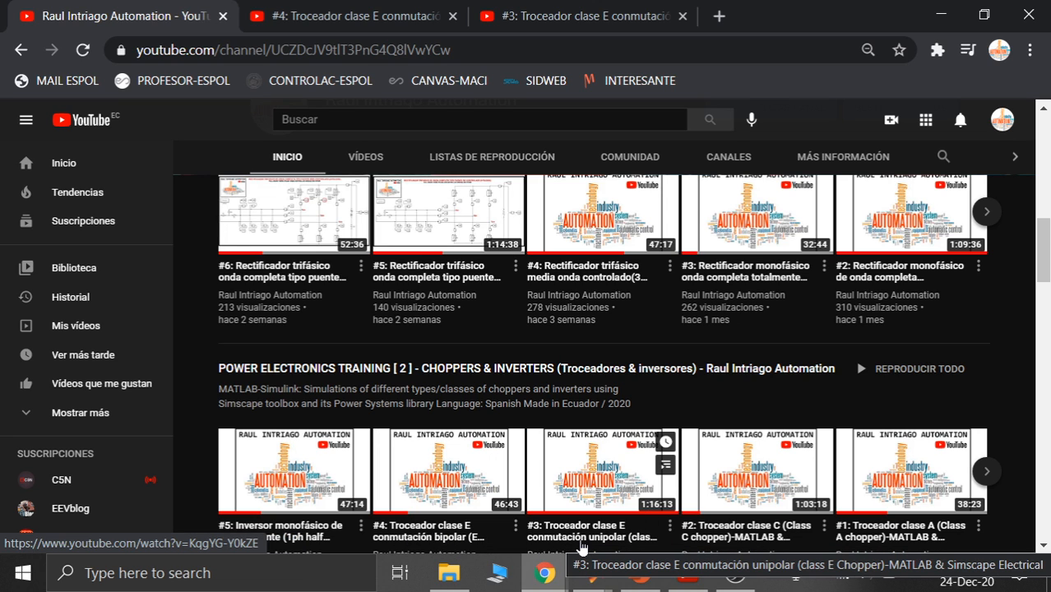
Look through the #4 bipolar and #3 unipolar class E chopper videos, skimming the early circuit construction in #3 up to 12:53.
click(395, 16)
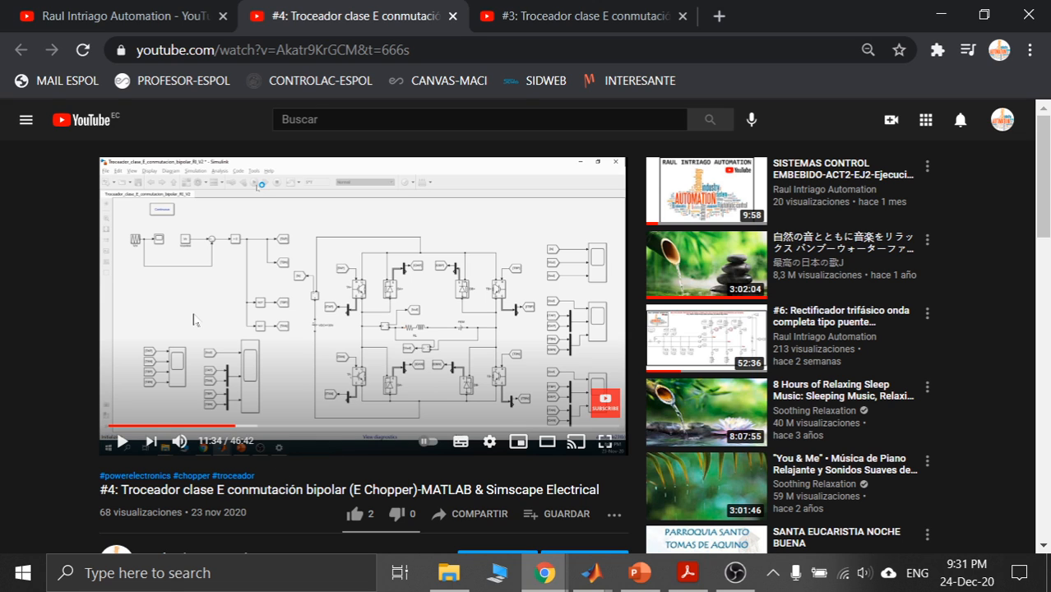
click(570, 22)
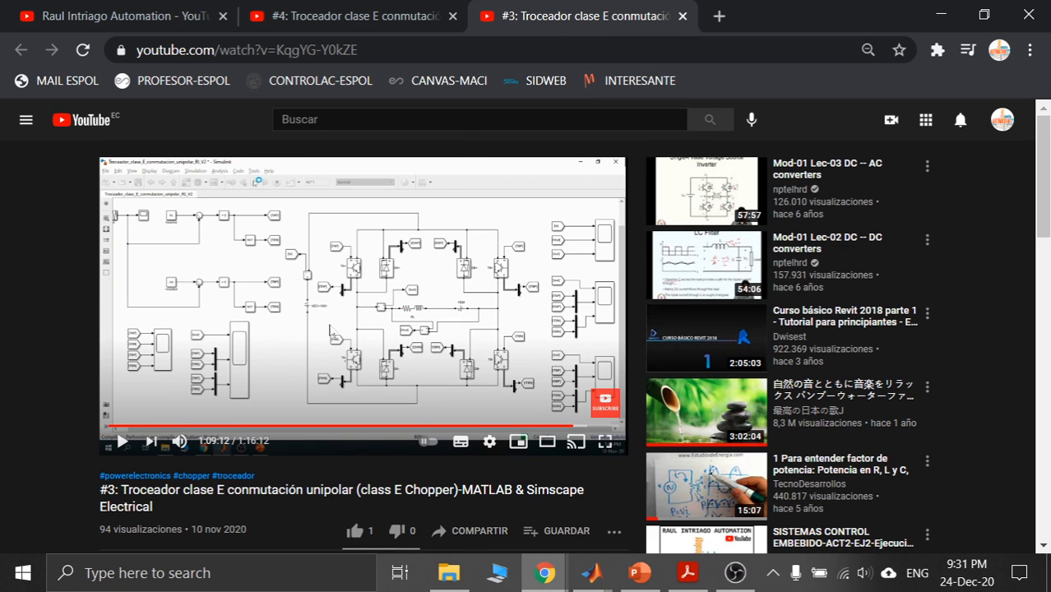
click(128, 426)
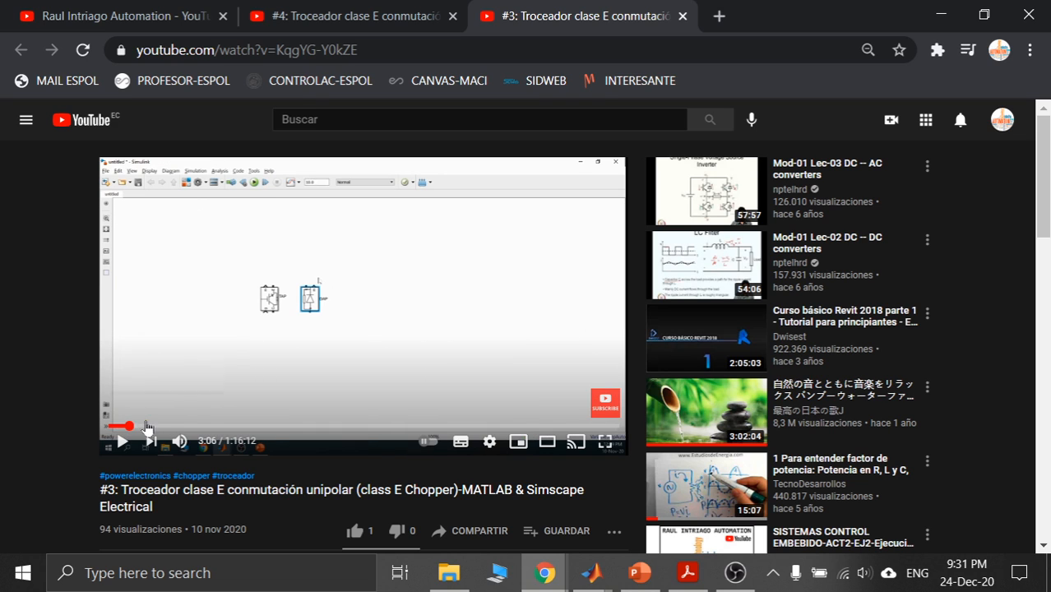
click(165, 426)
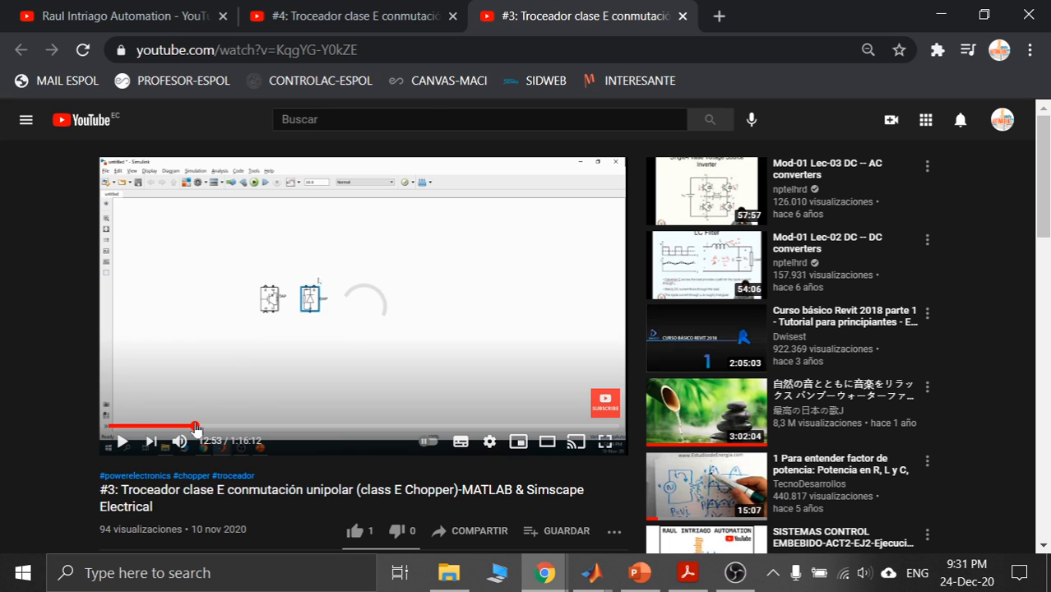
click(391, 16)
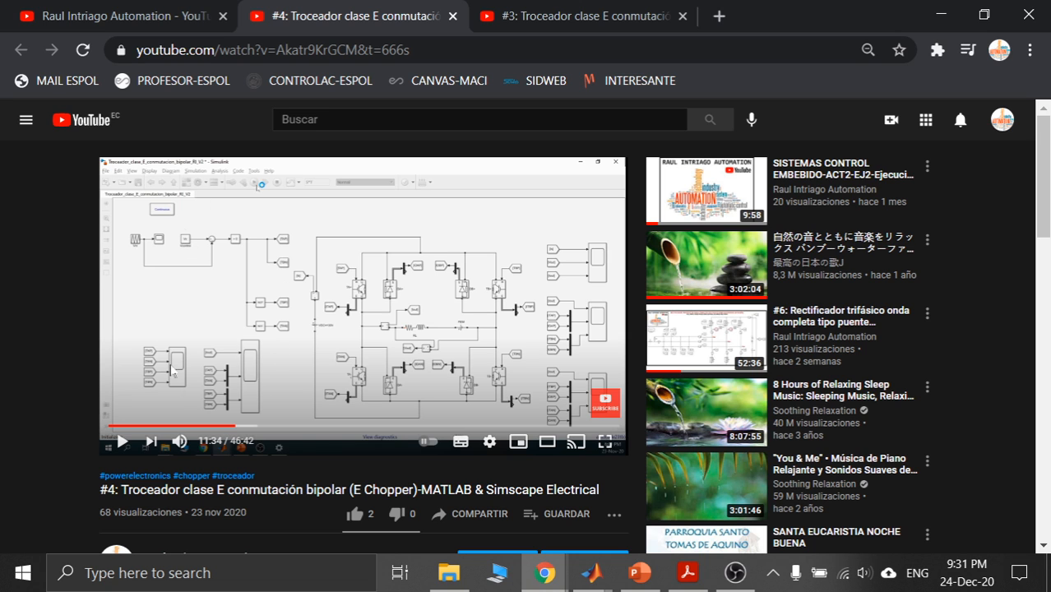
Skim the ending of the #3 unipolar chopper video around 1:10 and go back to the #4 bipolar chopper video.
click(570, 18)
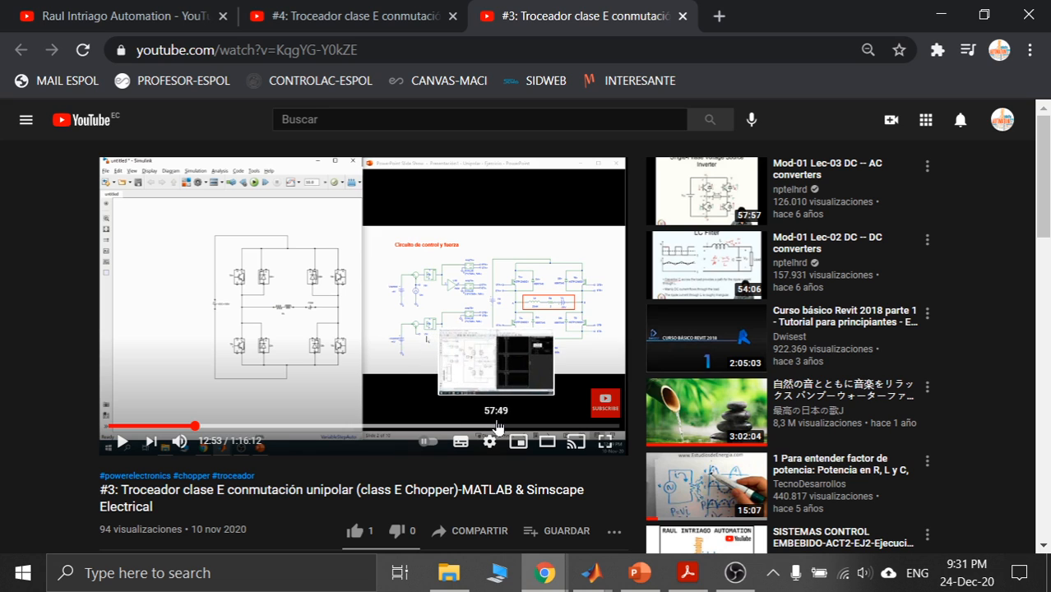
click(580, 427)
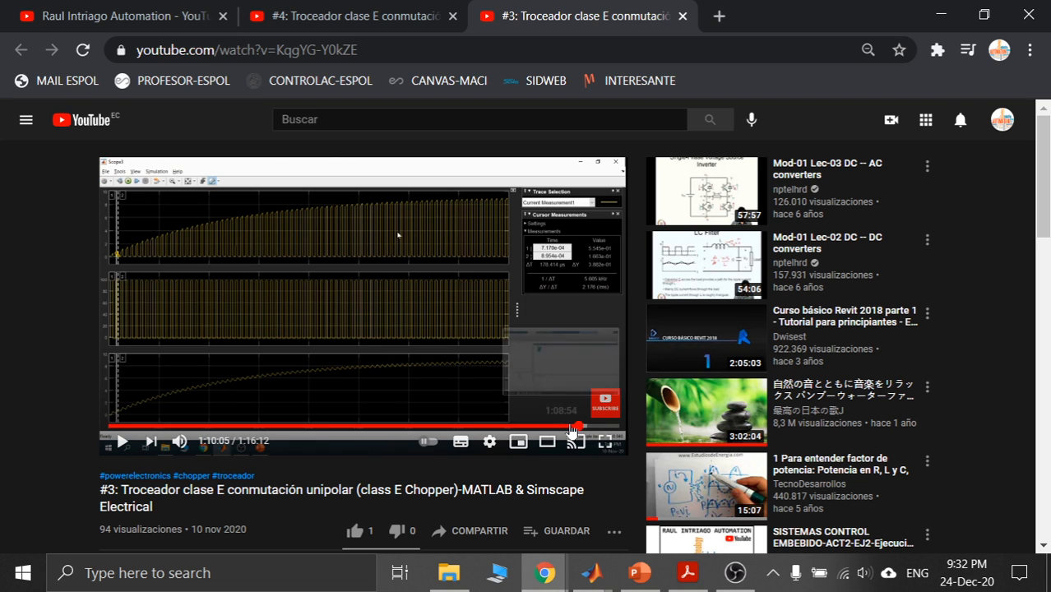
click(570, 426)
click(583, 428)
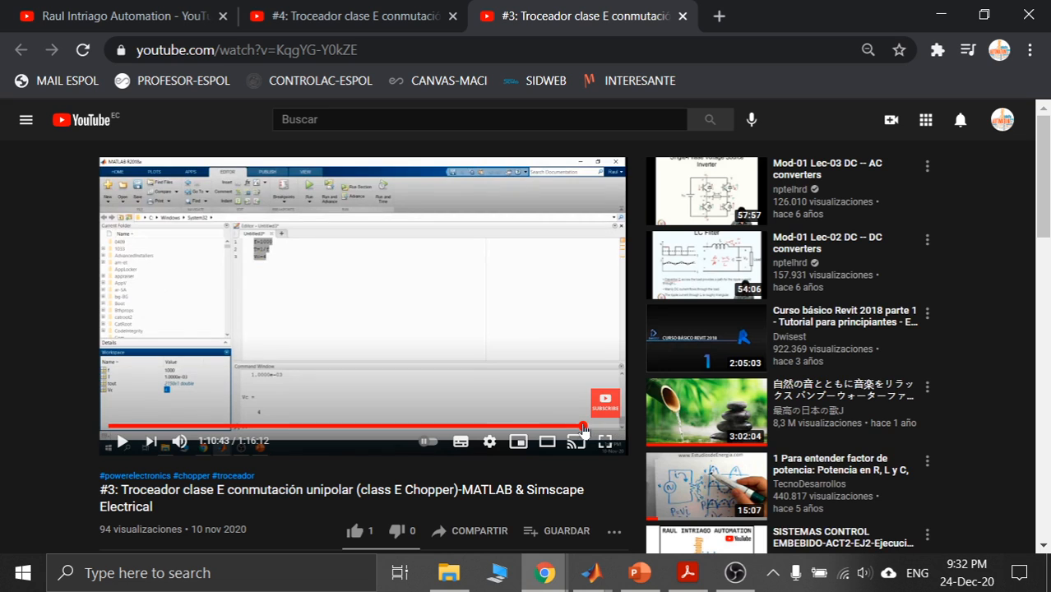
click(588, 427)
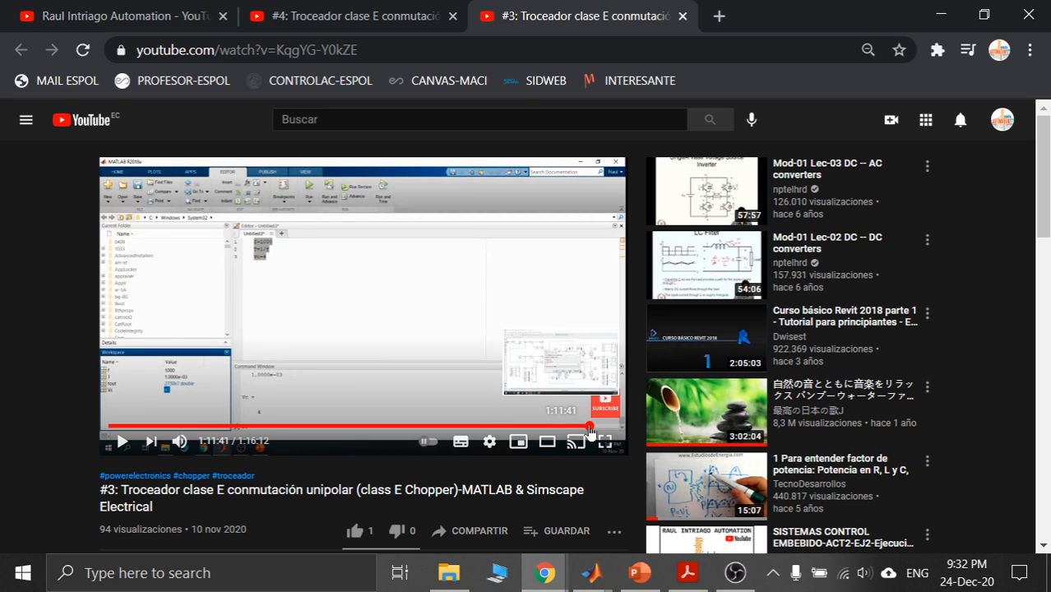
click(583, 428)
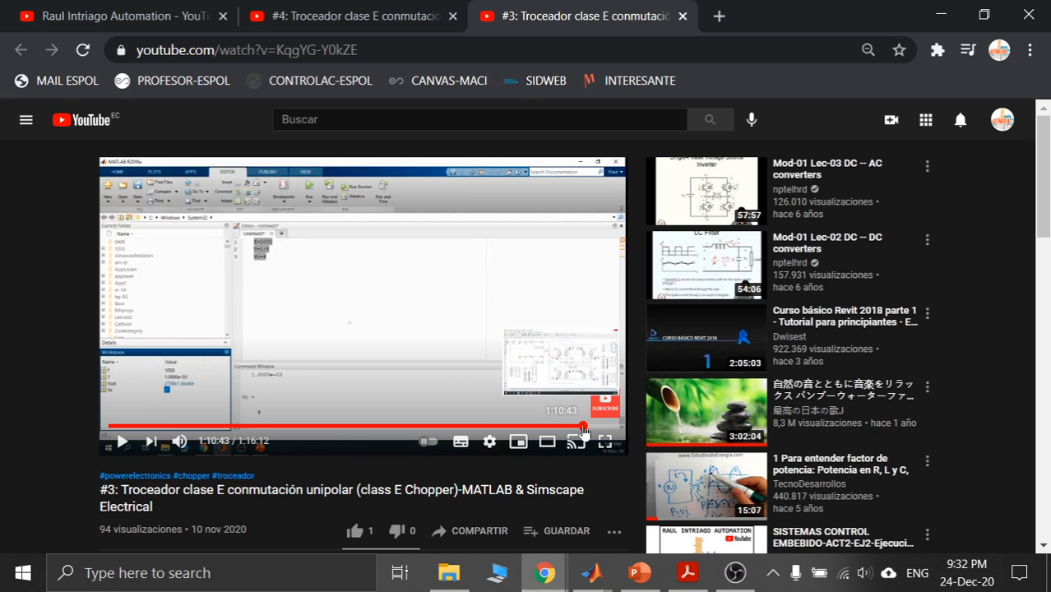
click(580, 427)
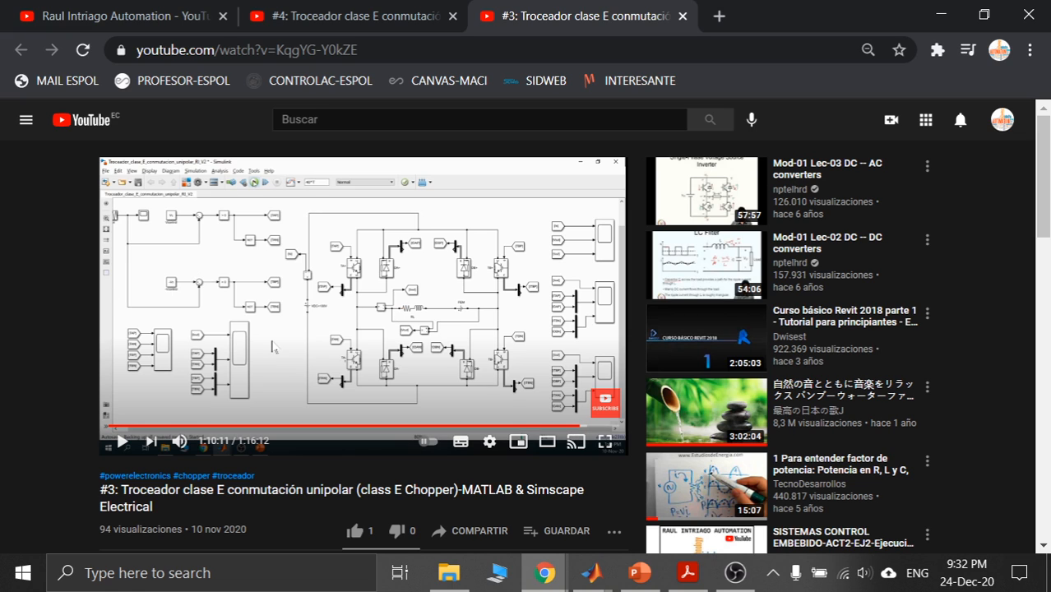
click(393, 27)
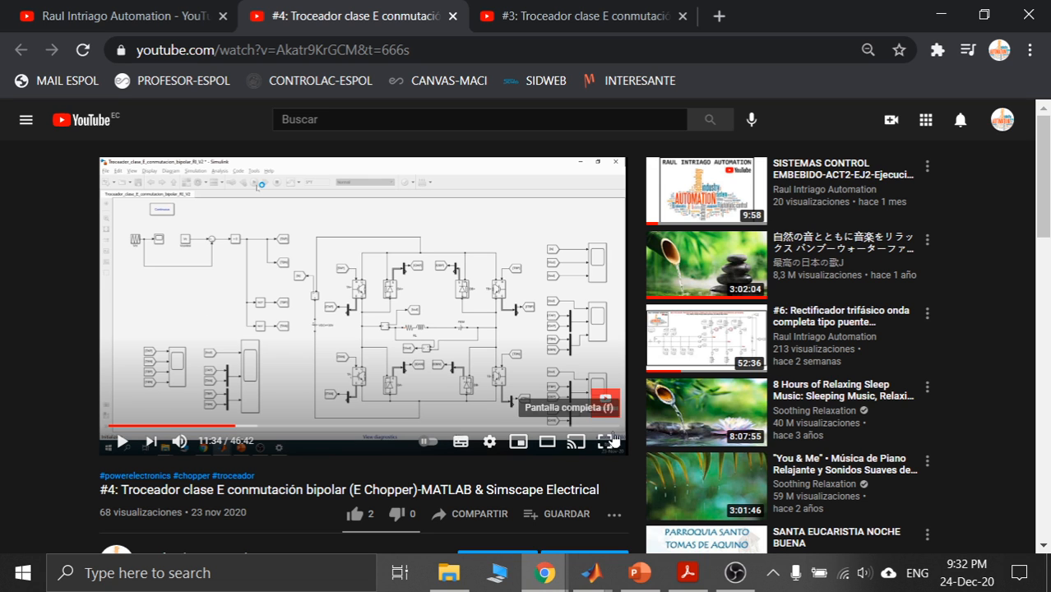
View the full-bridge inverter slide in PowerPoint and switch to the Troceador_clase_E_conmutacion_bipolar_RI model in Simulink.
click(640, 575)
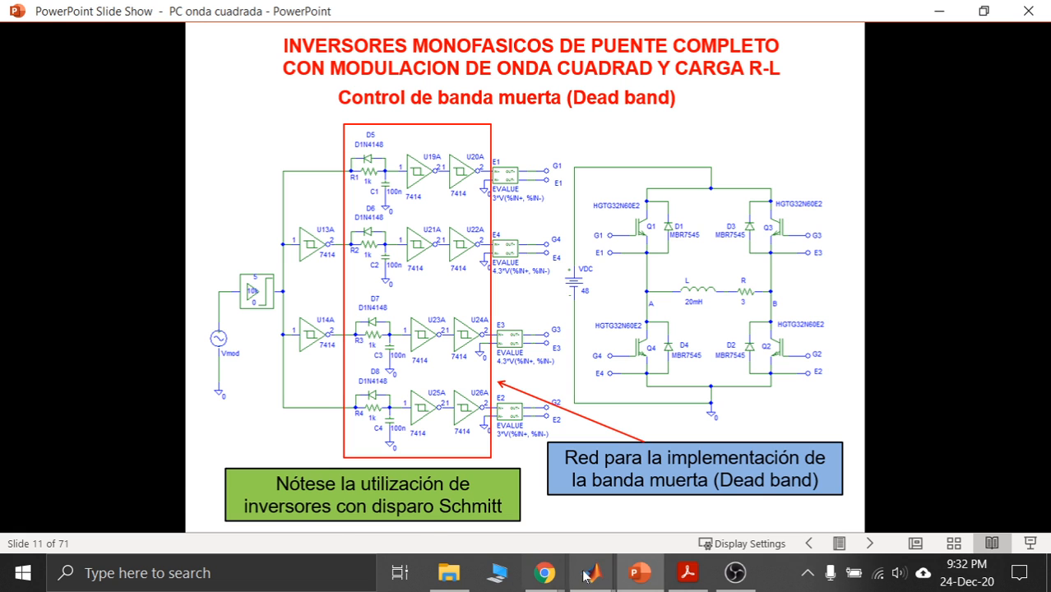
mouse_move(587, 579)
click(940, 478)
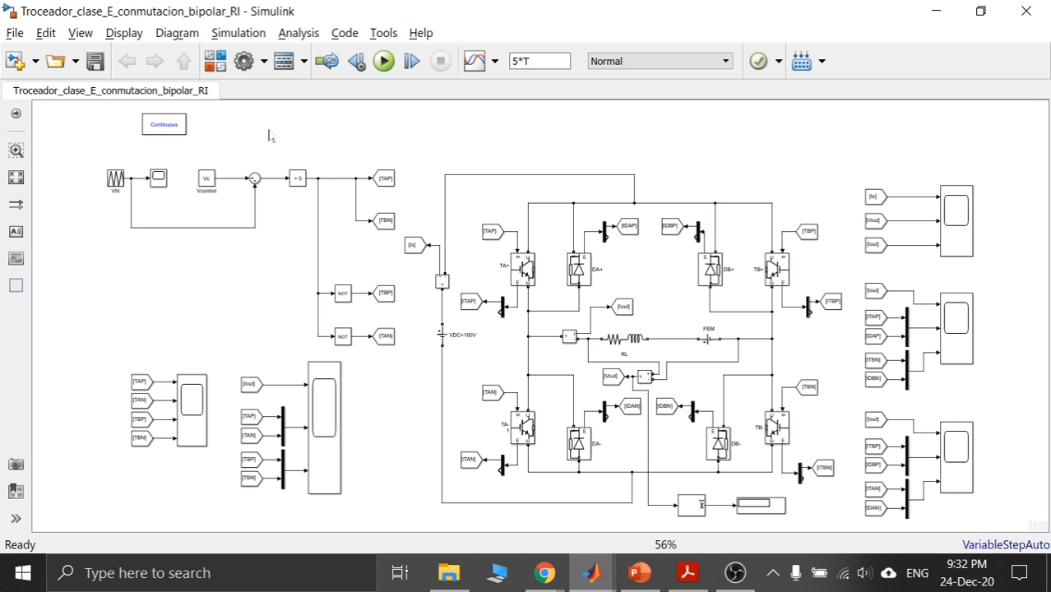
Save the chopper model as a new Simulink model named Inversor_monof_puente_completo_mod_onda_cuadrada_RI in the 6 P6 folder.
click(16, 36)
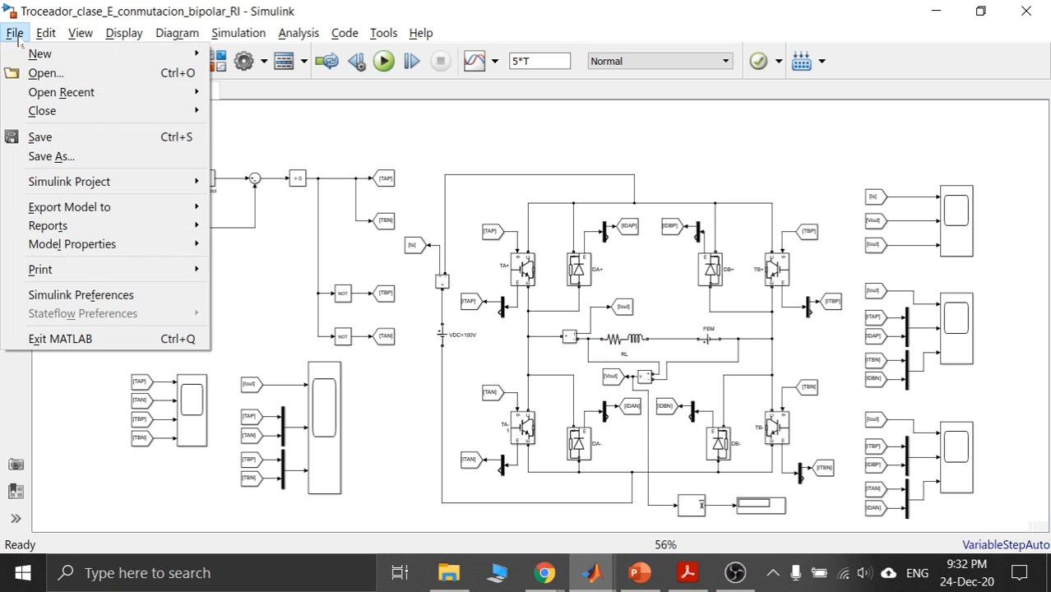
click(62, 156)
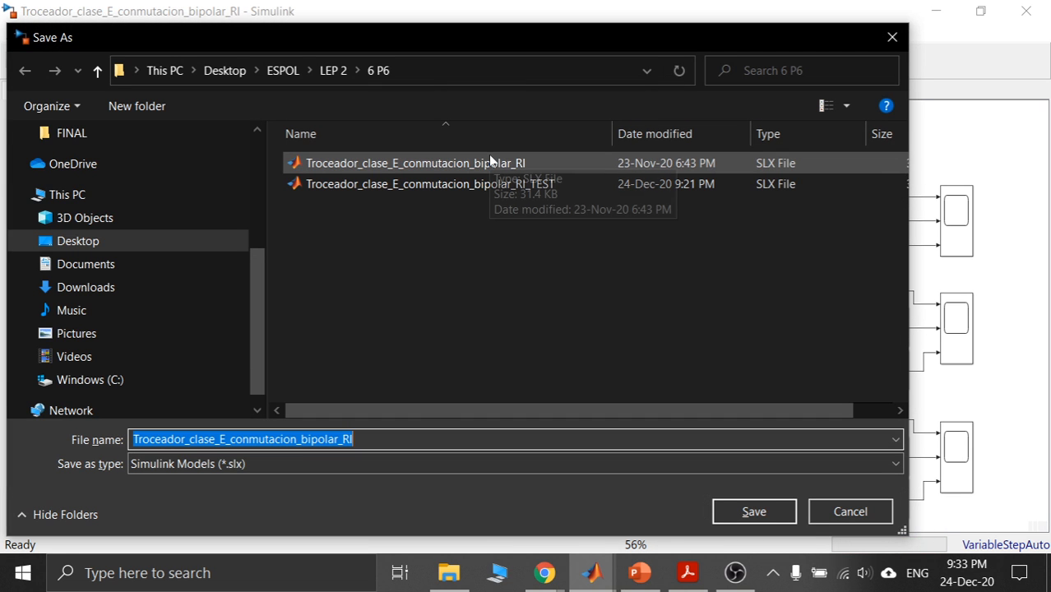
click(405, 448)
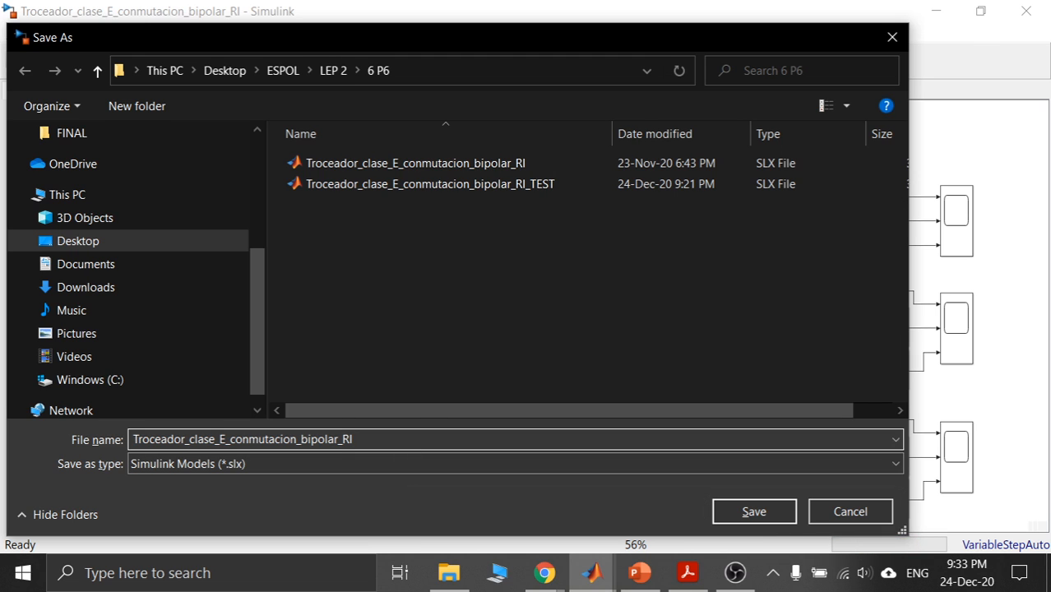
drag(439, 54, 460, 65)
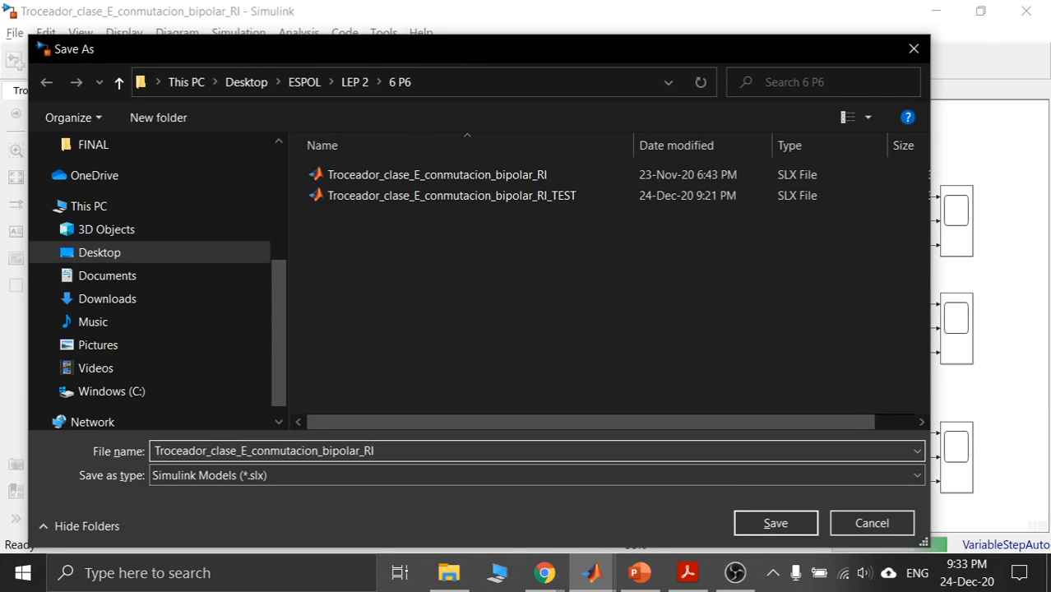
drag(360, 451, 153, 470)
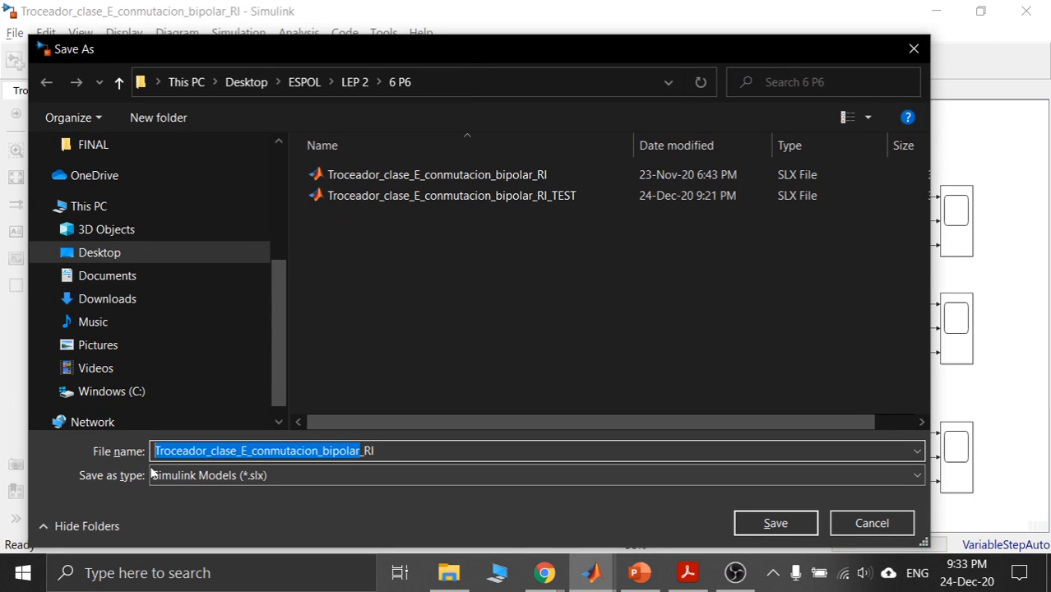
text(iNV)
key(BackSpace)
key(BackSpace)
key(BackSpace)
text(INVE)
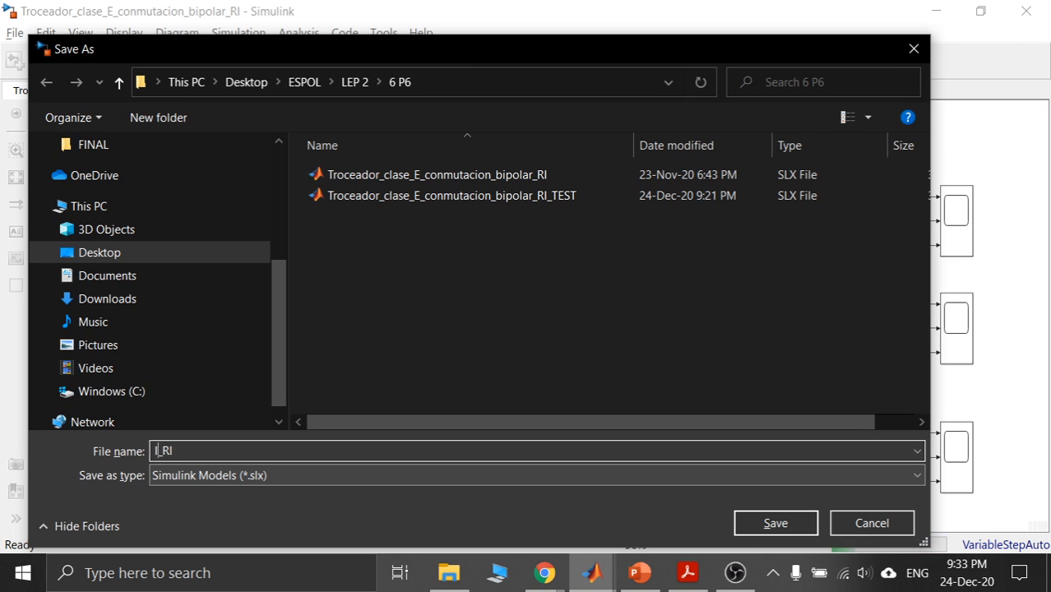
key(BackSpace)
key(BackSpace)
key(BackSpace)
text(nversor)
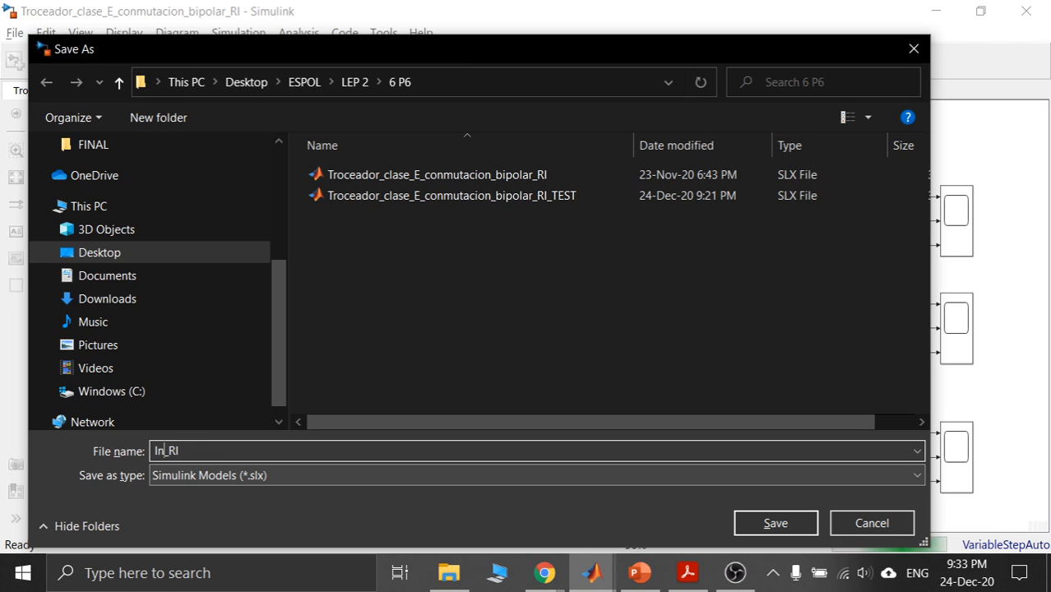
text(_monof)
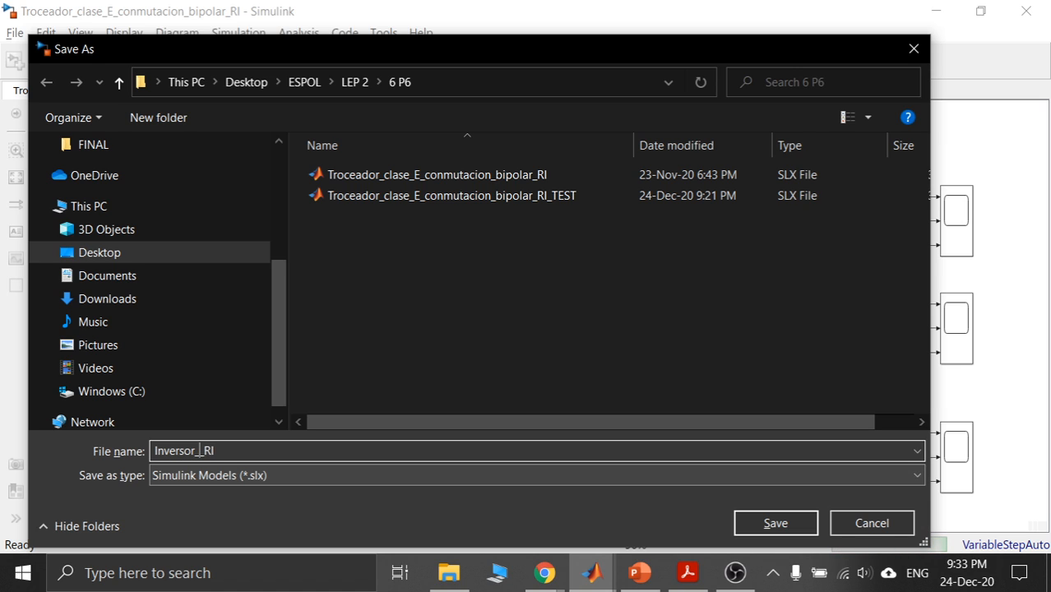
text(_puente)
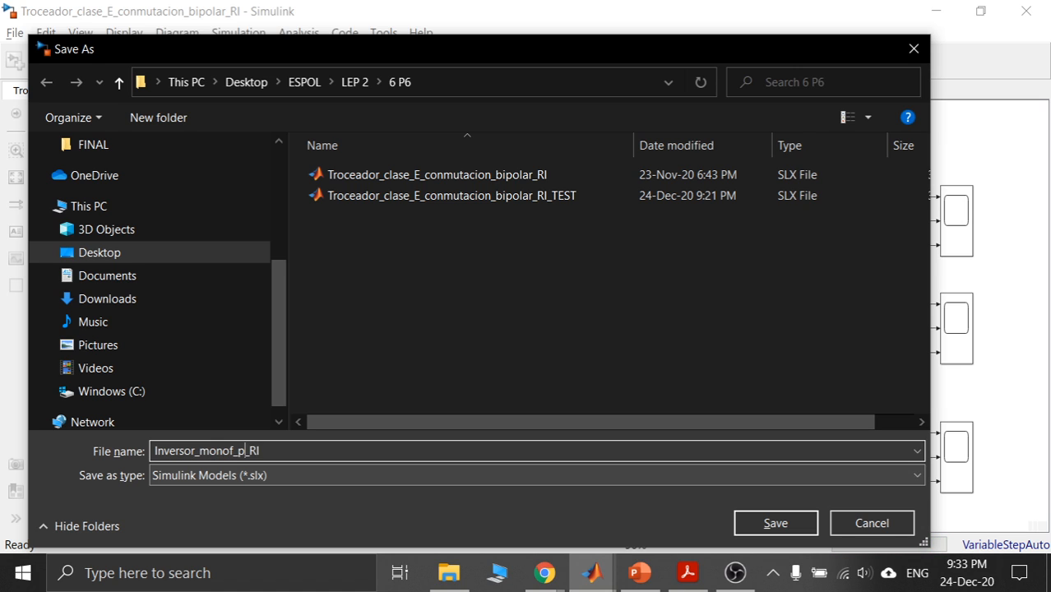
text(_comple)
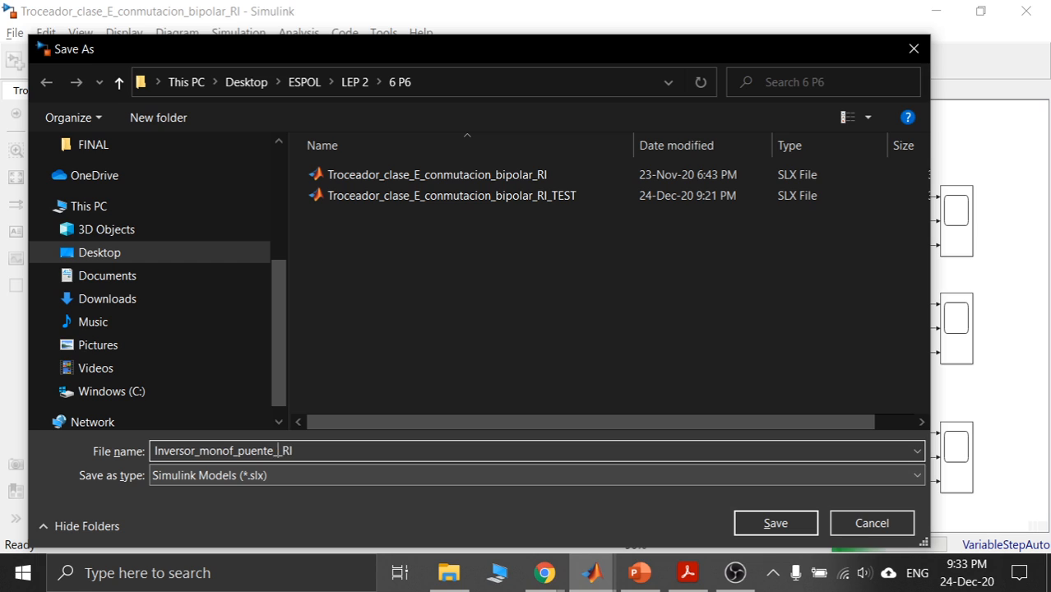
text(to_mod)
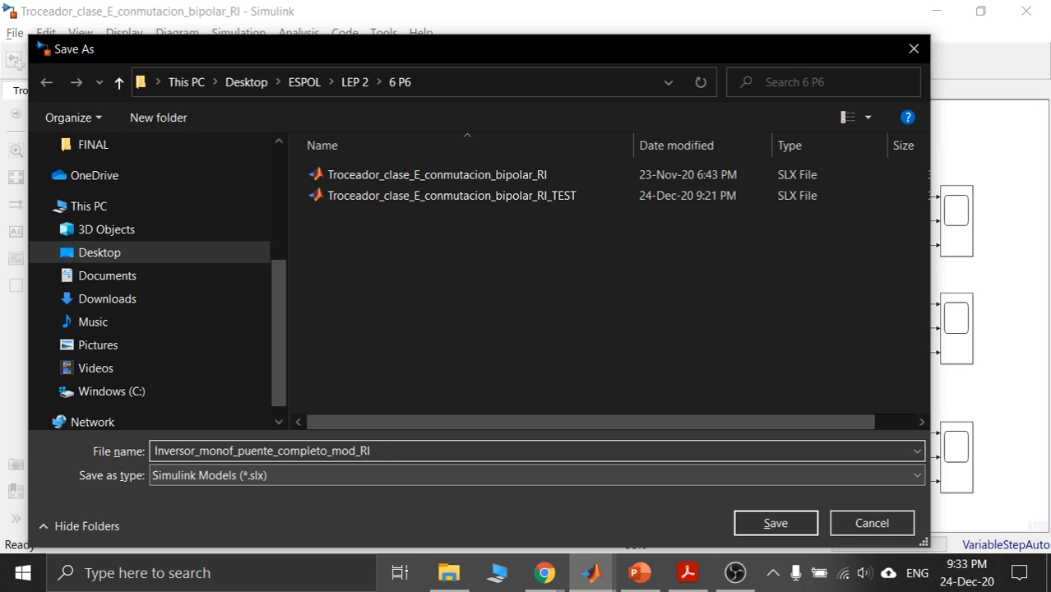
text(_onda_cuadrada_)
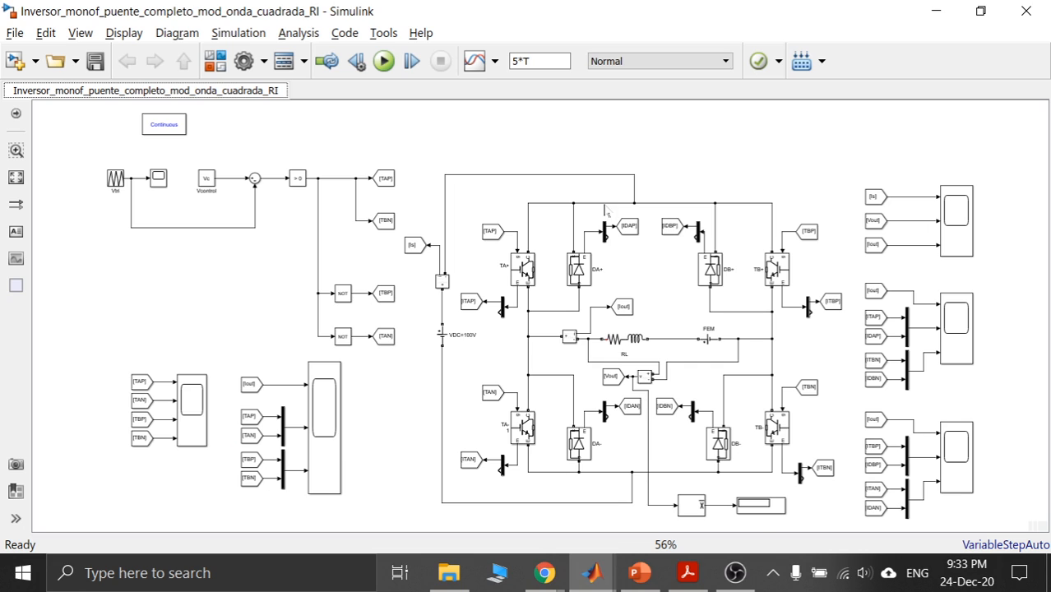
click(624, 339)
click(708, 340)
click(644, 442)
click(709, 339)
click(709, 340)
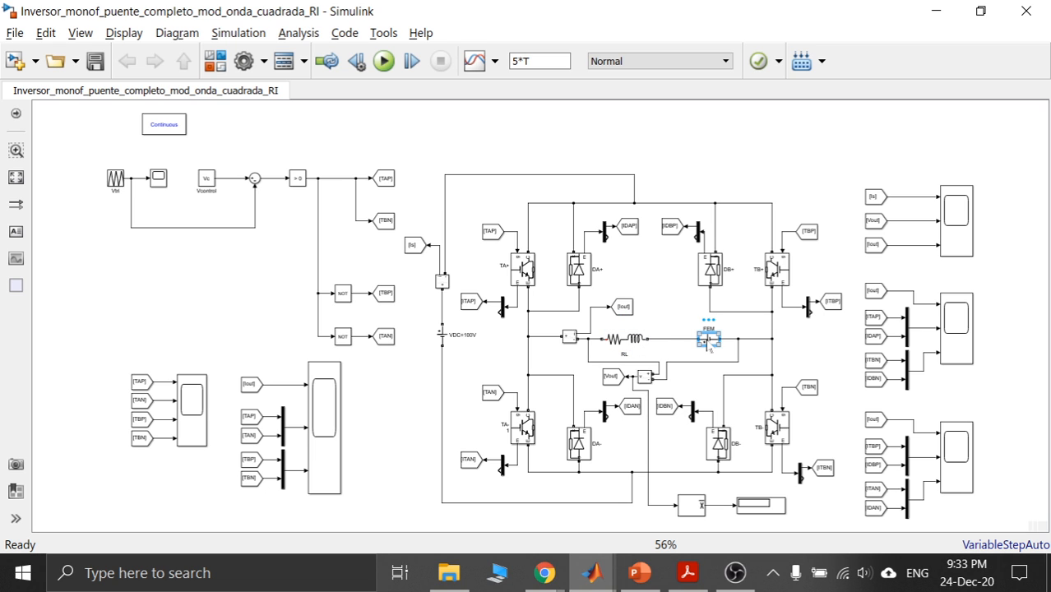
click(623, 342)
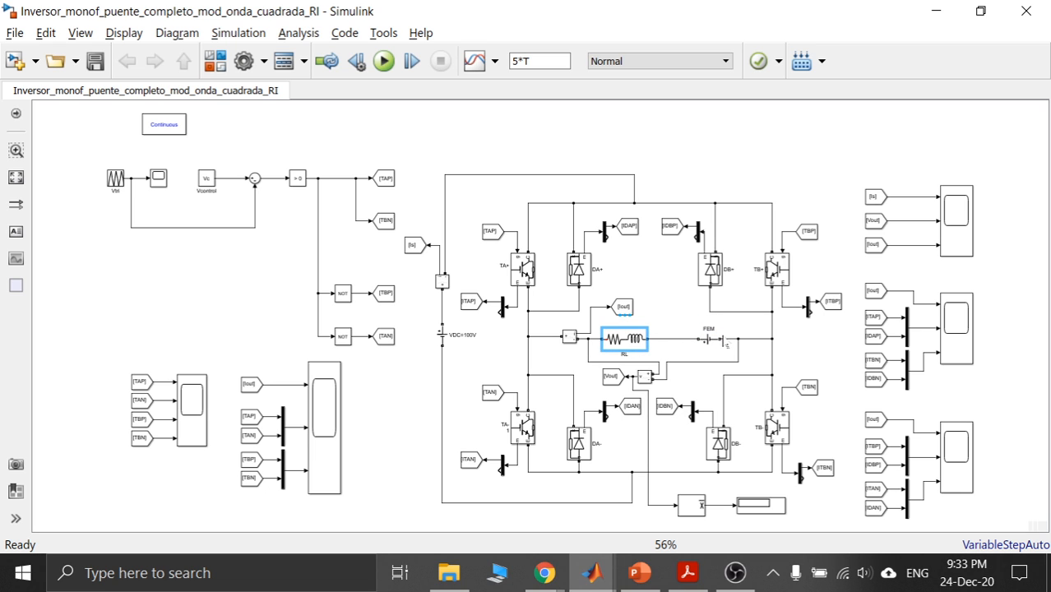
click(709, 339)
click(625, 340)
Replace the FEM source in the load branch with a direct wire connection and shift the RL block towards the branch's middle.
click(708, 338)
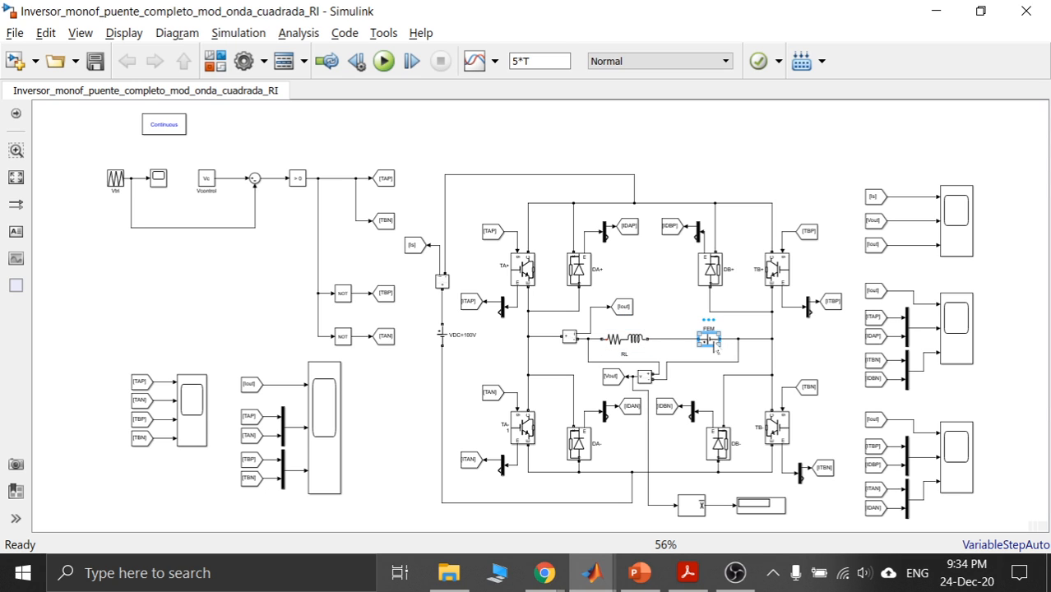
key(Delete)
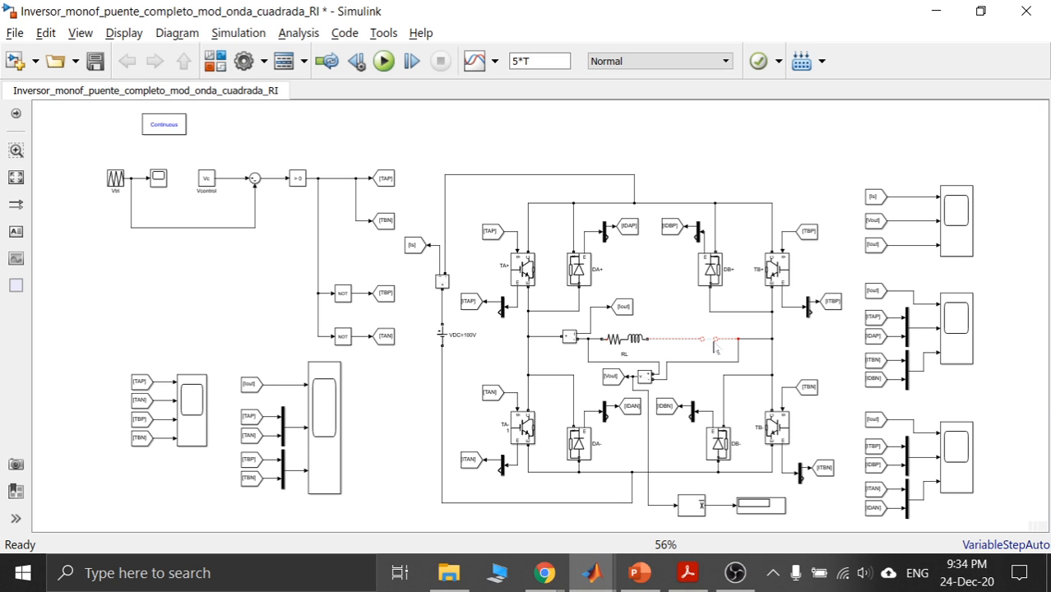
click(679, 340)
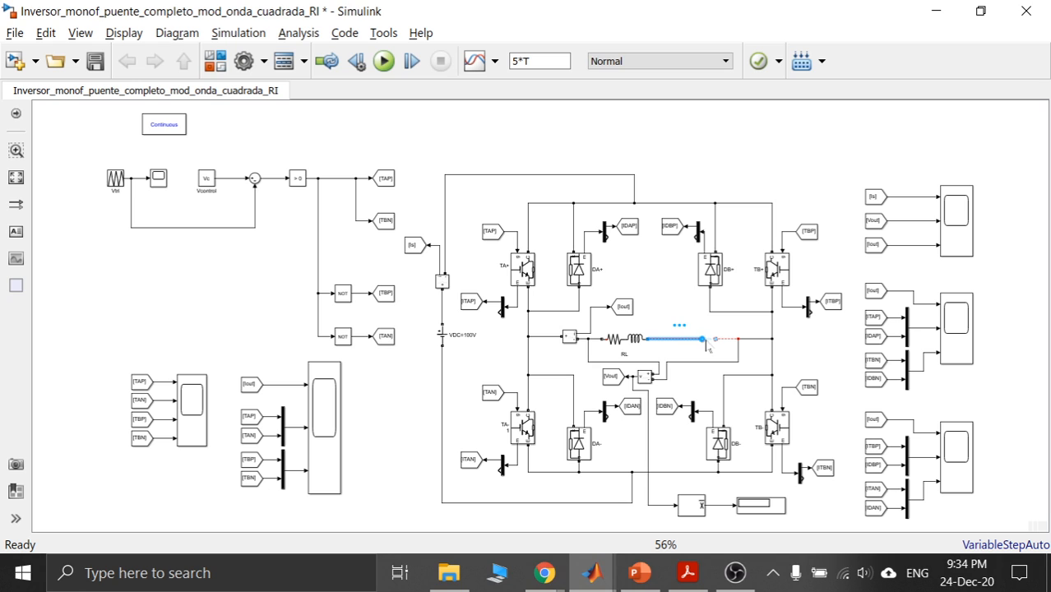
drag(703, 339, 716, 339)
drag(626, 338, 669, 335)
click(661, 309)
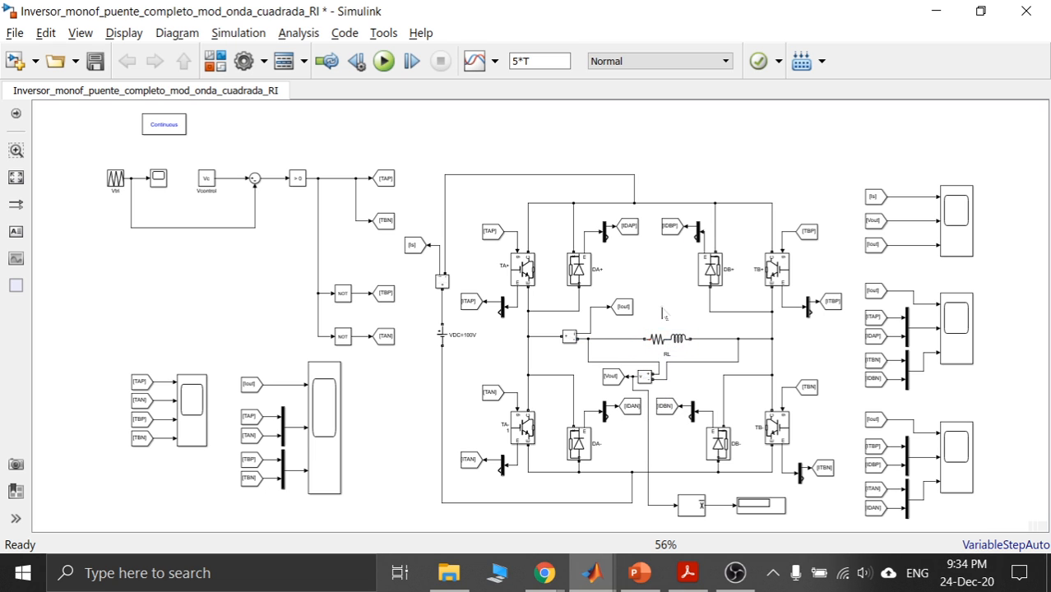
click(659, 332)
key(Delete)
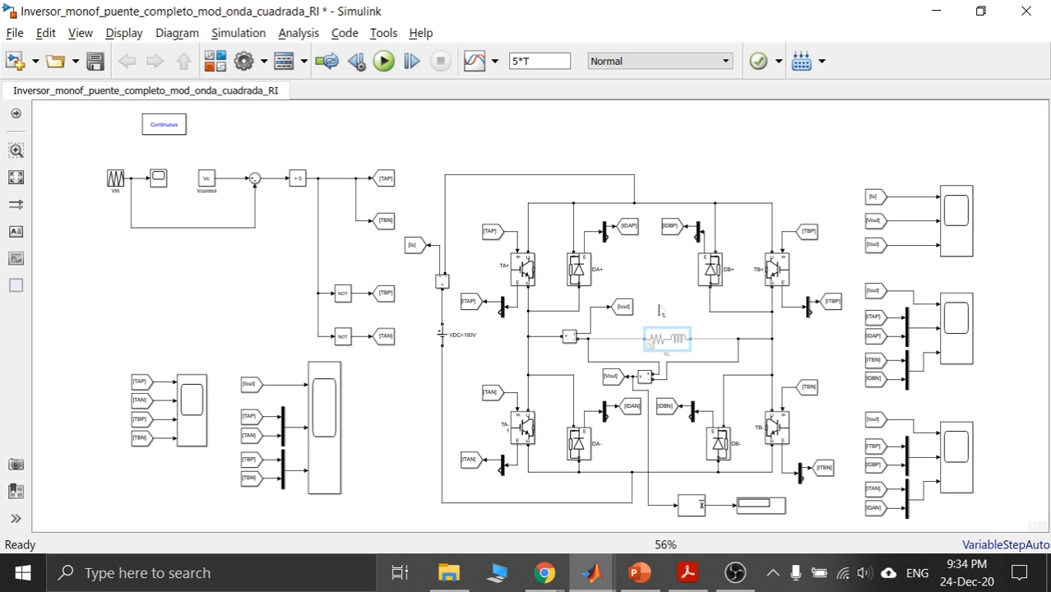
click(660, 298)
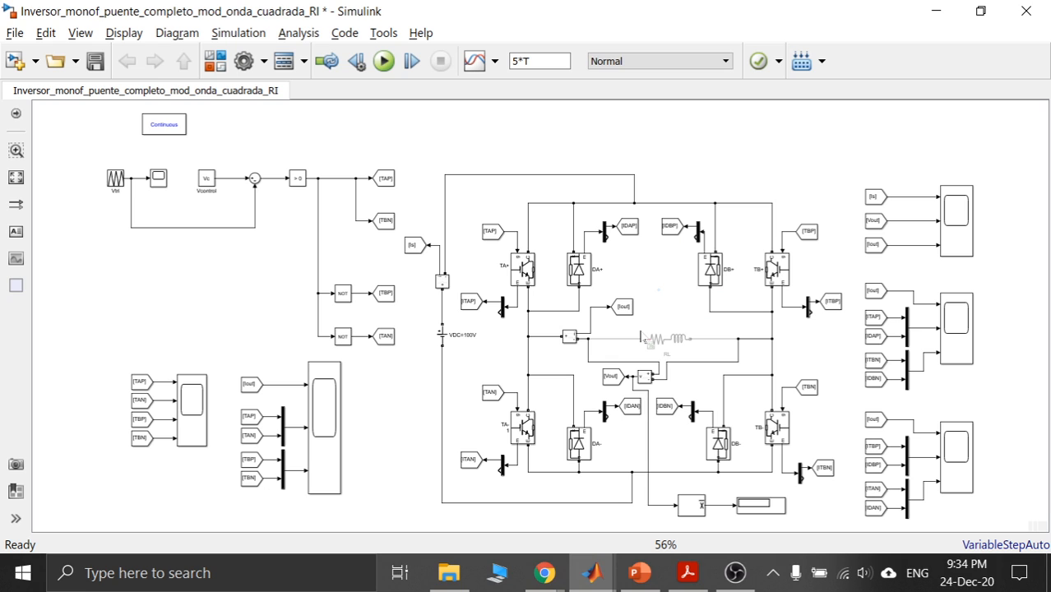
key(ctrl+z)
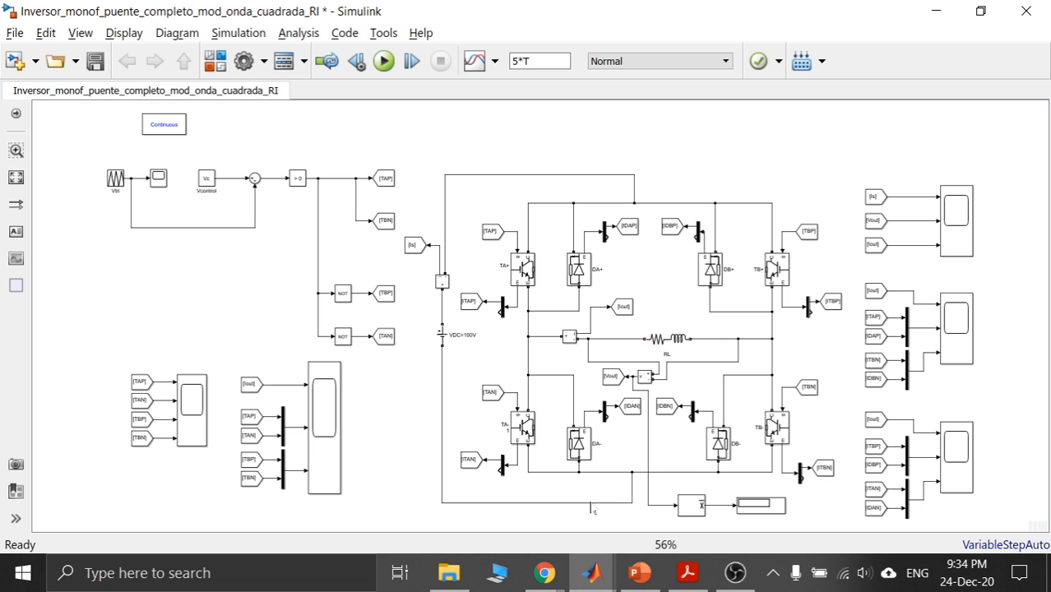
Review the load, DC source and firing circuit data in the assignment PDF in Acrobat Reader and return to the inverter model in Simulink.
click(678, 569)
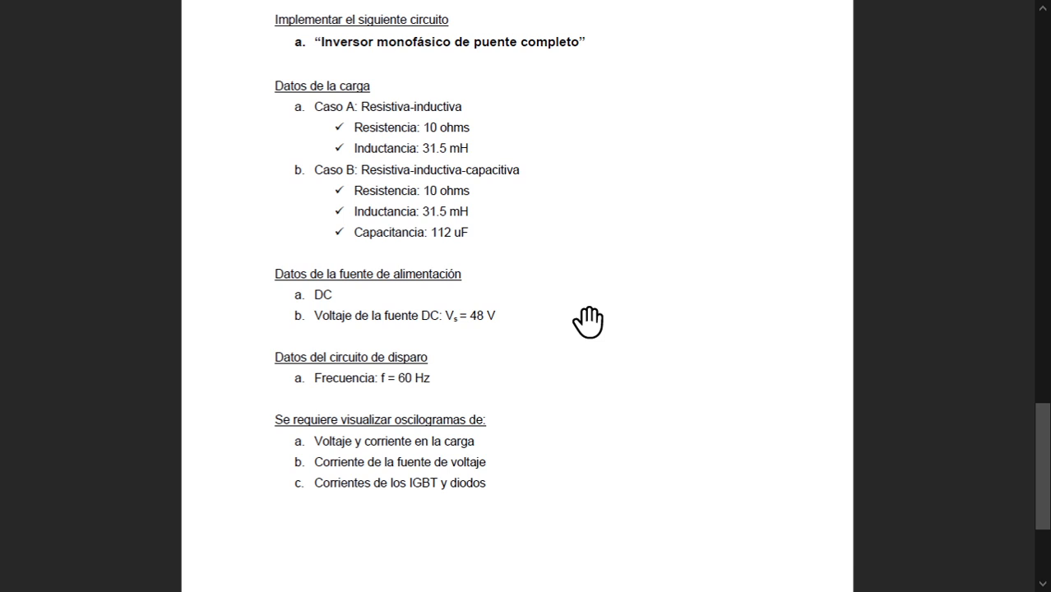
key(super)
mouse_move(594, 573)
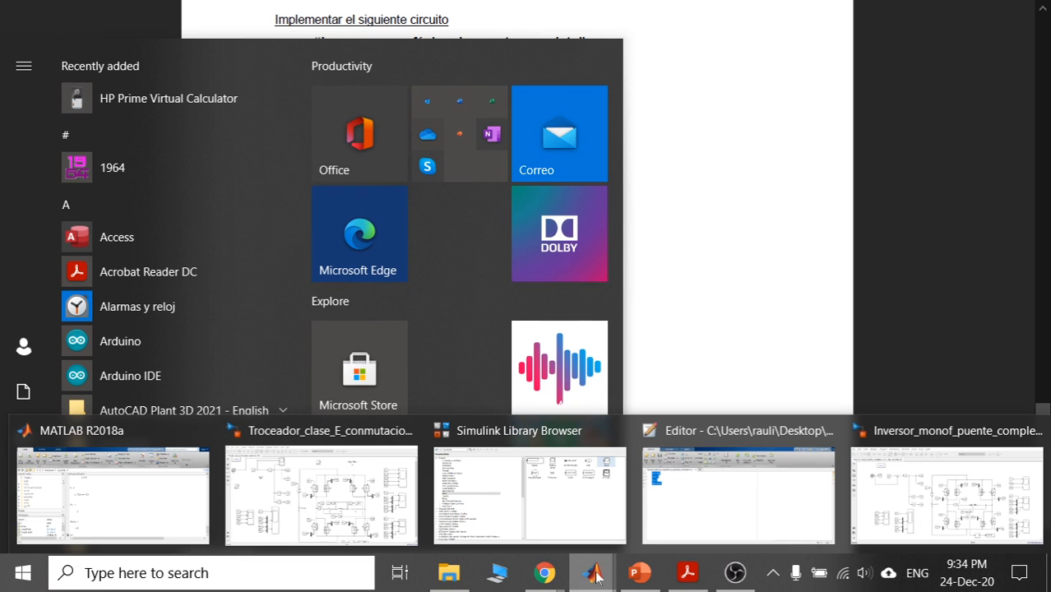
click(907, 496)
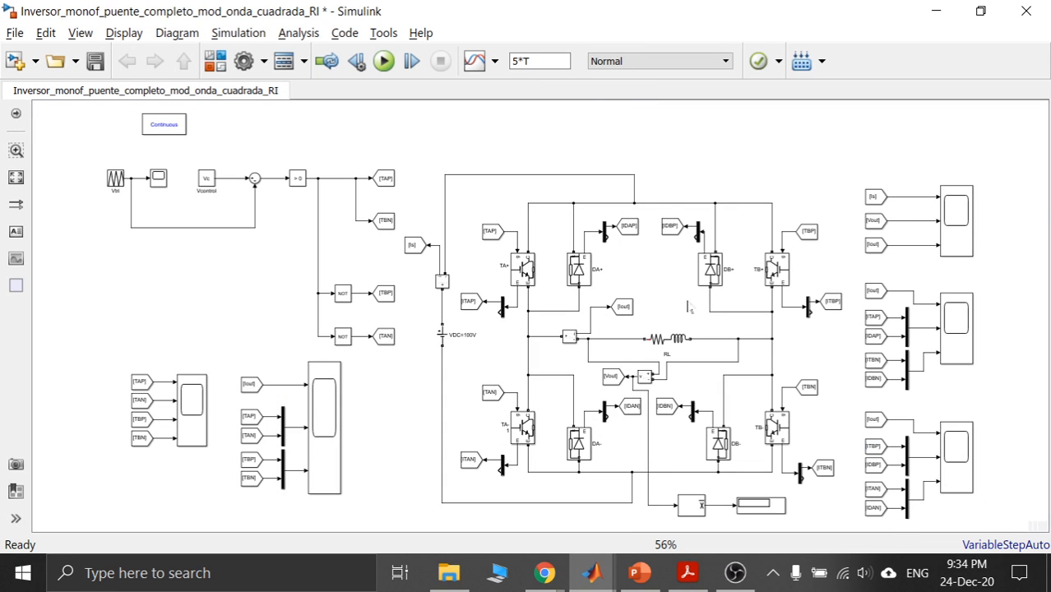
Compare the RL block's parameters with the Caso A load data in the assignment PDF and close the block's parameters unchanged.
click(668, 339)
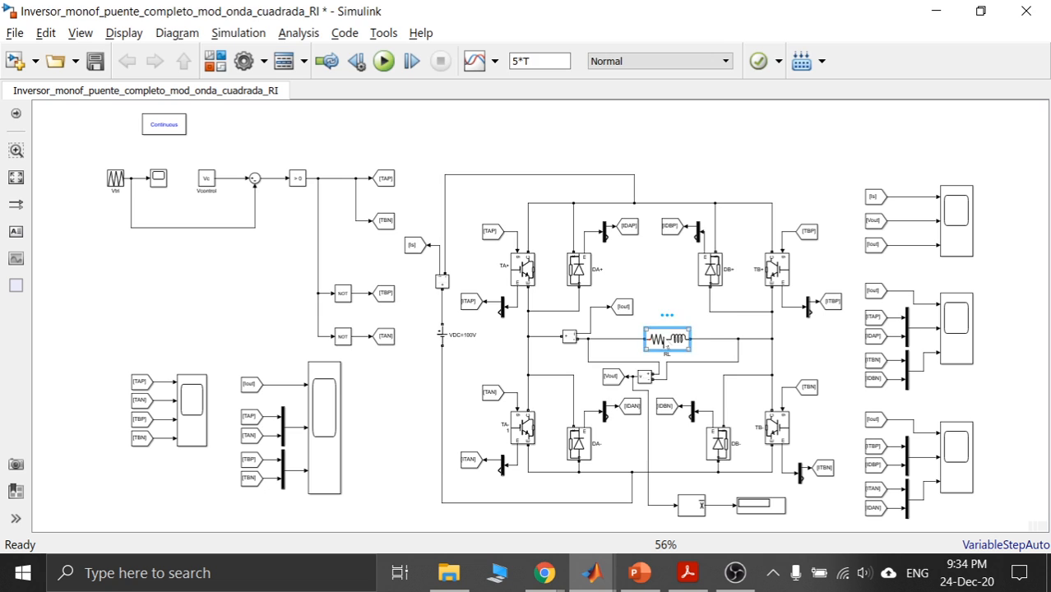
double_click(668, 339)
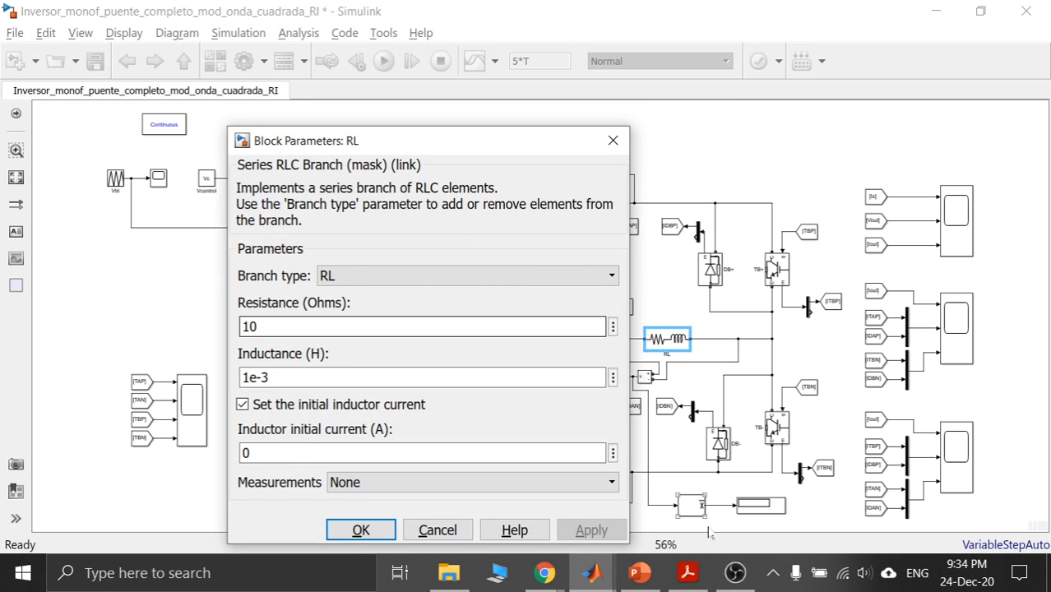
click(705, 573)
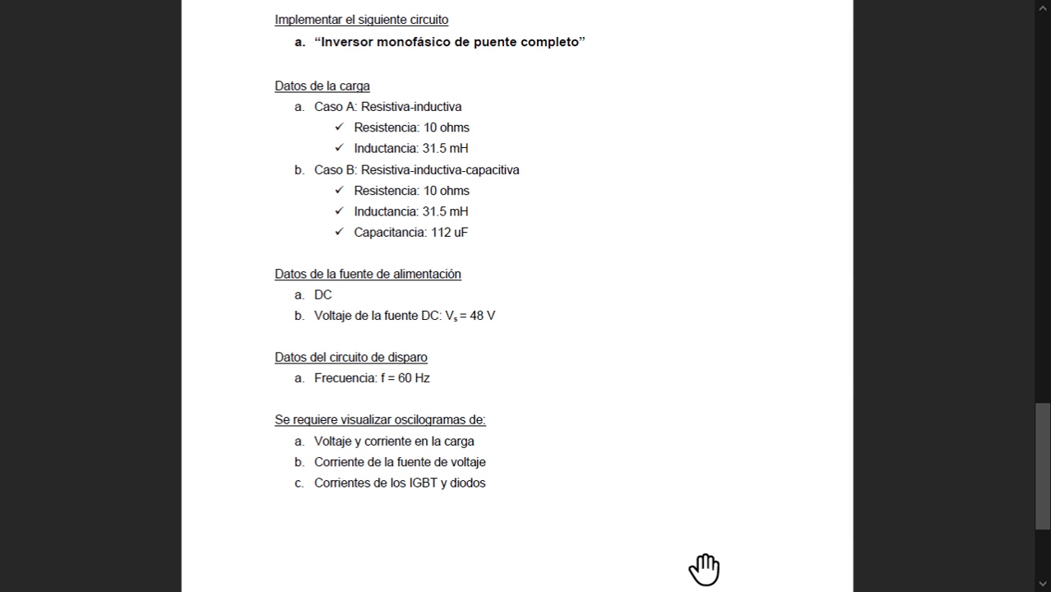
key(super)
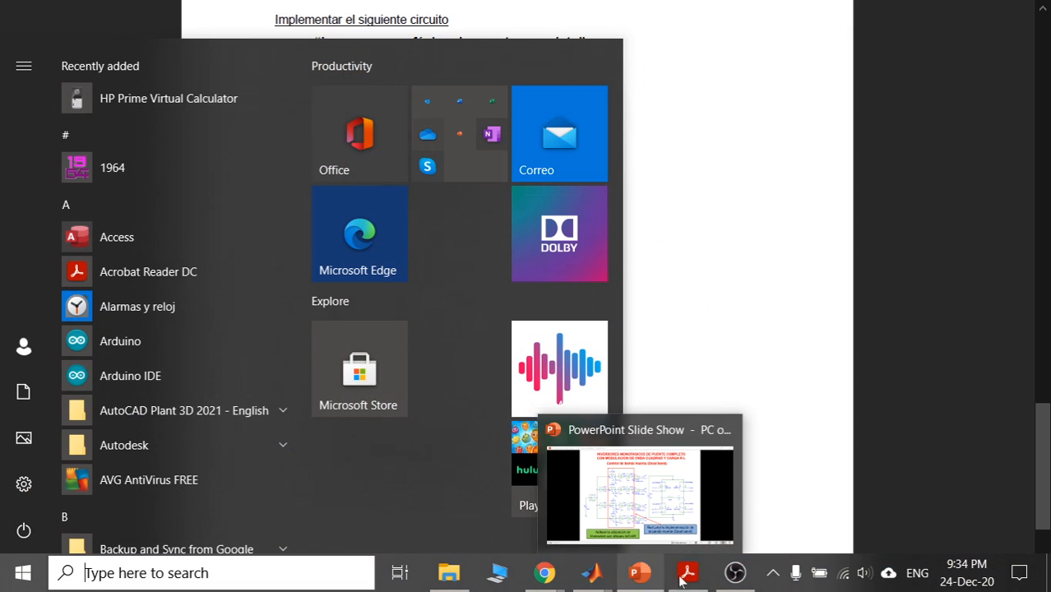
mouse_move(686, 578)
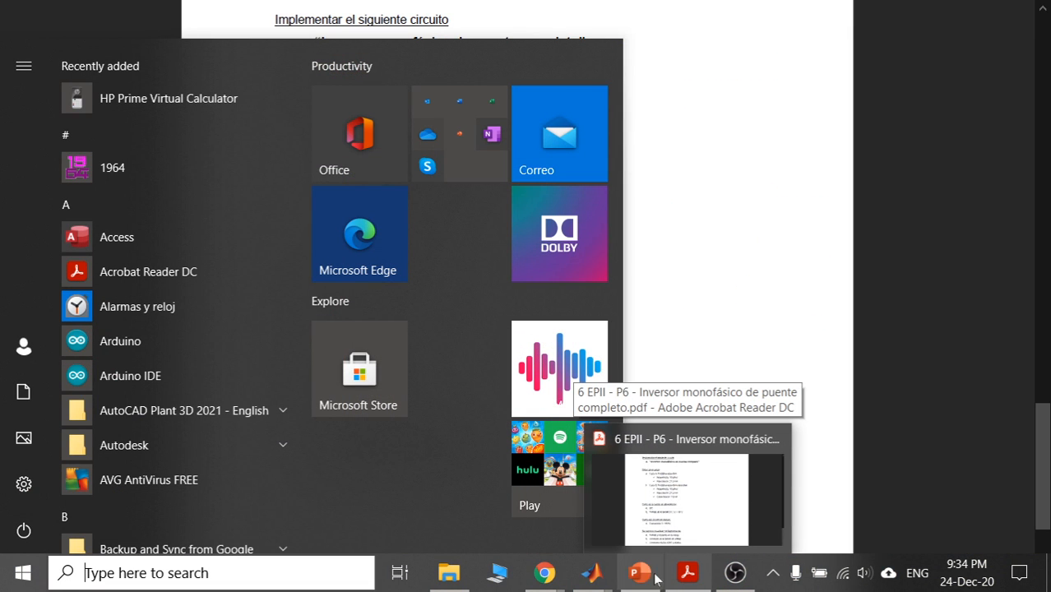
mouse_move(592, 573)
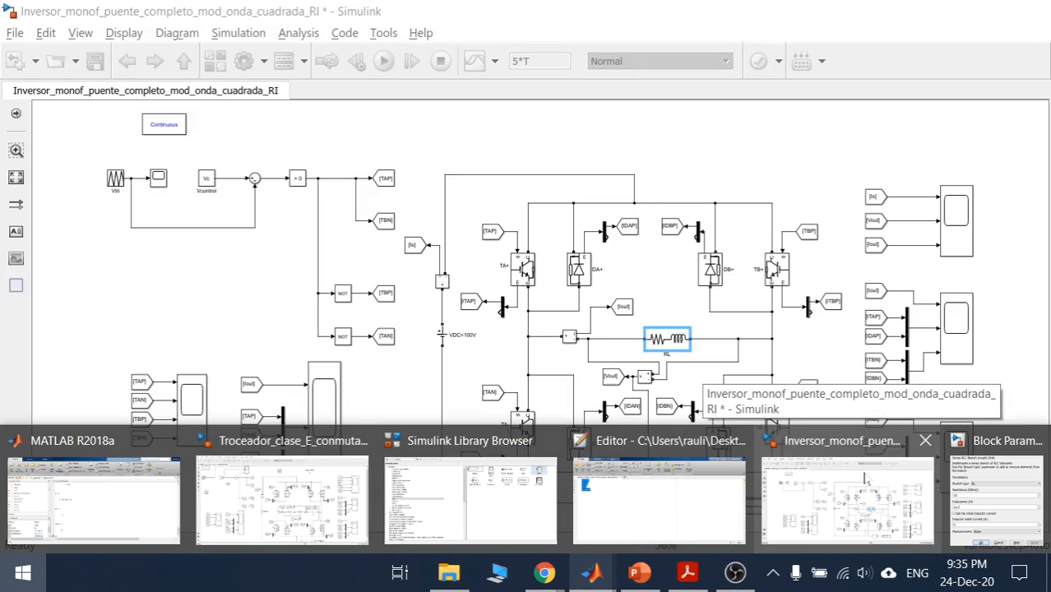
mouse_move(1025, 461)
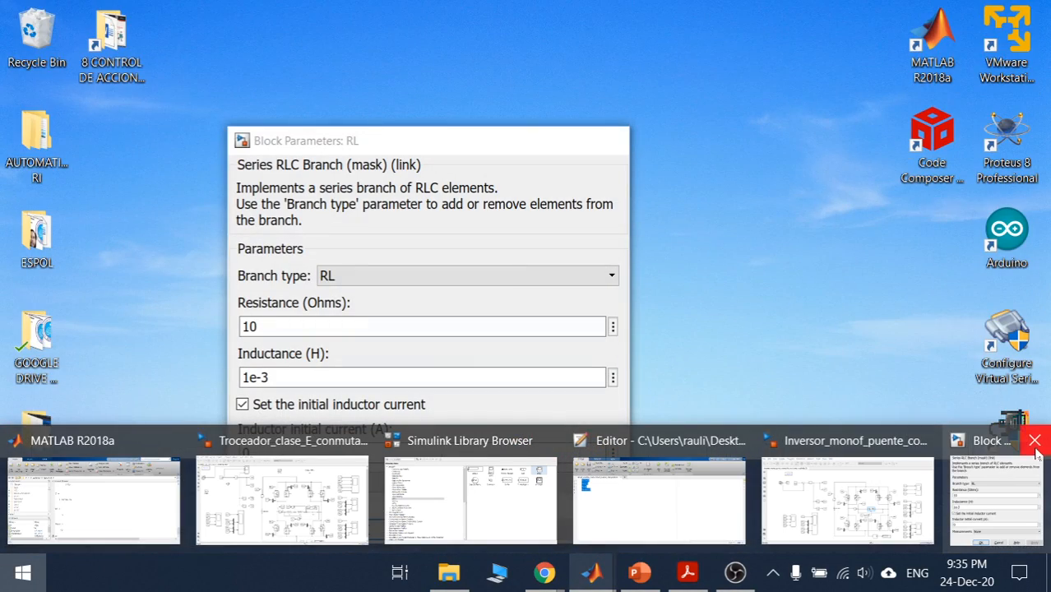
click(1034, 440)
click(980, 477)
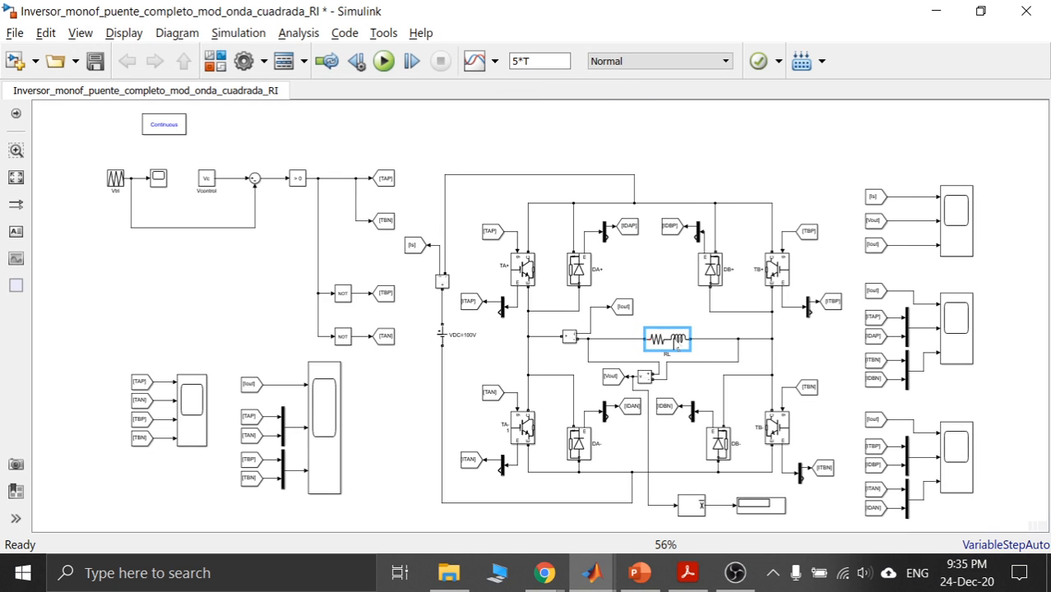
Set the RL load block's inductance to 31.5e-3 H.
double_click(673, 340)
drag(288, 378, 239, 378)
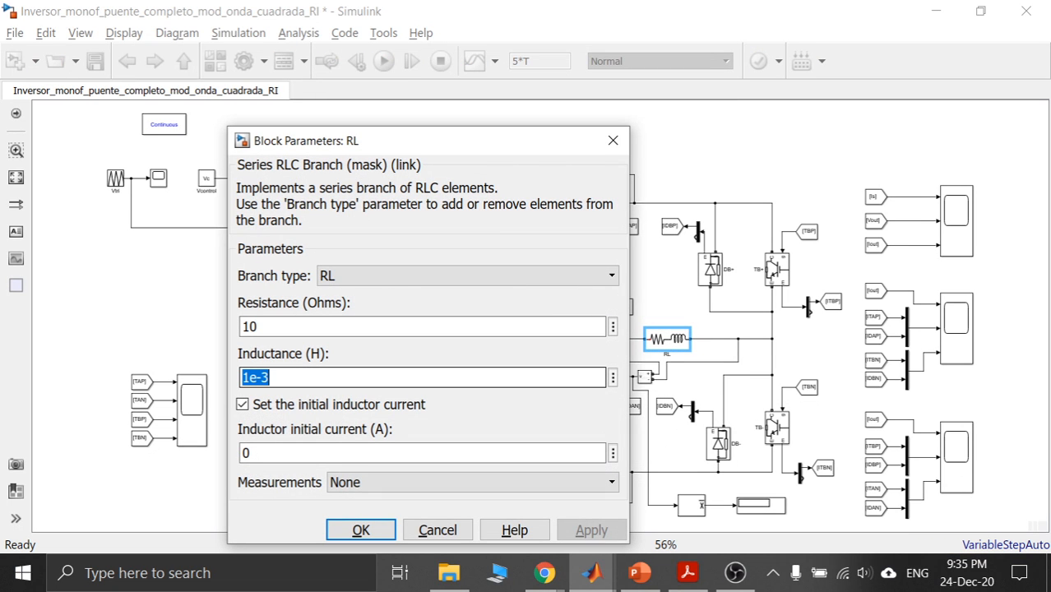
click(251, 378)
key(BackSpace)
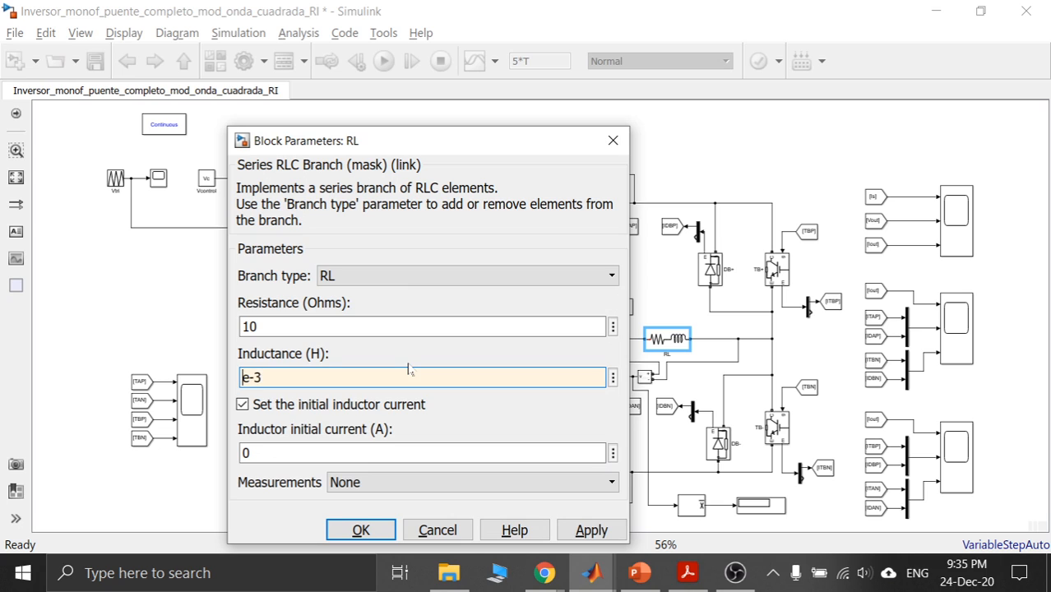
text(31.5)
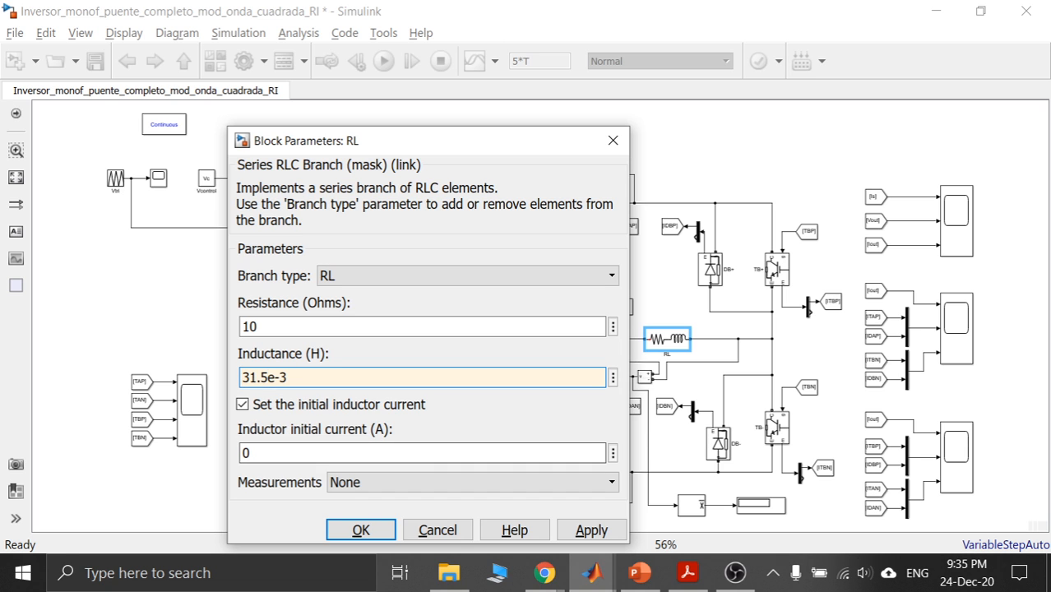
click(592, 531)
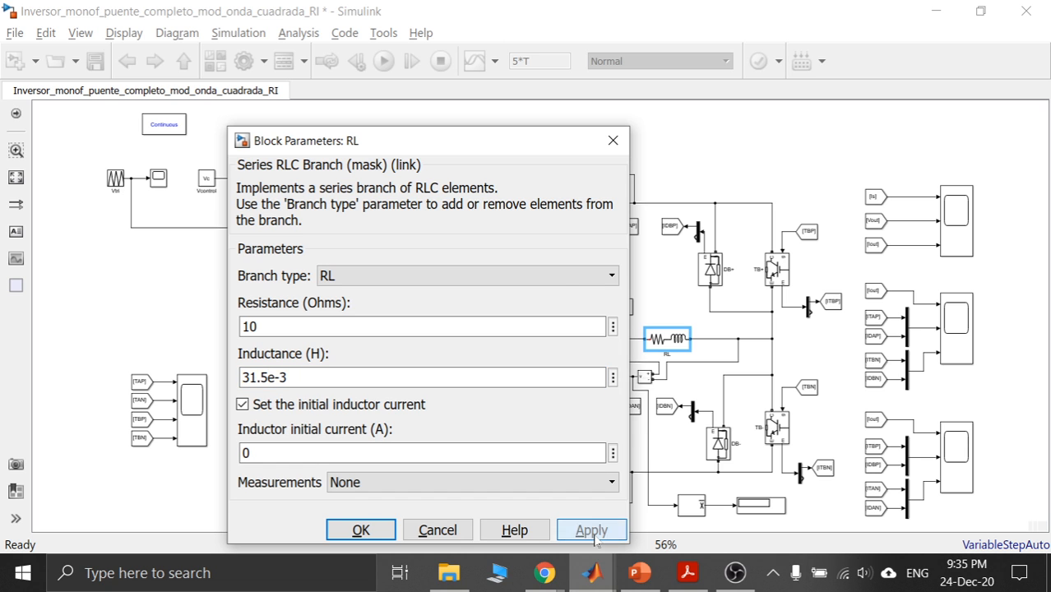
click(379, 533)
click(658, 291)
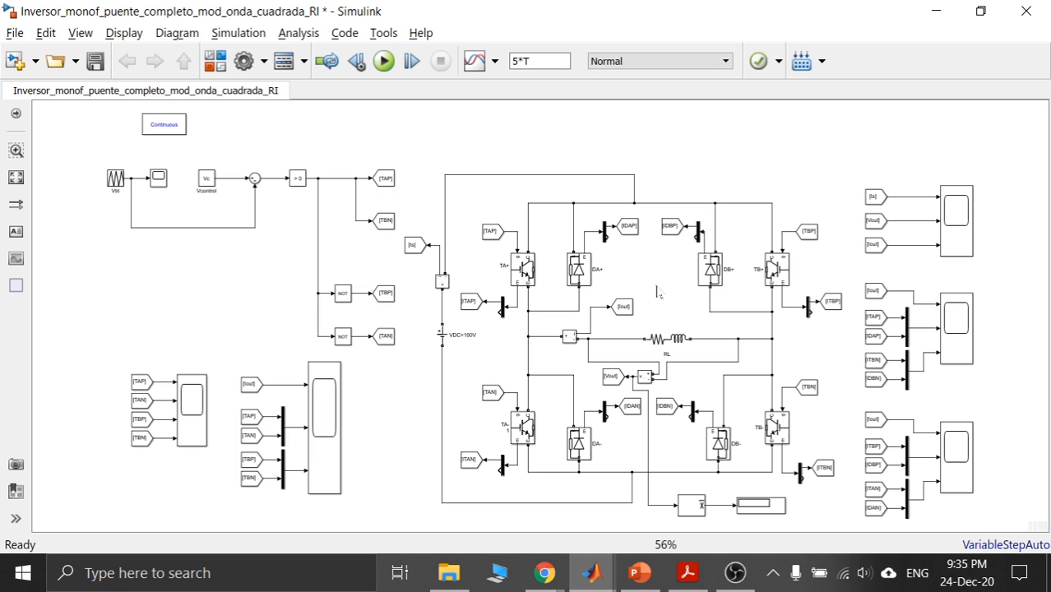
key(alt+Tab)
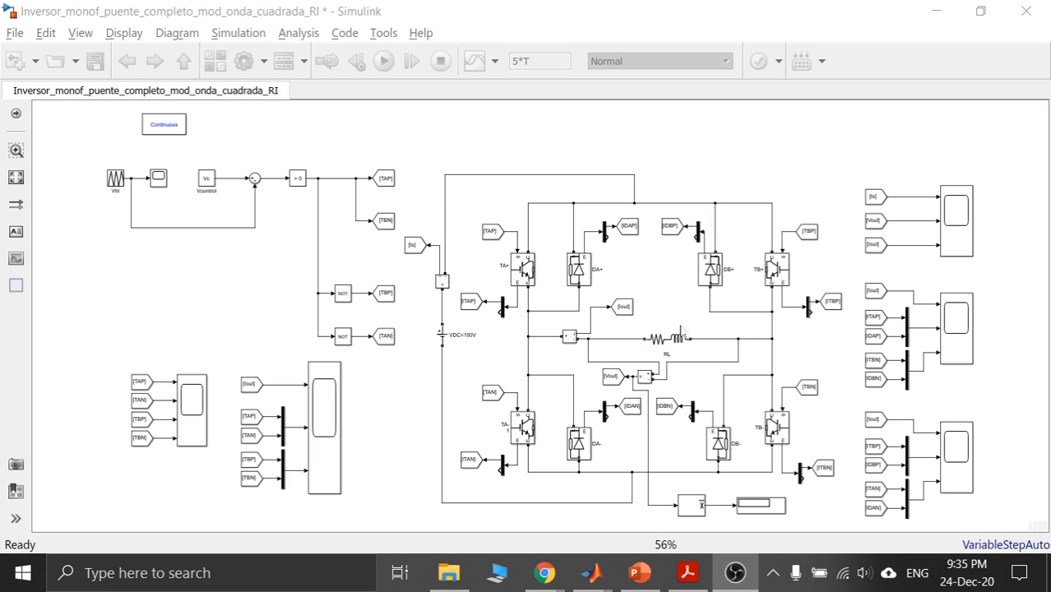
click(663, 288)
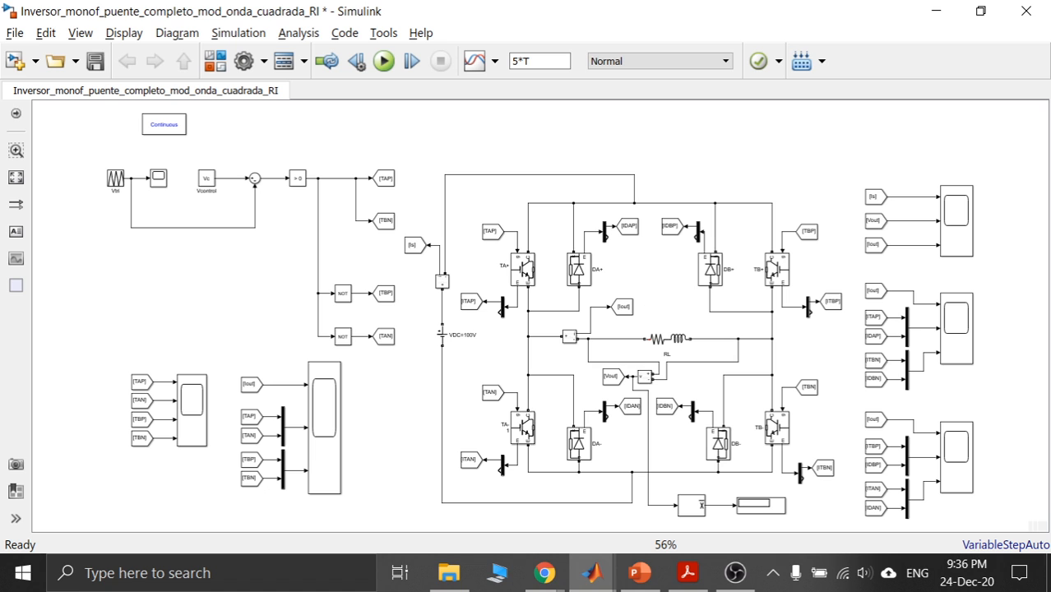
Check the supply voltage in the assignment PDF and set the DC voltage source's amplitude to 48 V in the inverter model.
click(445, 344)
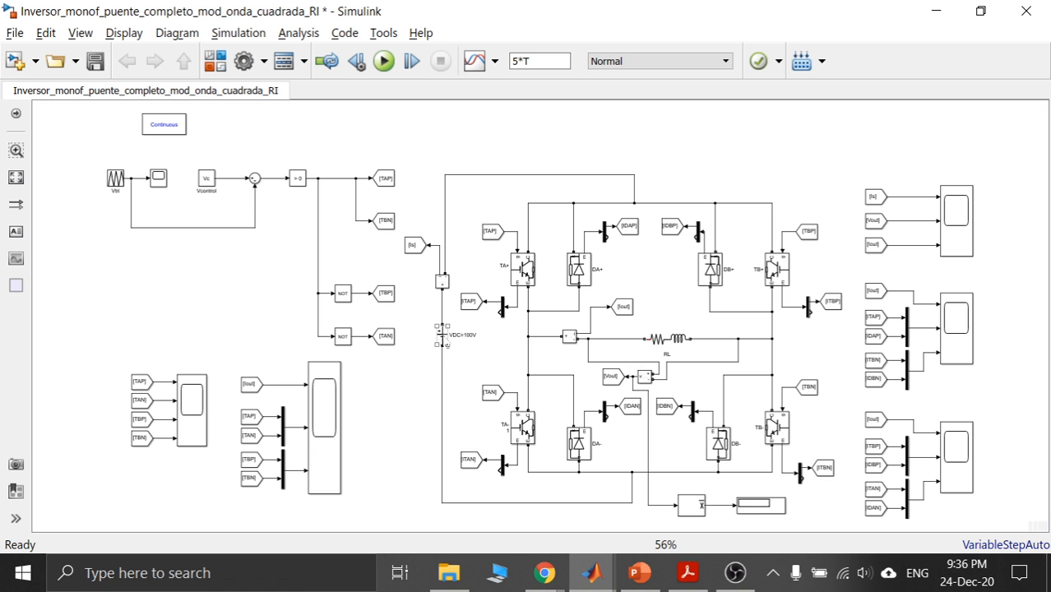
click(688, 573)
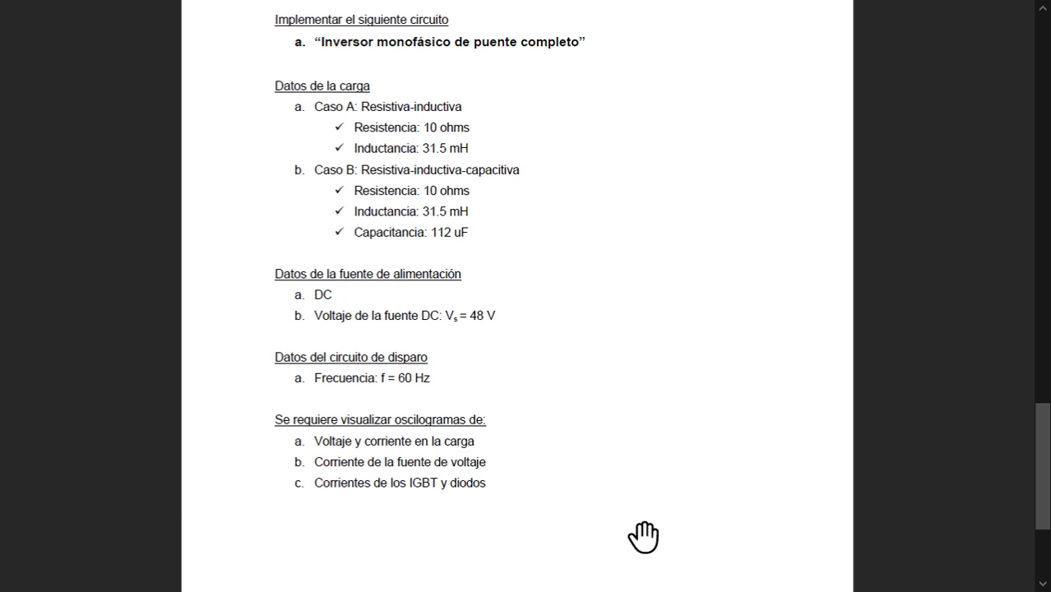
key(super)
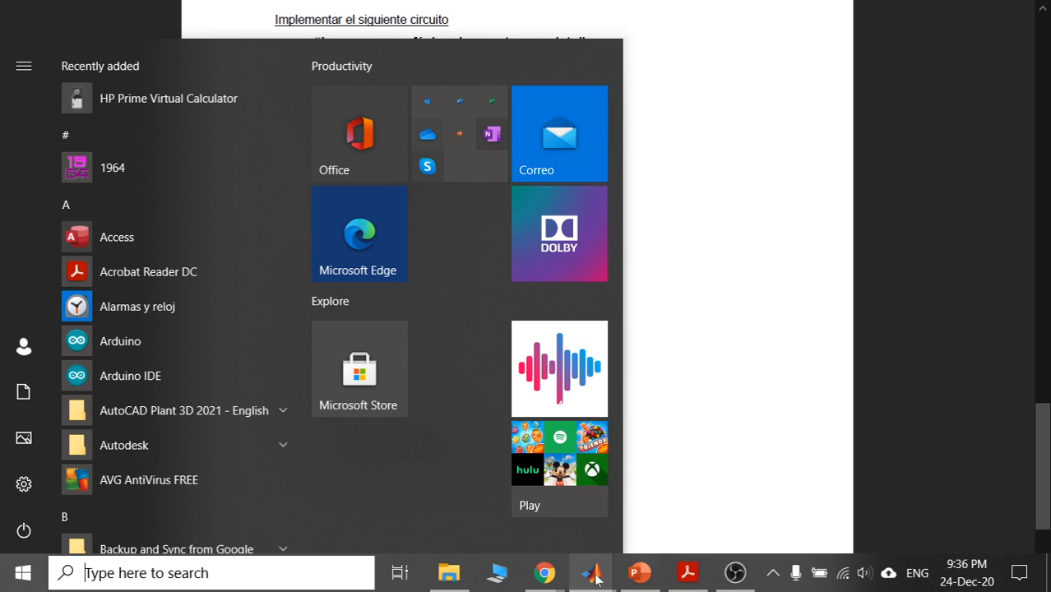
mouse_move(596, 578)
click(863, 503)
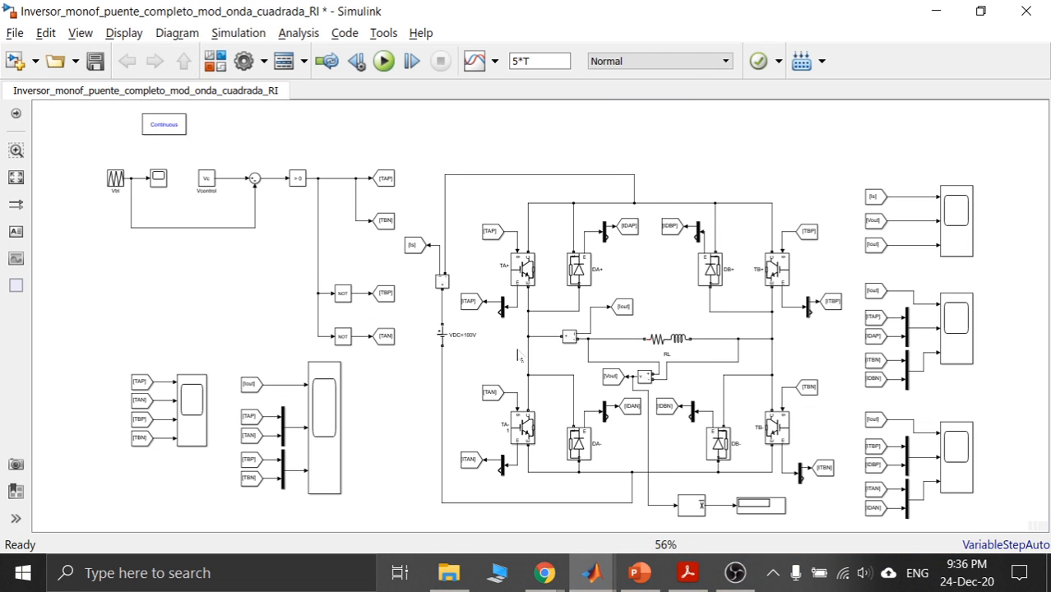
double_click(442, 334)
key(Tab)
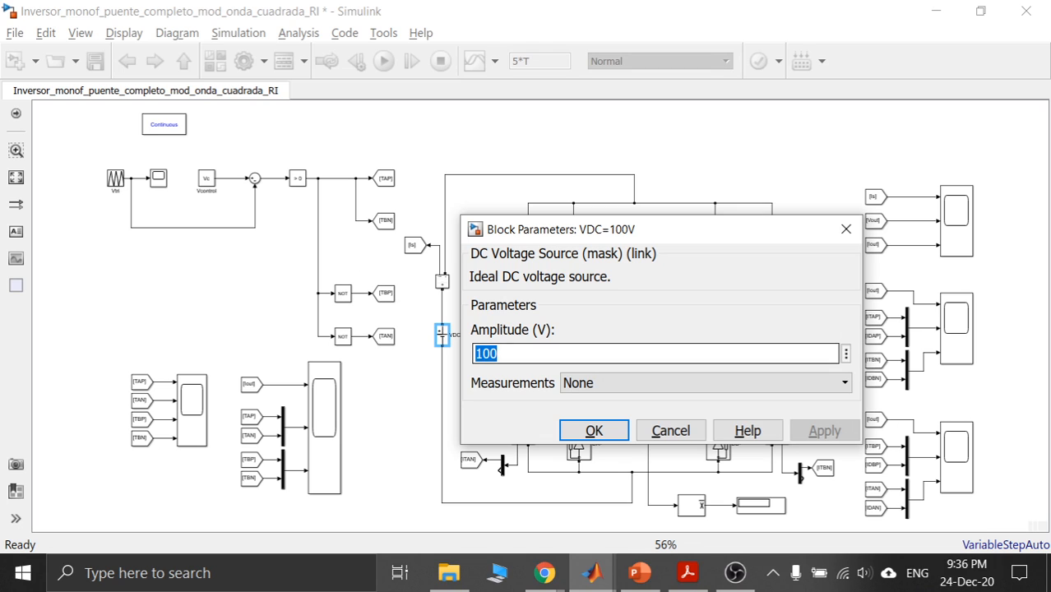
text(48)
click(813, 433)
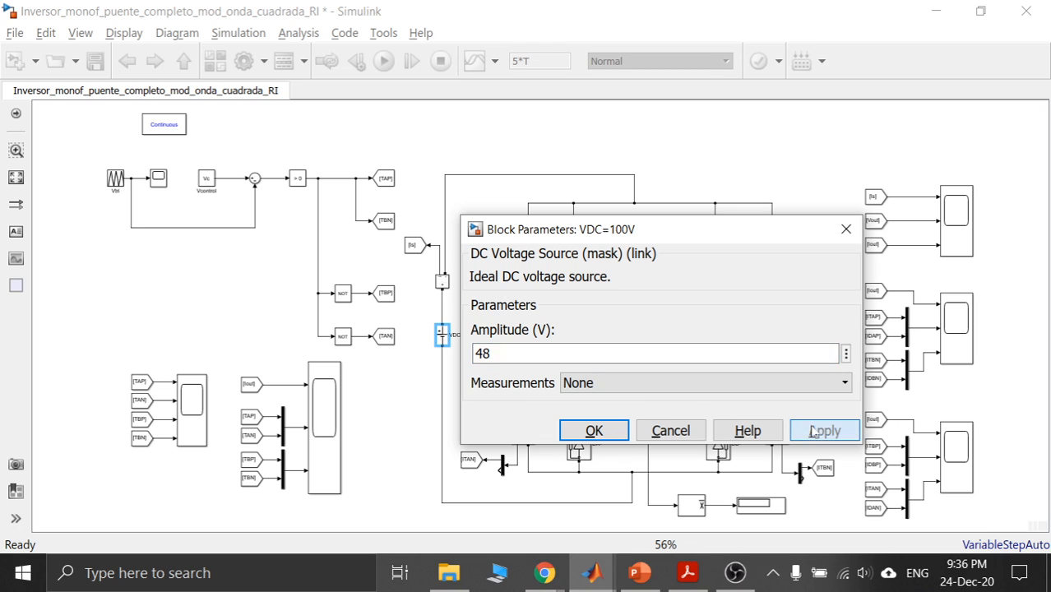
click(594, 430)
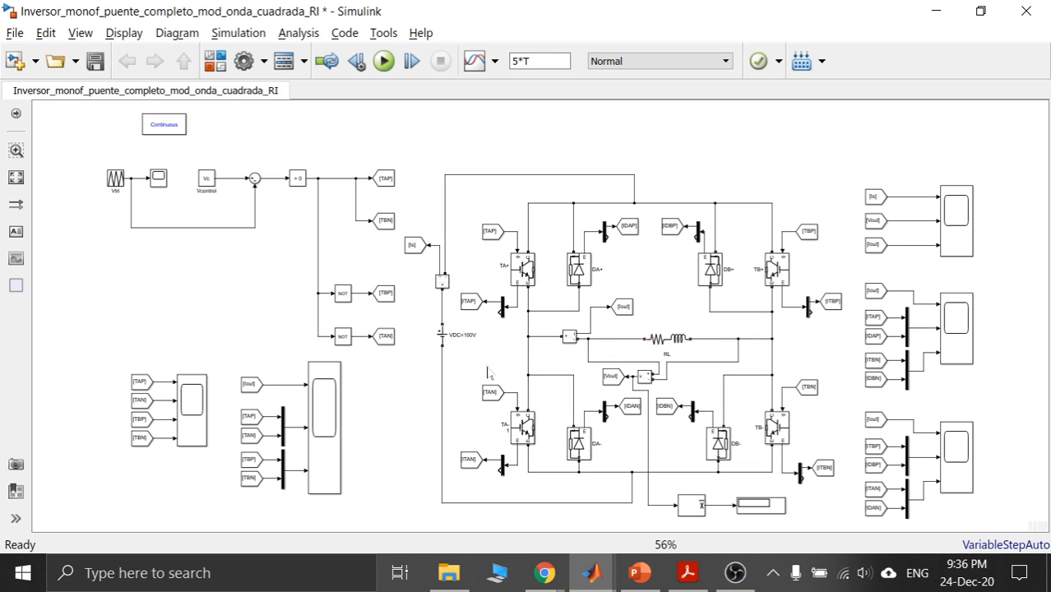
Rename the DC voltage source block as VDC=48V.
click(442, 335)
click(497, 346)
click(470, 334)
text(48)
click(501, 367)
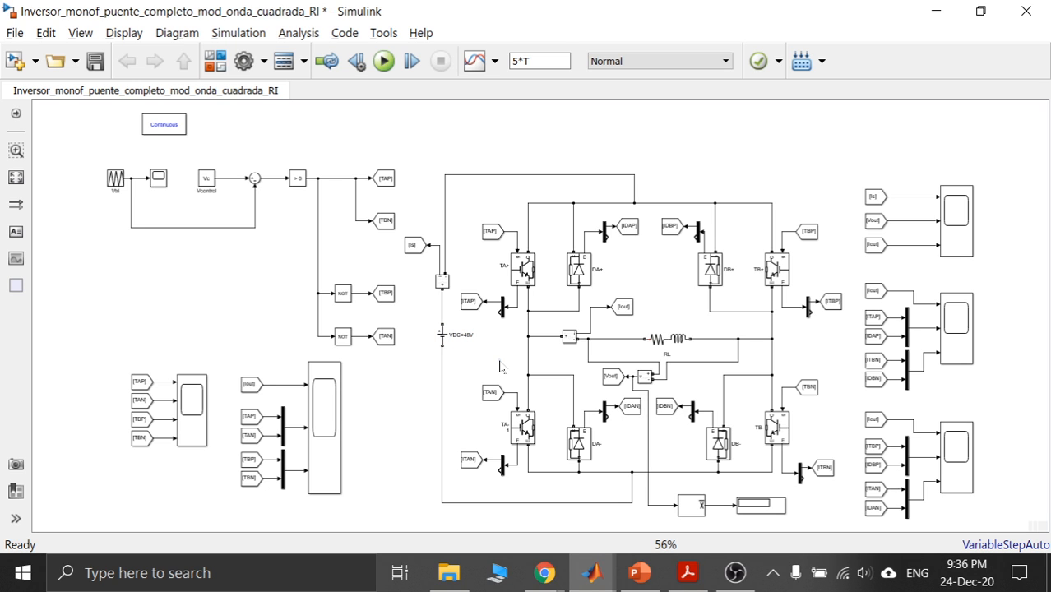
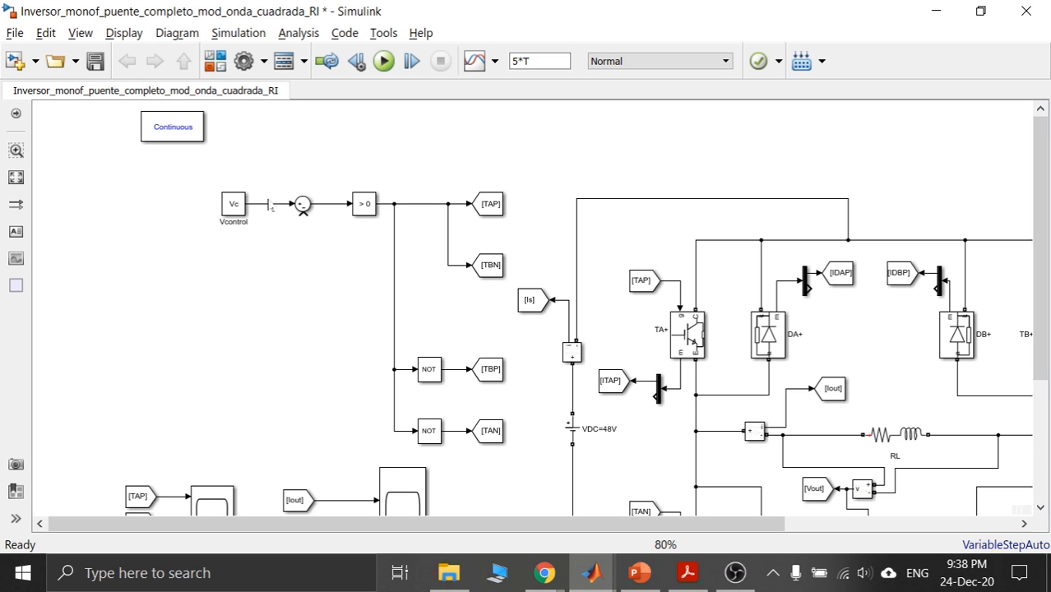
Delete the Vcontrol constant block and the signal line connecting it to the sum block.
click(270, 206)
key(Delete)
drag(235, 210, 248, 161)
key(Delete)
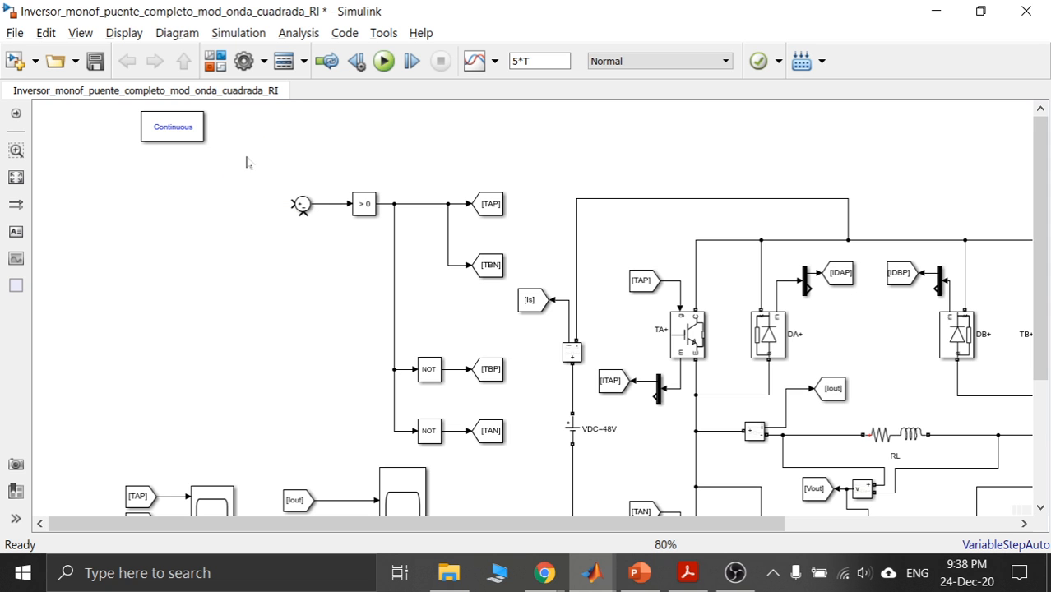
Add a Sine Wave block from the Simulink Sources library to the inverter model, placed just before the sum block's input.
click(216, 63)
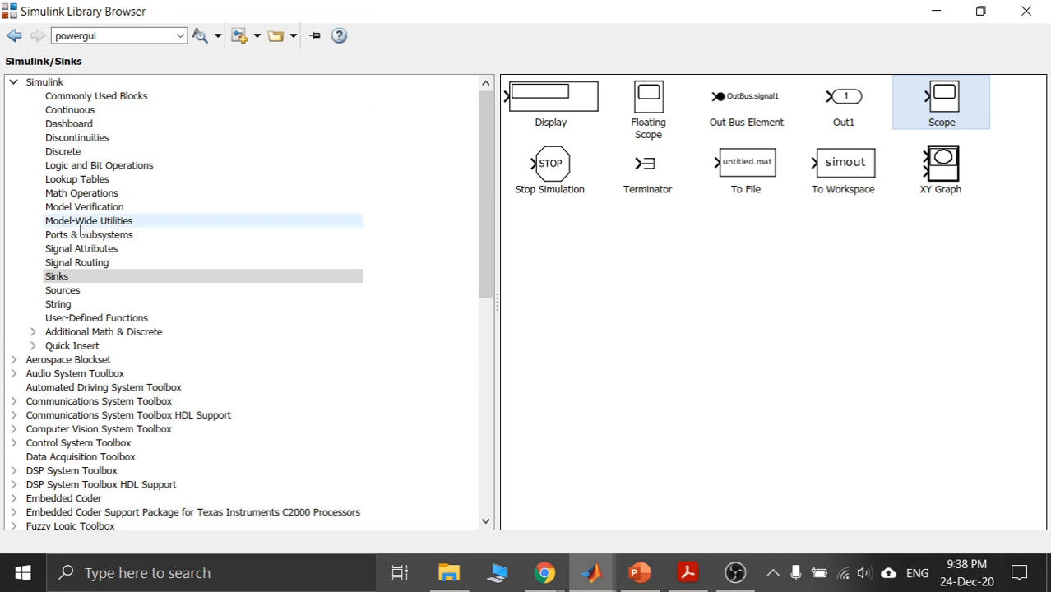
click(75, 293)
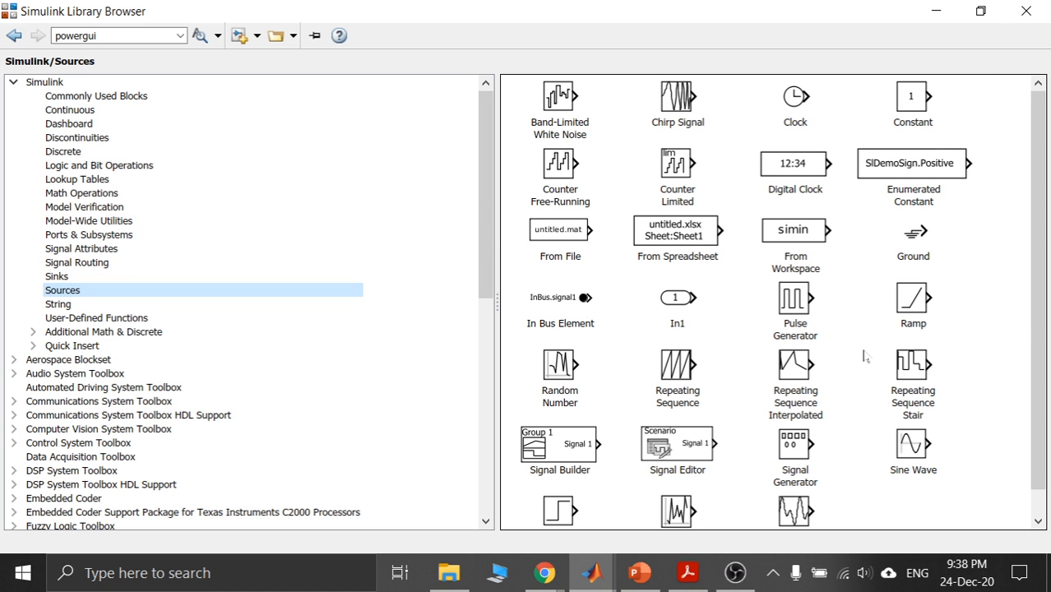
drag(1037, 332, 1037, 398)
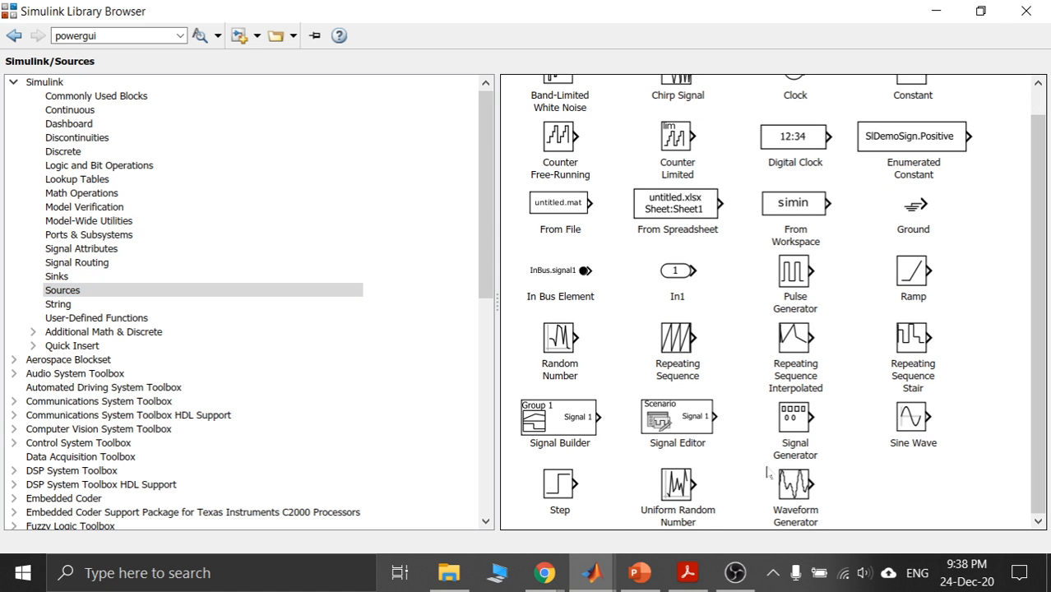
double_click(908, 432)
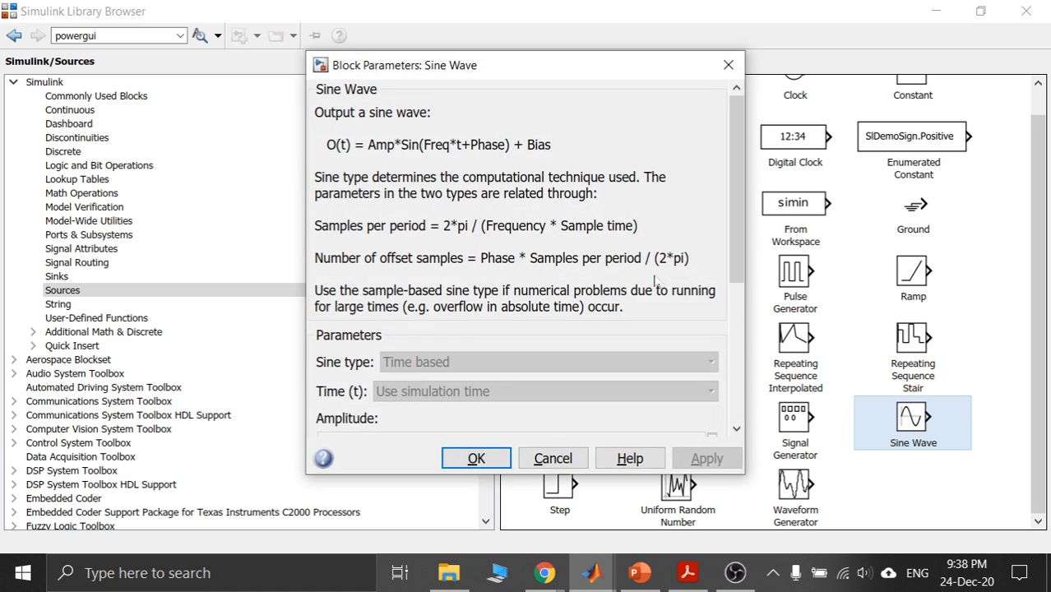
click(729, 65)
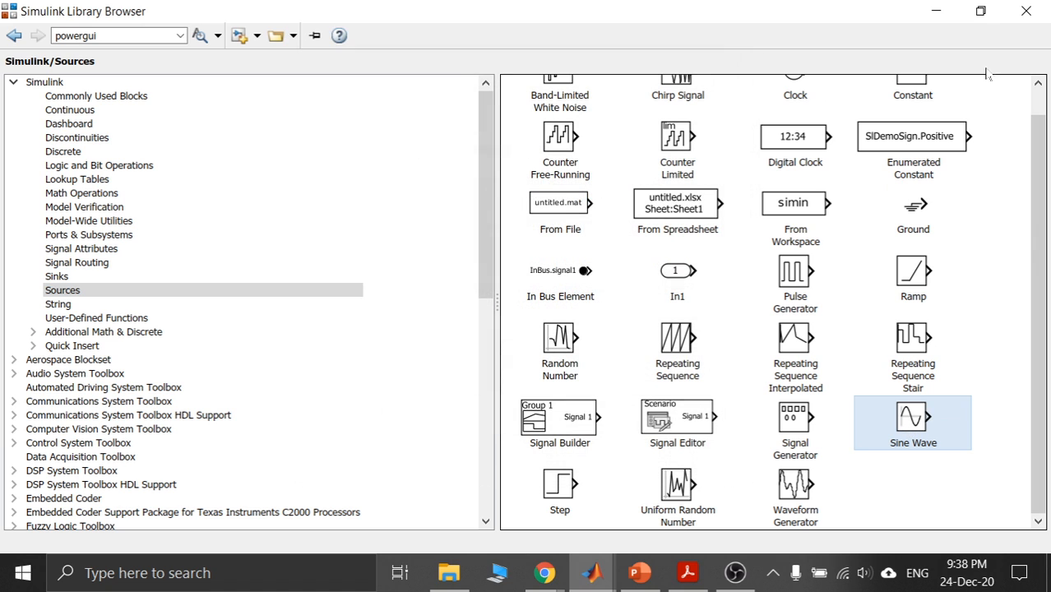
click(981, 11)
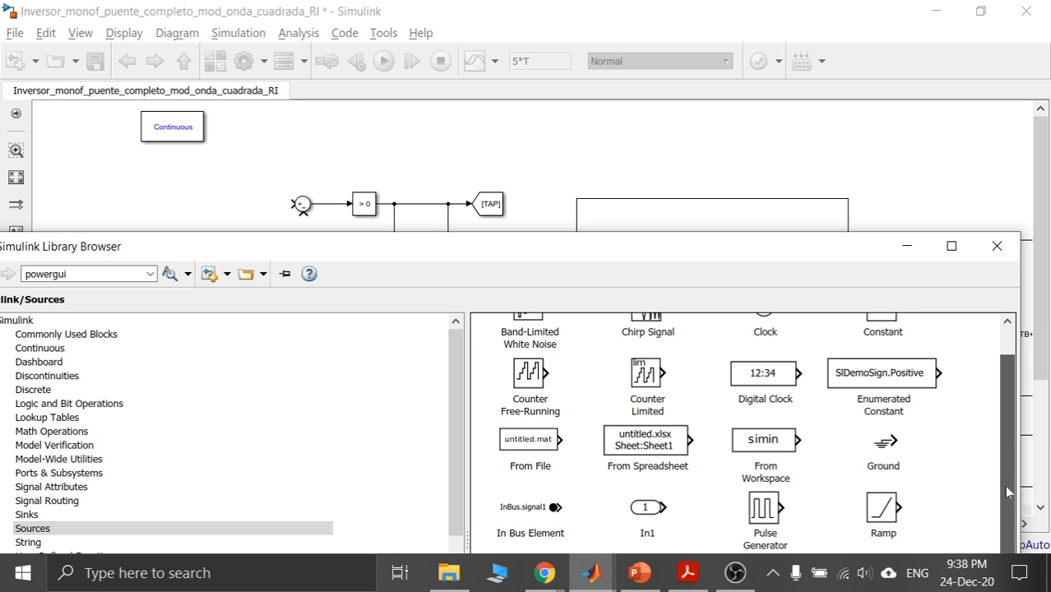
drag(825, 249, 826, 62)
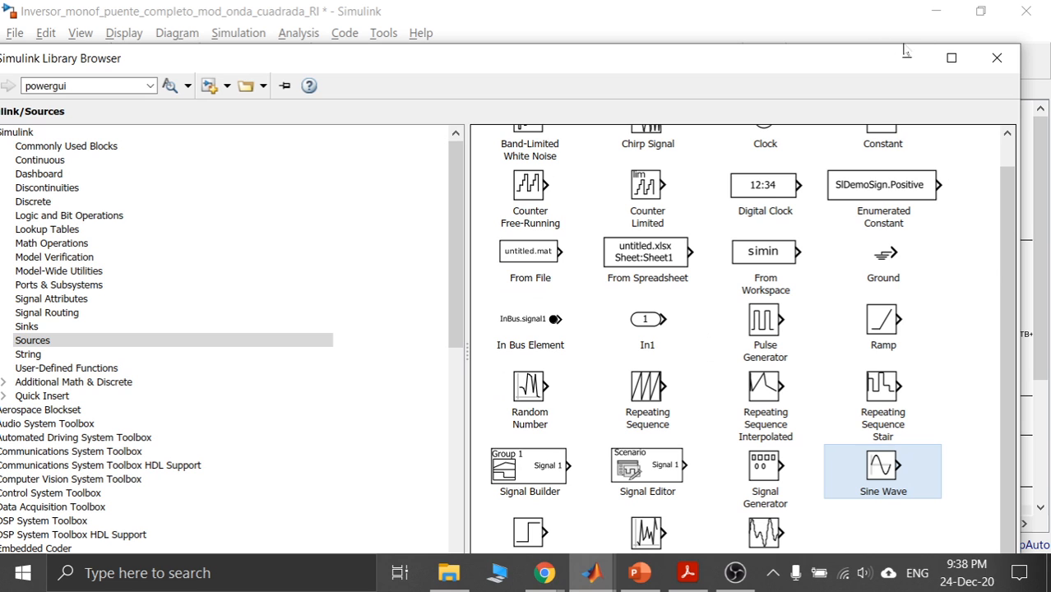
drag(888, 45, 867, 232)
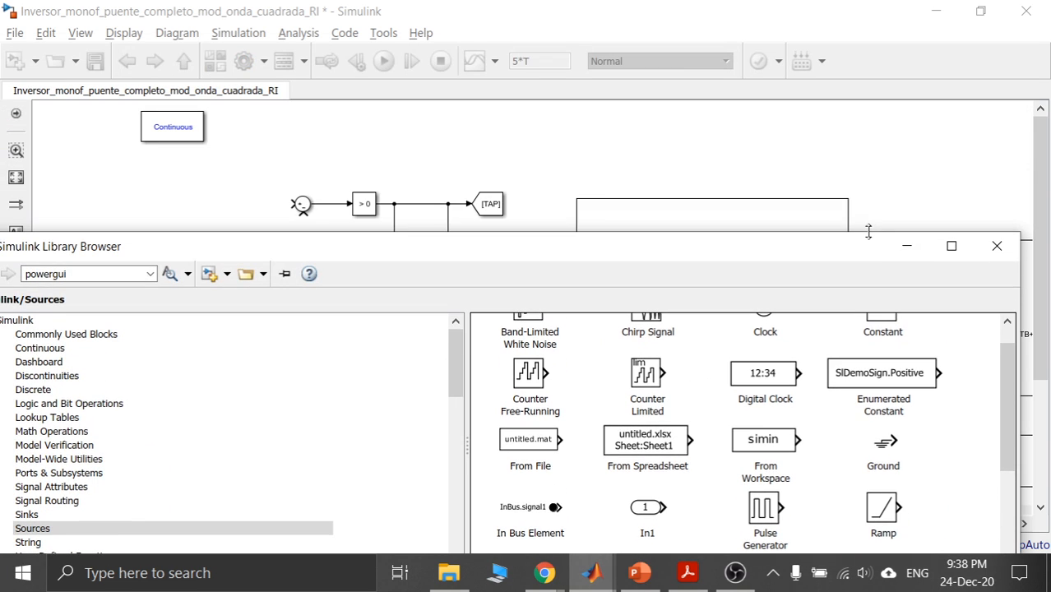
scroll(887, 493, down, 5)
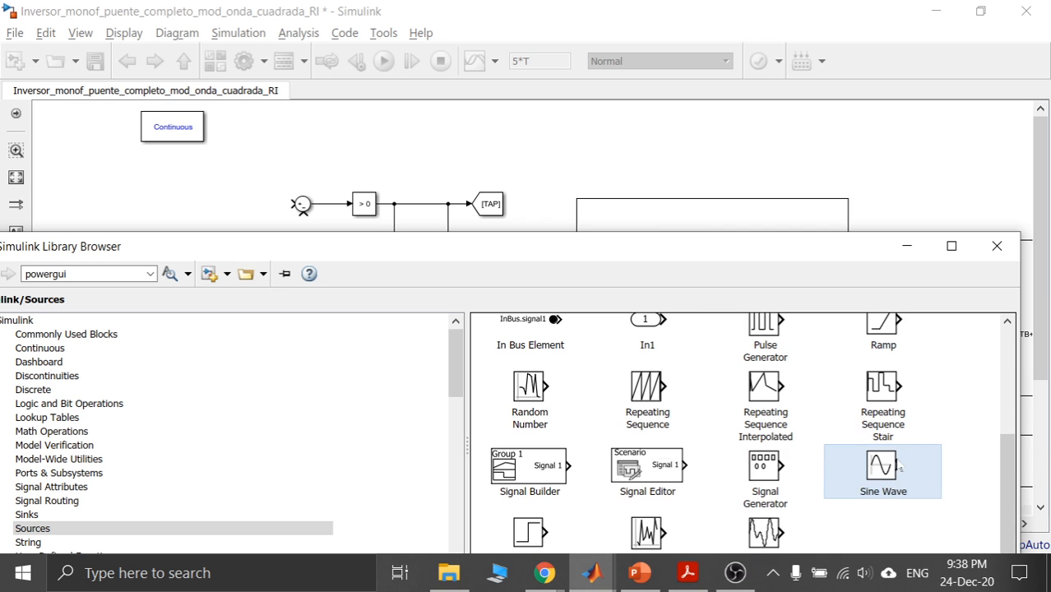
right_click(900, 467)
click(879, 470)
click(908, 257)
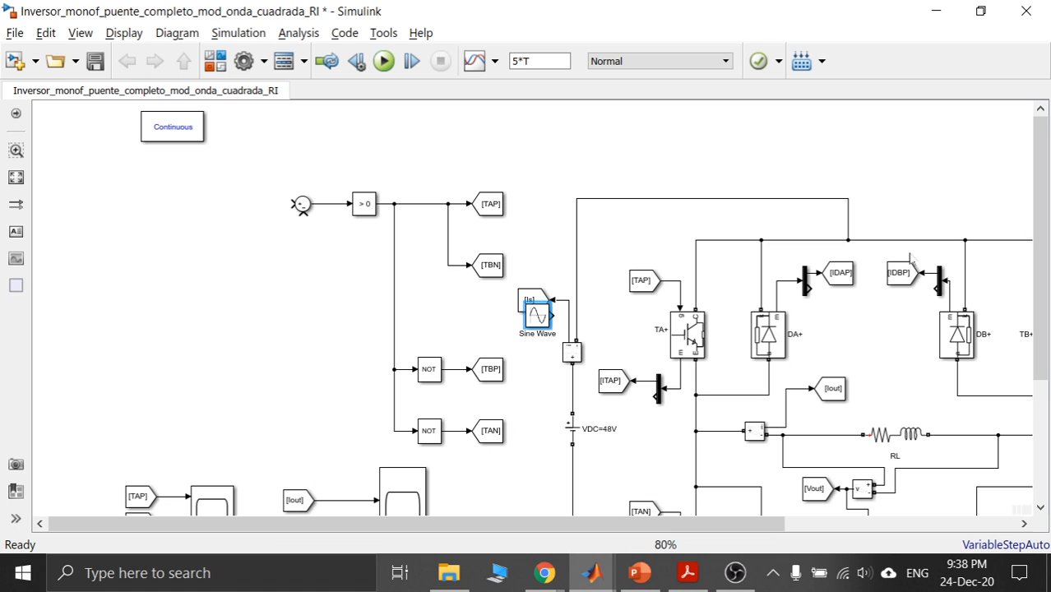
drag(543, 317, 236, 205)
Delete the sum block and connect the Sine Wave block directly to the compare-to-zero block in its place.
click(305, 205)
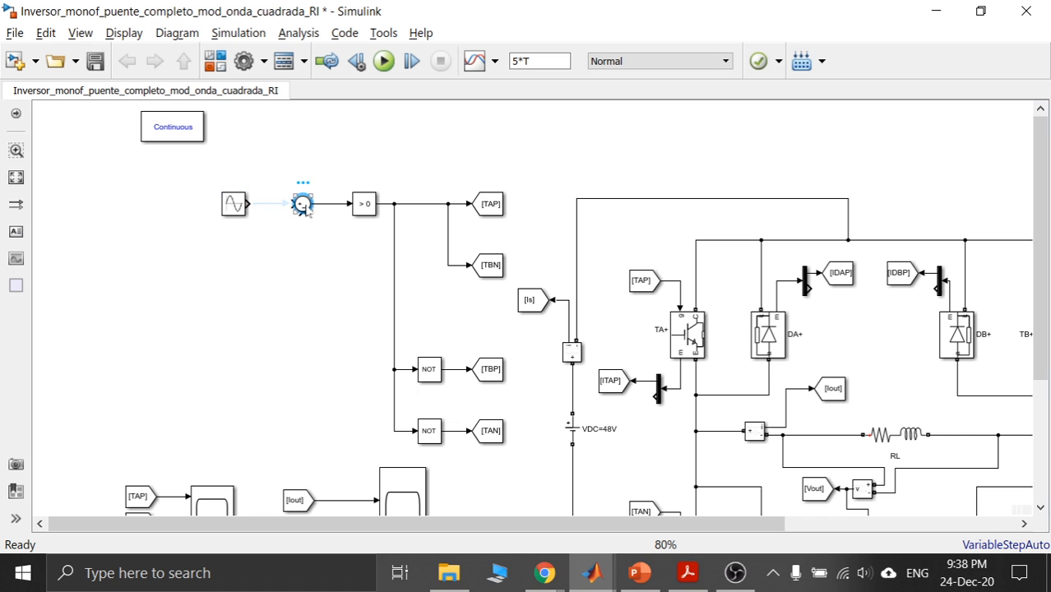
key(Delete)
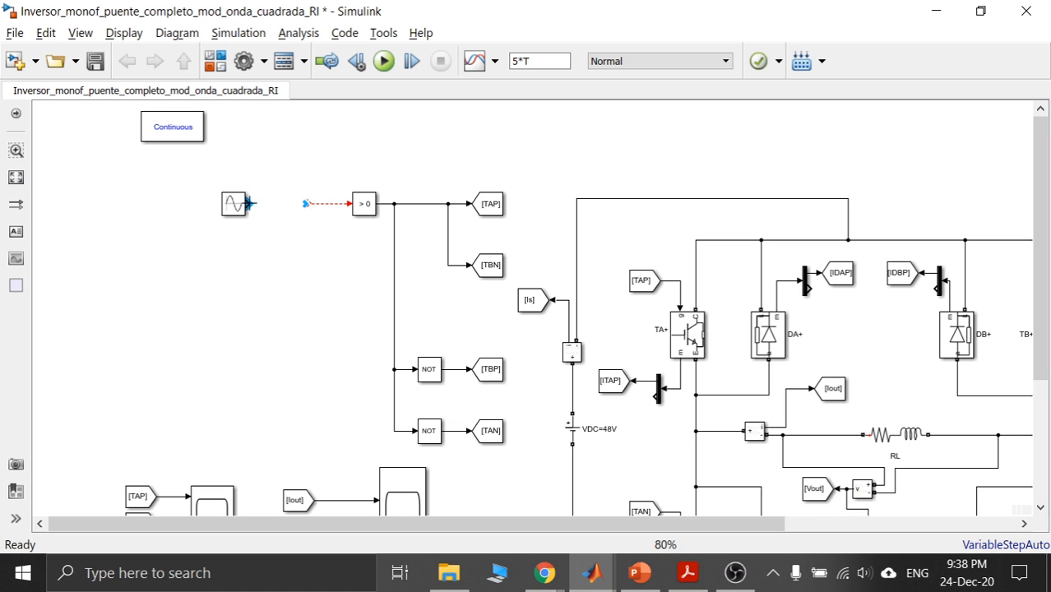
click(303, 204)
drag(236, 209, 298, 210)
click(291, 291)
click(300, 209)
Set the Sine Wave block's frequency to 2*pi*fmod rad/sec.
double_click(298, 205)
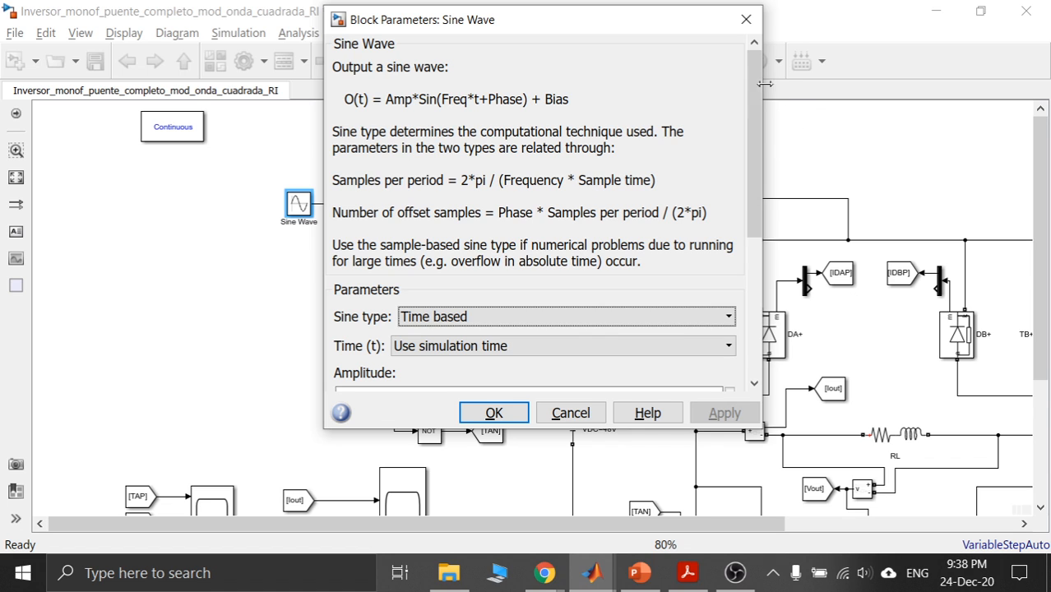
drag(753, 81, 750, 241)
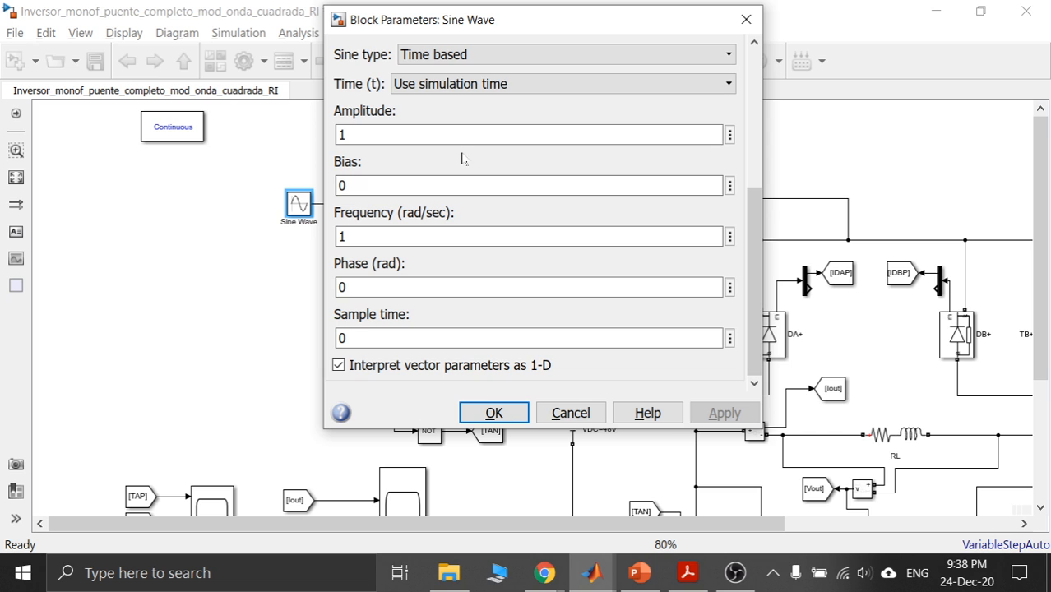
double_click(343, 135)
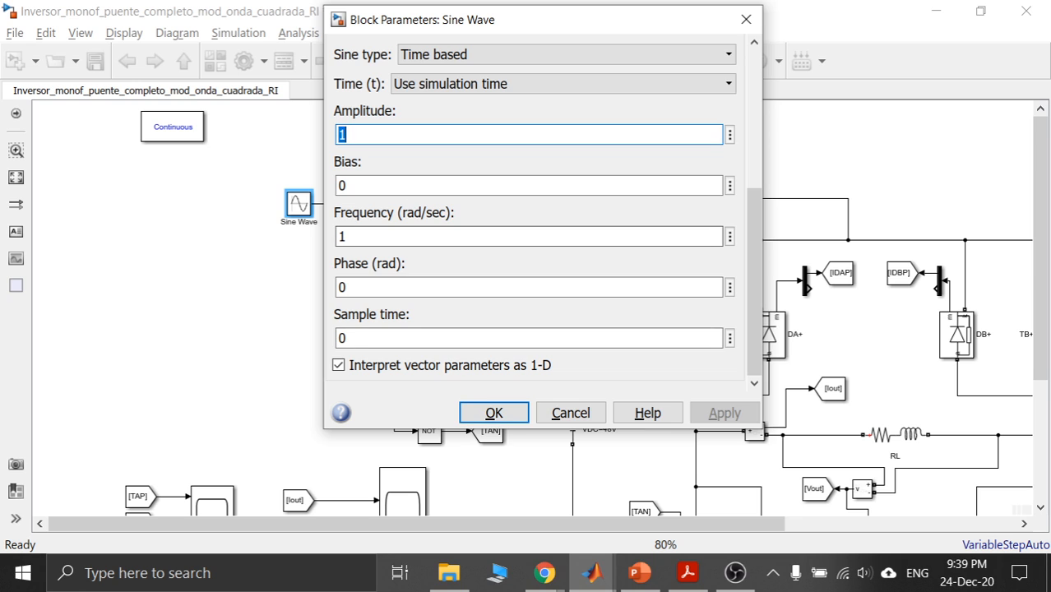
double_click(346, 237)
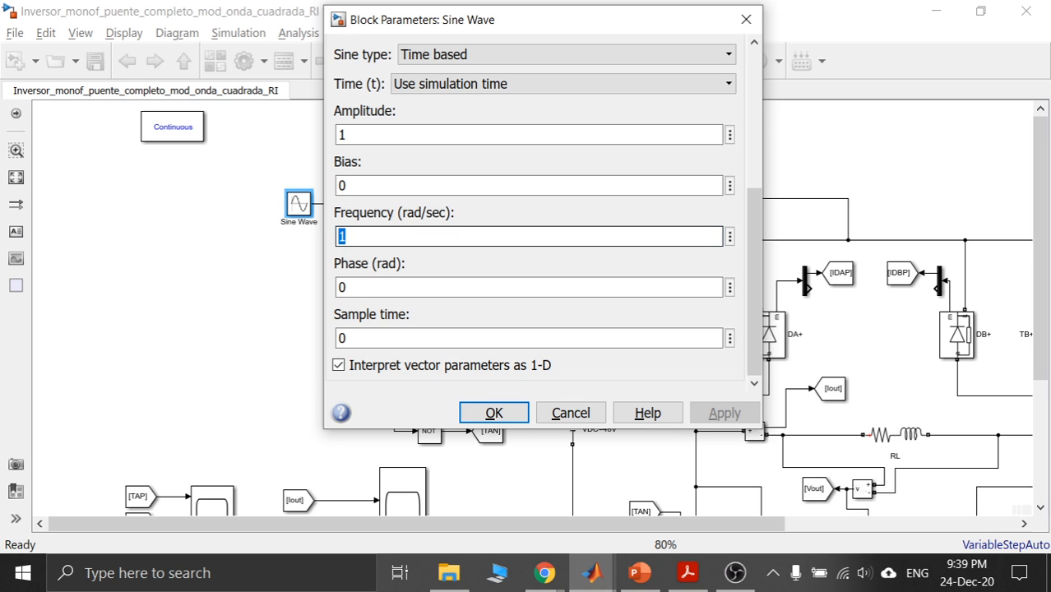
text(2*pi*fmod)
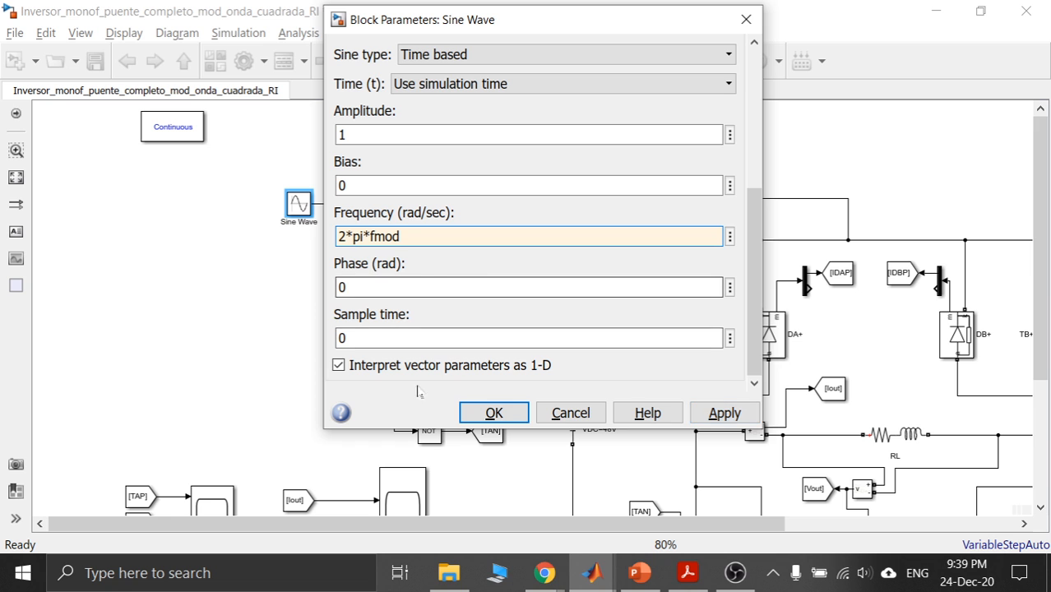
click(697, 411)
click(493, 412)
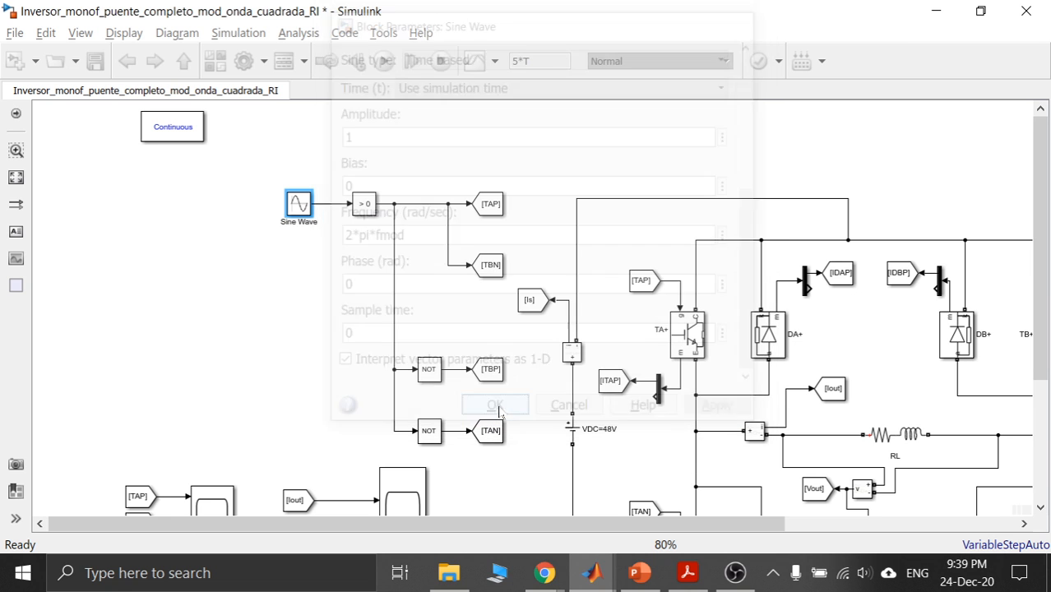
Switch to the script Script_Inversor_monofasico_puente_completo.m and delete its f=1000 line.
mouse_move(592, 573)
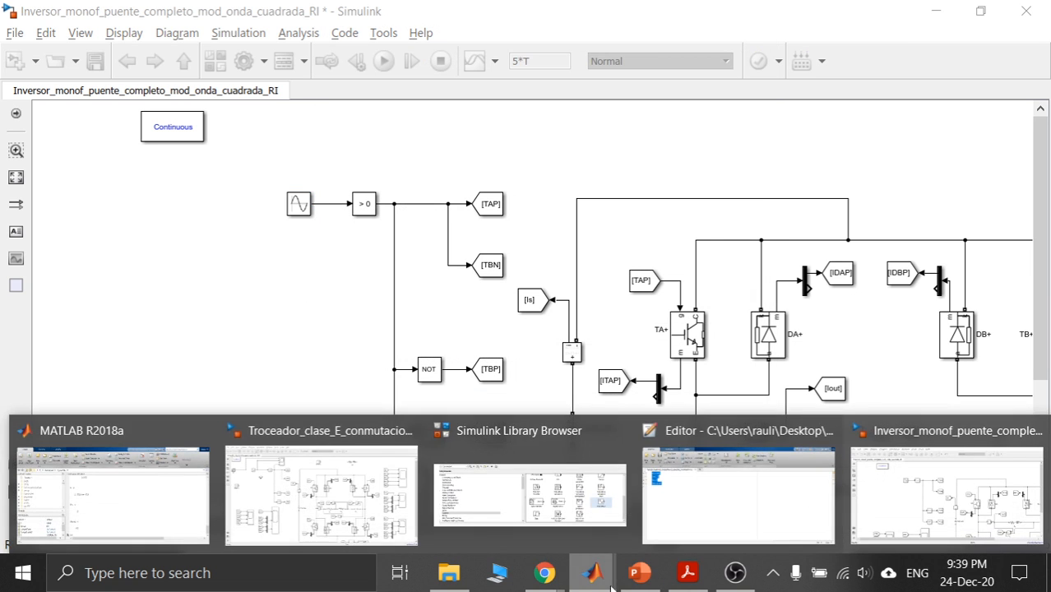
click(730, 489)
click(107, 221)
drag(107, 221, 4, 218)
click(108, 221)
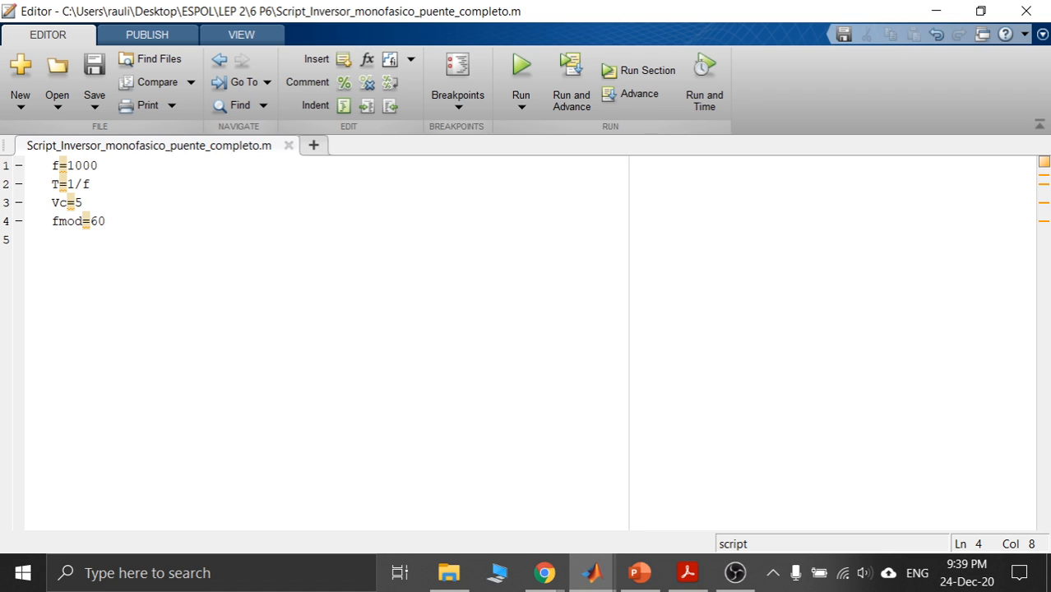
drag(108, 221, 50, 165)
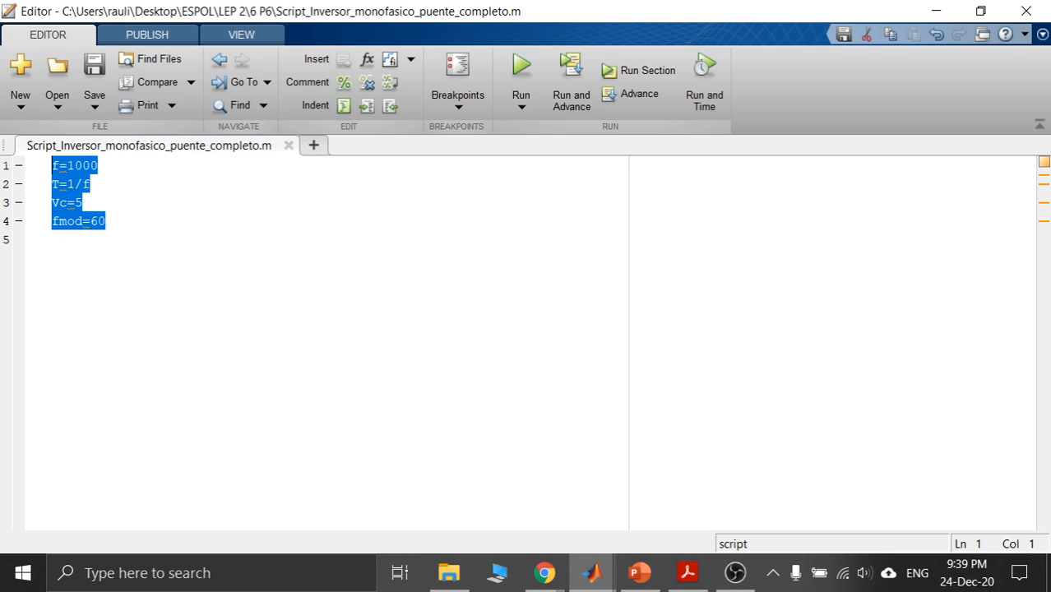
click(127, 204)
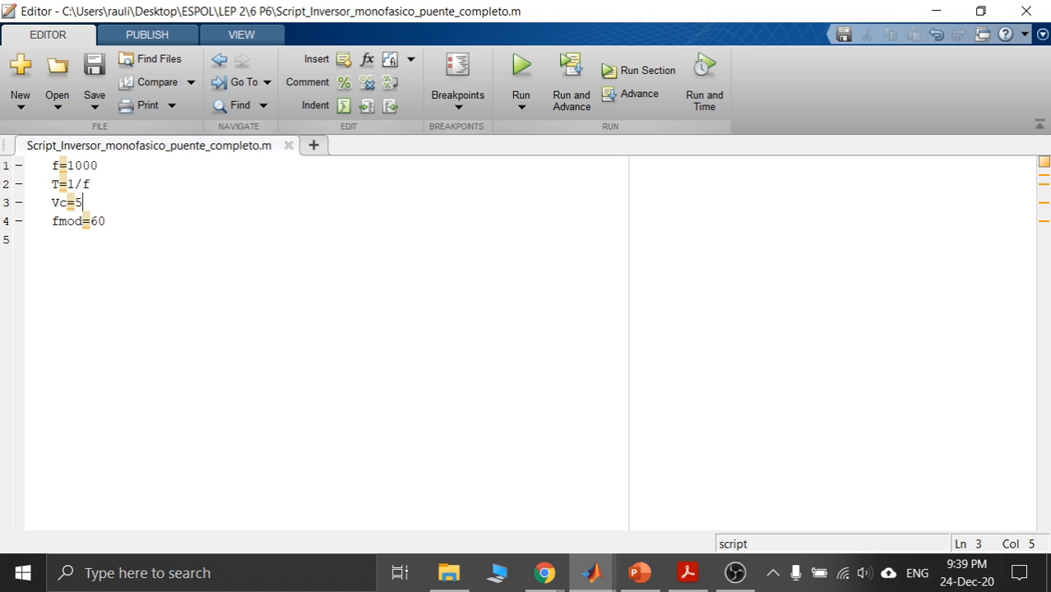
drag(99, 166, 25, 172)
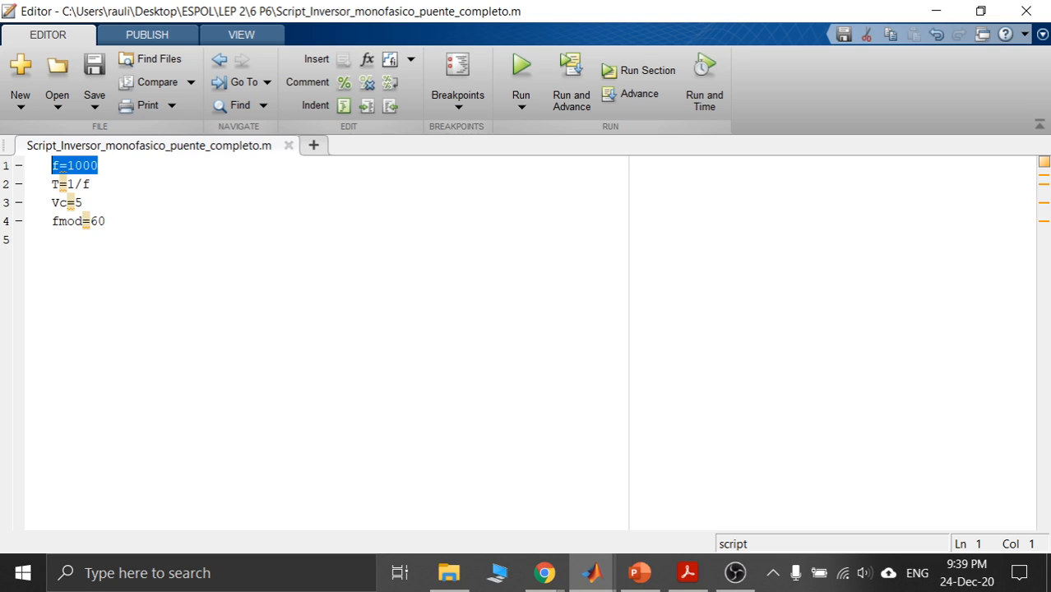
key(Delete)
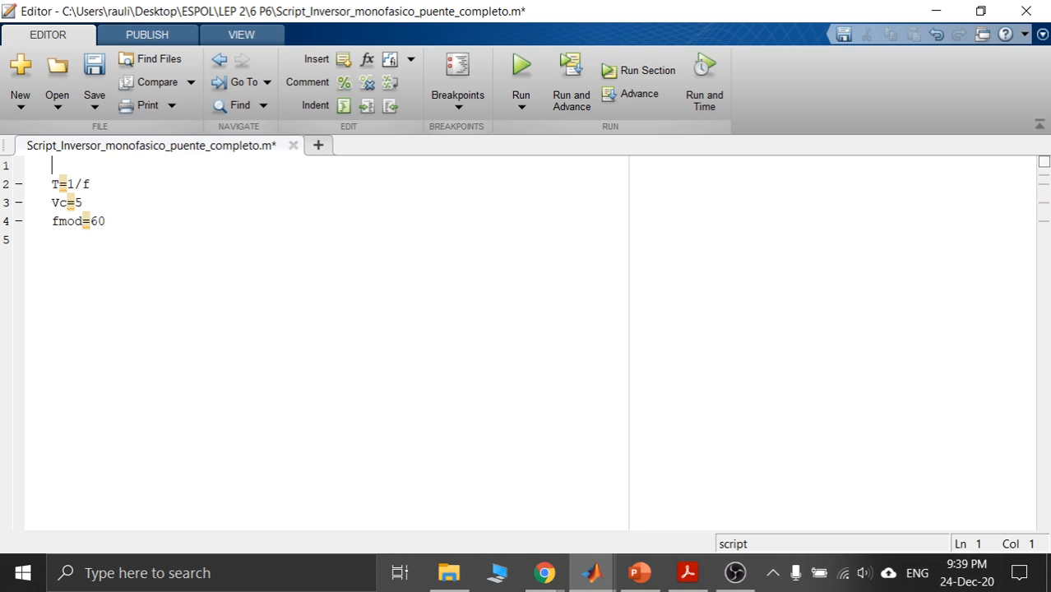
key(Delete)
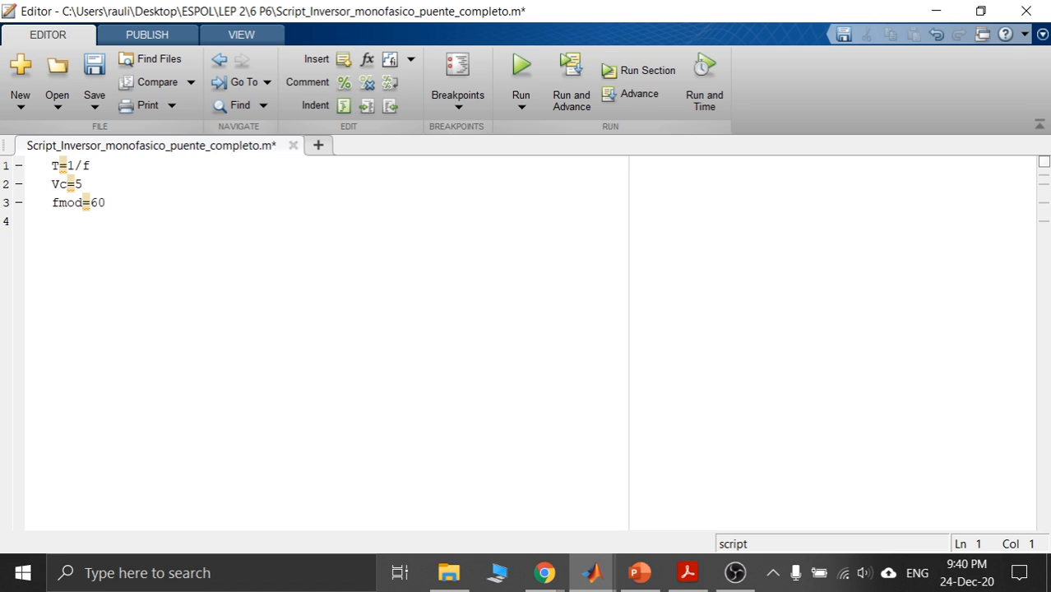
Move the period definition below the fmod=60 line and change it to T=1/fmod.
drag(91, 165, 24, 174)
key(ctrl+c)
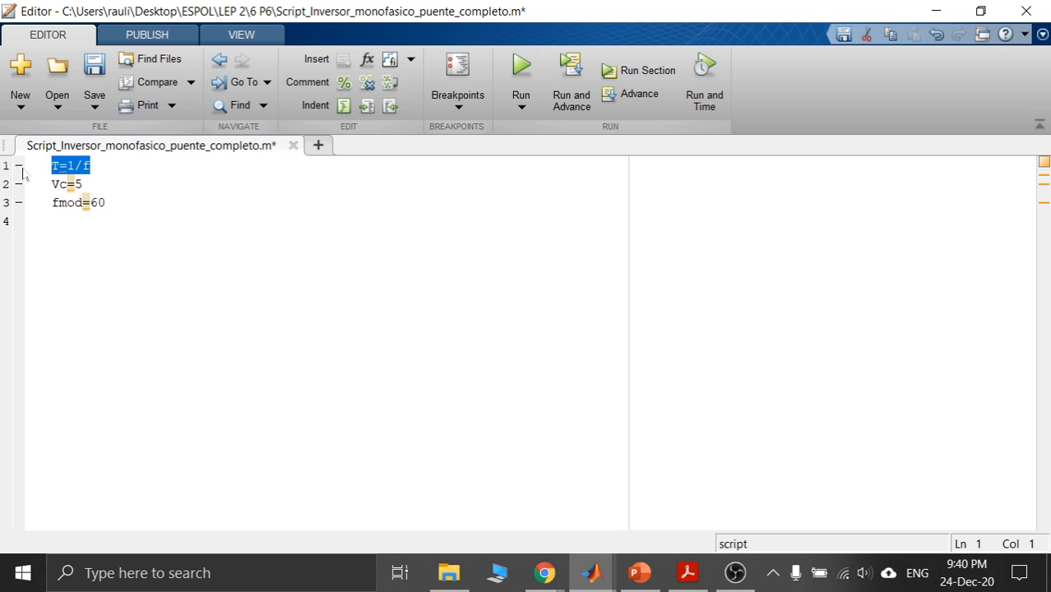
key(Delete)
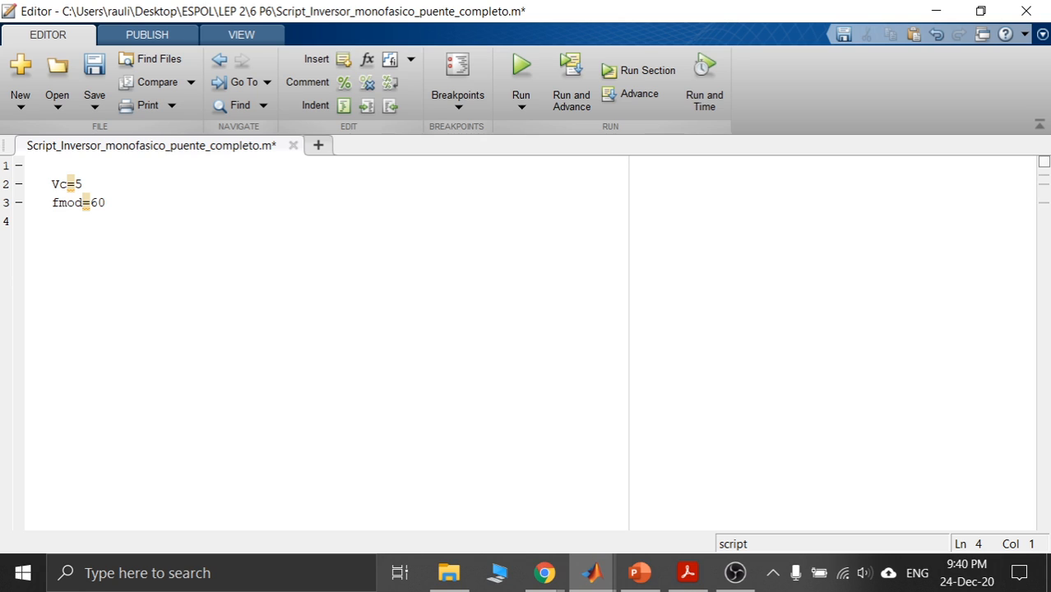
key(ctrl+v)
click(52, 165)
key(Delete)
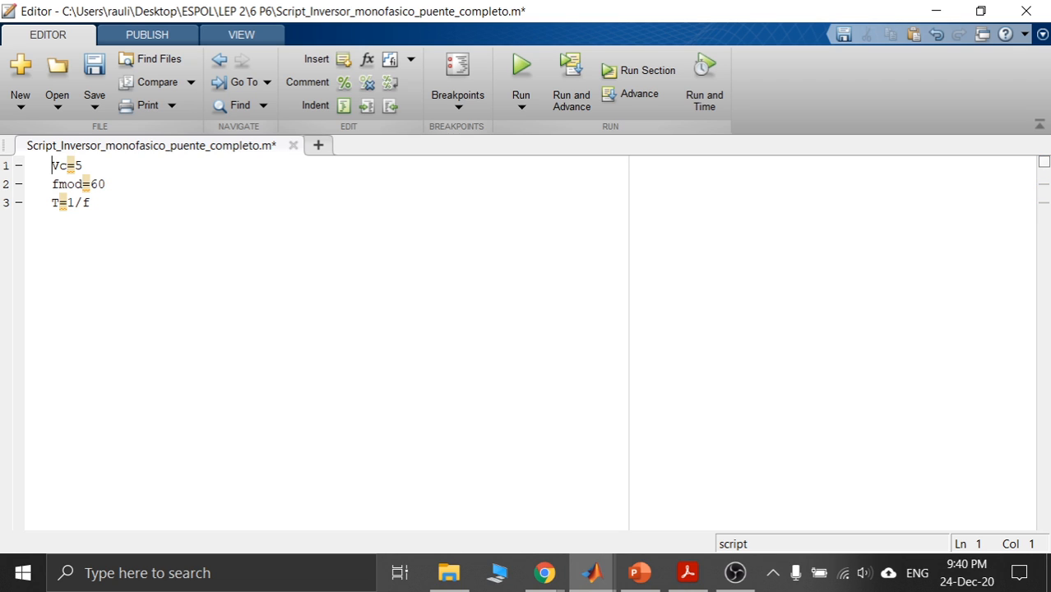
click(91, 203)
text(mod)
Delete the Vc=5 line from the script and save the file.
drag(83, 166, 12, 172)
key(Delete)
key(Delete)
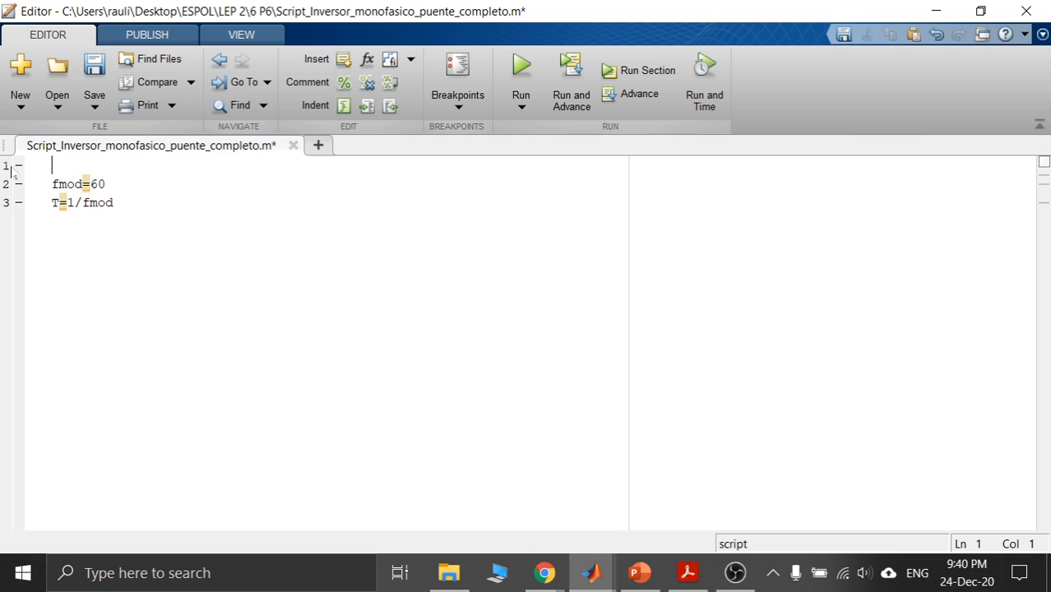
drag(115, 184, 49, 165)
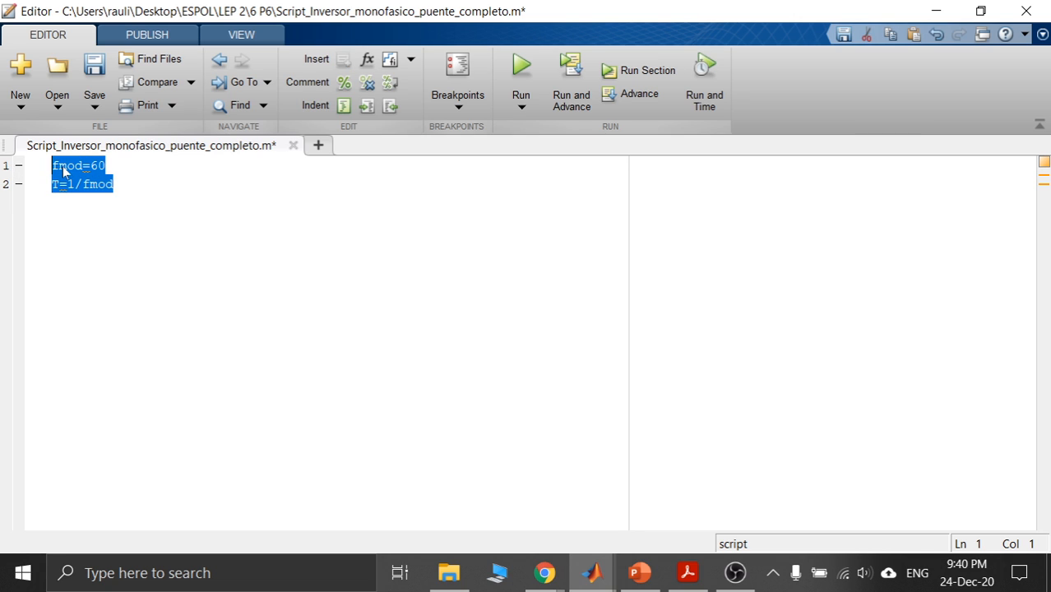
click(95, 71)
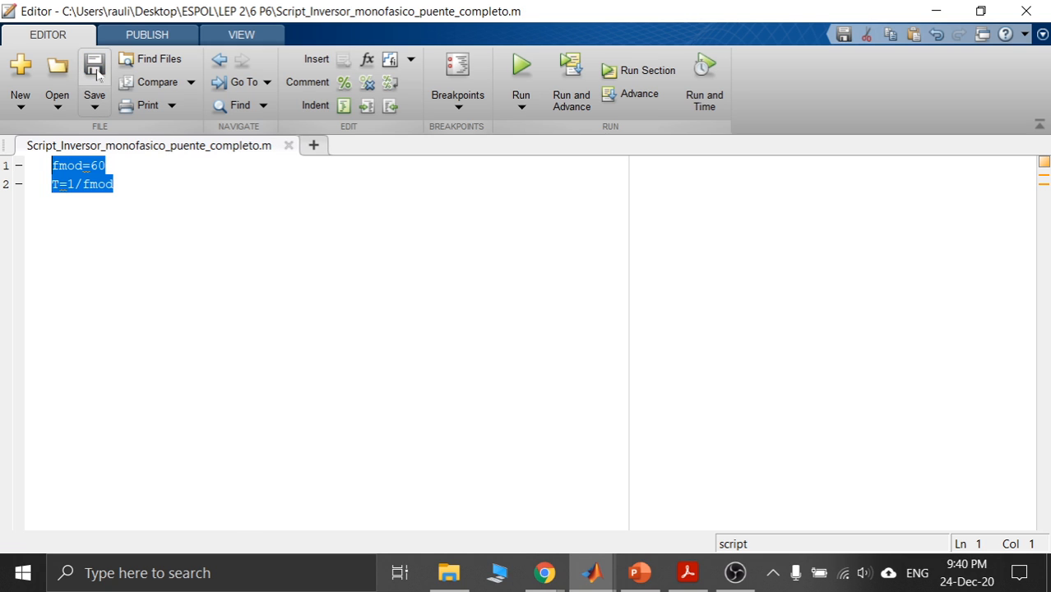
Evaluate the script lines fmod=60 and T=1/fmod, and check their output in the MATLAB command window.
right_click(80, 161)
click(140, 171)
click(123, 187)
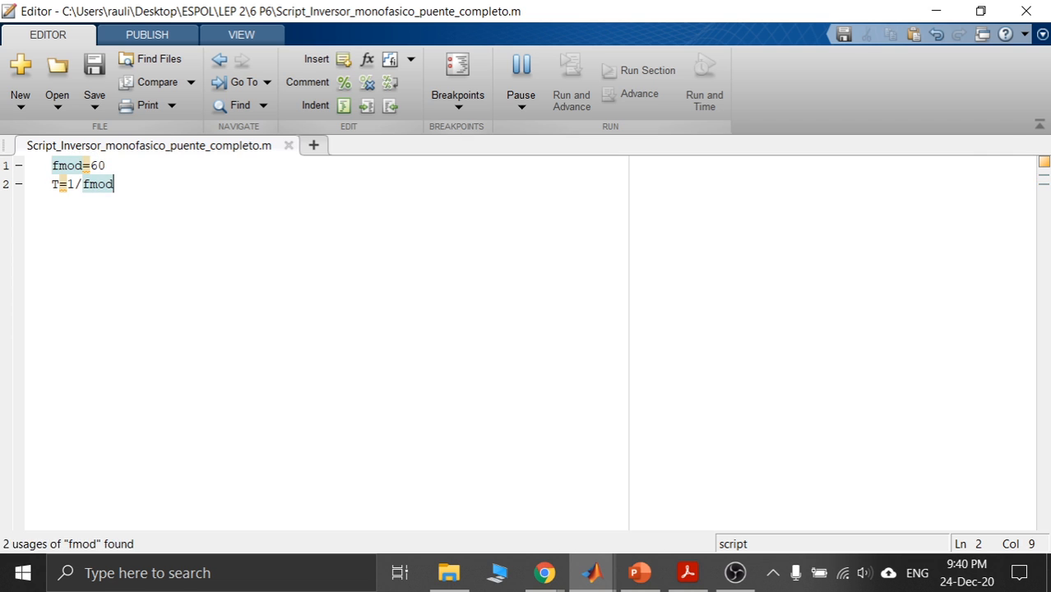
click(600, 573)
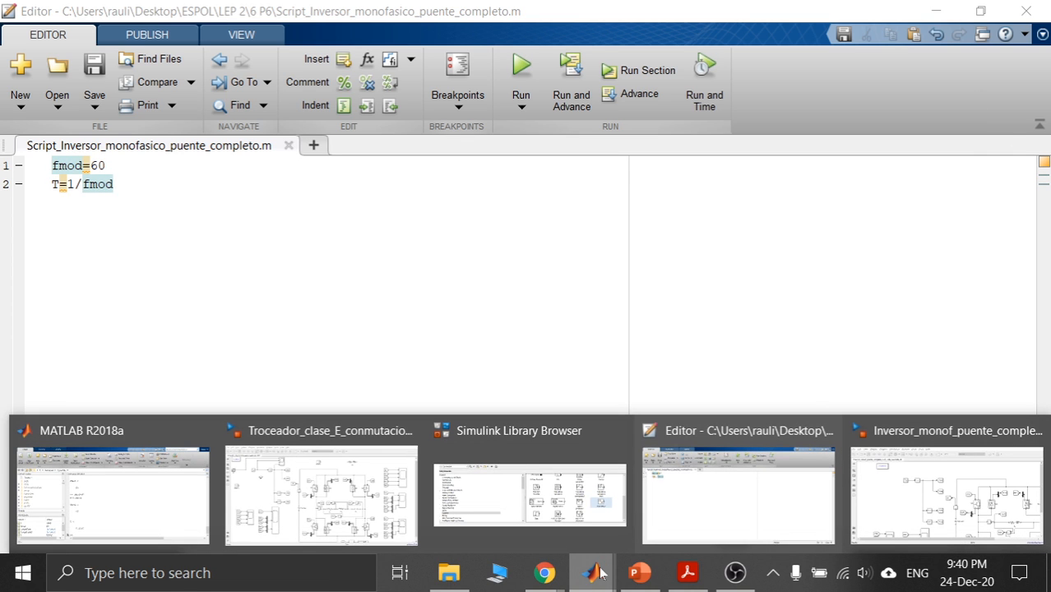
click(134, 500)
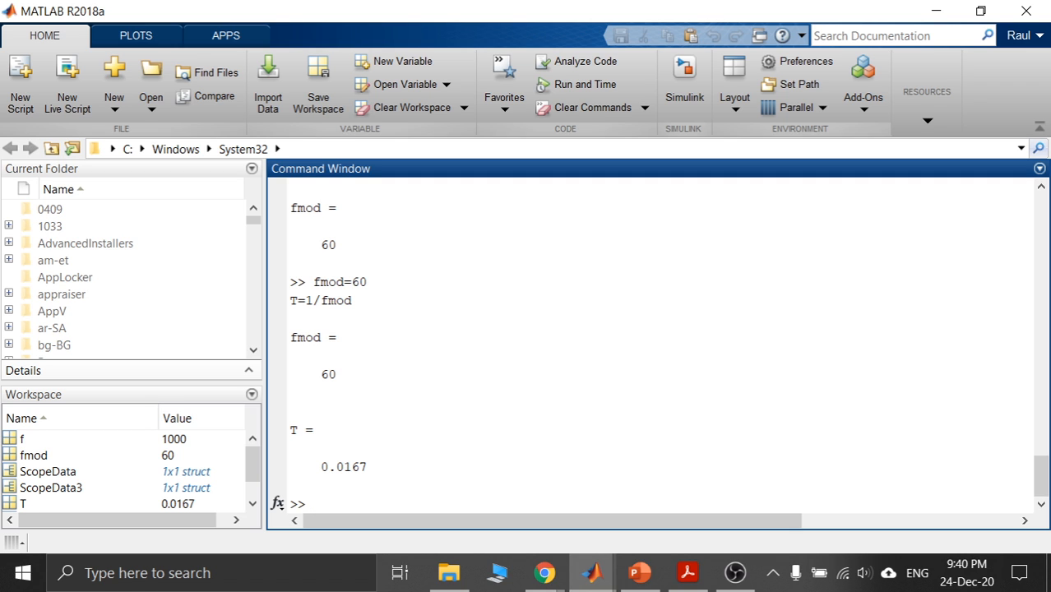
drag(1040, 475, 1040, 529)
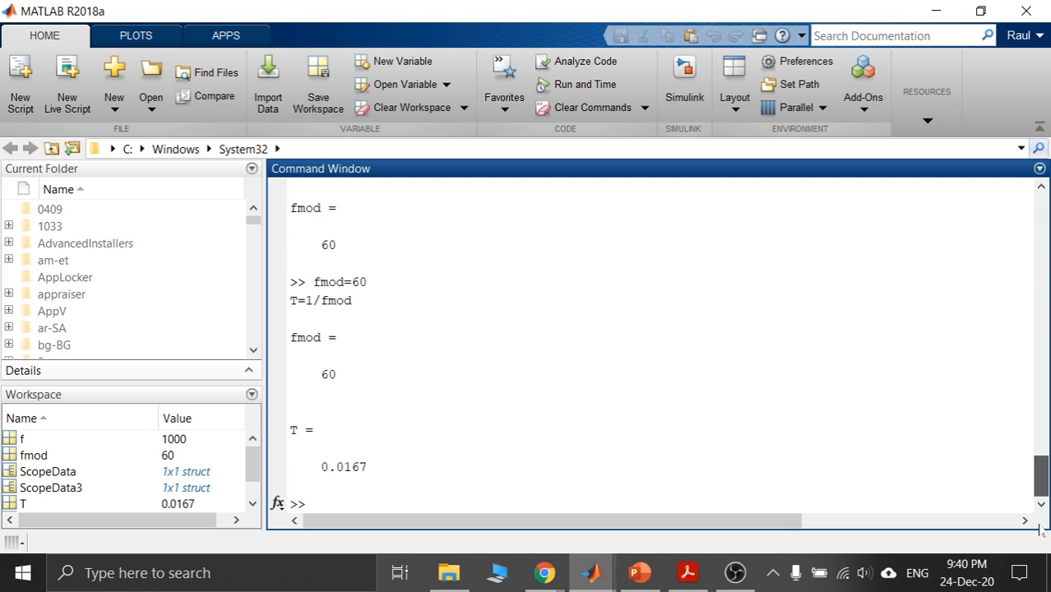
Clear the MATLAB command window and remove all workspace variables with clc and clear all.
mouse_move(592, 573)
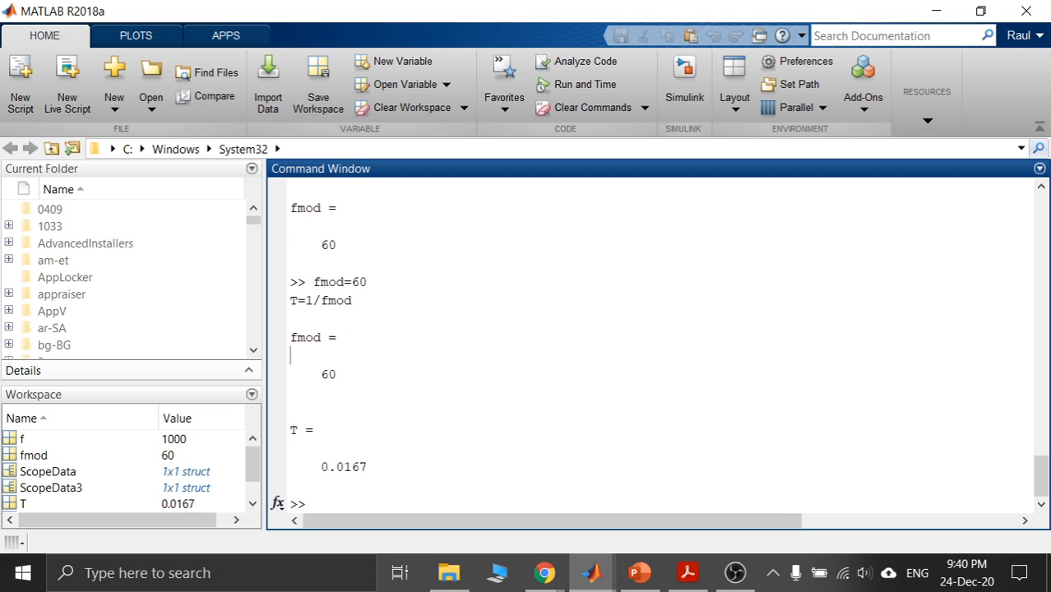
text(clc)
key(Return)
text(clear all)
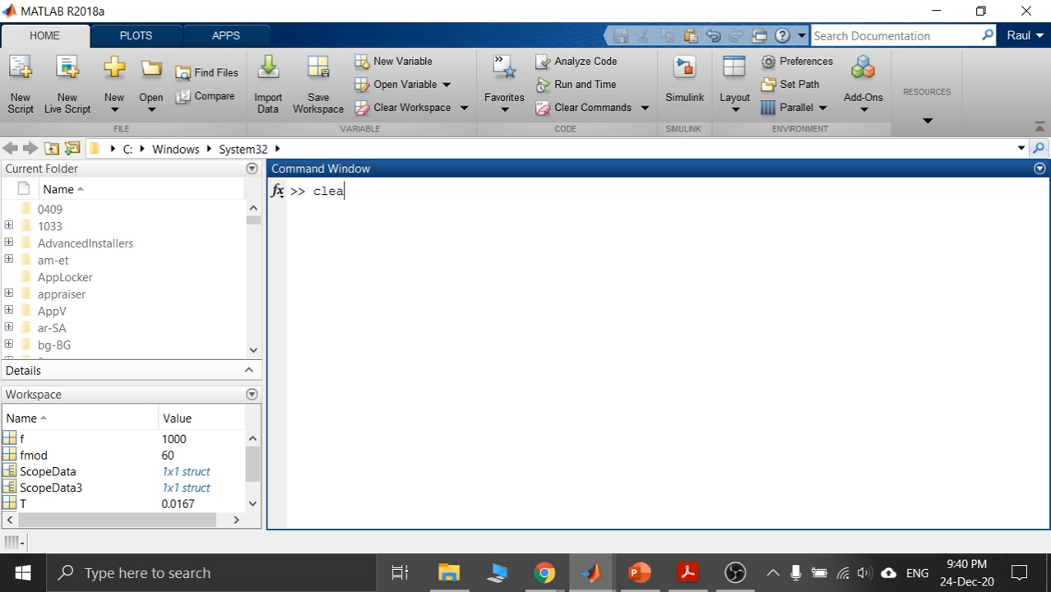
key(Return)
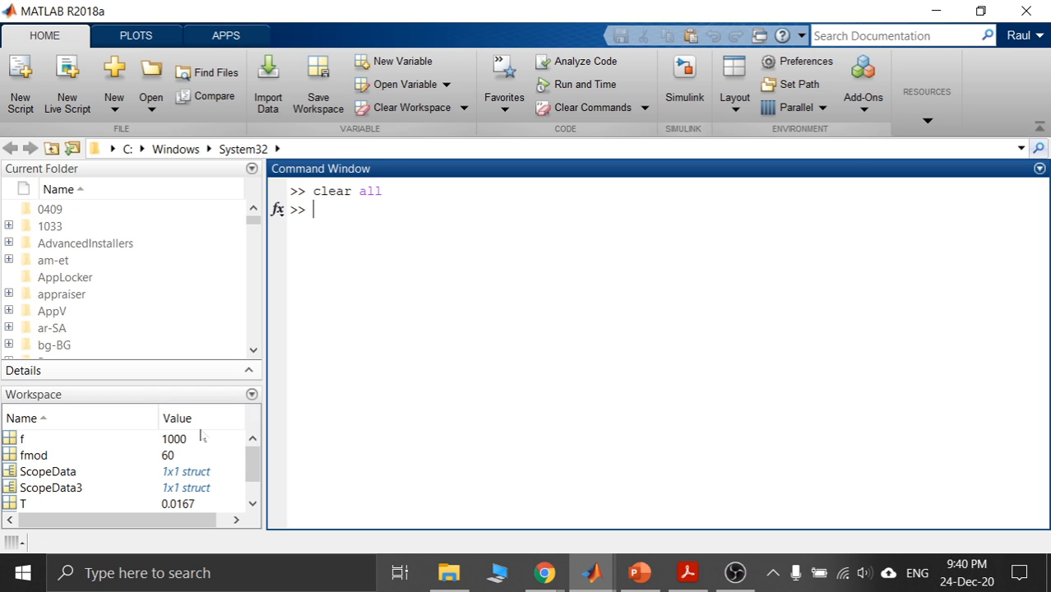
text(clc)
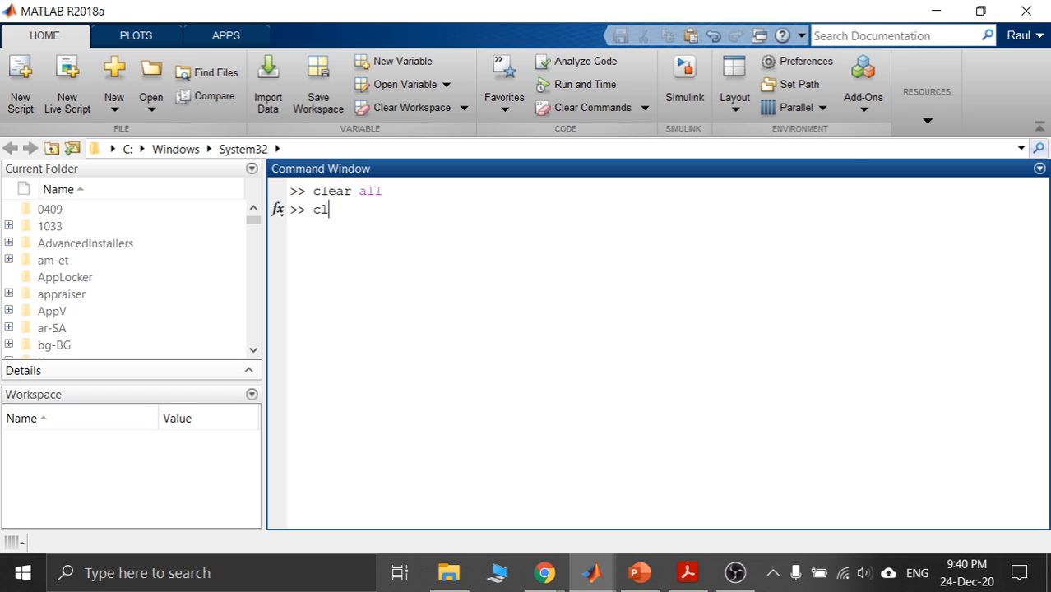
key(Return)
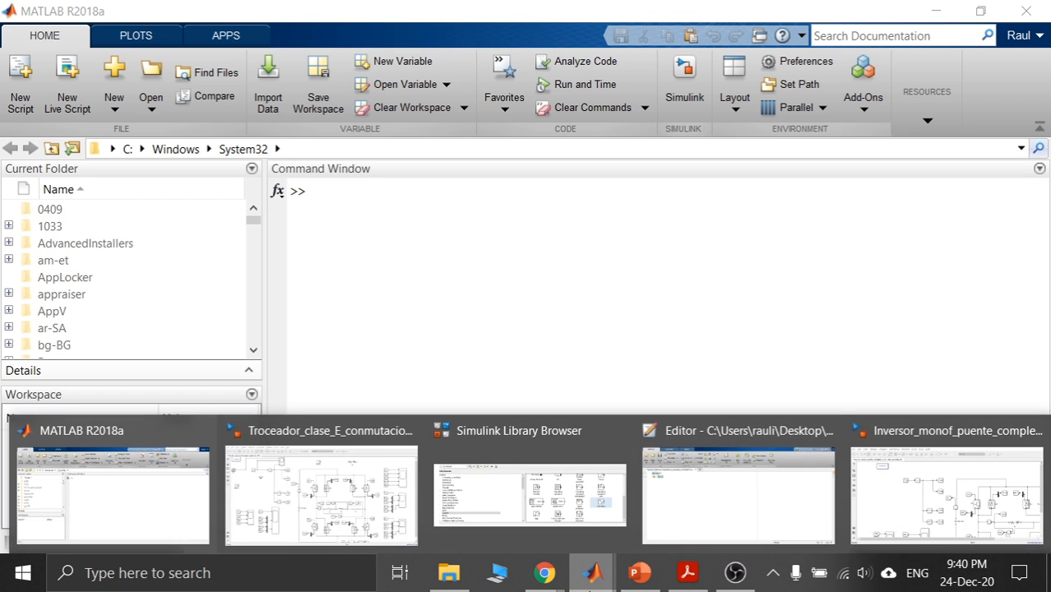
Evaluate the script lines fmod=60 and T=1/fmod again to reload both variables into the cleared workspace.
click(736, 498)
drag(114, 185, 25, 161)
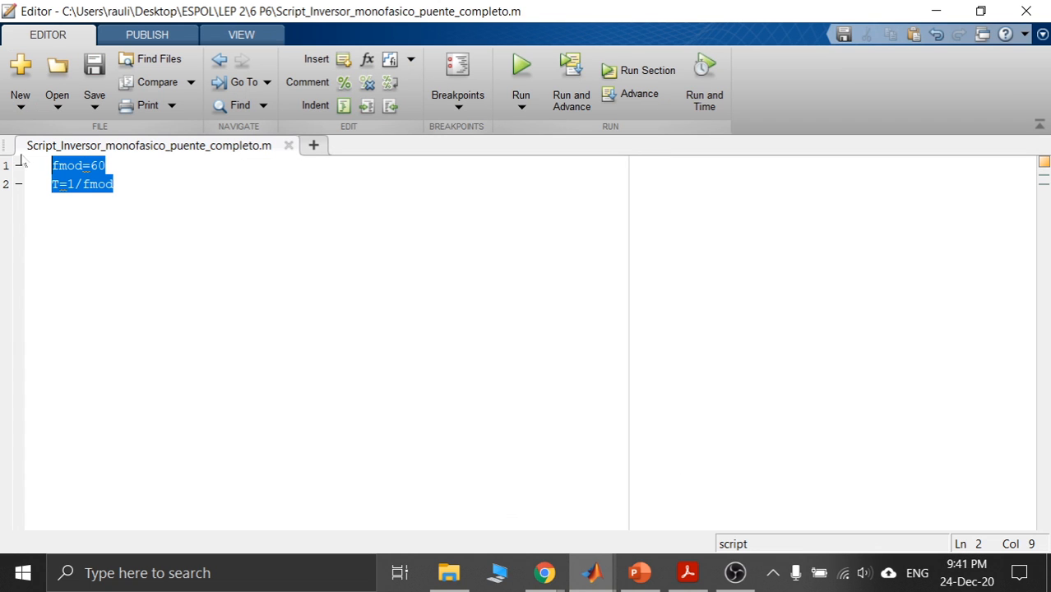
right_click(86, 181)
click(128, 172)
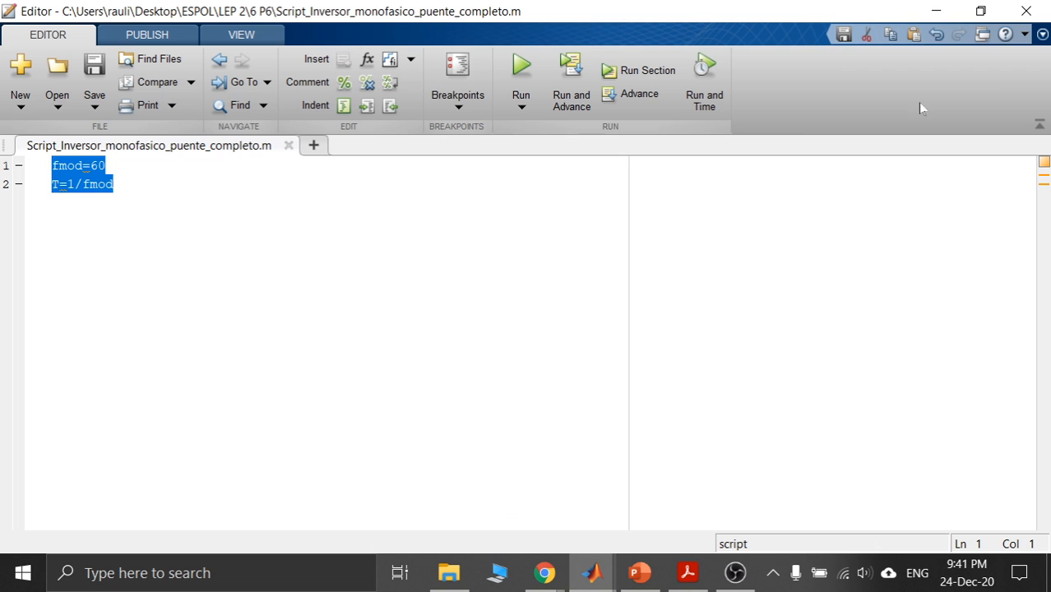
click(936, 12)
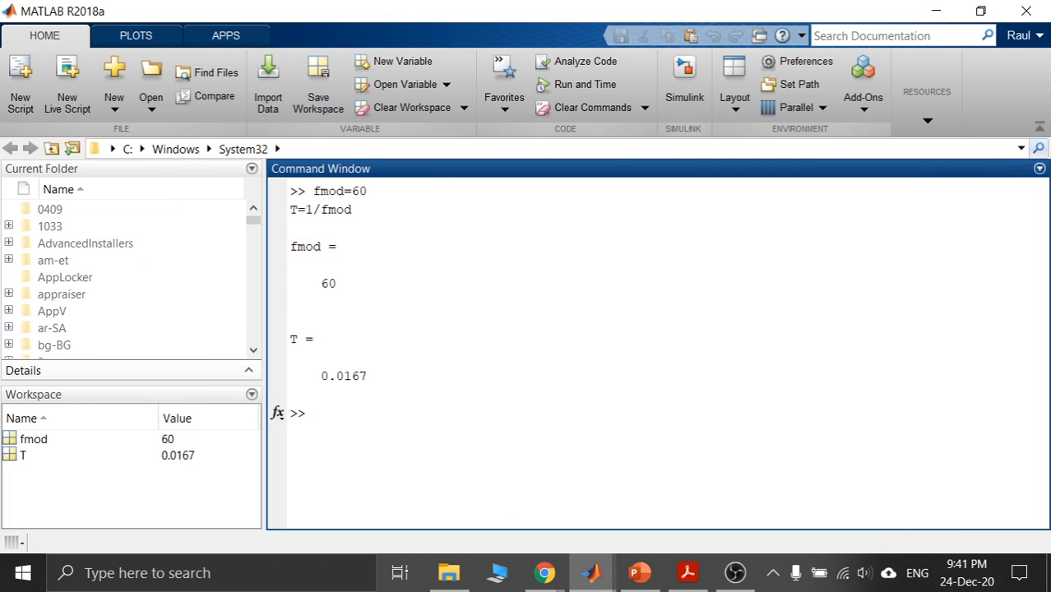
Check the fmod and T results in the command window and their entries in the workspace.
drag(367, 379, 292, 221)
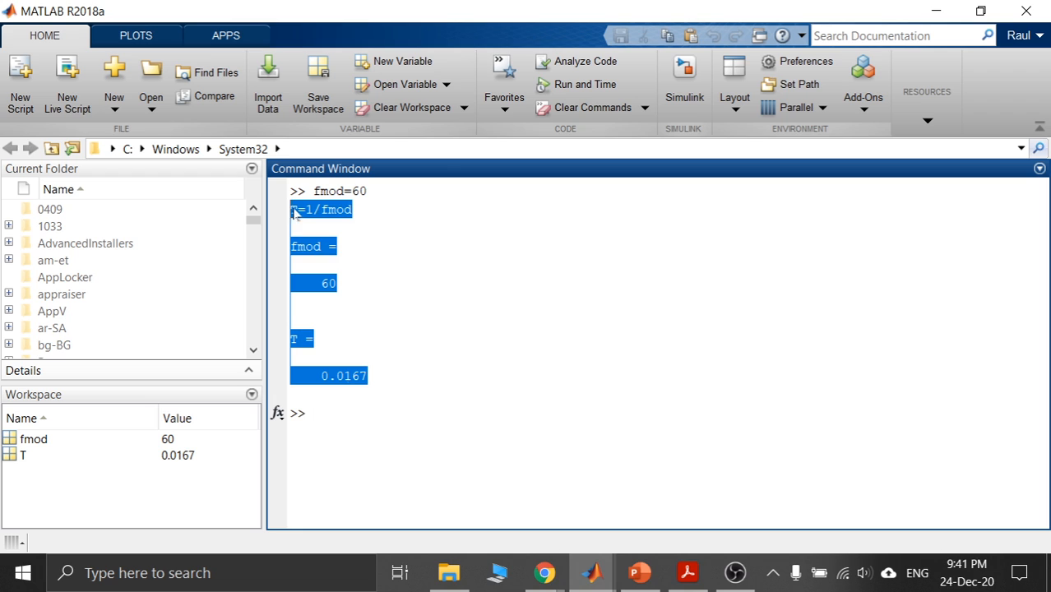
click(48, 443)
click(23, 459)
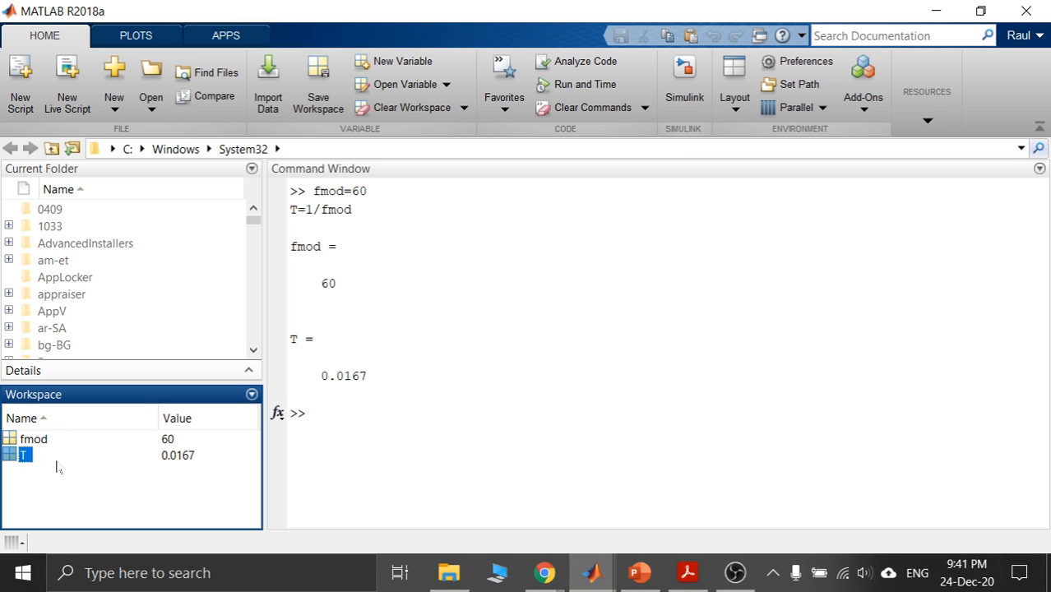
click(374, 448)
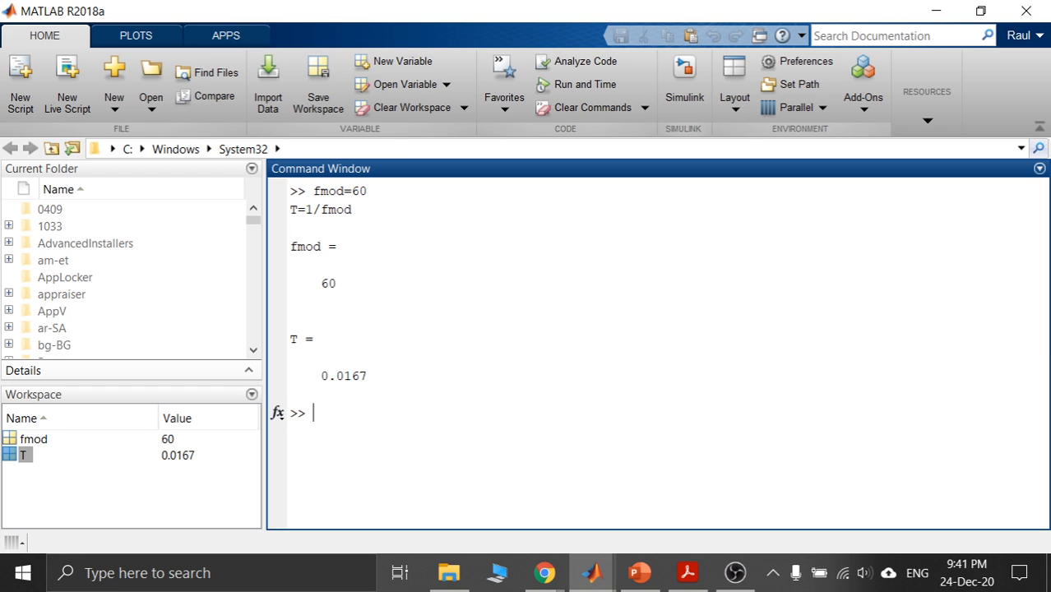
Return to the Simulink inverter model and check the expression used for its simulation stop time.
click(934, 11)
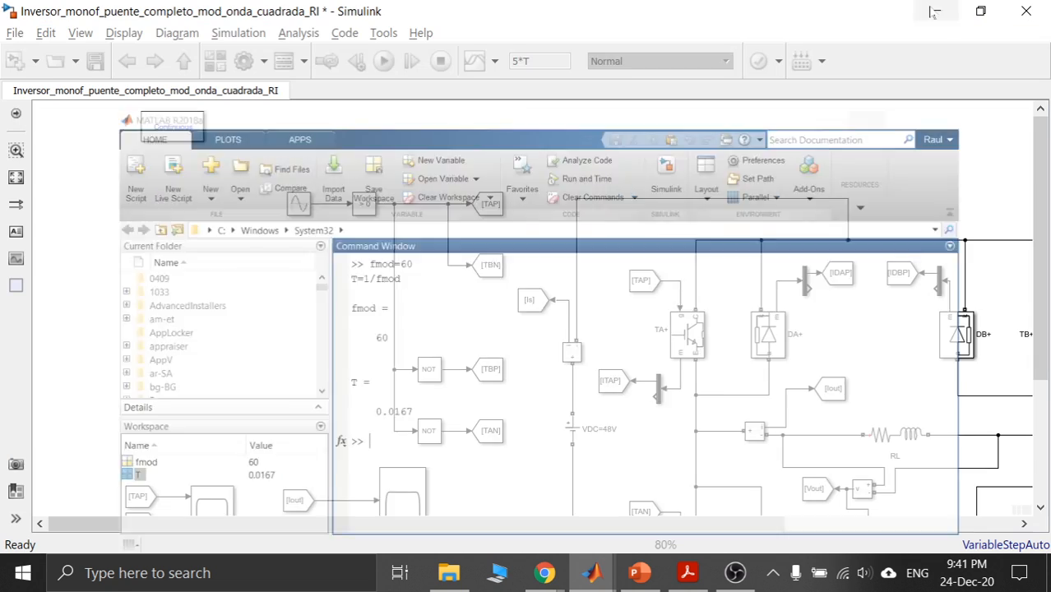
click(519, 61)
double_click(519, 61)
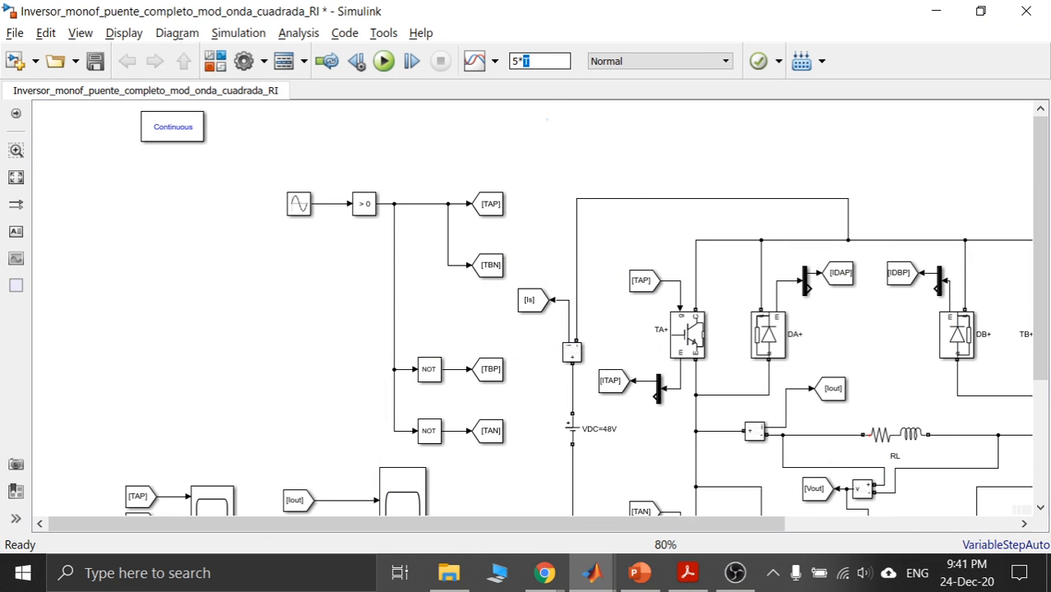
click(530, 184)
Review the firing circuit and bridge in the model, and compare them with the dead-band control slide in PowerPoint.
drag(1043, 168, 1045, 192)
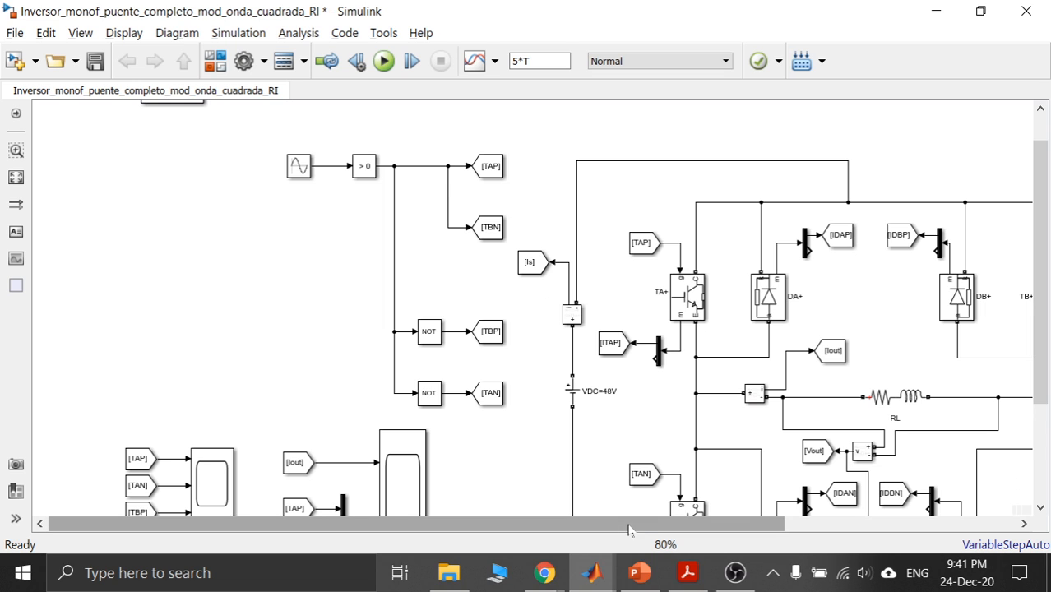
drag(454, 530, 551, 529)
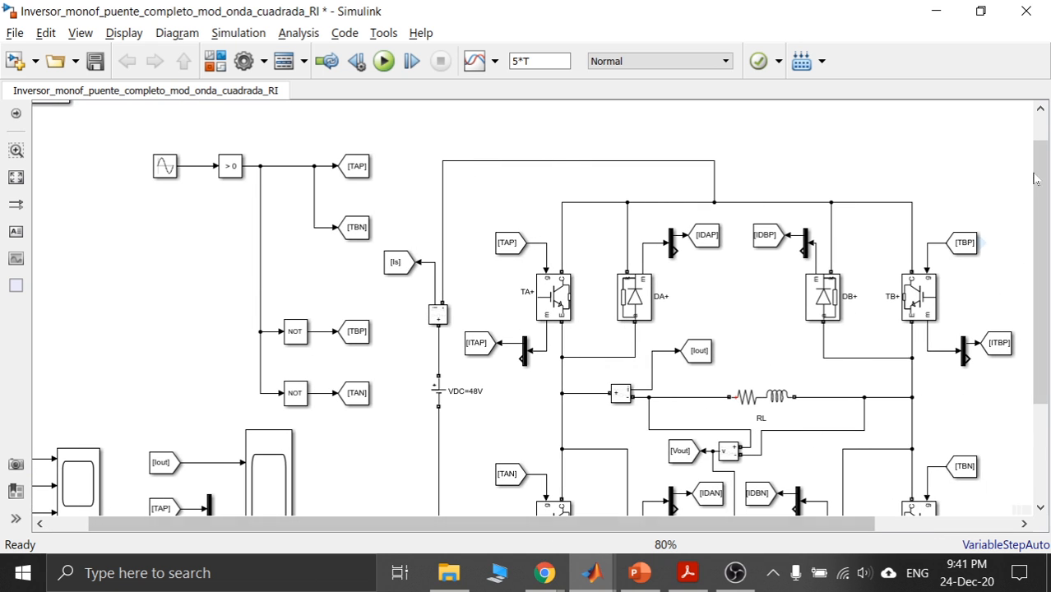
drag(1041, 173, 1041, 196)
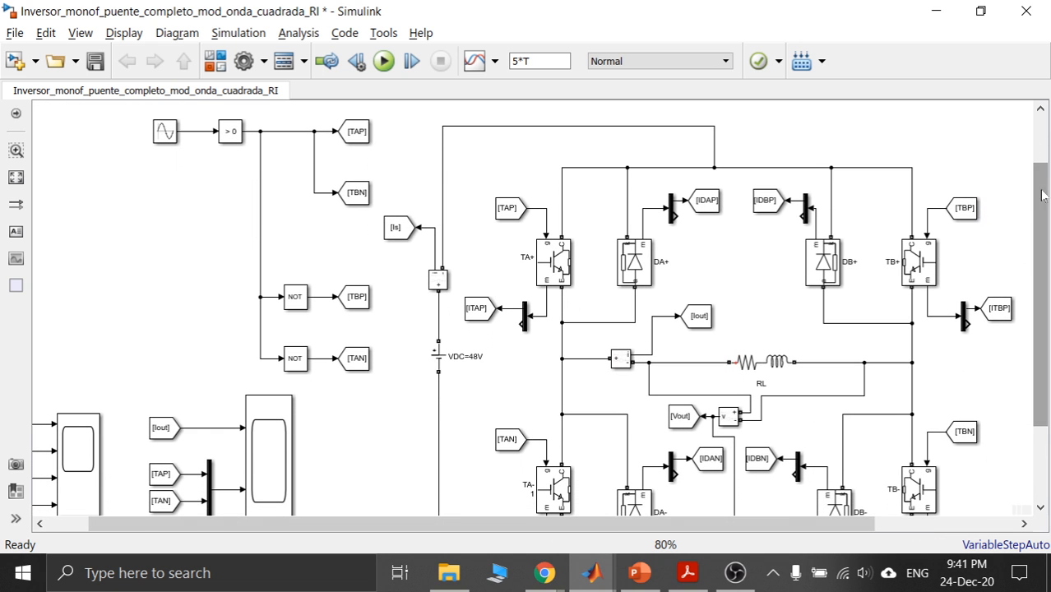
click(645, 580)
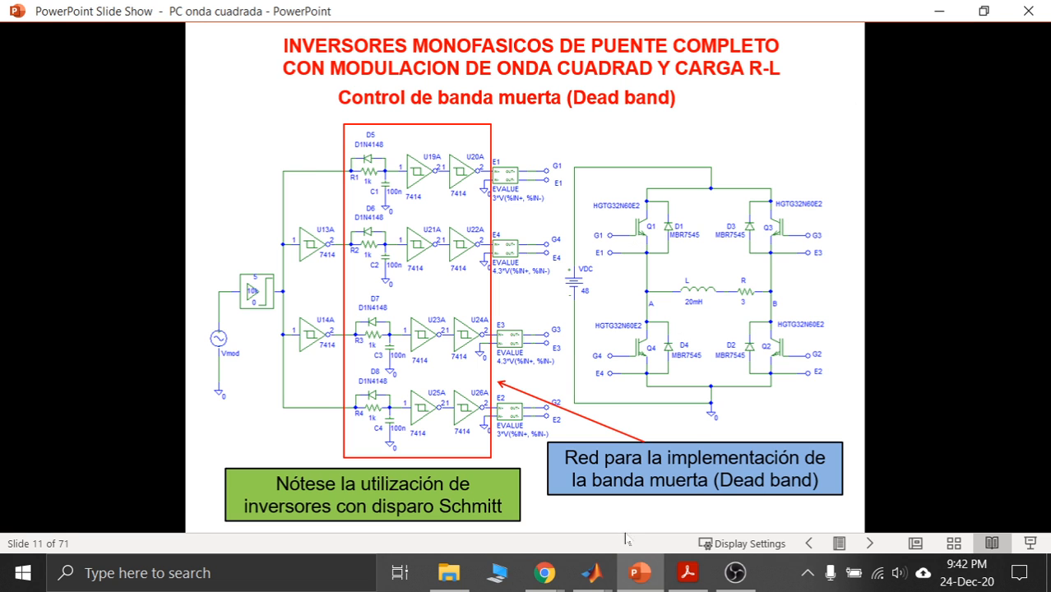
click(634, 584)
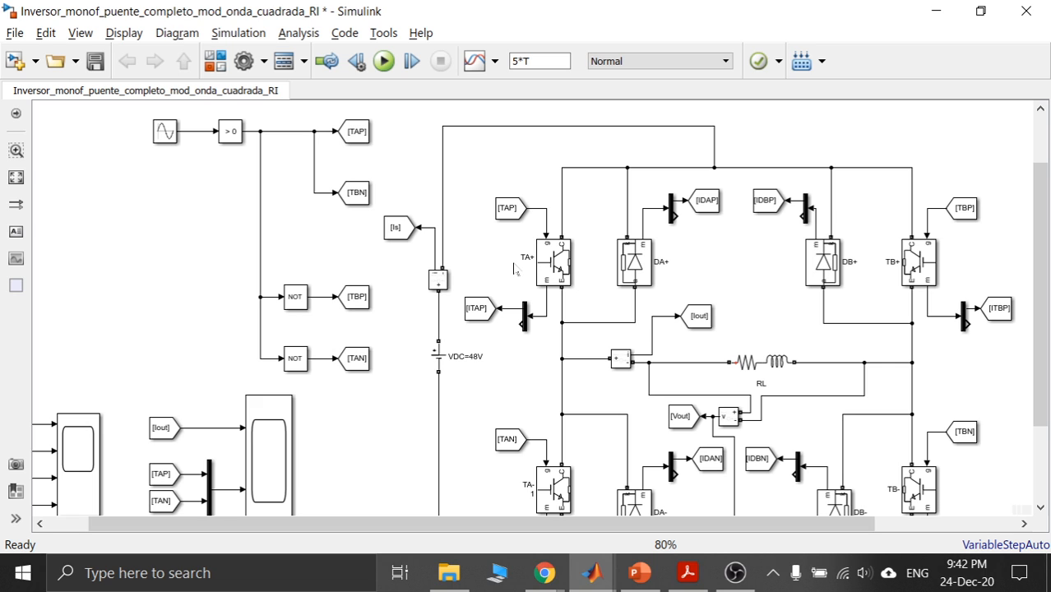
Check the names of the bridge transistors and diodes, and remove the stray 1 from the TA- transistor's name.
click(524, 258)
click(668, 262)
click(907, 263)
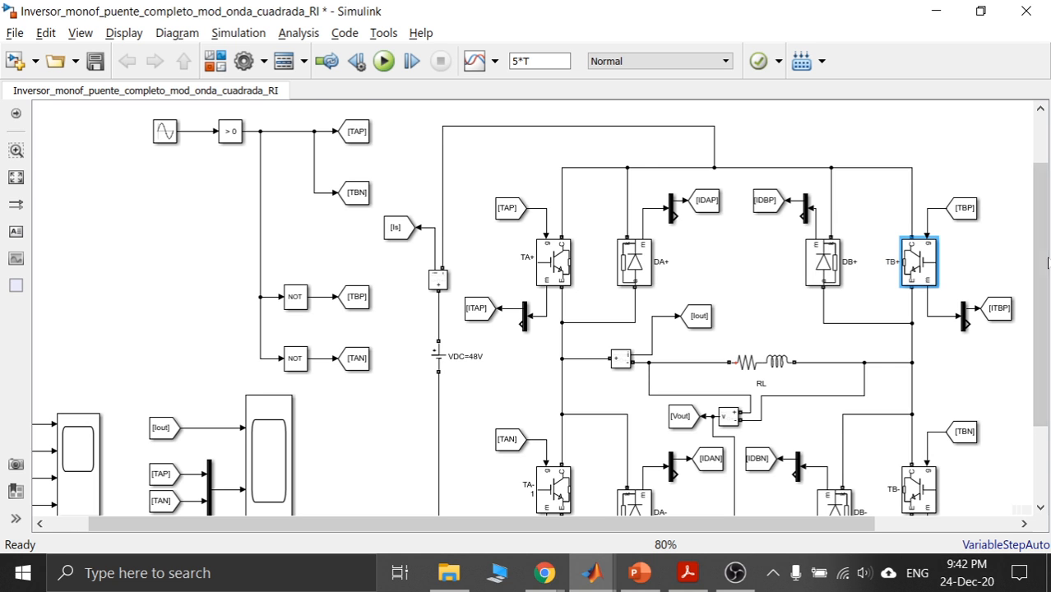
scroll(1047, 261, down, 3)
click(555, 390)
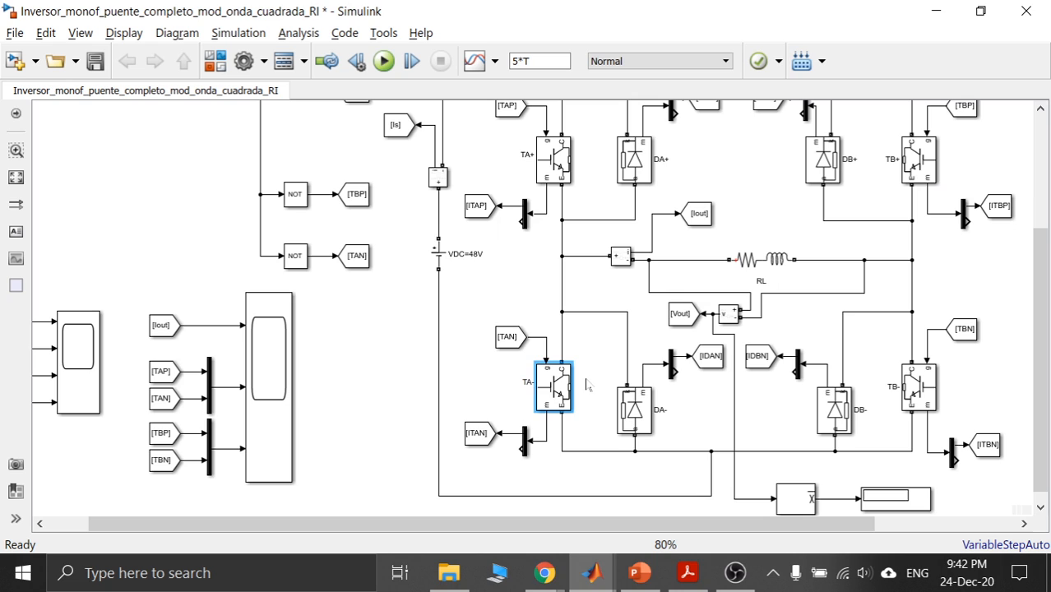
click(640, 404)
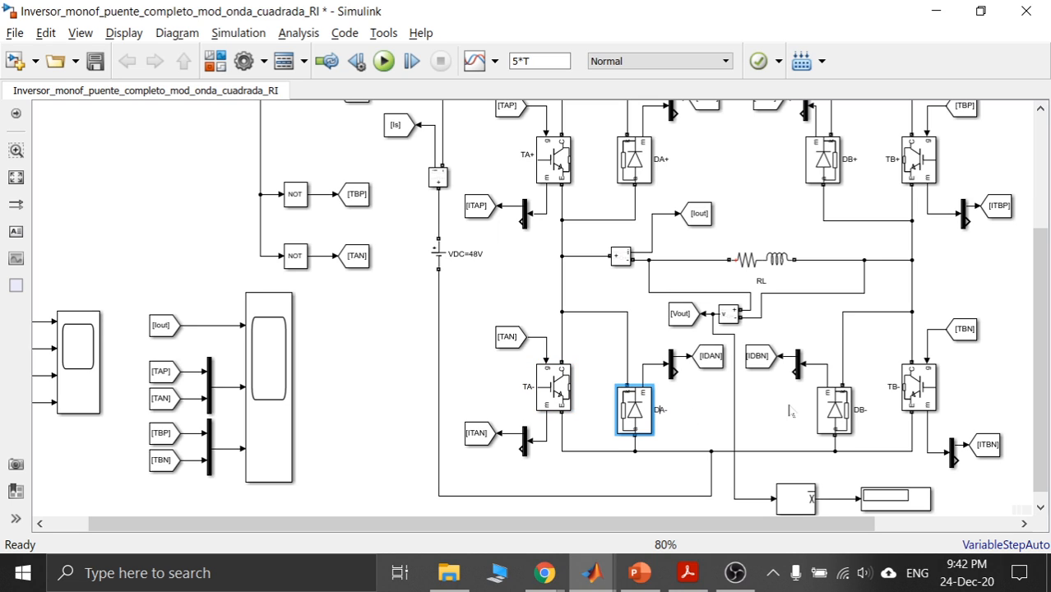
click(849, 415)
click(889, 387)
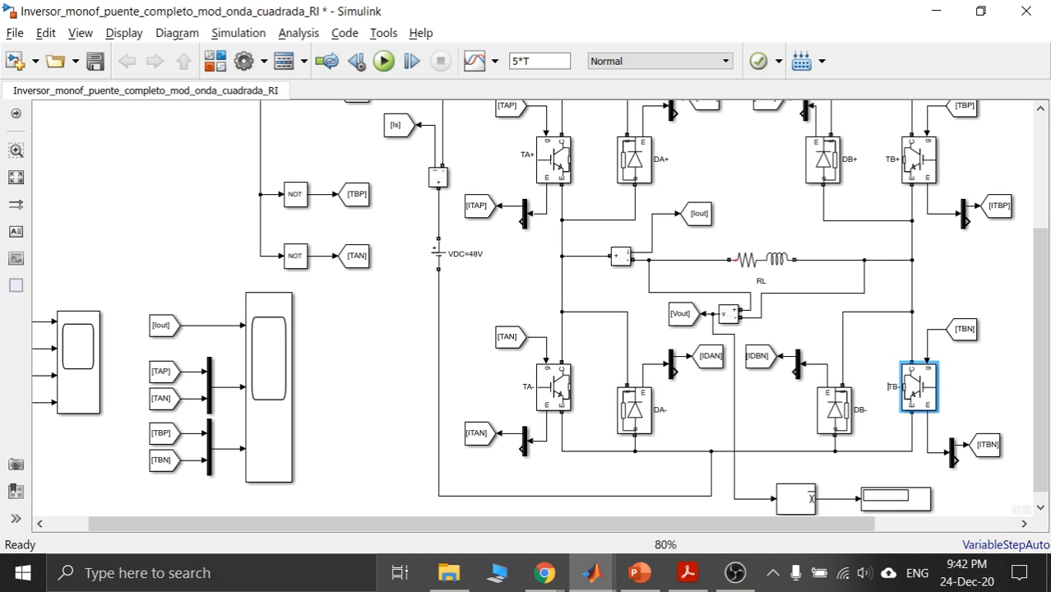
scroll(1037, 362, up, 2)
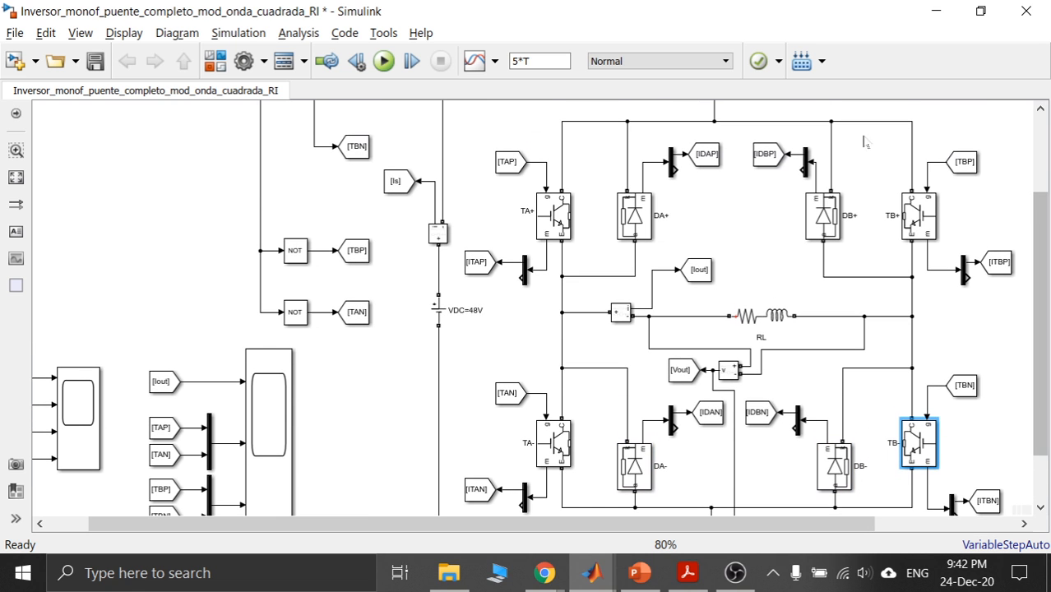
click(574, 486)
click(649, 236)
click(576, 470)
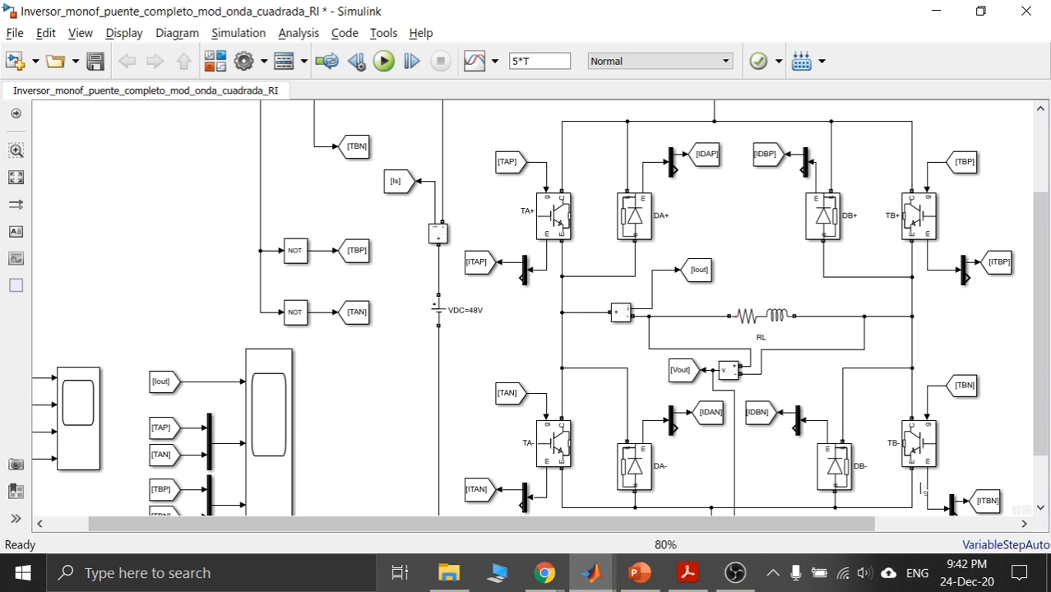
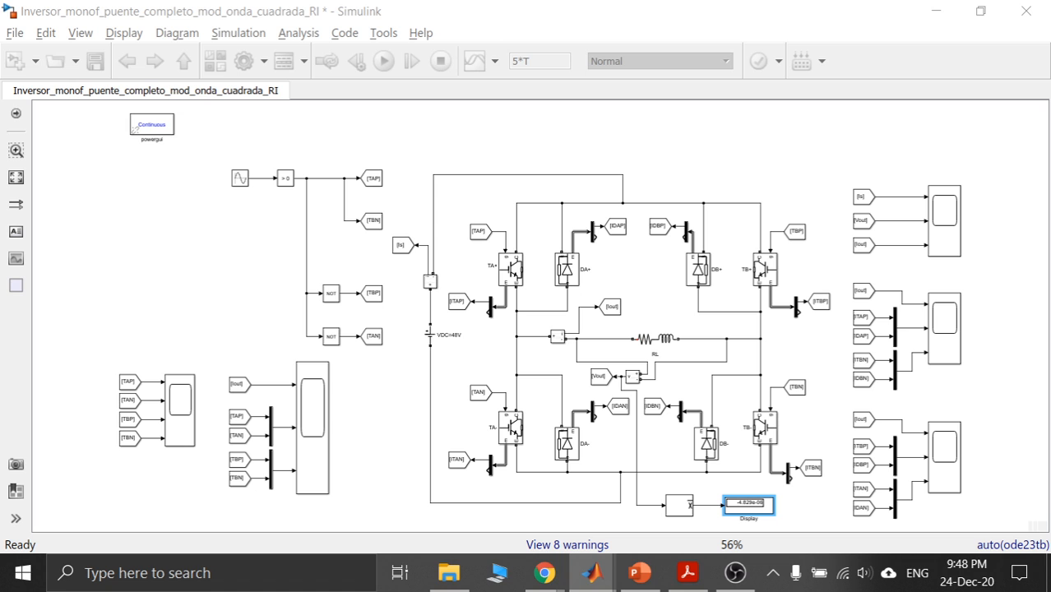
Maximize the Scope3 window and place cursor 2 at about 0.025 s and cursor 1 at about 0.033 s.
drag(551, 0, 580, 82)
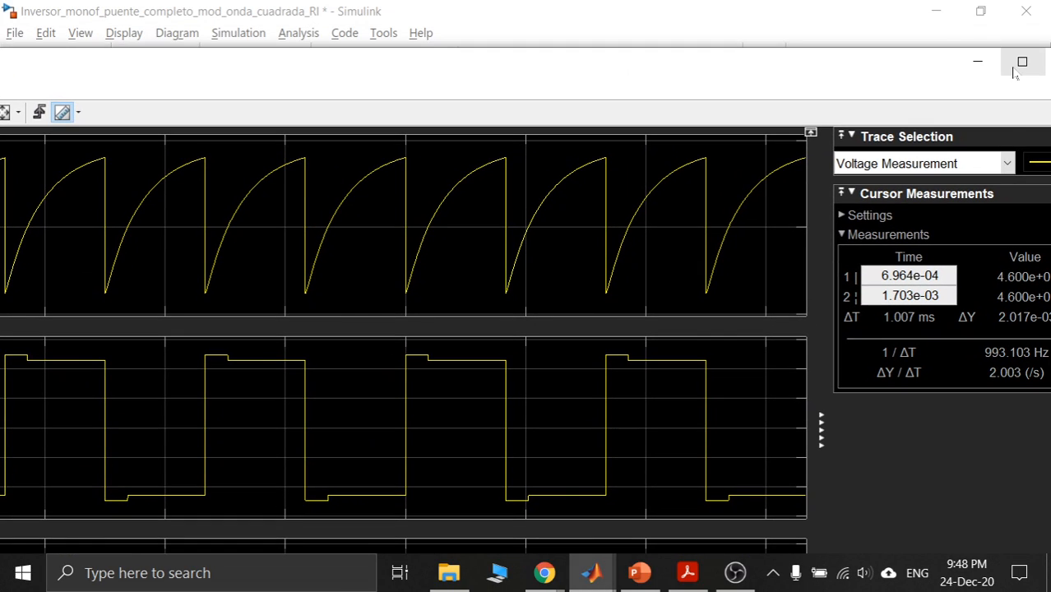
click(1013, 73)
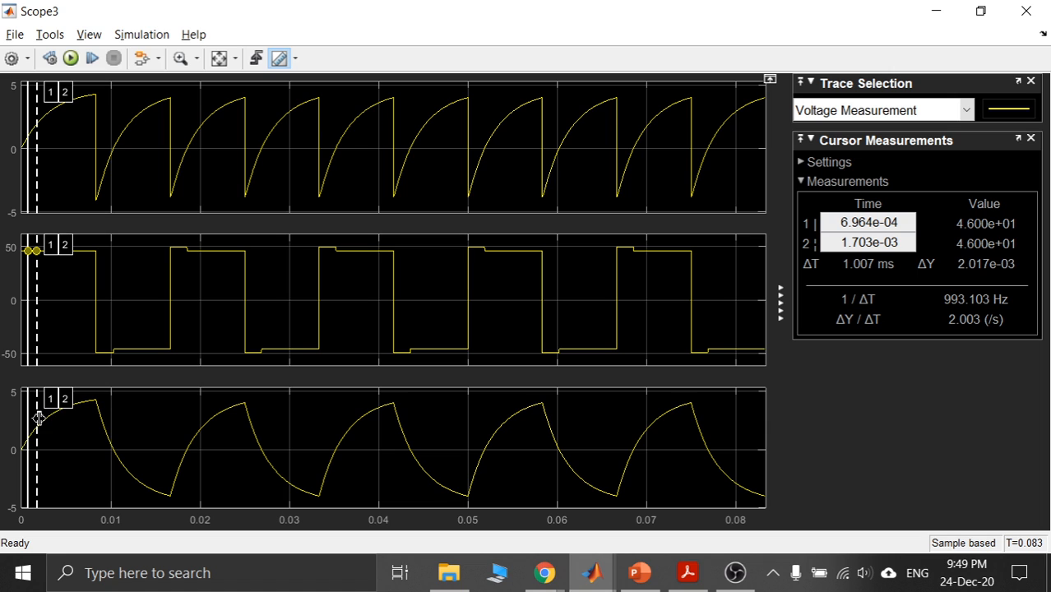
drag(39, 418, 245, 422)
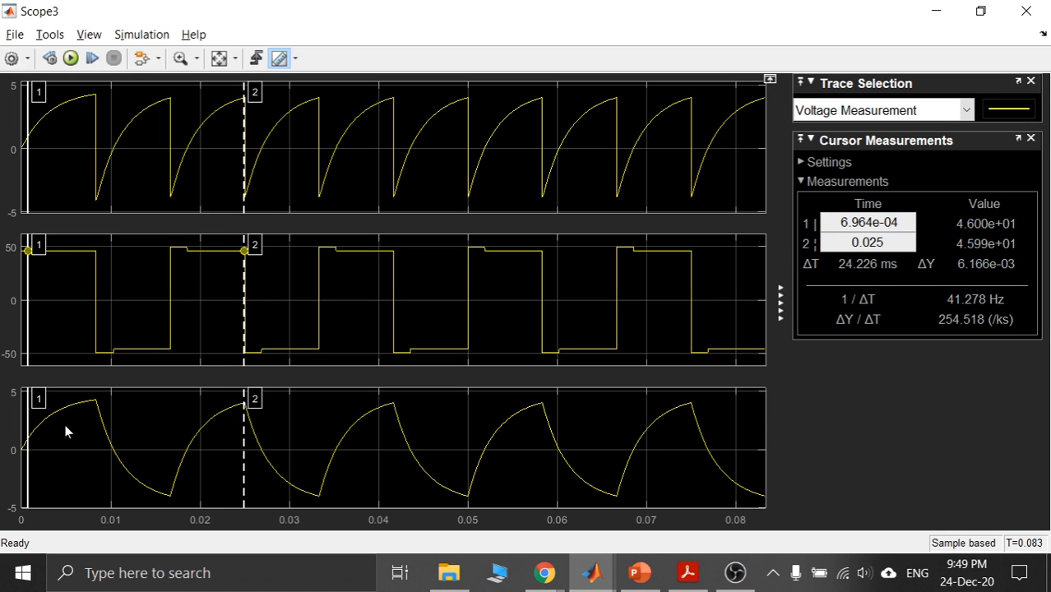
drag(28, 426, 320, 510)
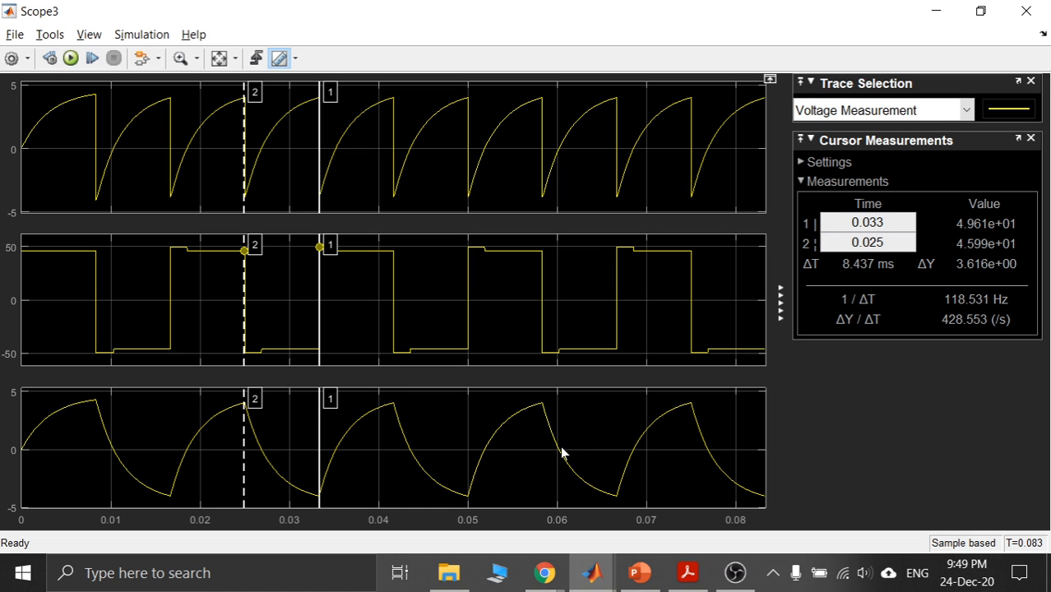
Set the measured trace to Current Measurement and move cursor 2 to about 0.017 s to measure the output current's period.
click(973, 108)
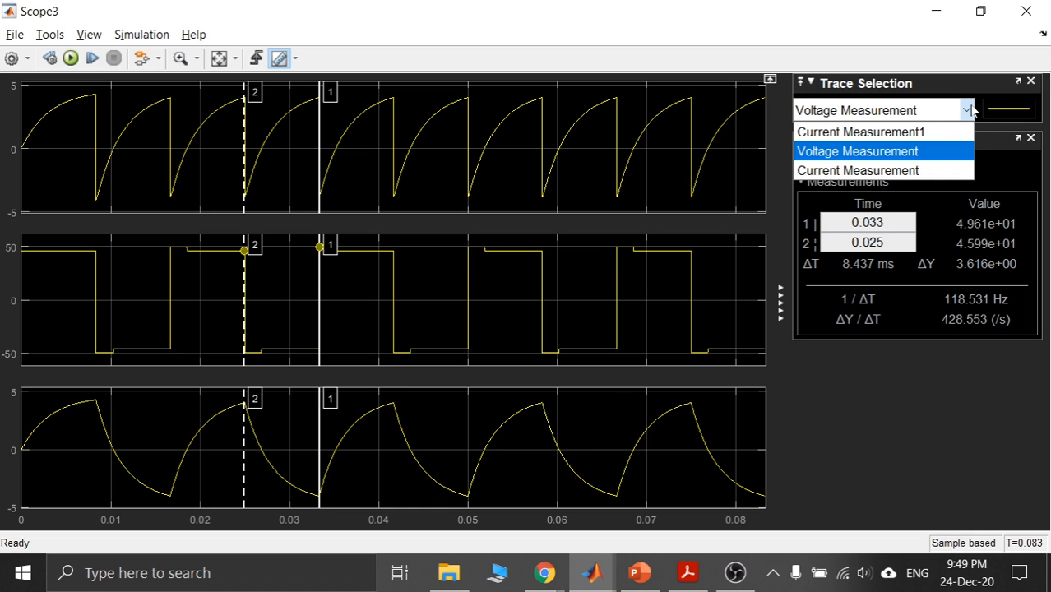
click(918, 171)
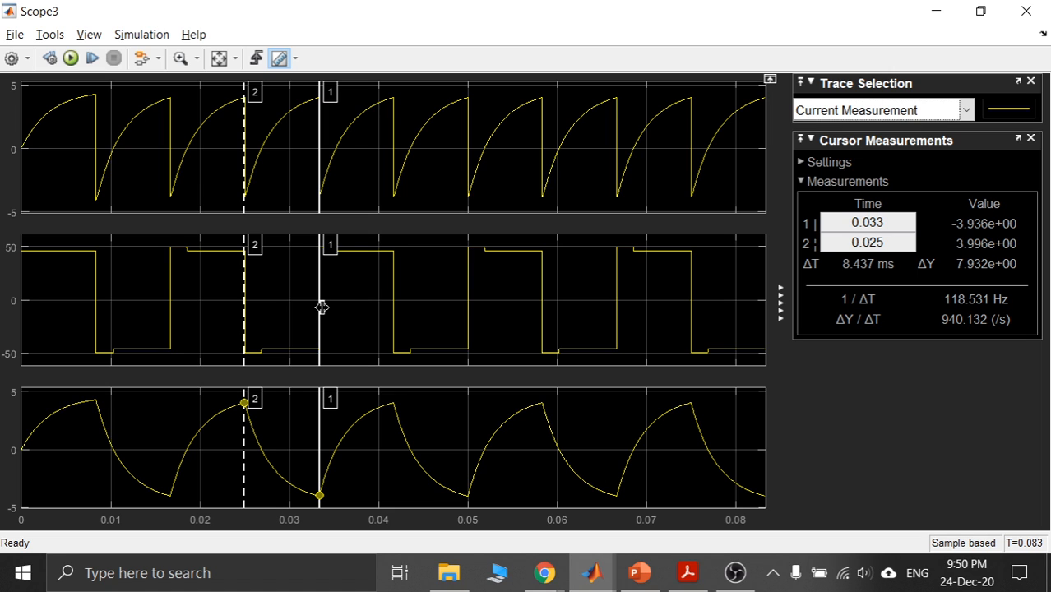
drag(245, 304, 170, 306)
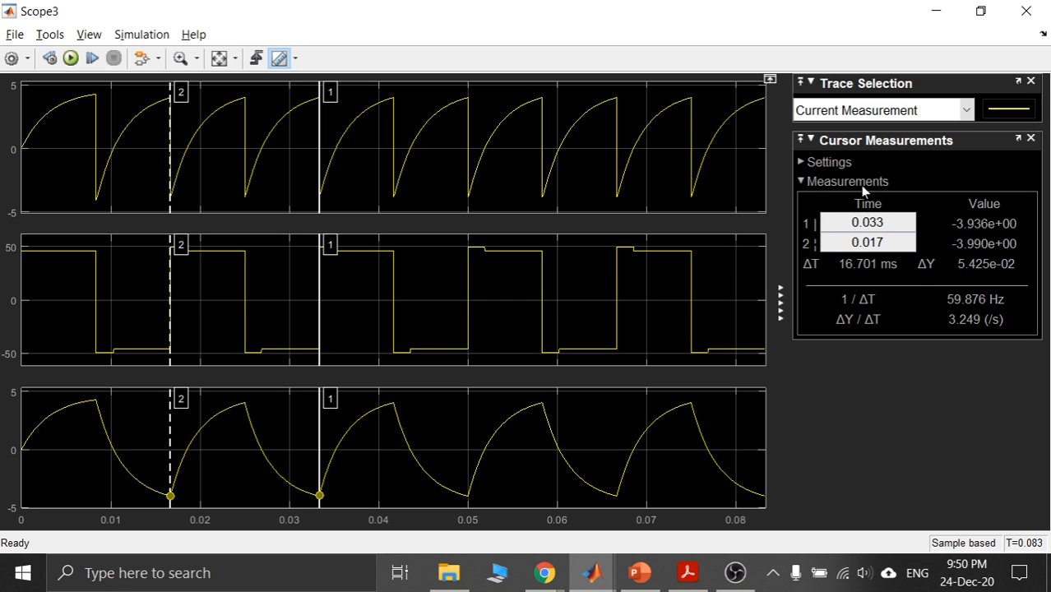
Go back to the model to view the sine source, and reopen the Scope3 waveforms of Is, Vout and Iout.
click(936, 10)
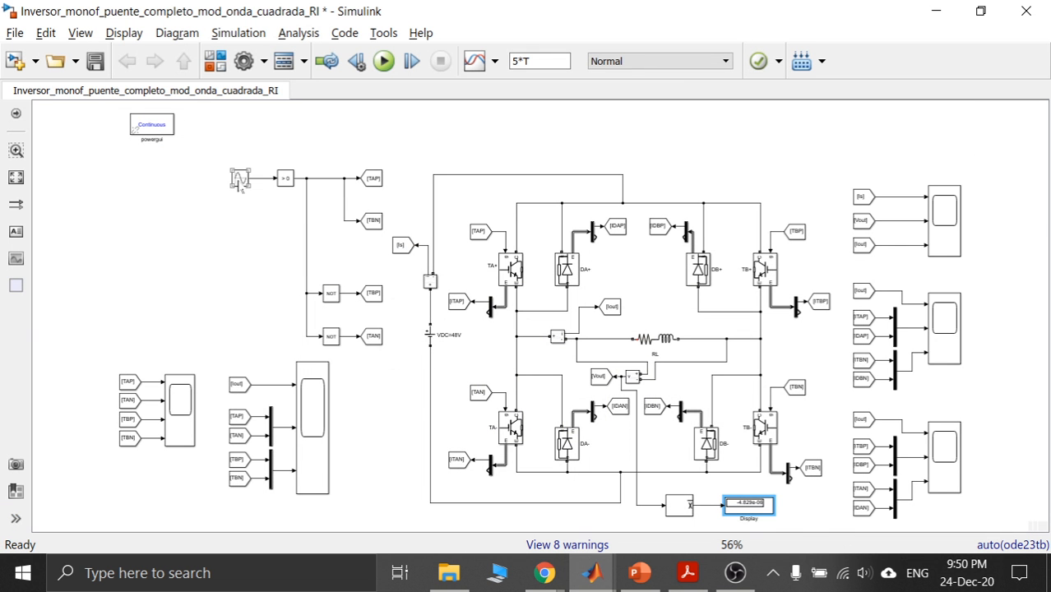
click(239, 181)
click(950, 236)
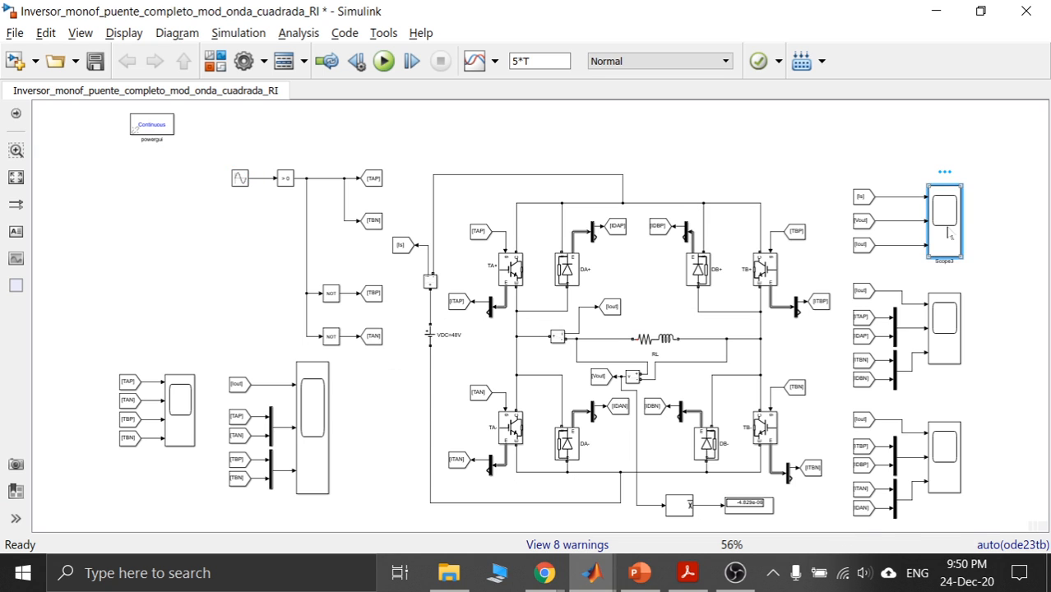
double_click(951, 236)
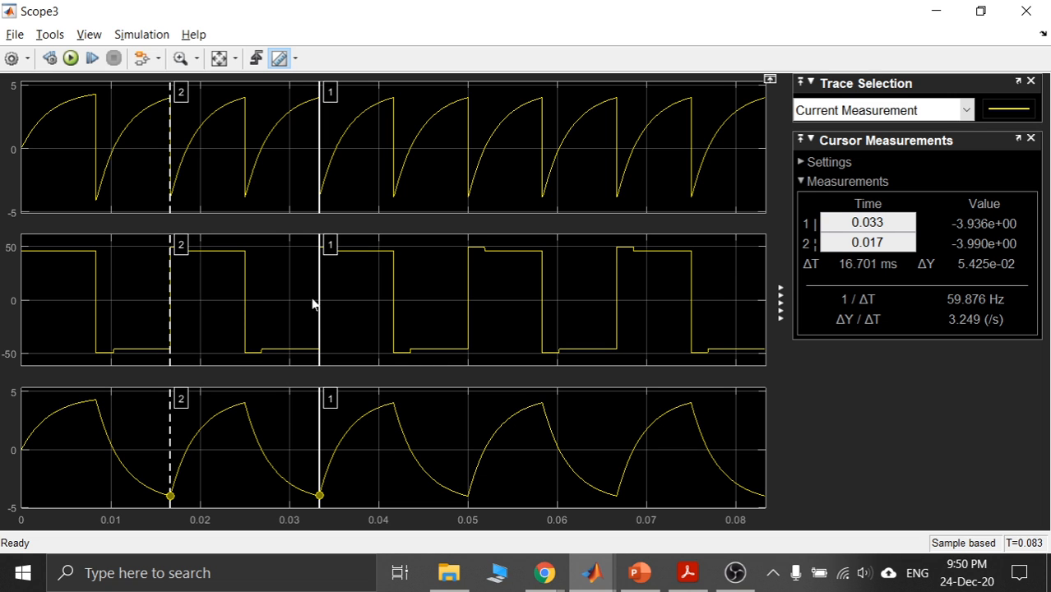
Go back to the model and check the amplitude and frequency settings of the Sine Wave block.
click(935, 12)
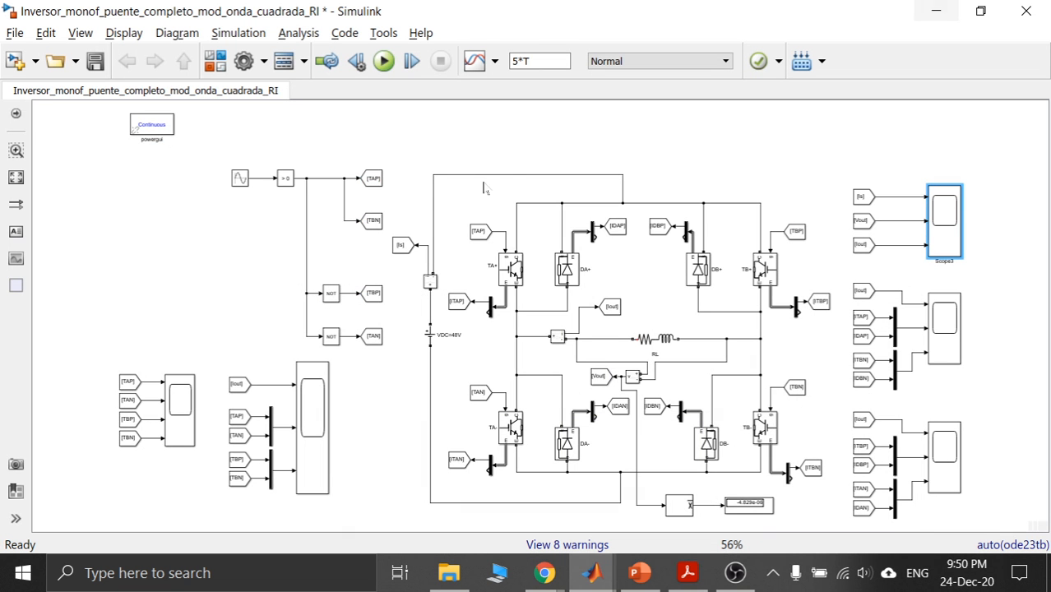
double_click(239, 179)
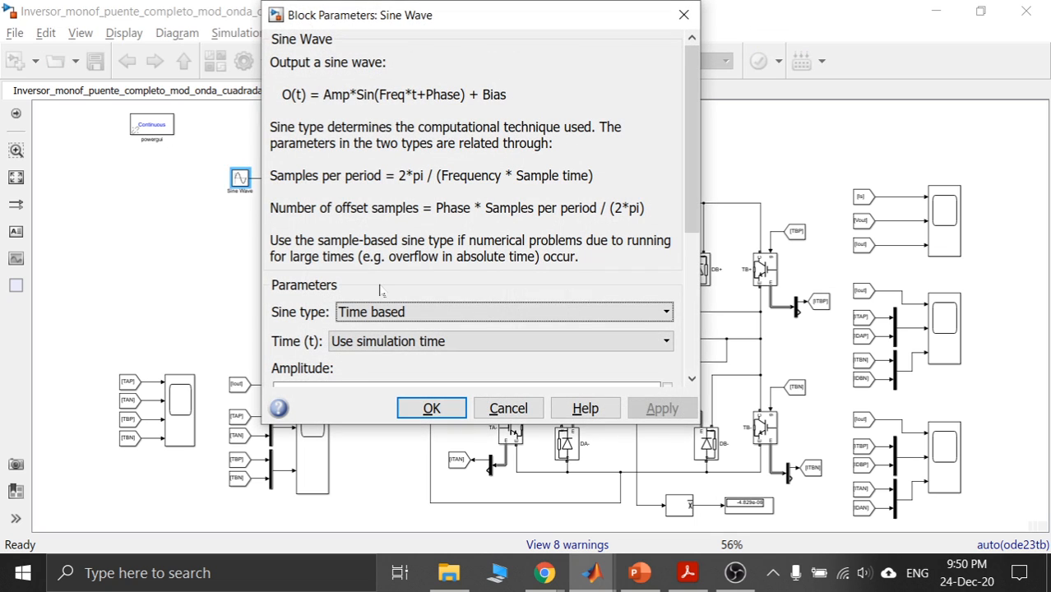
drag(694, 148, 689, 307)
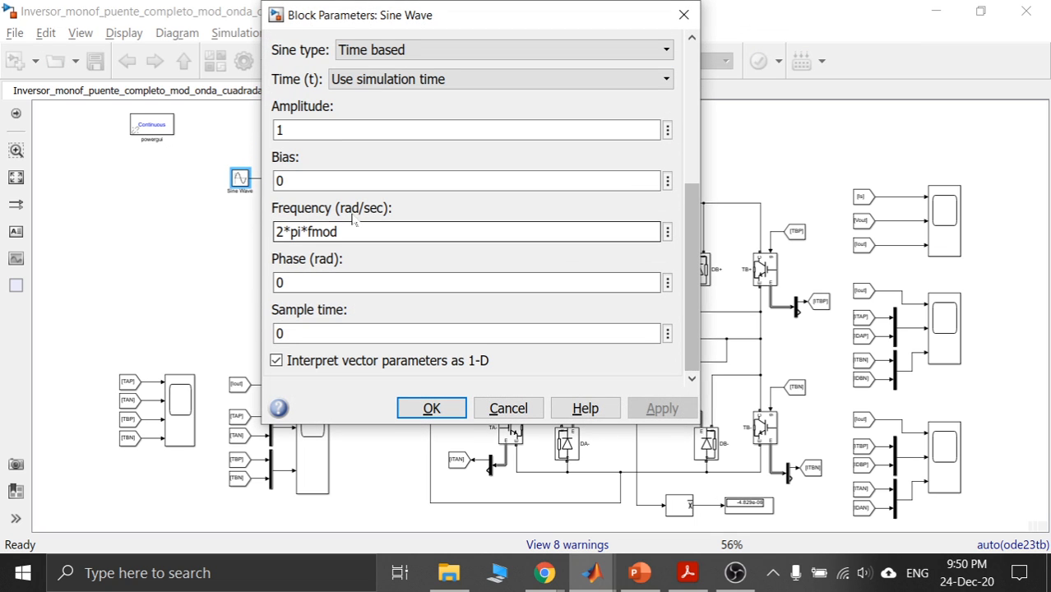
double_click(280, 130)
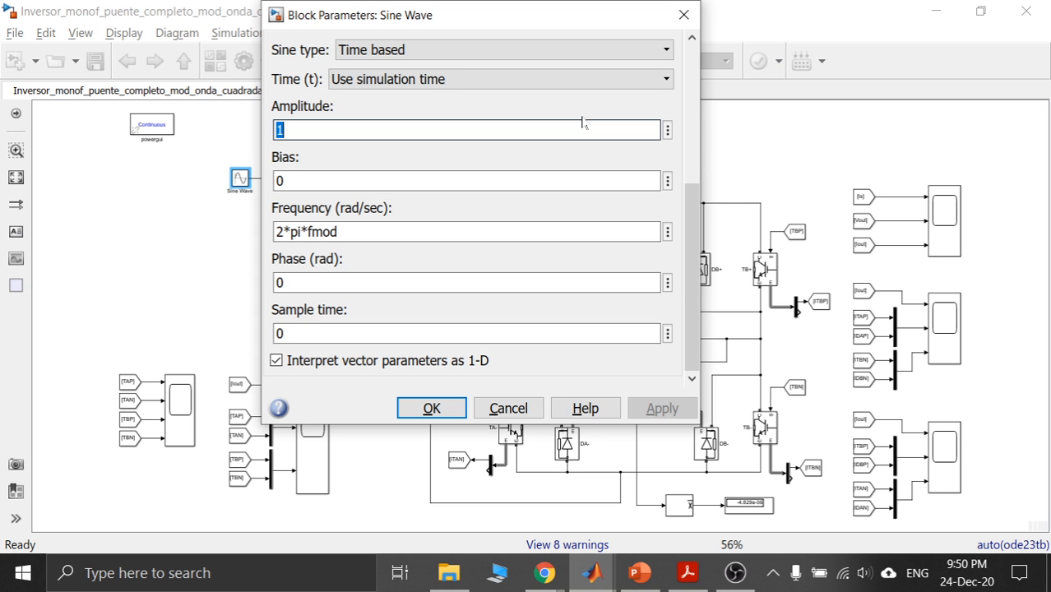
click(682, 16)
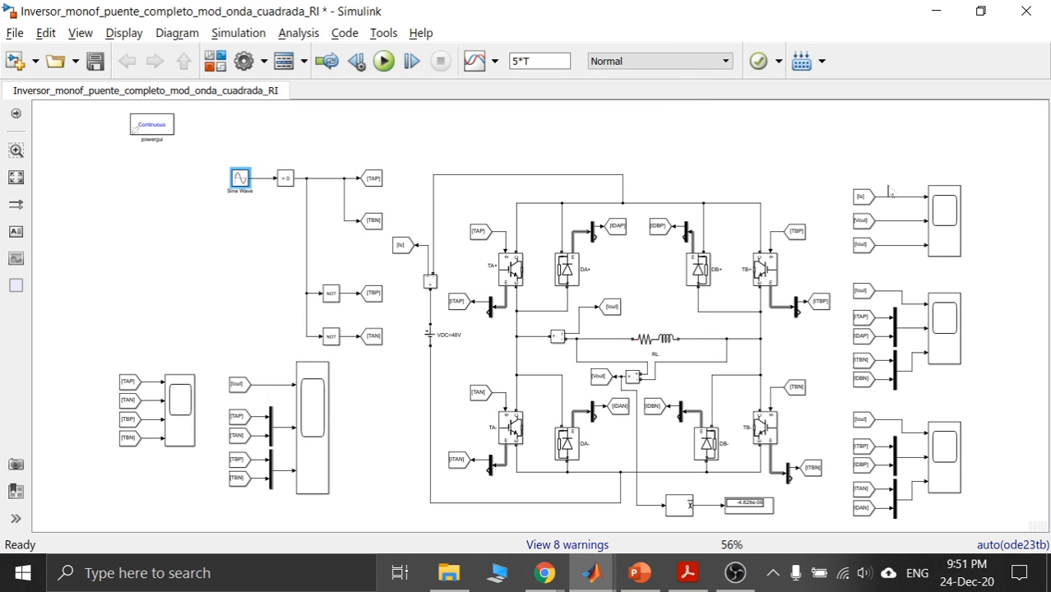
Reopen Scope3 and read the output current's period and frequency between the two cursors.
double_click(944, 220)
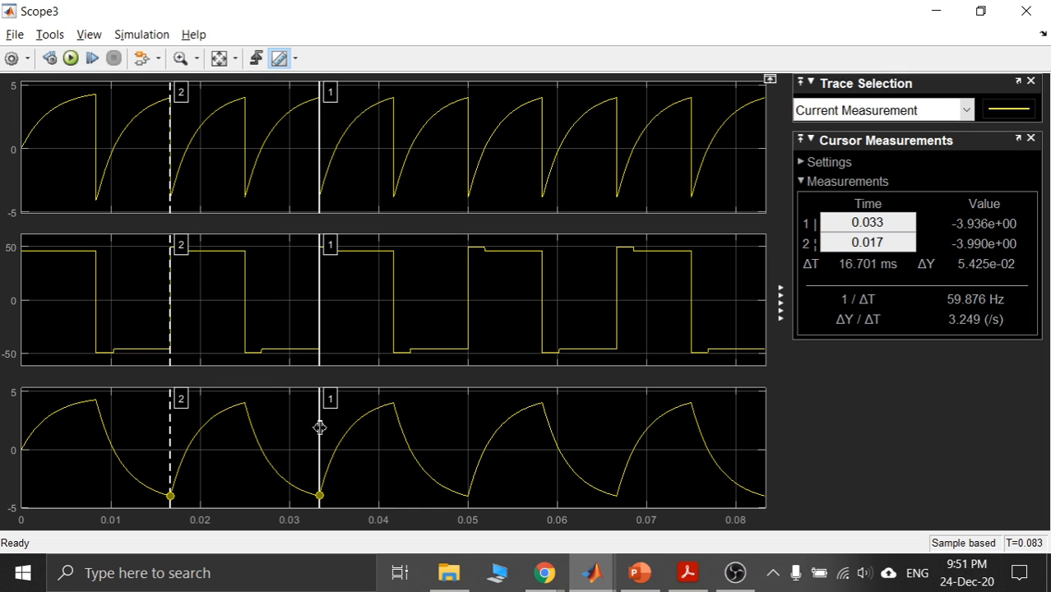
drag(319, 427, 319, 427)
mouse_move(170, 442)
mouse_down()
mouse_move(185, 442)
mouse_move(170, 444)
mouse_up()
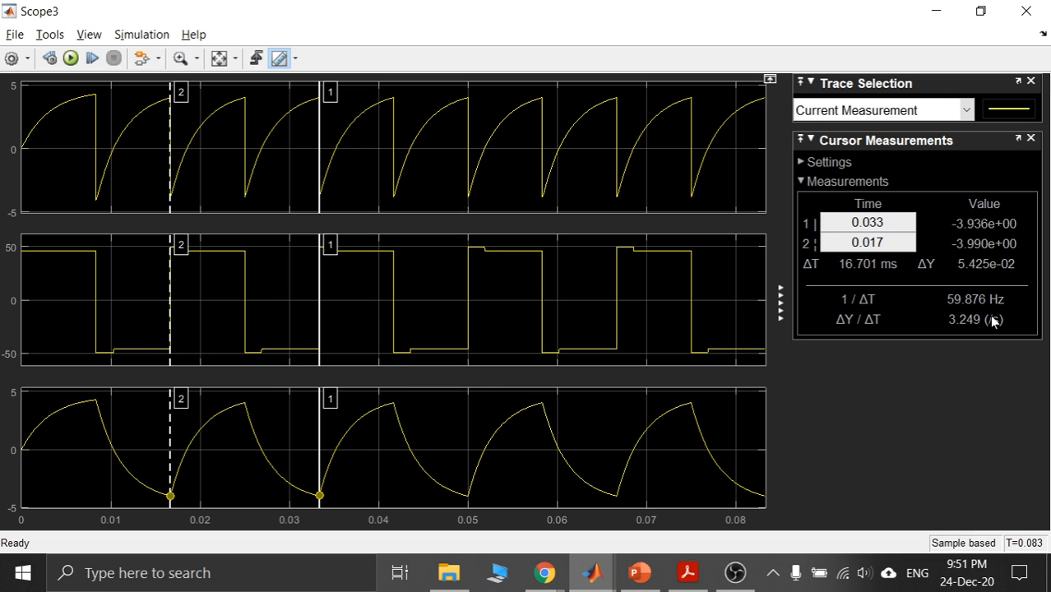
click(936, 14)
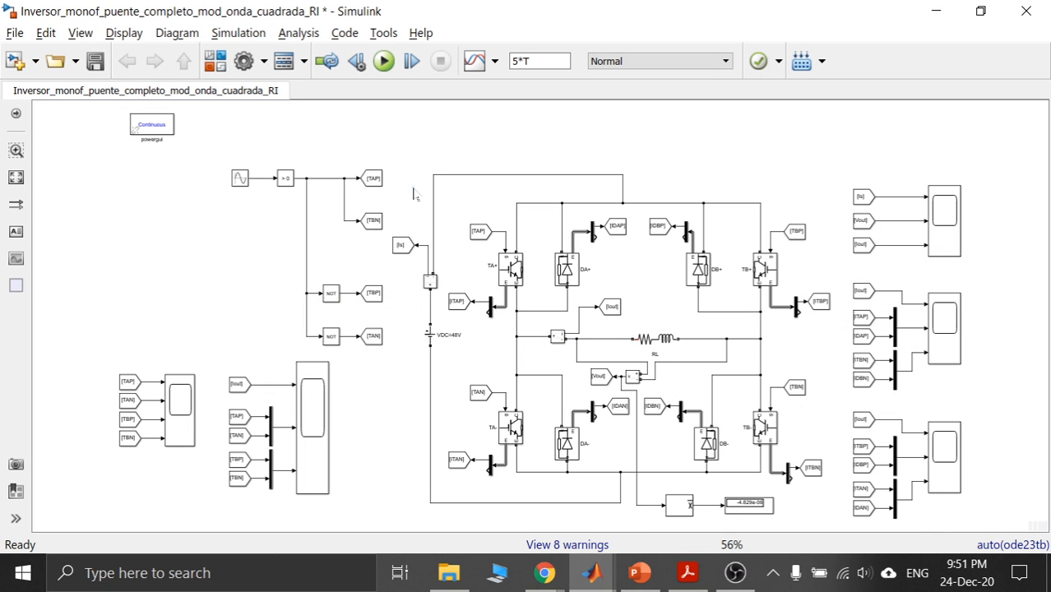
Review how the Sine Wave block's Frequency parameter is defined through the fmod variable.
double_click(240, 179)
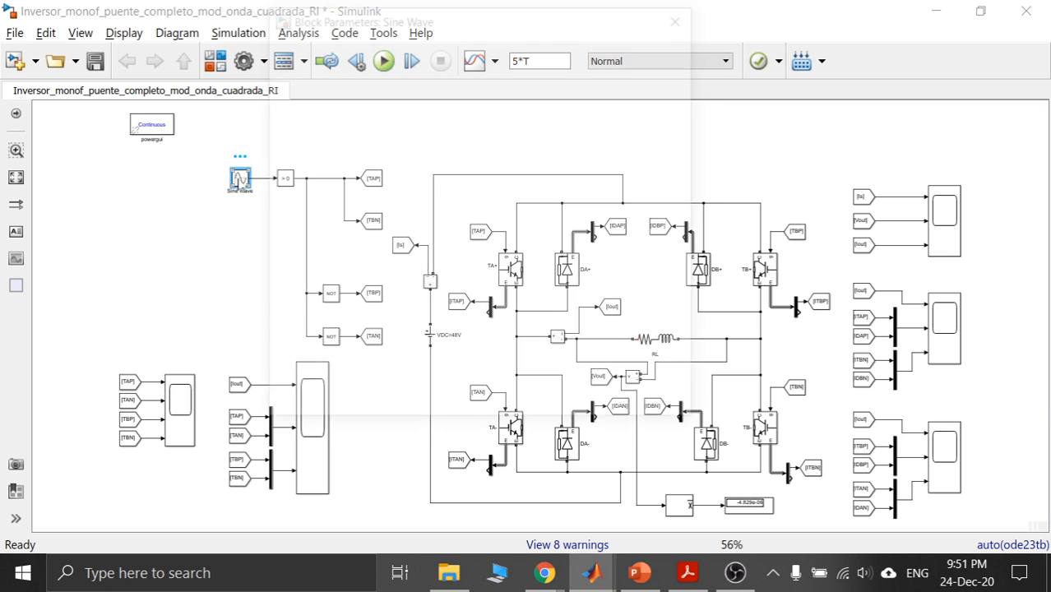
drag(688, 119, 689, 256)
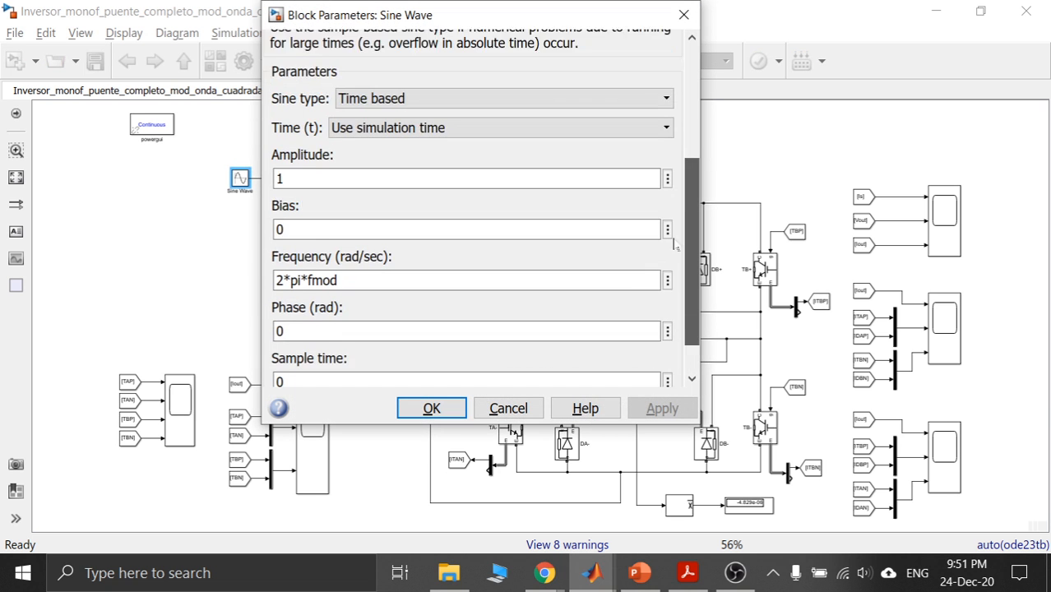
click(683, 15)
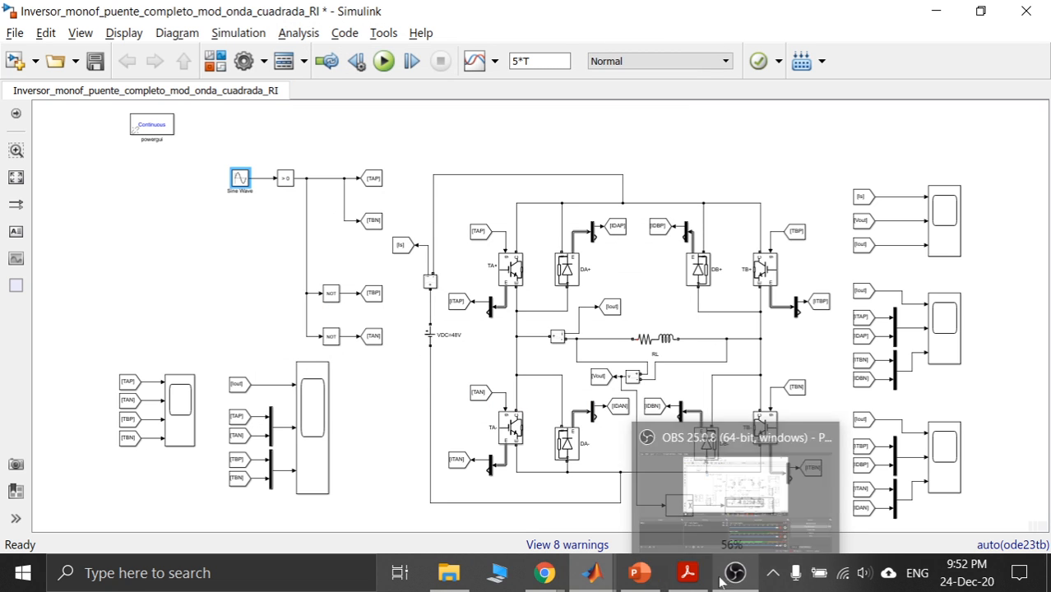
Set fmod to 25 in Script_Inversor_monofasico_puente_completo.m and evaluate both script lines.
mouse_move(609, 581)
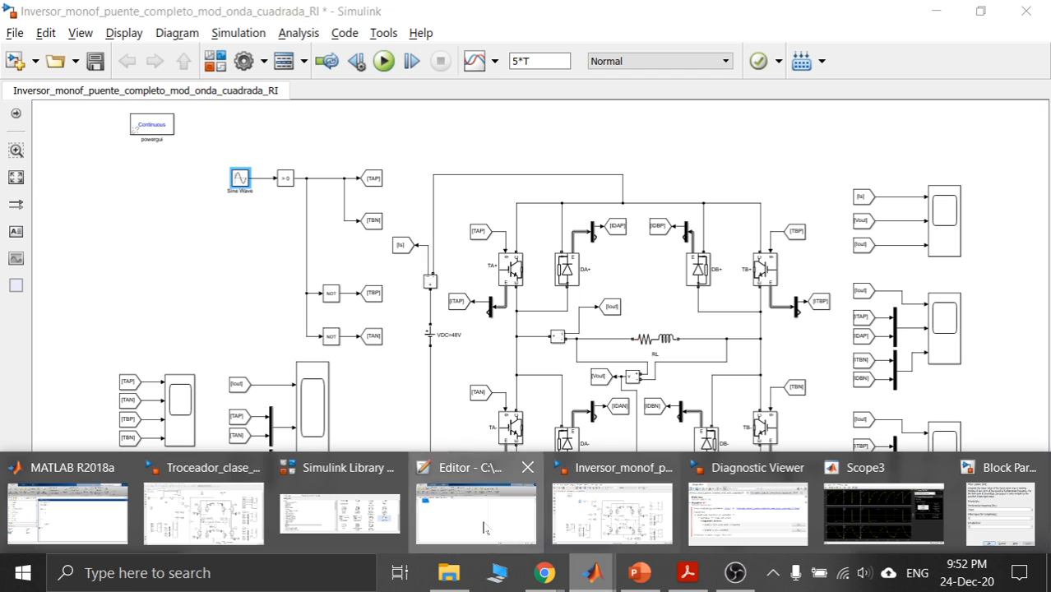
click(475, 510)
click(132, 173)
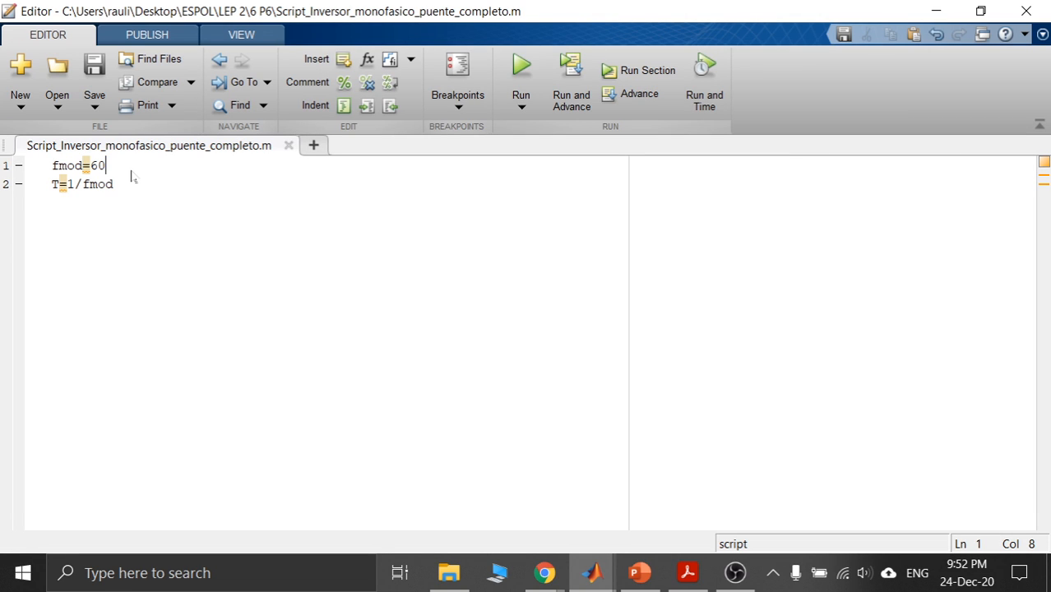
key(BackSpace)
key(BackSpace)
text(25)
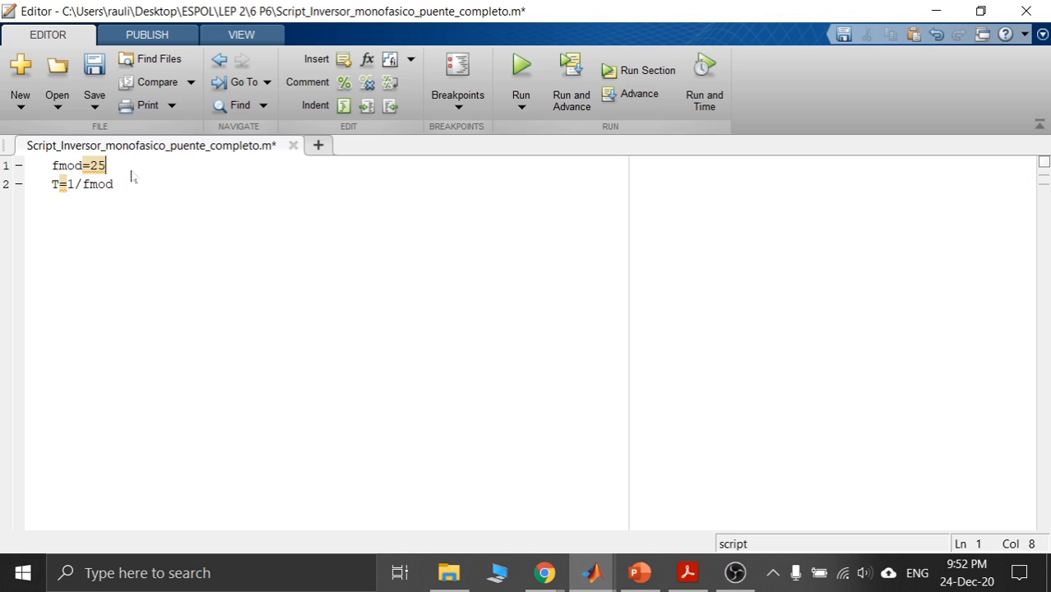
click(134, 185)
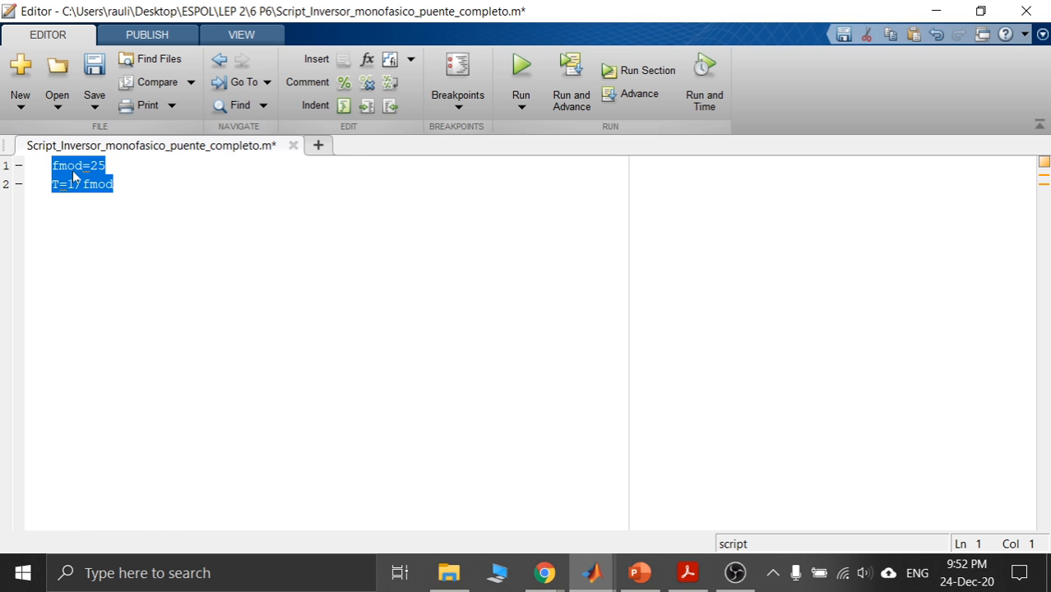
right_click(73, 170)
click(124, 171)
Return to the inverter model, run the simulation with the new frequency and open the Scope3 waveforms.
click(592, 573)
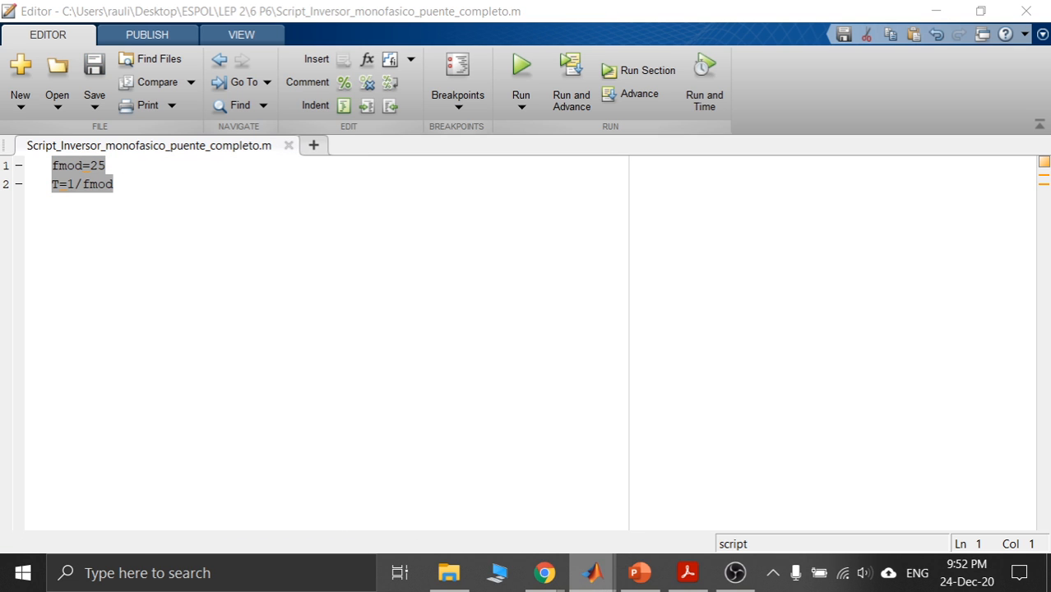
click(619, 503)
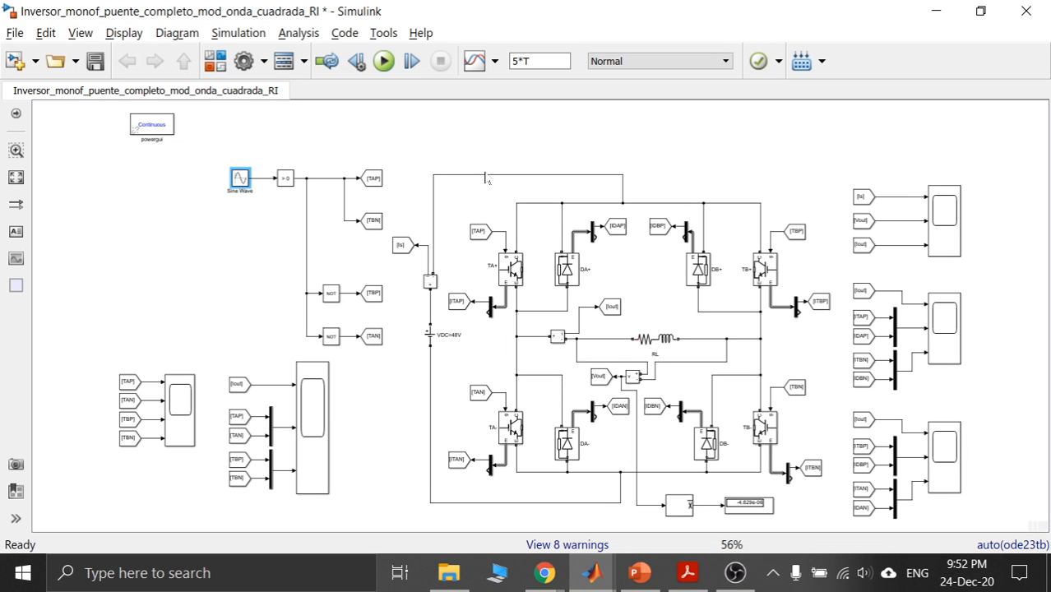
click(384, 62)
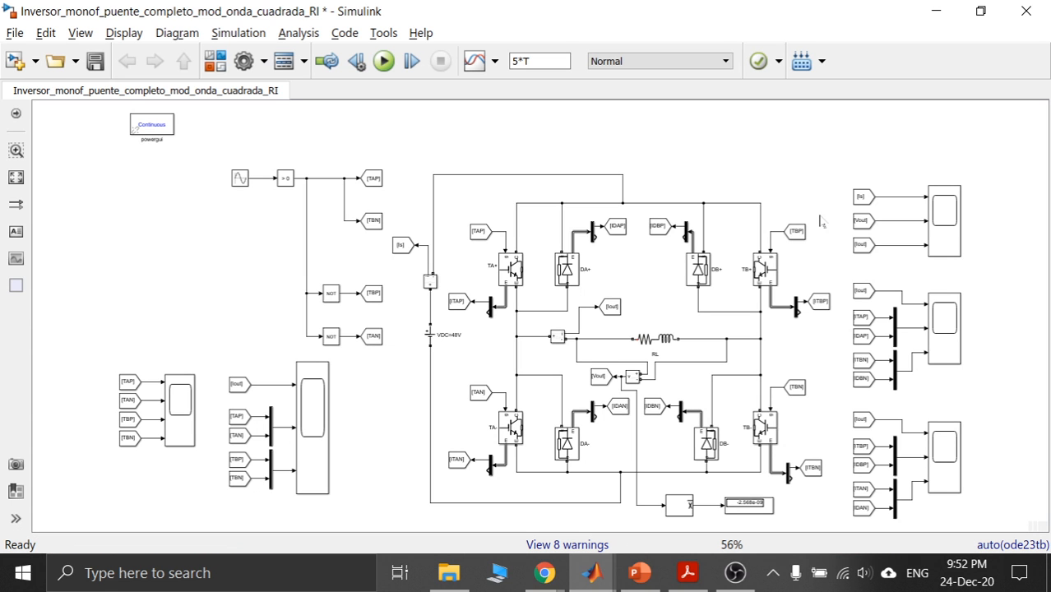
click(935, 232)
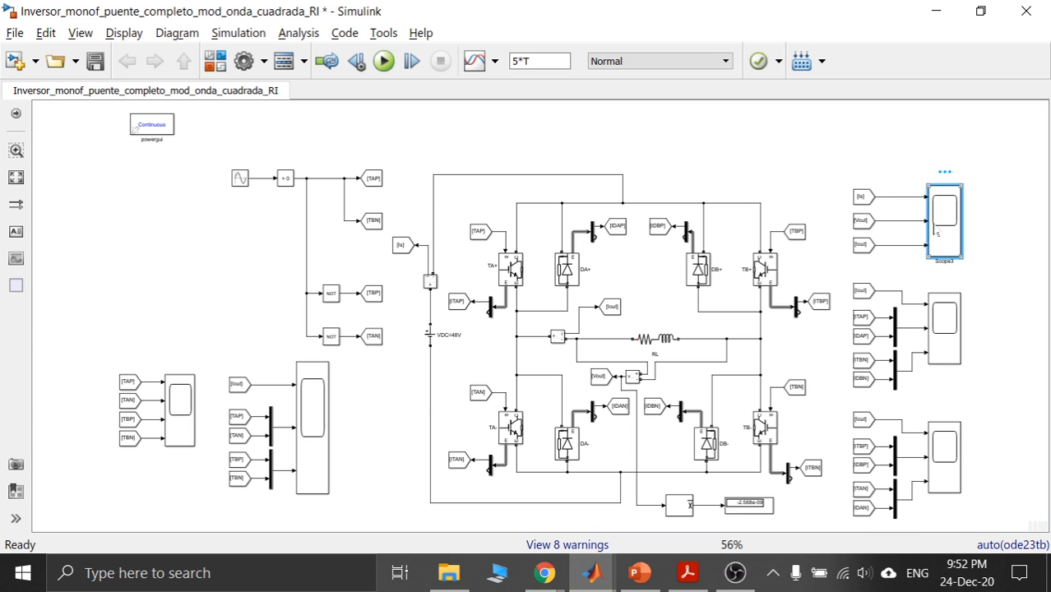
double_click(935, 233)
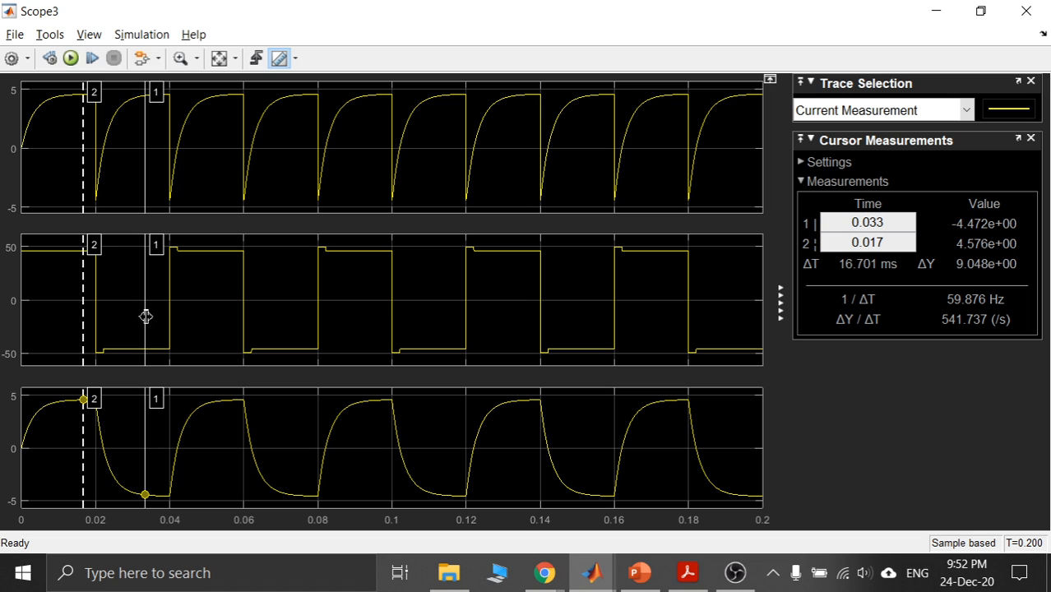
Place cursor 1 at about 0.080 s and cursor 2 at about 0.040 s to measure one period of the output current.
drag(145, 317, 316, 341)
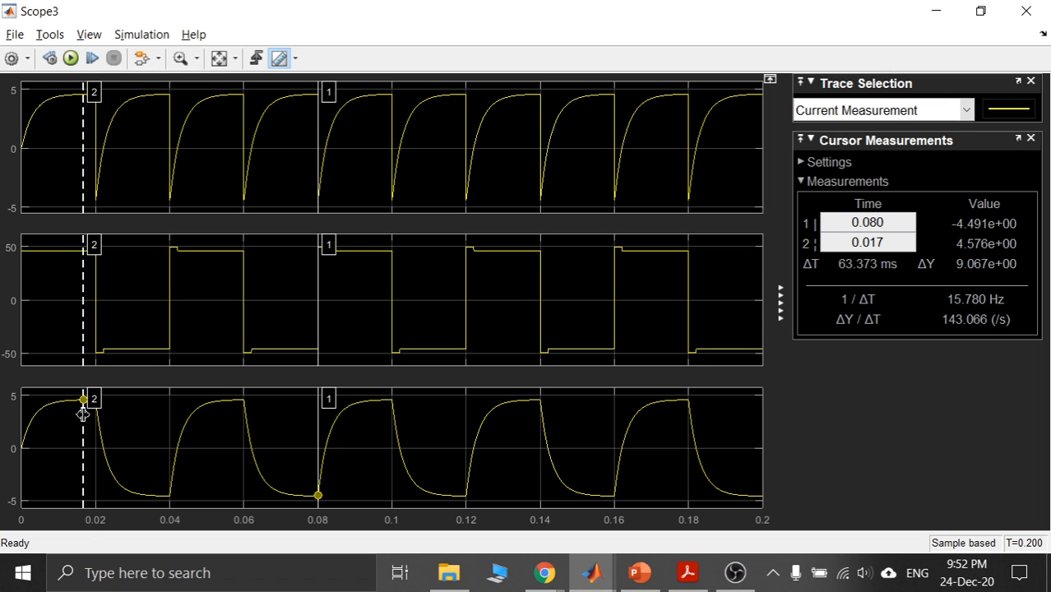
drag(83, 414, 171, 429)
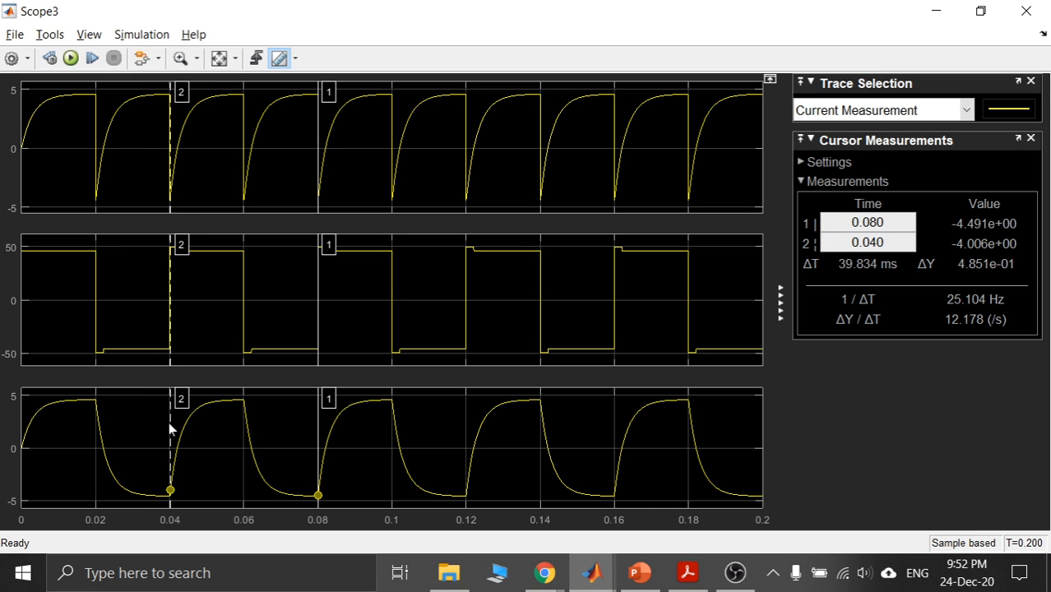
key(Left)
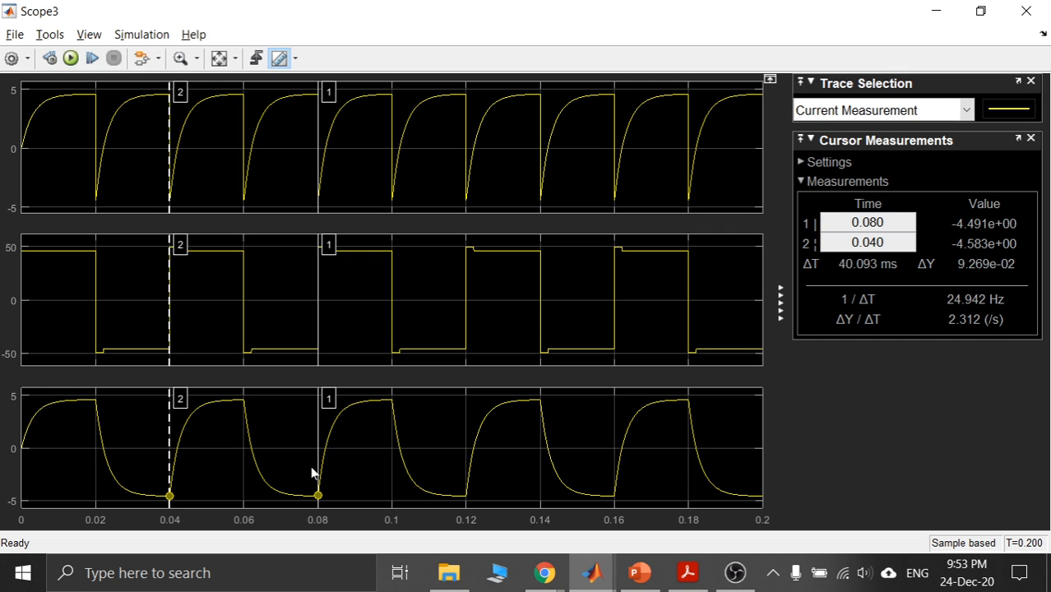
click(935, 12)
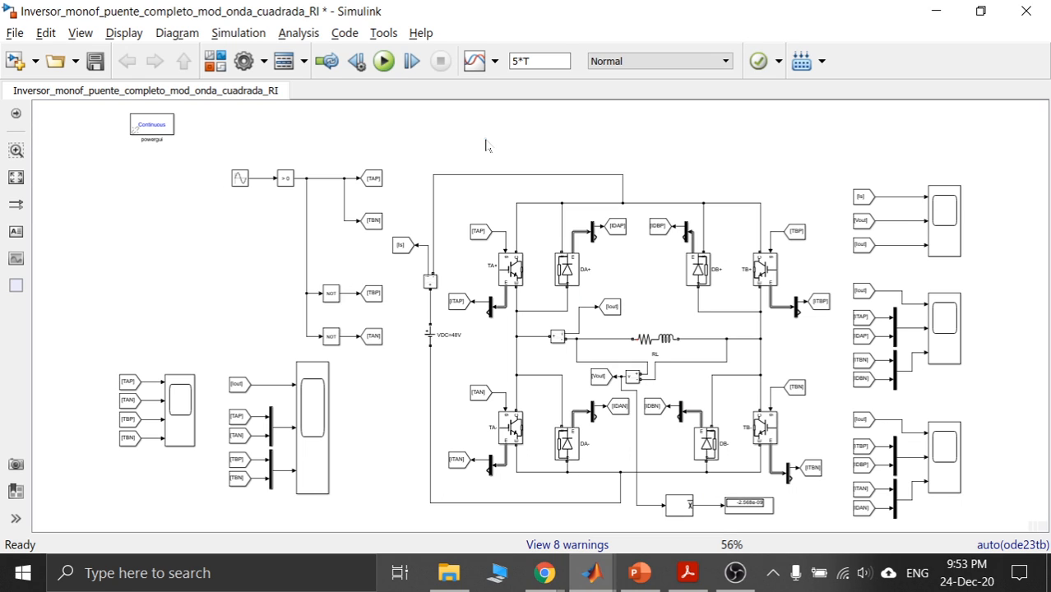
Look over the Scope3 waveforms again, and check the Sine Wave block's frequency expression that sets their frequency.
double_click(953, 229)
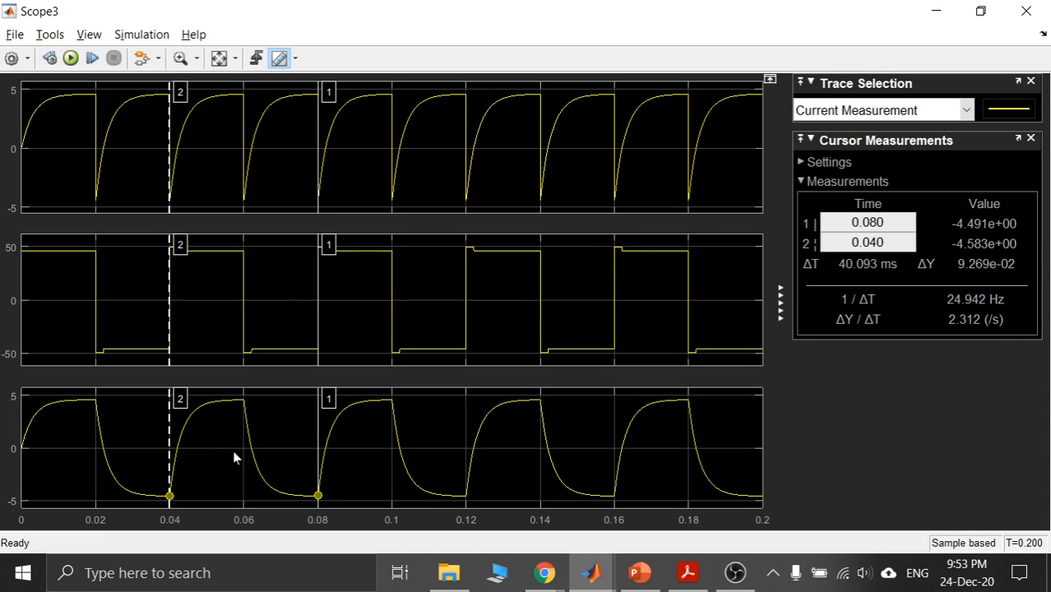
click(936, 11)
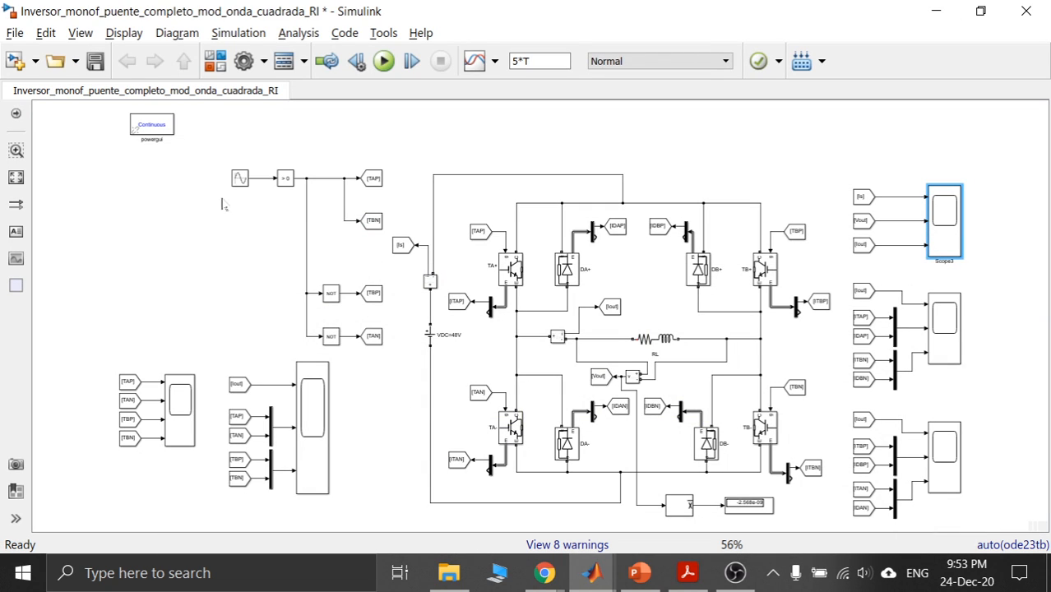
double_click(240, 177)
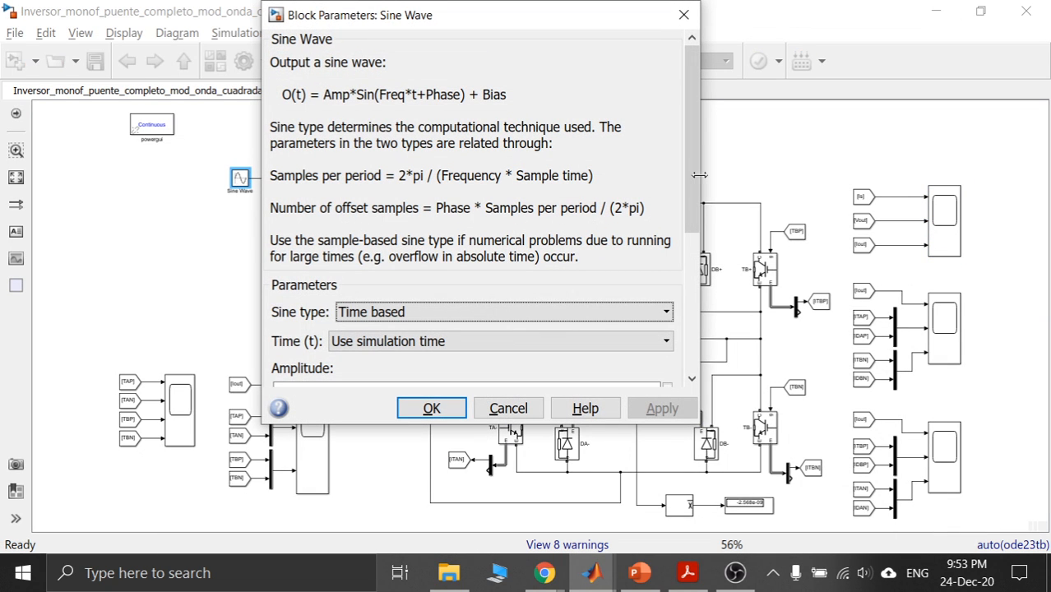
drag(696, 127, 696, 269)
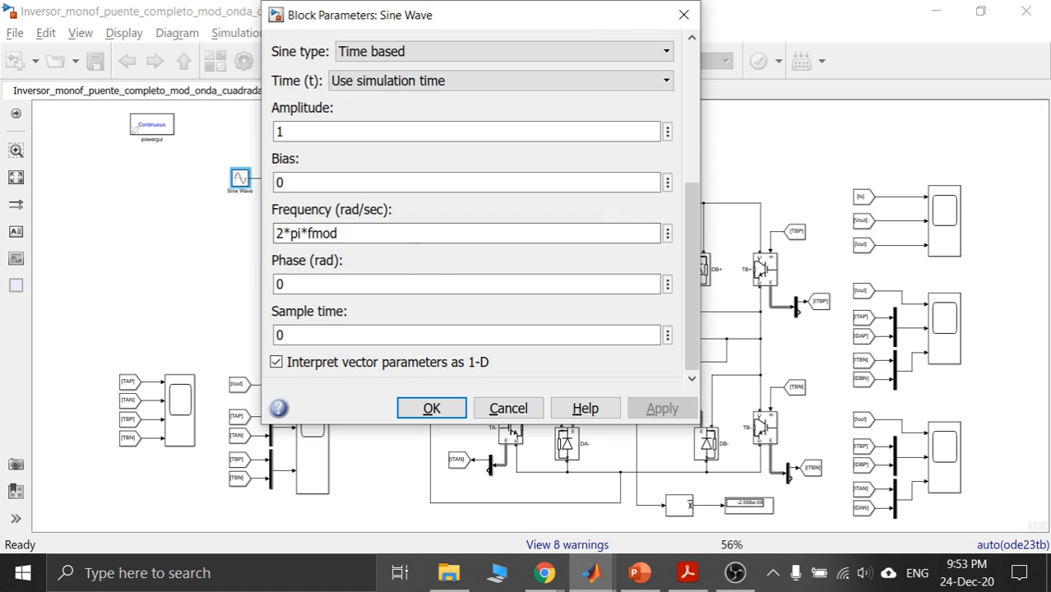
drag(349, 234, 272, 234)
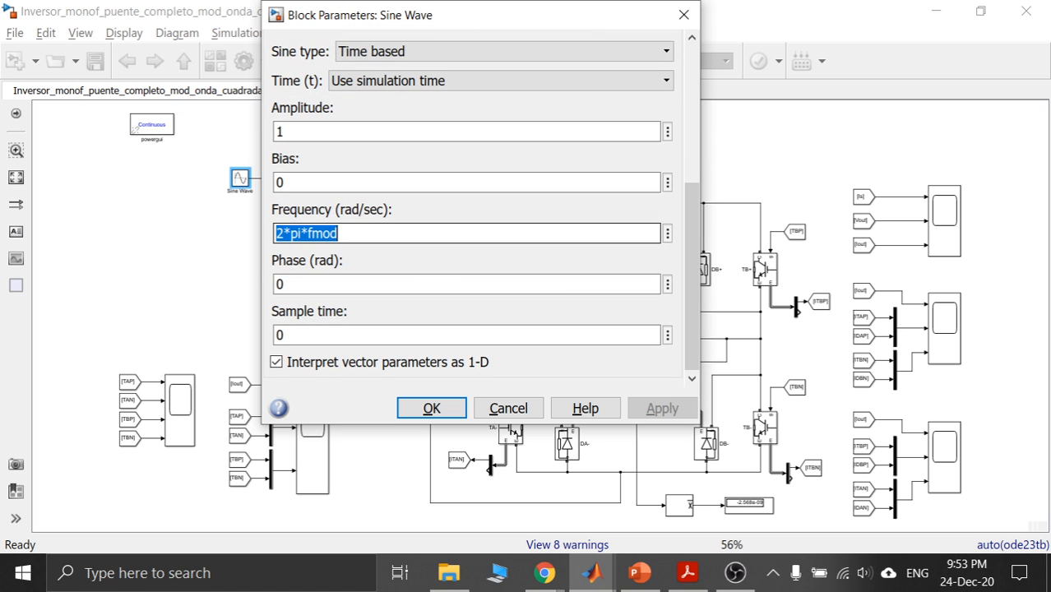
click(689, 18)
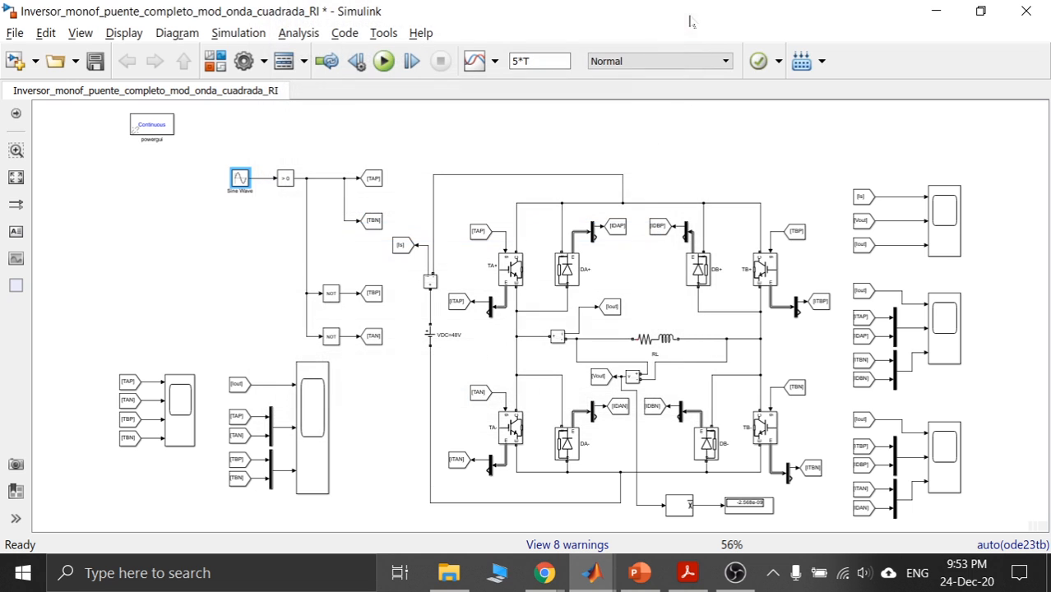
click(602, 161)
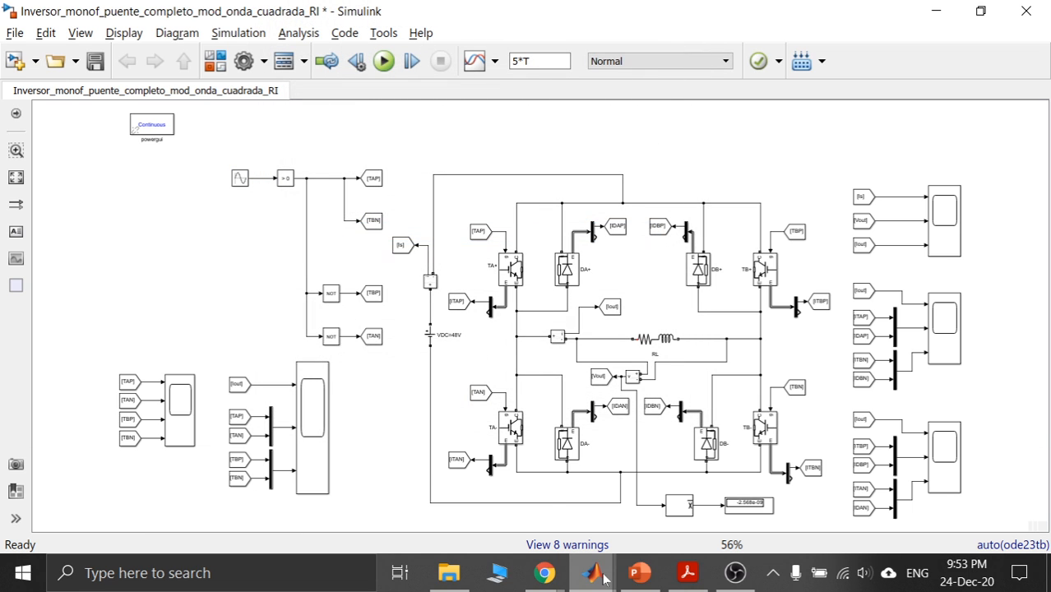
Set fmod to 60 in Script_Inversor_monofasico_puente_completo.m and evaluate both script lines.
mouse_move(593, 573)
click(510, 467)
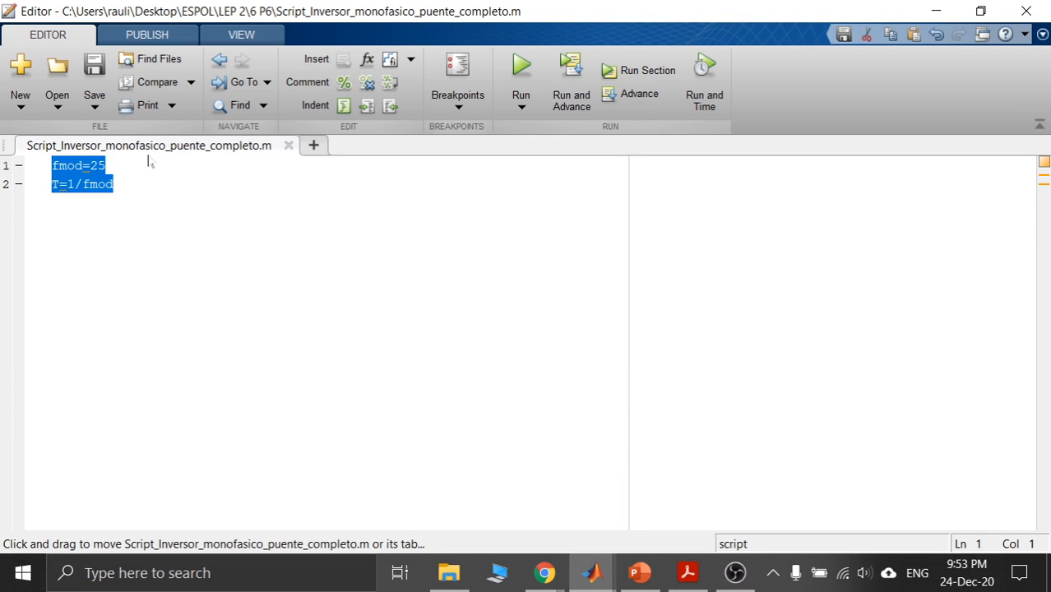
click(122, 170)
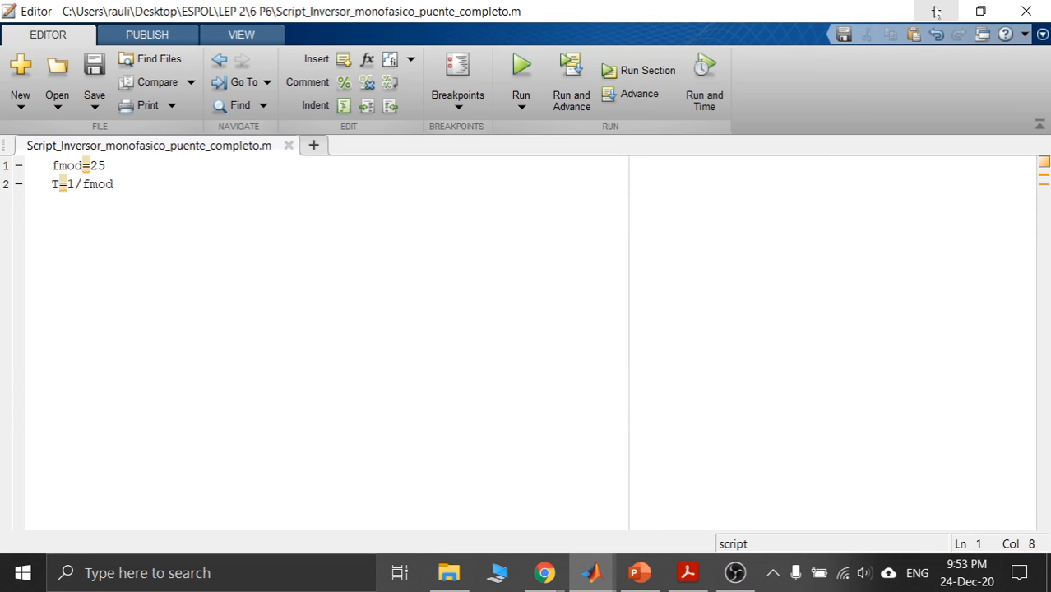
key(BackSpace)
key(BackSpace)
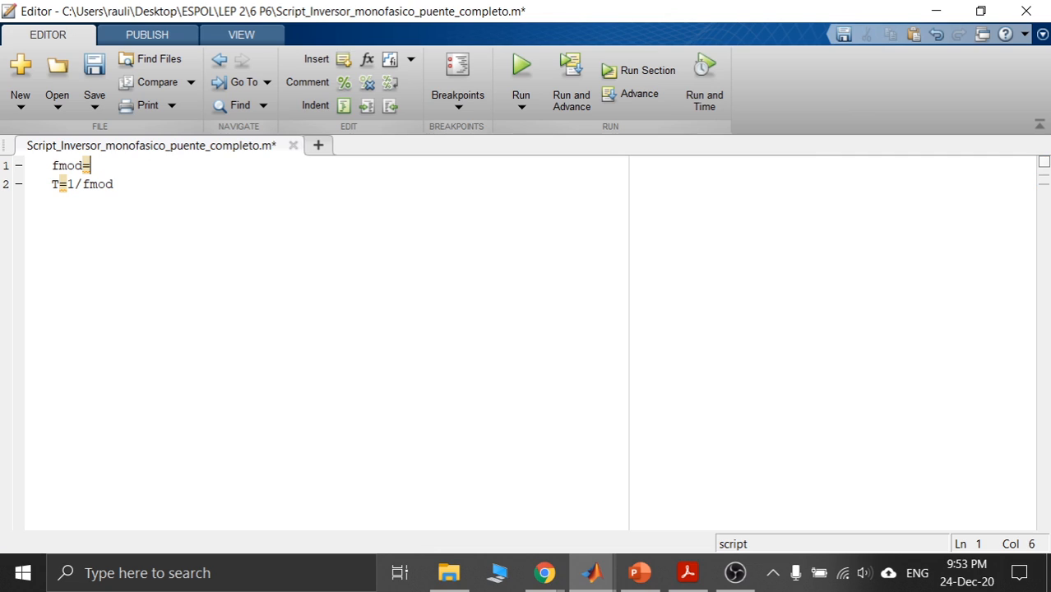
text(60)
key(ctrl+a)
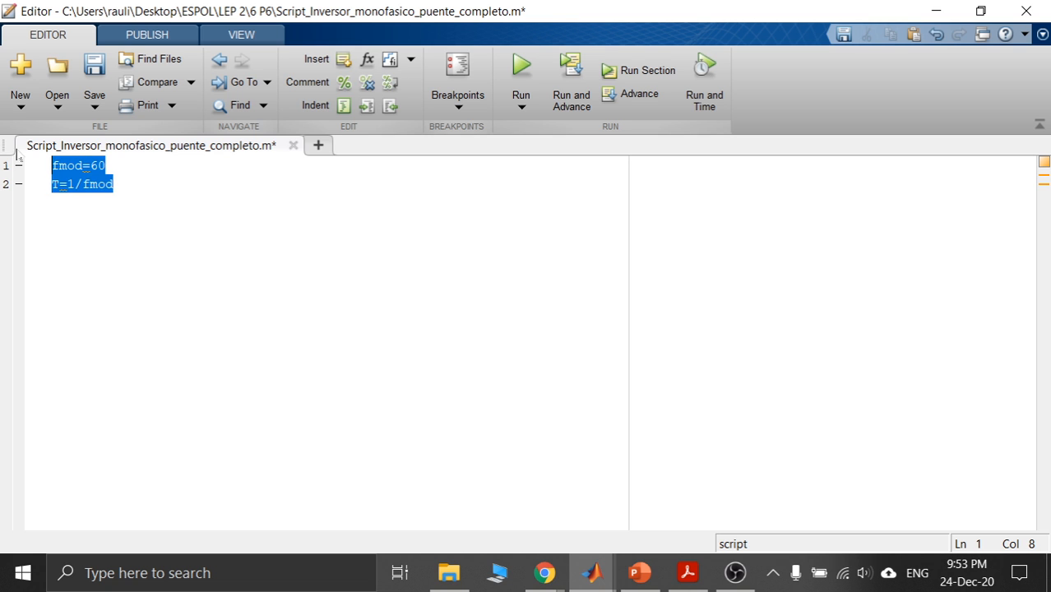
right_click(68, 161)
click(102, 171)
Rerun the inverter simulation and measure one output-current period in Scope3, with cursor 2 at about 0.017 s and cursor 1 at about 0.033 s.
click(935, 10)
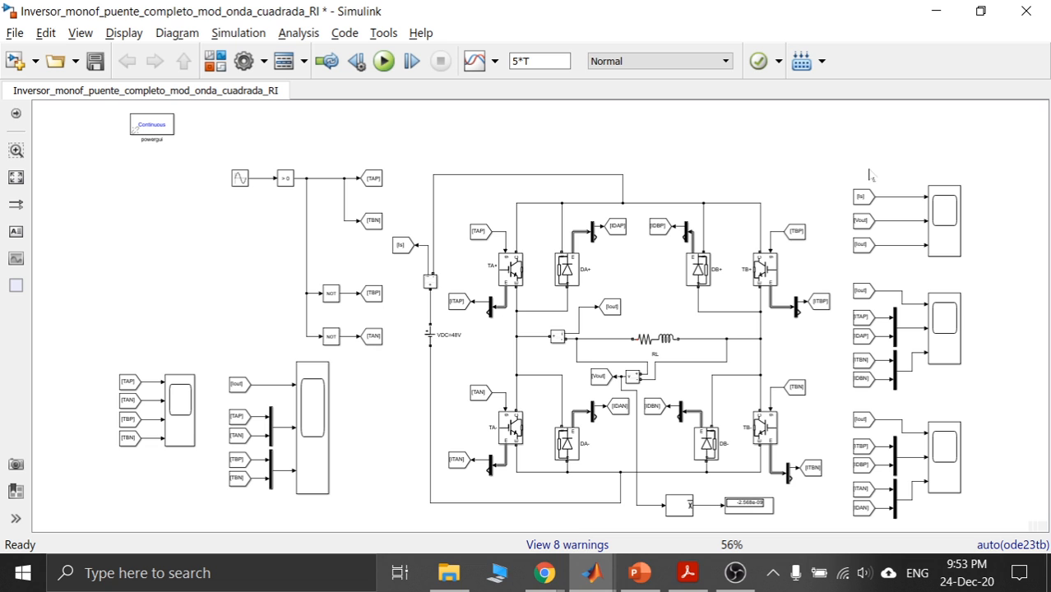
click(384, 63)
double_click(943, 215)
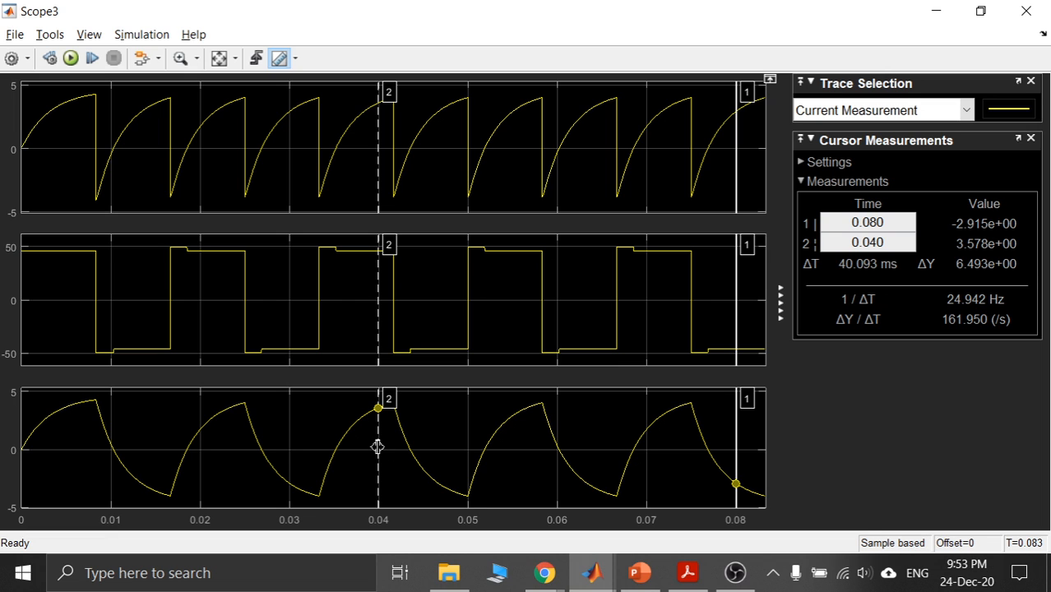
drag(378, 446, 171, 467)
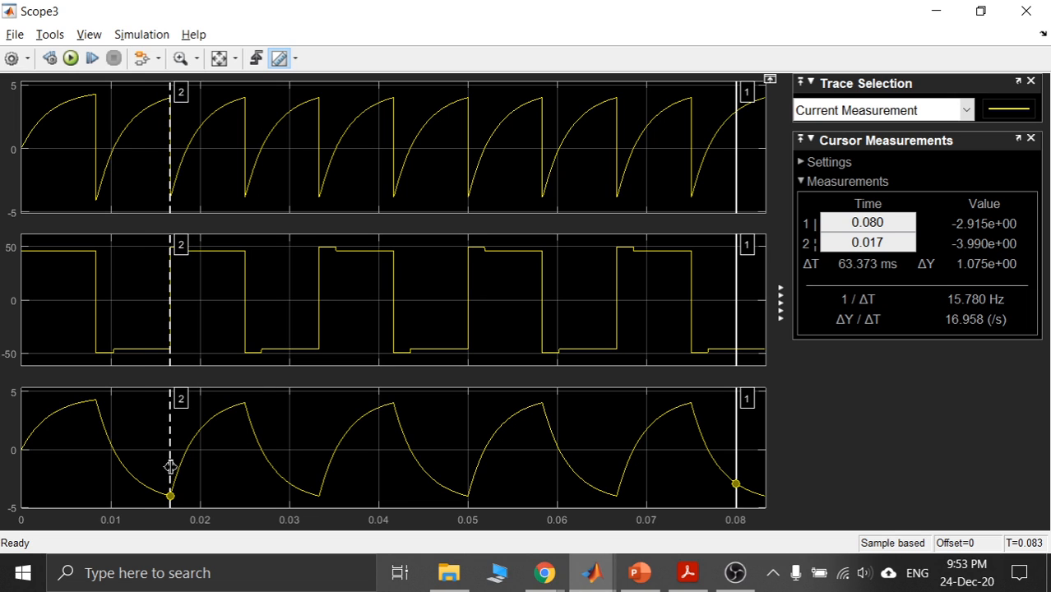
drag(738, 345, 320, 472)
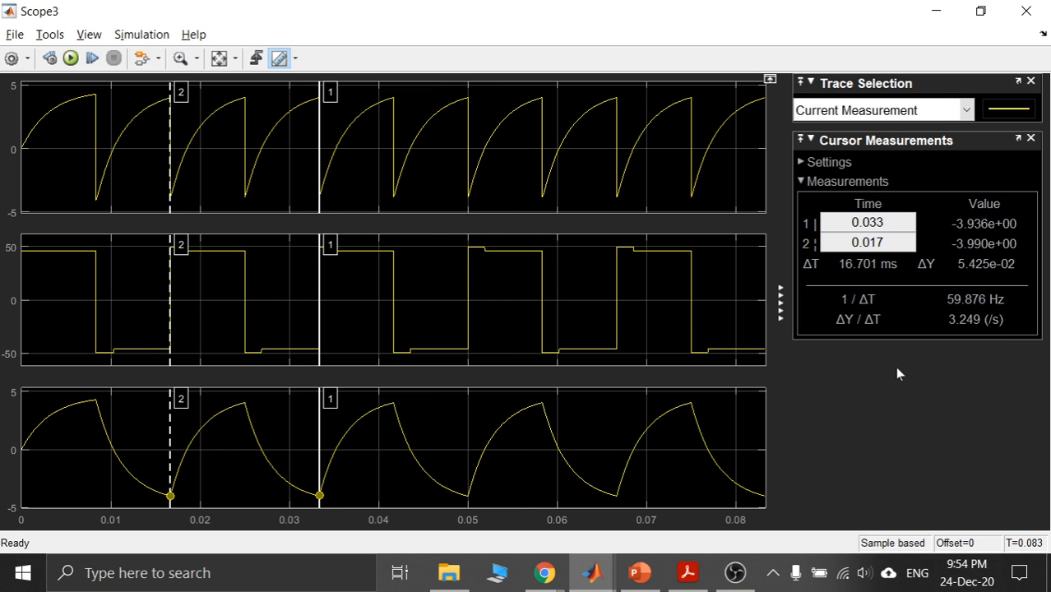
click(935, 12)
click(792, 148)
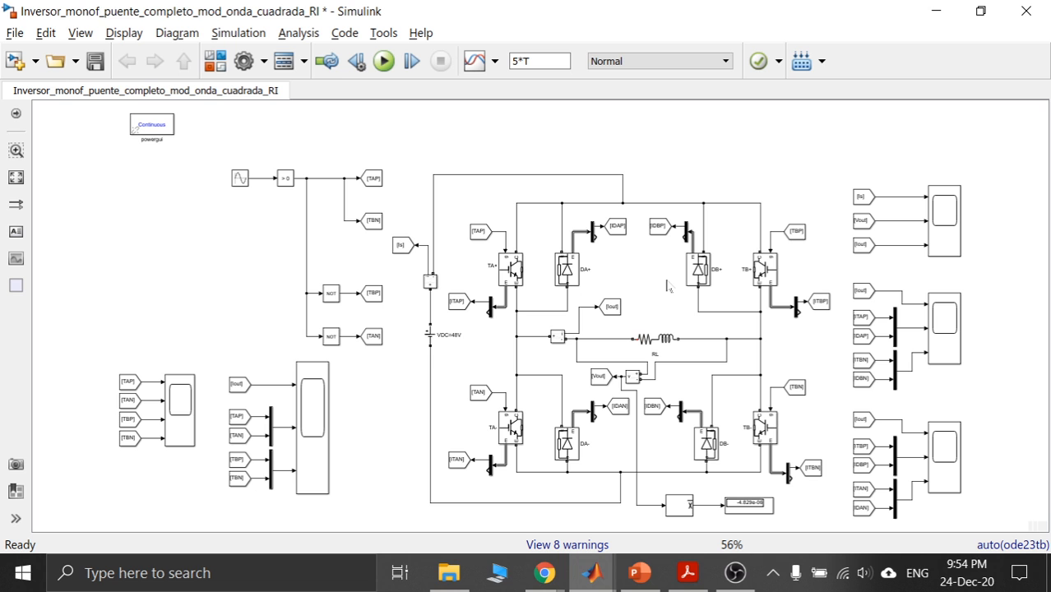
Change the branch type of the RL load block to RLC.
click(664, 339)
double_click(665, 339)
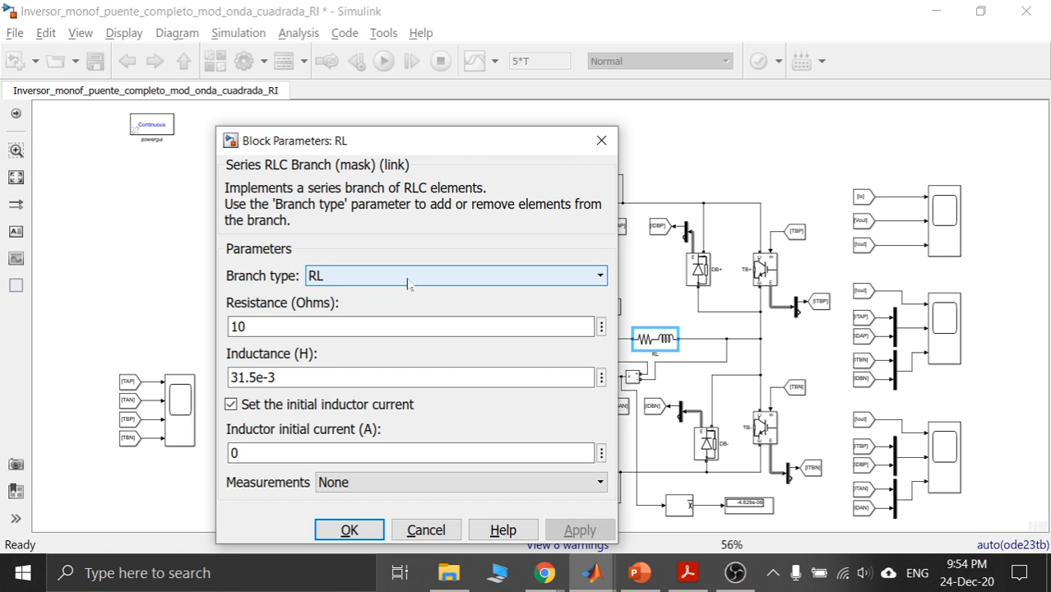
click(465, 276)
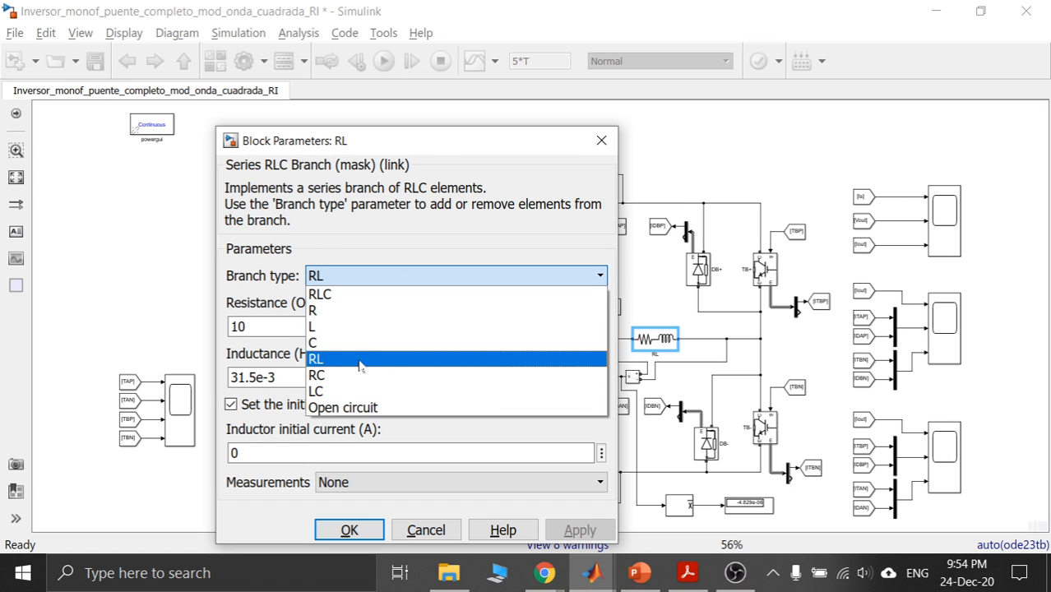
click(373, 295)
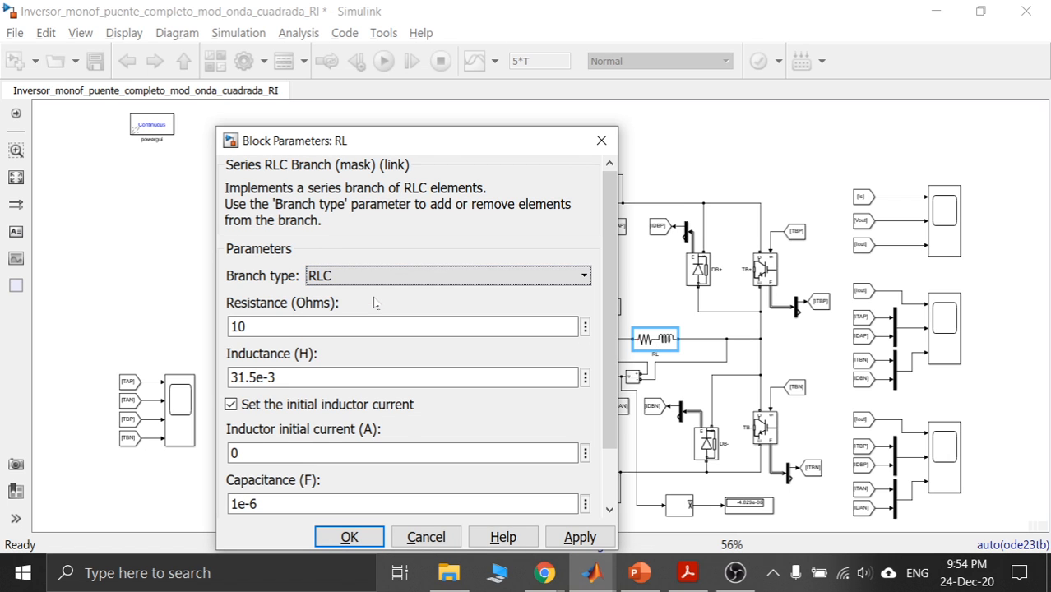
Look up the capacitance for the Caso B load in the assignment PDF and return to the load block's parameters.
click(687, 572)
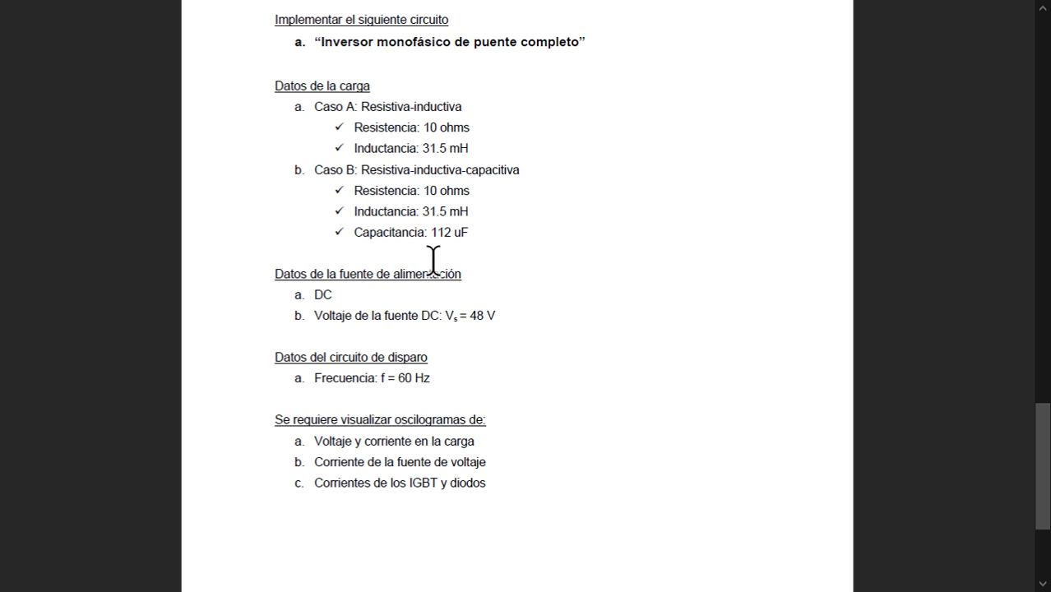
key(super)
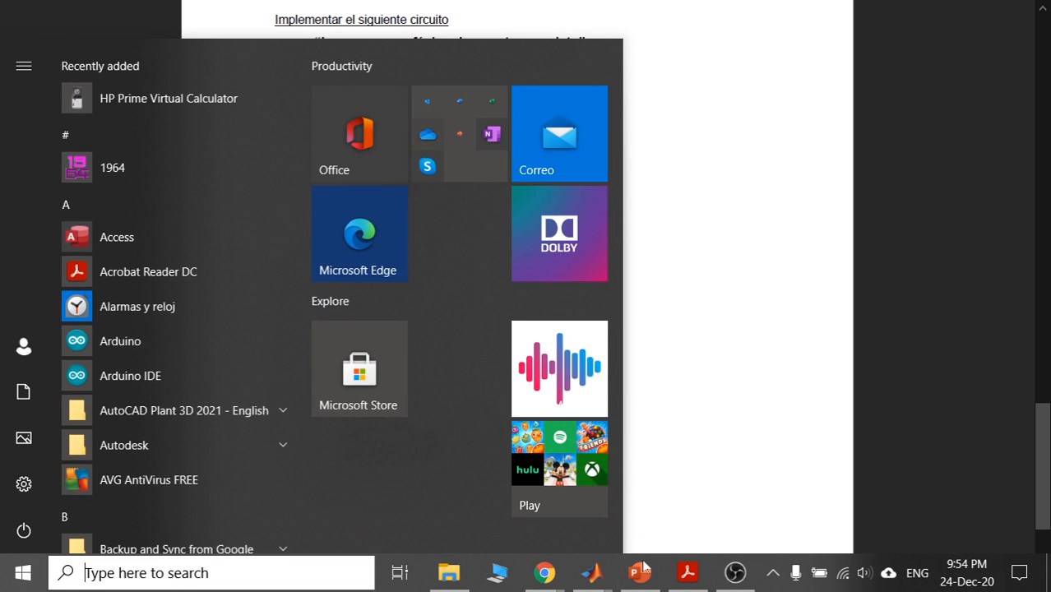
click(642, 570)
click(593, 574)
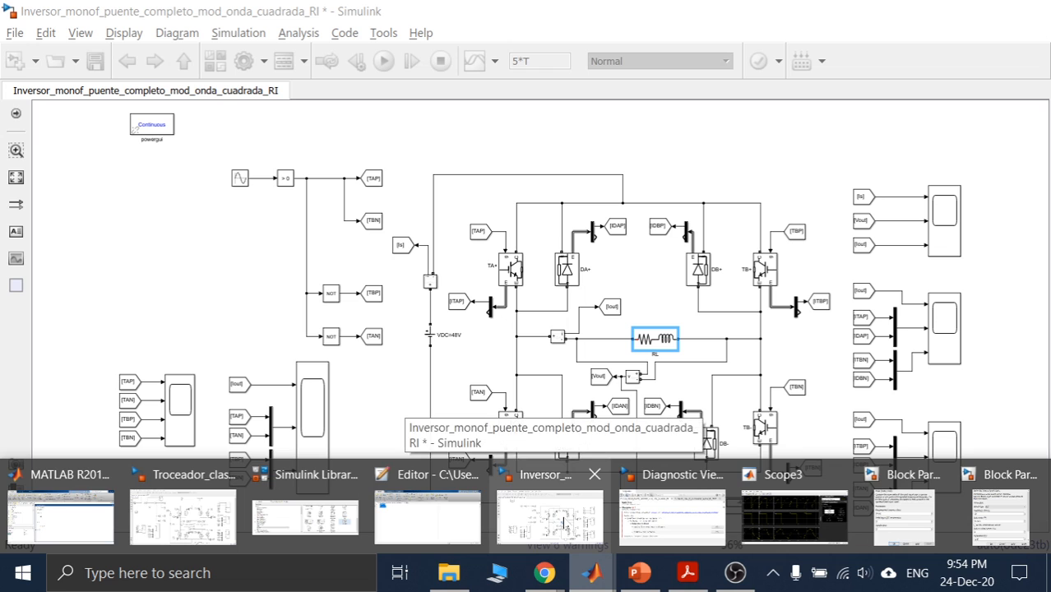
click(549, 516)
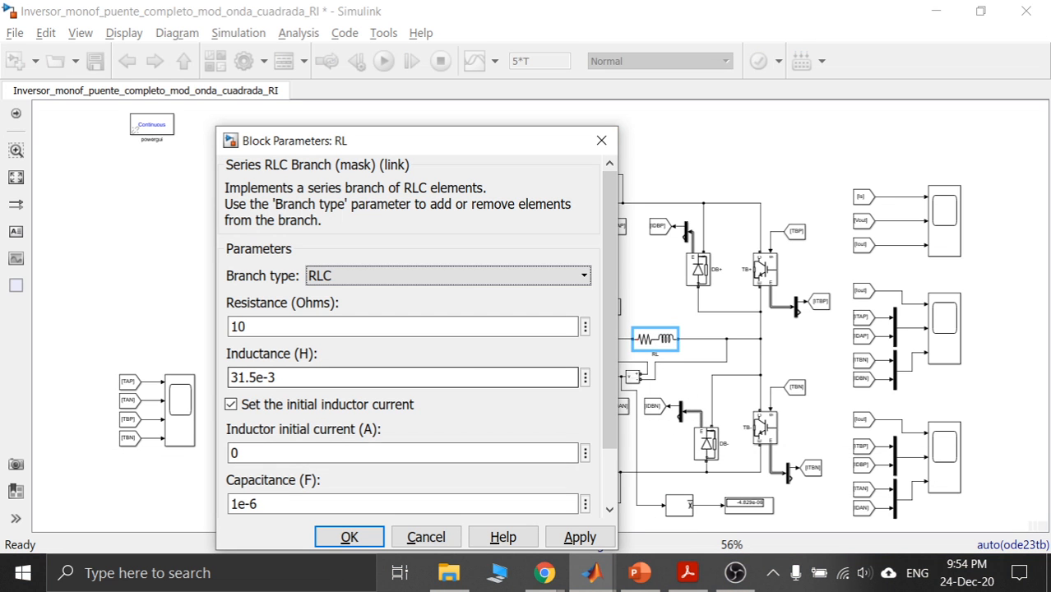
Set the load's capacitance to 112e-6 F, enable its initial capacitor voltage at 0 V, and apply the parameters.
drag(261, 502, 228, 504)
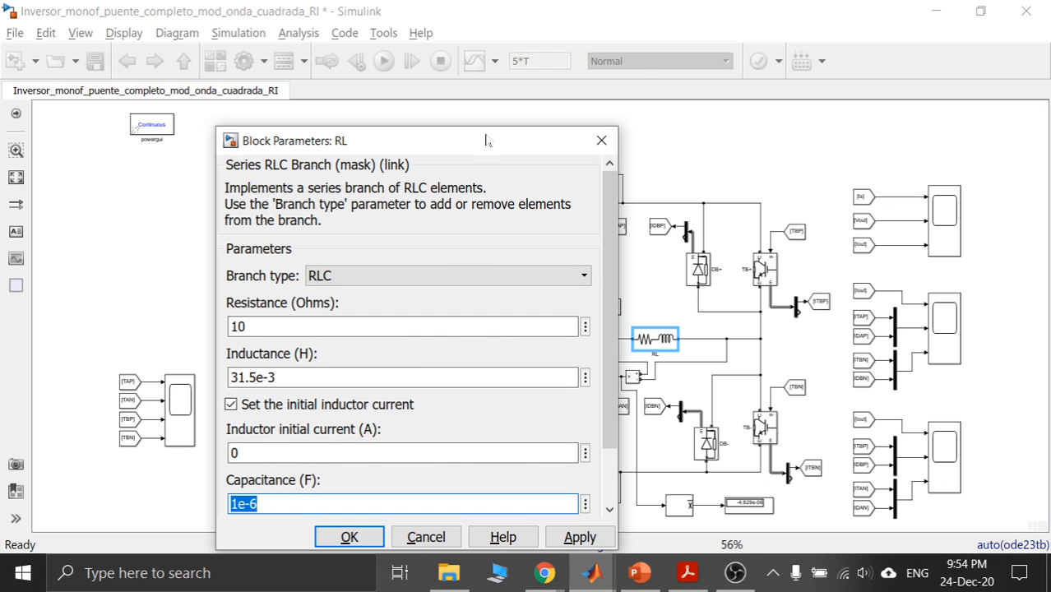
drag(488, 140, 504, 15)
click(274, 377)
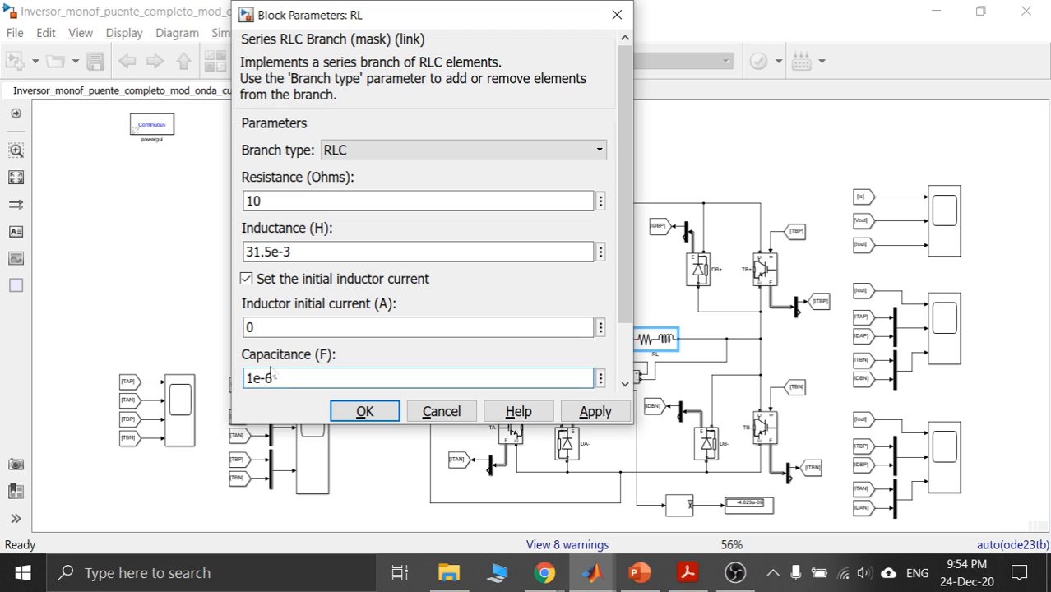
scroll(629, 252, down, 2)
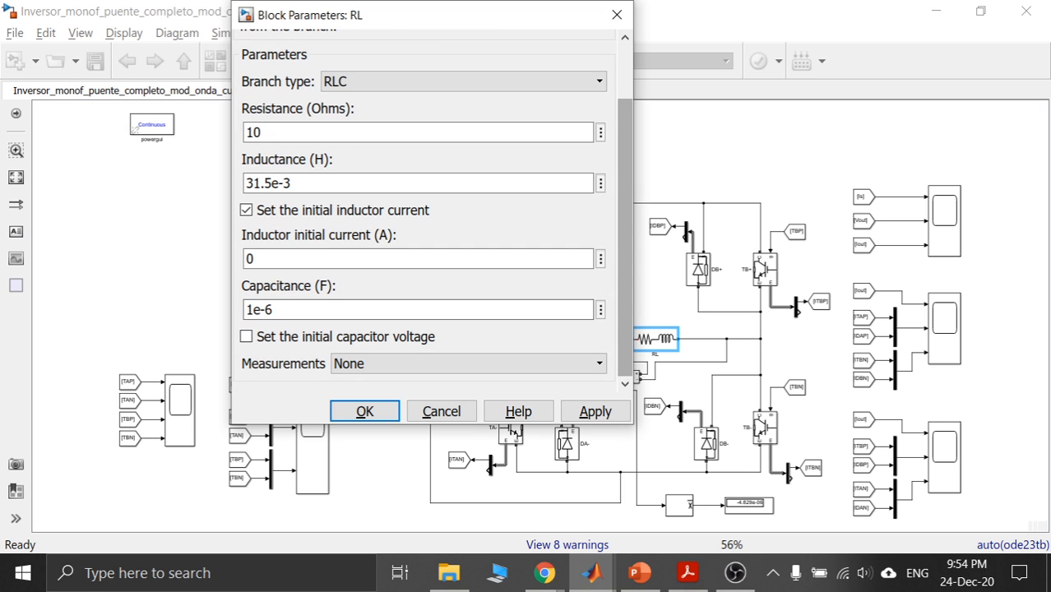
mouse_move(245, 309)
mouse_down()
mouse_move(273, 309)
mouse_move(260, 309)
mouse_up()
click(249, 309)
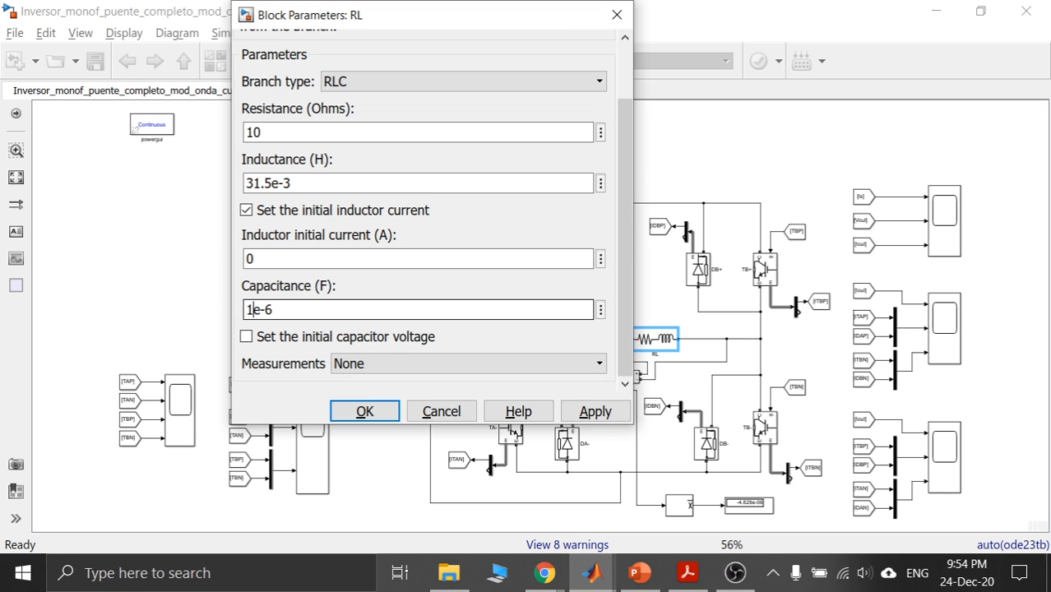
text(12)
click(277, 338)
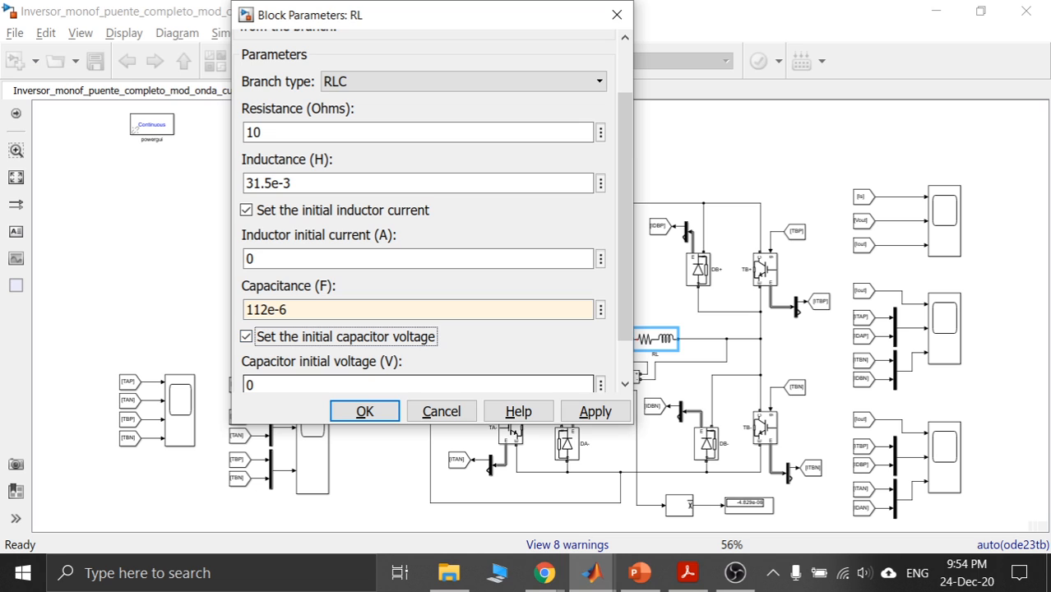
scroll(621, 207, down, 2)
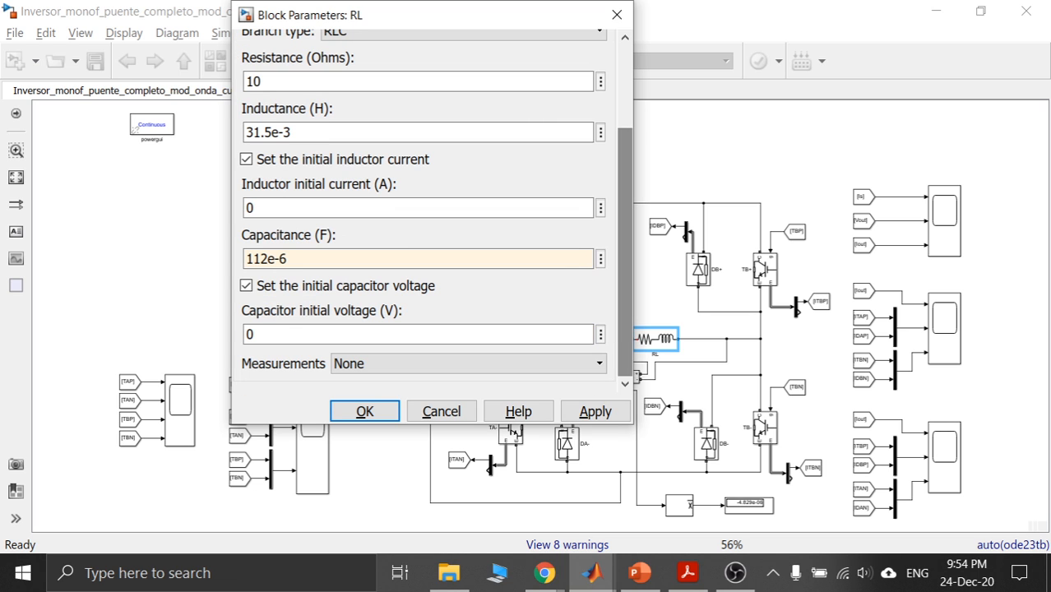
click(595, 411)
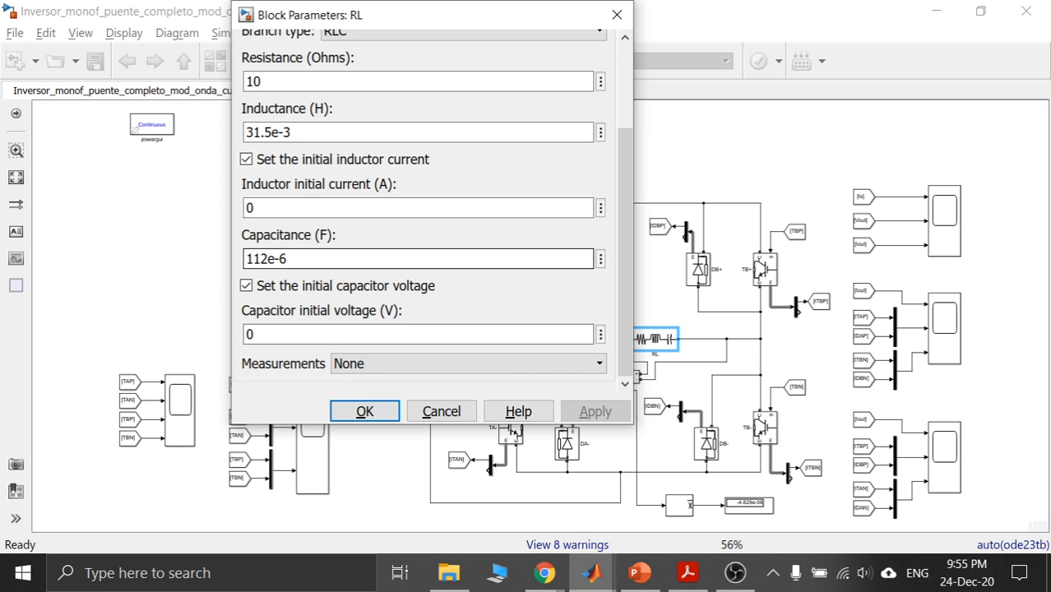
double_click(340, 208)
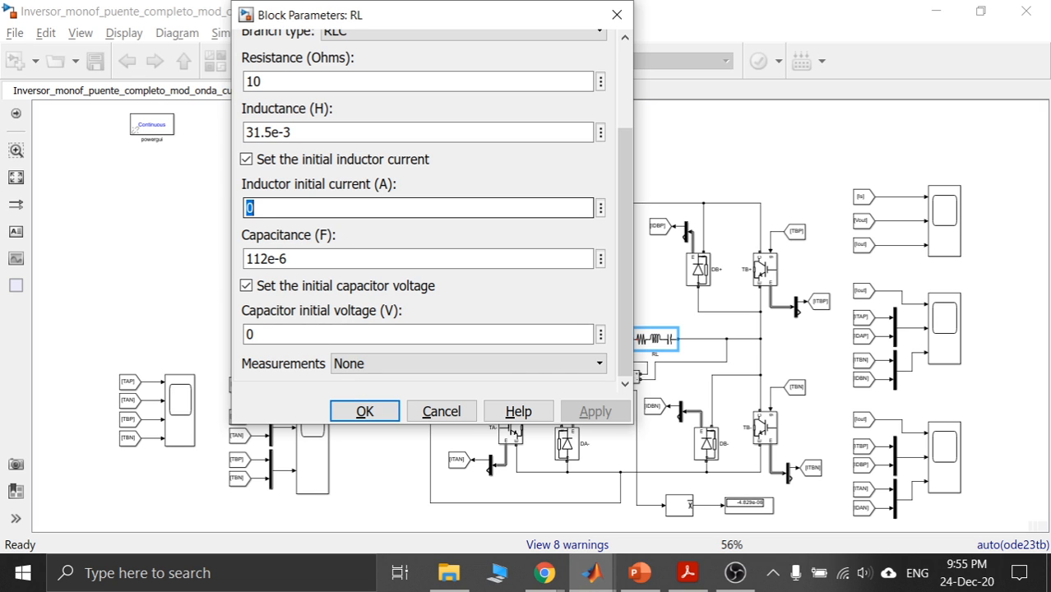
click(366, 412)
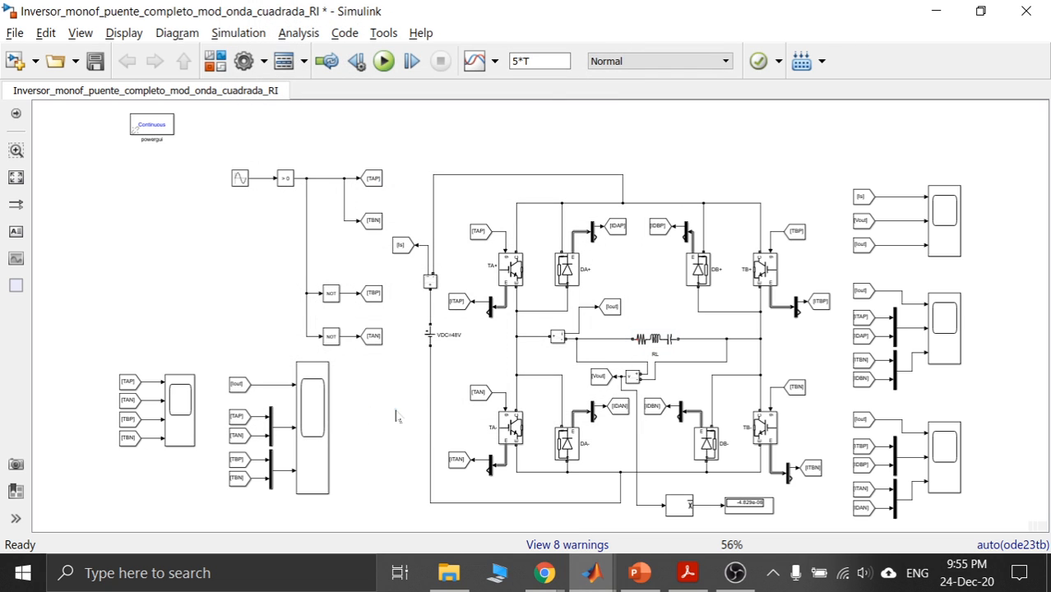
Run the simulation with the RLC load and examine the Scope3 waveforms, nudging cursor 1 to about 0.033 s.
click(384, 62)
double_click(945, 229)
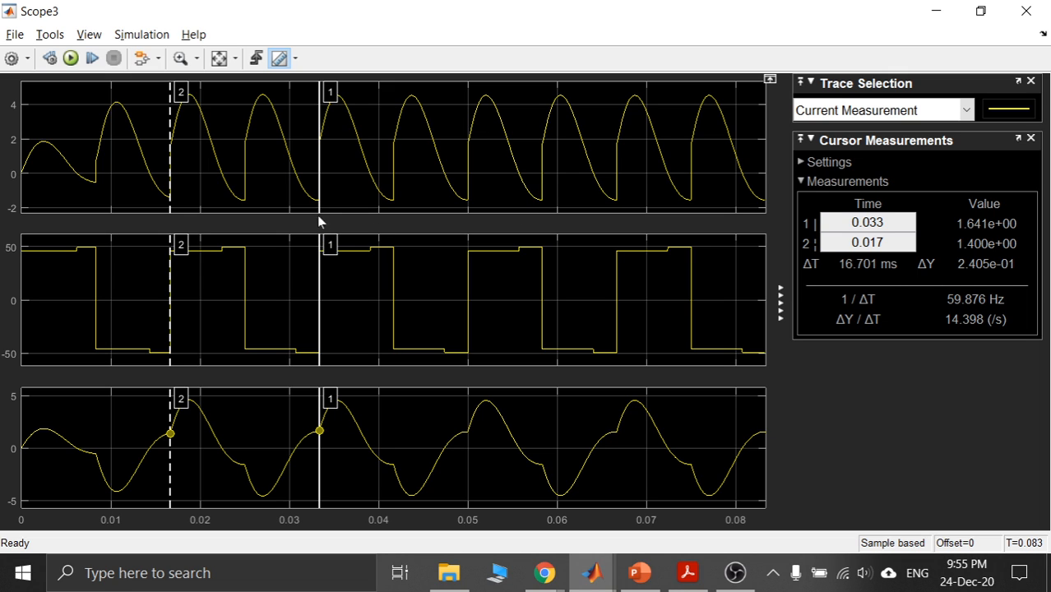
mouse_move(314, 199)
mouse_down()
mouse_move(251, 209)
mouse_move(318, 206)
mouse_up()
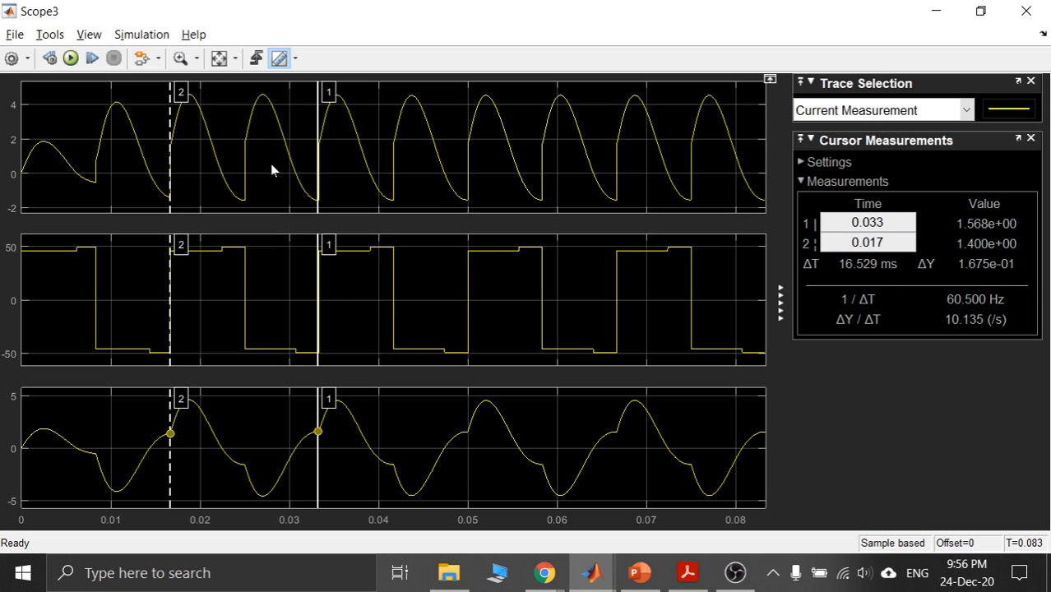
click(935, 11)
Switch the load block's branch type back to RL and apply the change.
click(655, 341)
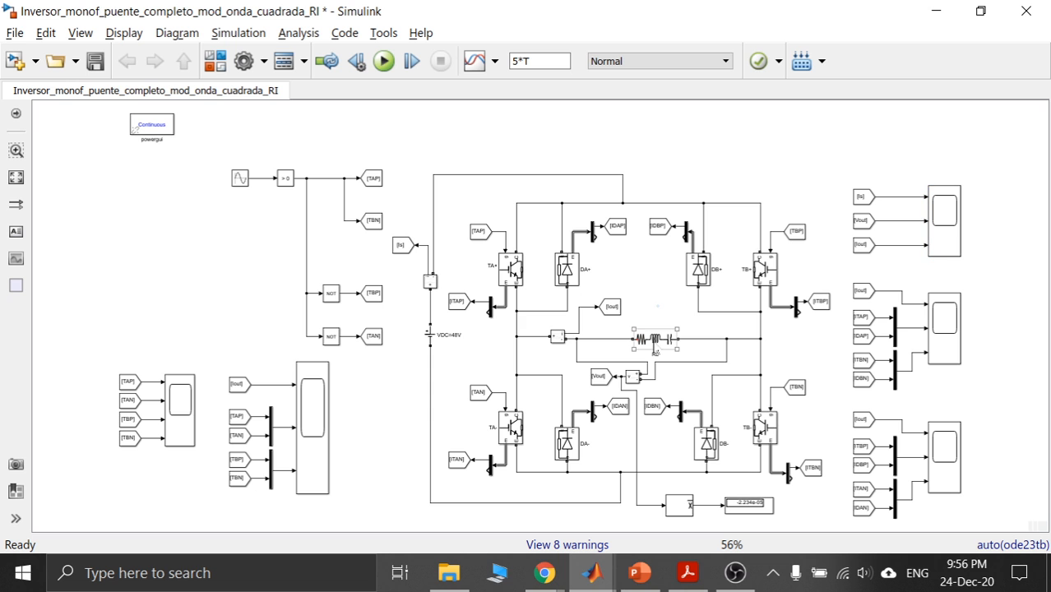
double_click(655, 340)
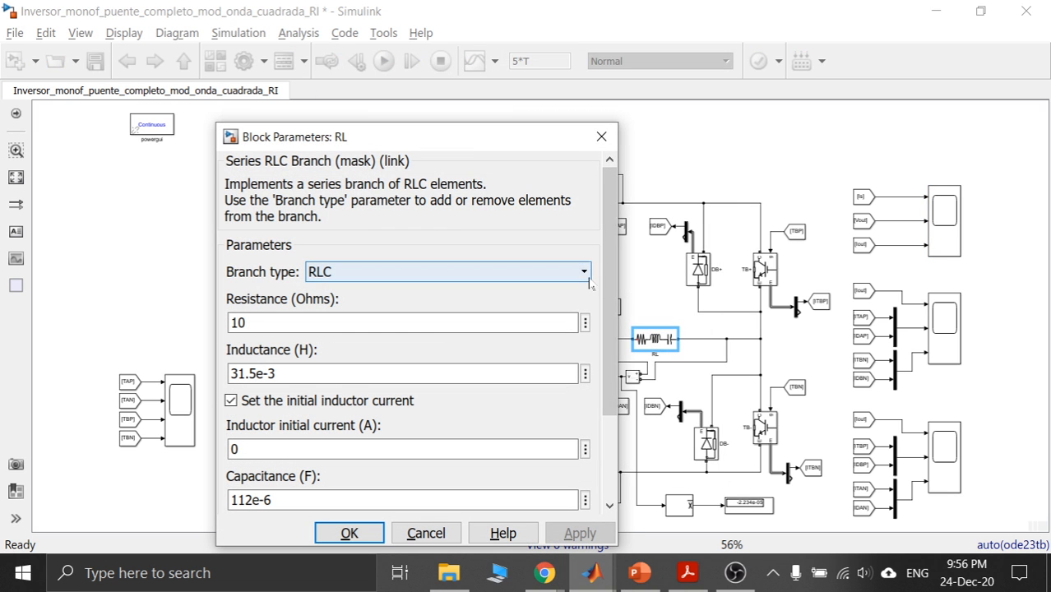
click(589, 282)
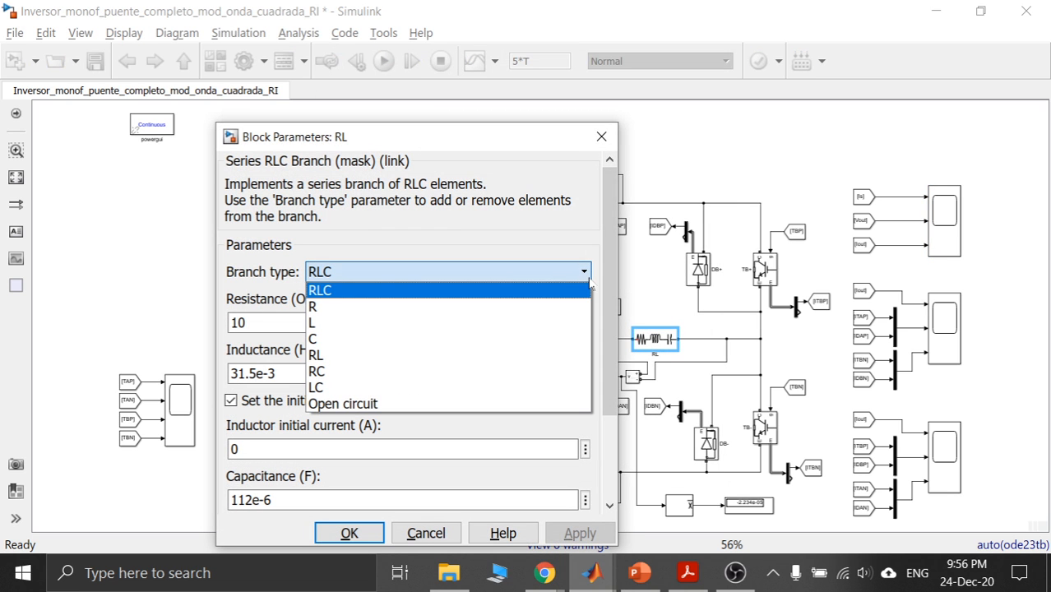
click(400, 355)
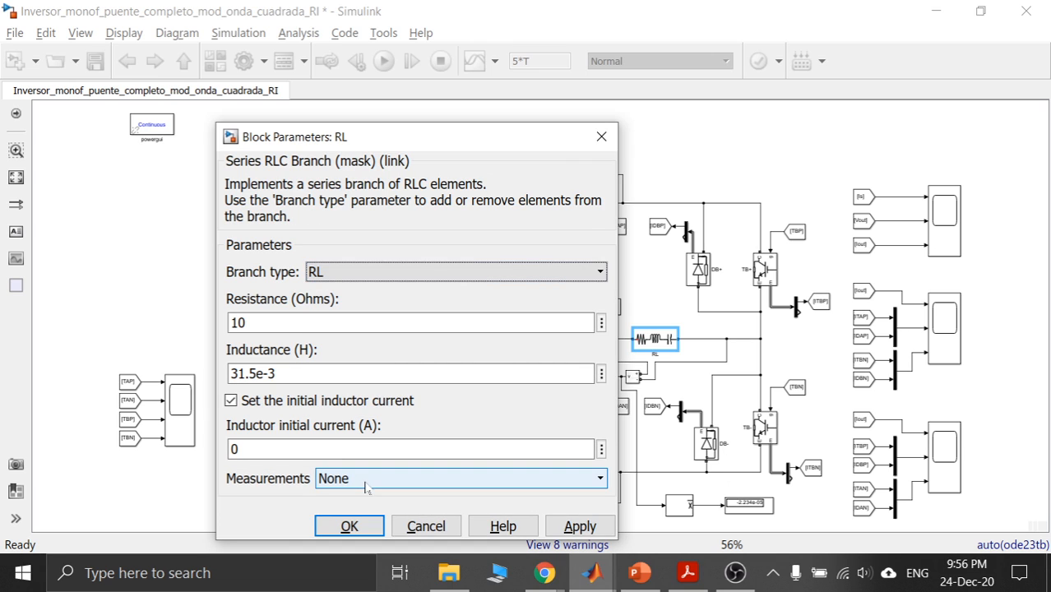
click(579, 527)
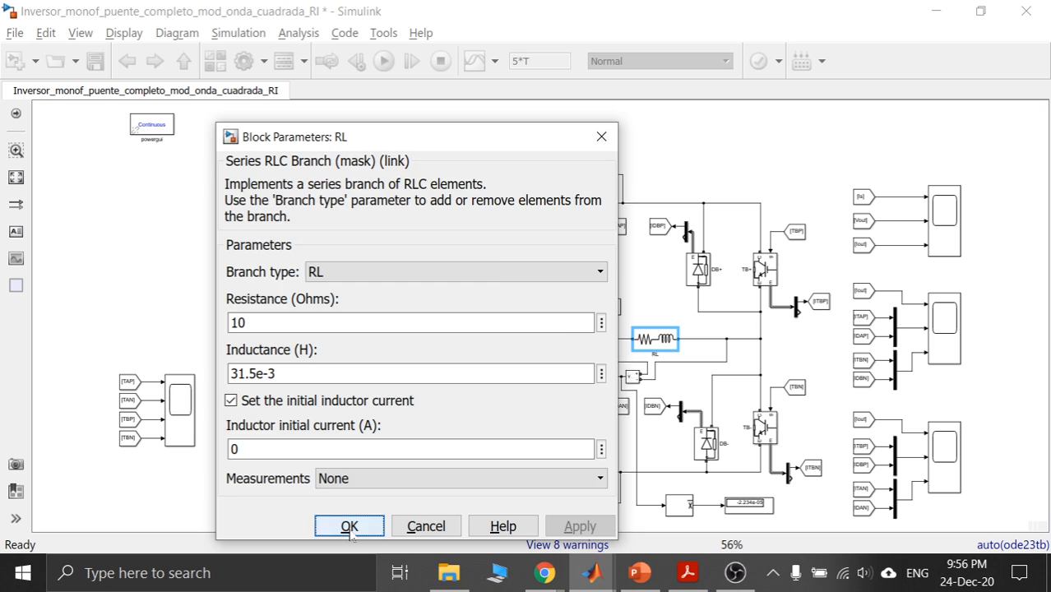
click(350, 526)
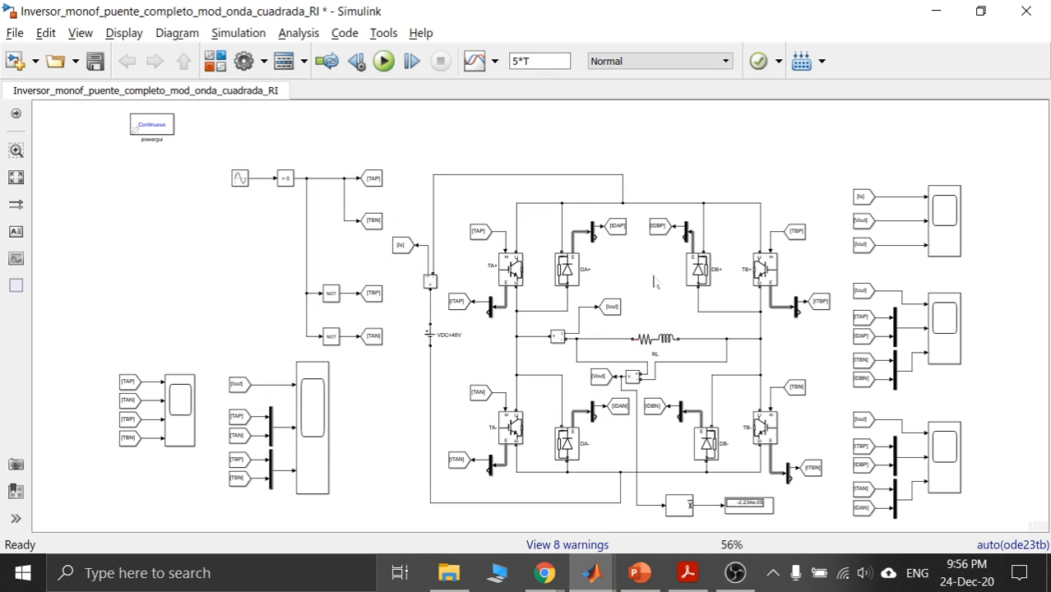
Reopen Scope3 and rerun the simulation to show the waveforms for the RL load.
click(148, 126)
click(948, 233)
double_click(948, 234)
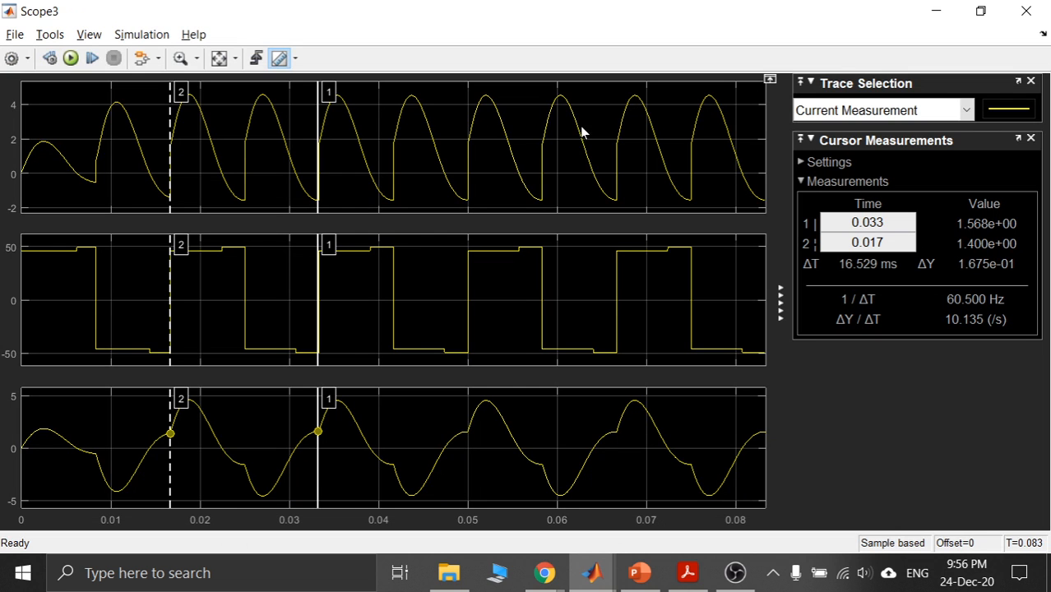
click(69, 63)
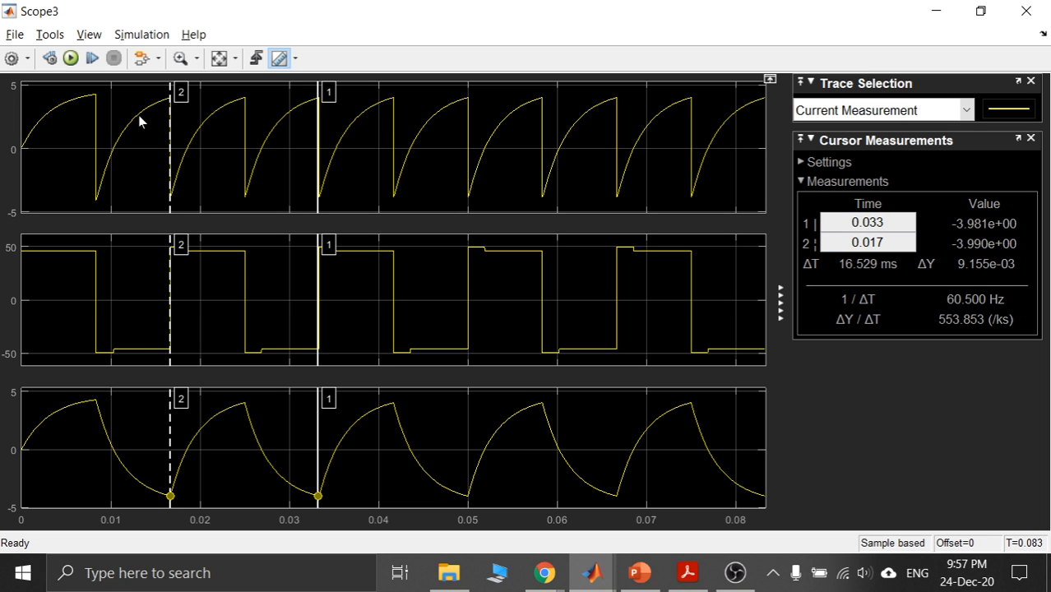
Configure Scope3 to log its data to the workspace as ScopeData3 in the Structure With Time format.
click(12, 59)
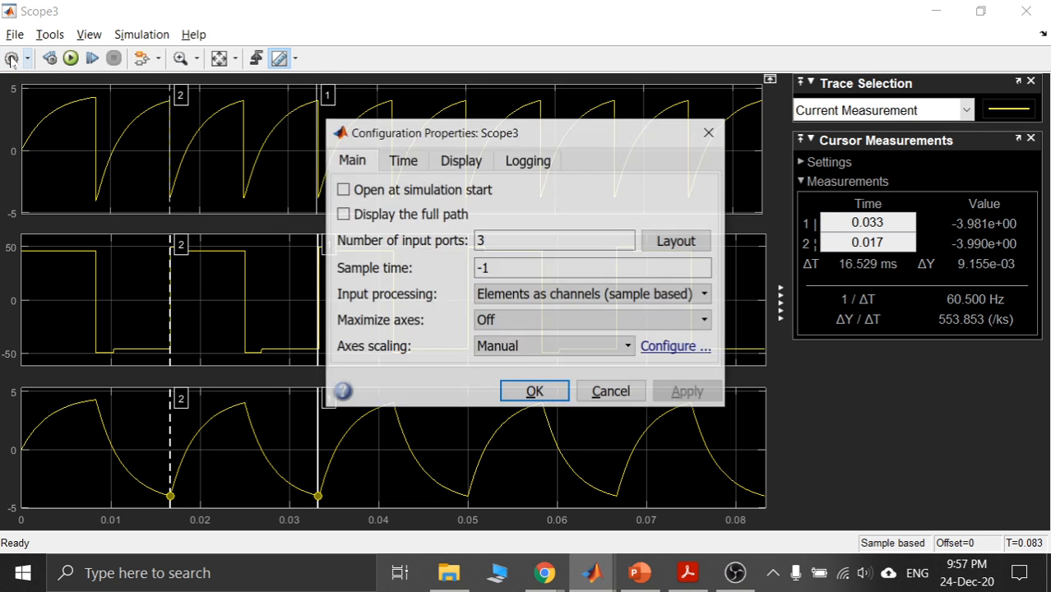
click(530, 167)
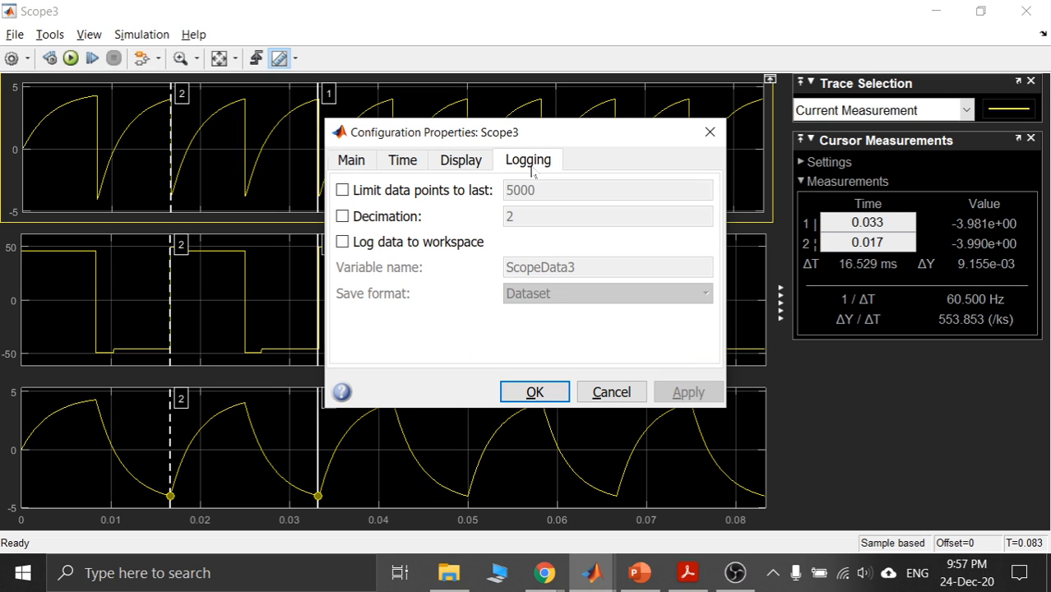
click(419, 247)
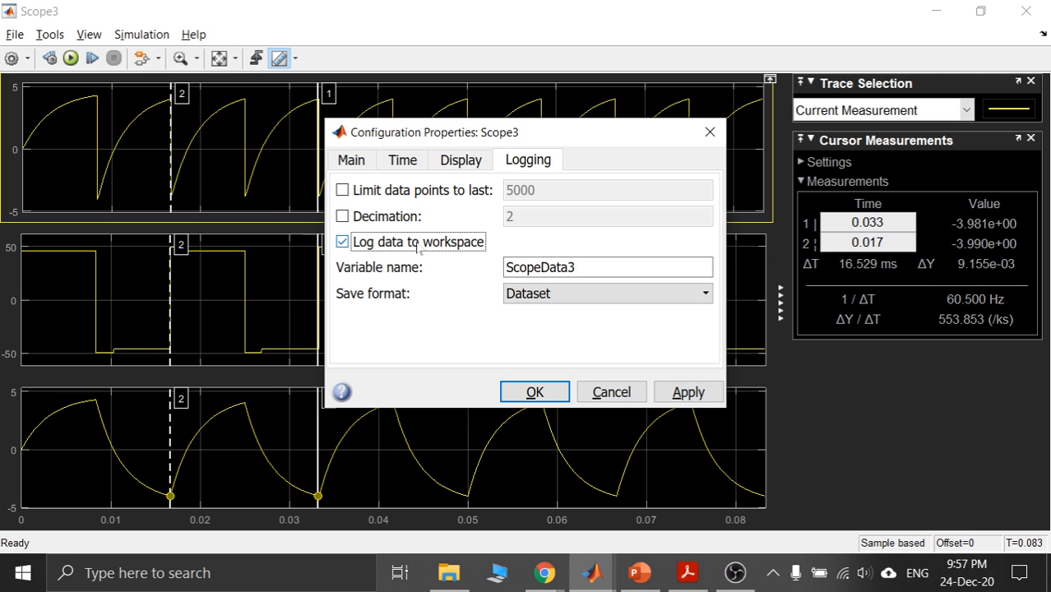
key(Tab)
click(605, 294)
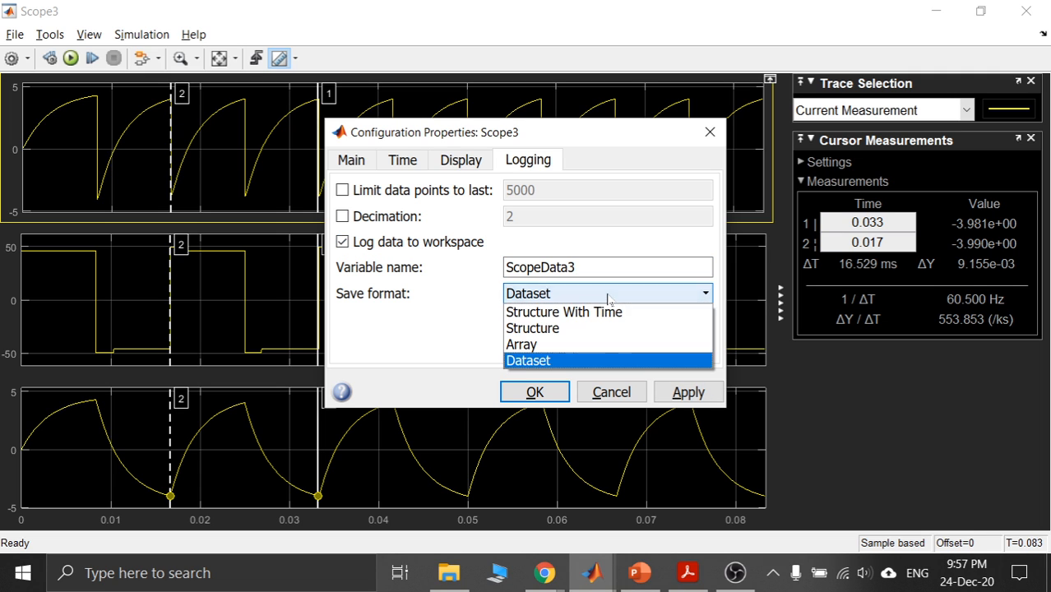
click(604, 312)
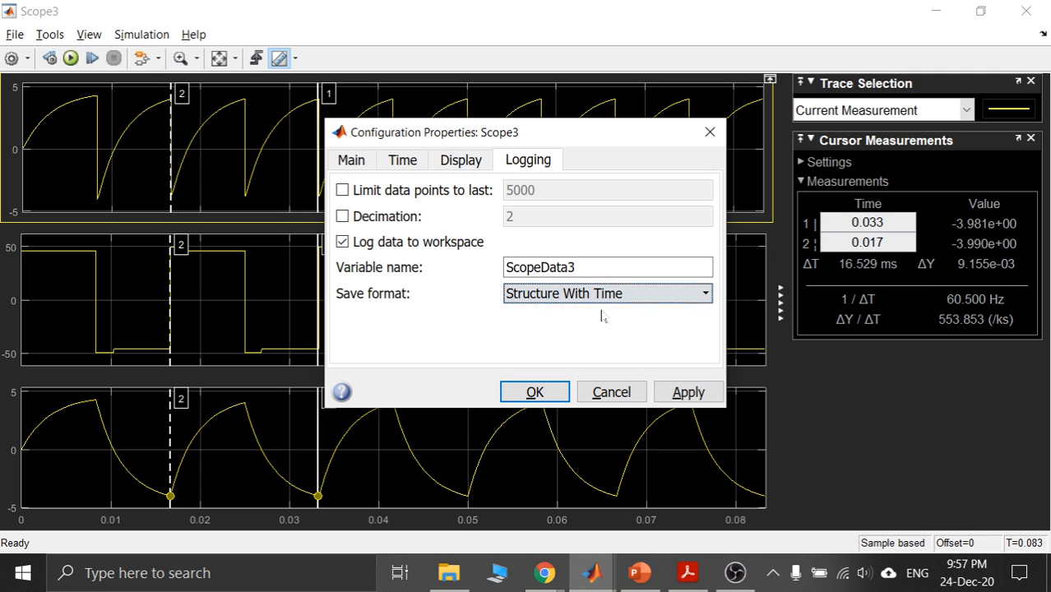
click(690, 393)
click(535, 392)
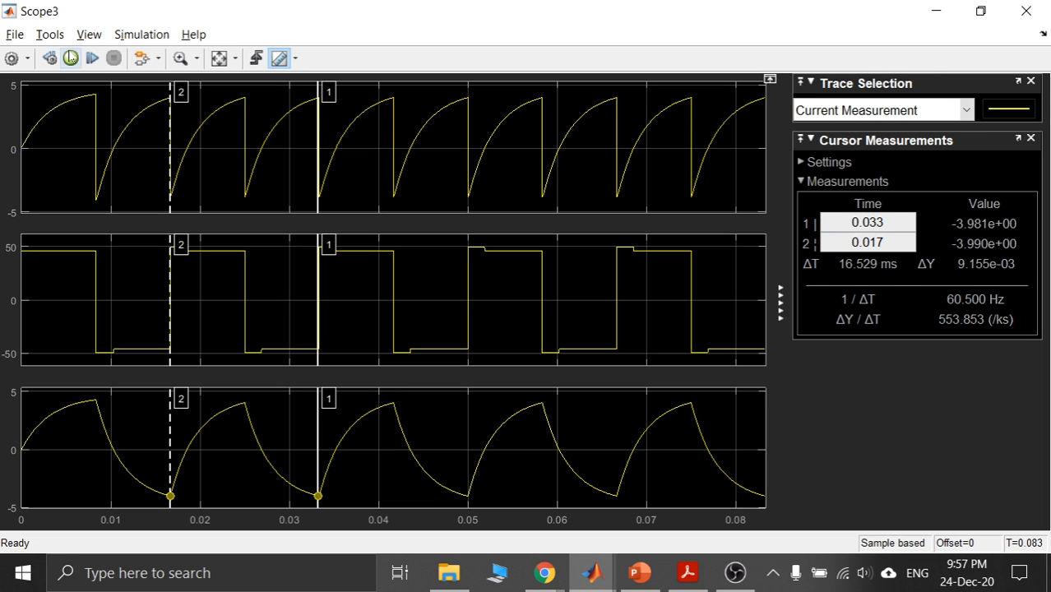
Inspect the tout variable in the MATLAB workspace and return to Scope3.
click(592, 573)
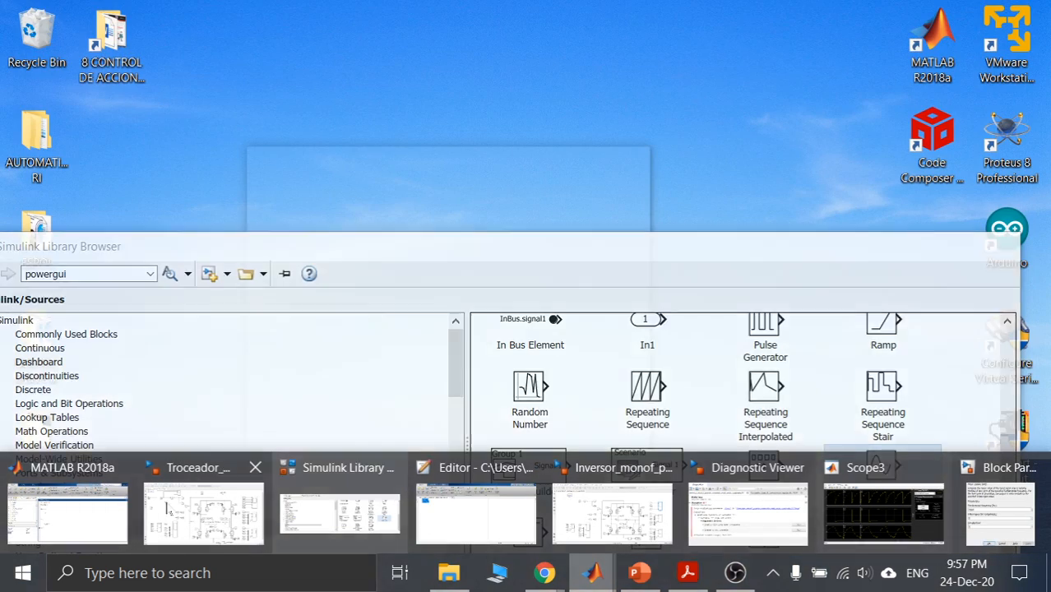
click(123, 503)
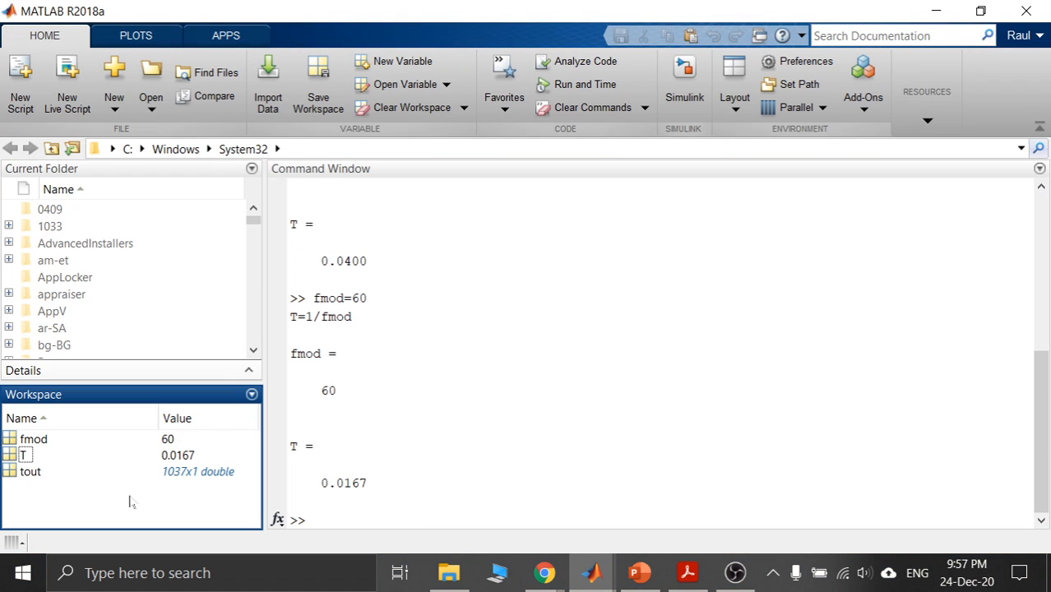
click(41, 475)
double_click(33, 479)
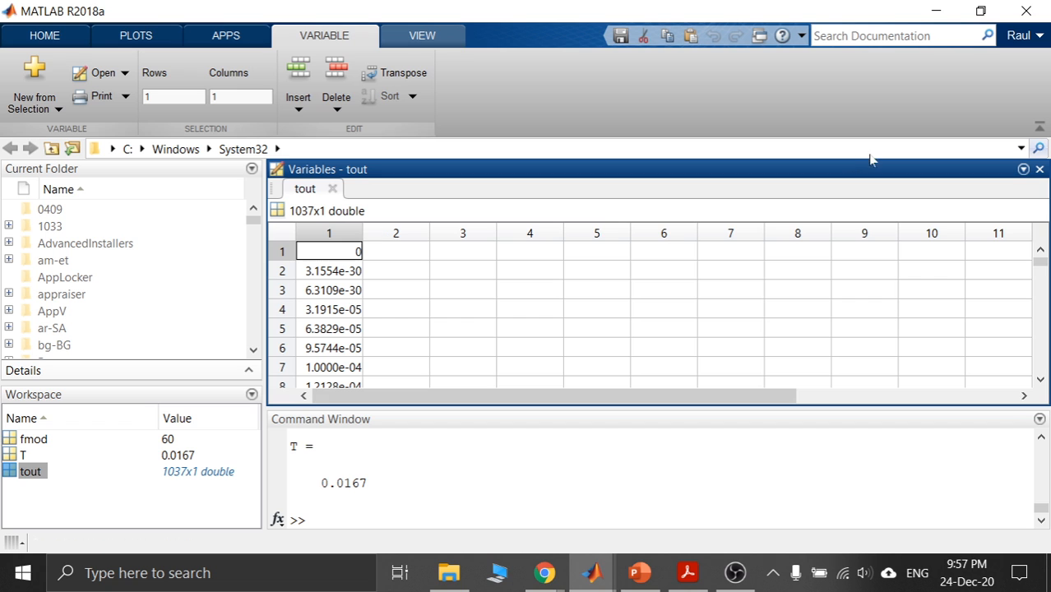
click(935, 11)
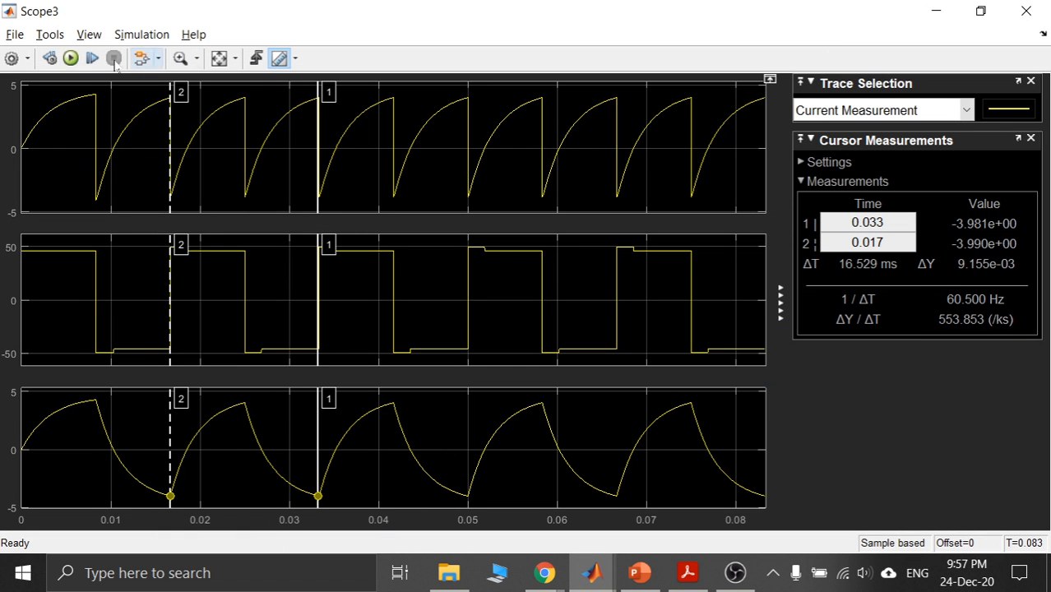
Rerun the simulation to log the scope data, and open the ScopeData3 structure in the MATLAB workspace with a wider field column.
click(72, 66)
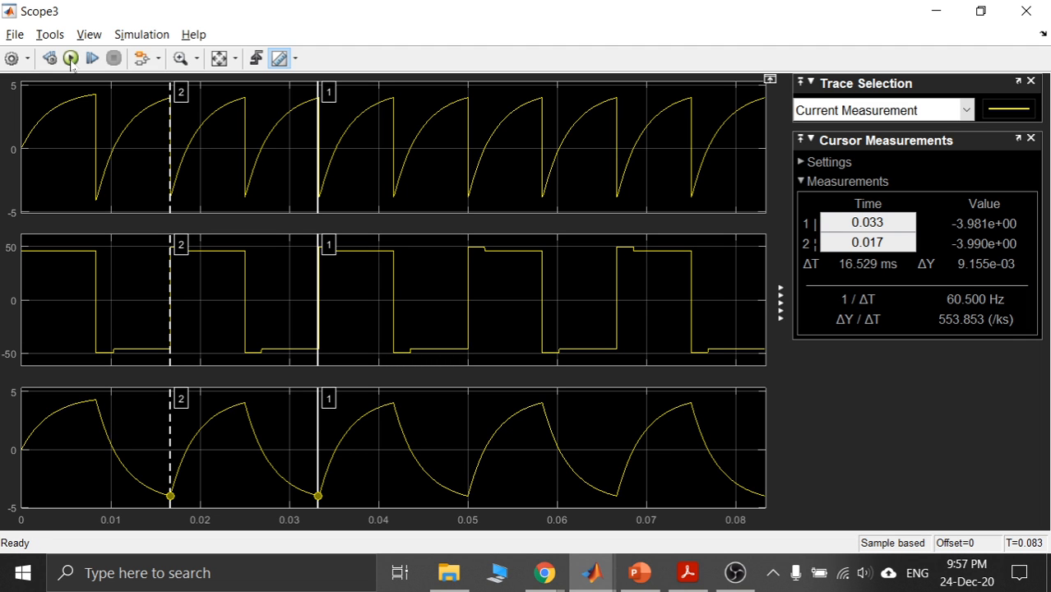
click(934, 10)
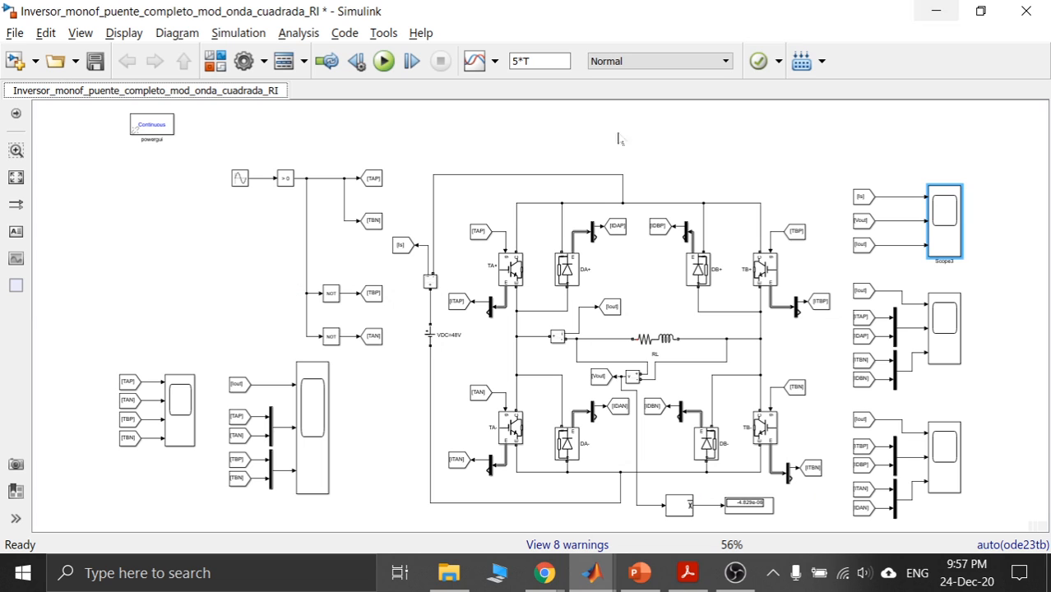
click(625, 120)
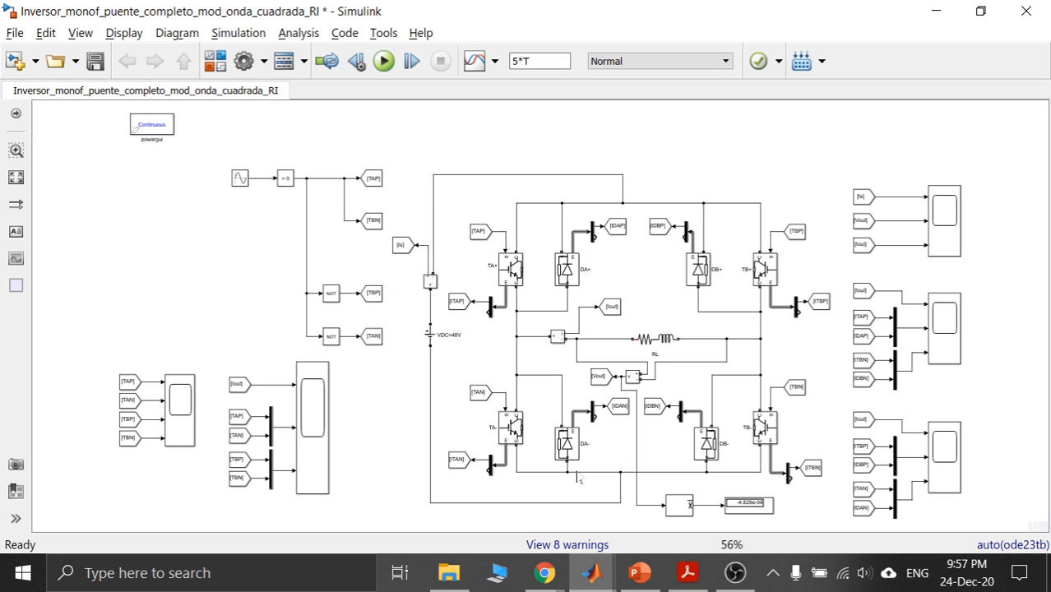
click(596, 582)
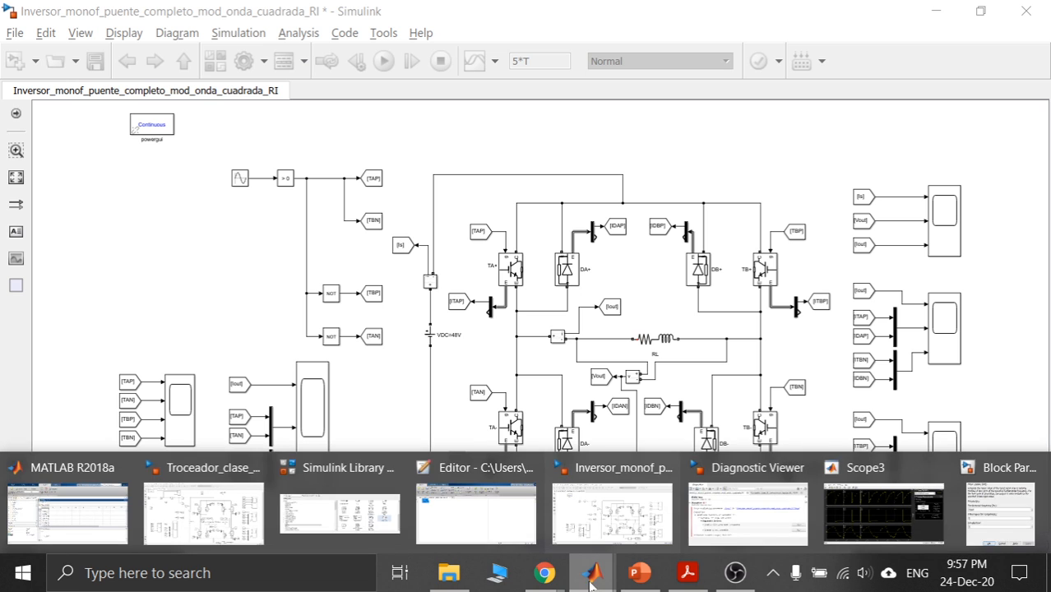
click(97, 505)
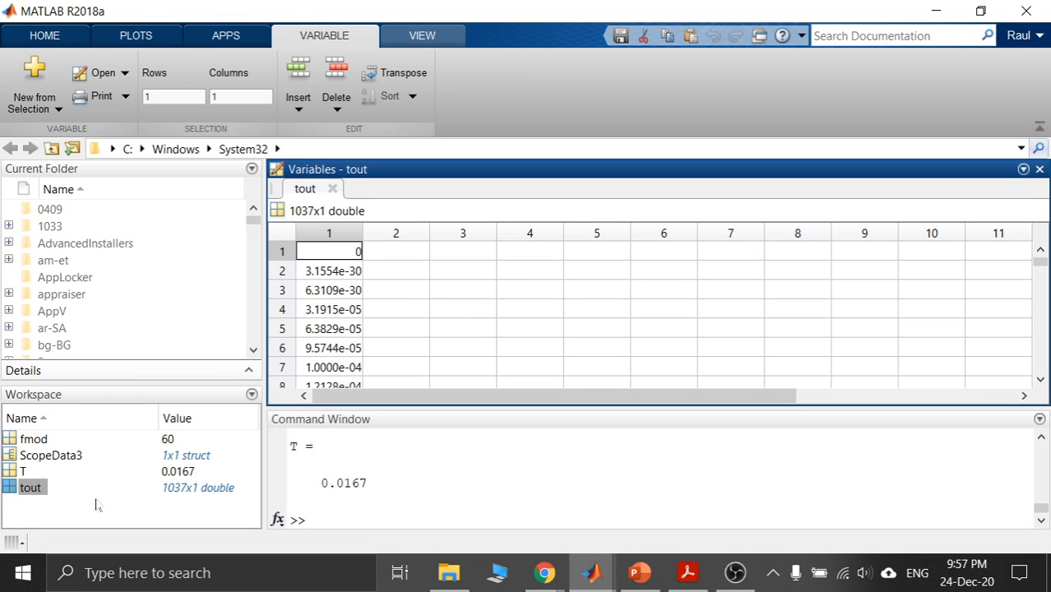
click(66, 459)
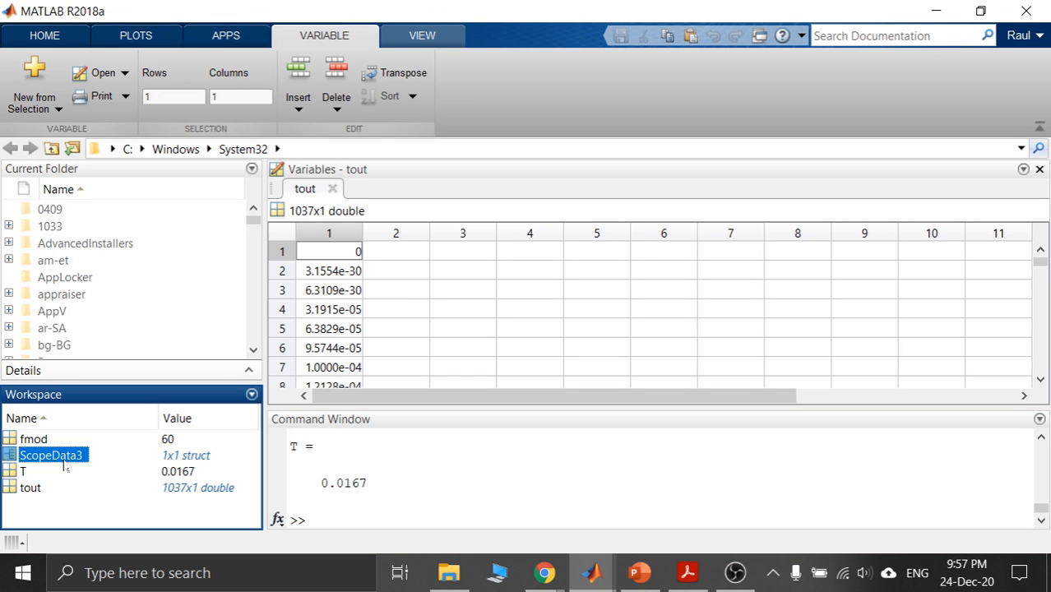
double_click(65, 464)
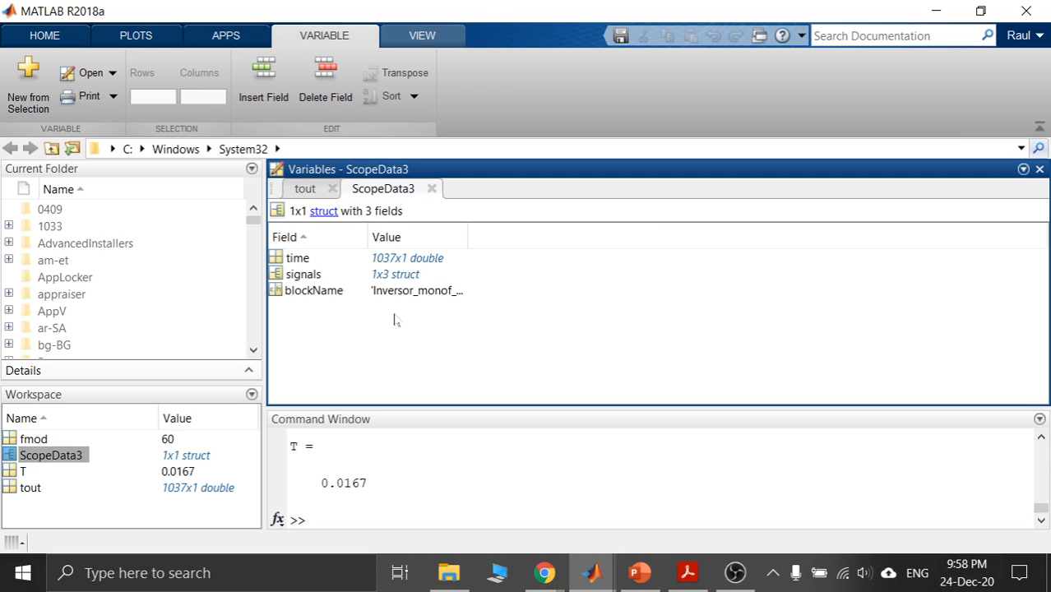
drag(369, 237, 389, 236)
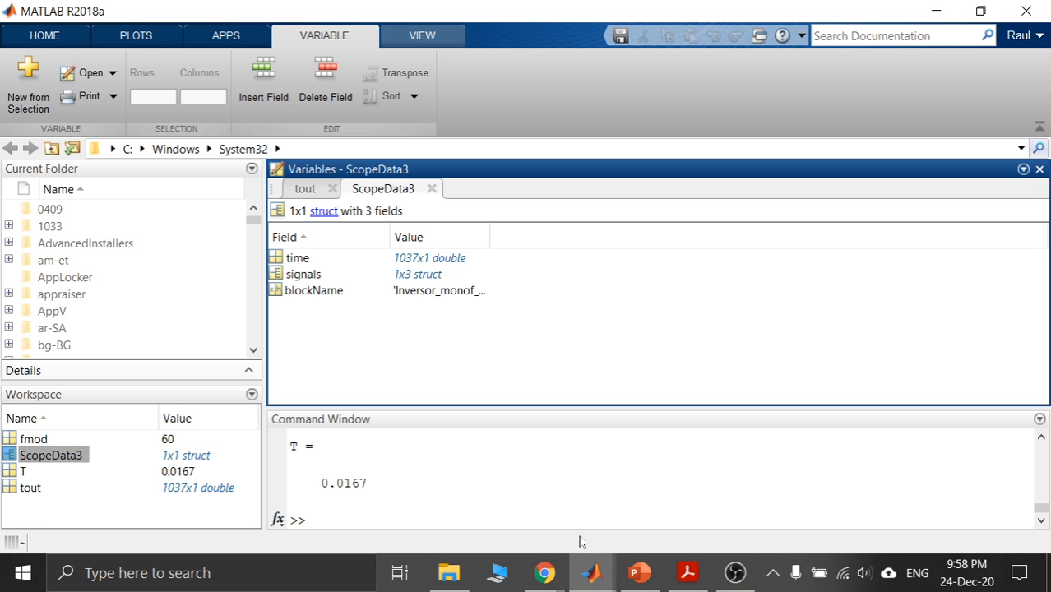
Return to the inverter model and open powergui's FFT Analysis tool in a maximized window.
mouse_move(598, 583)
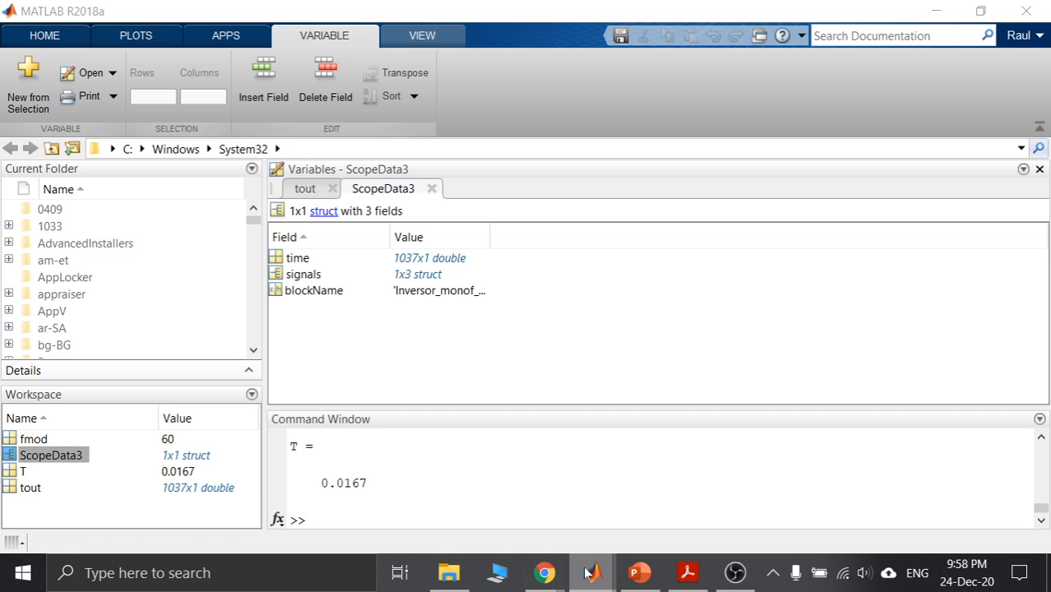
click(612, 505)
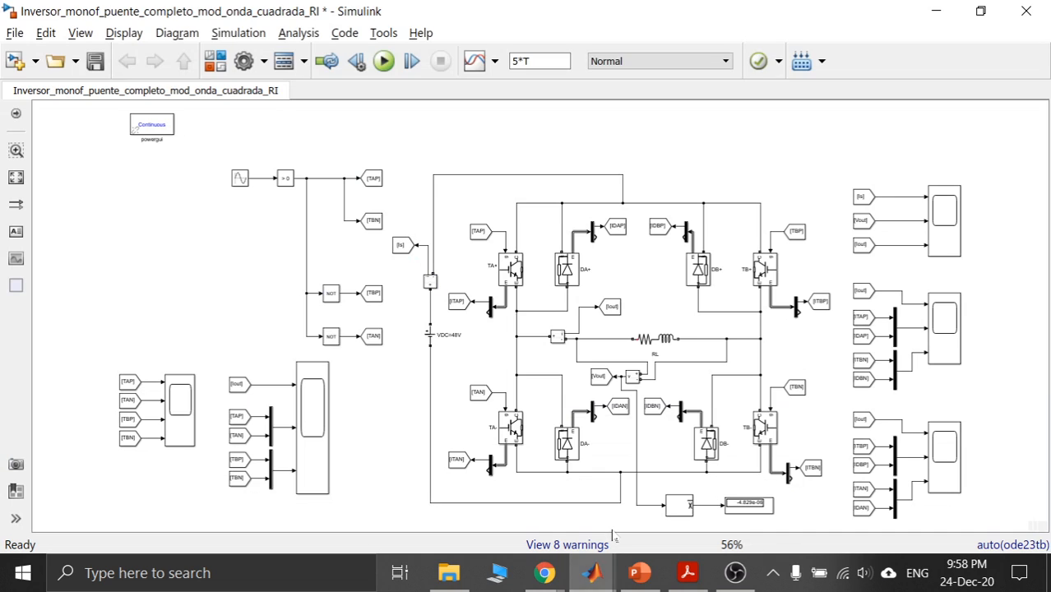
click(162, 132)
double_click(162, 131)
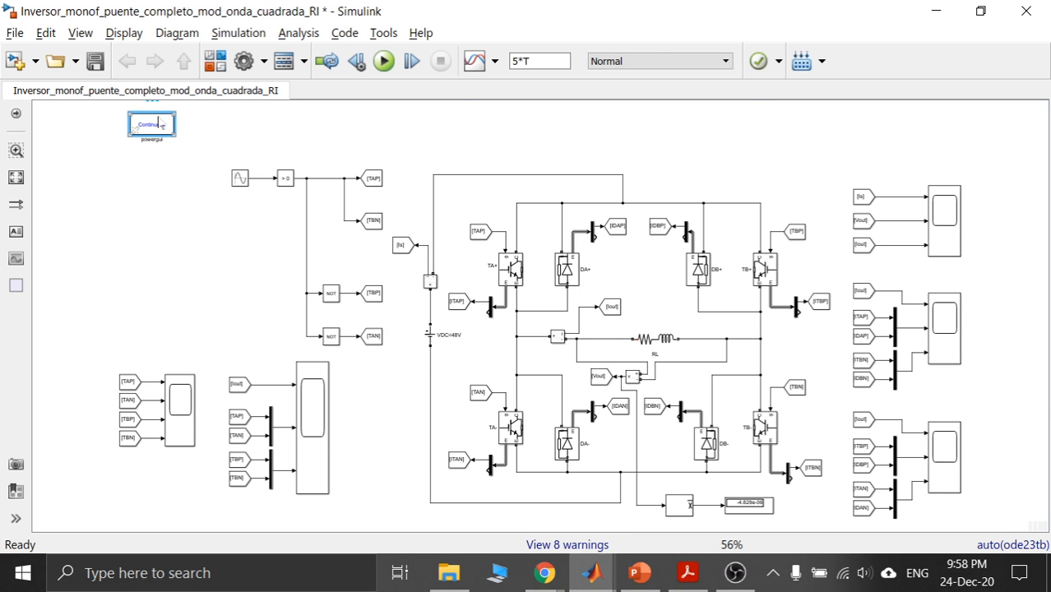
click(274, 95)
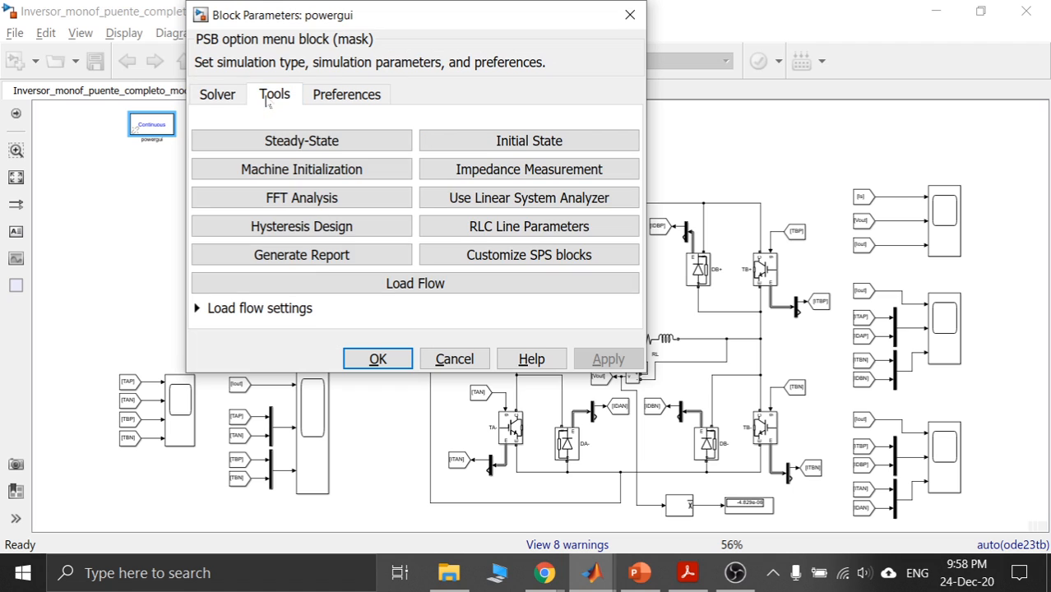
click(337, 206)
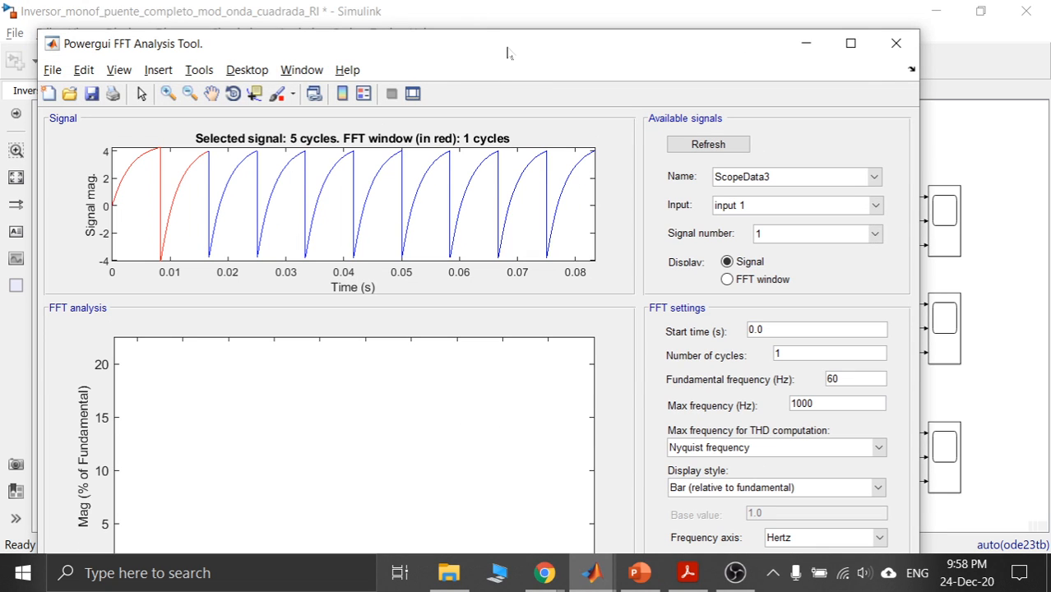
double_click(508, 52)
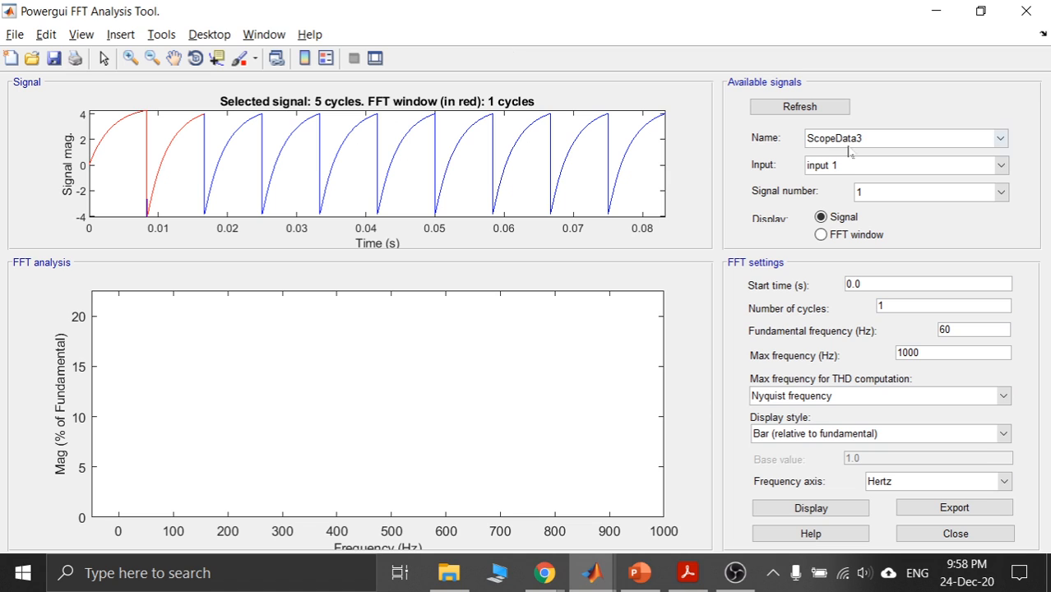
Preview the ScopeData3 signals of input 3 and input 2 in the FFT tool, and reselect input 1.
click(874, 139)
click(870, 152)
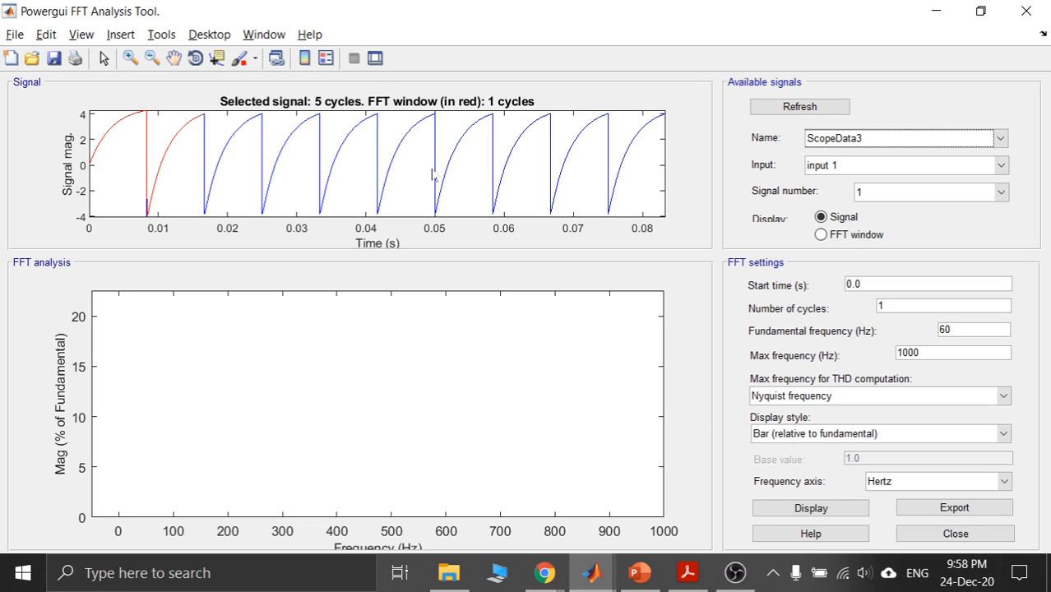
click(1000, 167)
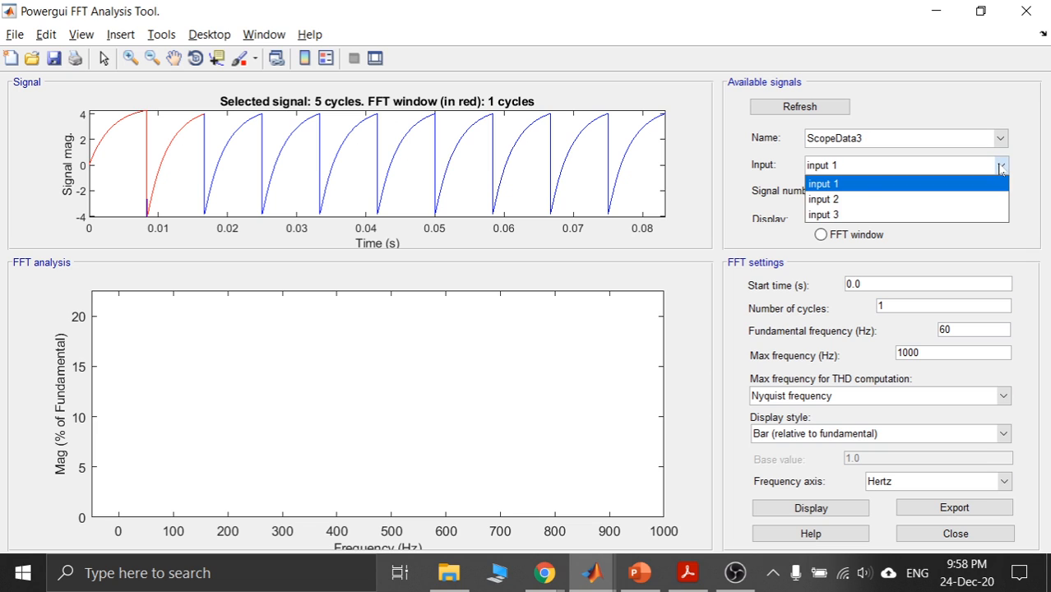
click(1001, 169)
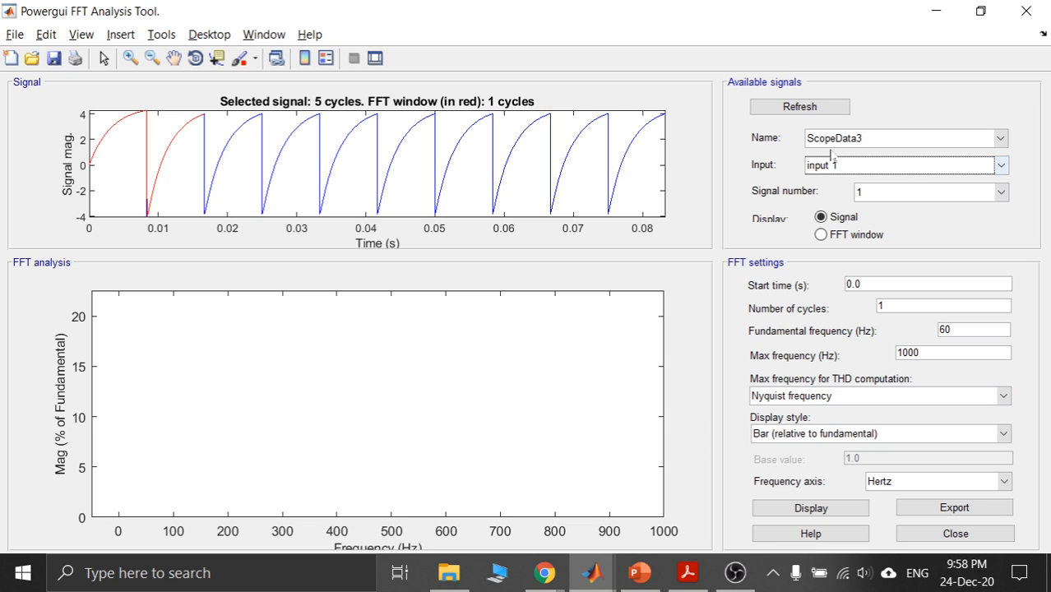
click(892, 168)
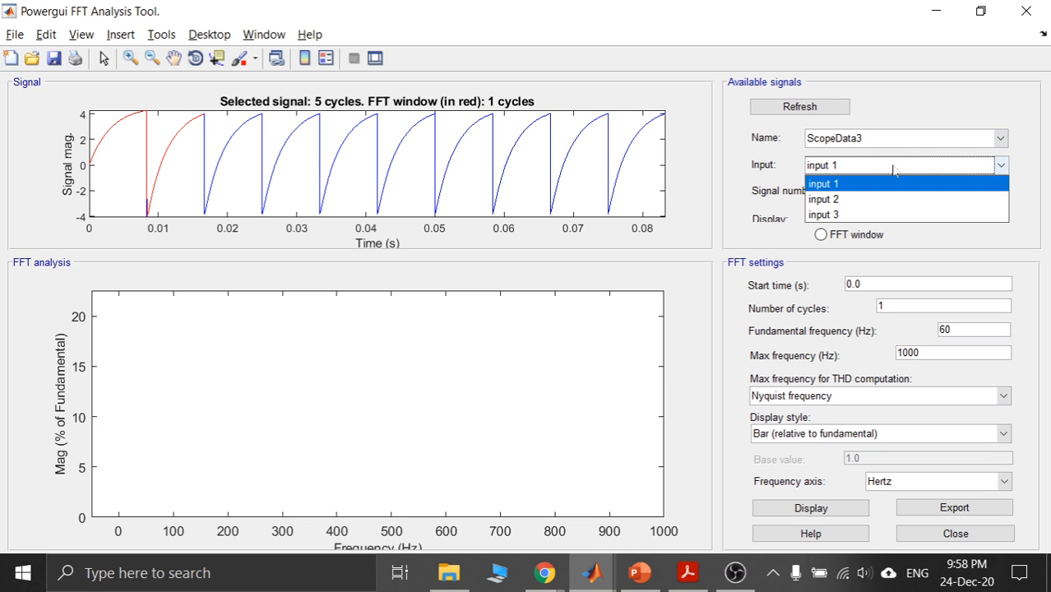
click(885, 216)
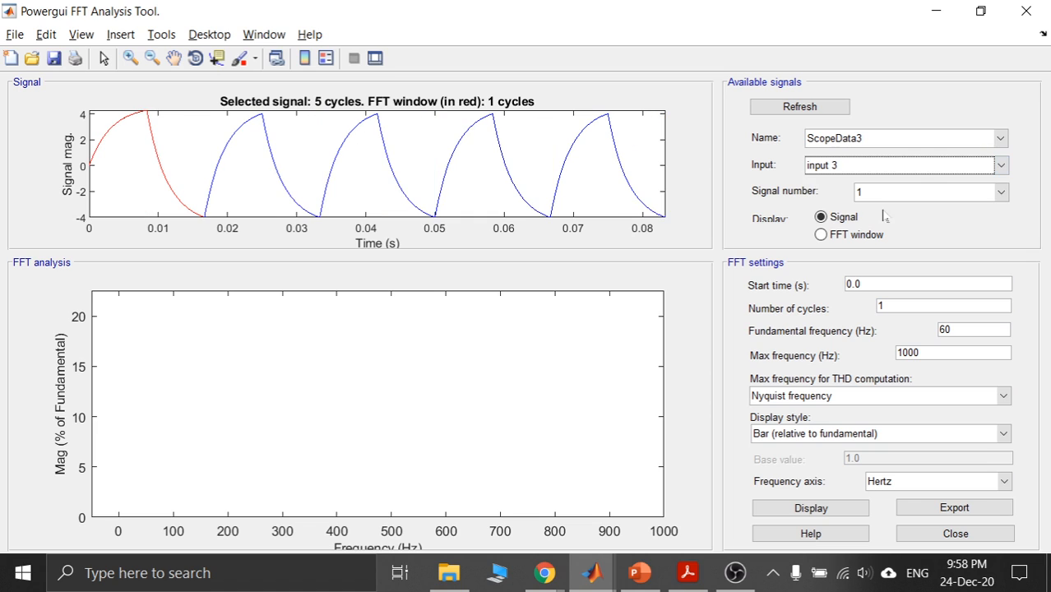
click(857, 169)
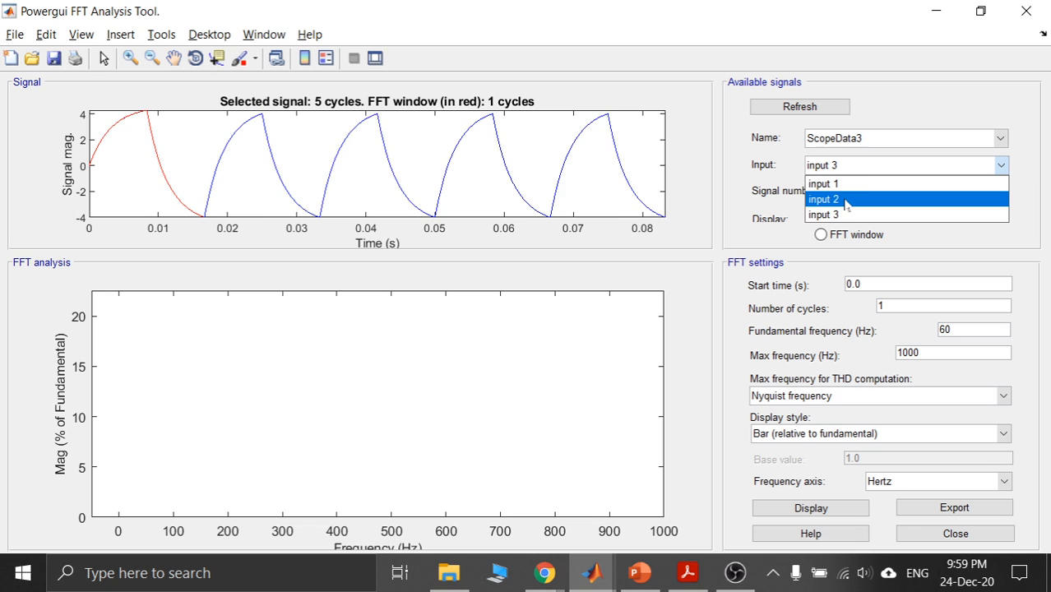
click(846, 201)
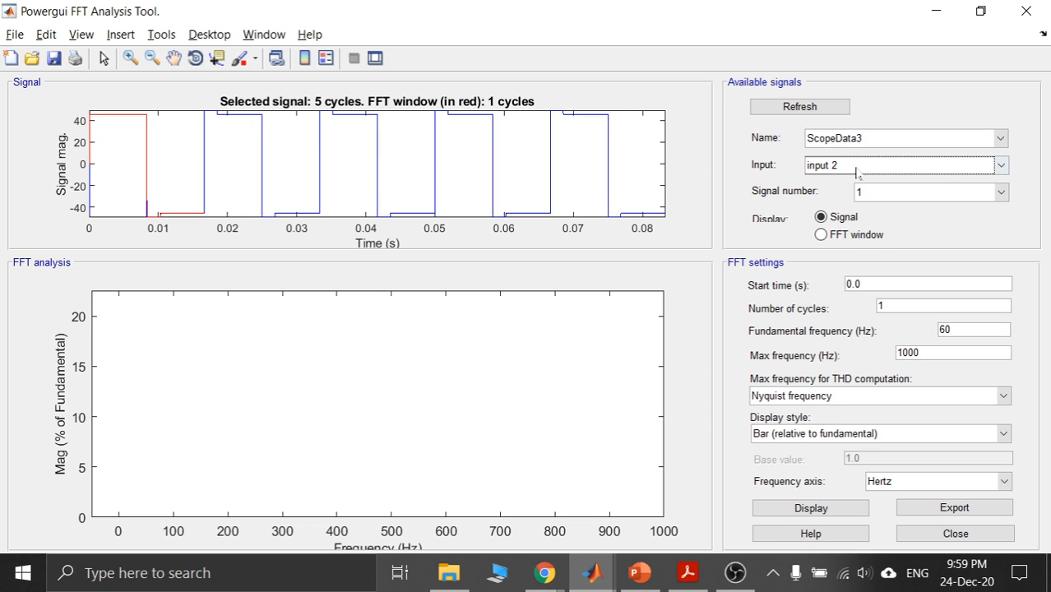
click(861, 167)
click(852, 186)
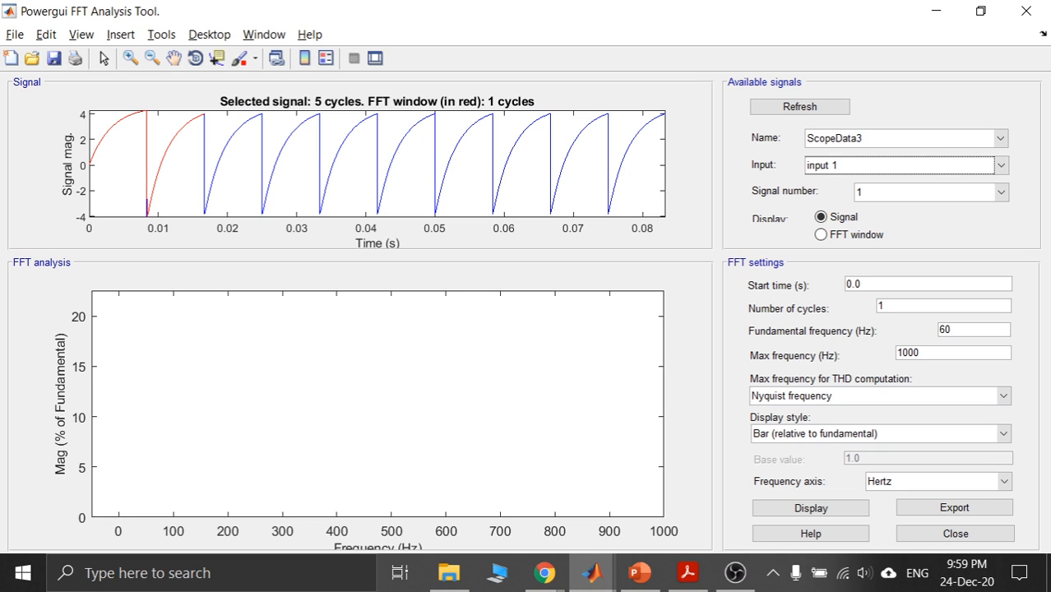
Return from the FFT tool to the inverter model and open Scope3.
drag(862, 284, 788, 284)
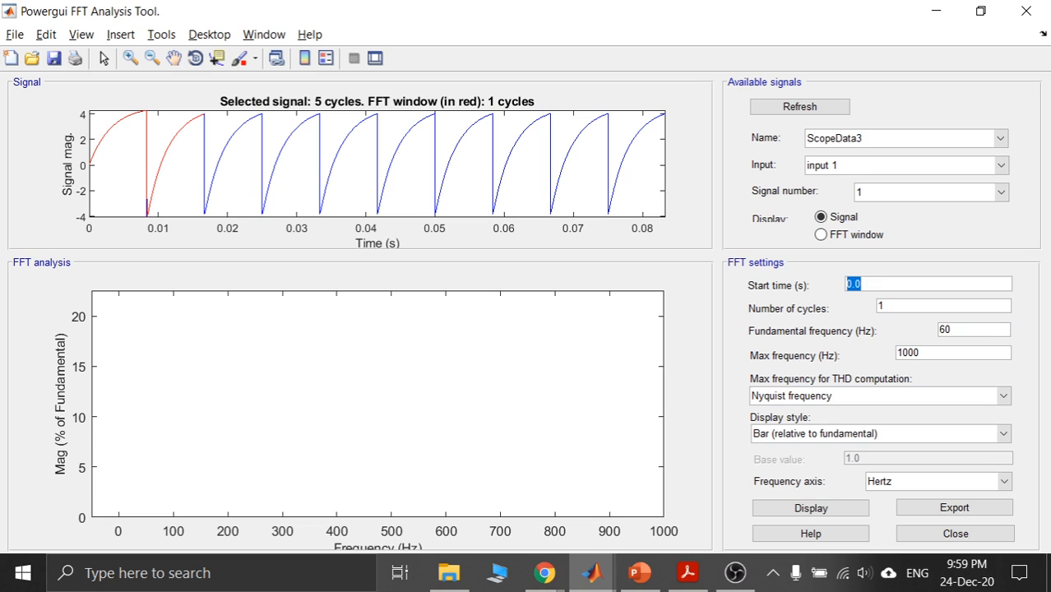
click(947, 329)
double_click(946, 329)
click(938, 11)
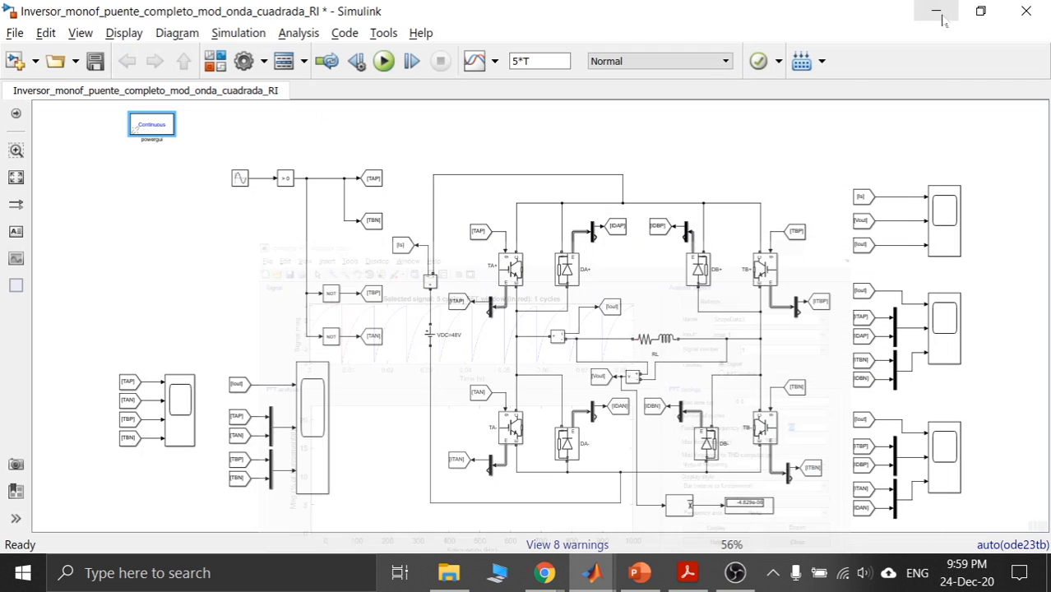
click(944, 216)
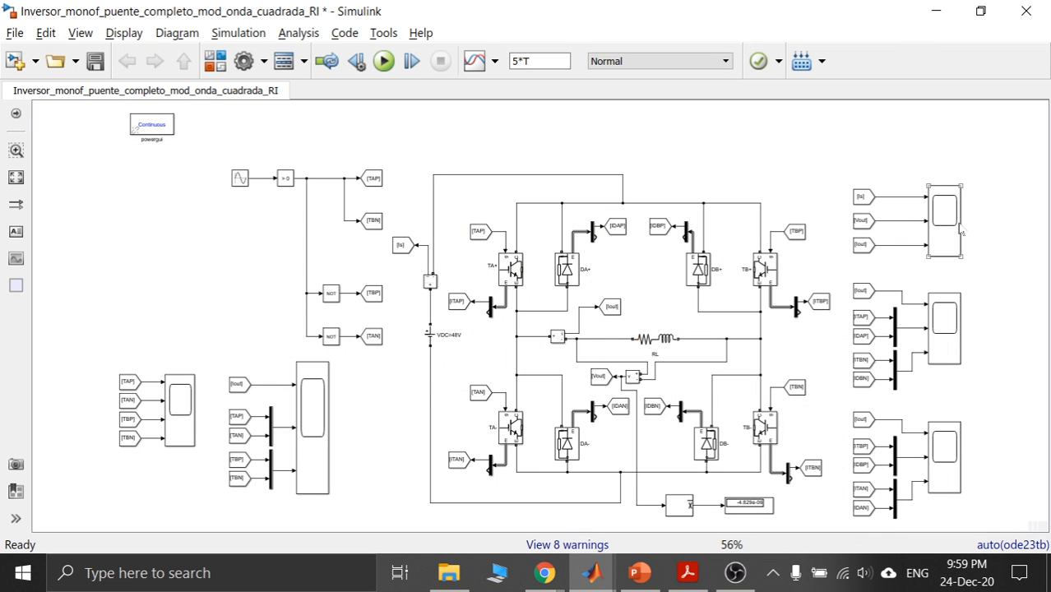
double_click(961, 232)
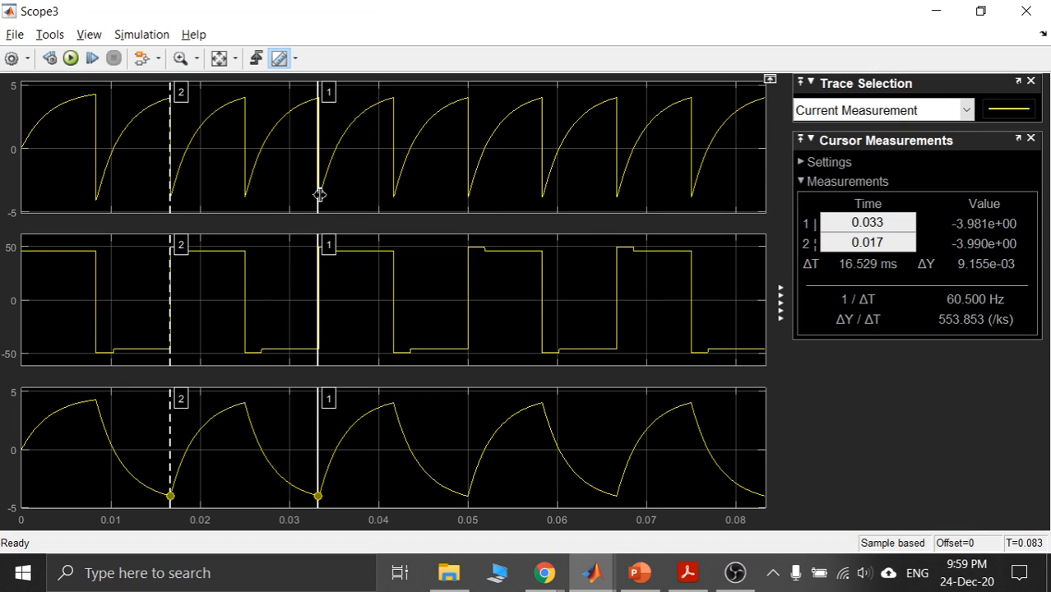
Measure the source current's period in Scope3 by placing the cursors exactly on two consecutive waveform drops, and restore the full view.
drag(321, 197, 245, 188)
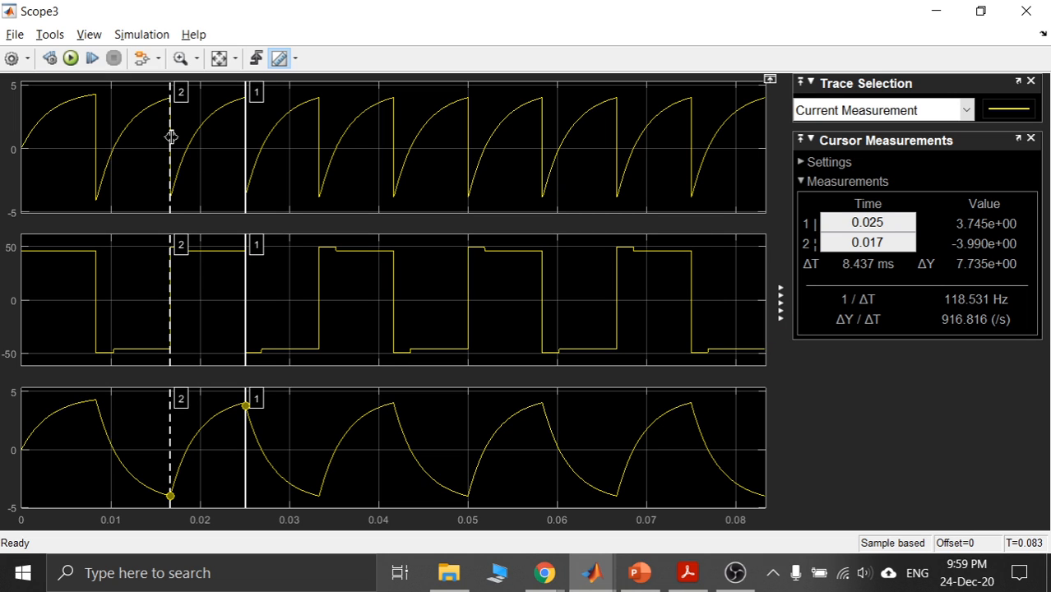
drag(170, 137, 170, 137)
click(180, 57)
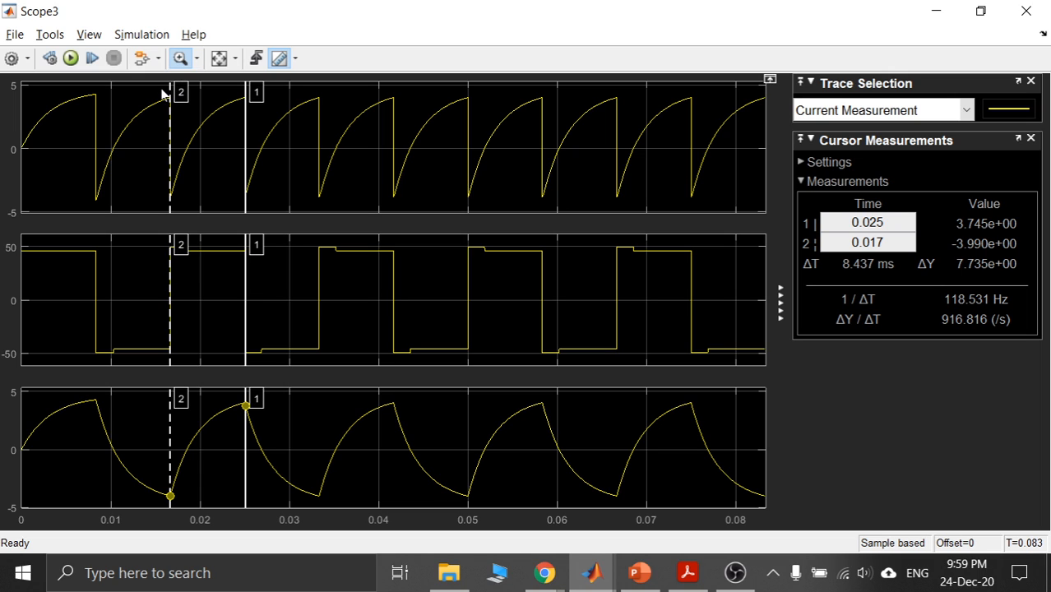
drag(165, 88, 259, 207)
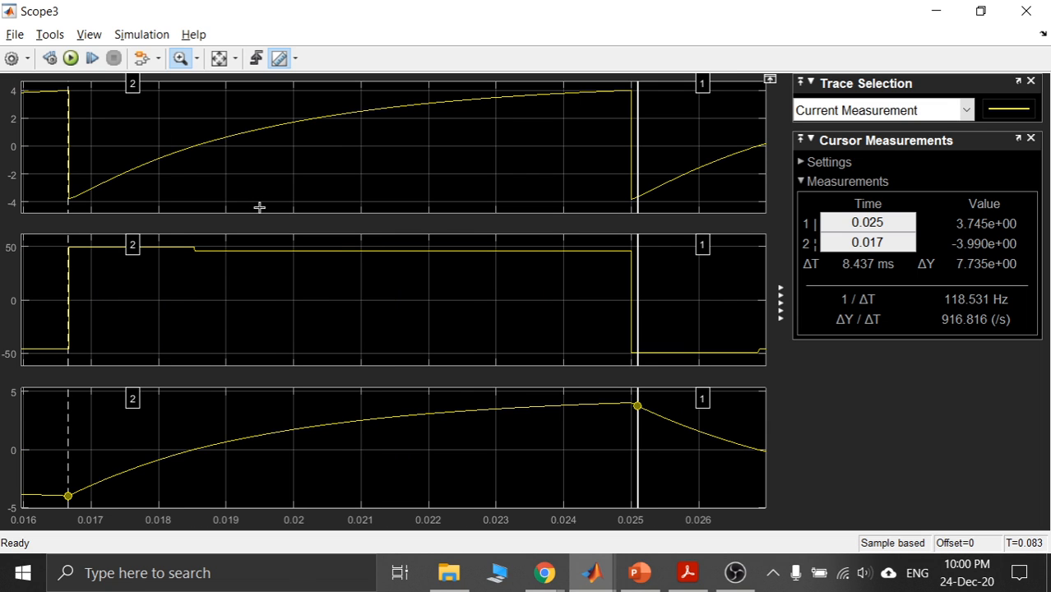
click(181, 58)
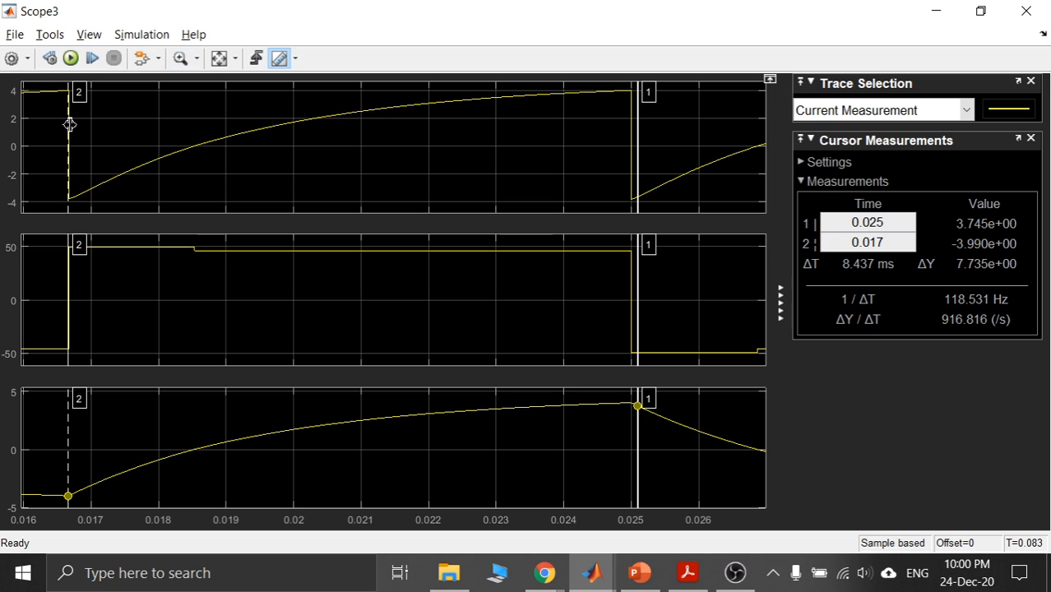
drag(70, 124, 68, 122)
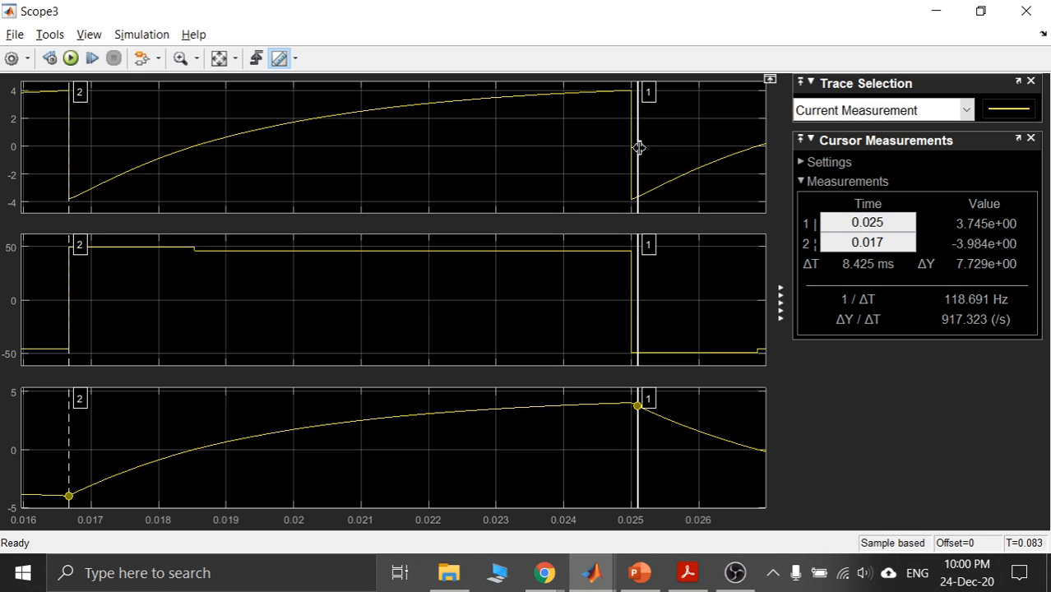
drag(639, 147, 633, 149)
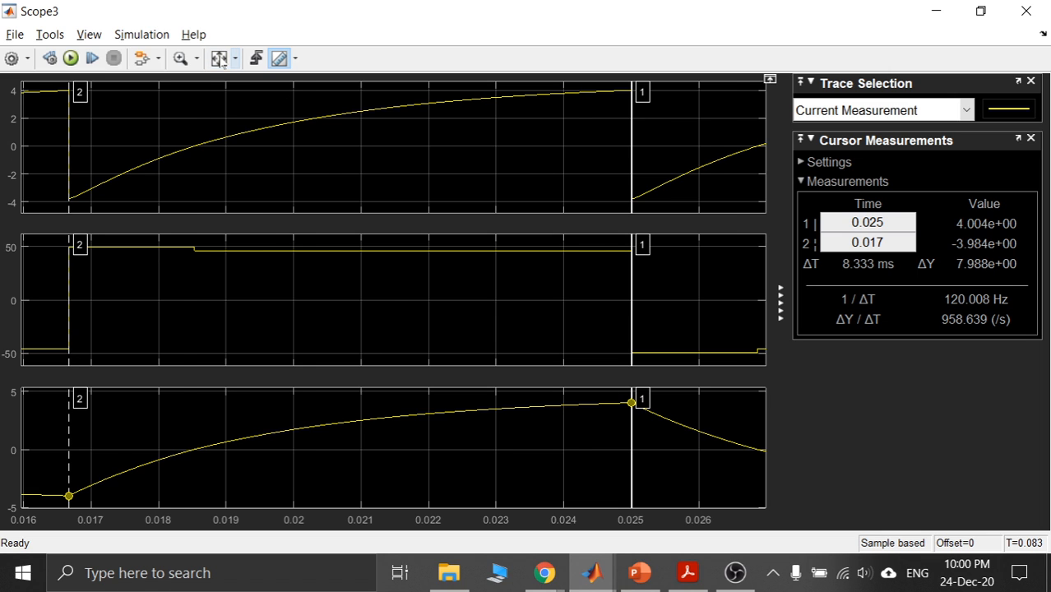
click(218, 59)
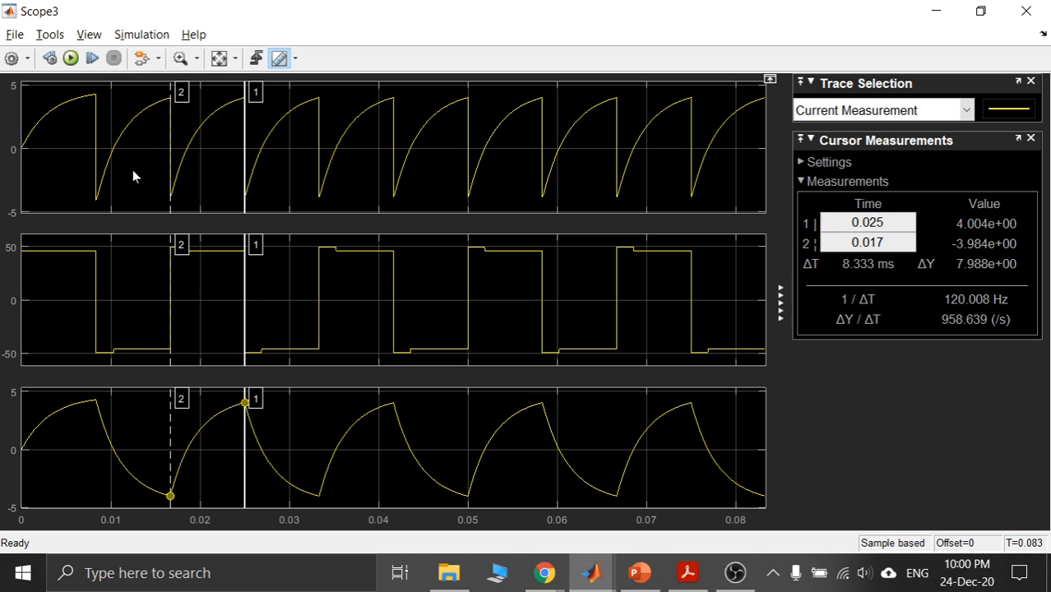
Reopen powergui's FFT Analysis tool from the inverter model and set the fundamental frequency to 120 Hz.
click(936, 16)
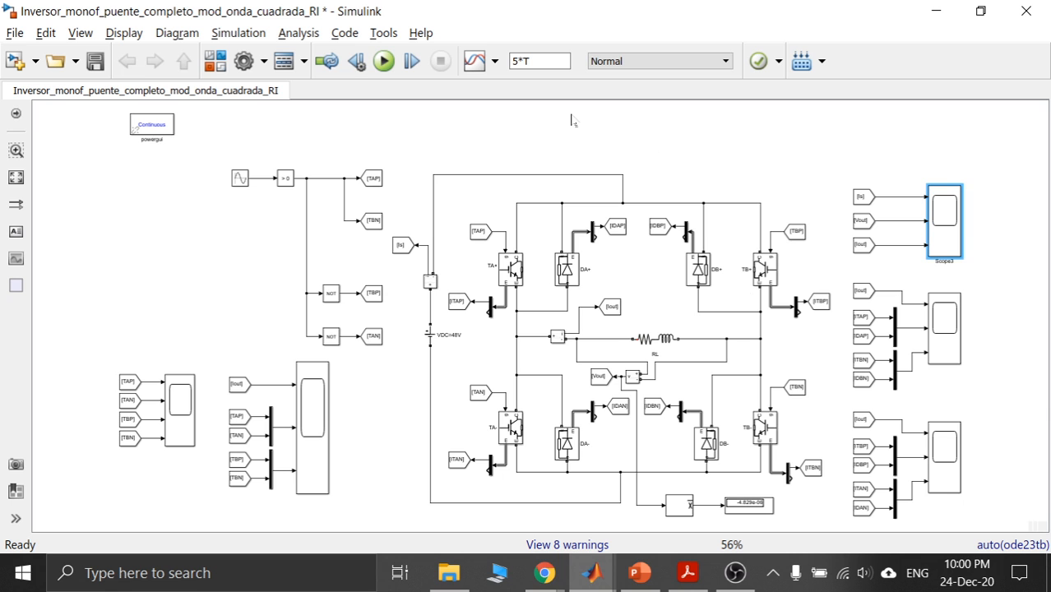
double_click(147, 130)
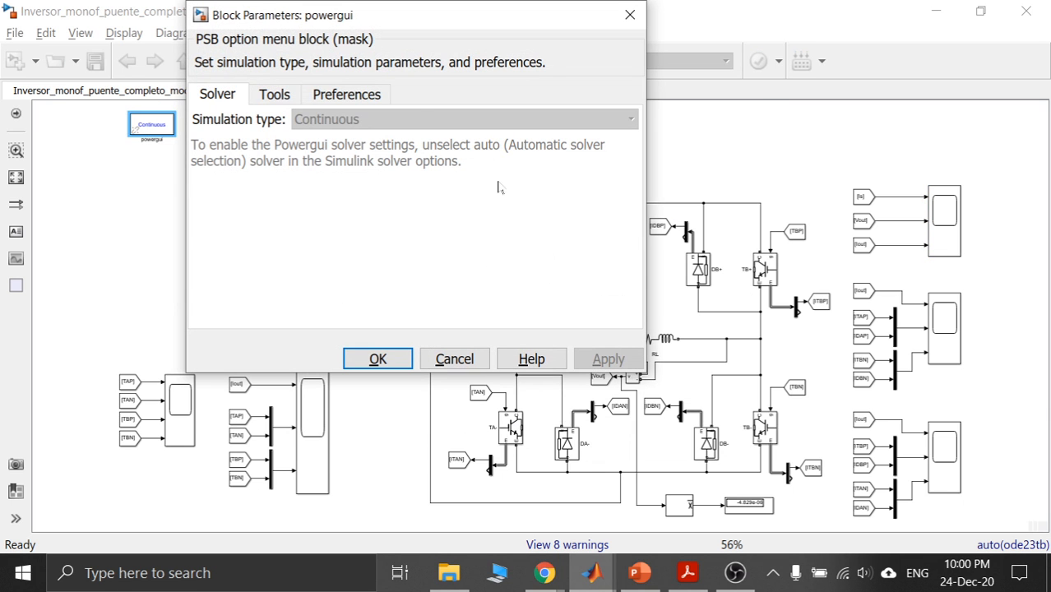
click(281, 96)
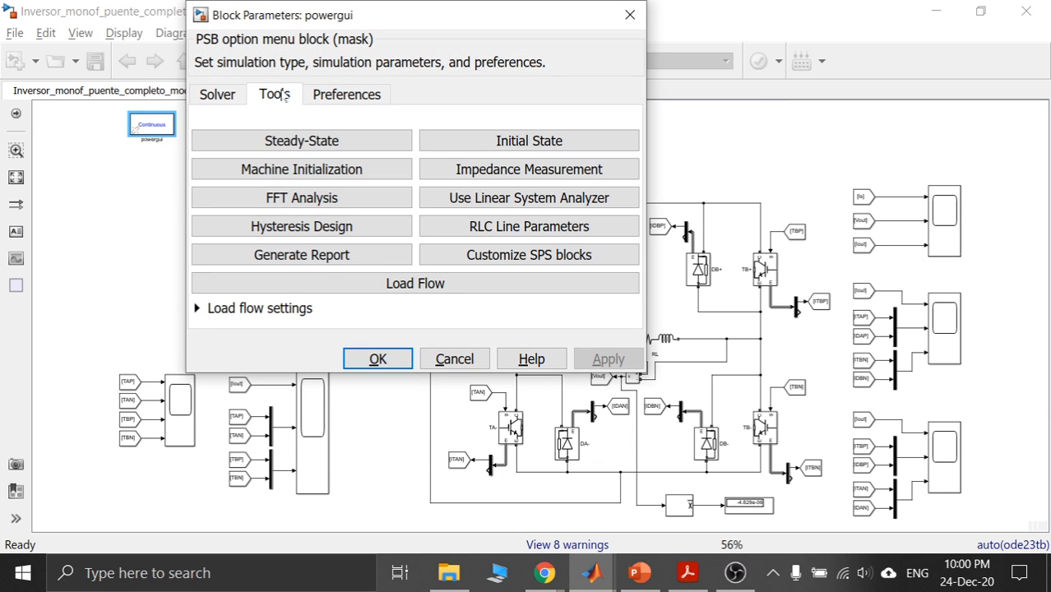
click(315, 200)
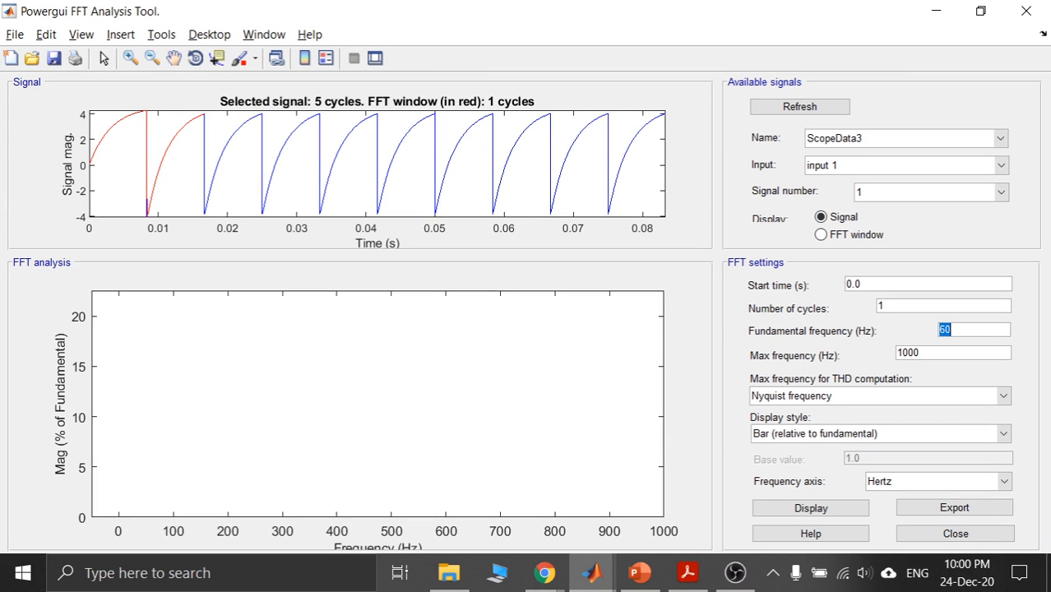
text(120)
click(919, 353)
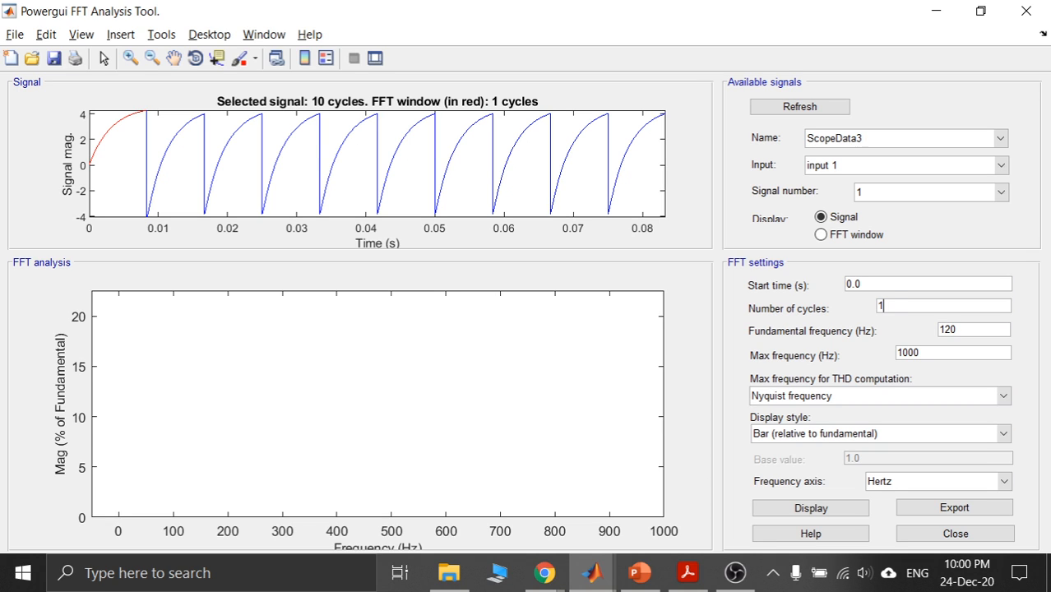
Set the FFT start time to 1/60 s and the number of cycles to 6.
drag(887, 306, 866, 306)
text(1)
double_click(858, 283)
click(861, 284)
drag(861, 283, 780, 292)
text(1/60)
click(884, 306)
double_click(863, 283)
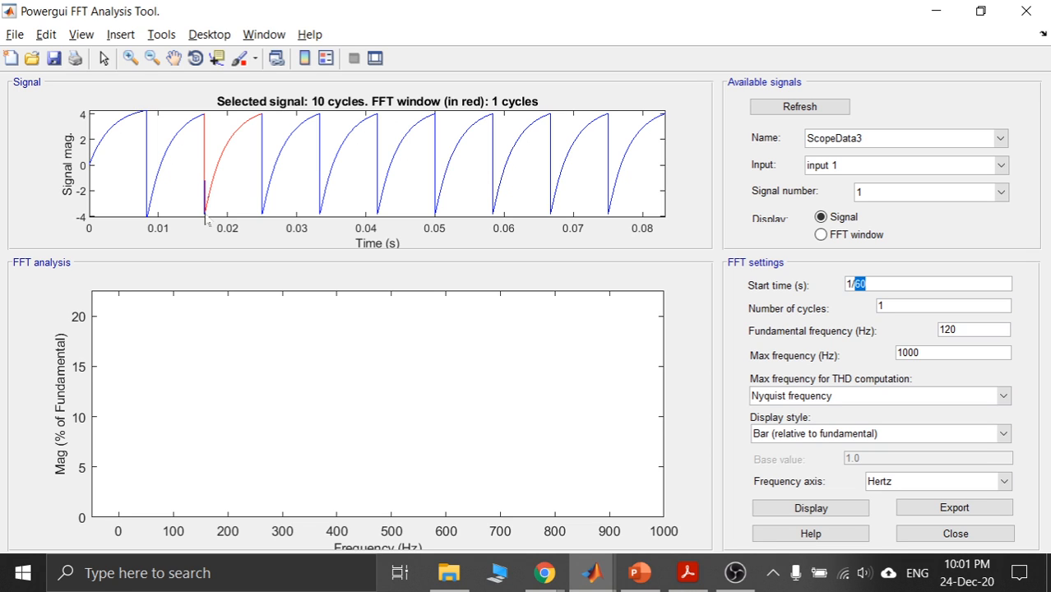
drag(865, 284, 876, 306)
text(6)
click(958, 329)
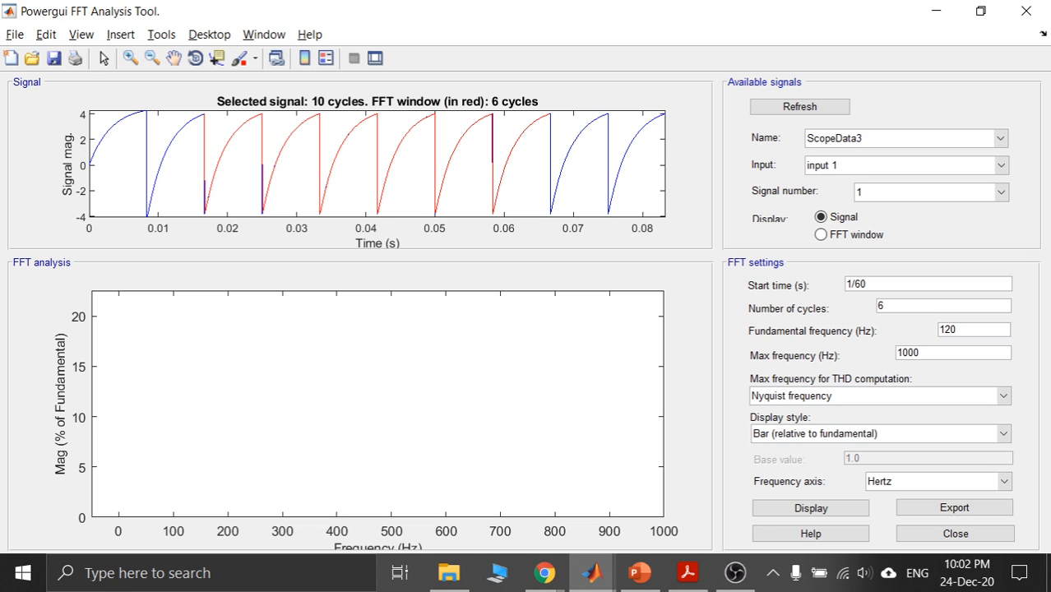
Set the maximum frequency to 1000 Hz and keep Nyquist frequency as the limit for the THD computation.
drag(919, 352, 895, 353)
text(1000)
click(829, 401)
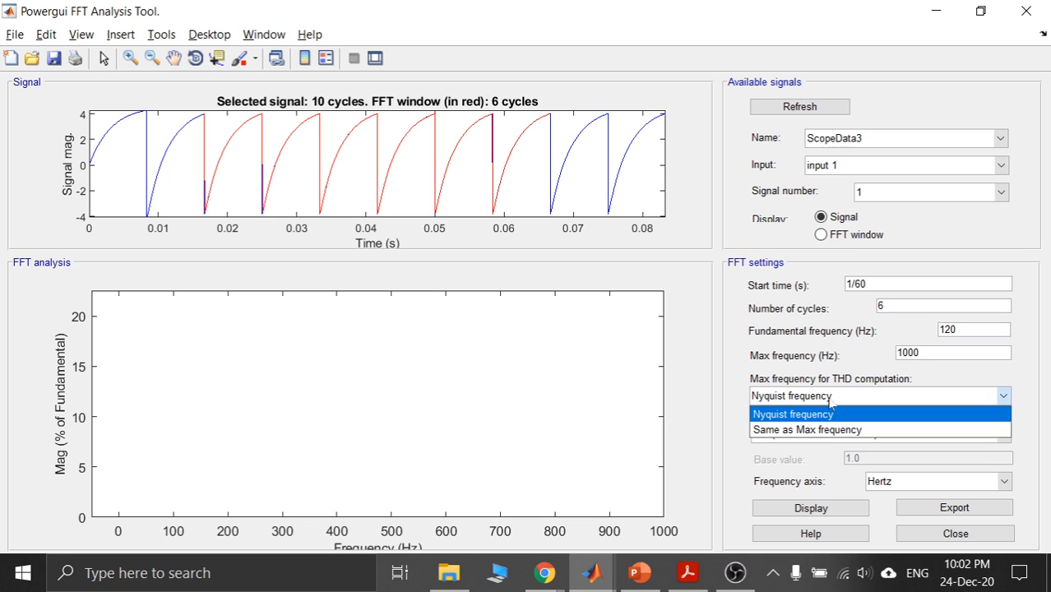
click(829, 401)
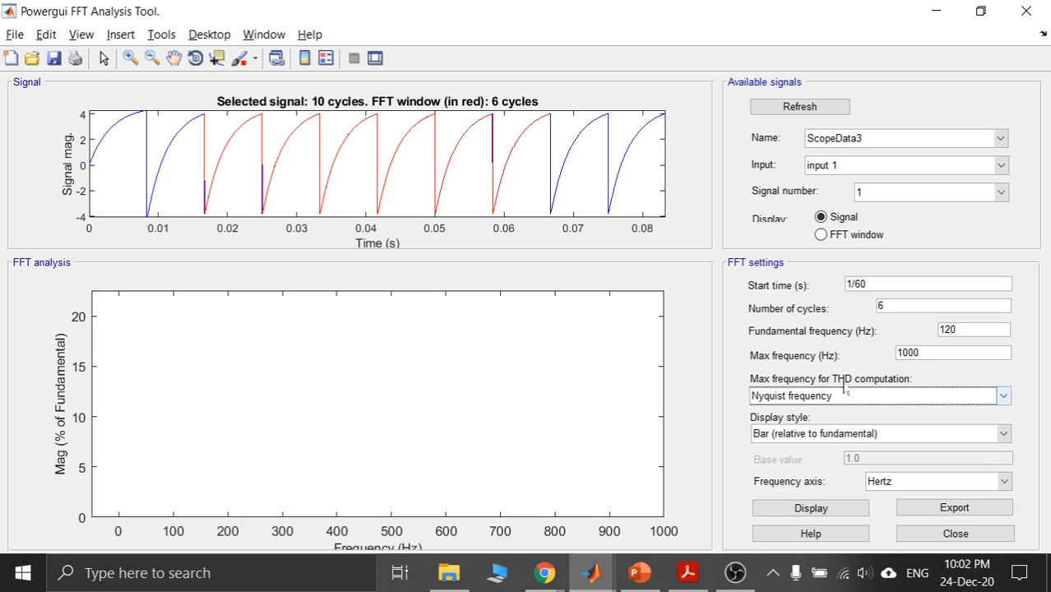
Set the display style to List (relative to fundamental) and display the FFT results for input 1.
click(874, 434)
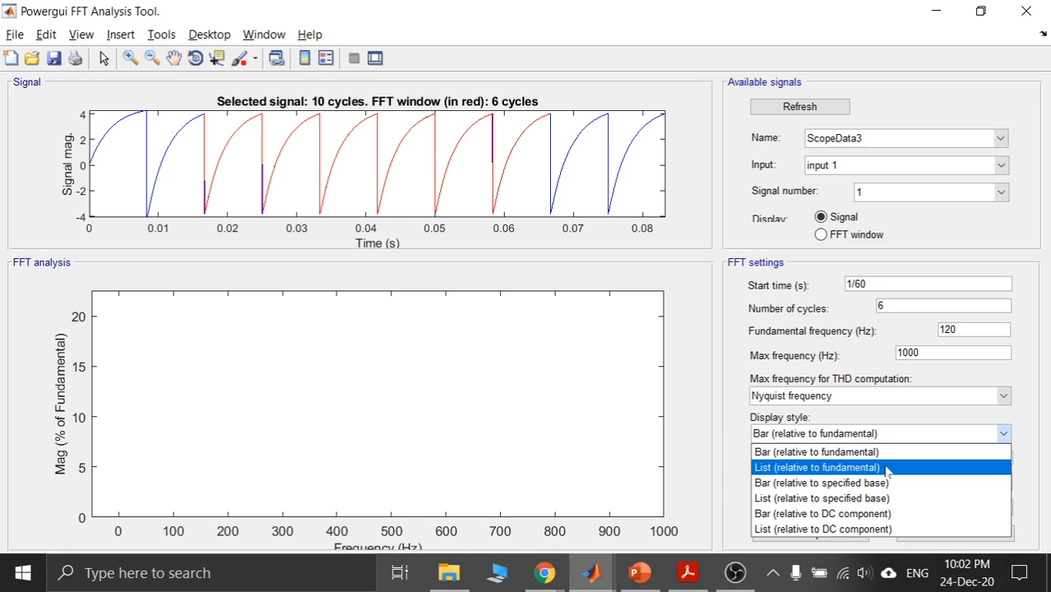
click(887, 470)
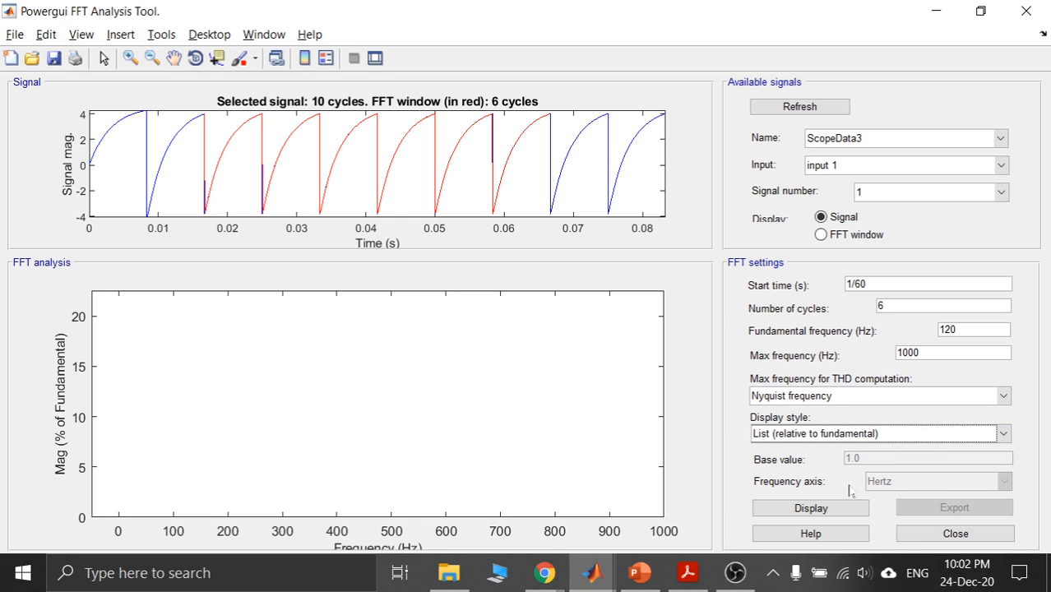
click(834, 509)
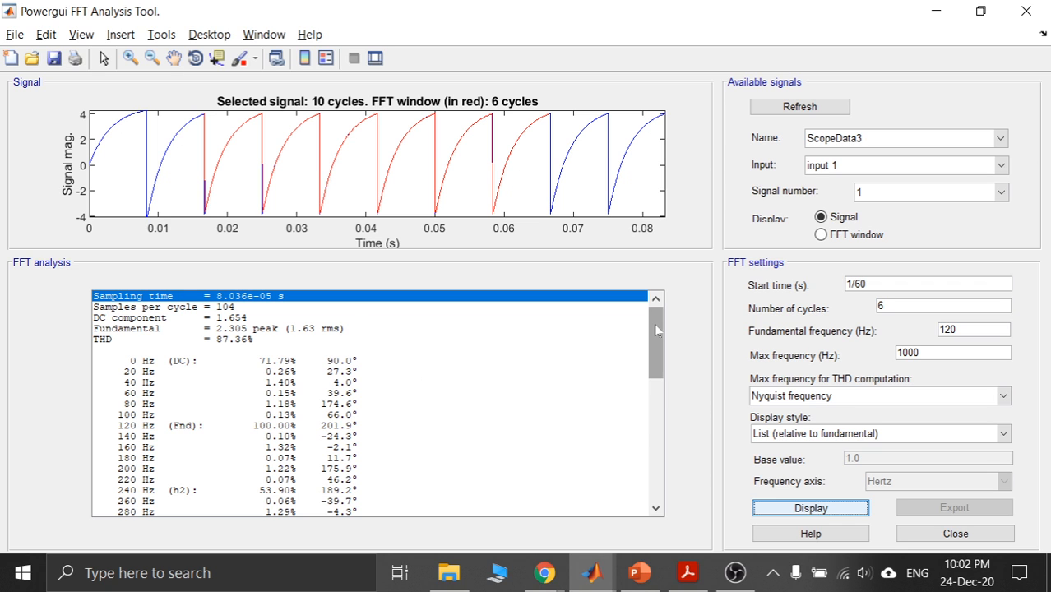
Examine the FFT list's summary and its harmonic rows from the 120 Hz fundamental through the fifth harmonic.
mouse_move(655, 330)
mouse_down()
mouse_move(657, 492)
mouse_move(663, 321)
mouse_up()
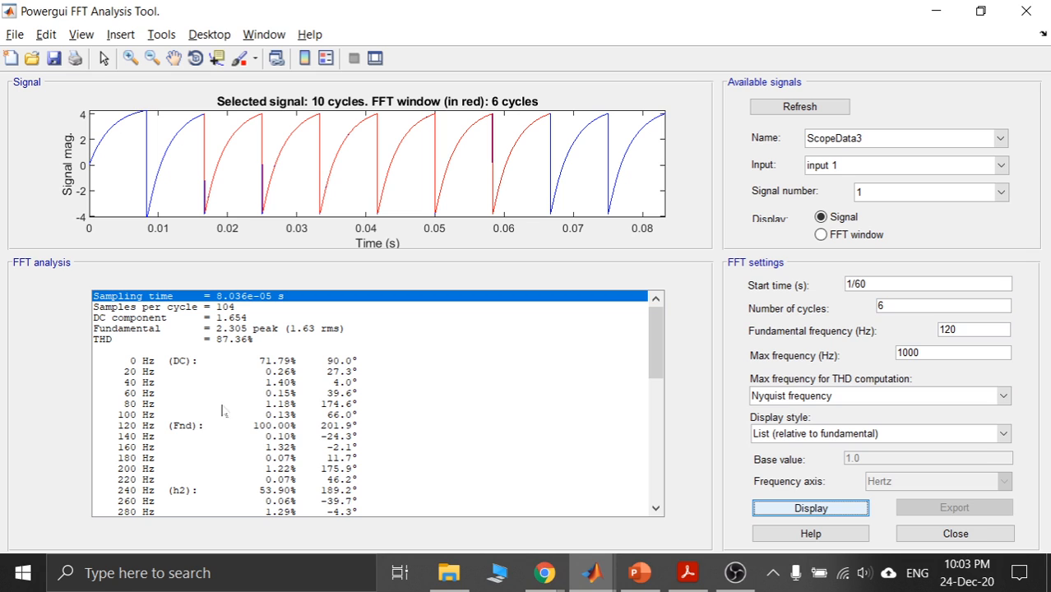
click(184, 428)
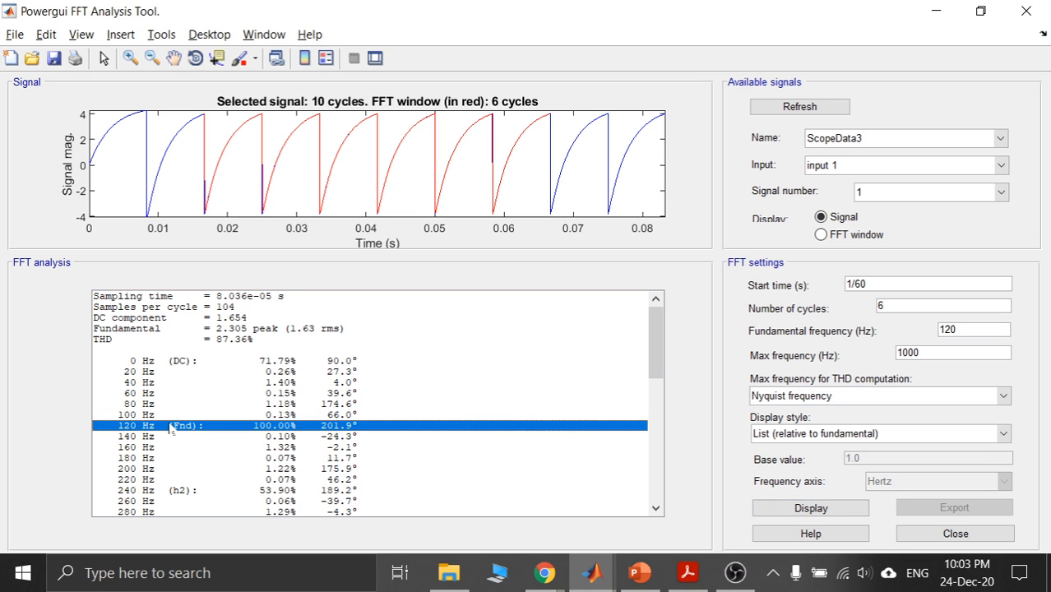
click(175, 490)
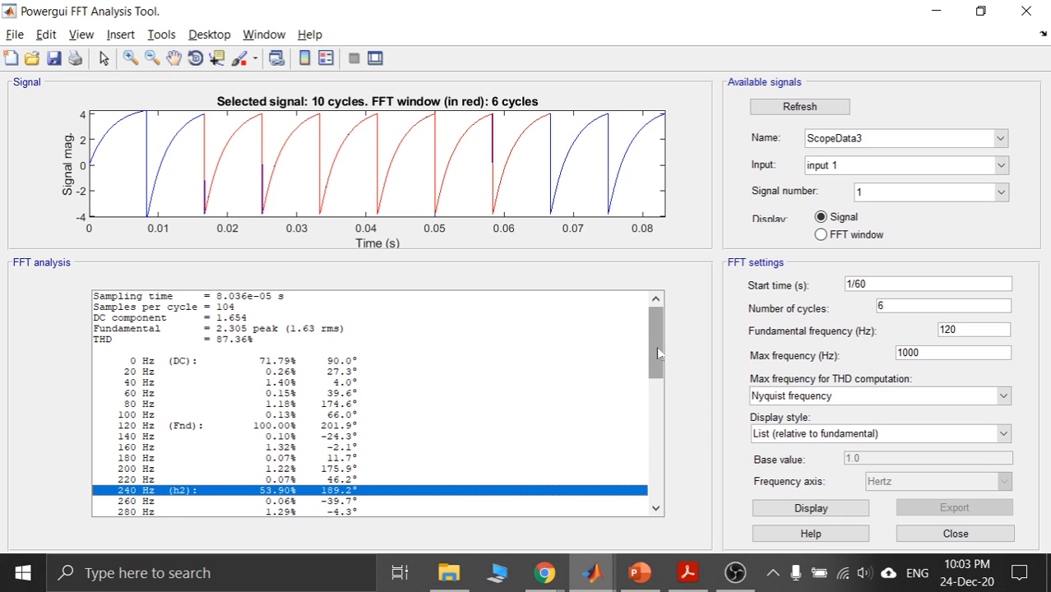
drag(662, 363, 568, 398)
click(185, 442)
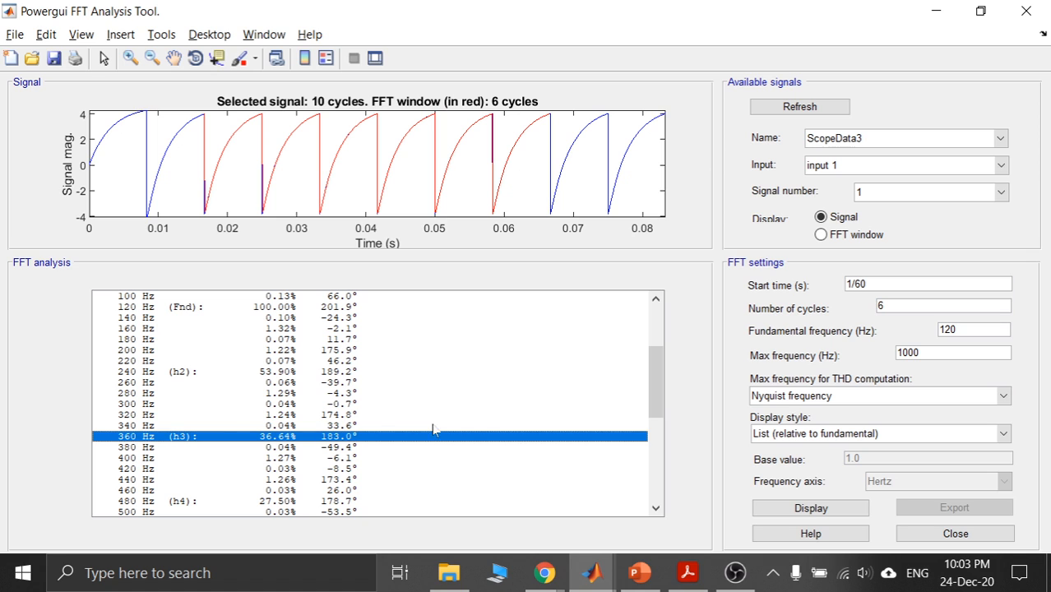
scroll(653, 401, down, 2)
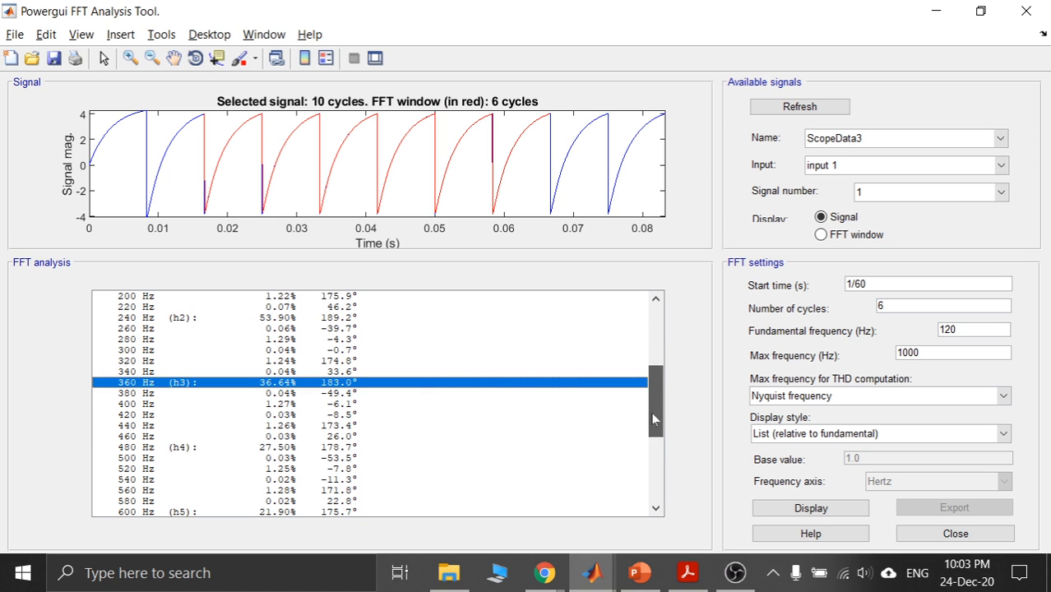
click(188, 439)
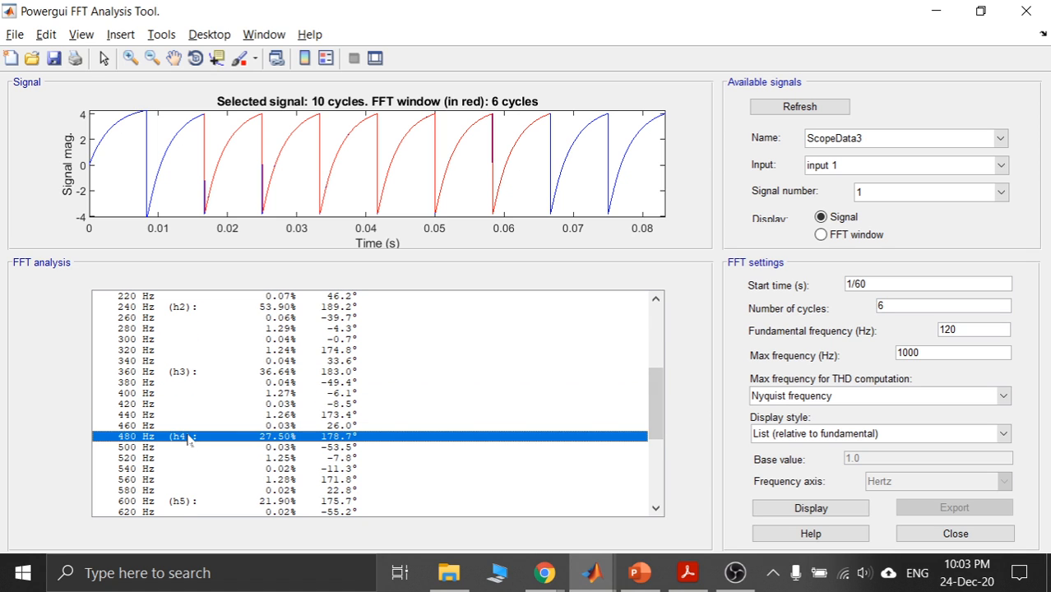
click(189, 501)
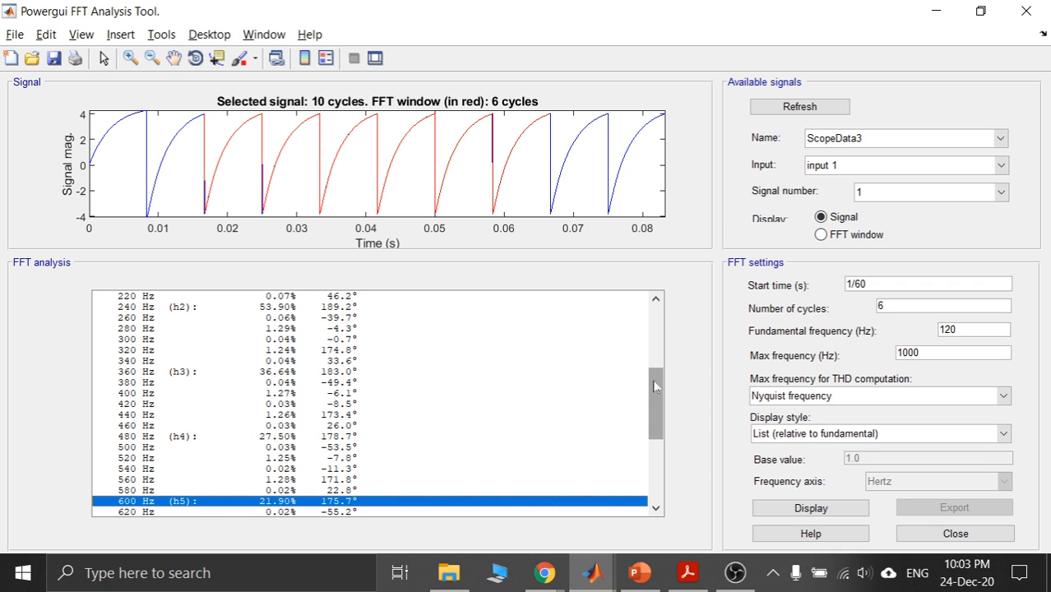
Compare the FFT list's intermediate rows between 600 and 720 Hz with the fourth, fifth and sixth harmonics.
drag(654, 383, 657, 412)
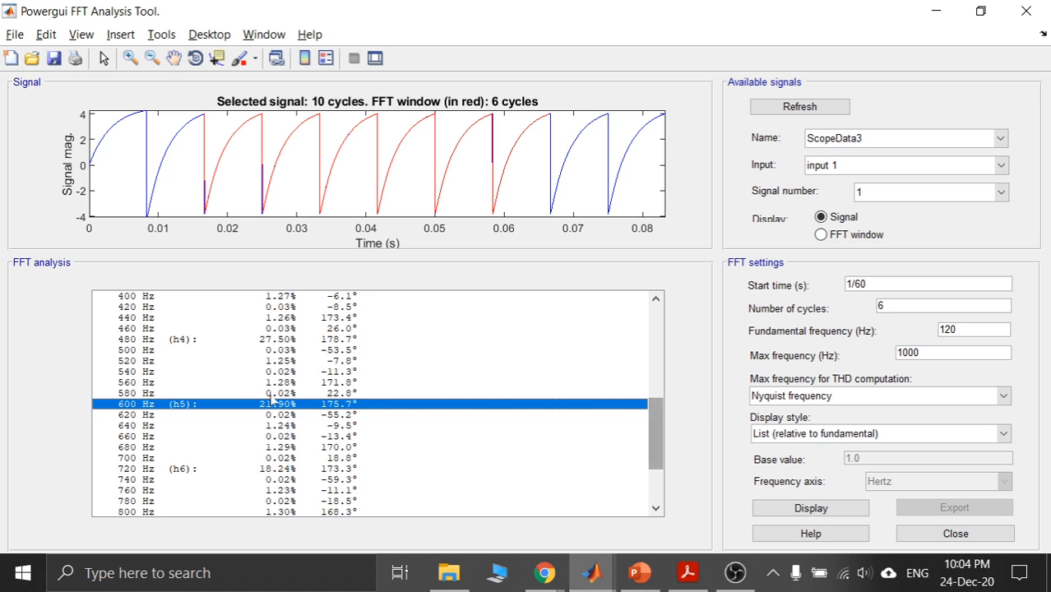
click(126, 415)
click(125, 434)
click(125, 458)
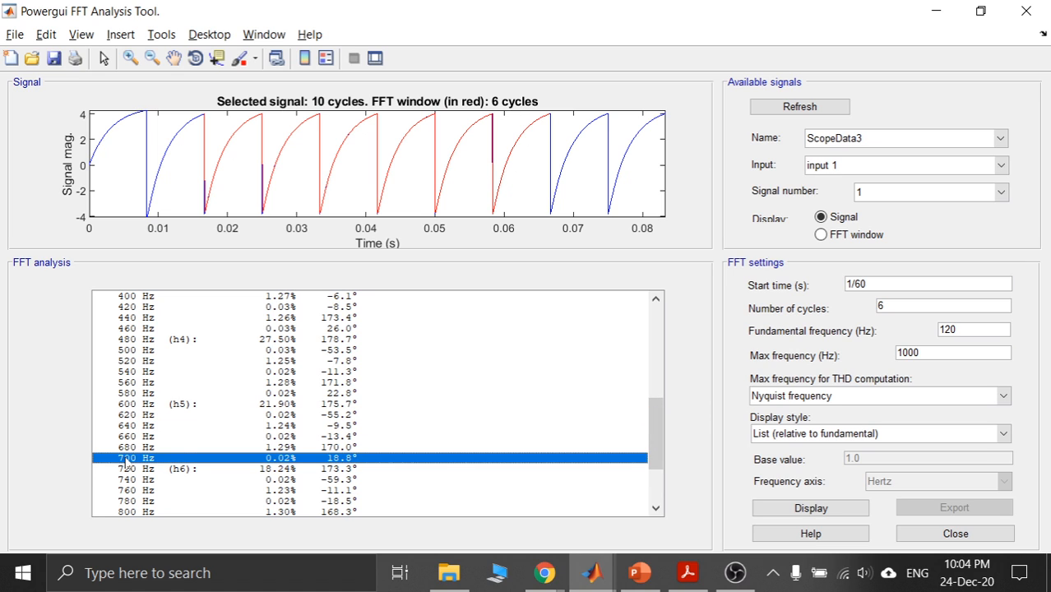
click(128, 469)
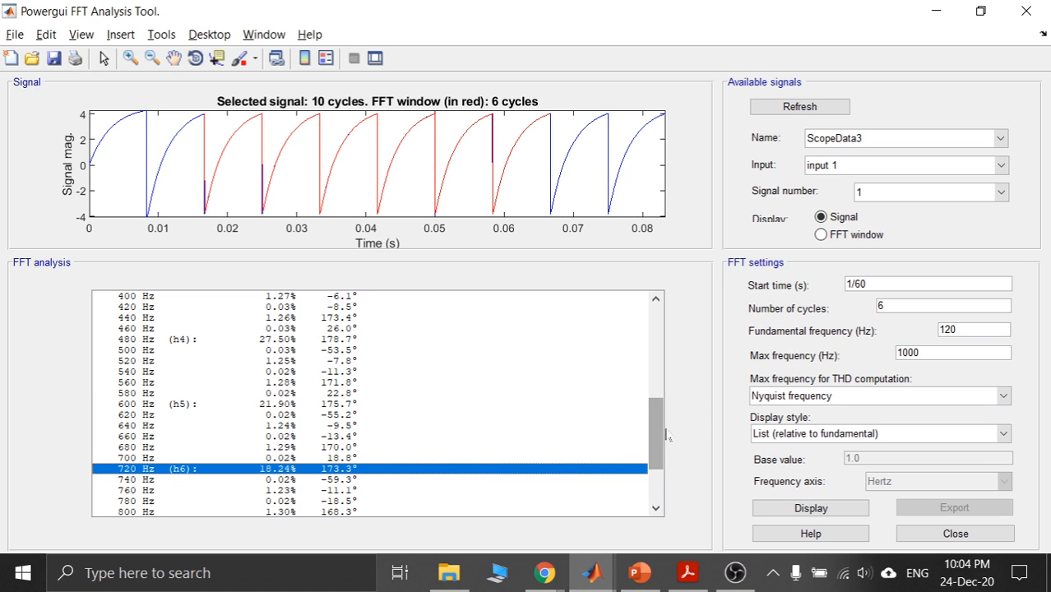
click(164, 404)
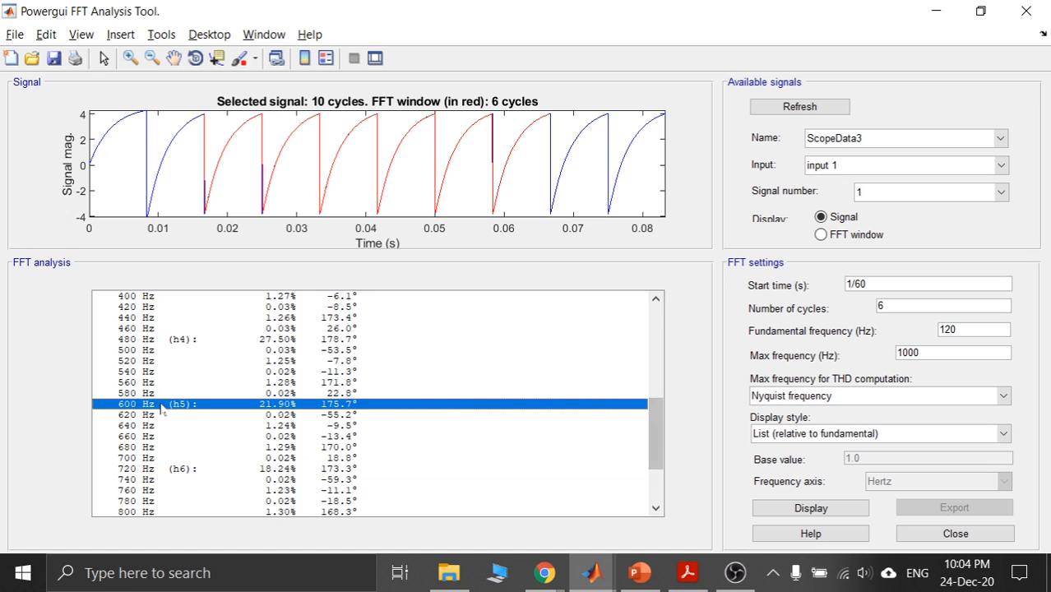
click(175, 340)
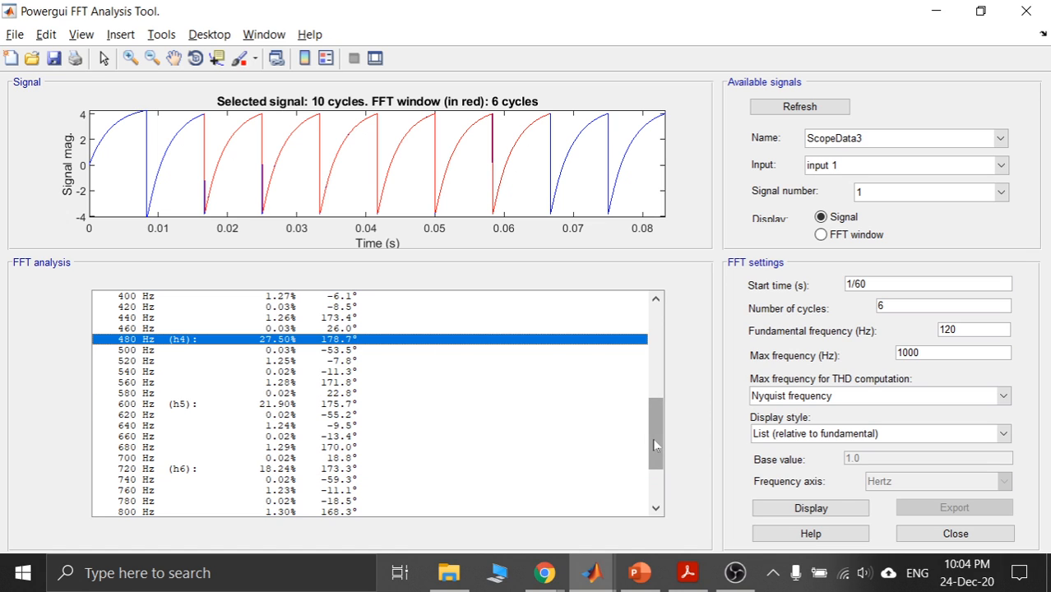
Examine the DC component, fundamental and THD in the FFT list's summary alongside the 0 Hz and 120 Hz rows.
drag(653, 445, 650, 341)
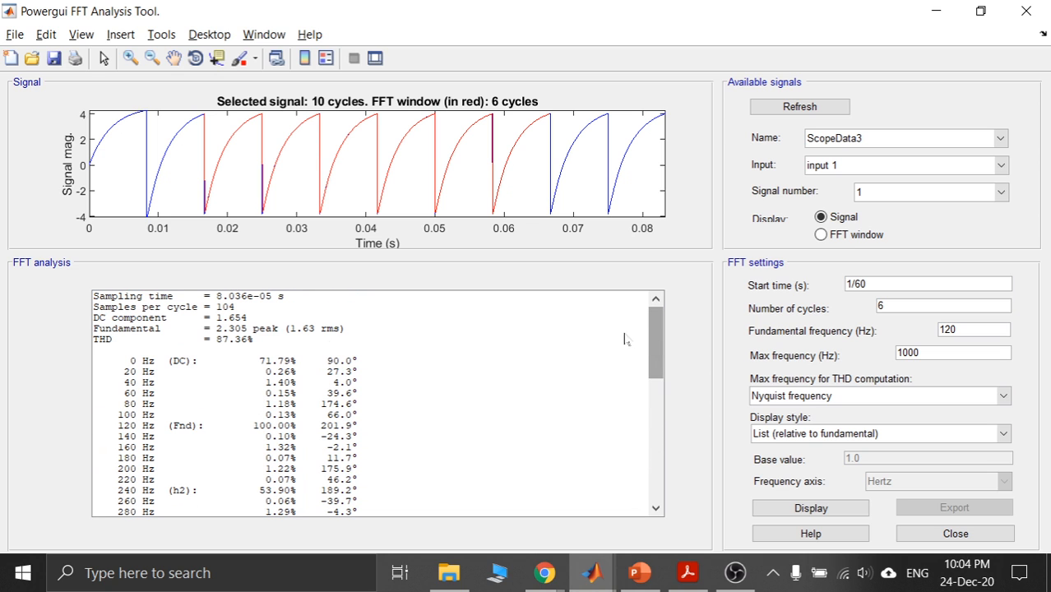
click(168, 363)
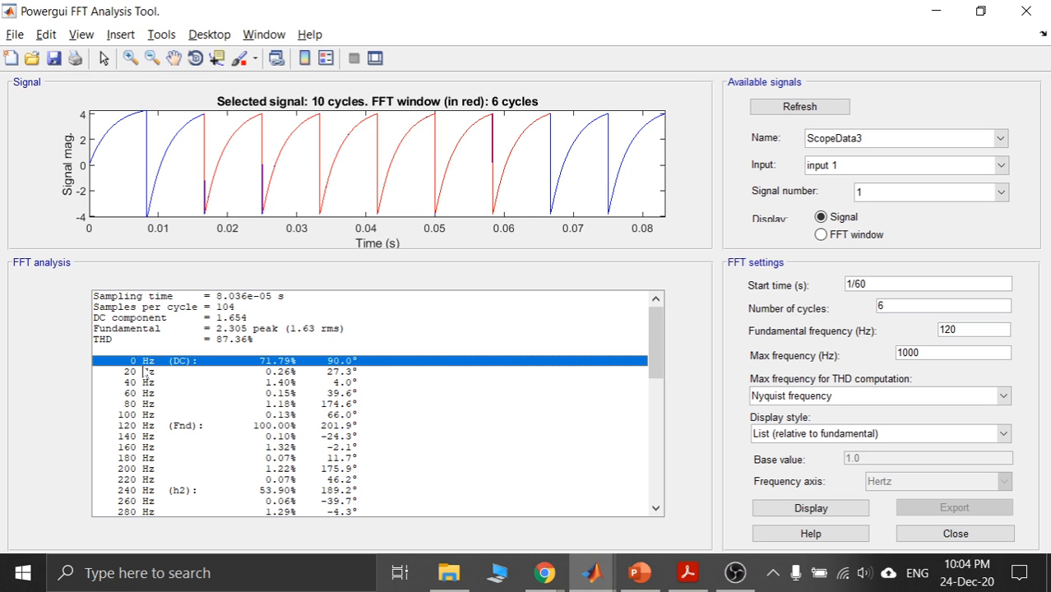
click(215, 332)
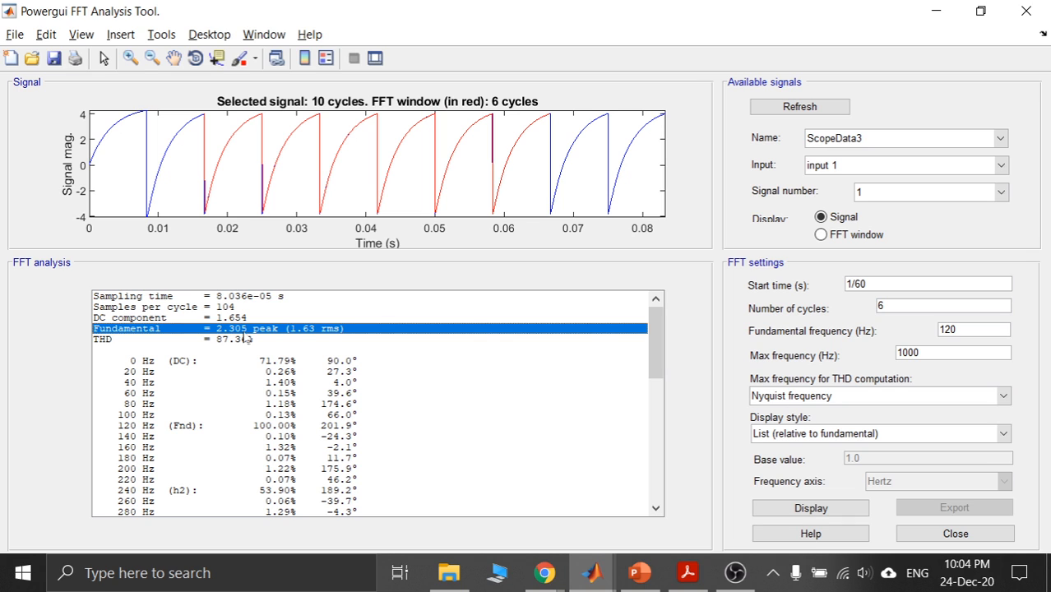
click(233, 320)
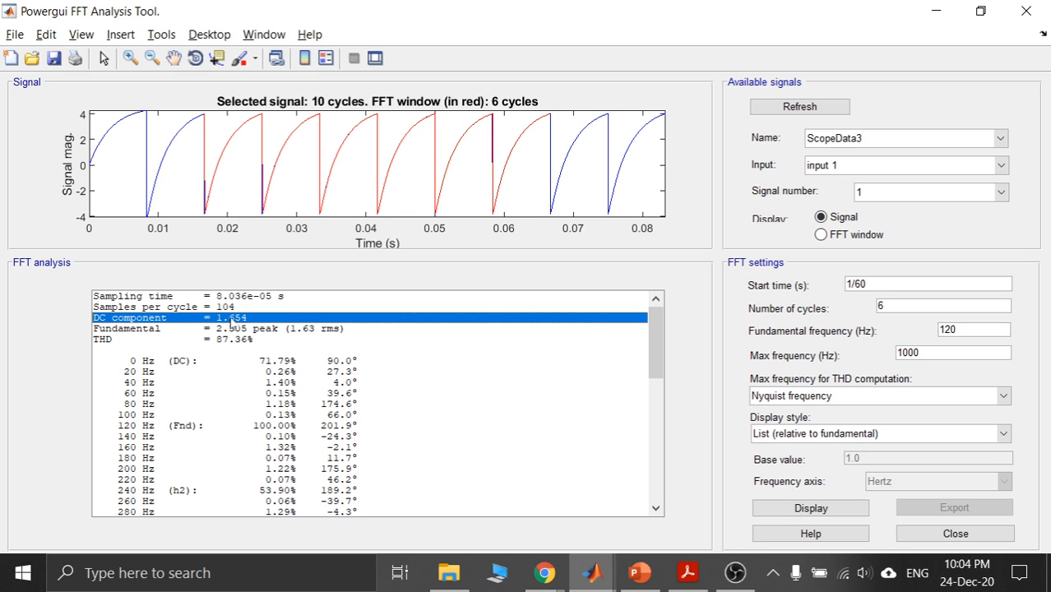
click(220, 342)
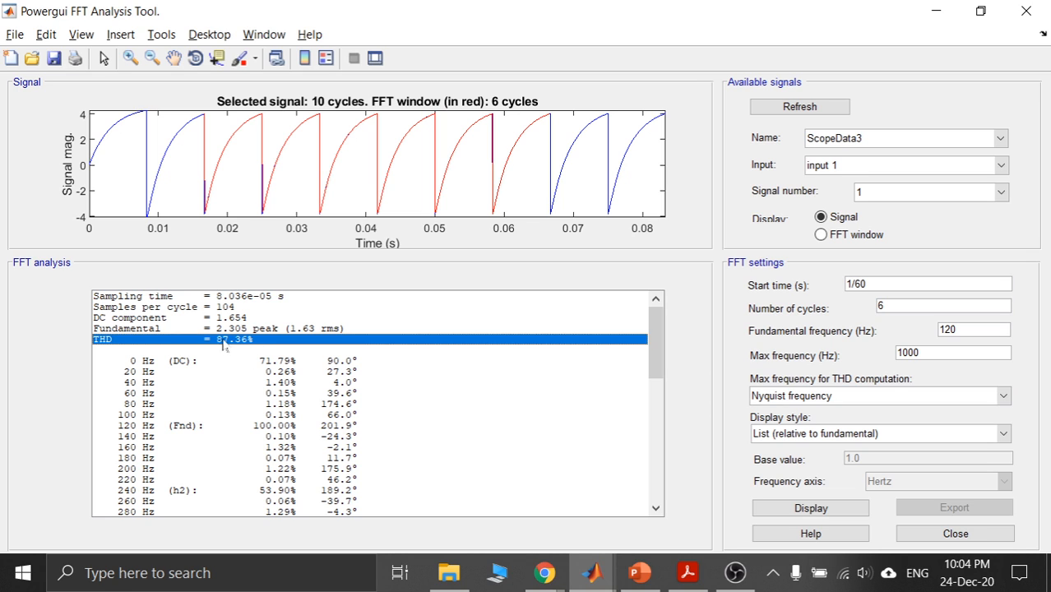
click(289, 363)
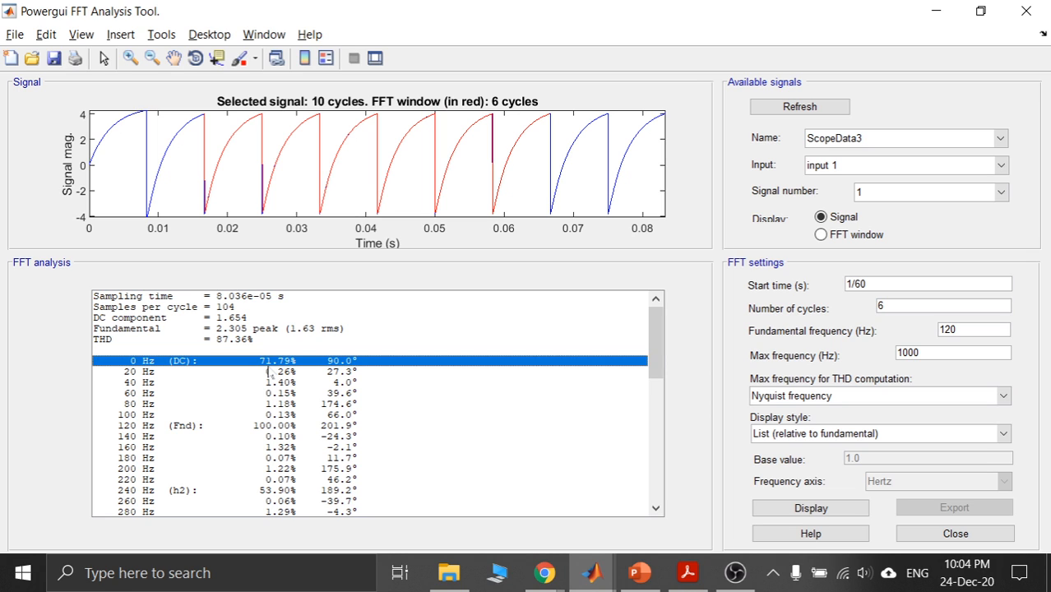
click(262, 428)
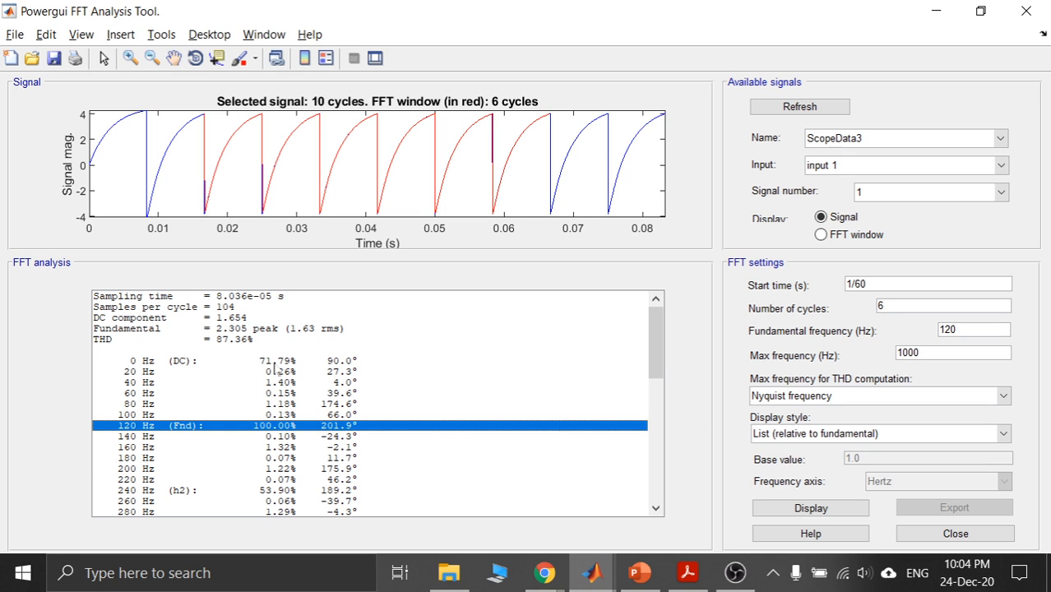
click(280, 360)
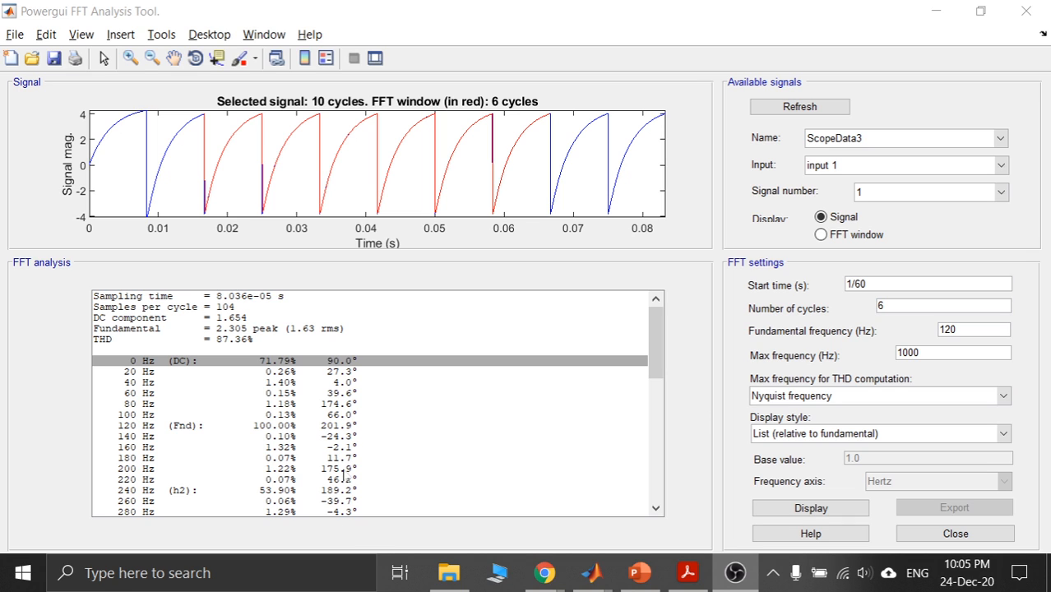
Compare the 0 Hz and 120 Hz percentages with the fundamental's peak and rms values in the FFT summary.
click(280, 365)
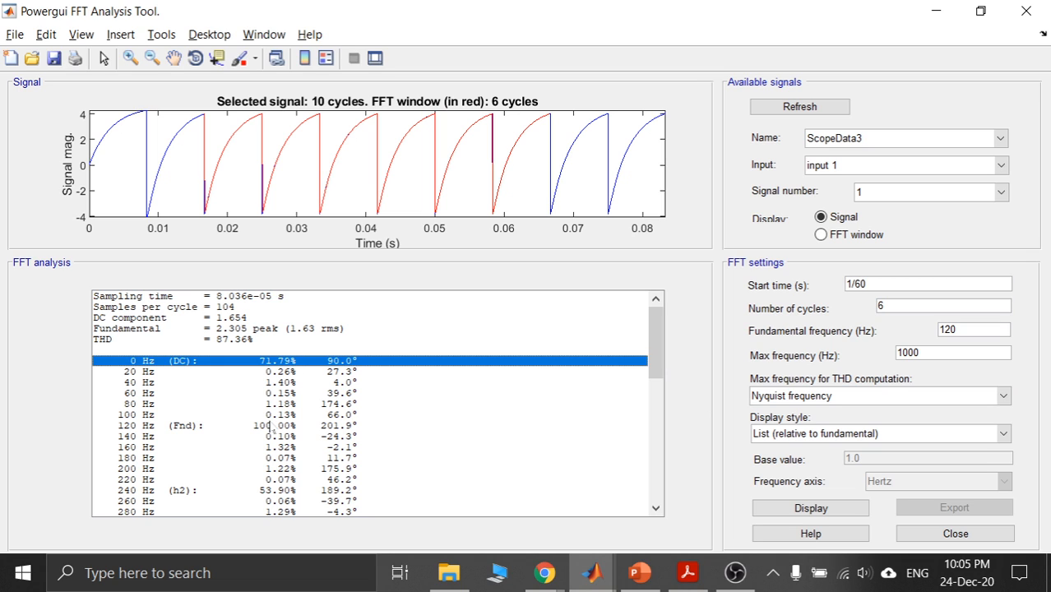
click(178, 428)
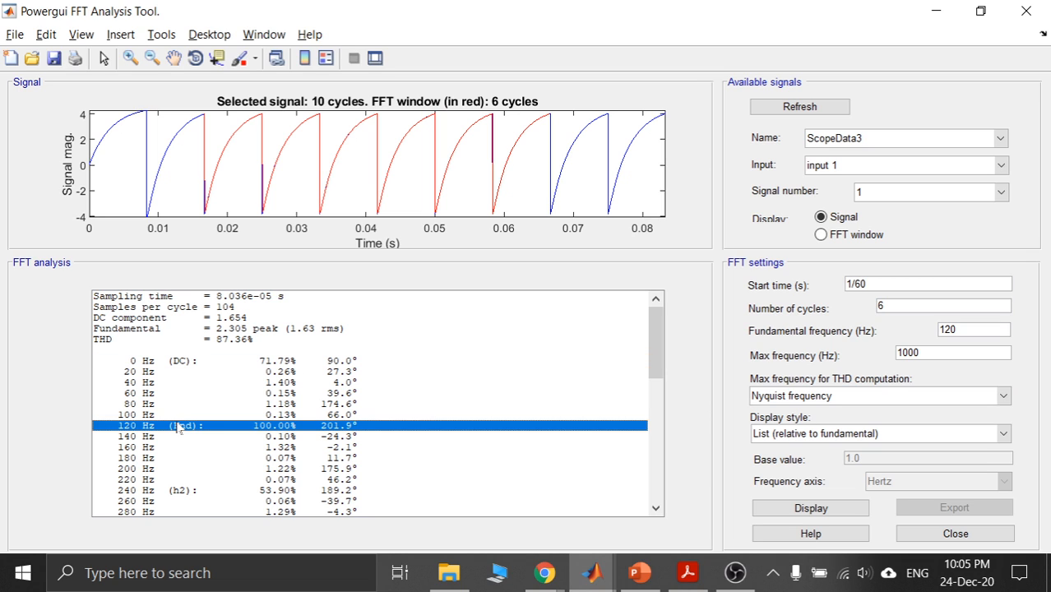
click(244, 331)
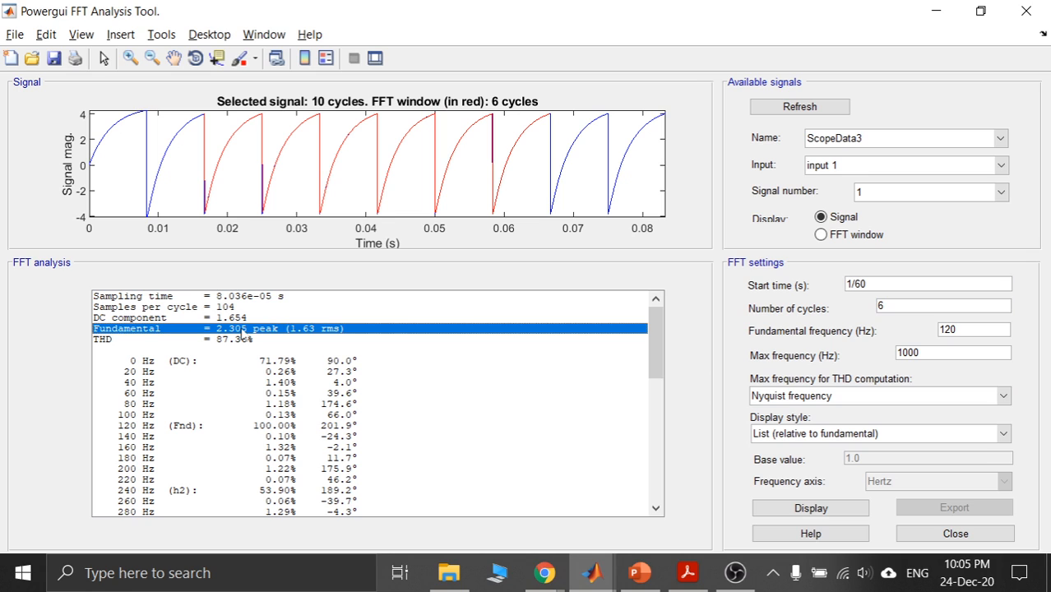
click(274, 364)
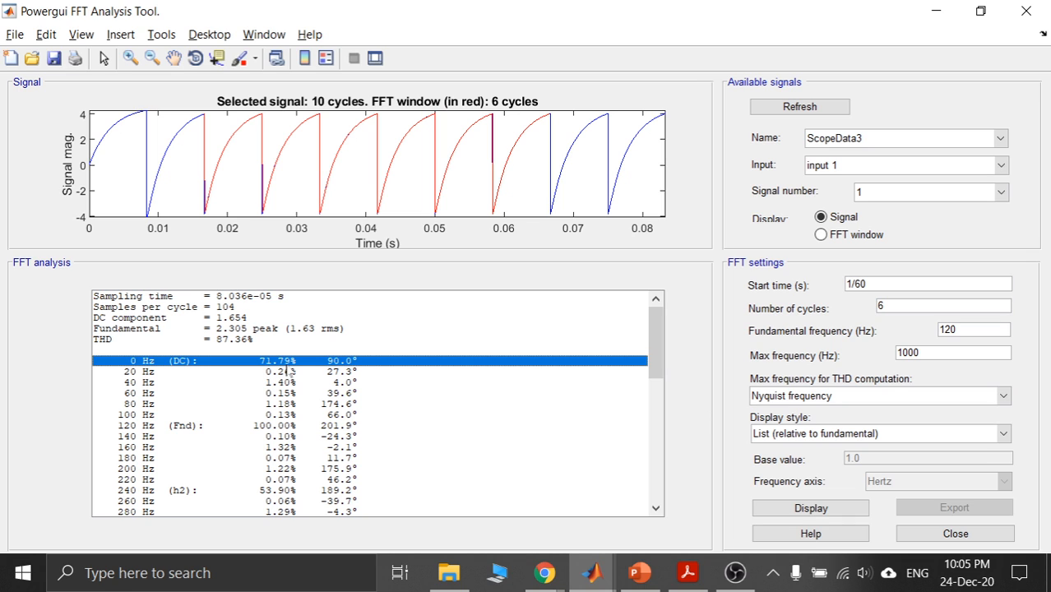
click(254, 338)
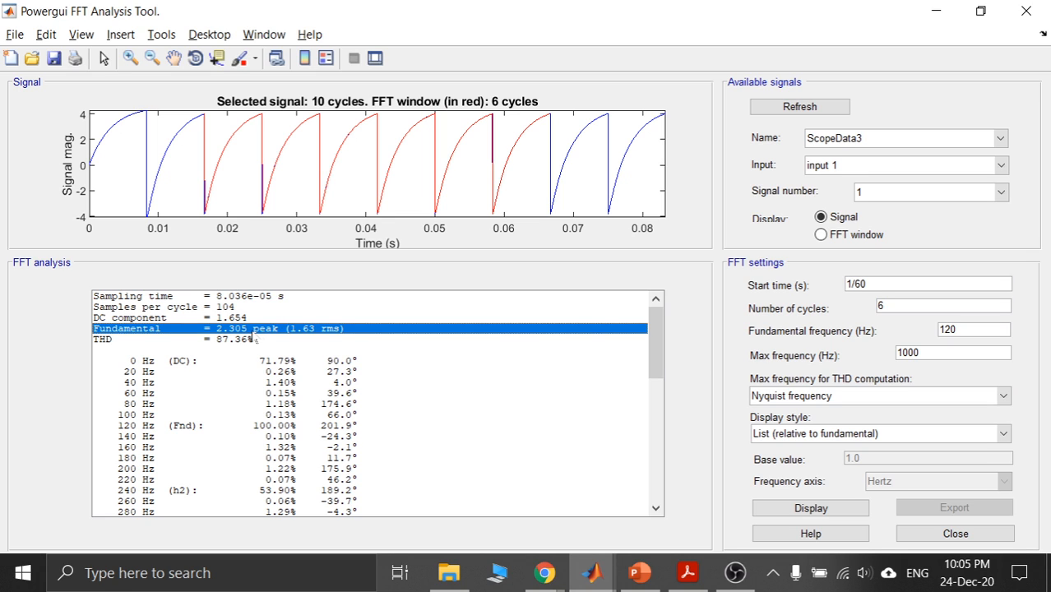
click(315, 329)
Examine the second, third and seventh harmonic rows relative to the 120 Hz fundamental, and return to the list's summary.
click(282, 491)
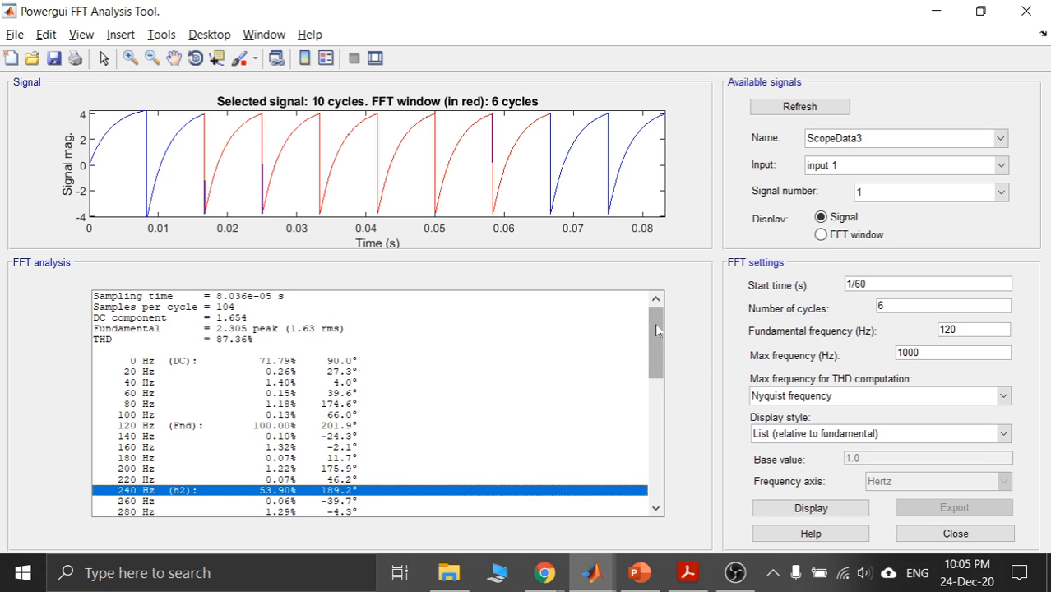
drag(655, 323, 653, 351)
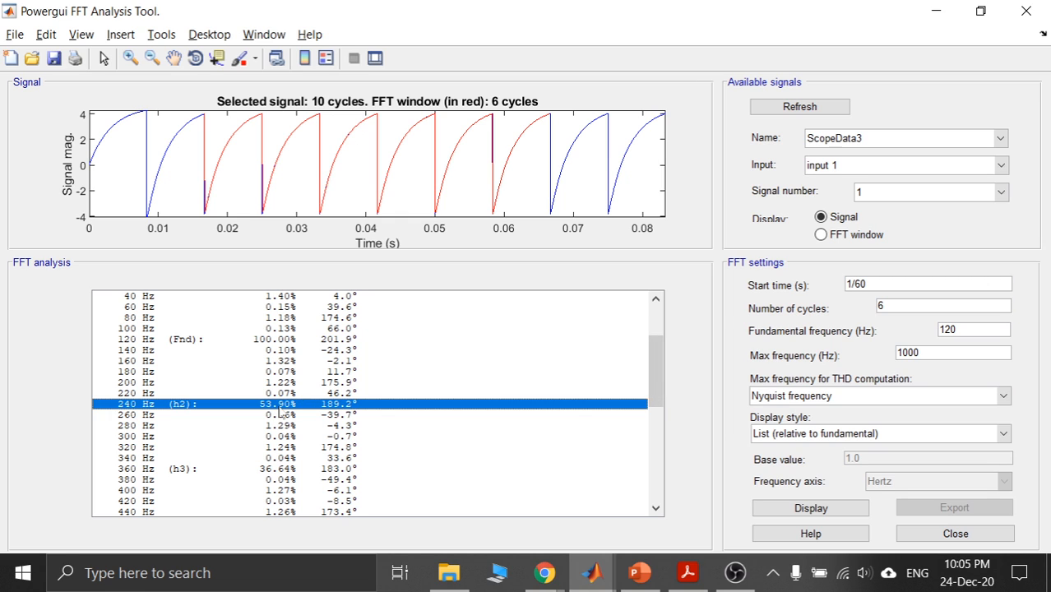
click(280, 341)
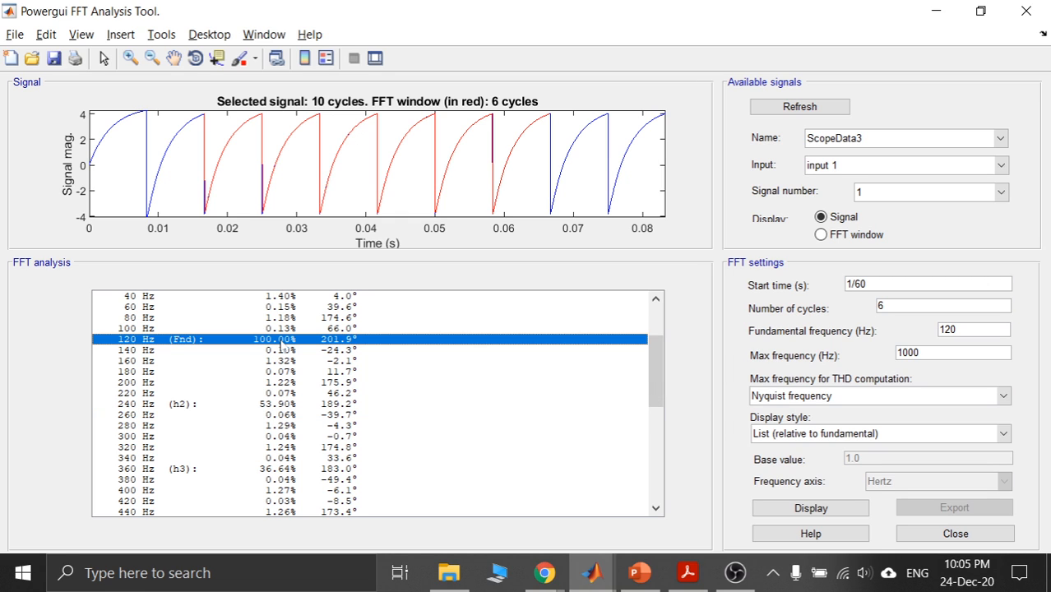
click(280, 470)
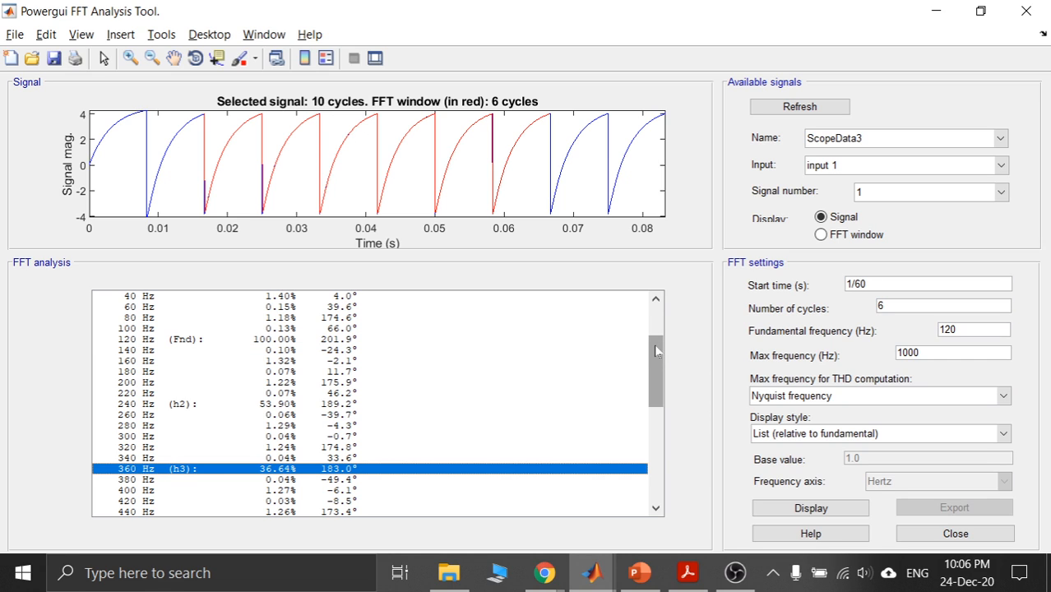
drag(653, 344, 659, 475)
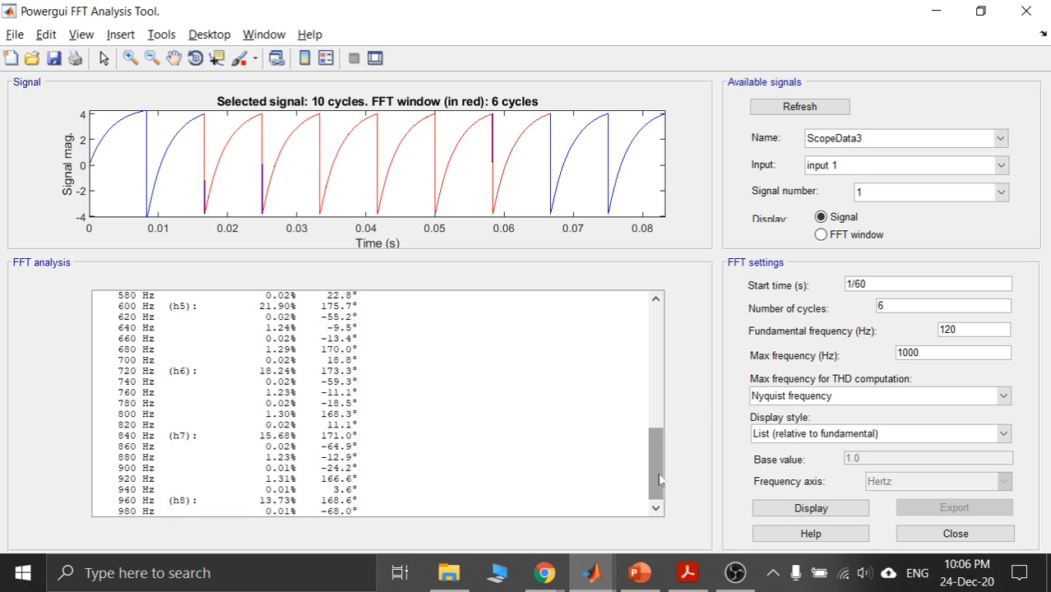
click(271, 438)
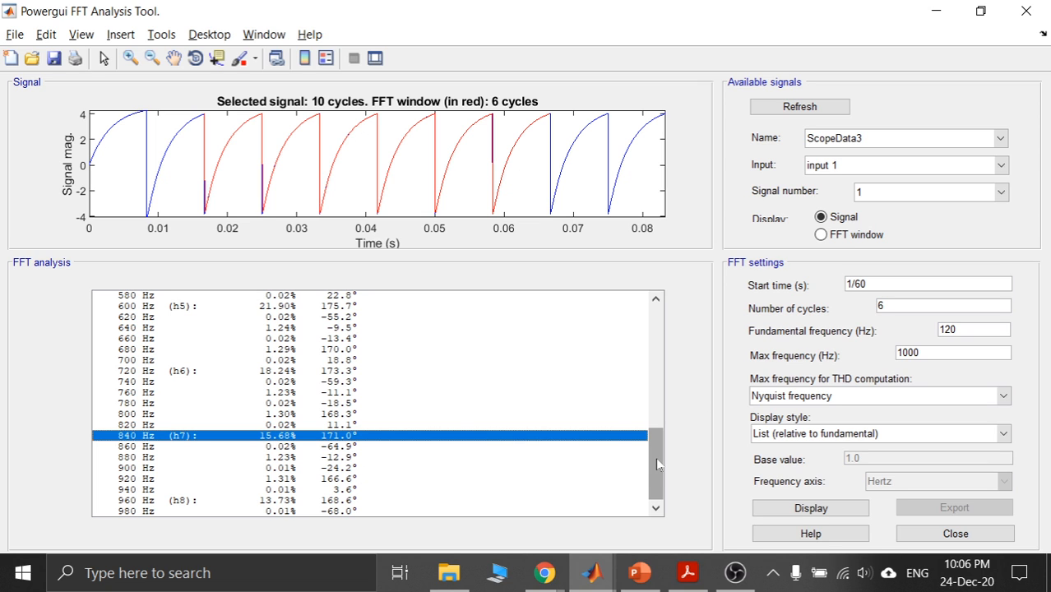
drag(655, 466, 653, 323)
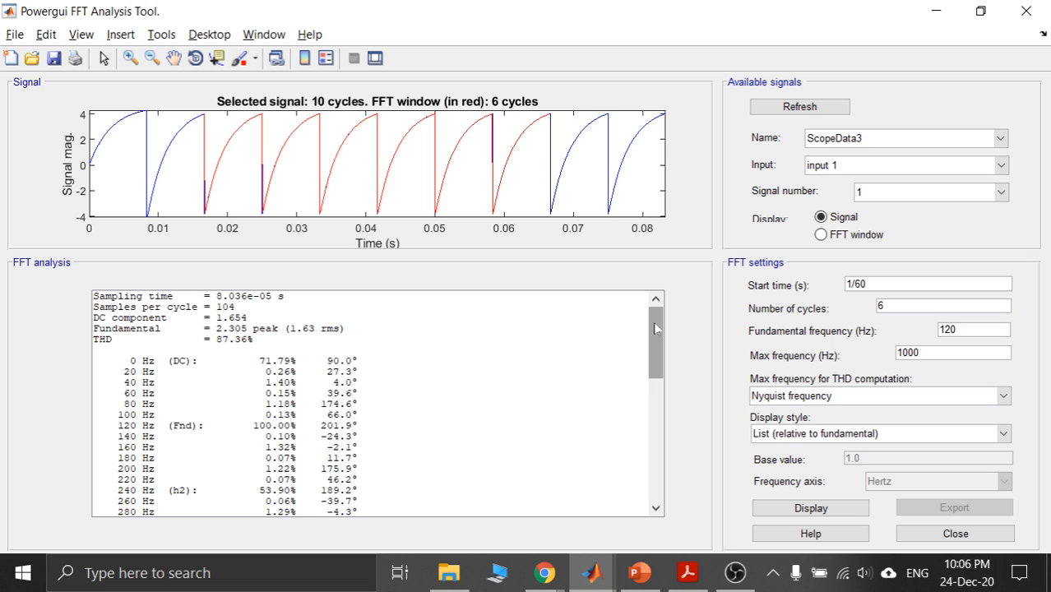
Set the display style to Bar (relative to fundamental) and display the FFT spectrum on the Hertz axis.
click(914, 436)
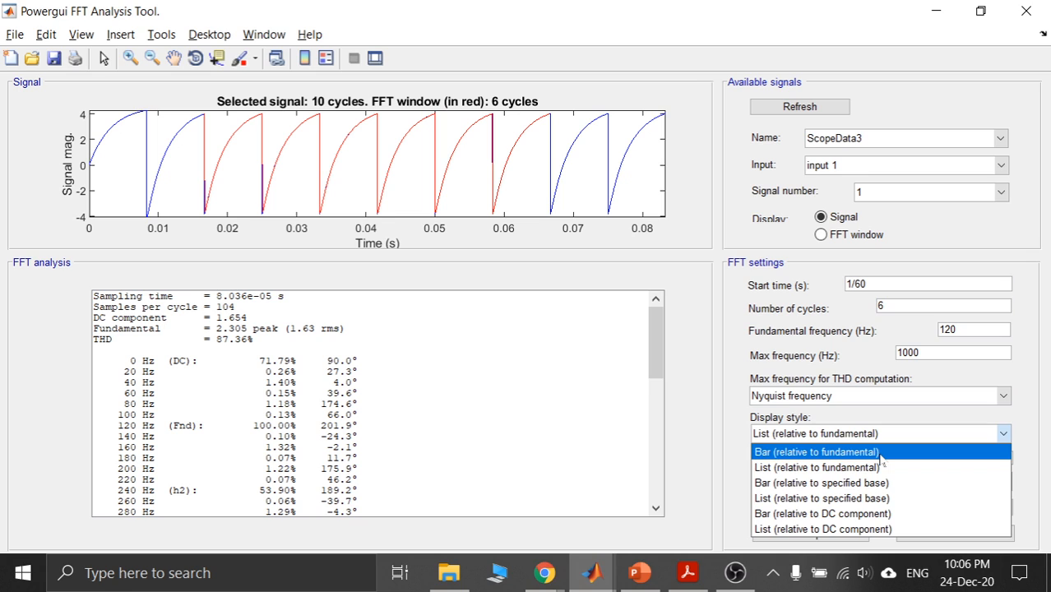
click(880, 459)
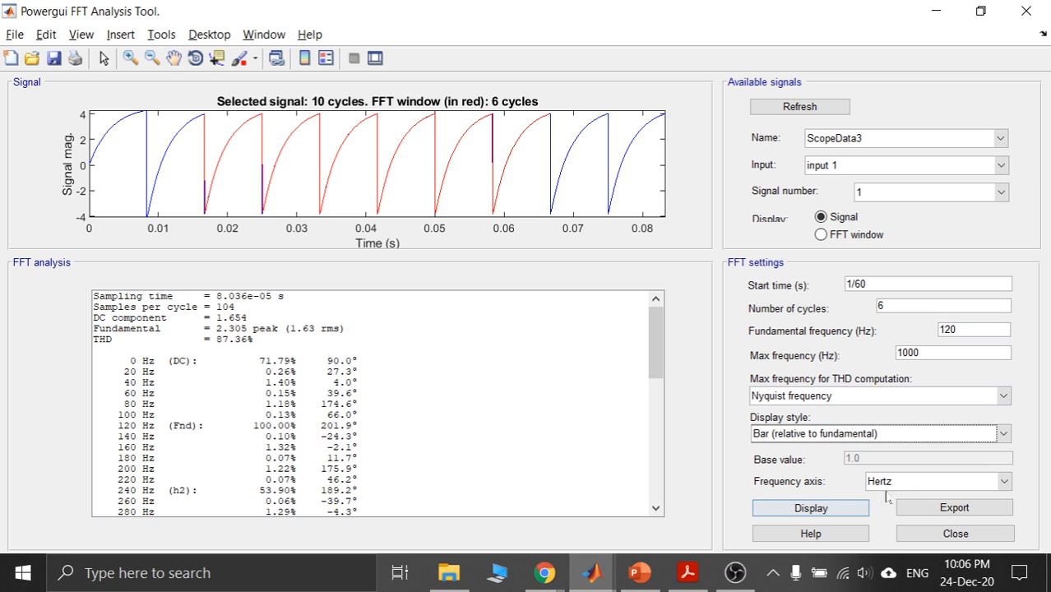
click(832, 511)
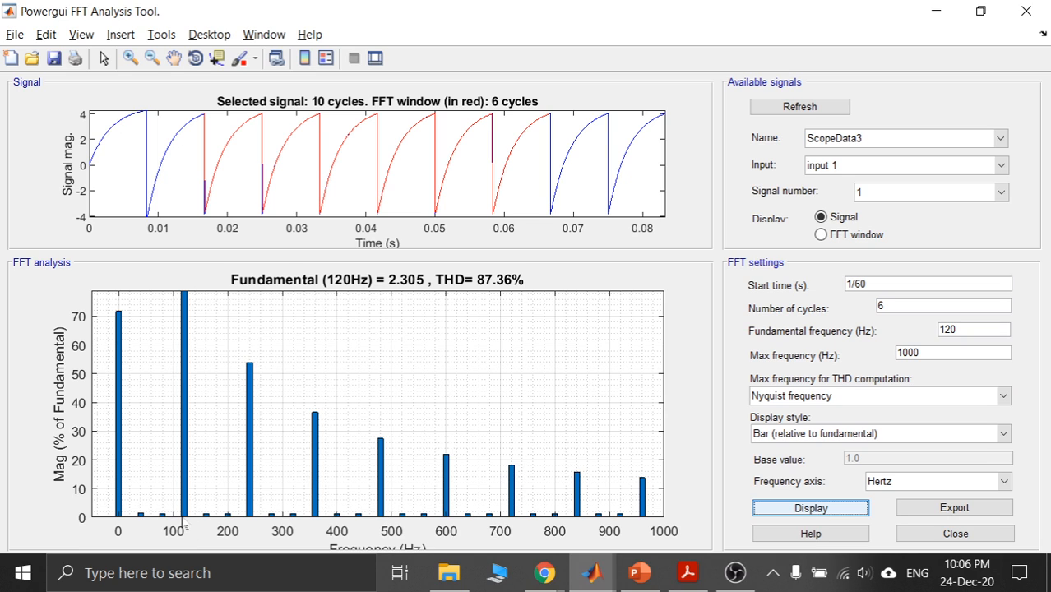
click(182, 518)
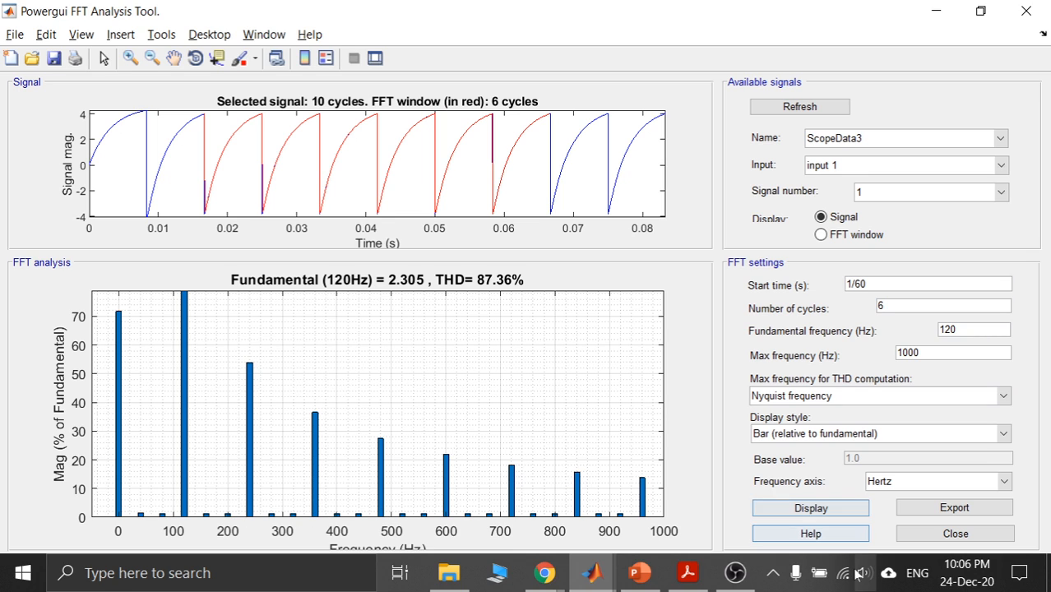
Set the frequency axis to Harmonic order and redisplay the FFT bar chart.
click(921, 485)
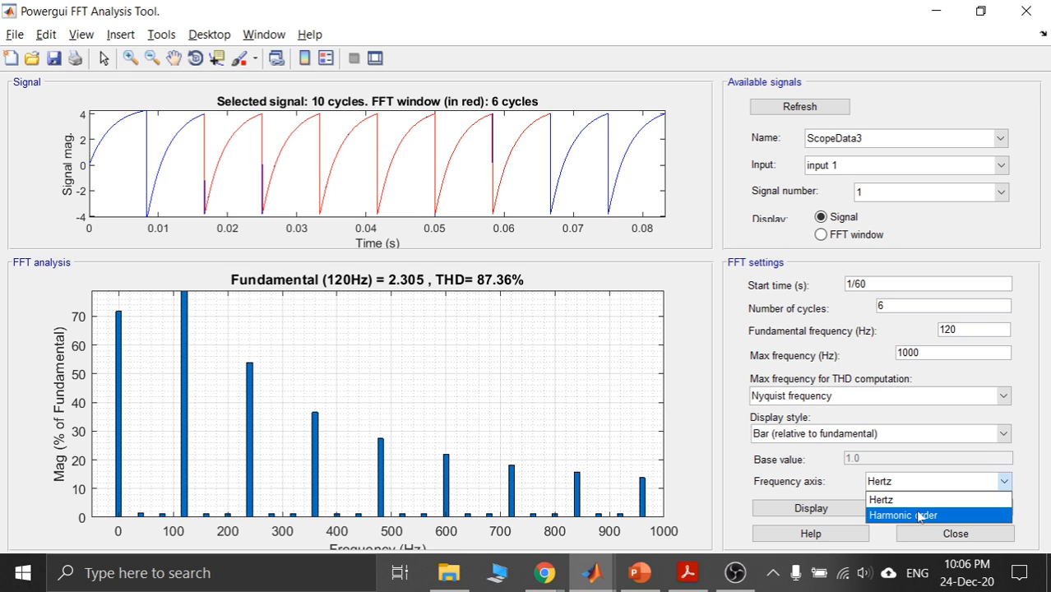
click(919, 515)
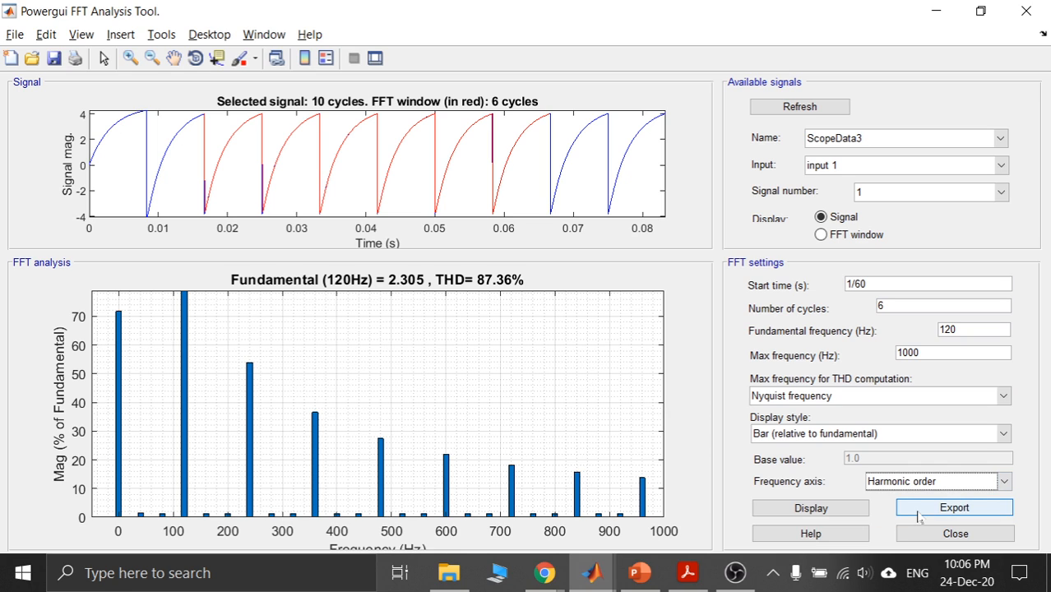
click(789, 508)
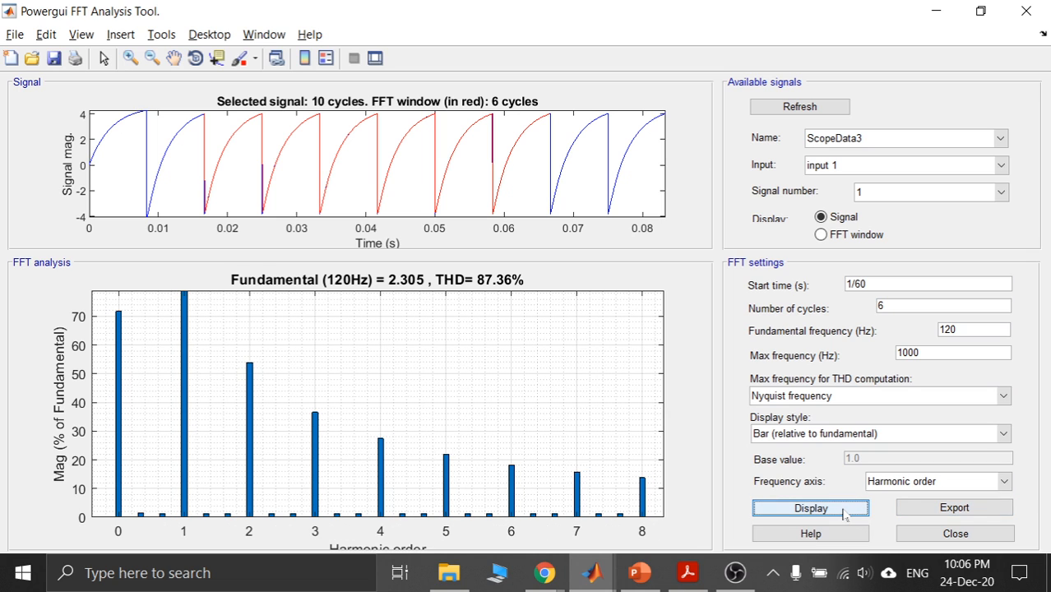
click(249, 511)
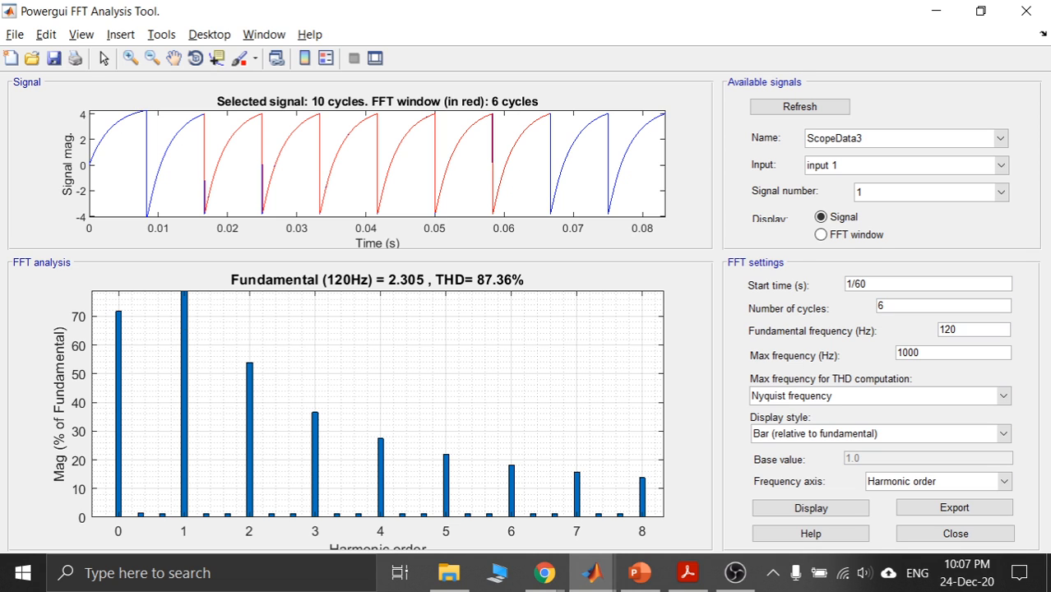
Capture the FFT window showing the harmonic-order bar chart, paste it into a new Word document, and return to the FFT tool.
click(239, 573)
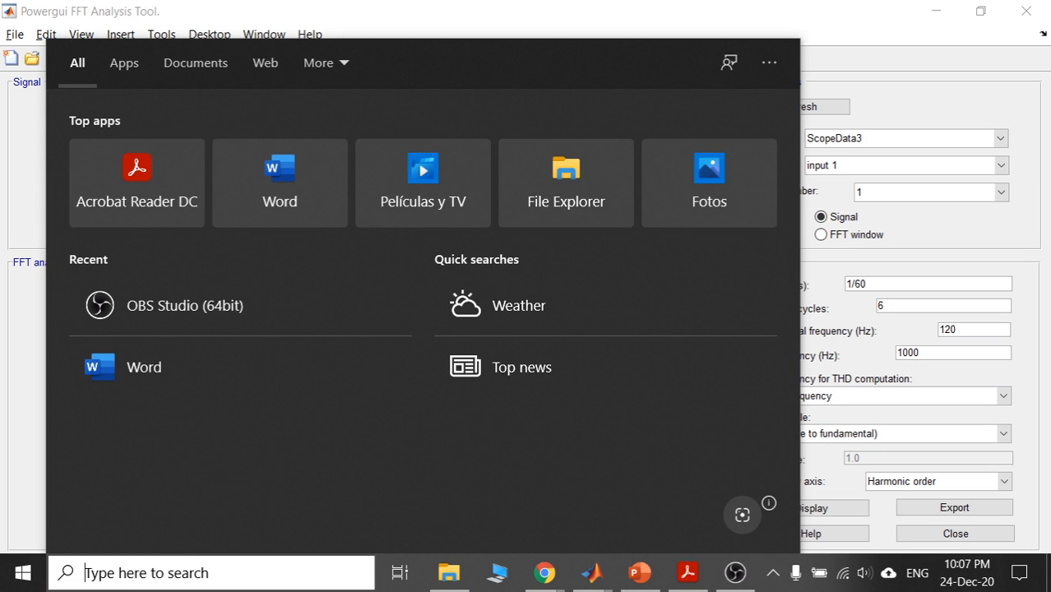
click(261, 375)
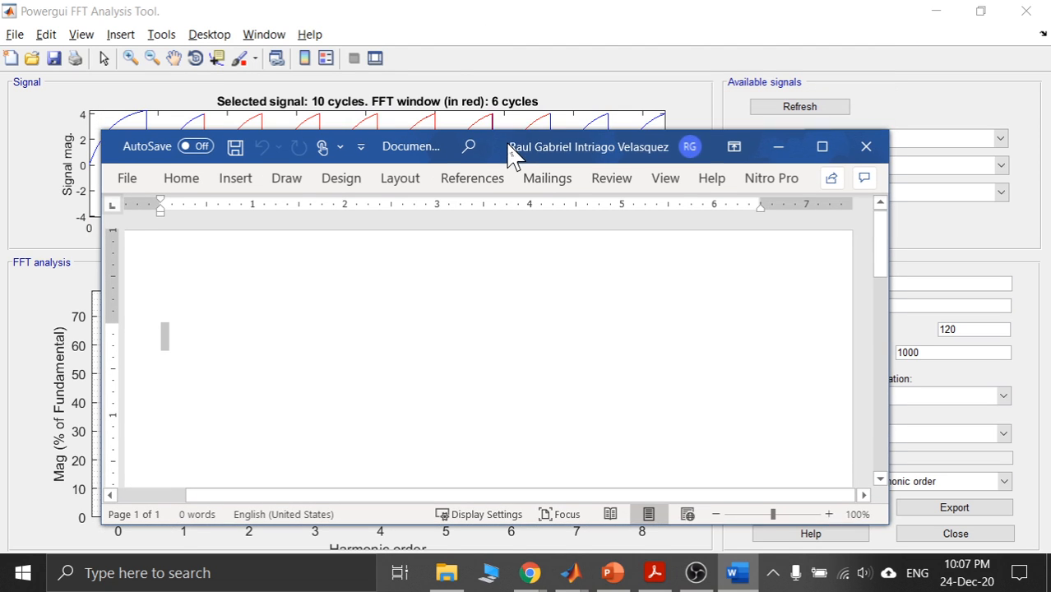
click(821, 144)
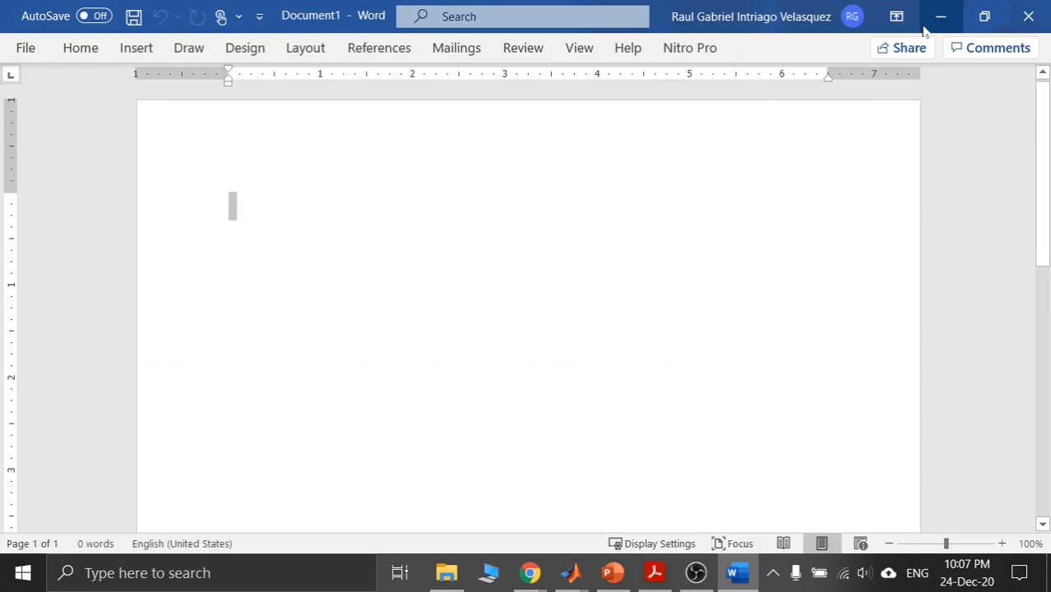
click(934, 18)
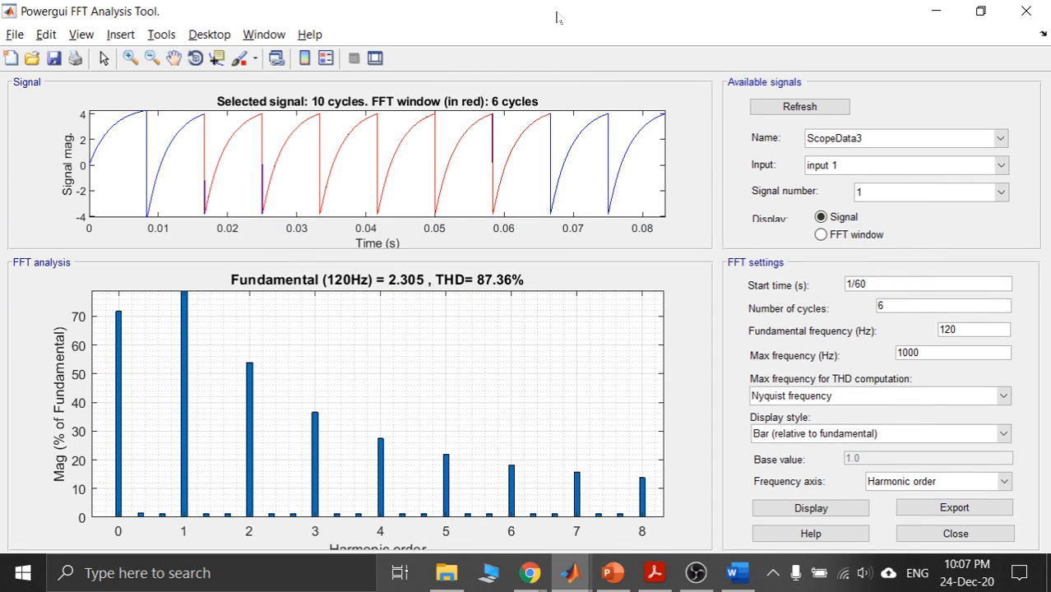
click(734, 573)
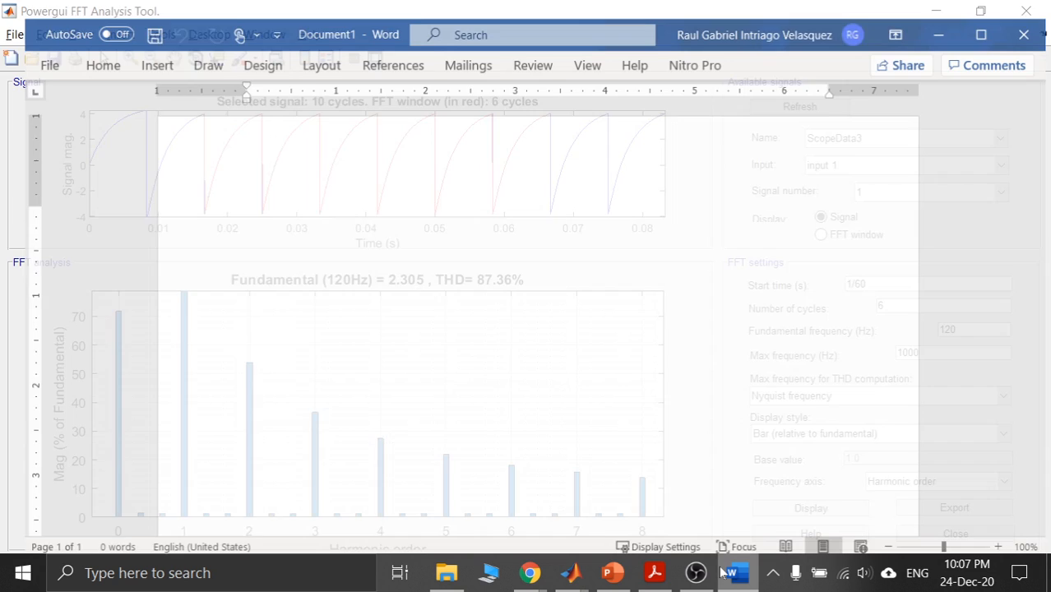
key(ctrl+v)
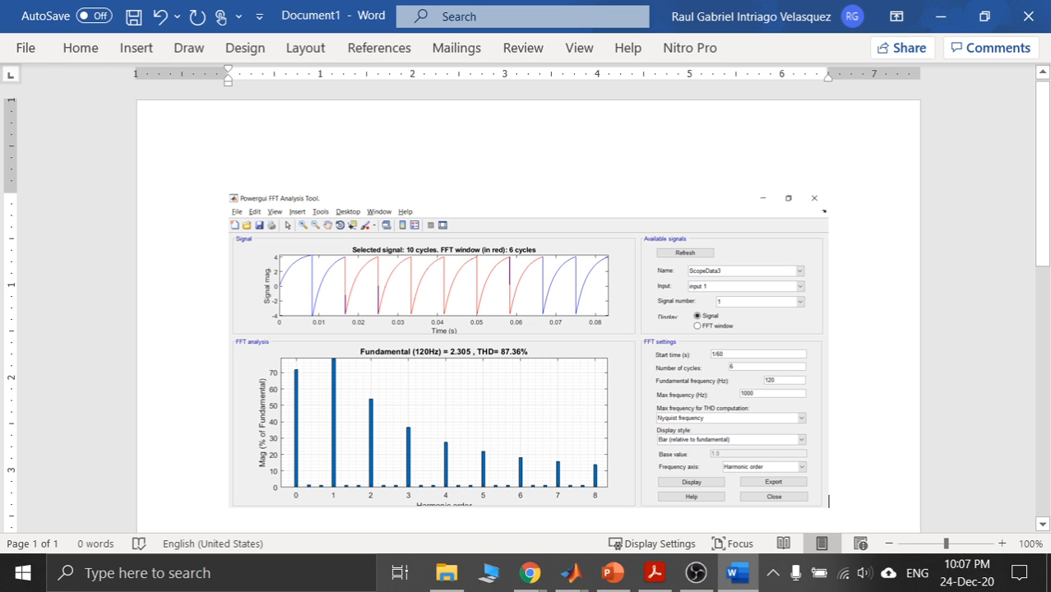
click(737, 573)
Set the display style to List (relative to fundamental), display the FFT results, and highlight the Fundamental summary row.
click(884, 440)
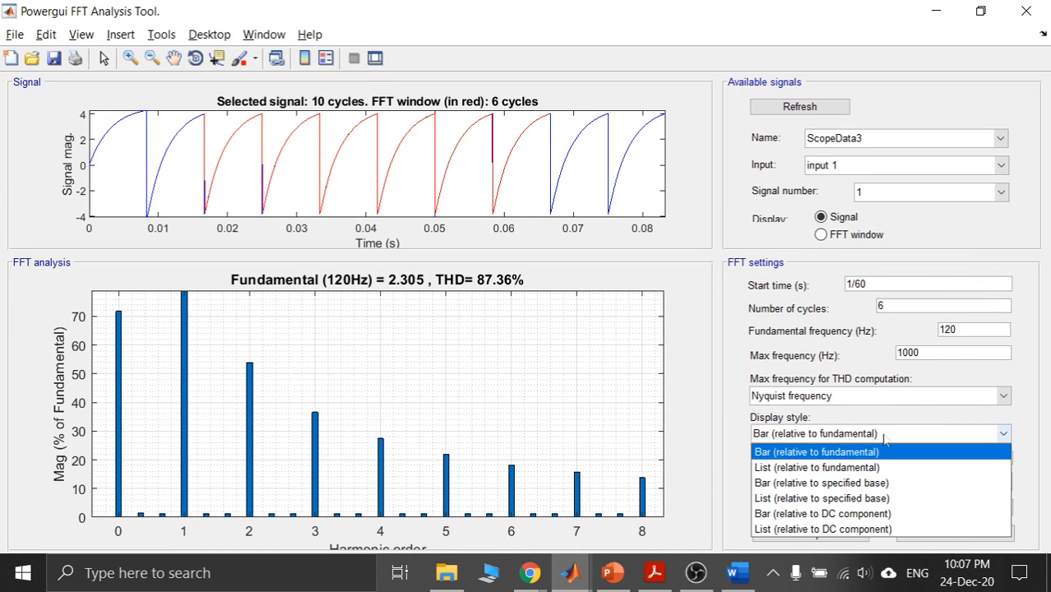
click(855, 467)
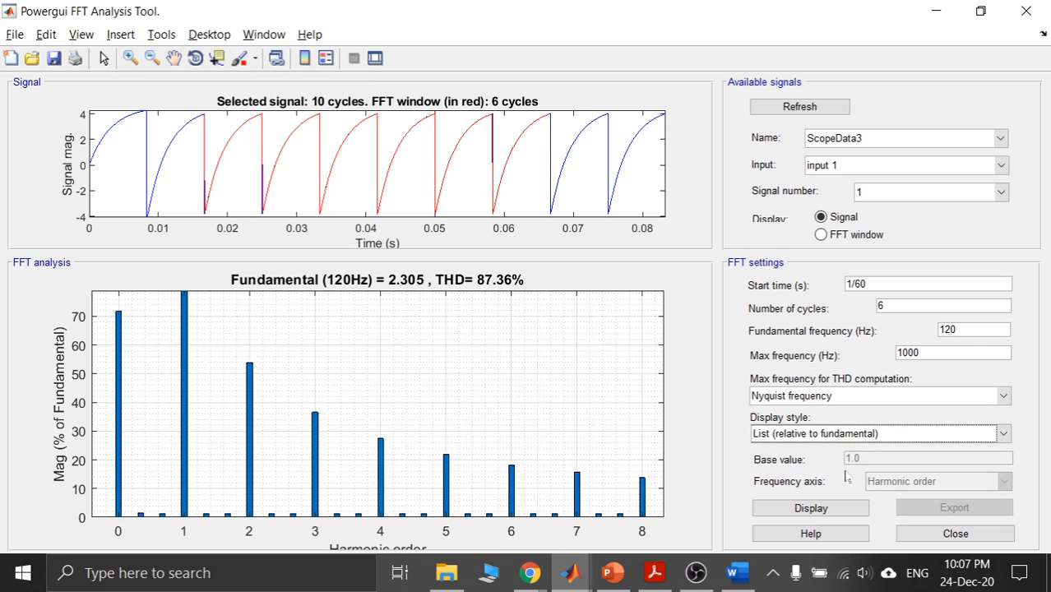
click(811, 509)
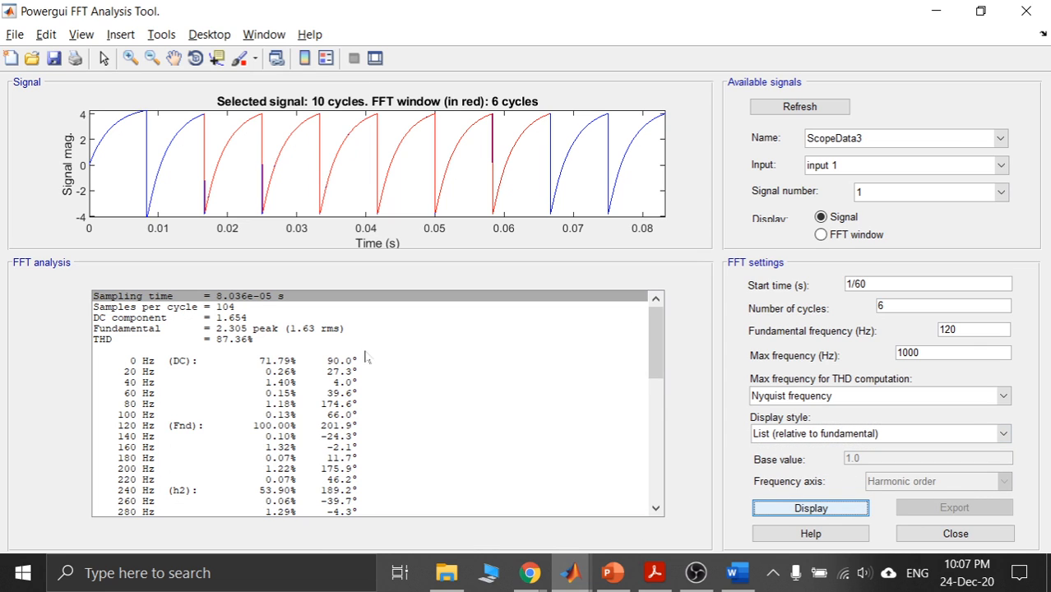
click(258, 426)
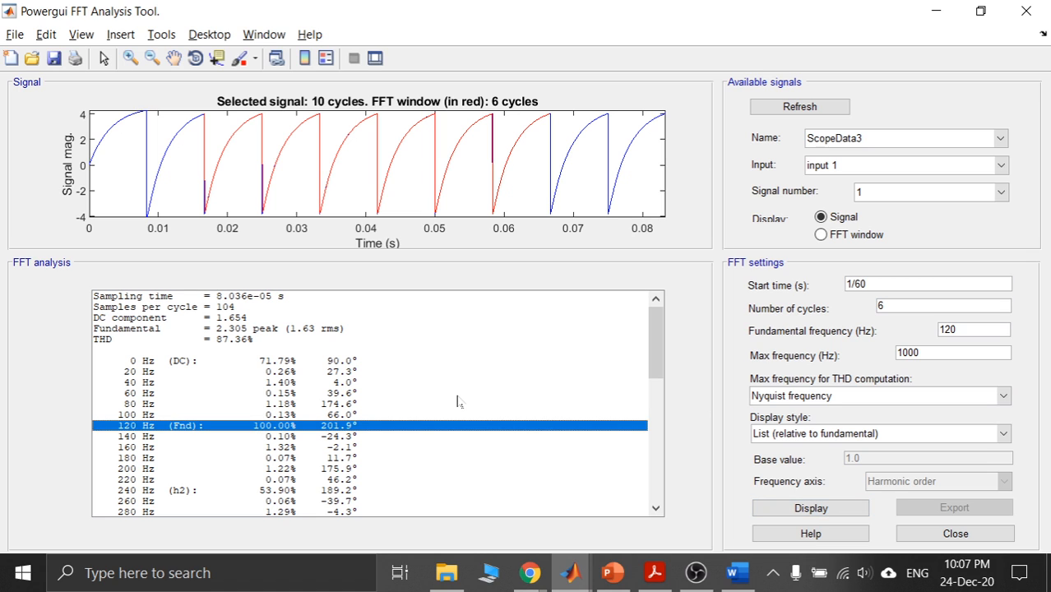
click(267, 330)
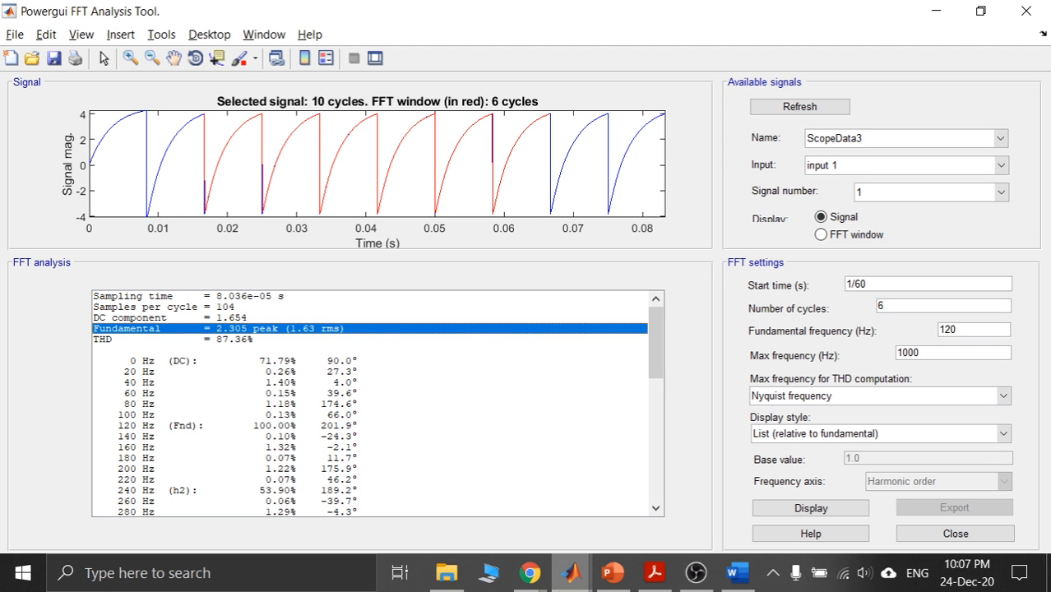
Switch to Word and paste the capture of the FFT list window on a new line below the bar chart image.
click(737, 573)
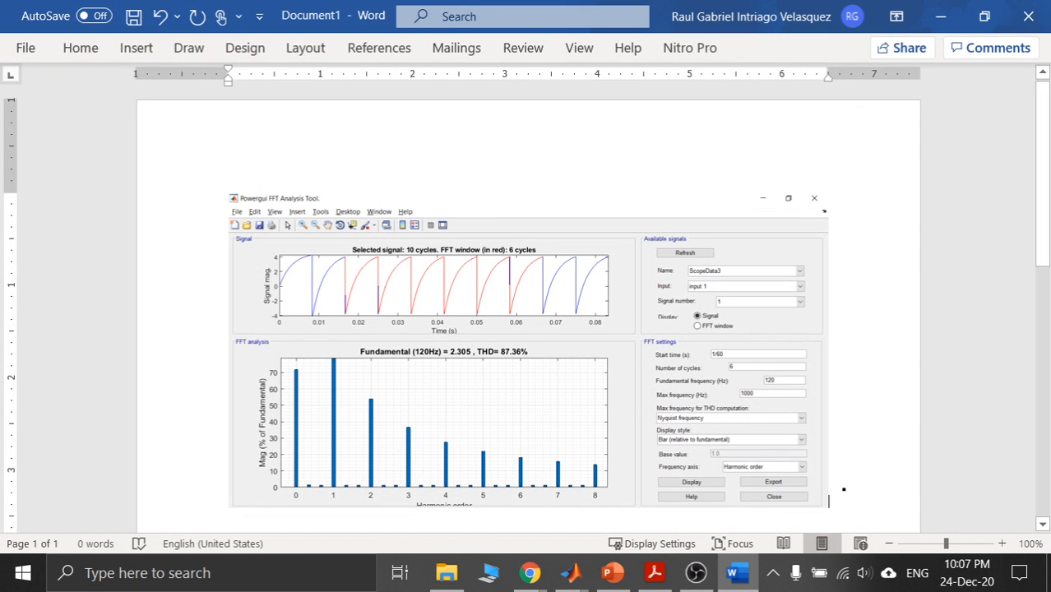
key(Return)
key(ctrl+v)
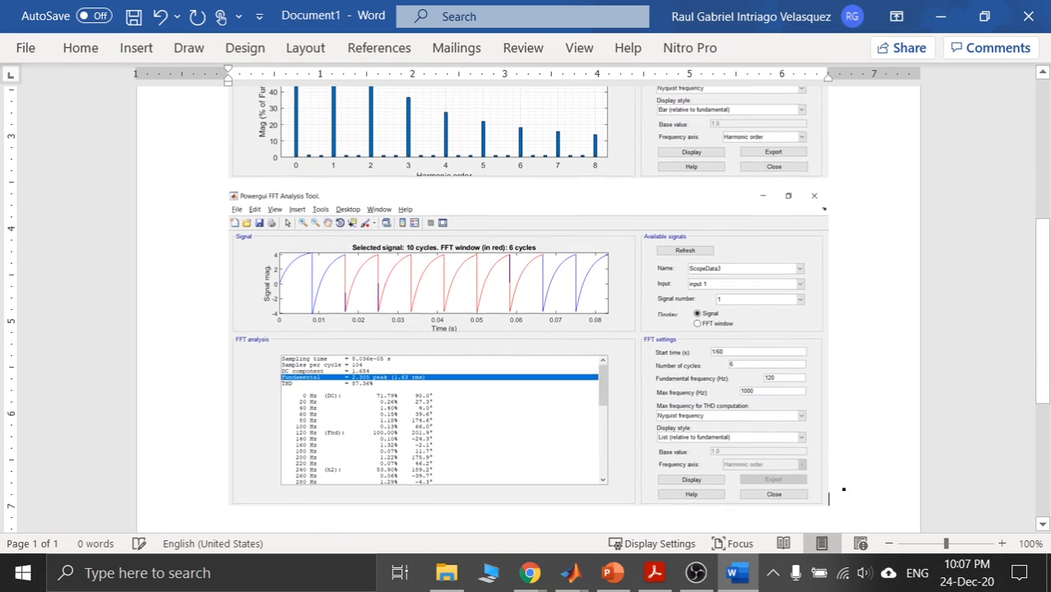
Insert the heading "CARGA RL" above the first FFT screenshot in the document.
scroll(247, 297, up, 6)
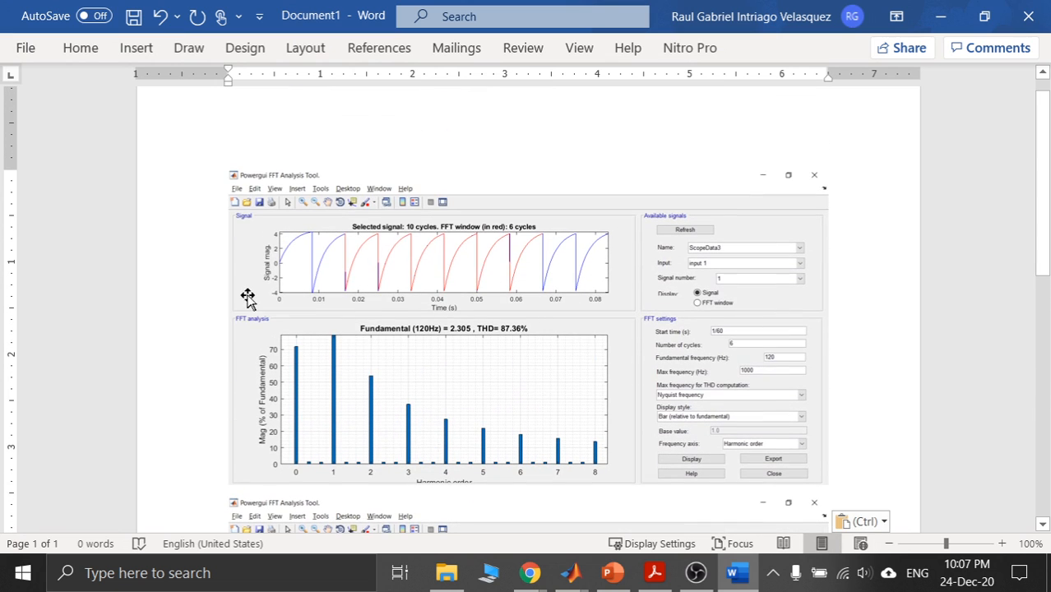
click(200, 344)
key(Left)
key(Return)
text(CARGA )
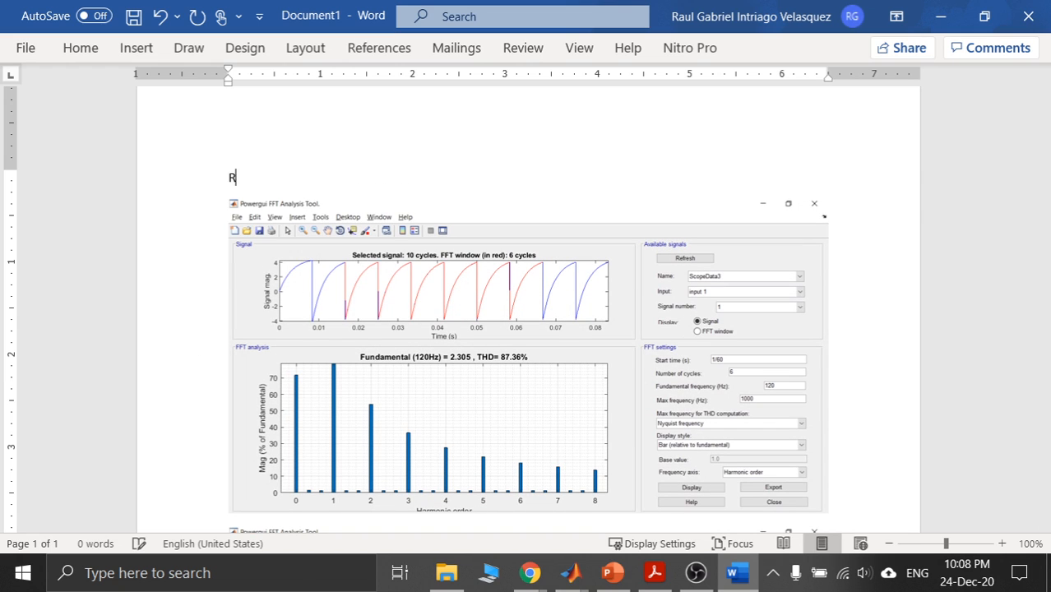
text(RL)
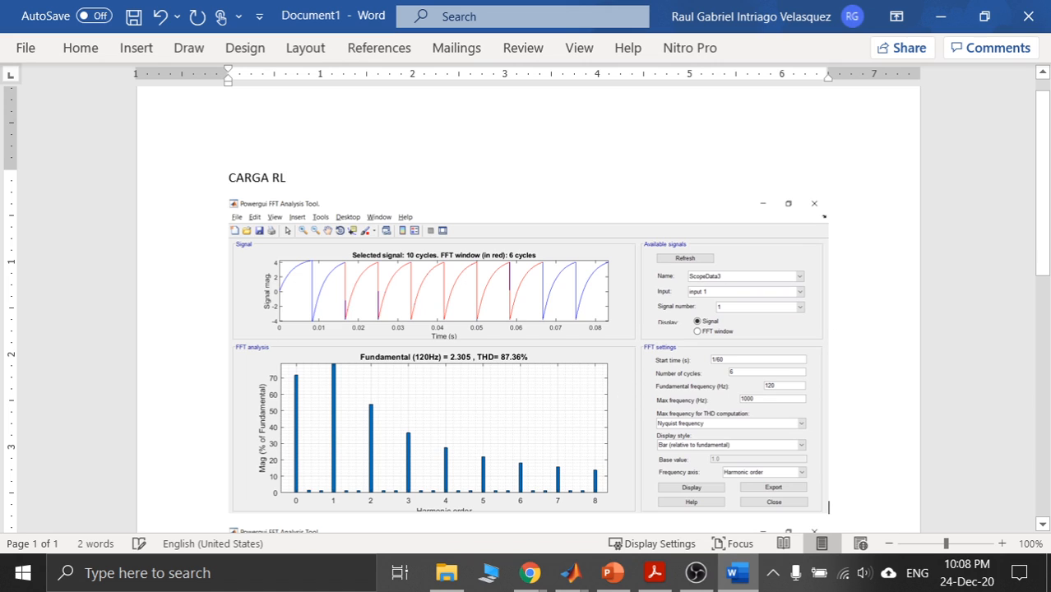
drag(1040, 208, 1040, 420)
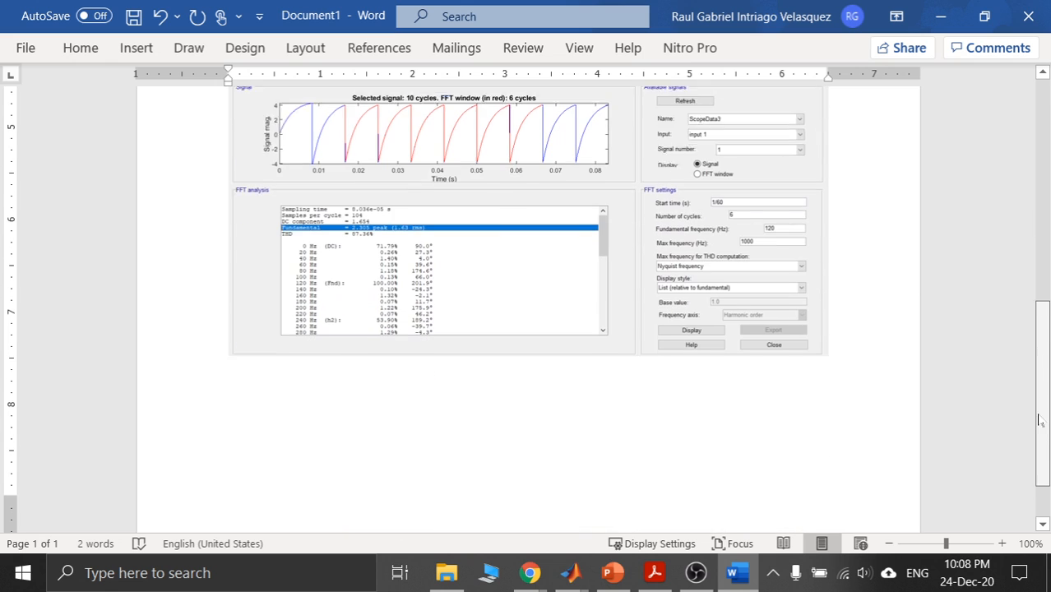
Switch to the inverter model in Simulink and check the RL load block's parameters.
mouse_move(578, 581)
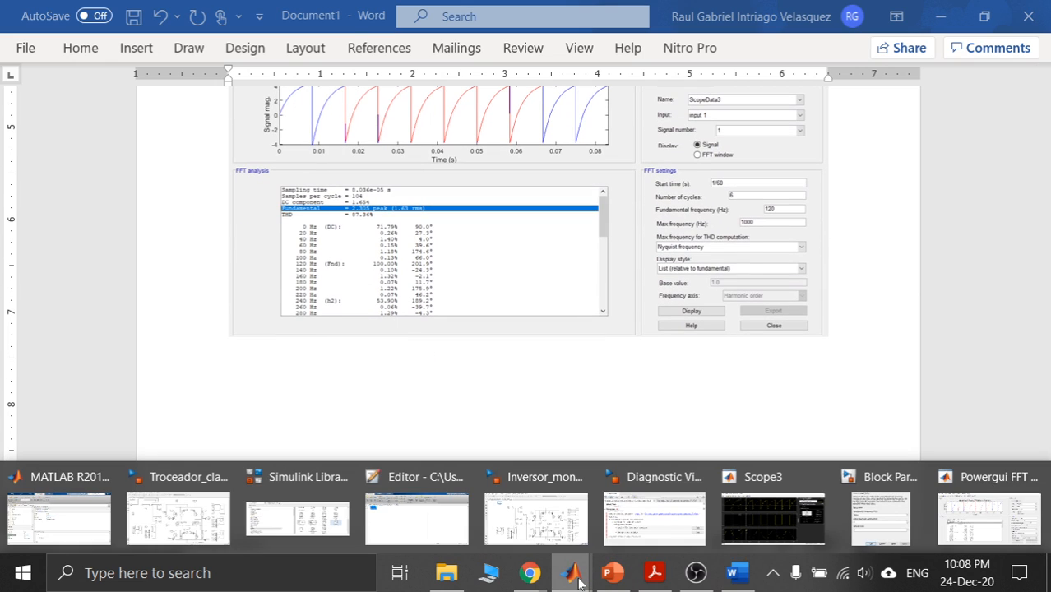
click(537, 521)
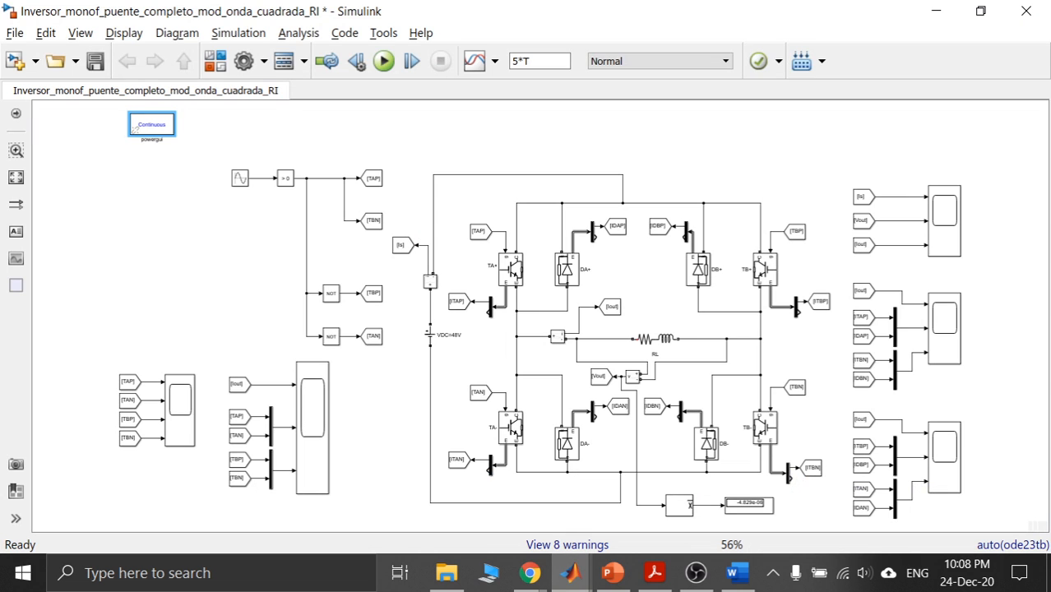
double_click(655, 338)
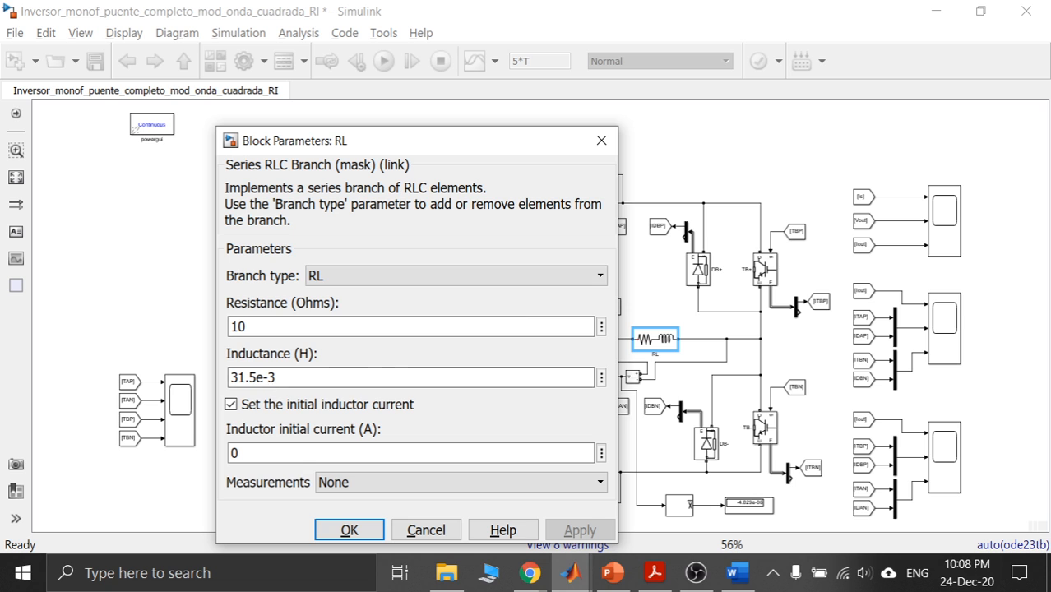
click(601, 141)
click(692, 144)
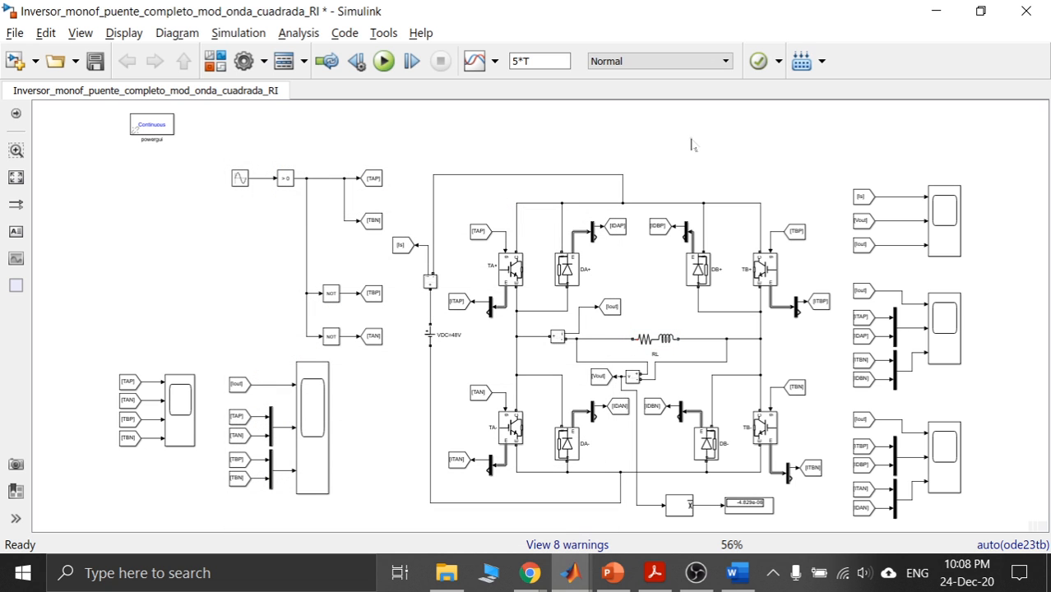
Set the load block's branch type to RLC, review its capacitor parameters, and apply the change.
click(658, 338)
double_click(657, 338)
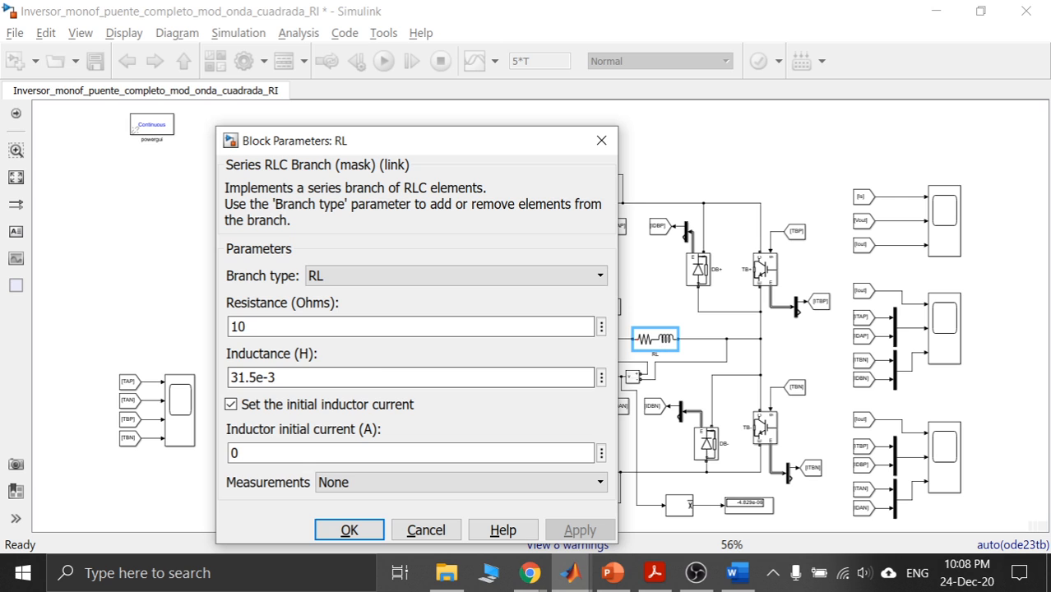
click(449, 277)
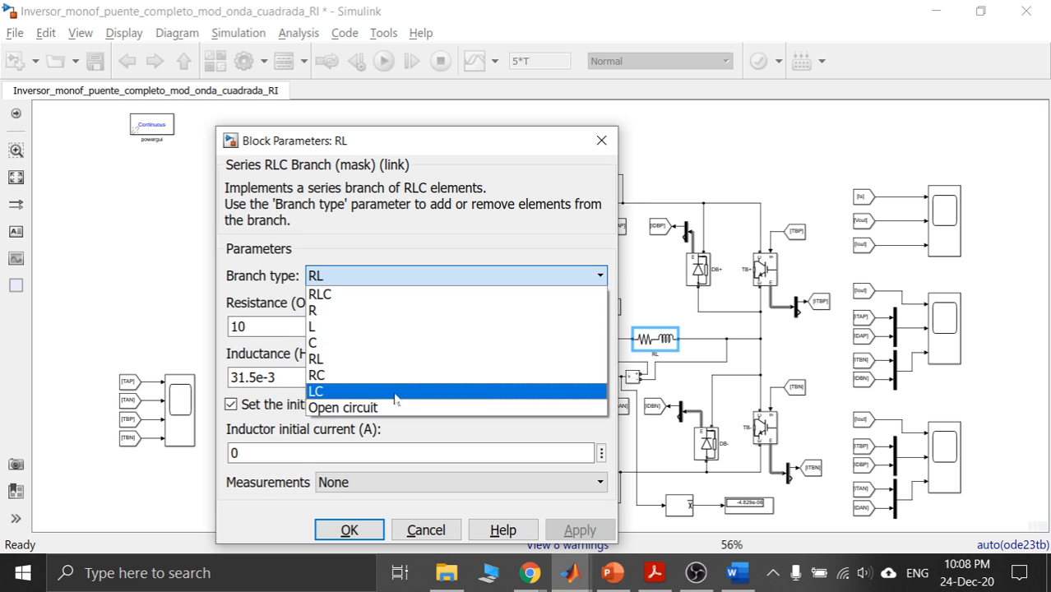
click(406, 296)
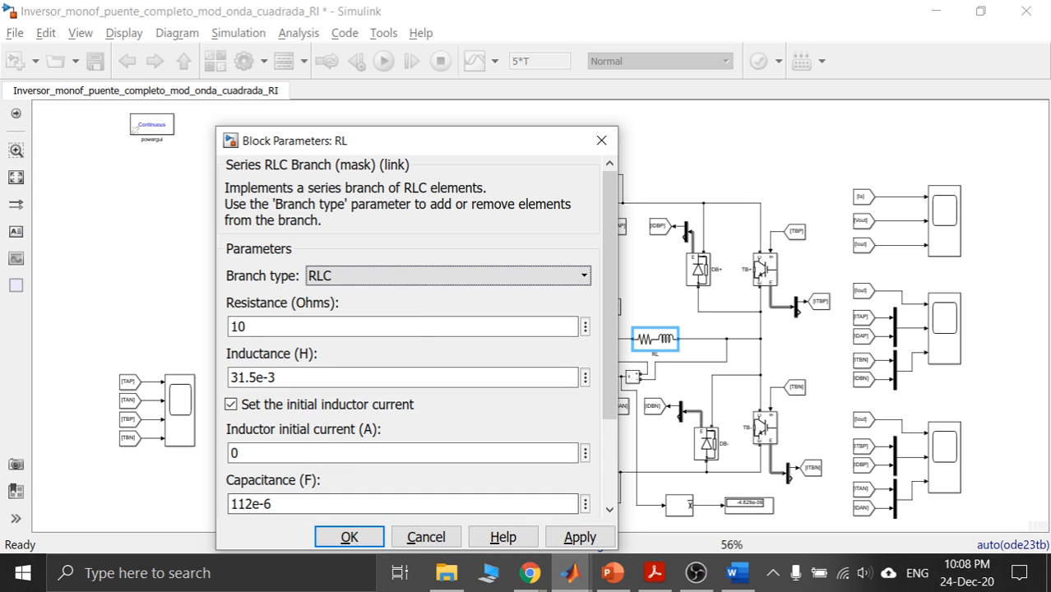
drag(485, 141, 525, 30)
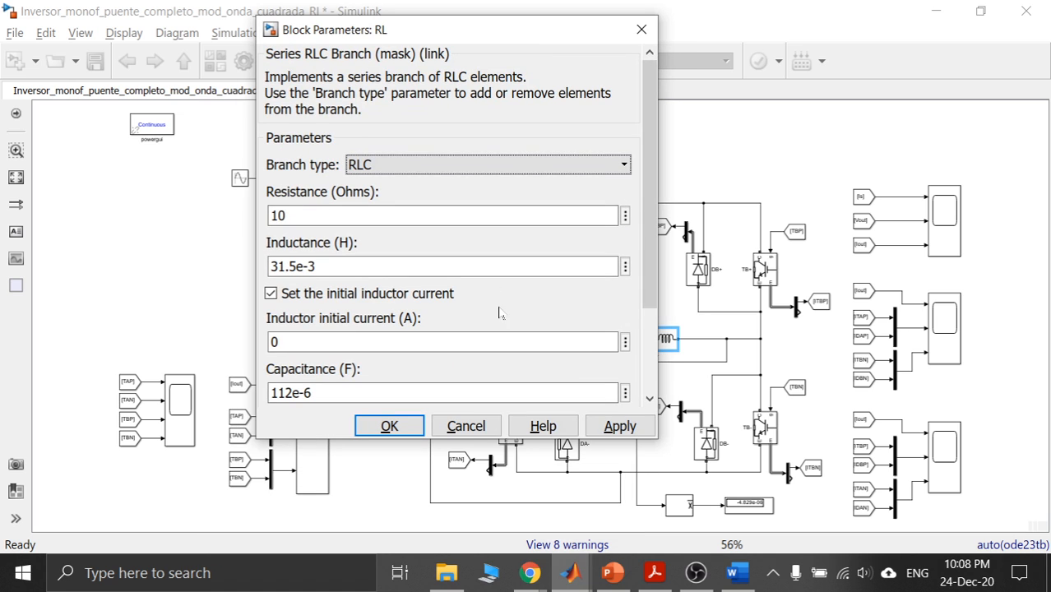
scroll(499, 312, down, 3)
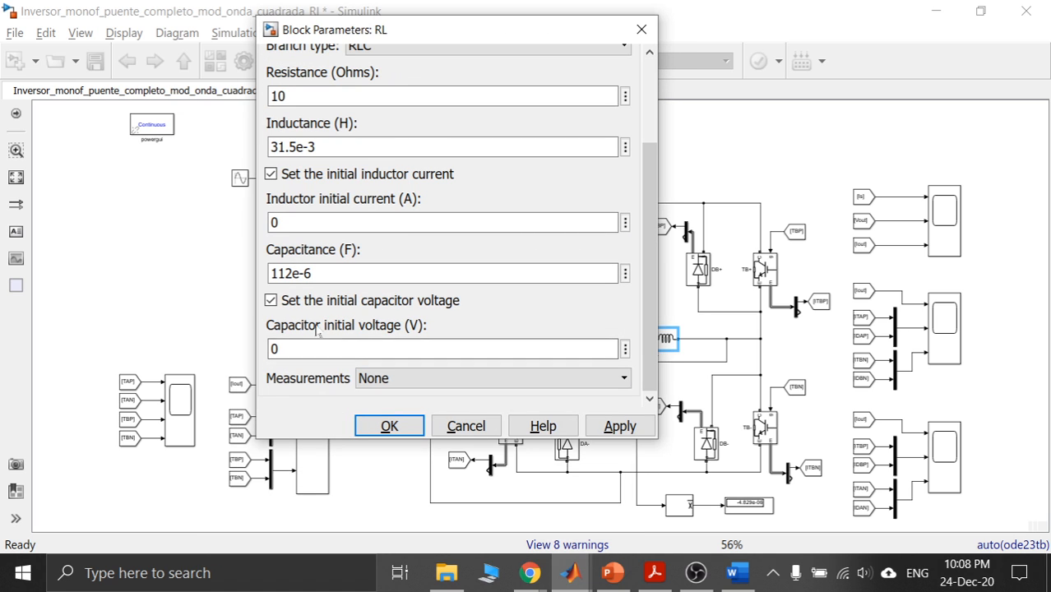
click(385, 429)
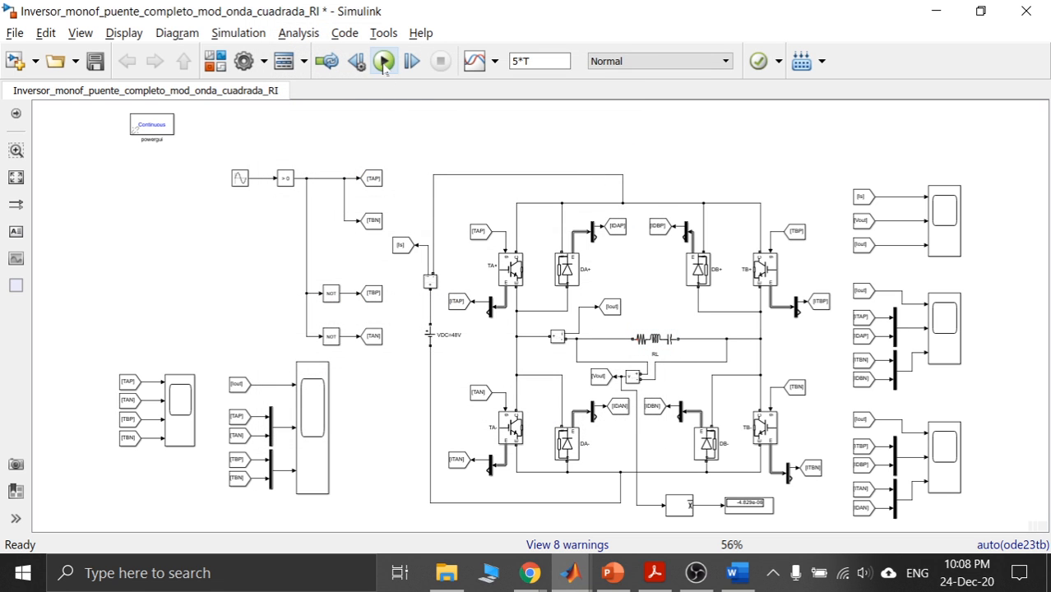
Run the simulation with the RLC load, open powergui's FFT Analysis tool, and refresh the available signals.
click(384, 61)
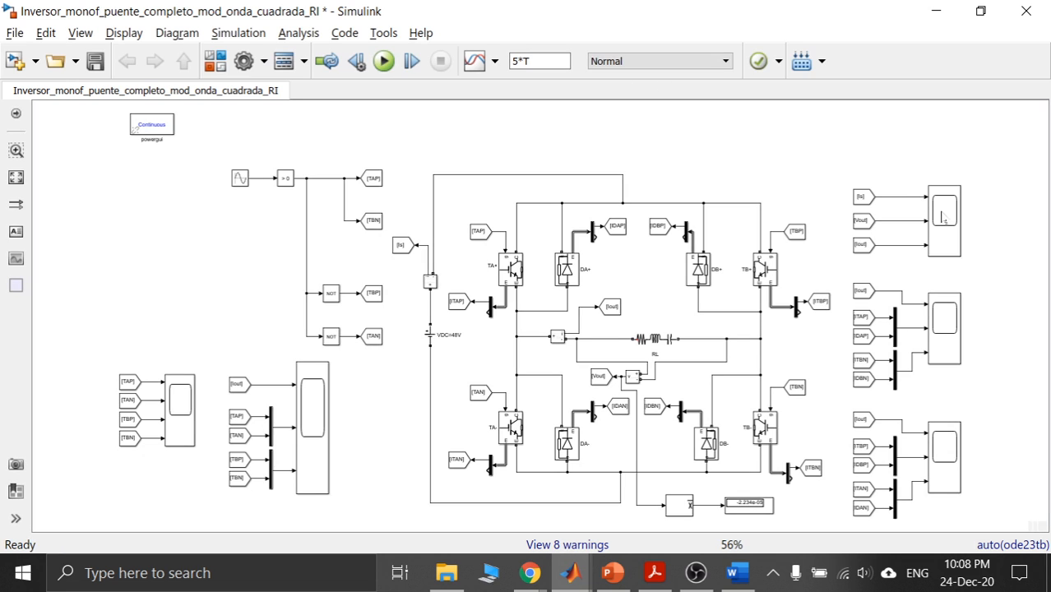
click(943, 217)
double_click(153, 131)
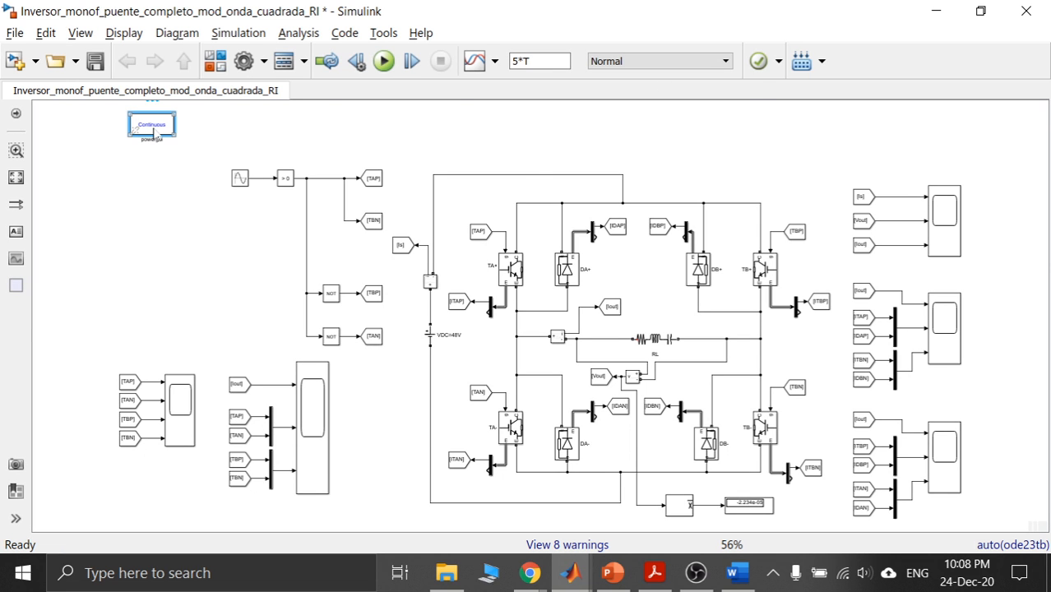
click(278, 95)
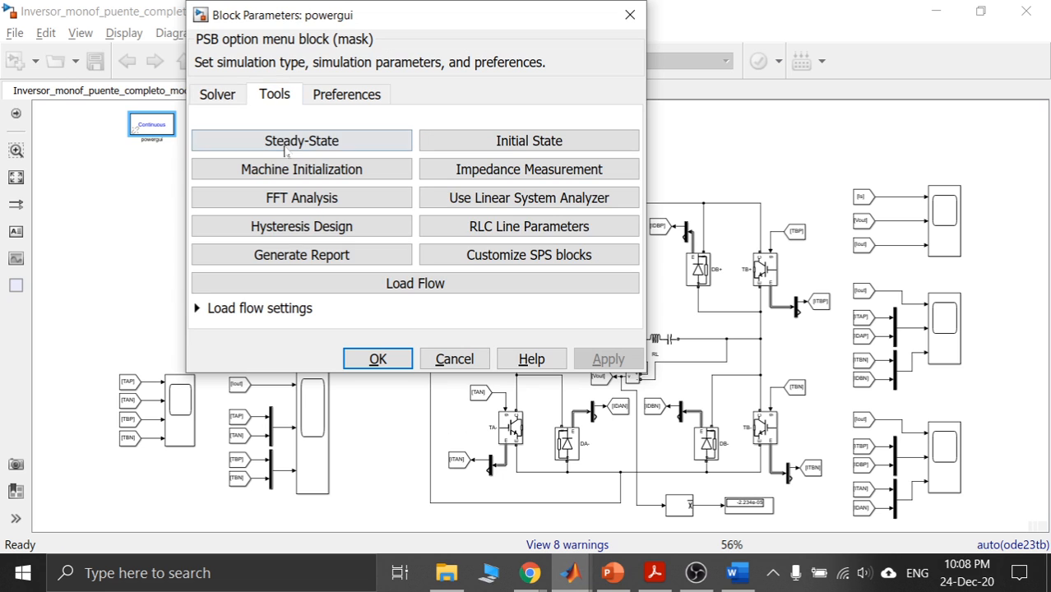
click(291, 197)
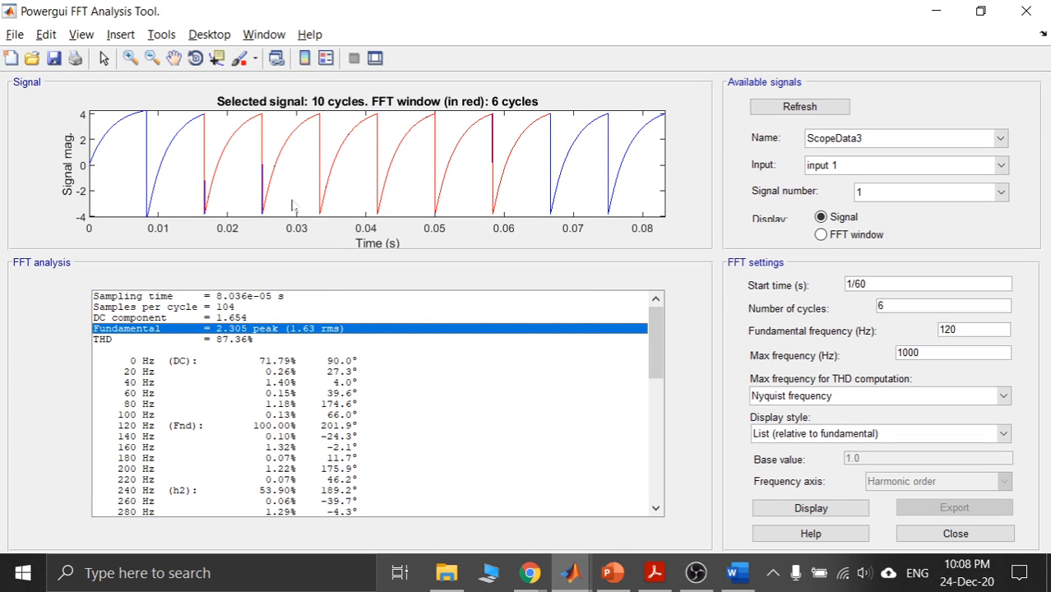
click(785, 106)
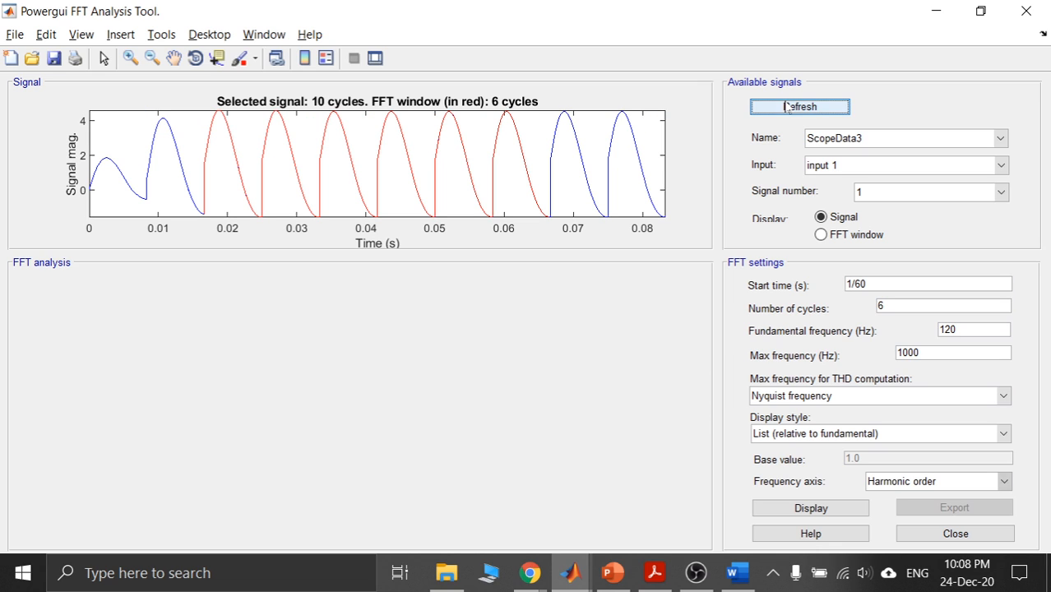
View the input 2 waveform of ScopeData3, and return to the input 1 signal.
click(874, 139)
click(878, 148)
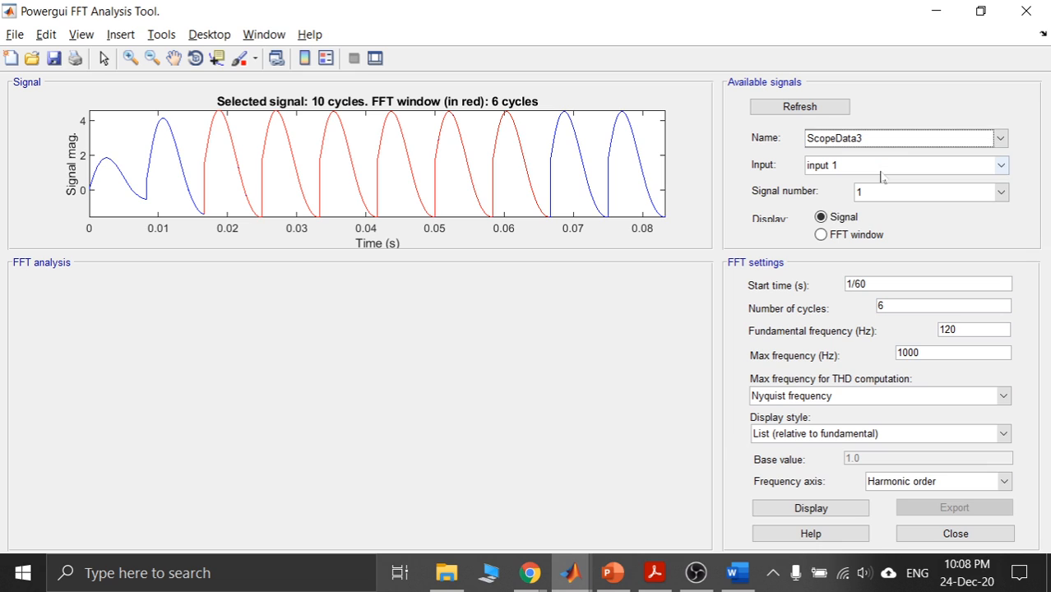
click(878, 165)
click(878, 199)
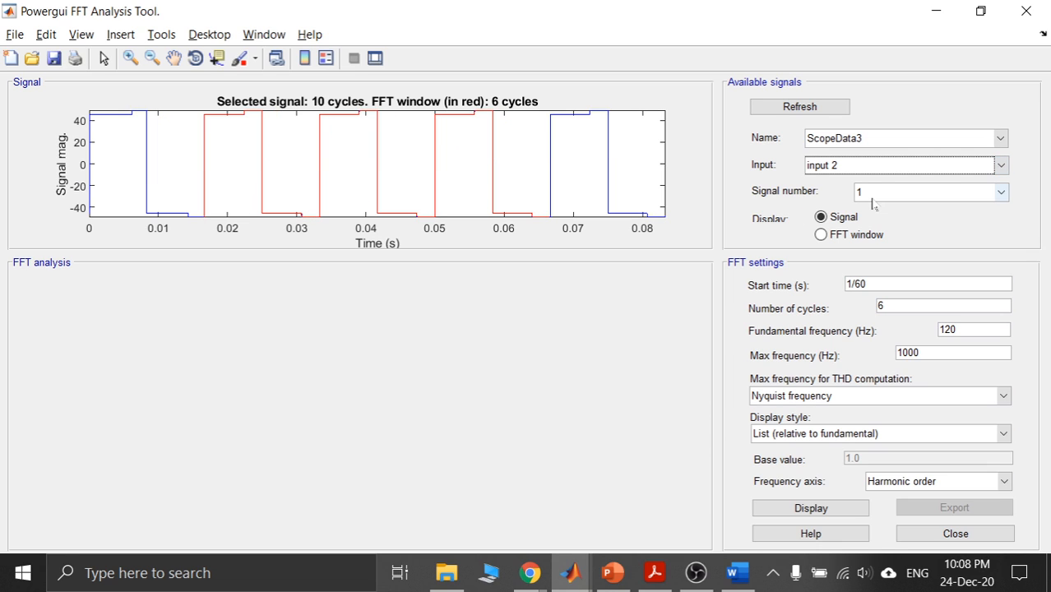
click(870, 165)
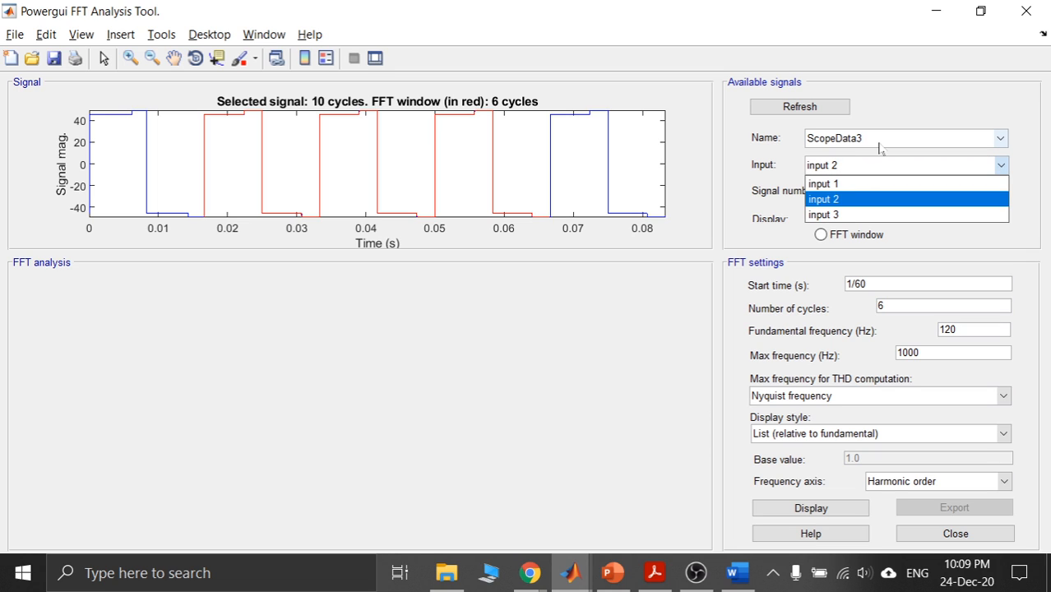
click(879, 140)
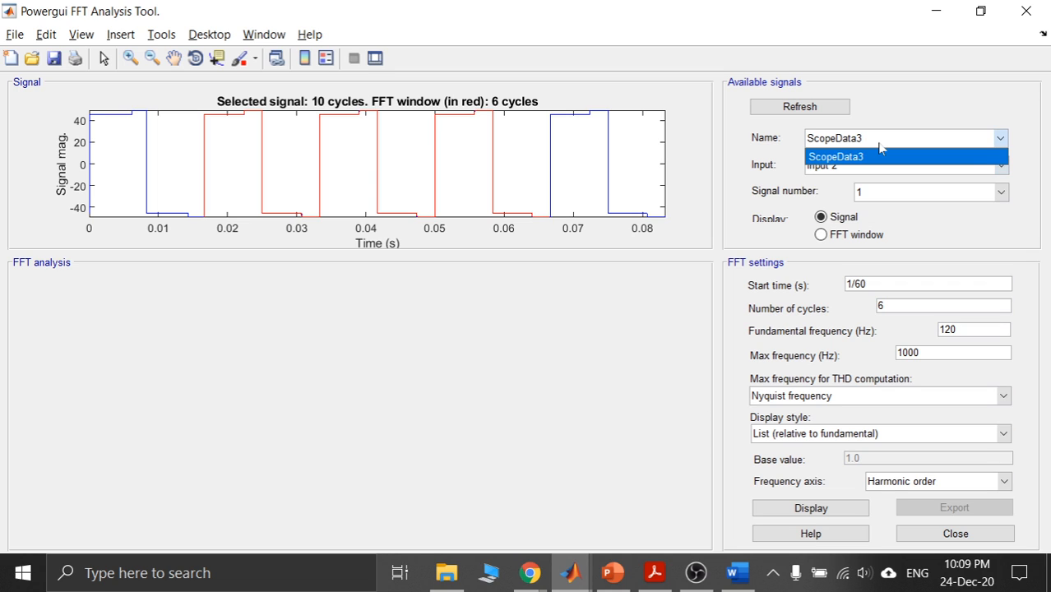
click(879, 157)
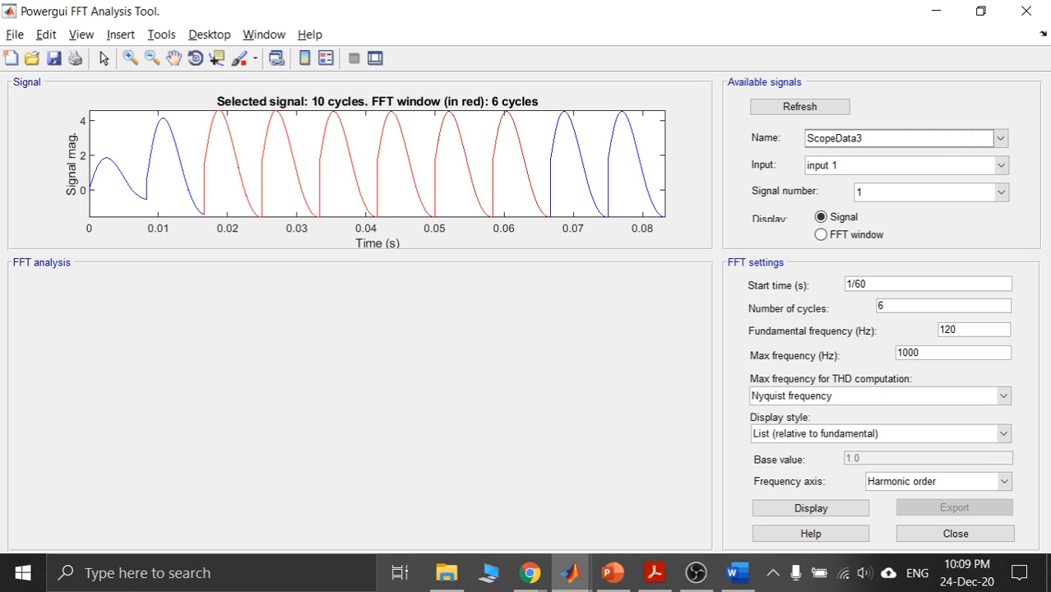
Review the FFT start time, number of cycles and fundamental frequency, and open Scope3 to inspect the RLC load waveforms.
click(869, 284)
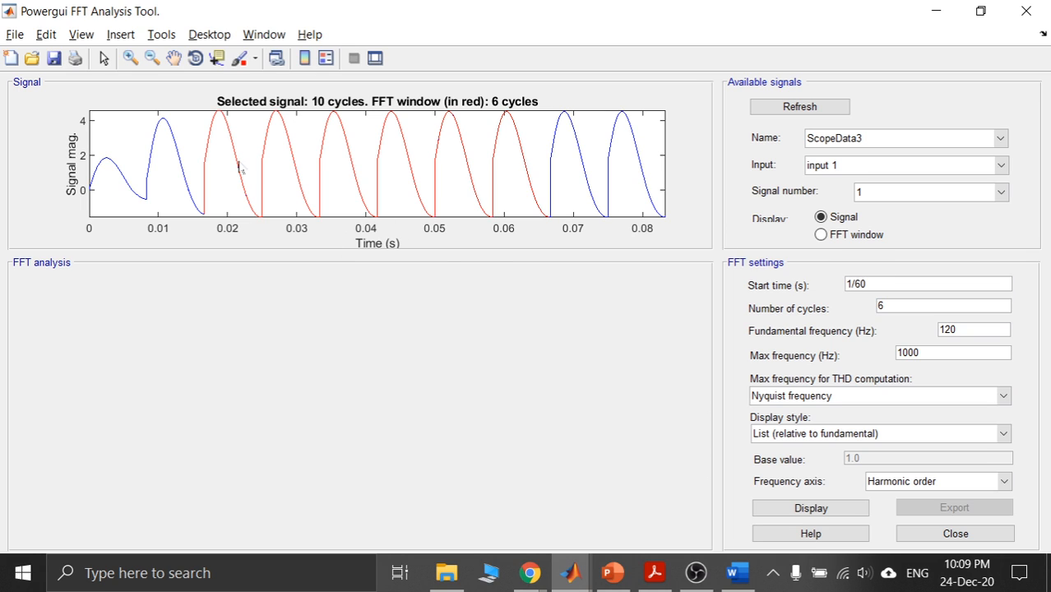
double_click(873, 312)
double_click(952, 329)
click(936, 12)
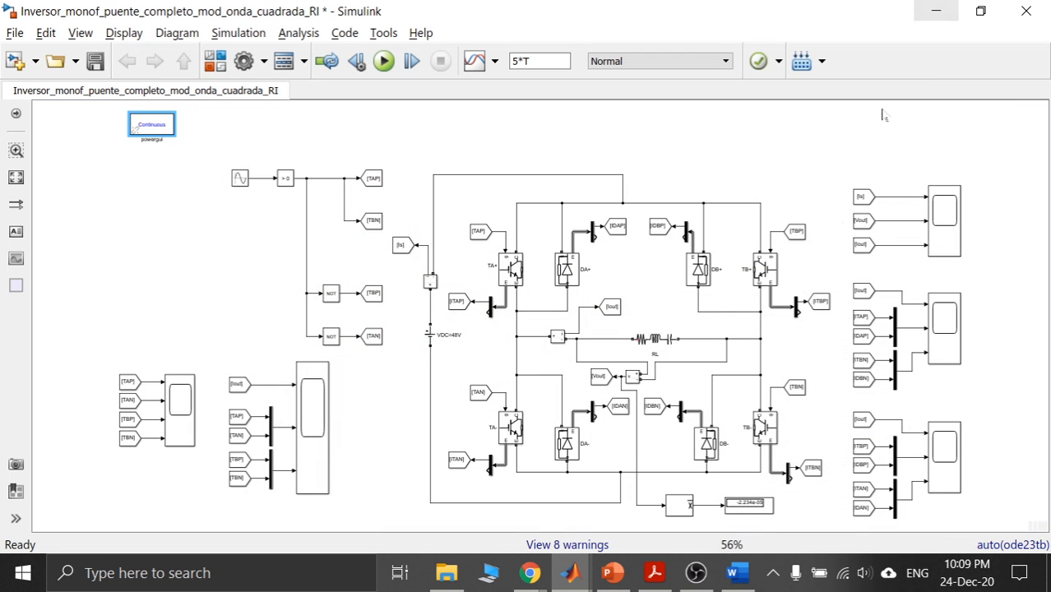
double_click(942, 217)
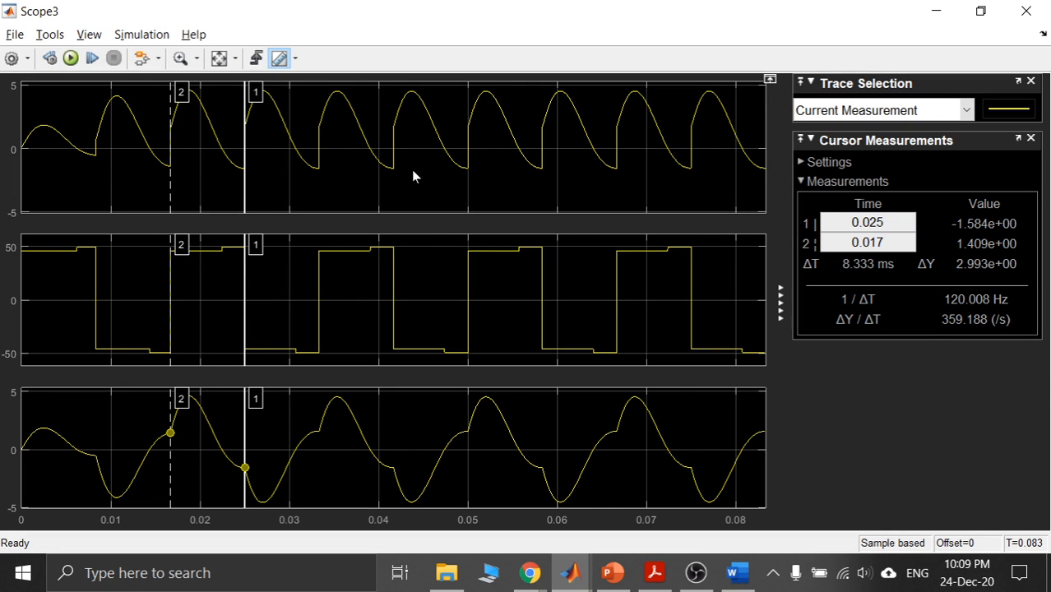
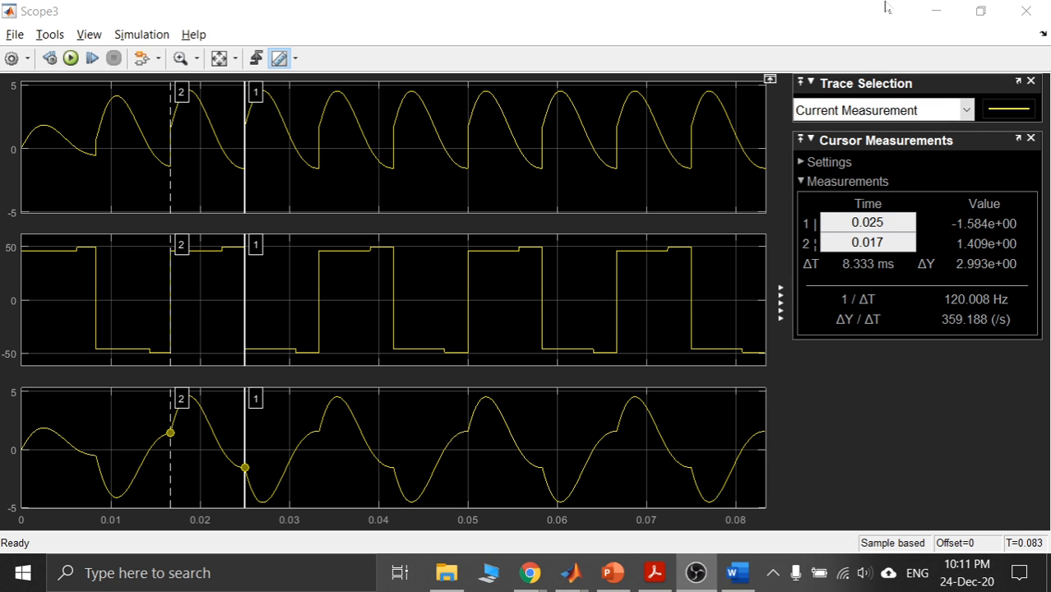
Return to the powergui FFT Analysis tool and display the ScopeData3 input 1 spectrum as List (relative to fundamental).
click(936, 11)
click(935, 10)
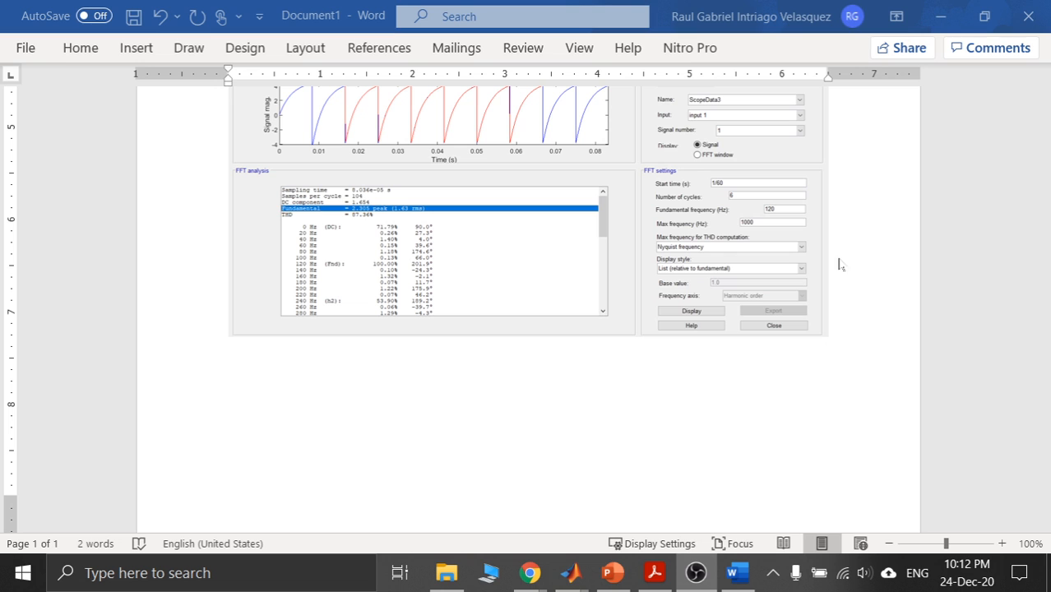
click(939, 17)
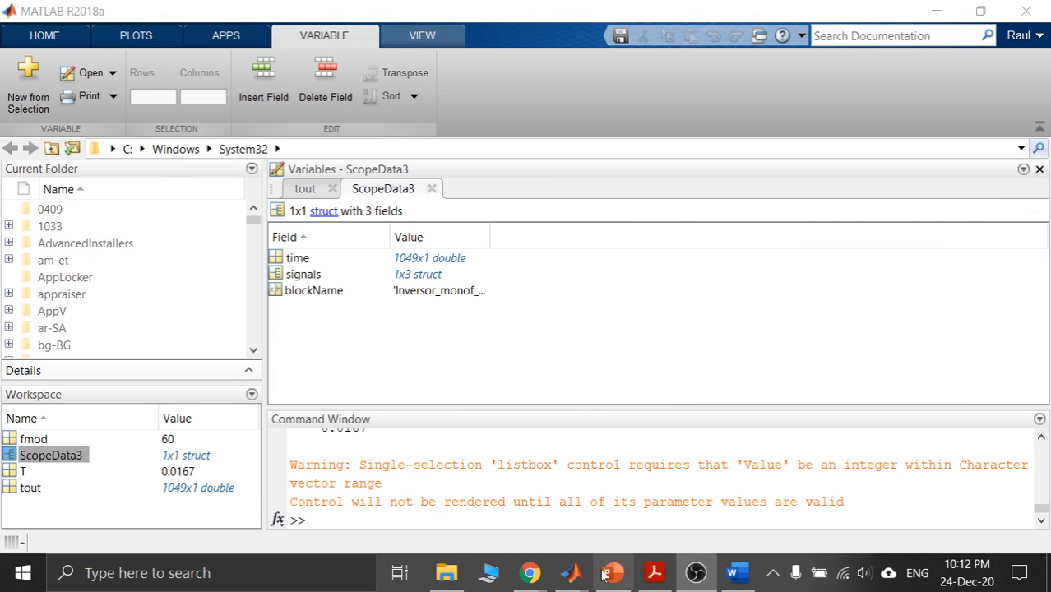
mouse_move(580, 582)
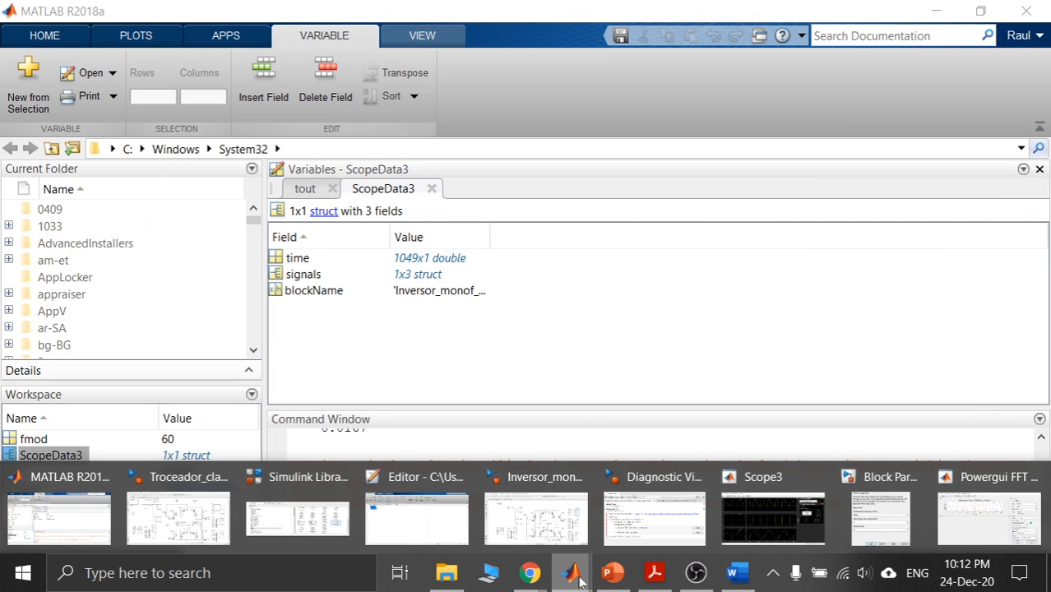
click(990, 514)
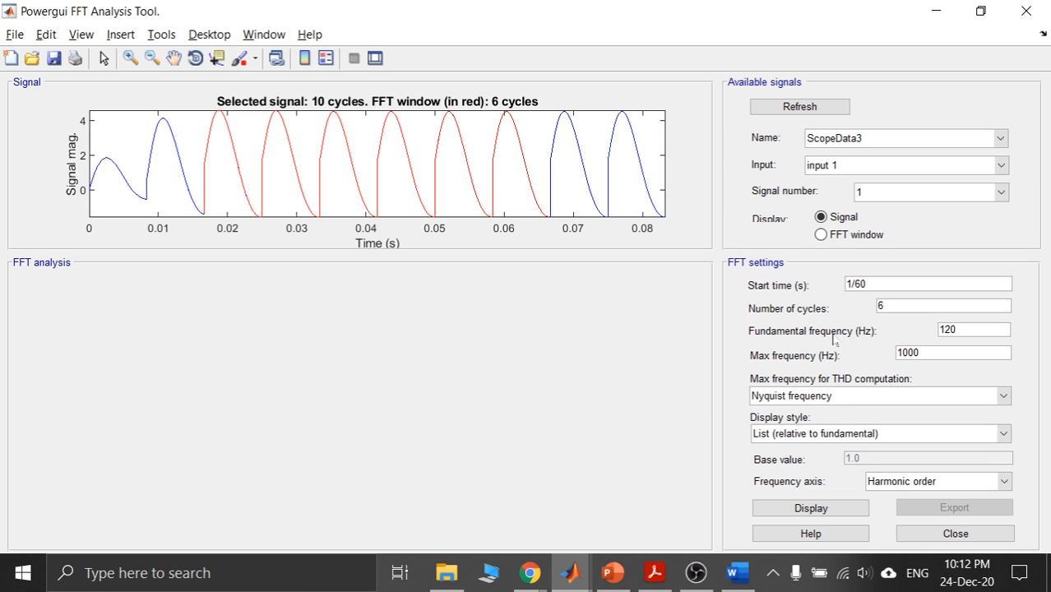
click(897, 438)
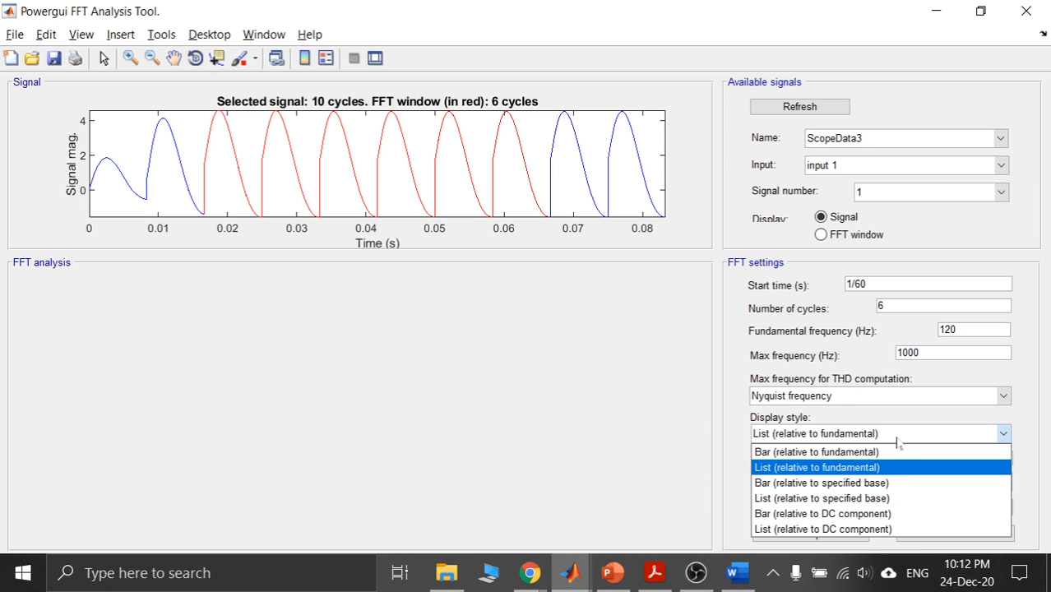
click(881, 468)
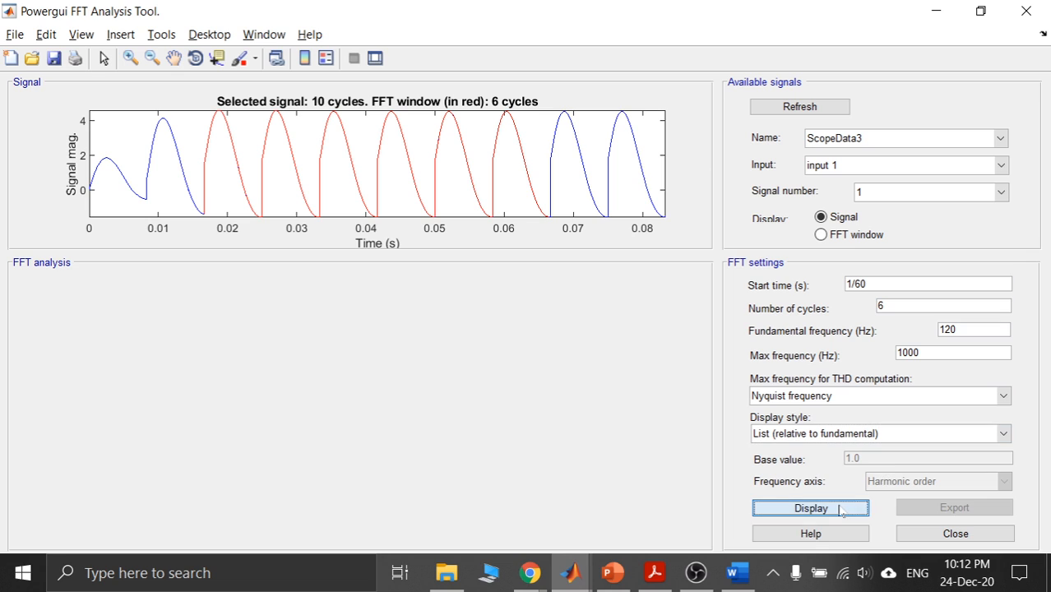
click(839, 511)
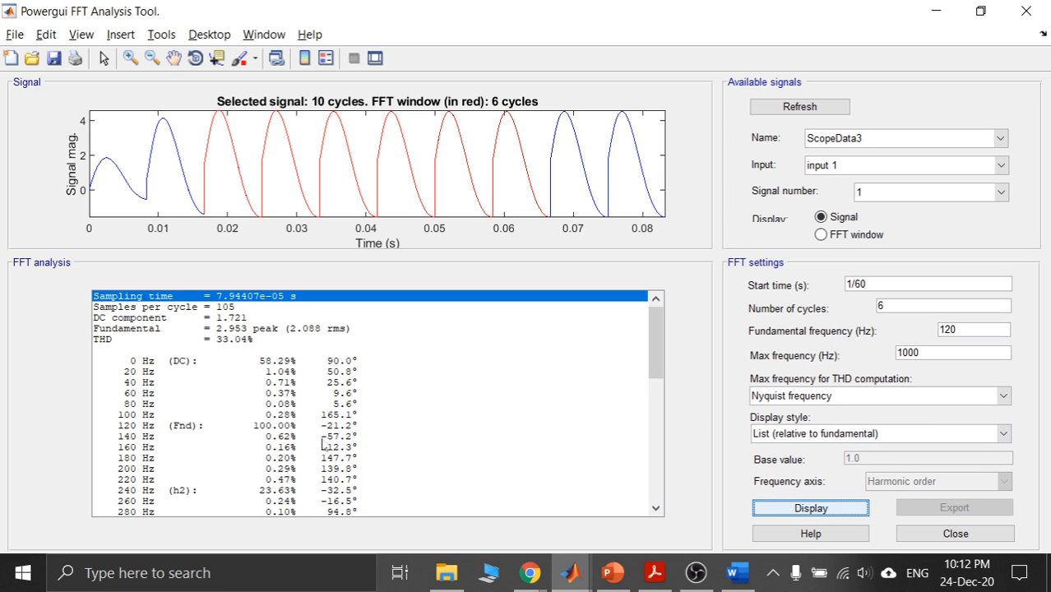
Examine the RLC load's harmonic list from the DC component and 120 Hz fundamental through the eighth harmonic.
click(276, 427)
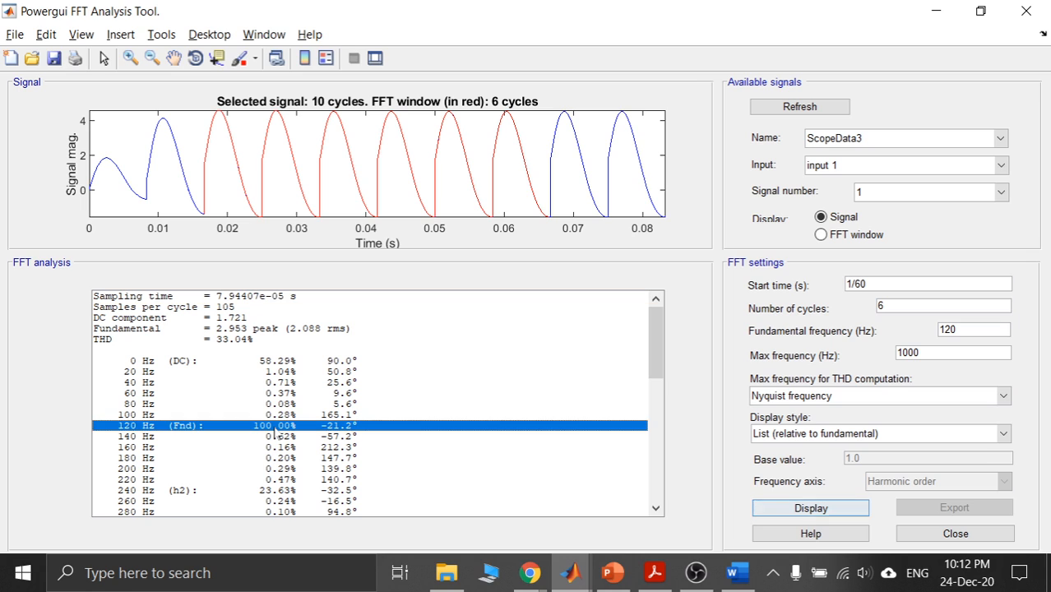
click(287, 362)
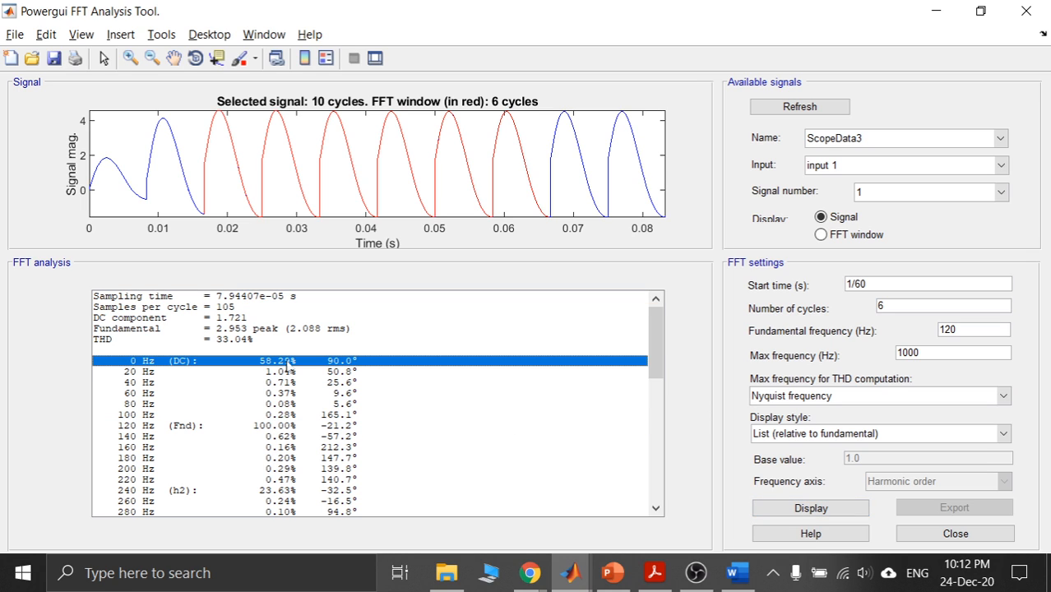
click(270, 492)
drag(655, 341, 652, 485)
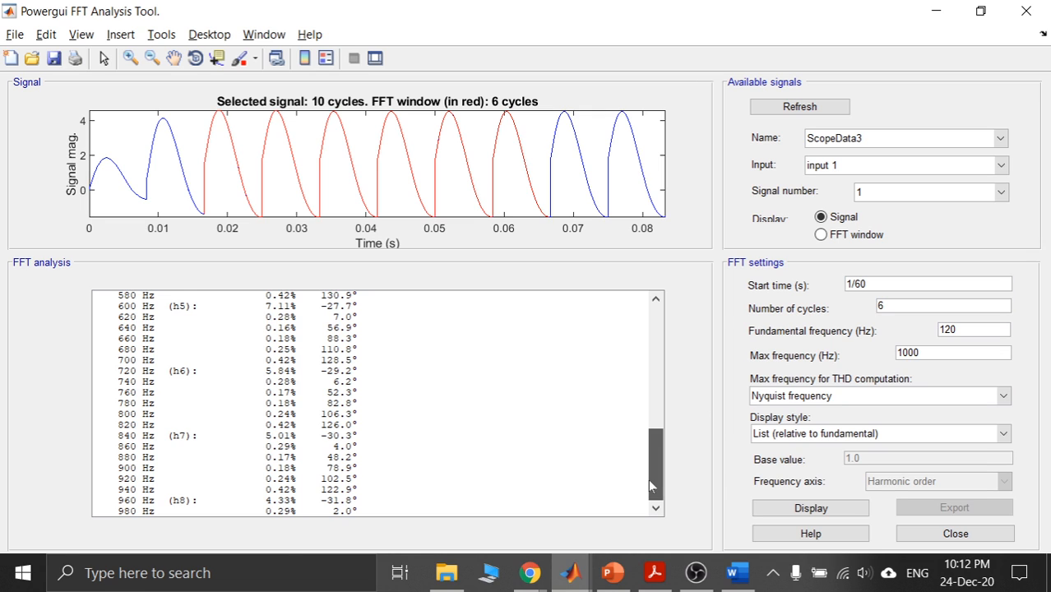
click(282, 502)
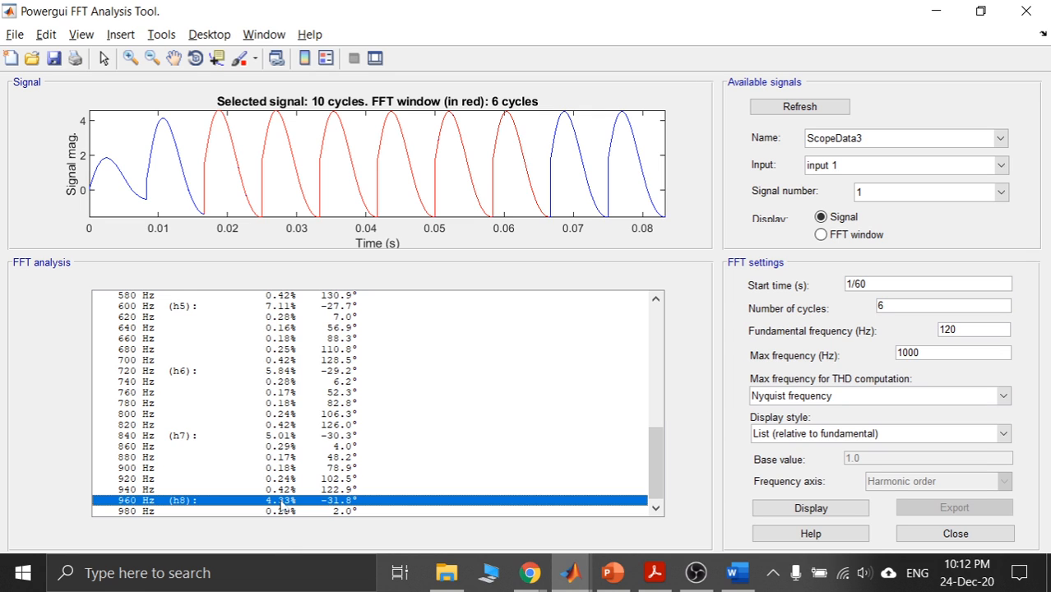
drag(654, 439, 658, 390)
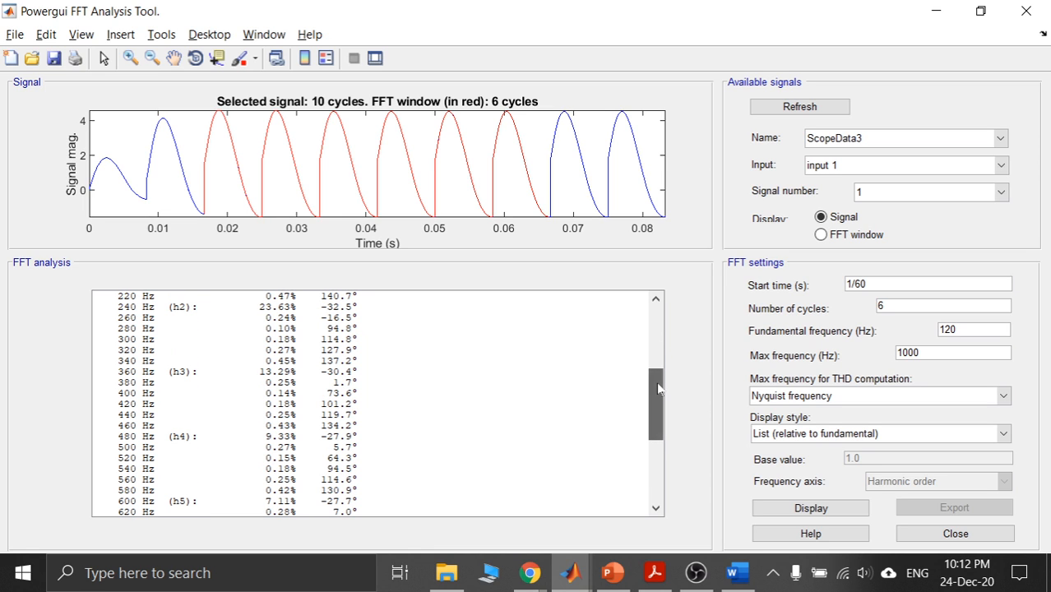
click(282, 436)
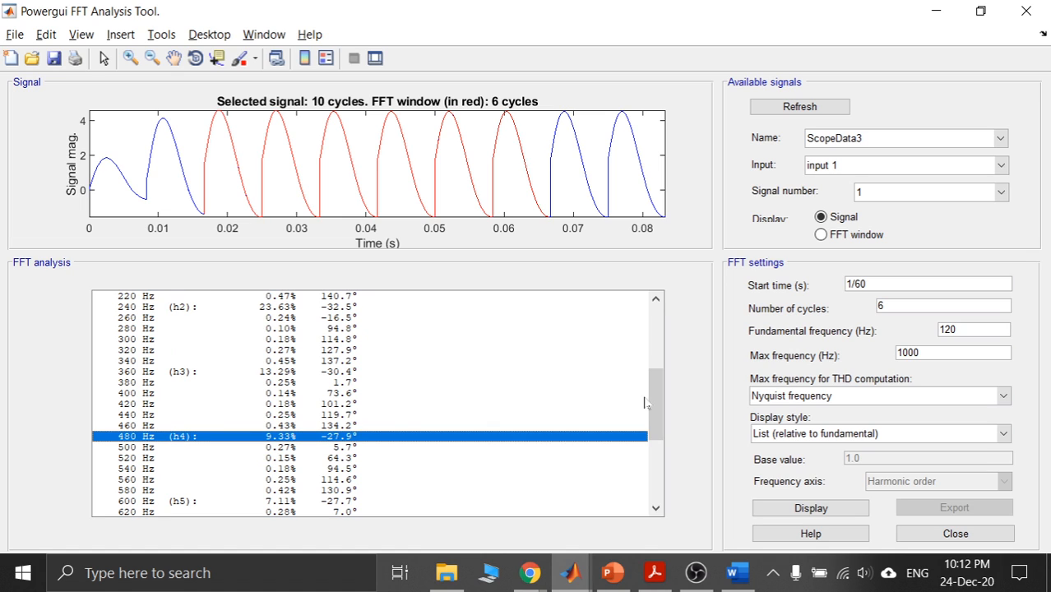
drag(655, 389, 654, 460)
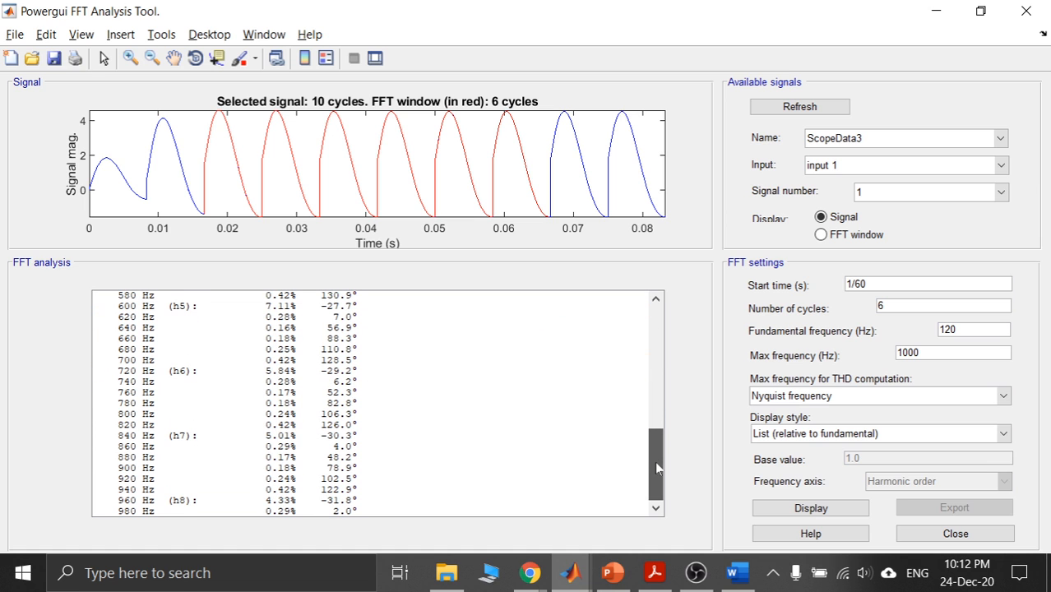
Switch to Word and enlarge the document to examine the RL load's captured FFT harmonic list.
click(739, 575)
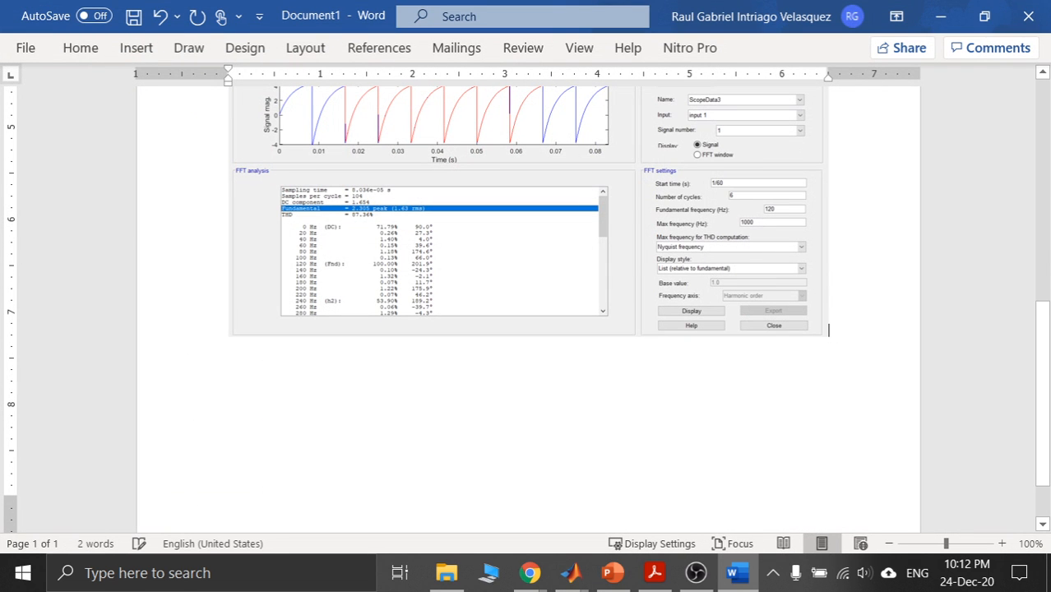
drag(945, 544, 955, 544)
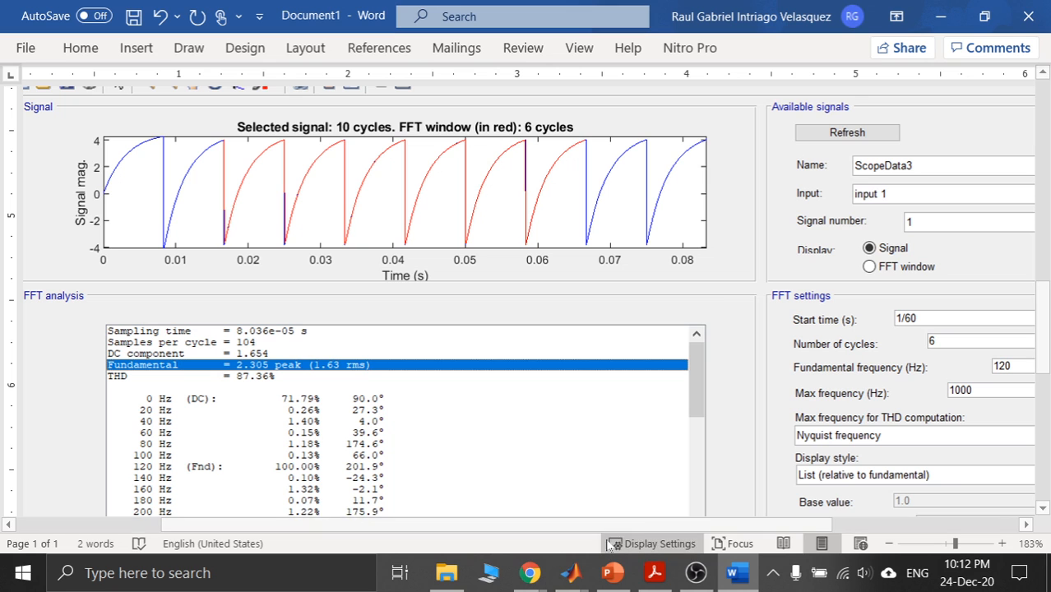
drag(1038, 288, 1046, 354)
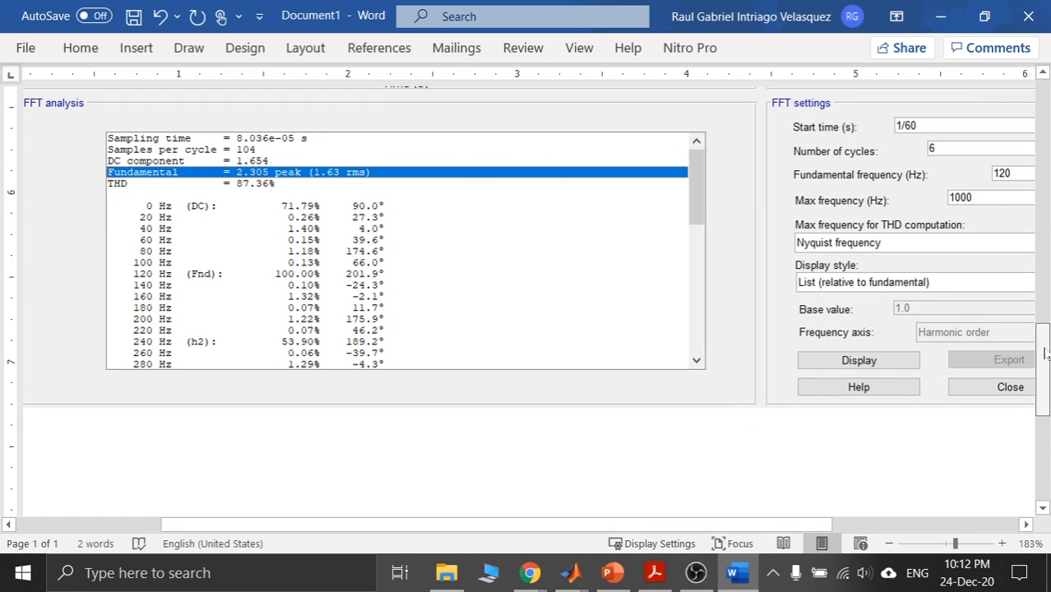
scroll(1046, 353, up, 2)
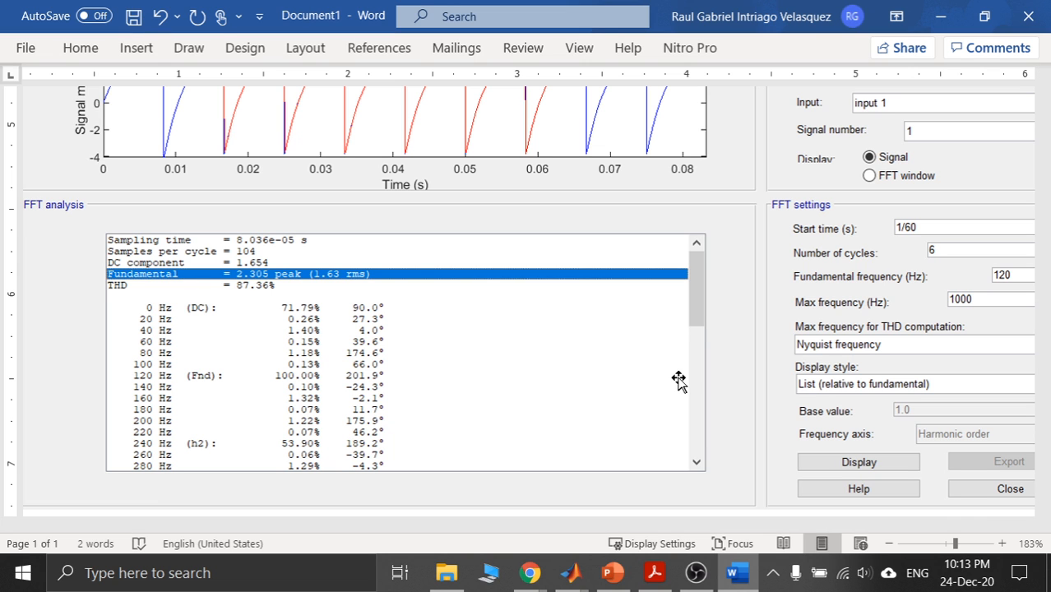
Compare the THD entry in the RLC load's FFT list with the RL load's THD captured in Word.
click(940, 17)
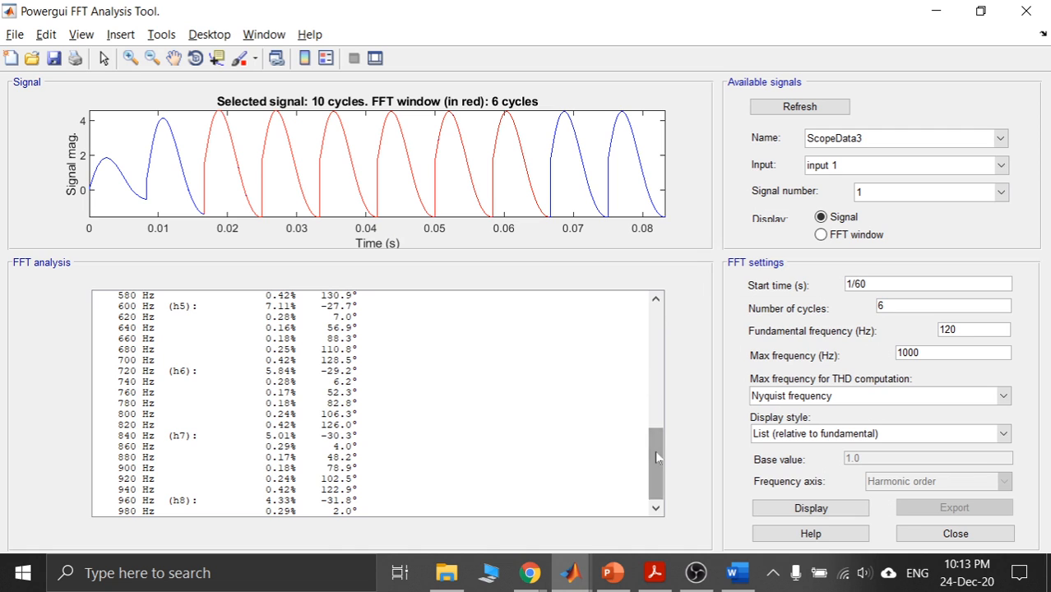
drag(654, 450, 661, 310)
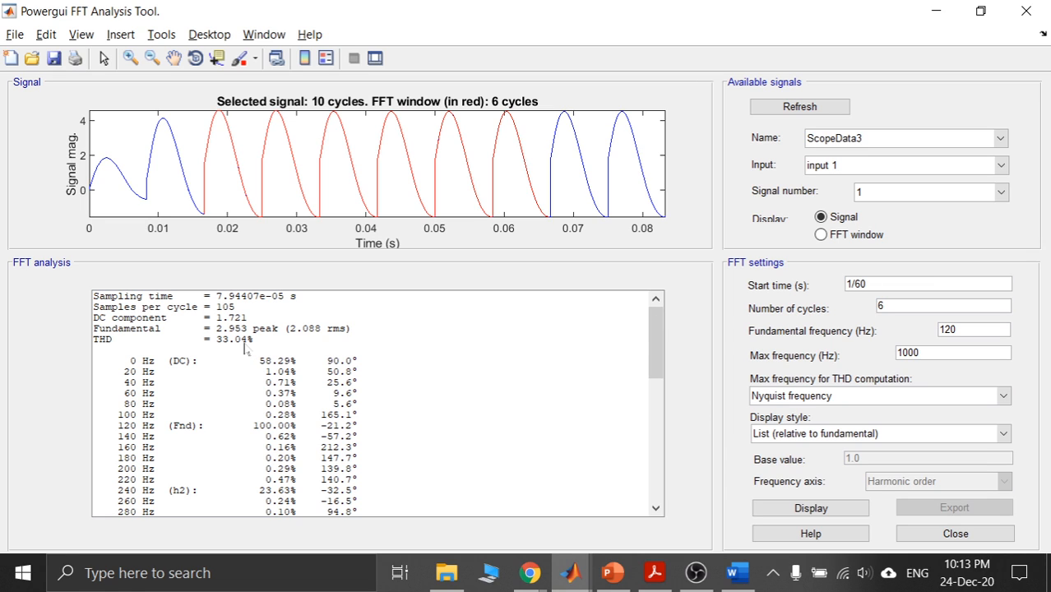
click(244, 345)
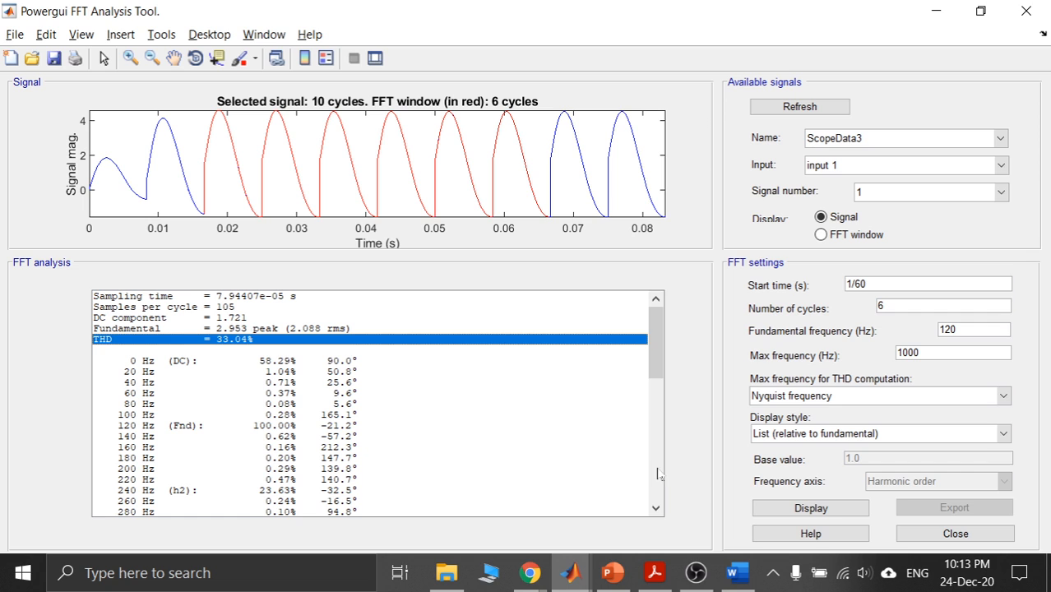
click(737, 573)
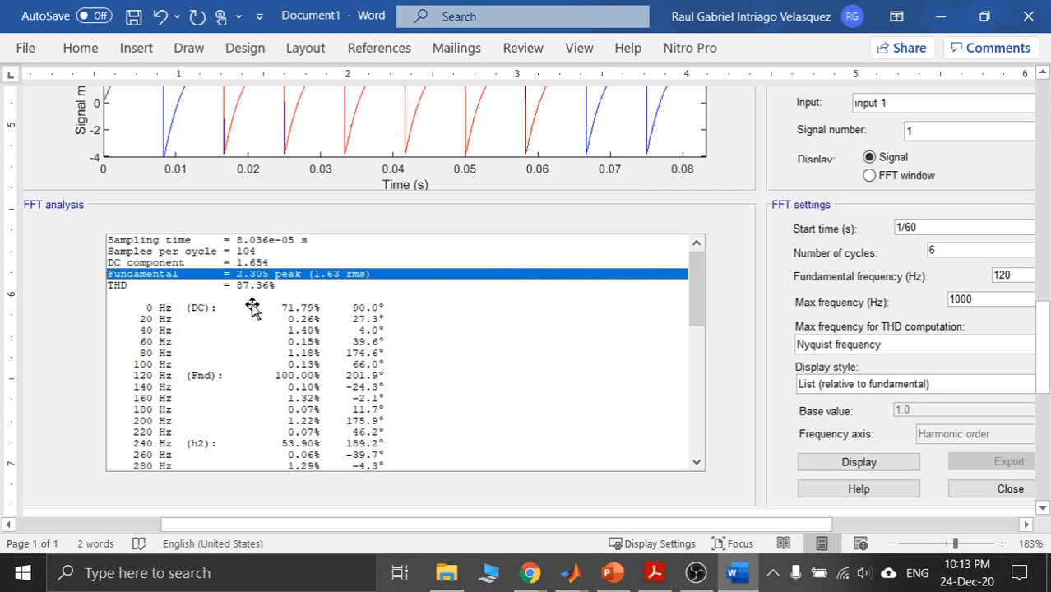
click(935, 23)
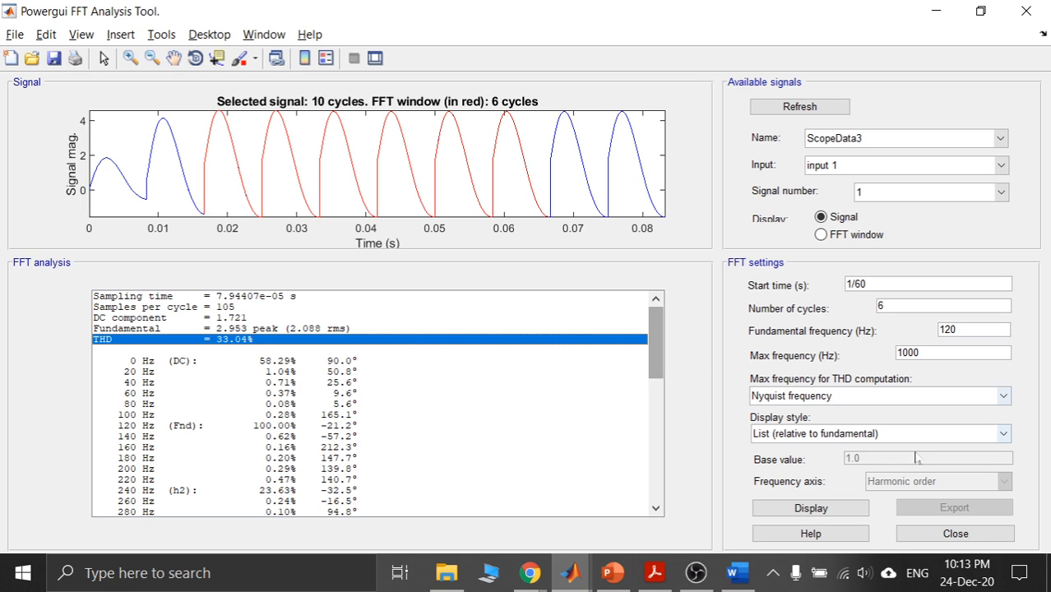
Display the RLC load's FFT spectrum as Bar (relative to fundamental).
click(979, 434)
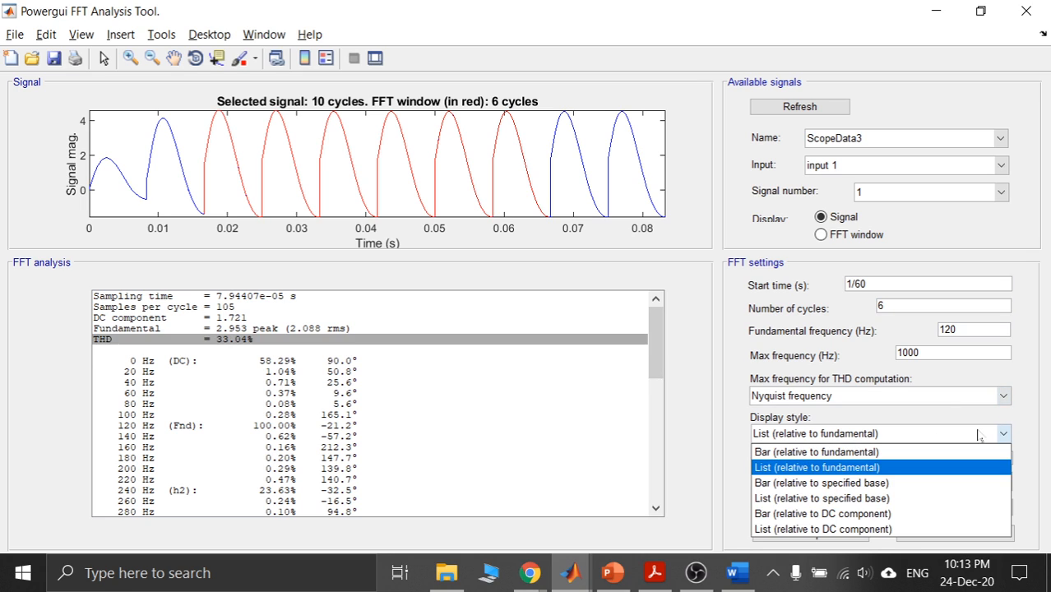
click(908, 452)
click(820, 510)
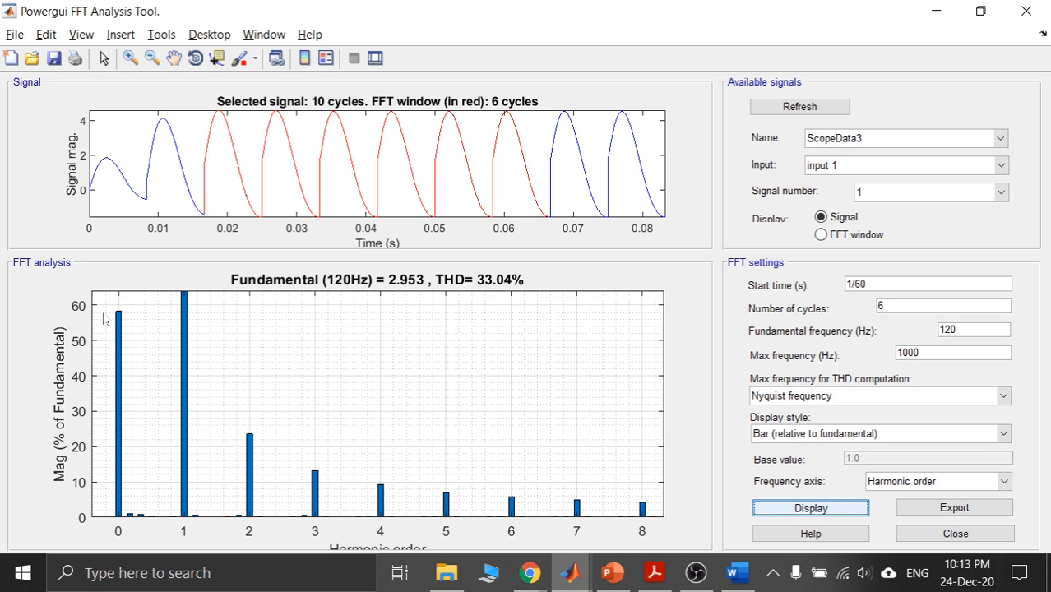
Compare the RLC load's harmonic bar chart with the RL load's bar chart captured in the Word document.
click(740, 578)
drag(1043, 346, 1044, 235)
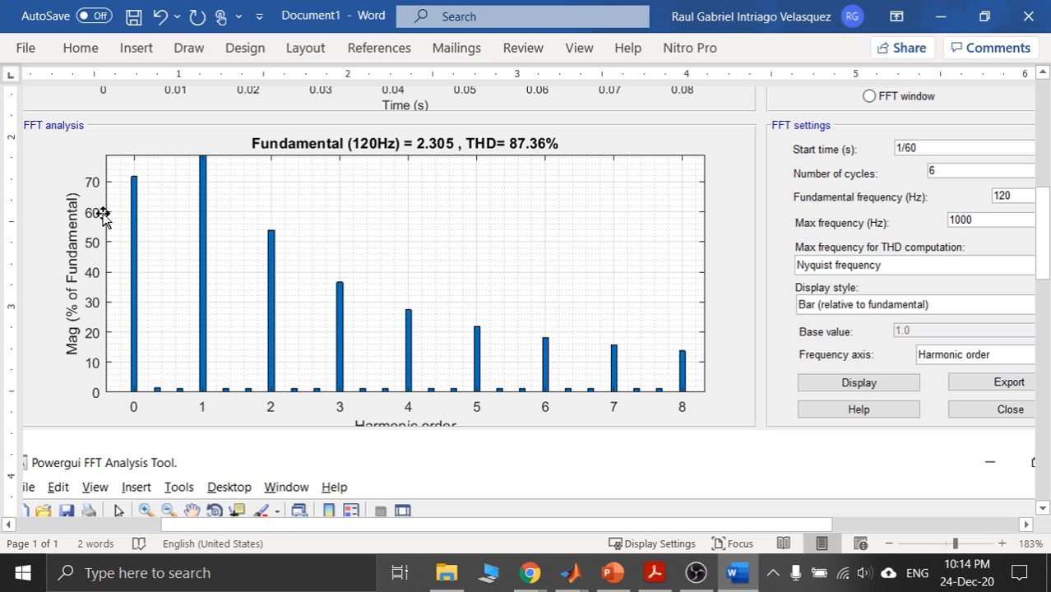
click(939, 16)
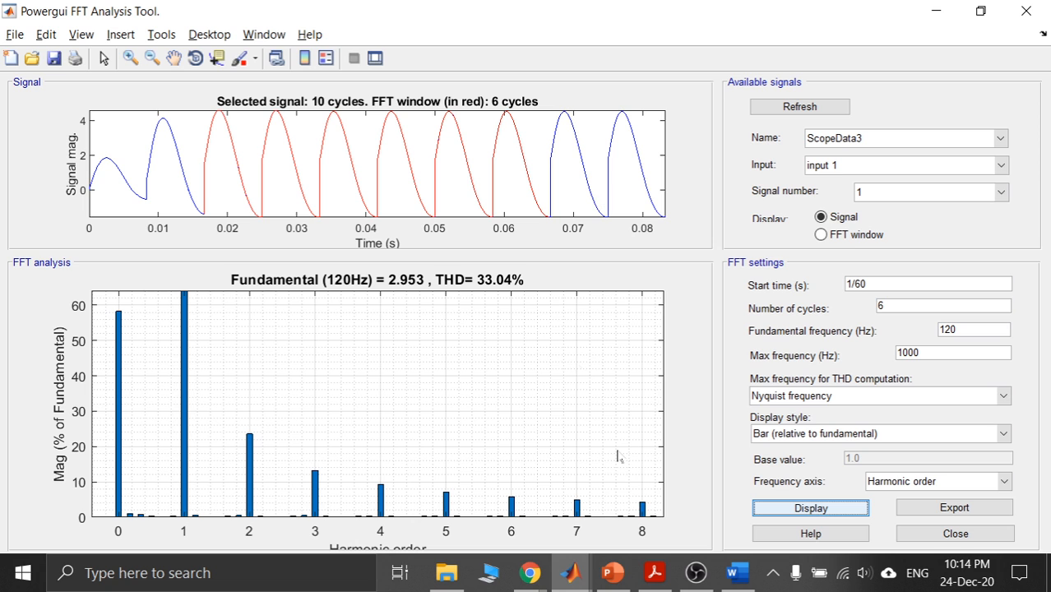
Minimize the FFT tool and MATLAB windows, and close the Diagnostic Viewer and the Mean block's parameters dialog.
click(935, 11)
click(746, 245)
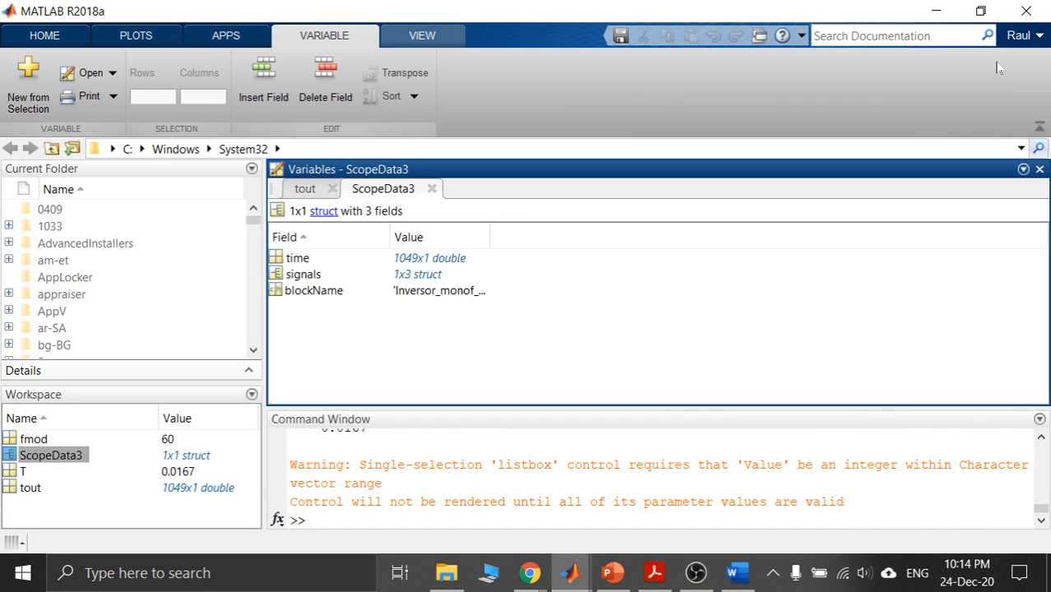
click(935, 11)
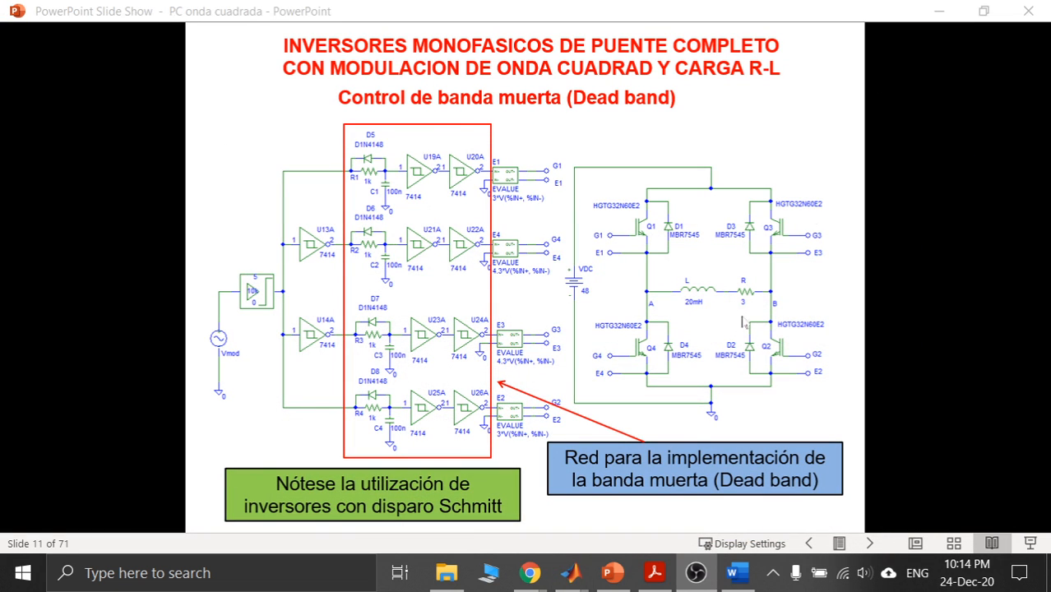
mouse_move(571, 573)
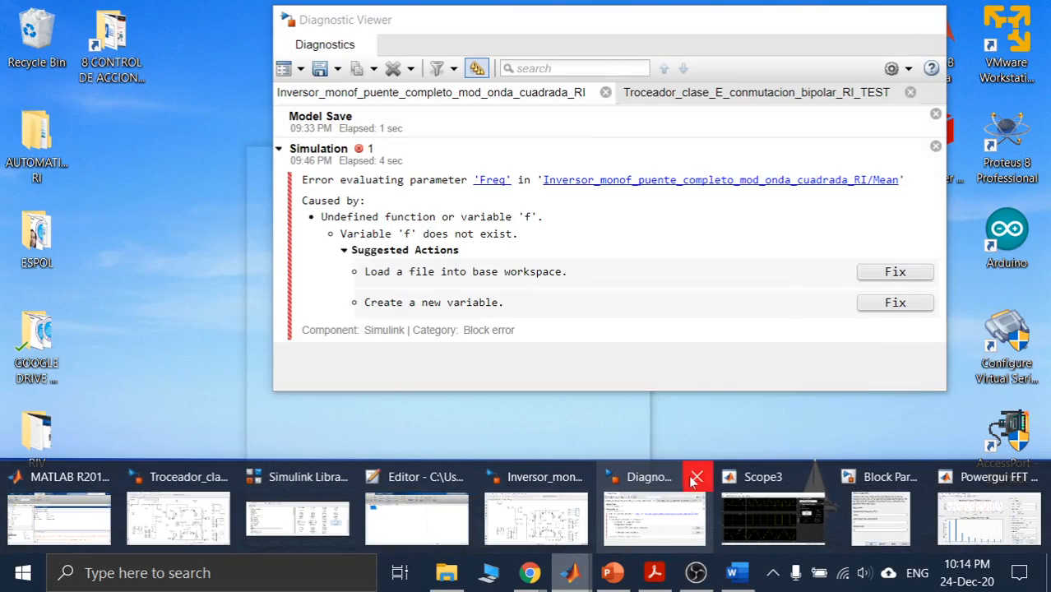
click(696, 477)
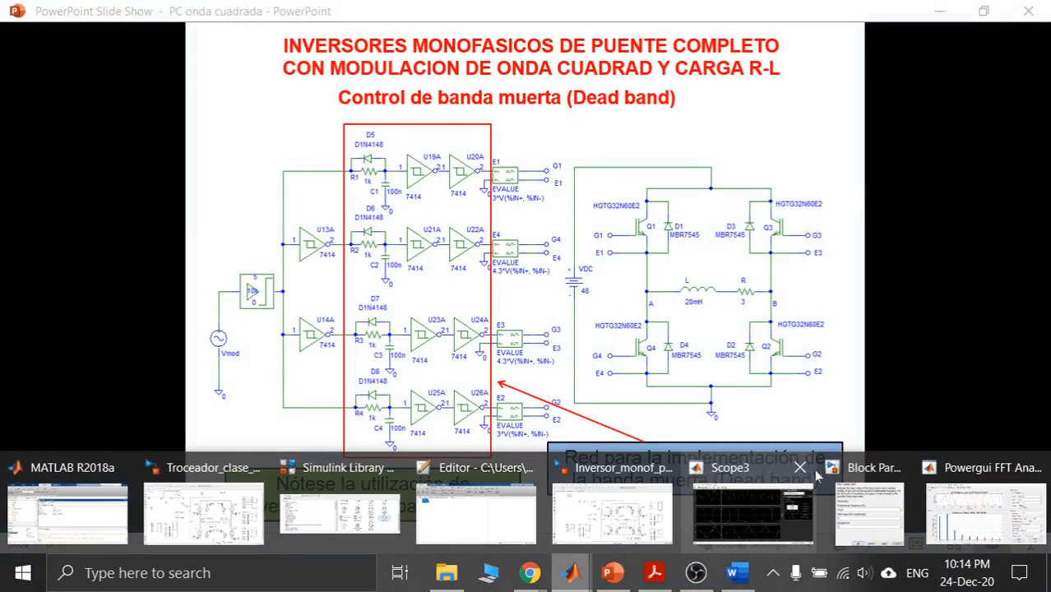
click(856, 487)
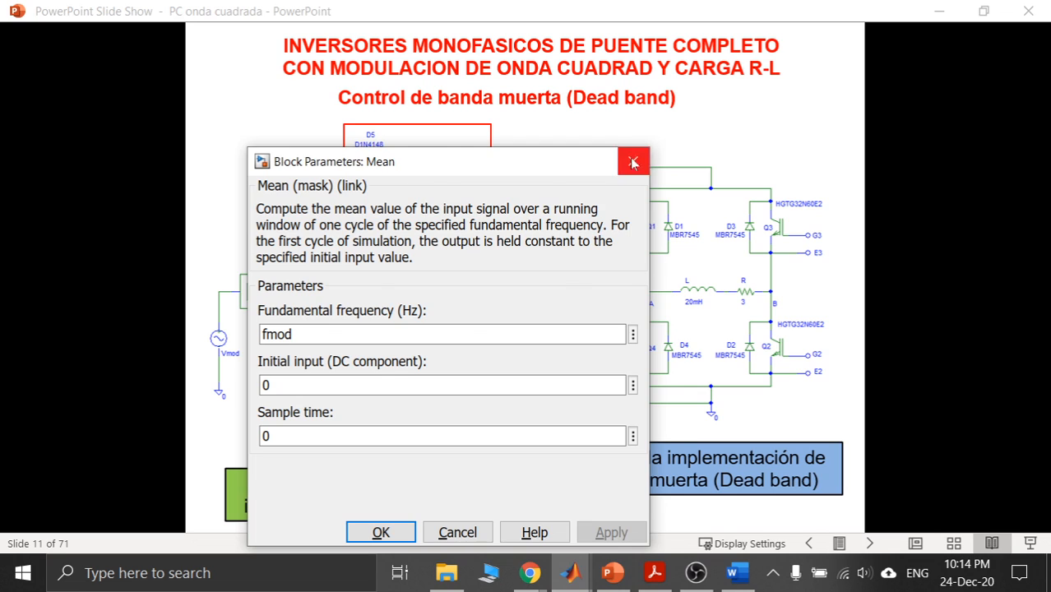
click(638, 159)
Return to the full-bridge inverter model in Simulink and clear the selection of the upper scope block.
mouse_move(571, 573)
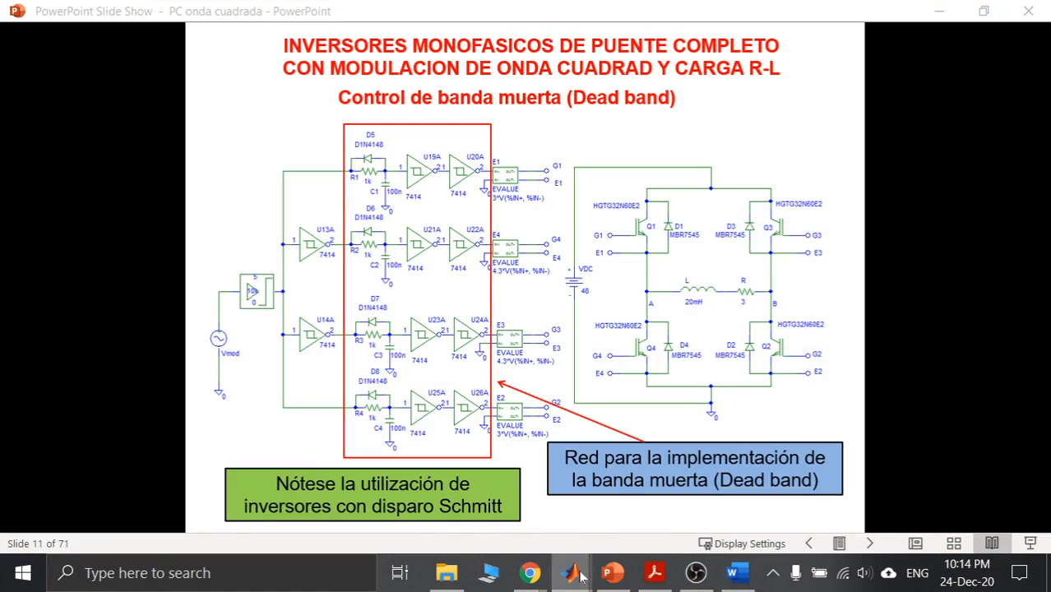
click(677, 509)
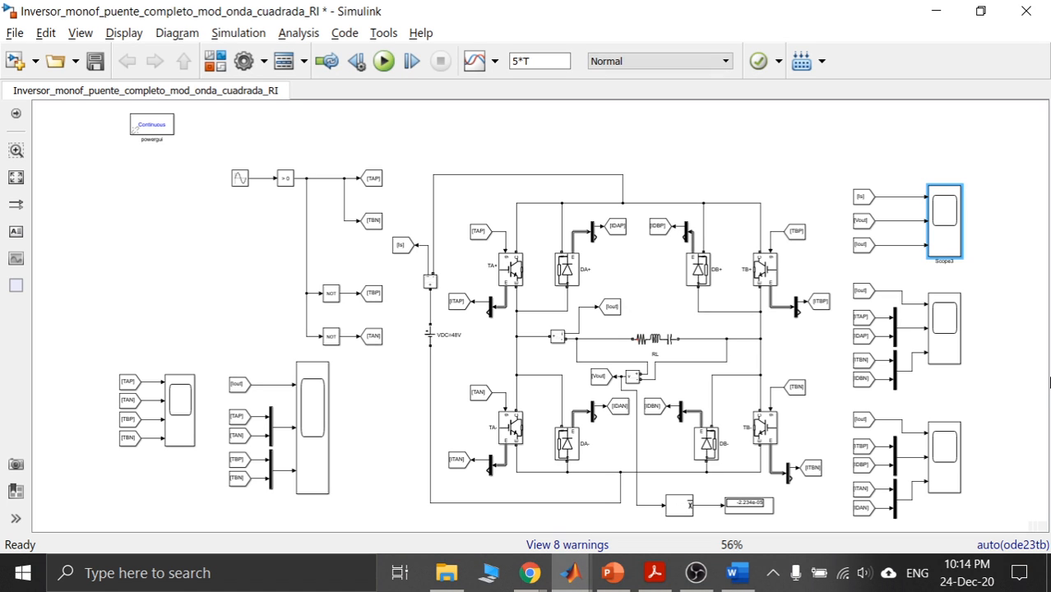
click(1036, 339)
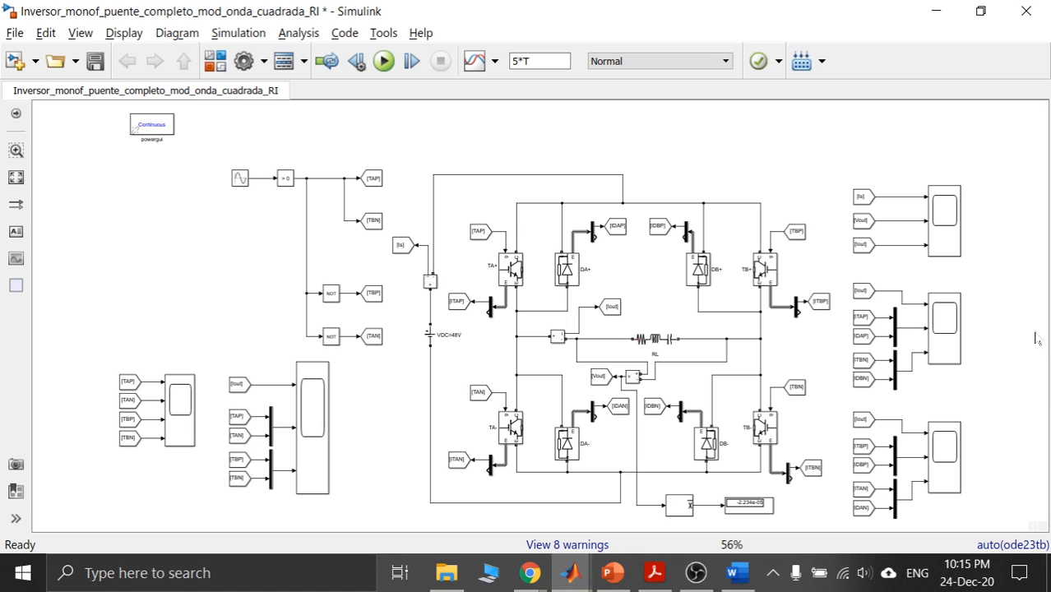
Move the scope fed by Is, Vout and Iout, together with its three From tags, further up the model.
click(704, 570)
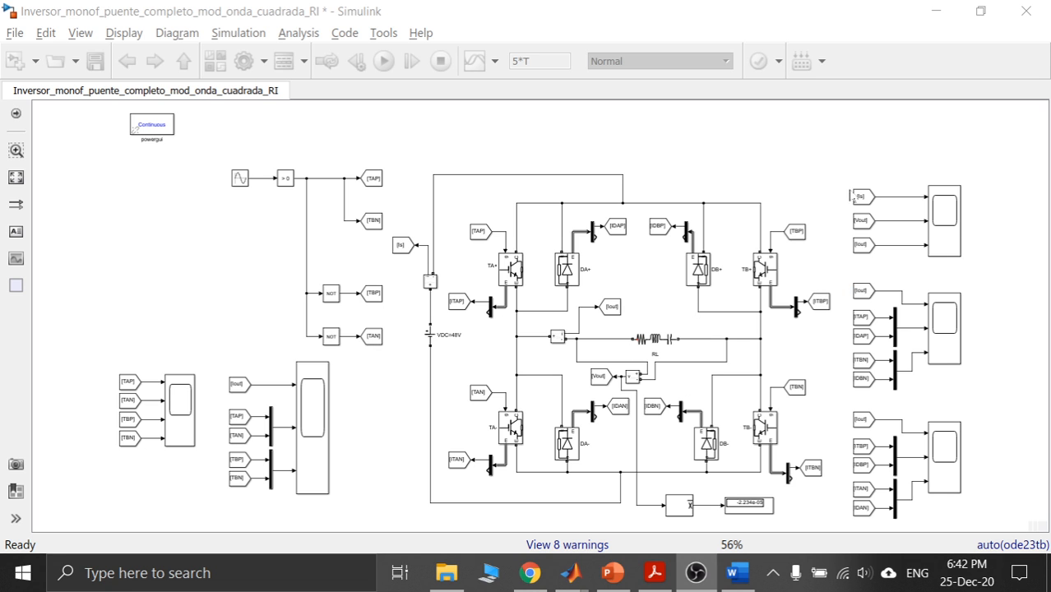
drag(841, 170, 948, 203)
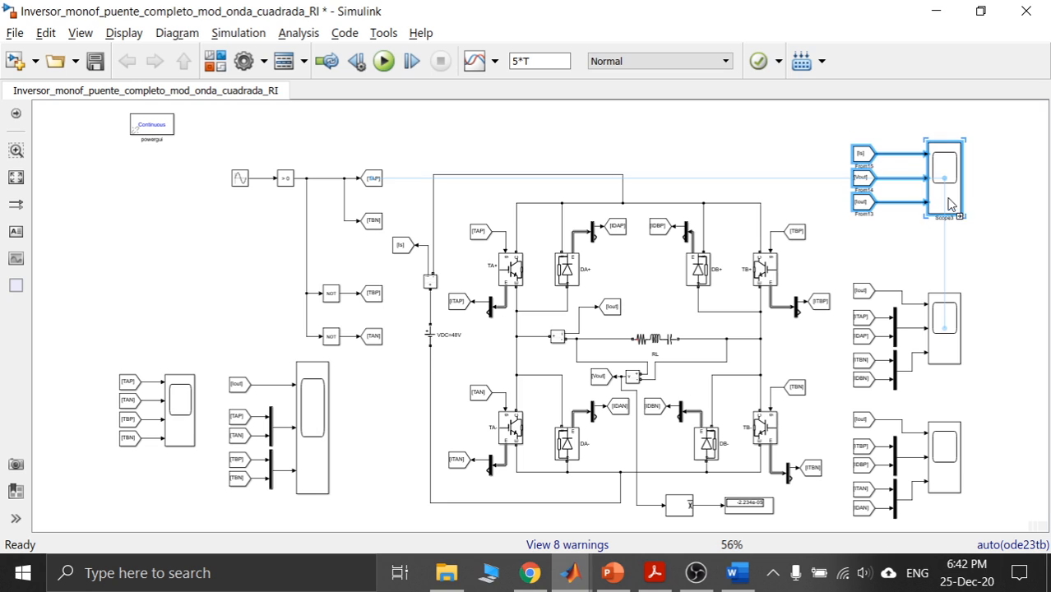
click(1013, 227)
Shift the load current measurement block and its Iout tag toward the TA+/TA- leg to free space beside the load.
click(650, 338)
click(590, 338)
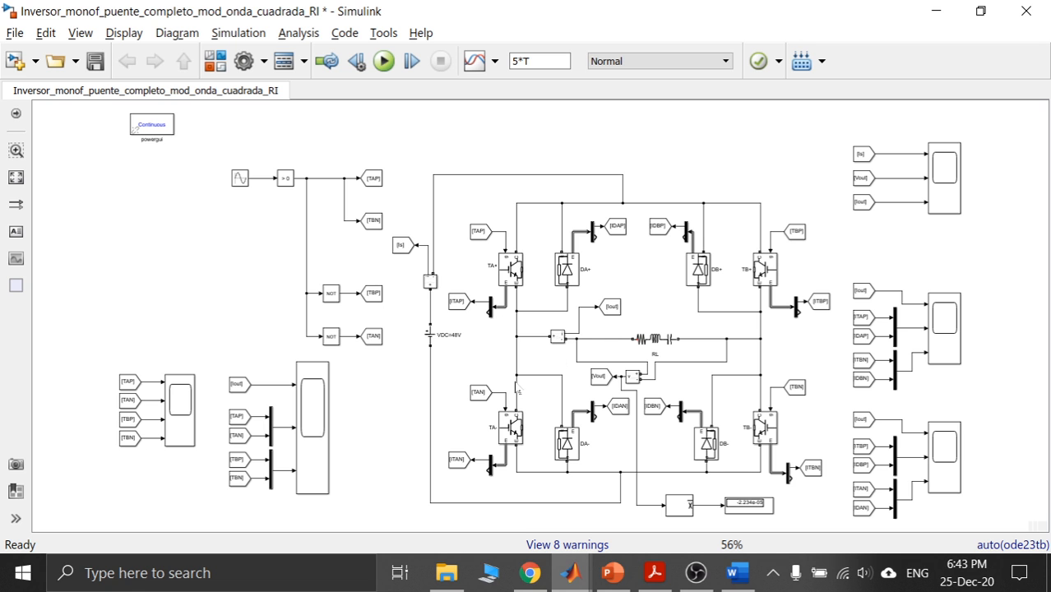
scroll(517, 386, up, 4)
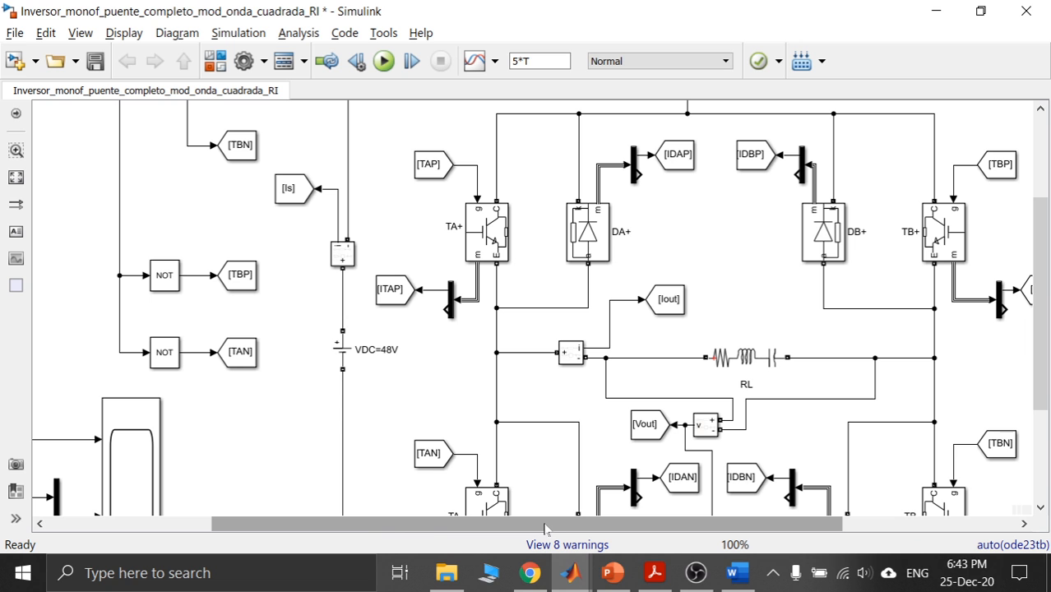
drag(545, 528, 684, 529)
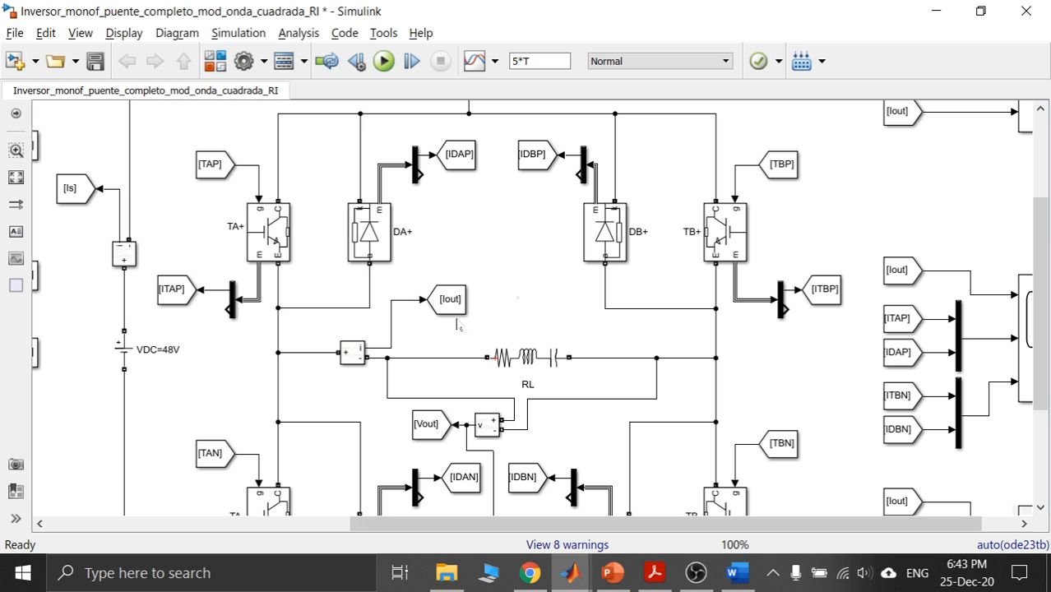
click(350, 351)
drag(354, 359, 315, 358)
drag(450, 304, 373, 336)
click(493, 301)
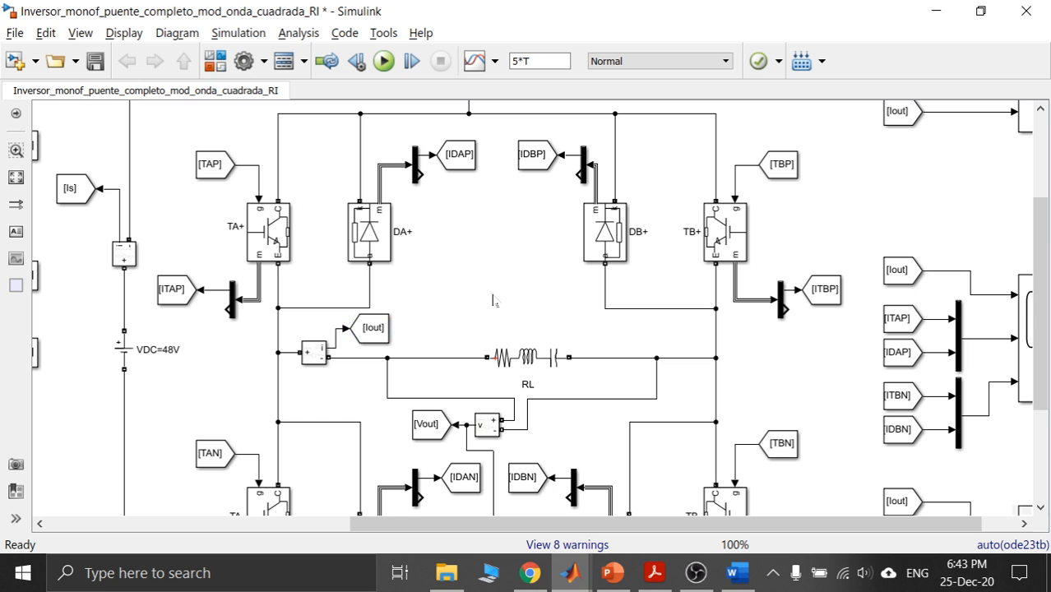
Duplicate the series RLC load block and place the copy above the original, between diodes DA+ and DB+.
click(522, 359)
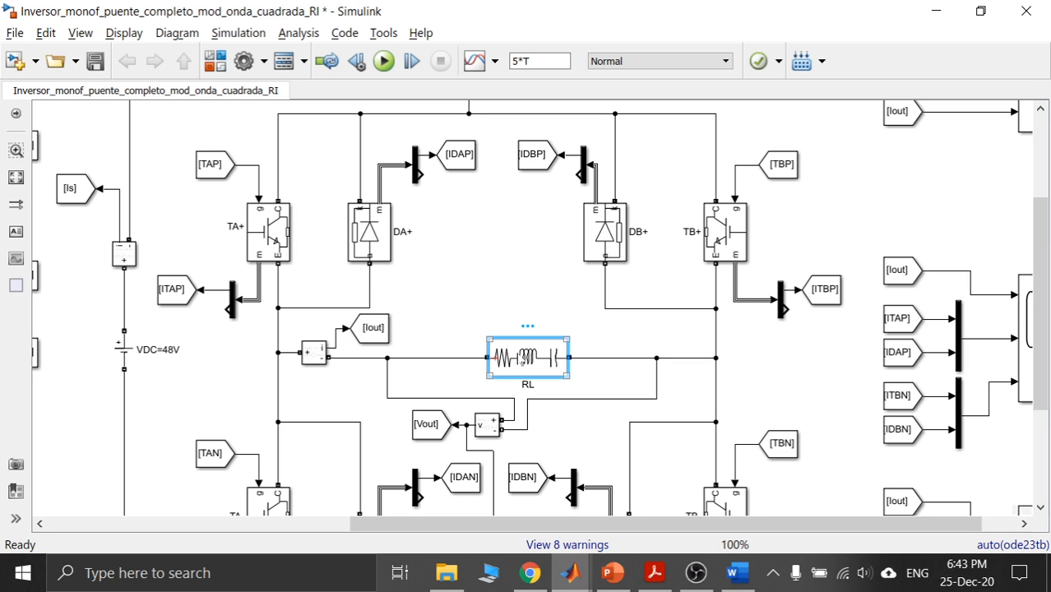
click(513, 268)
key(ctrl+v)
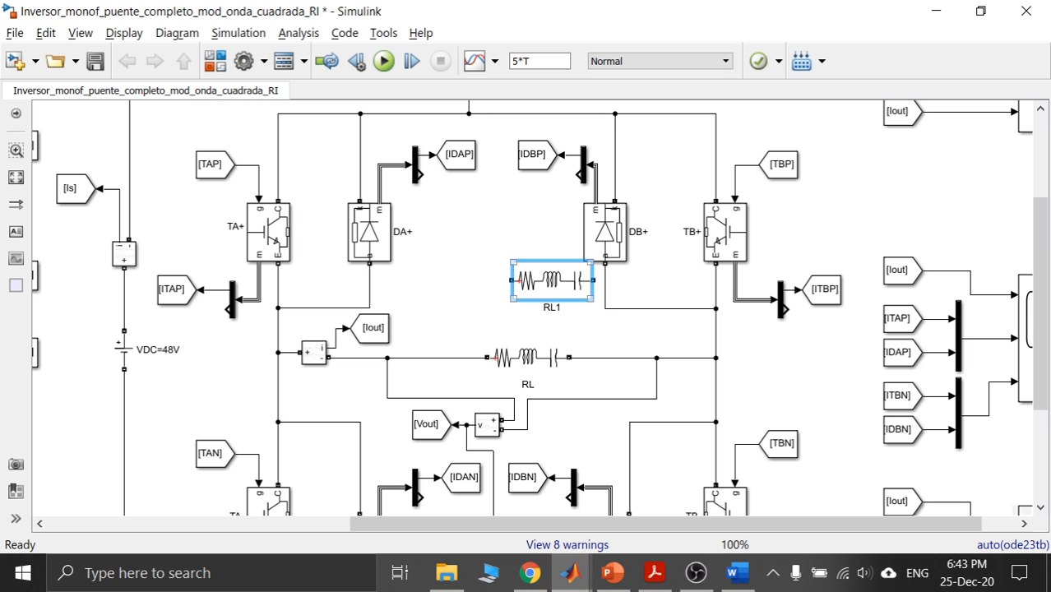
Shift the RL branch toward the current measurement, move its copy RL1 next to it, and paste another copy beside RL1.
drag(535, 350, 451, 359)
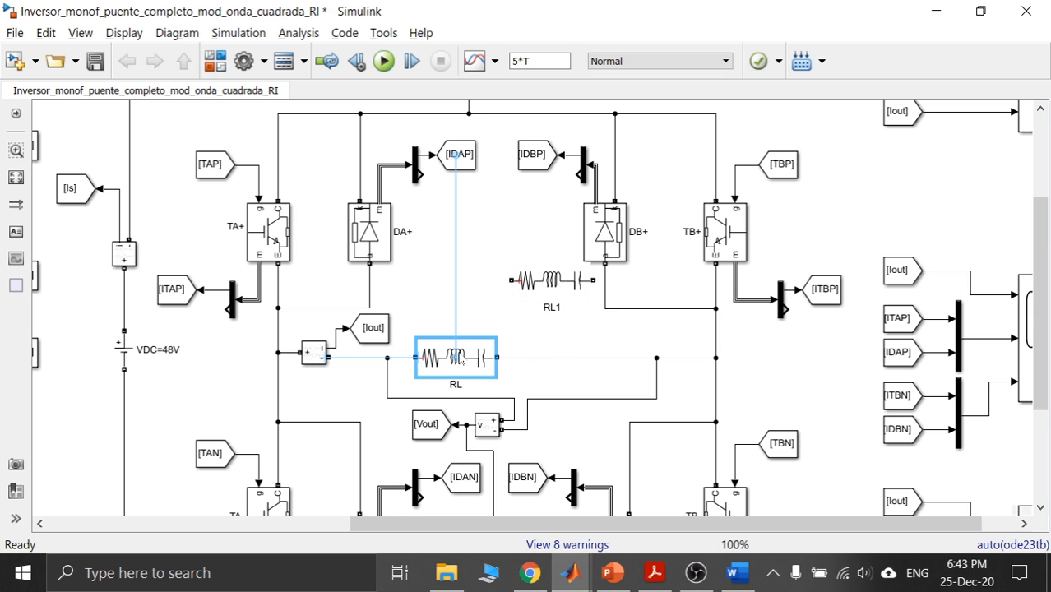
click(541, 298)
drag(542, 298, 543, 346)
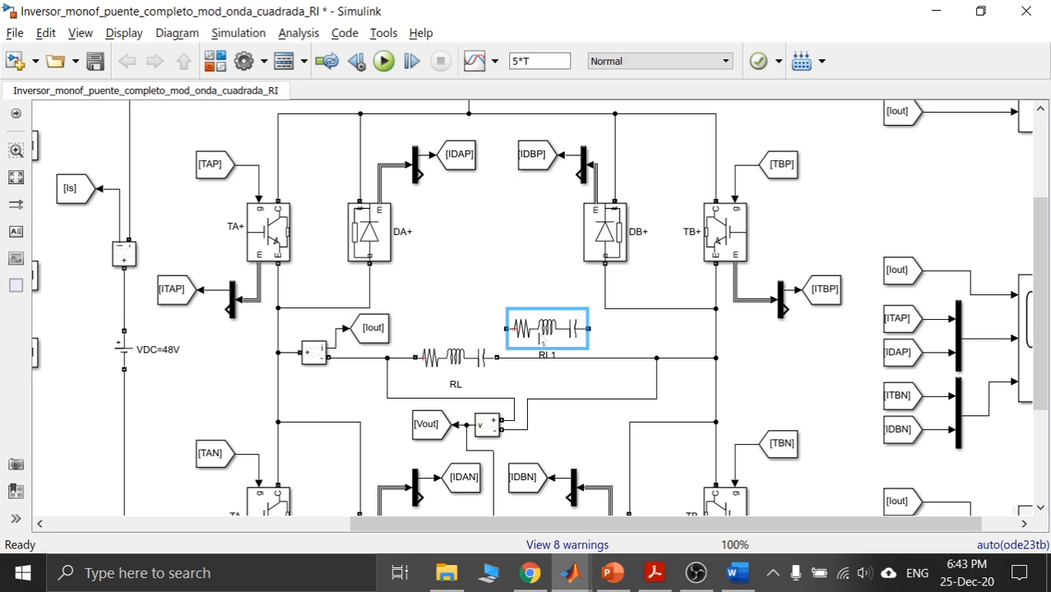
key(ctrl+v)
drag(560, 333, 651, 333)
Set the RL block's branch type to R, keeping its 10 ohm resistance.
double_click(465, 367)
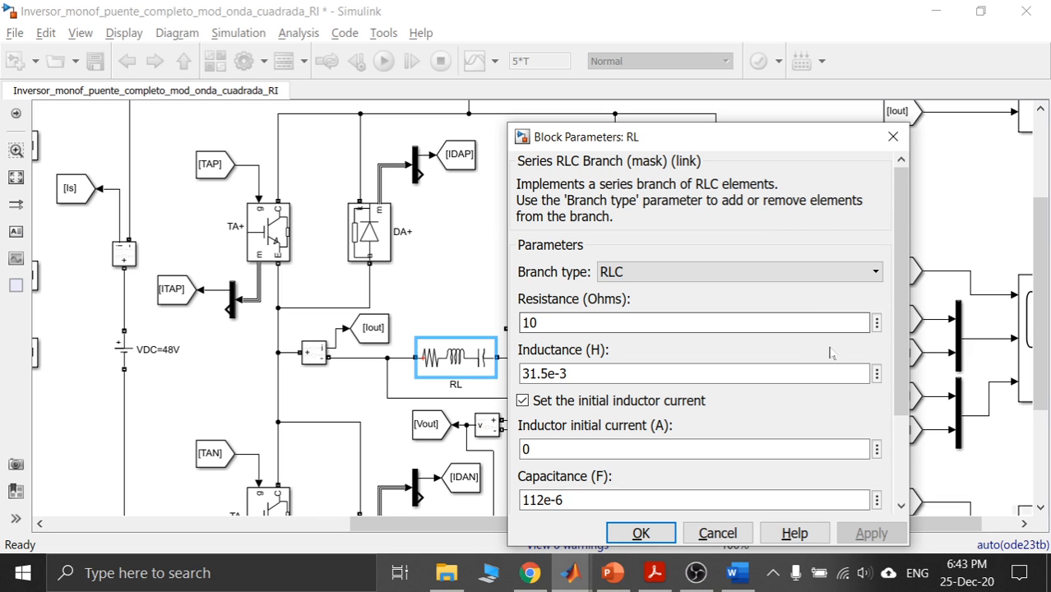
click(865, 280)
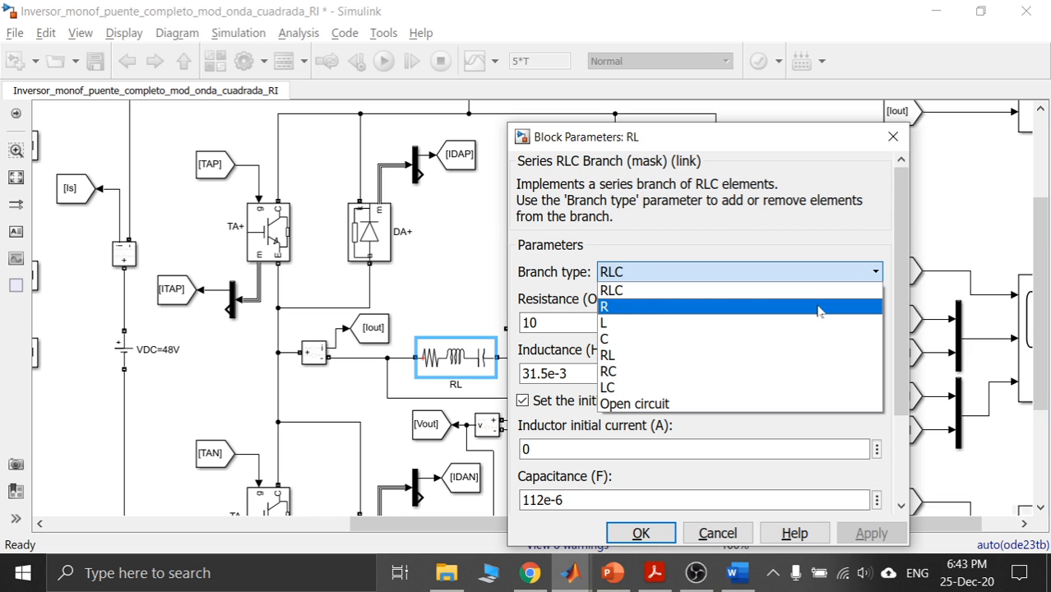
click(818, 307)
click(868, 400)
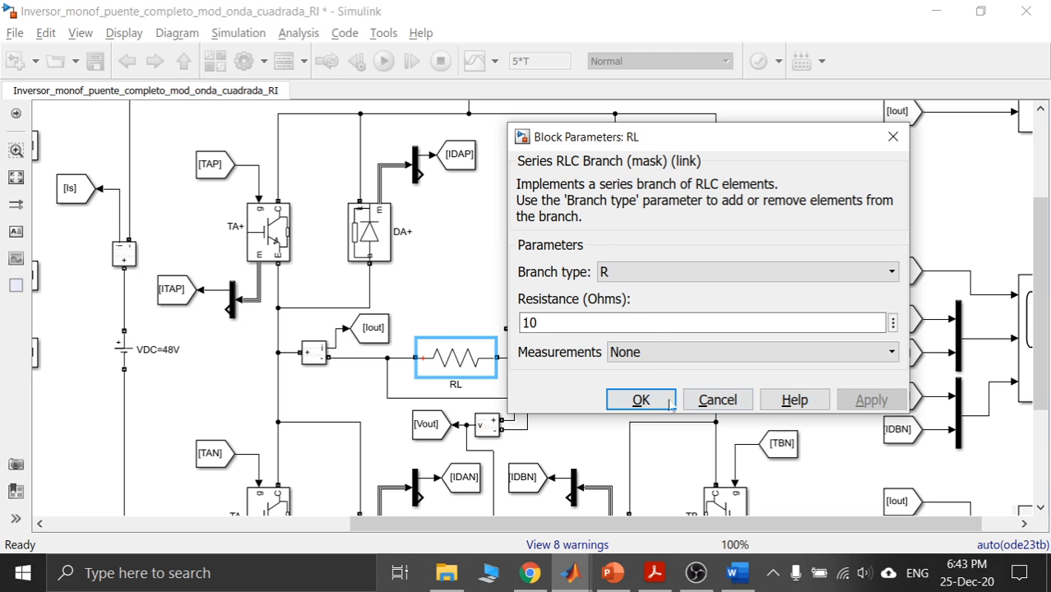
click(646, 403)
Change the RL1 block's branch type to L.
double_click(566, 337)
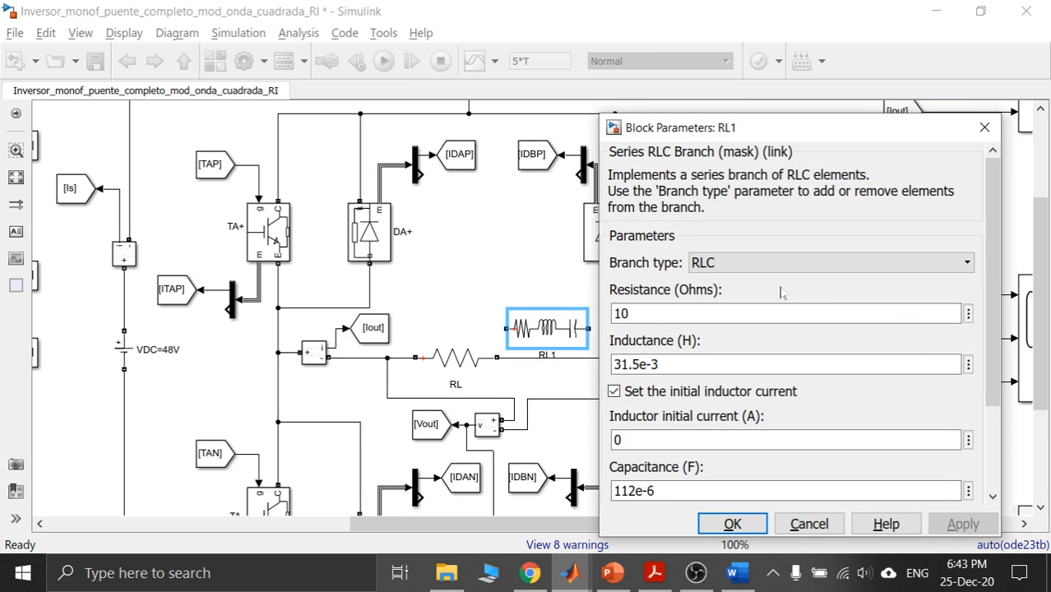
click(868, 268)
click(868, 307)
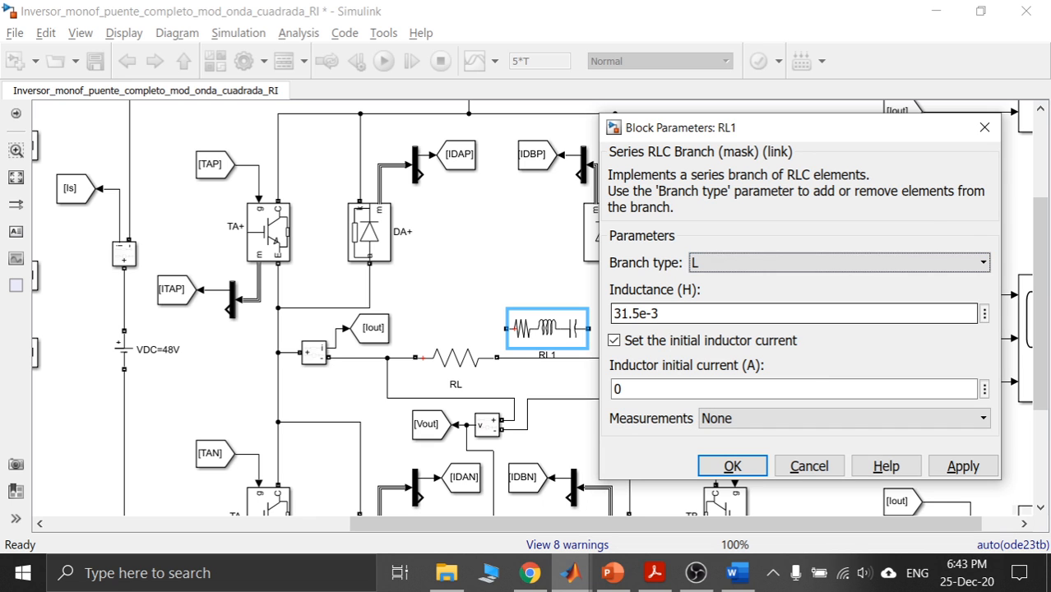
click(962, 466)
click(731, 466)
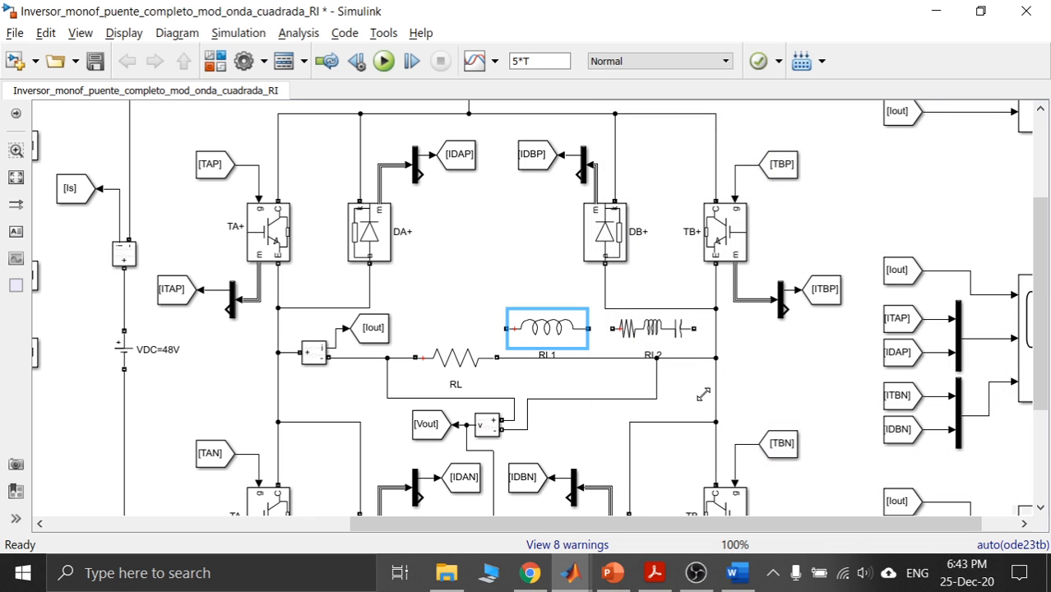
Change the RL2 block's branch type to C.
double_click(655, 337)
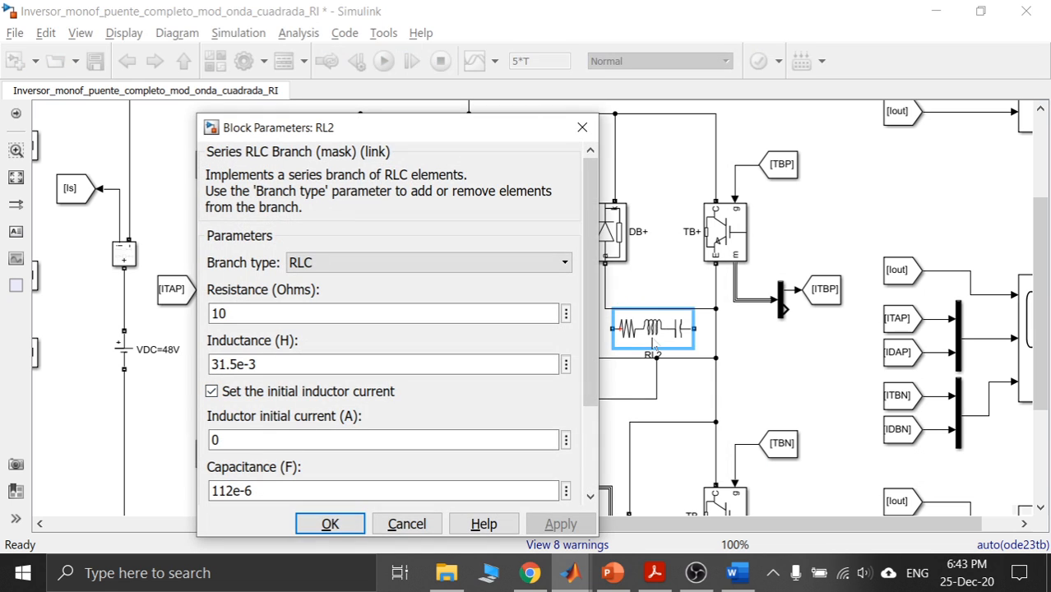
key(Escape)
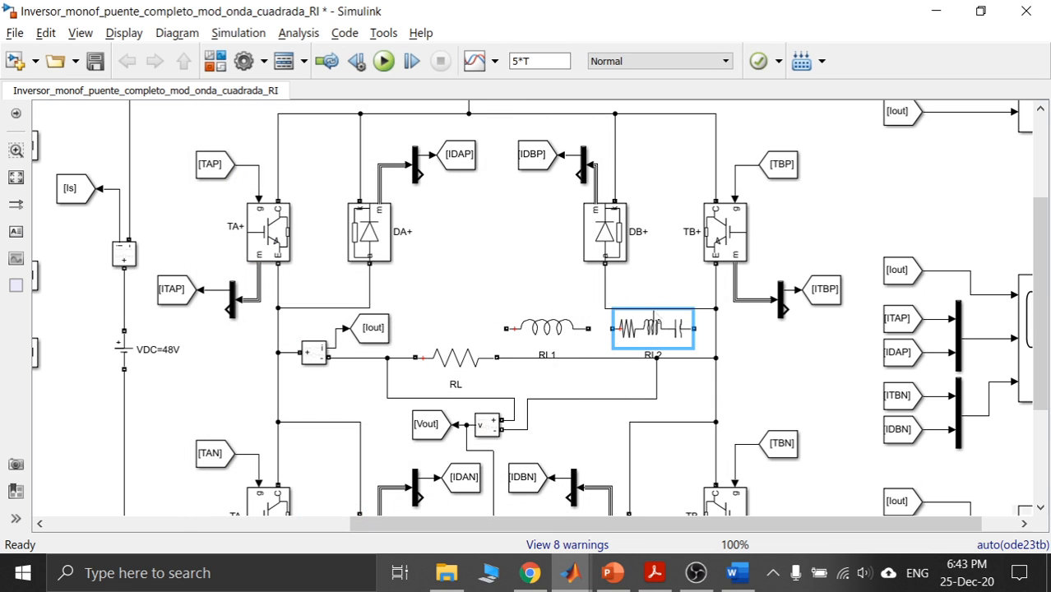
double_click(654, 330)
click(562, 263)
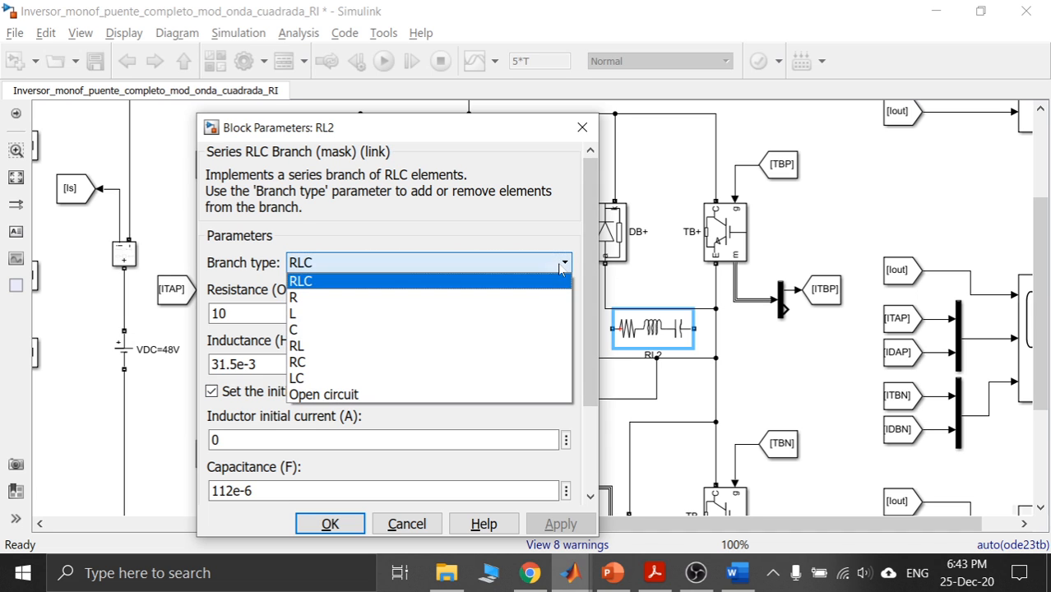
click(495, 329)
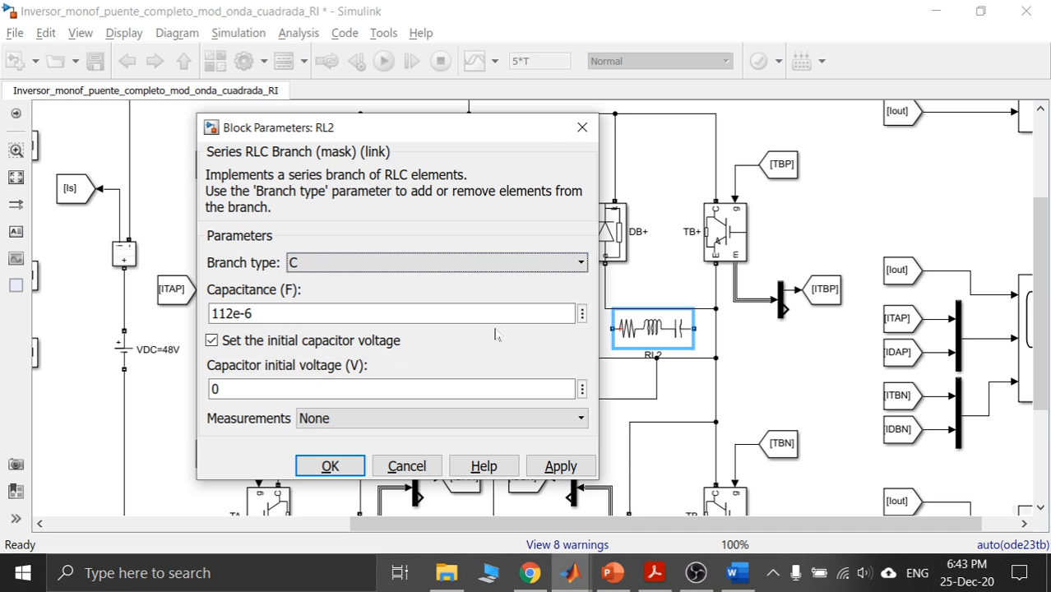
click(559, 465)
click(329, 466)
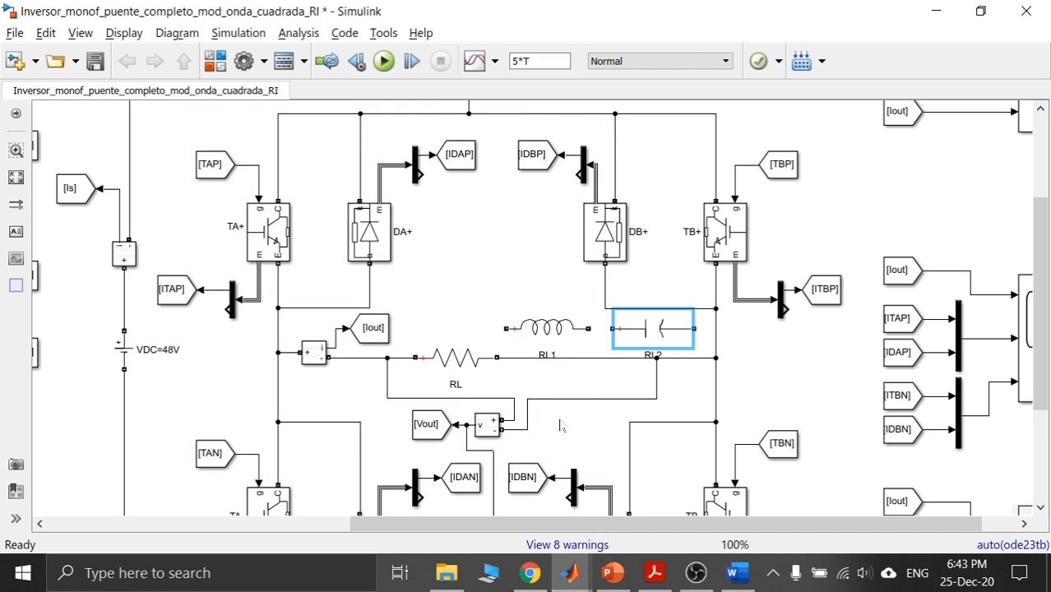
Nudge the resistor toward the current measurement, delete the wire after it, and connect inductor RL1 in series.
click(595, 388)
drag(475, 370, 460, 372)
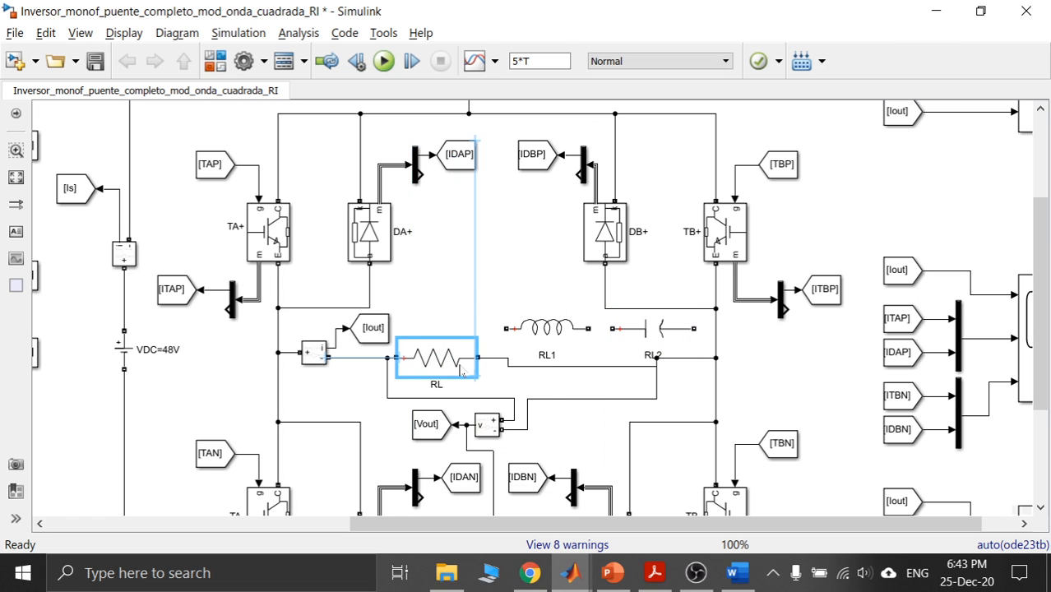
click(525, 368)
key(Delete)
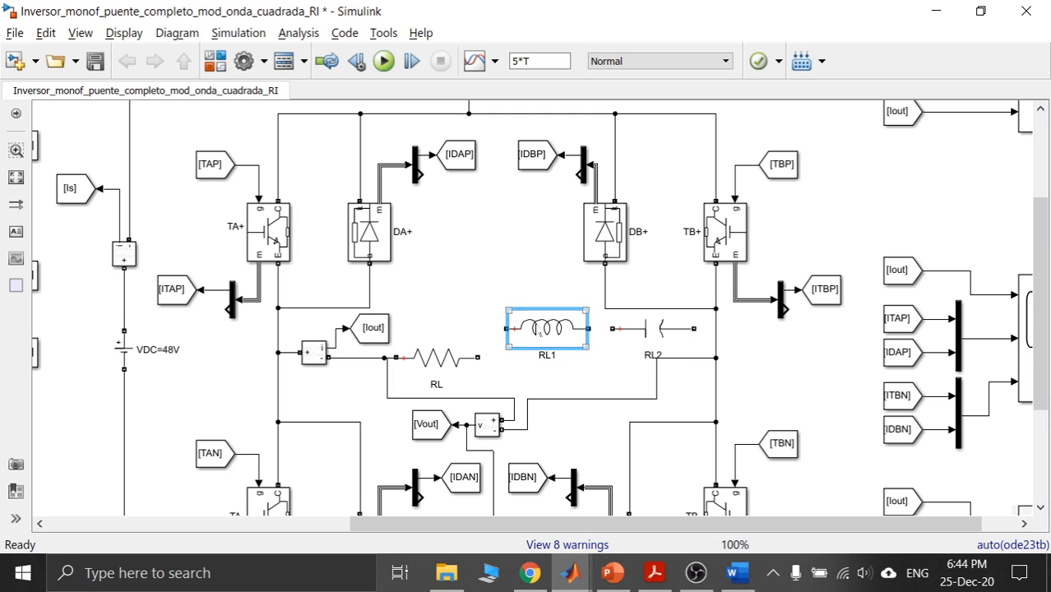
drag(547, 329, 537, 358)
click(484, 310)
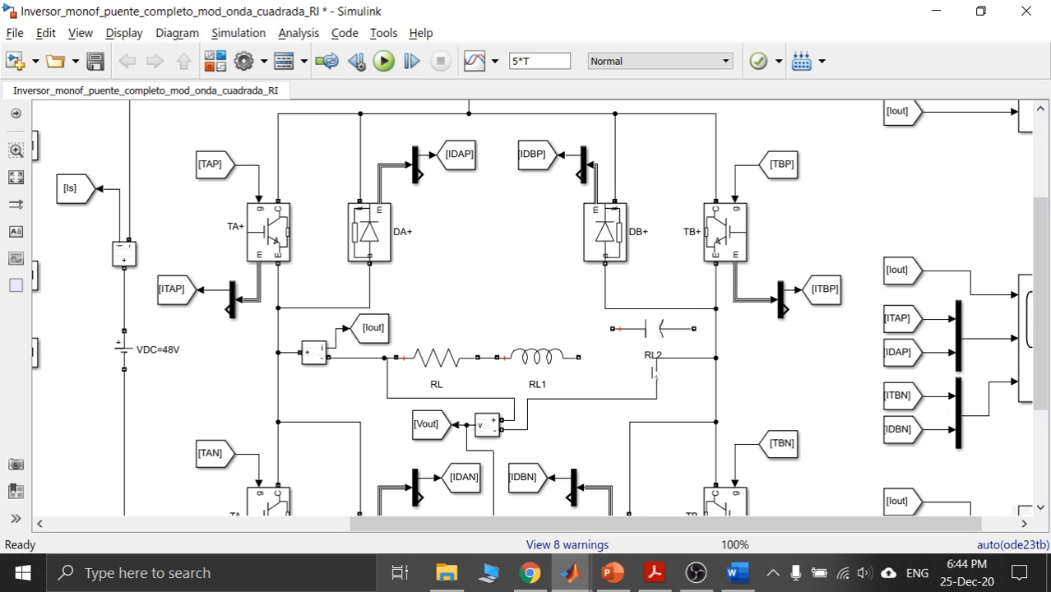
Reroute the output voltage measurement's negative wire below the load, and connect capacitor RL2 between the inductor and the TB leg.
drag(657, 380, 714, 398)
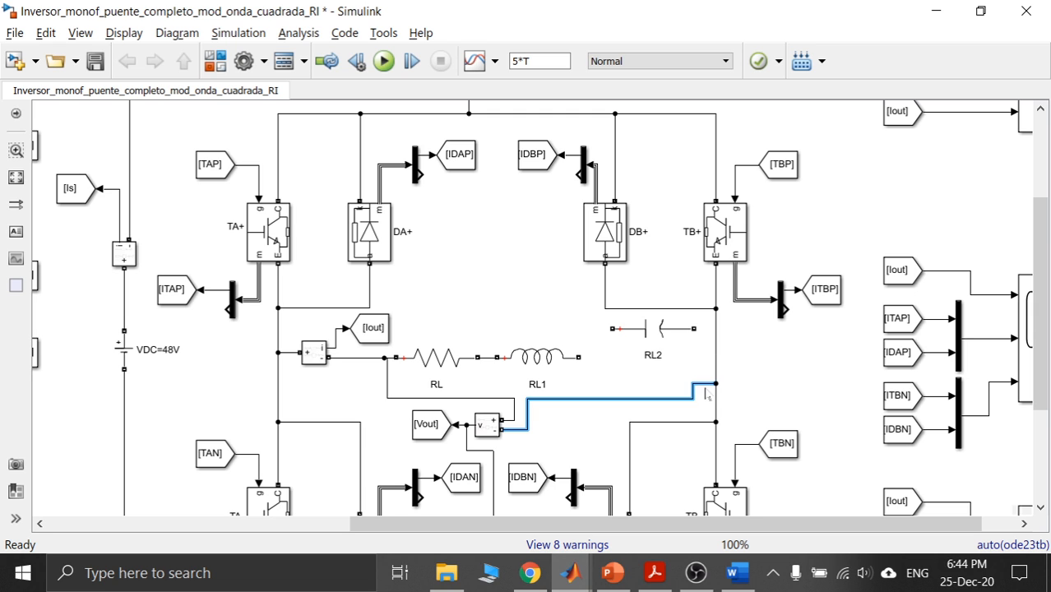
click(658, 343)
drag(658, 344, 653, 371)
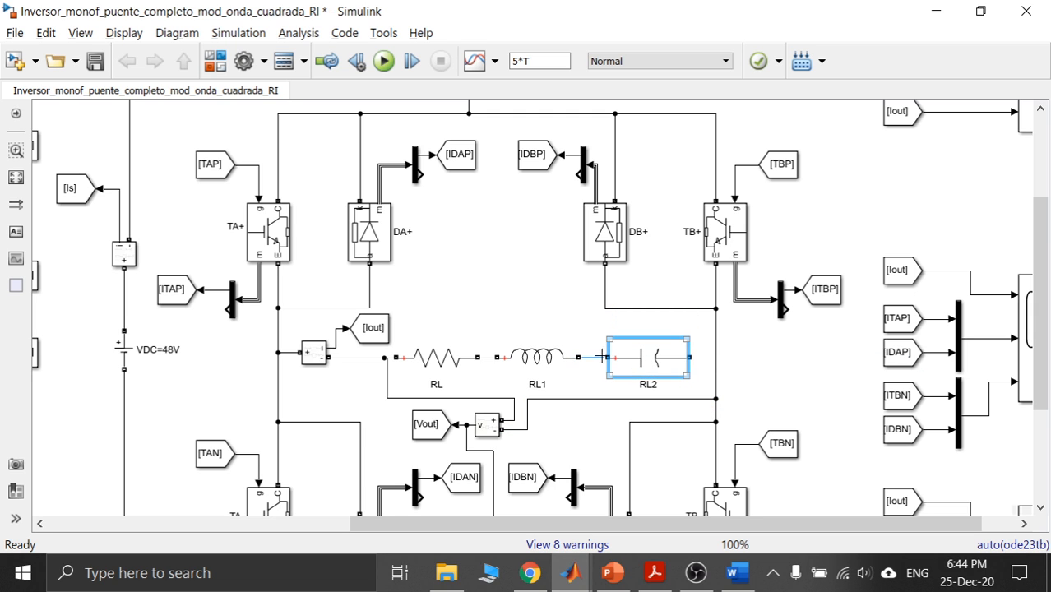
drag(693, 355, 715, 358)
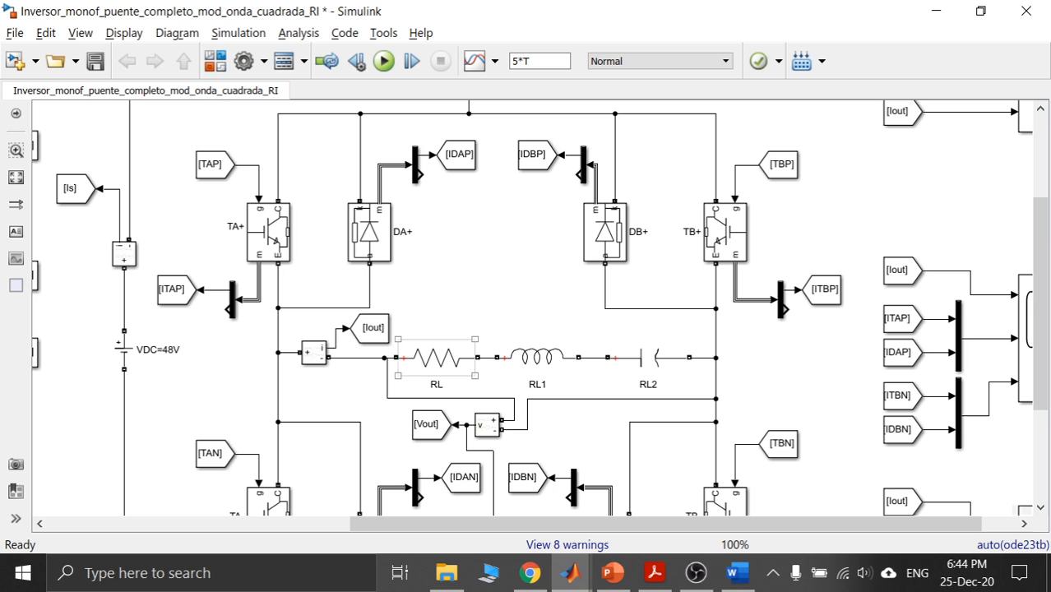
Rename the three load blocks R, L and C.
click(437, 384)
click(436, 384)
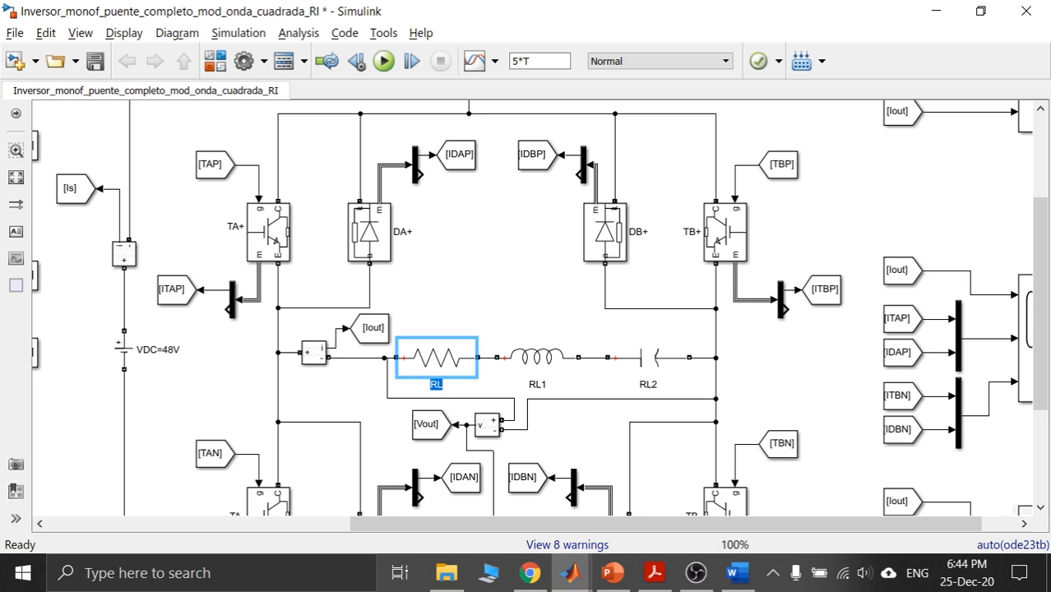
text(R)
key(Tab)
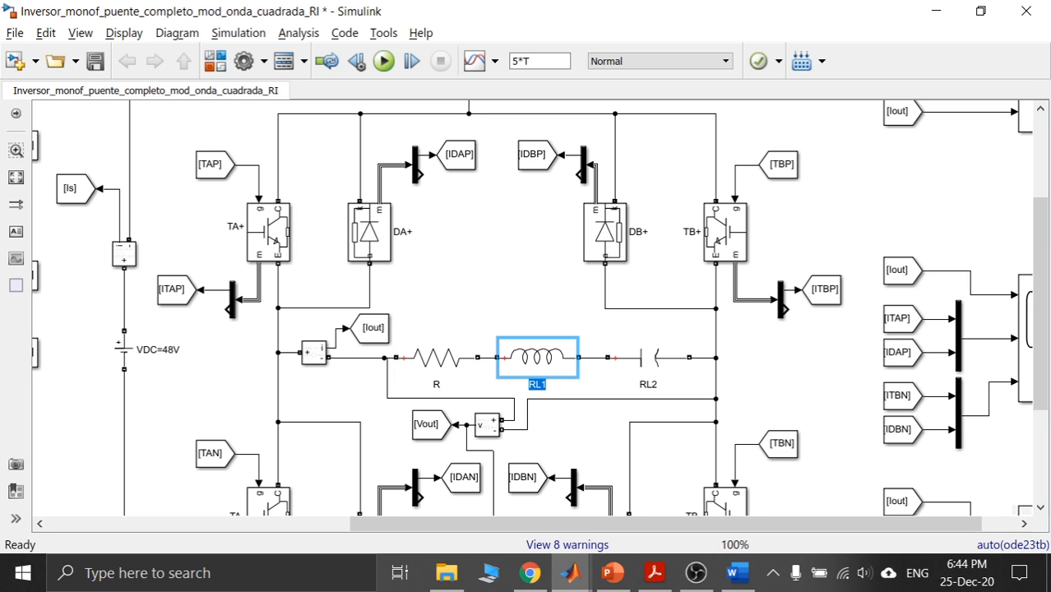
text(L)
key(Tab)
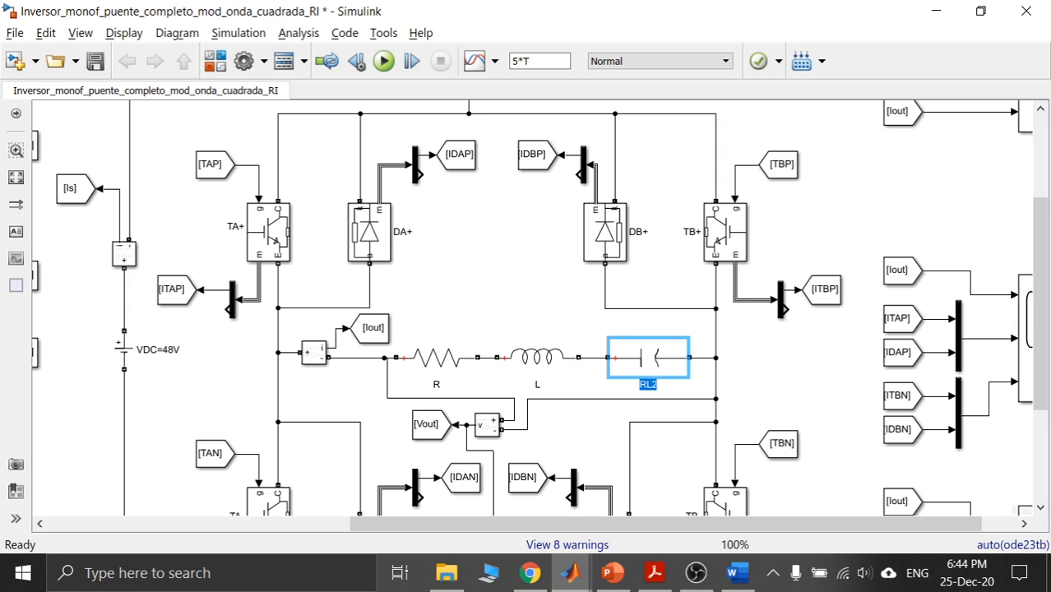
text(C)
click(528, 301)
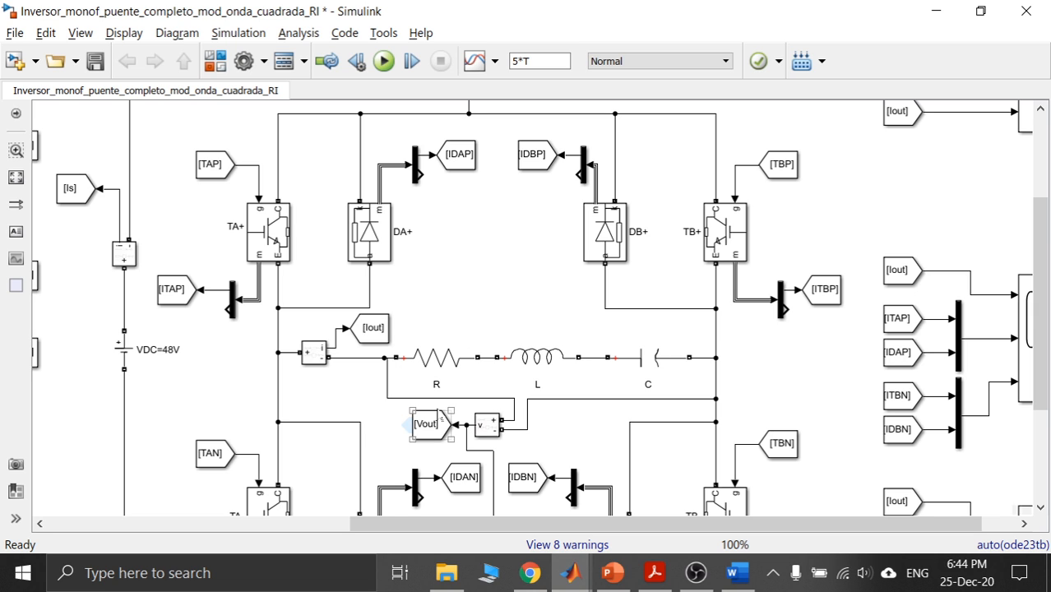
Copy the Voltage Measurement block above the resistor, rotate it 180 degrees and flip it so its output faces left.
click(492, 427)
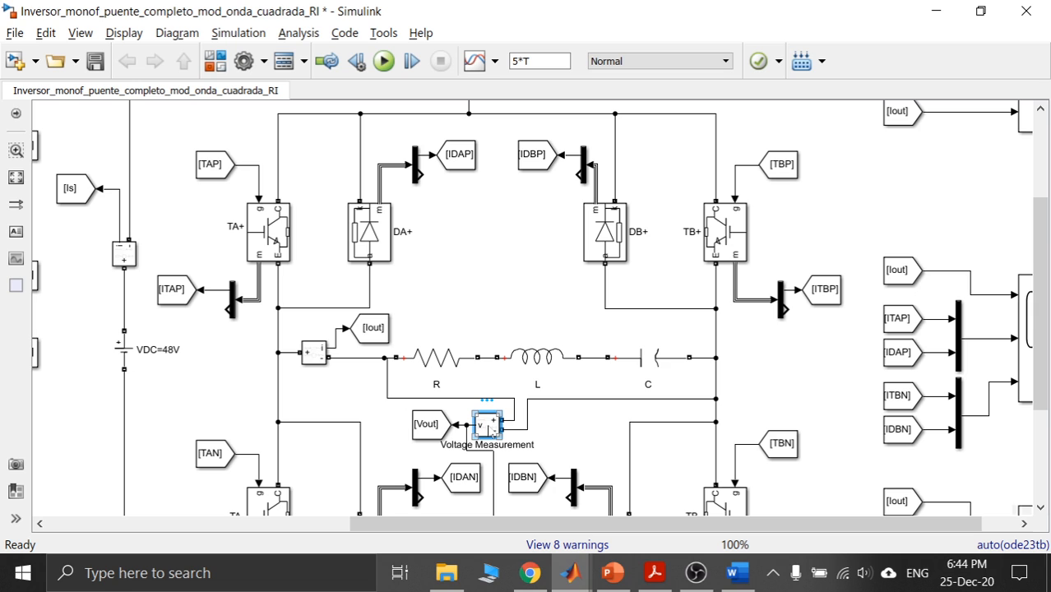
drag(493, 434, 463, 311)
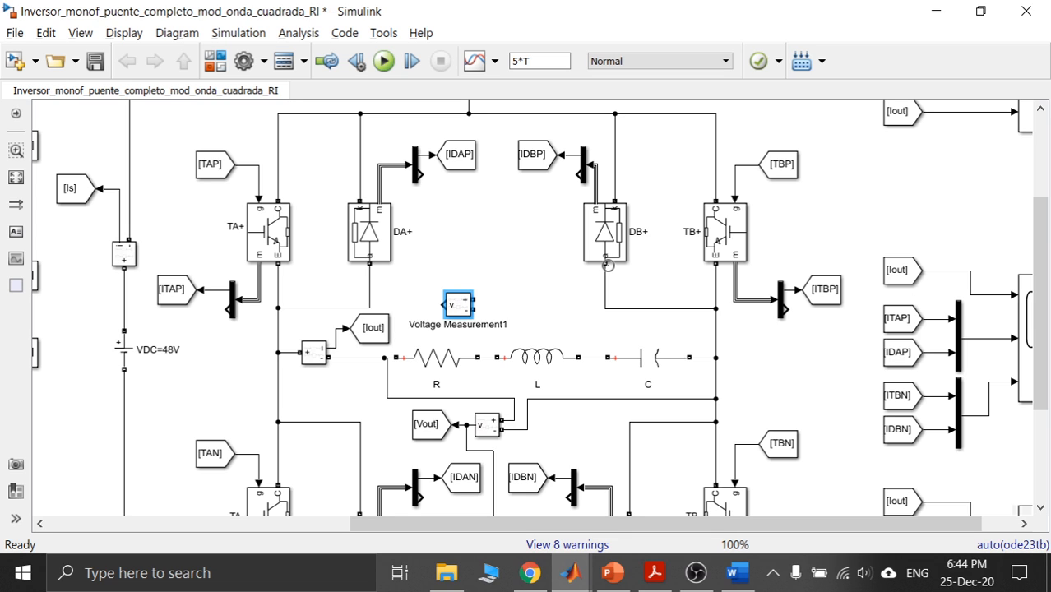
key(ctrl+r)
key(ctrl+r)
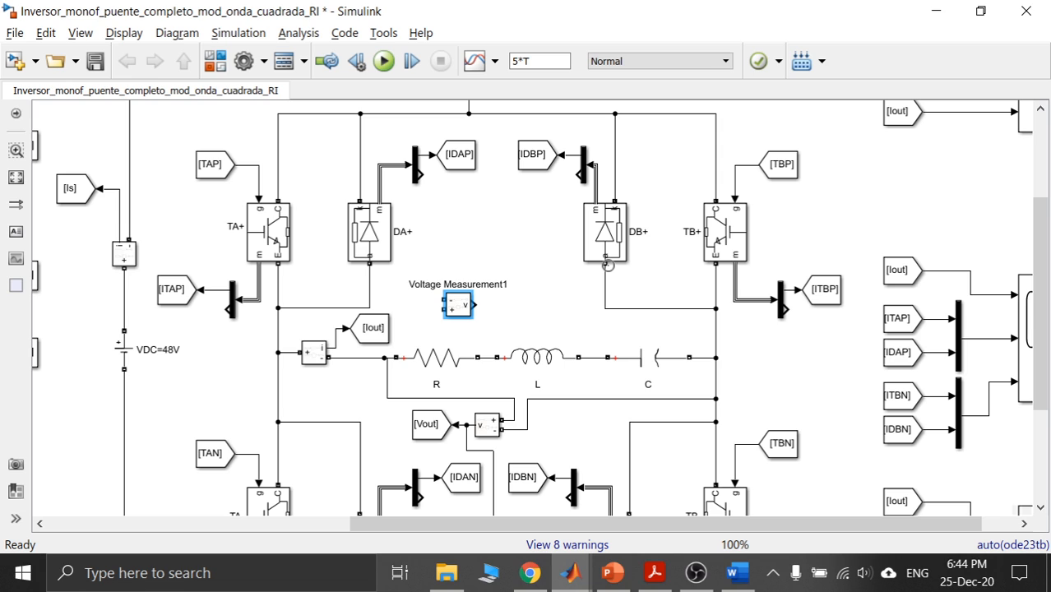
key(ctrl+i)
Wire the copied voltage measurement across inductor L, shifting the resistor and the output voltage wire slightly to make room.
drag(475, 313, 490, 332)
click(447, 370)
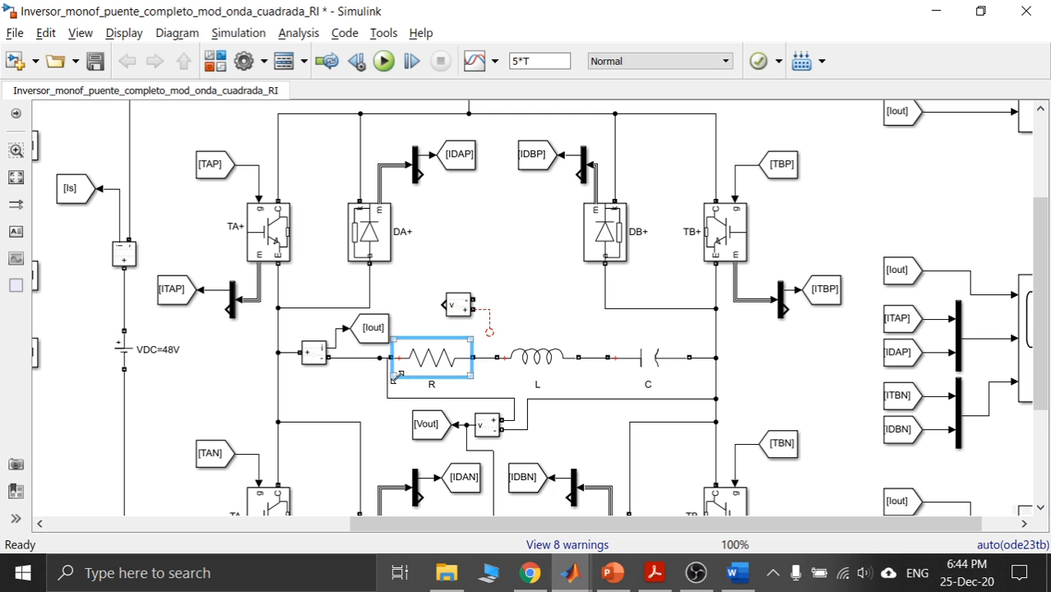
drag(386, 391, 377, 394)
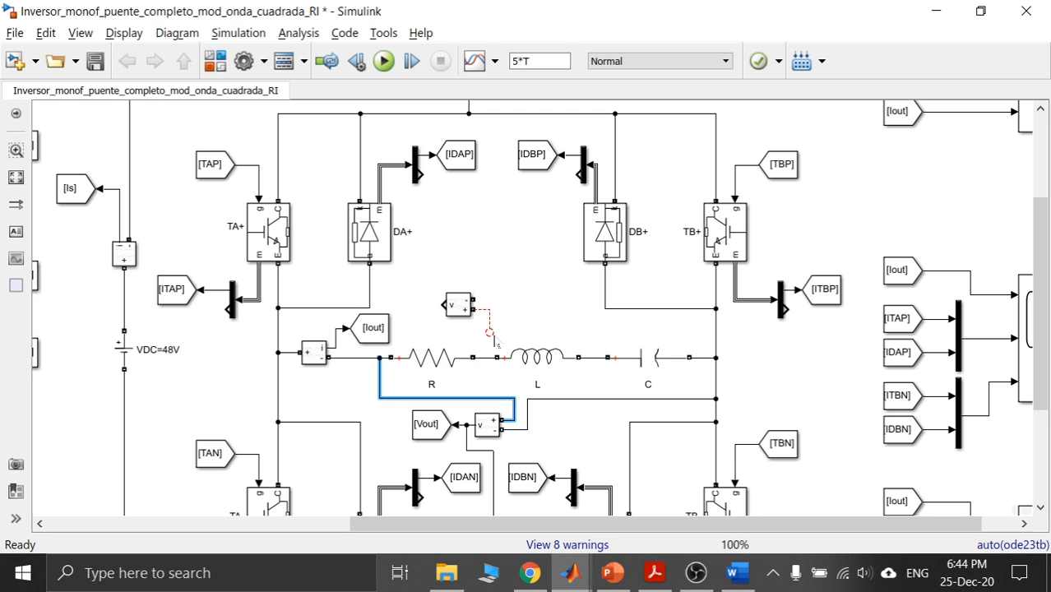
drag(490, 332, 485, 357)
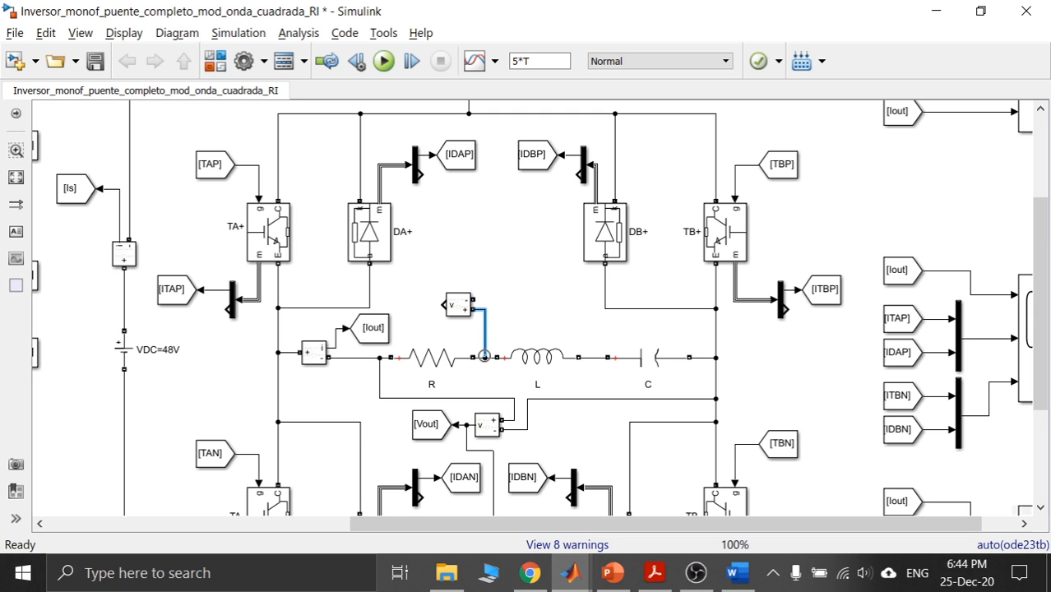
drag(474, 300, 587, 356)
drag(591, 355, 593, 354)
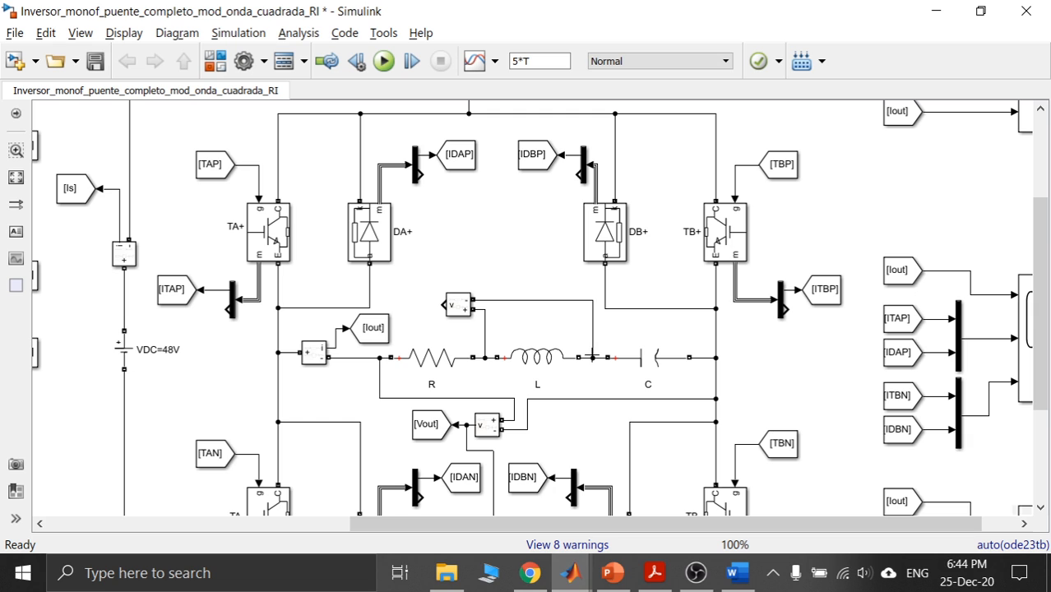
Move the inductor's voltage measurement closer to the load and raise the lower wires of diodes DB+ and DA+.
drag(458, 304, 456, 325)
drag(664, 309, 680, 290)
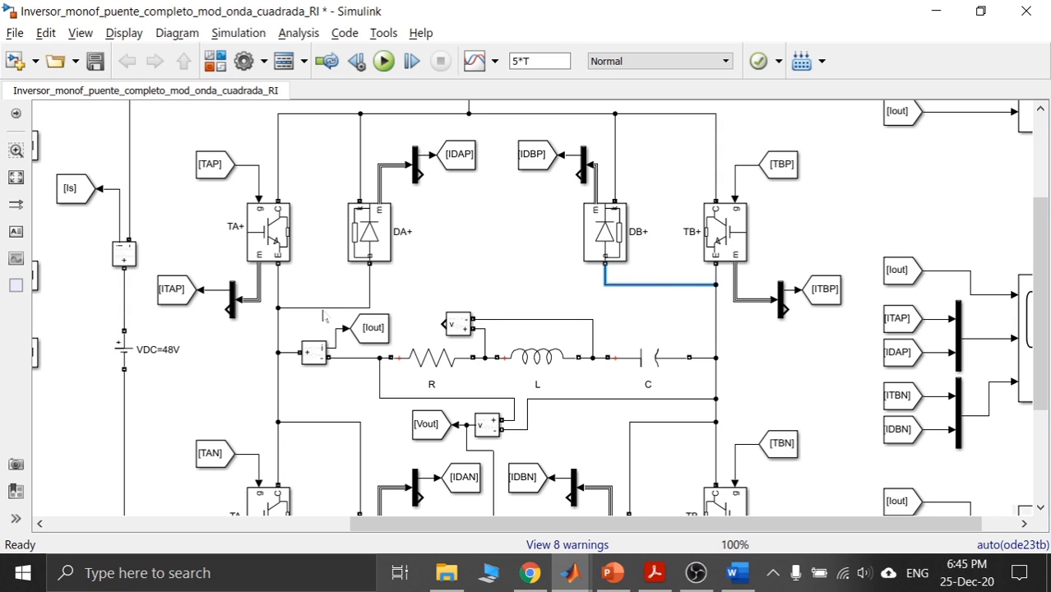
drag(323, 313, 324, 286)
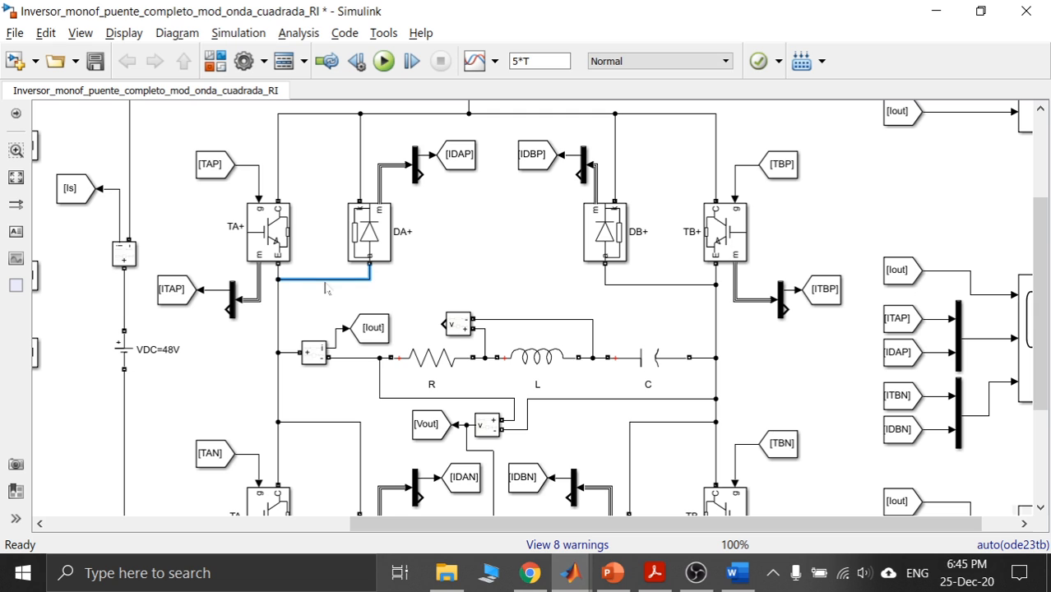
click(539, 279)
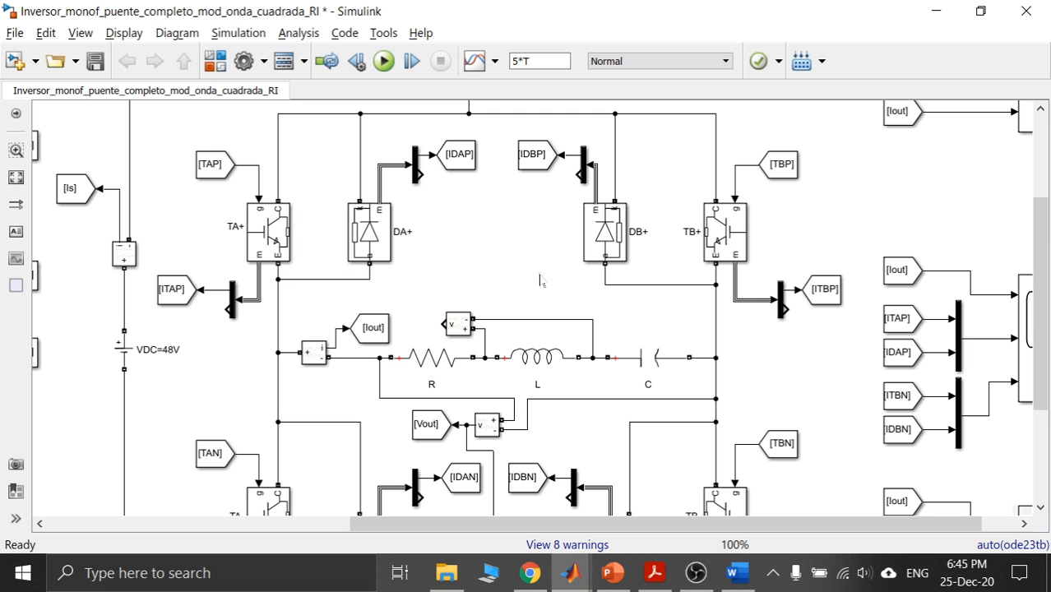
Copy the inductor's voltage measurement above it and wire the copy across capacitor C.
click(463, 328)
drag(463, 328, 595, 358)
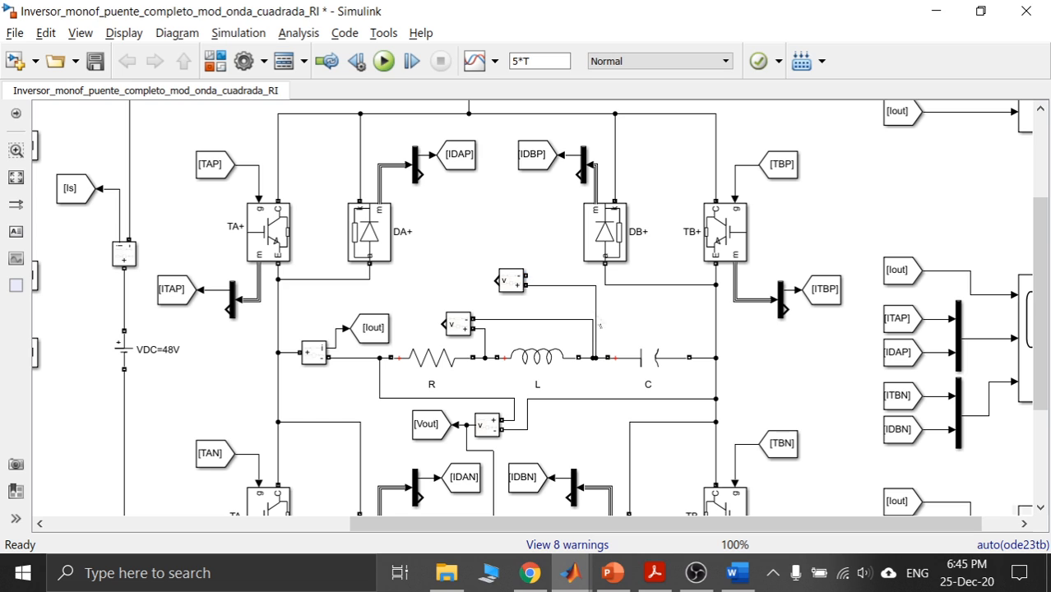
drag(512, 281, 701, 358)
click(511, 255)
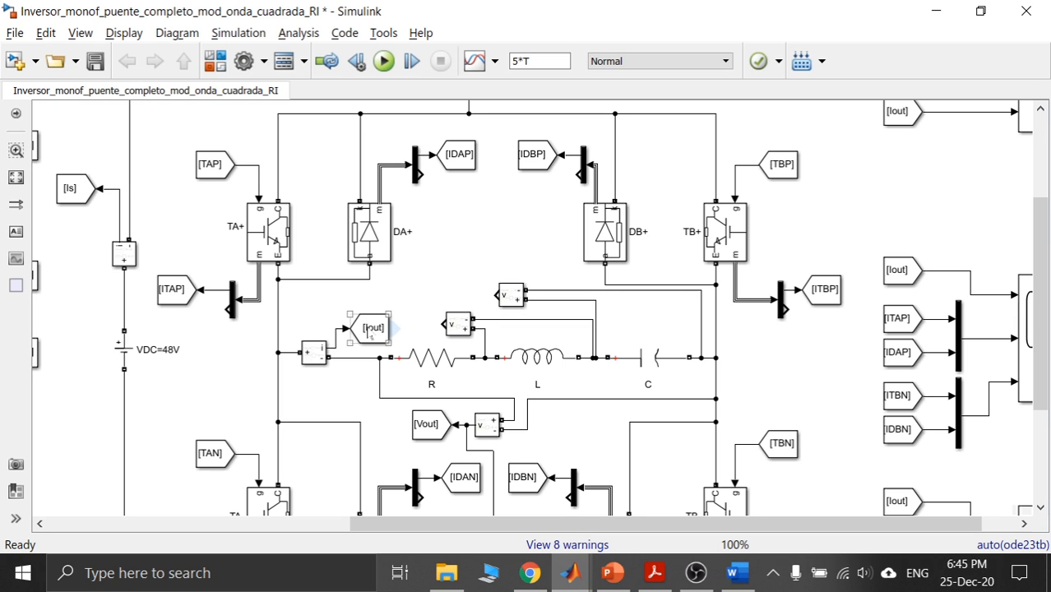
Copy the Vout Goto tag above the Iout tag and wire the inductor's voltage measurement output to it.
click(429, 426)
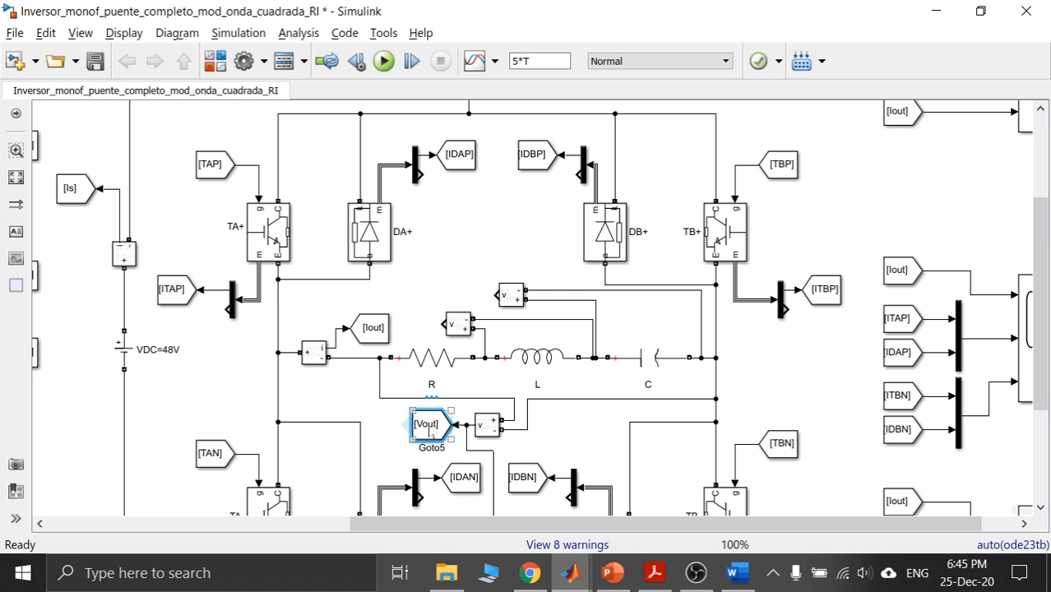
drag(431, 428, 393, 294)
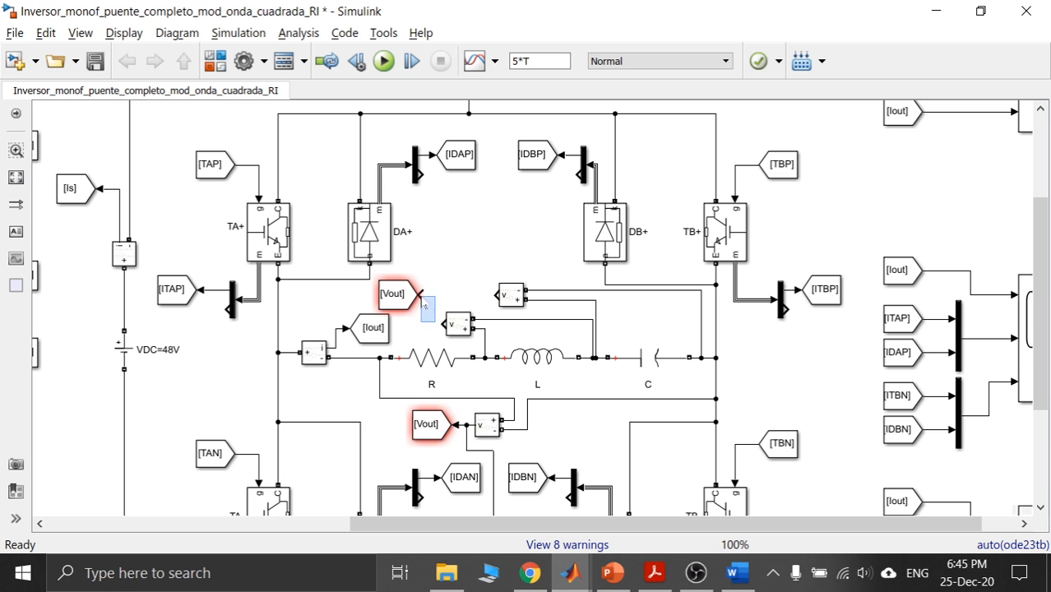
drag(421, 295, 444, 324)
Set the Goto tag connected to the inductor's voltage measurement to Vind.
click(392, 302)
double_click(396, 303)
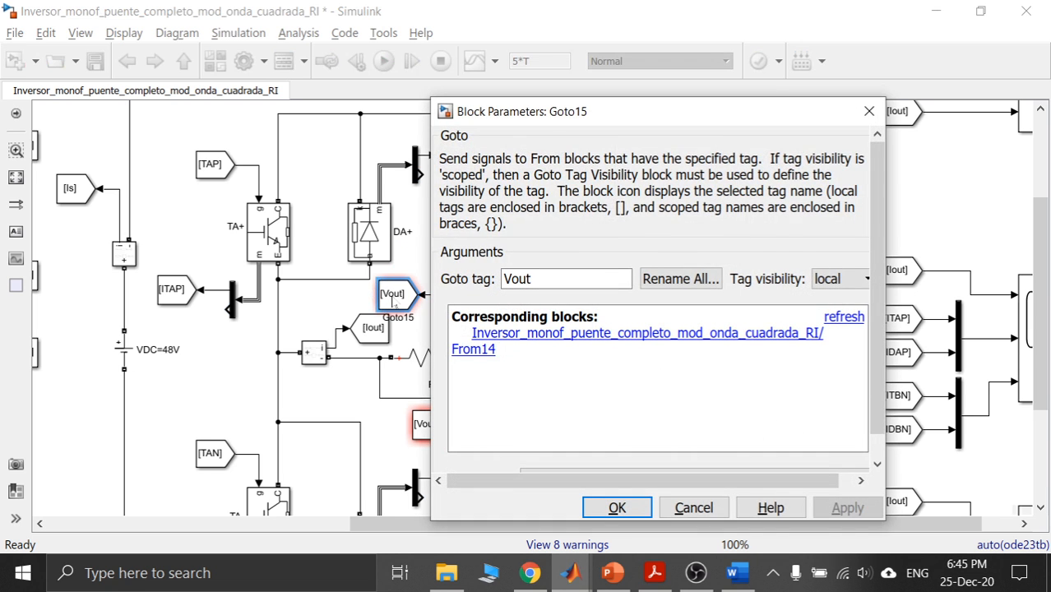
click(533, 279)
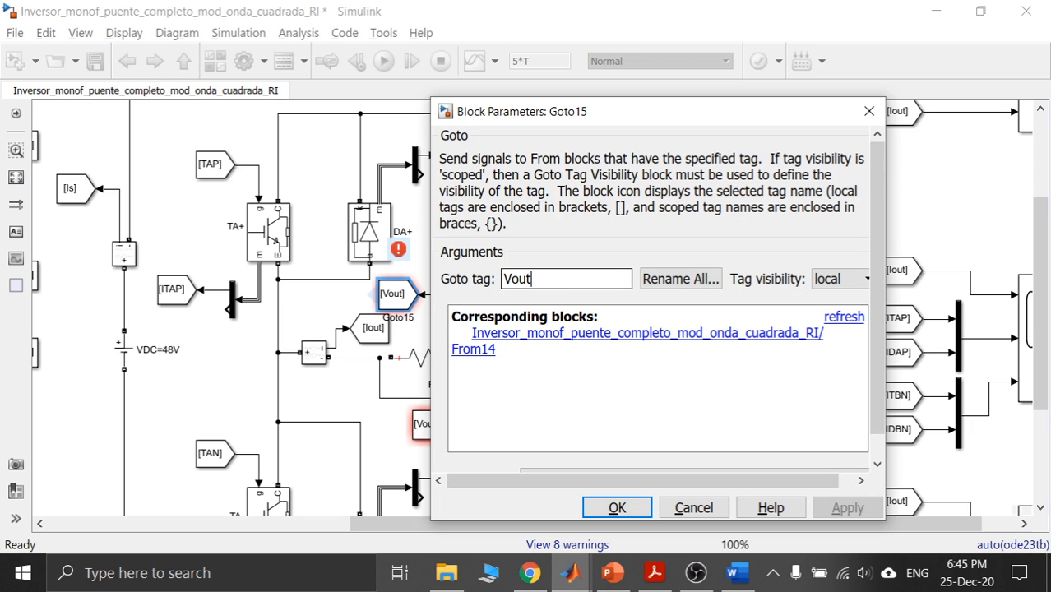
key(BackSpace)
key(BackSpace)
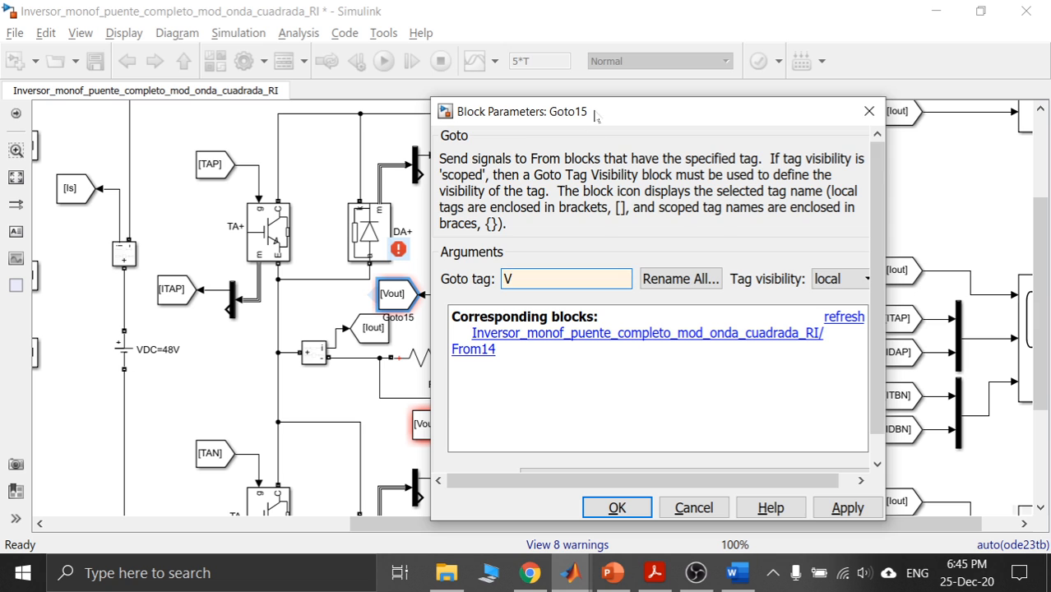
drag(598, 112, 666, 131)
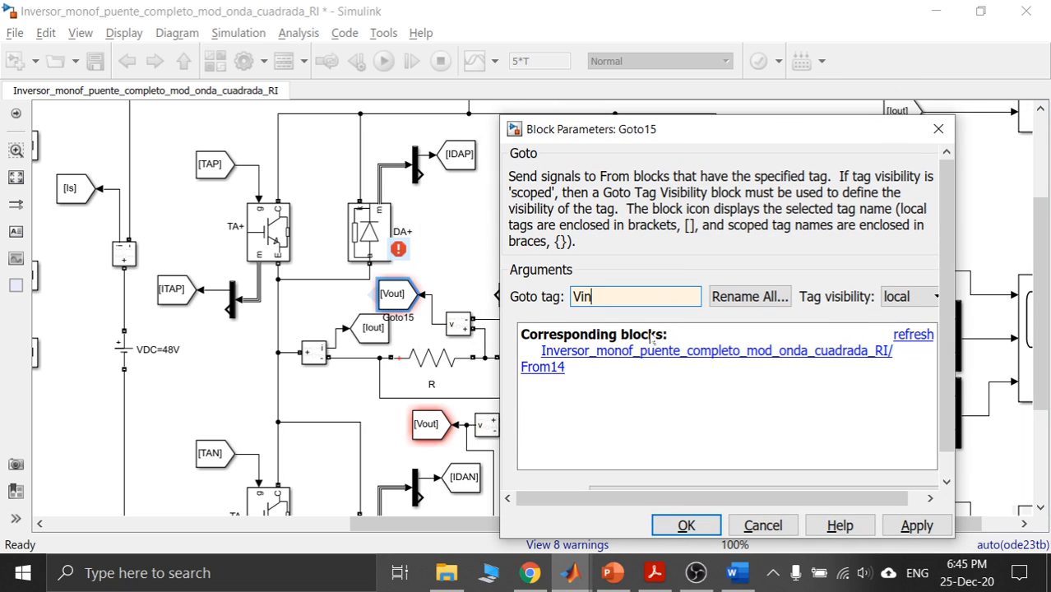
click(684, 526)
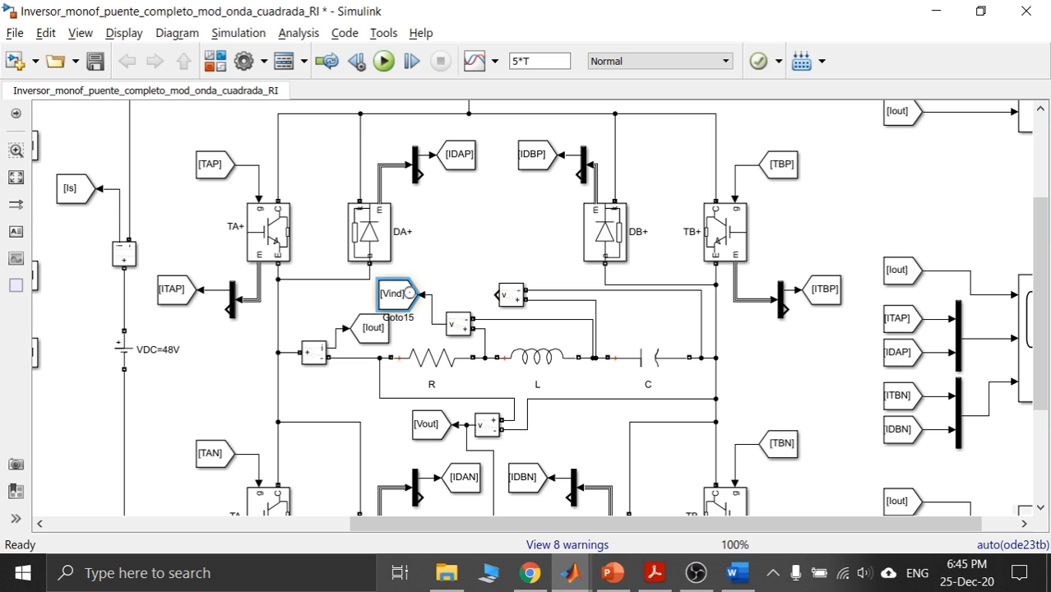
Copy the Vind Goto tag beside diode DA+ and wire the capacitor's voltage measurement output to it.
drag(396, 302, 444, 248)
click(535, 222)
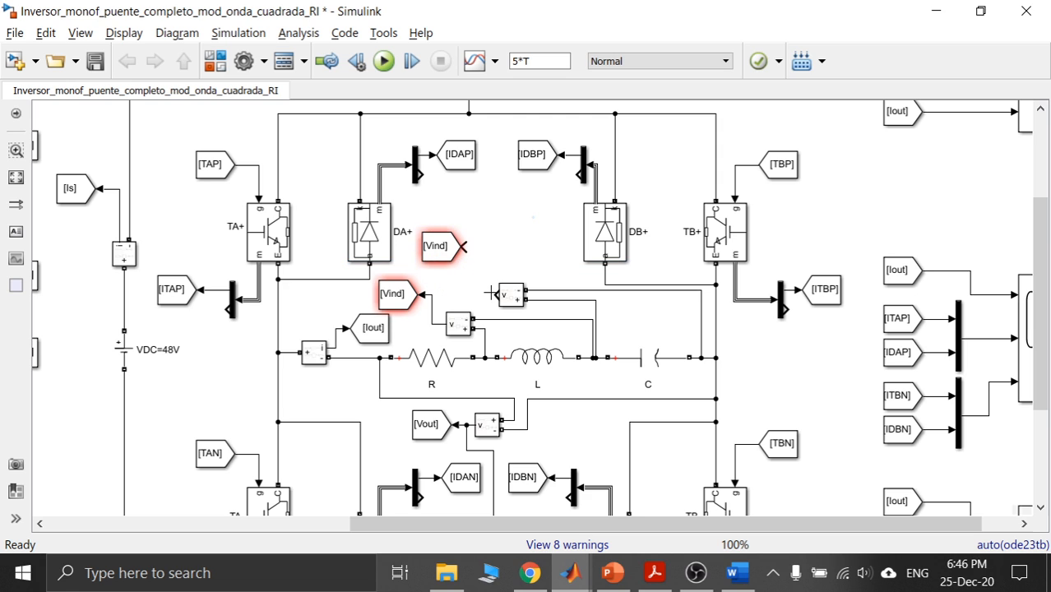
drag(491, 293, 467, 245)
Set the Goto tag connected to the capacitor's voltage measurement to Vcap.
double_click(434, 246)
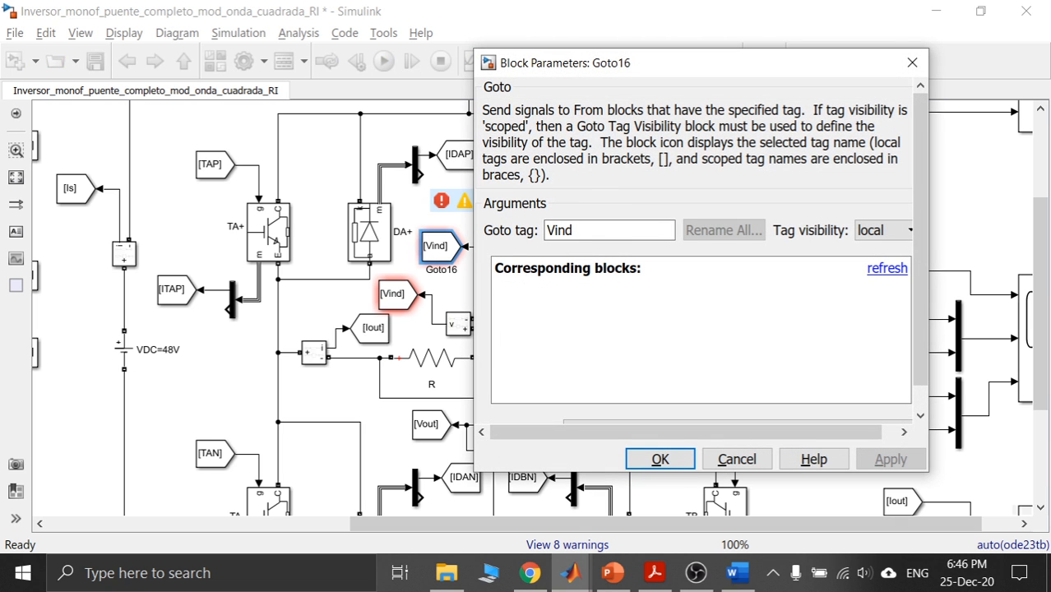
click(575, 230)
key(BackSpace)
key(BackSpace)
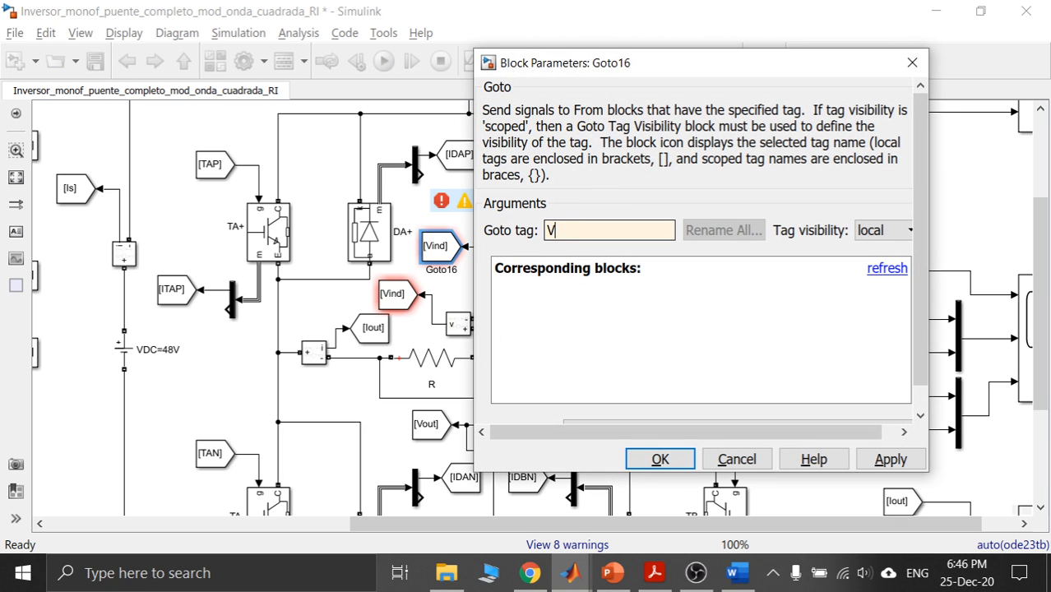
text(cap)
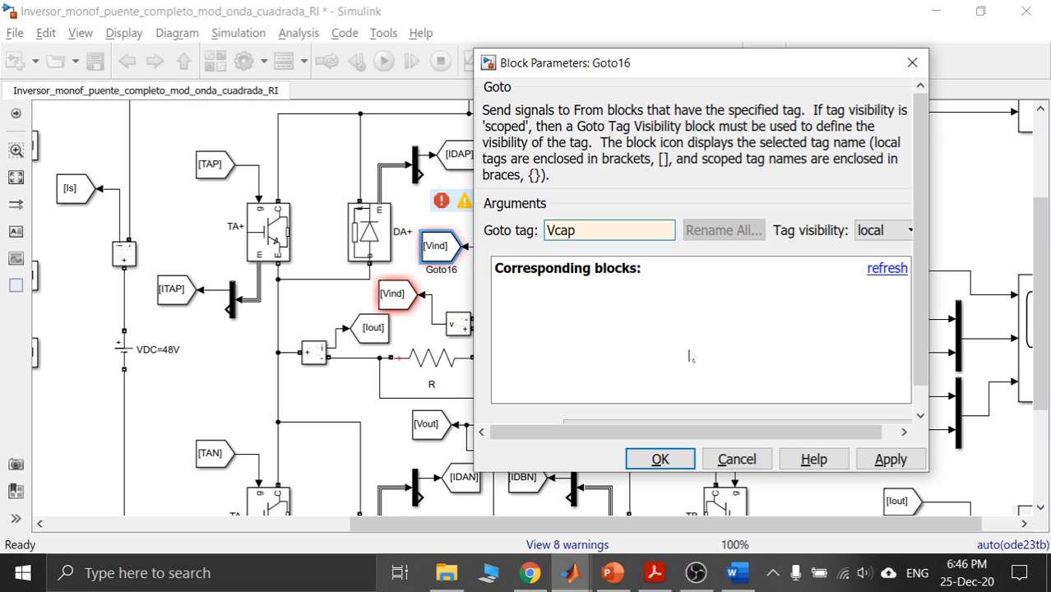
click(888, 459)
click(662, 459)
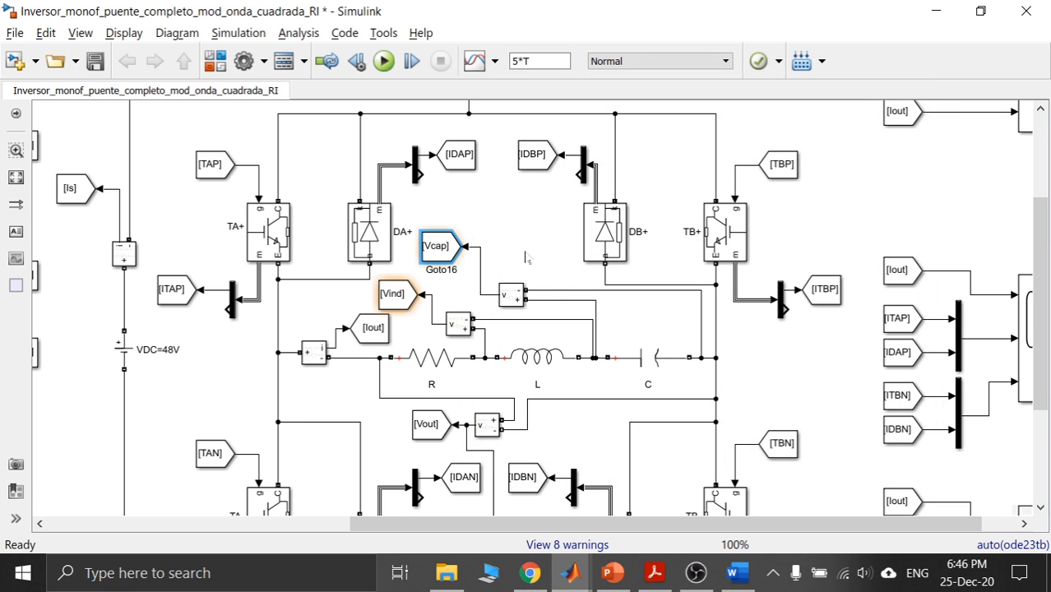
click(527, 245)
Change the layout of the scope fed by Is, Vout and Iout to five displays stacked in one column.
drag(732, 524, 767, 524)
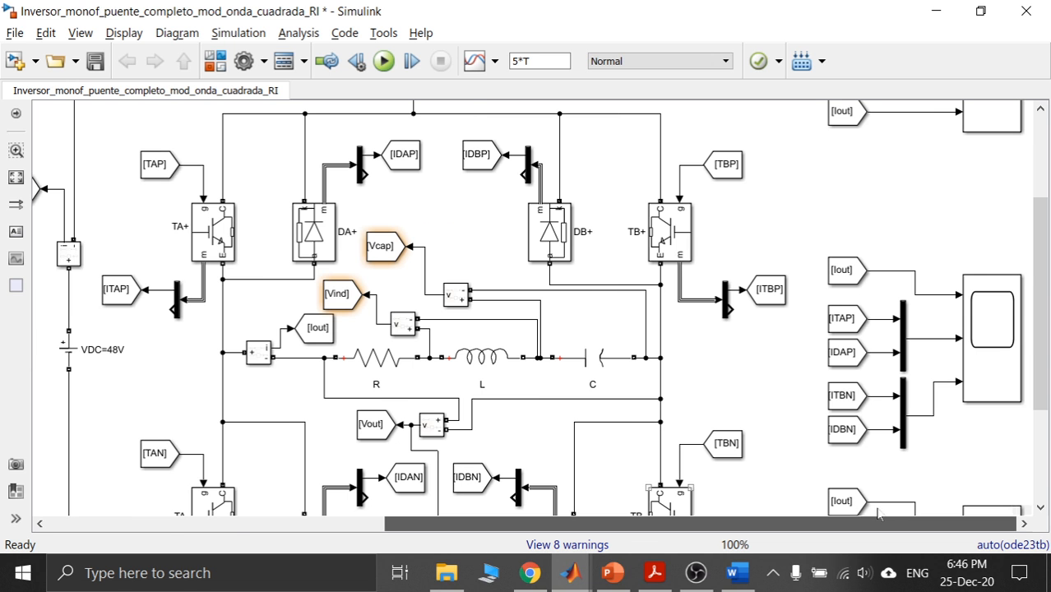
drag(1041, 344, 1041, 268)
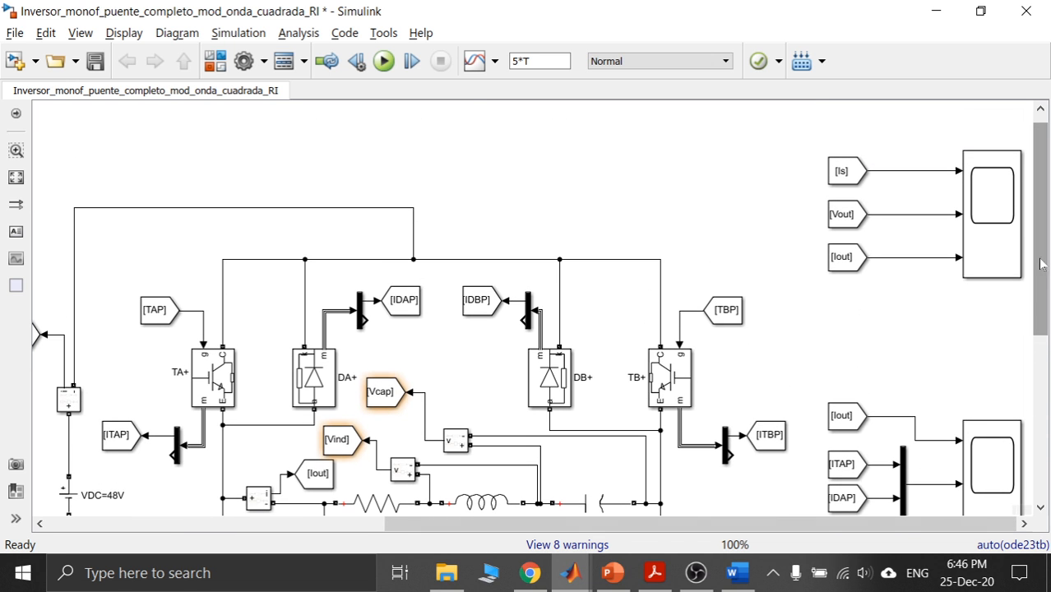
click(1000, 219)
double_click(1001, 220)
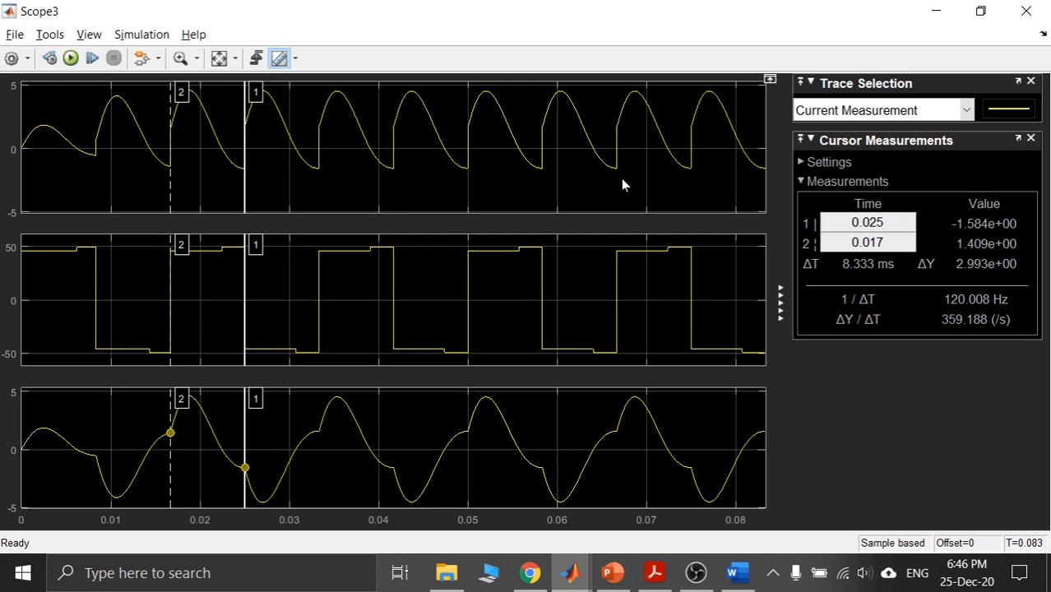
click(11, 58)
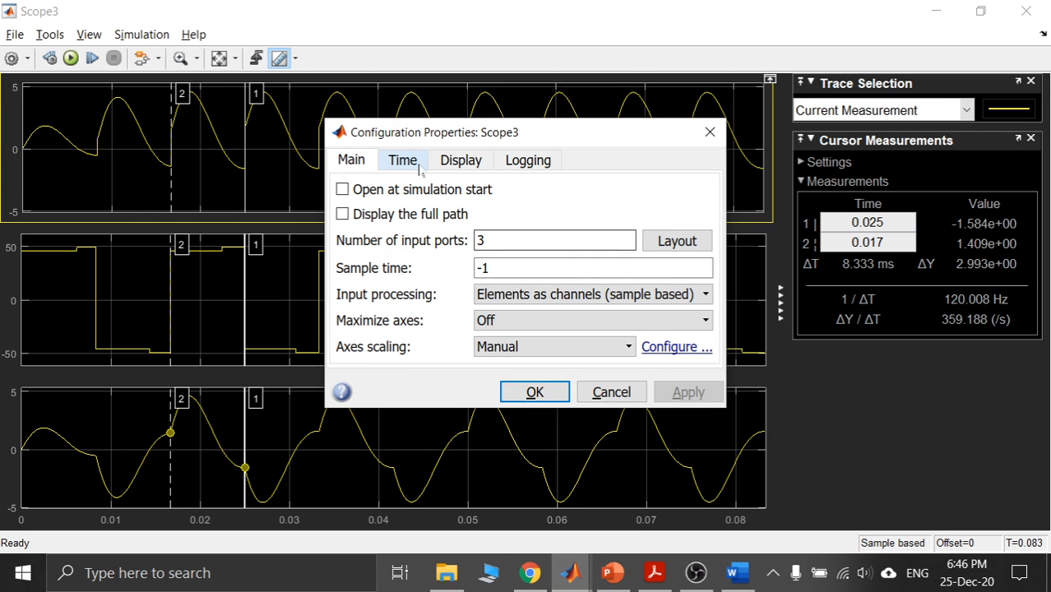
click(518, 163)
click(468, 168)
click(402, 160)
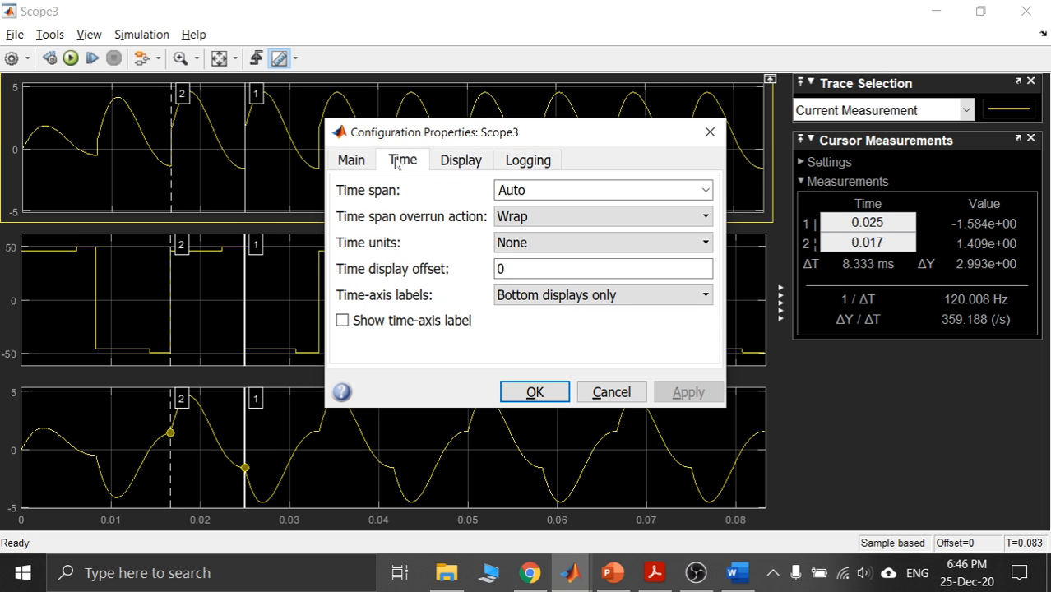
click(361, 162)
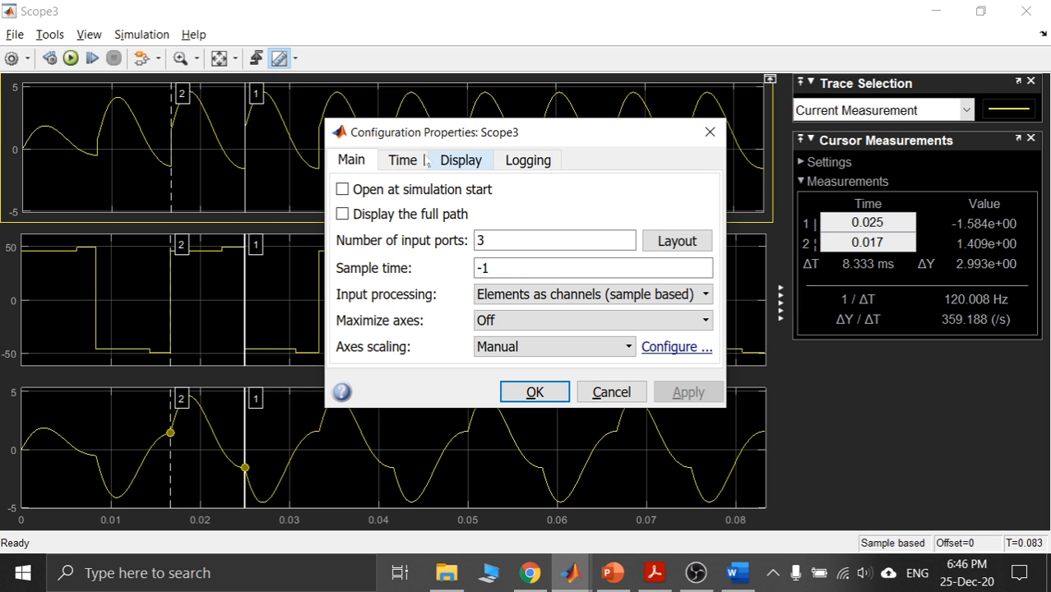
click(699, 240)
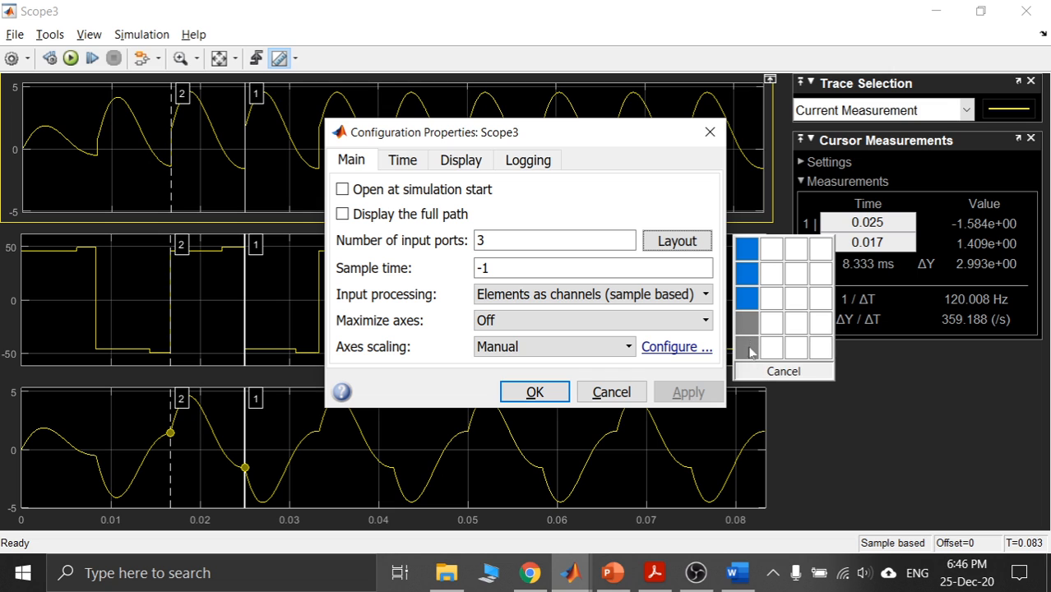
click(750, 352)
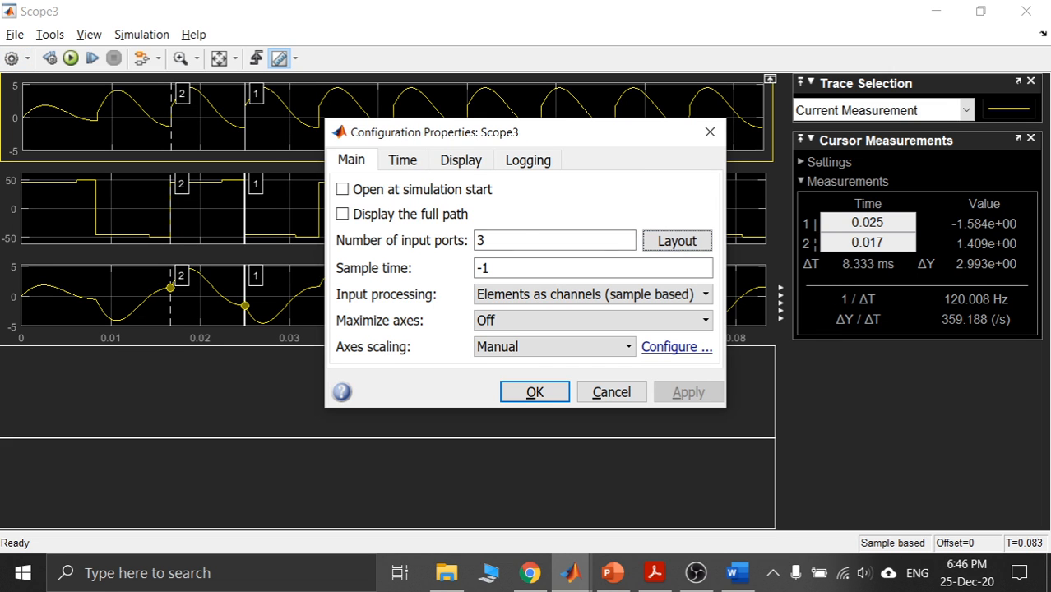
Set the scope's number of input ports to 5 and close its configuration and display window.
text(5)
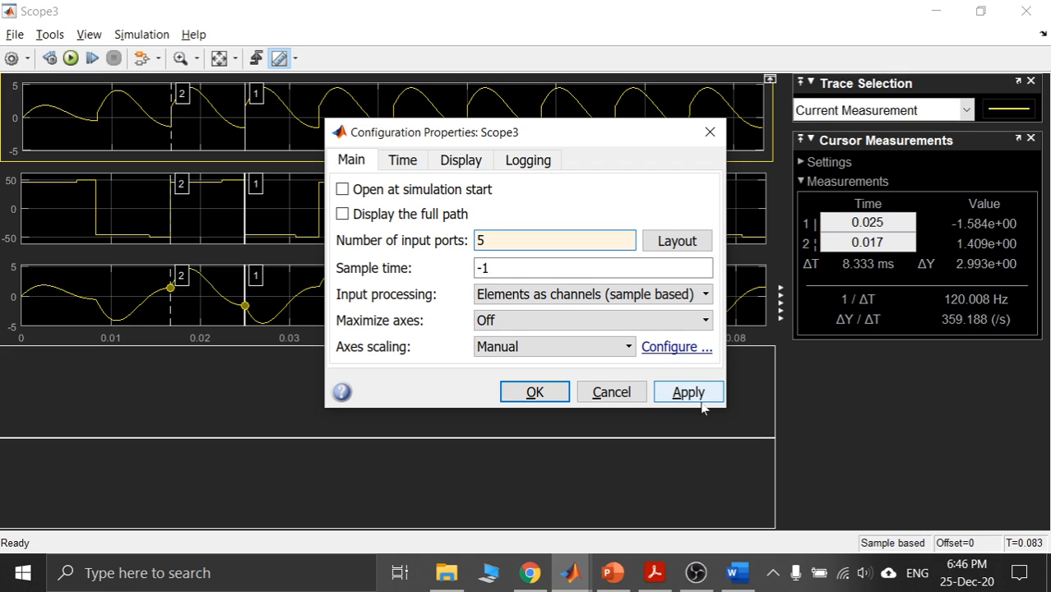
click(533, 393)
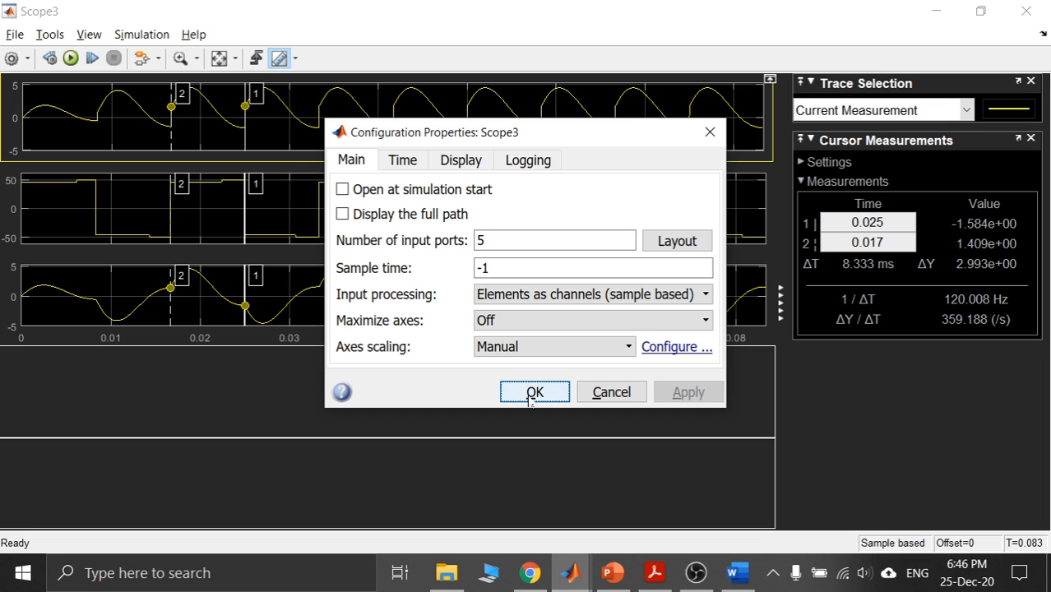
click(709, 134)
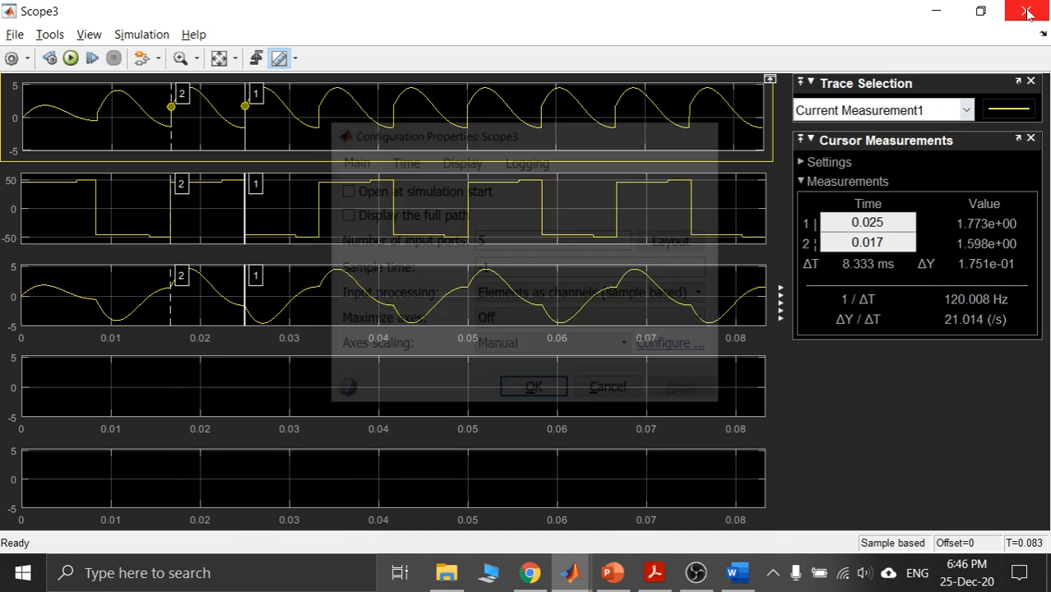
click(1026, 11)
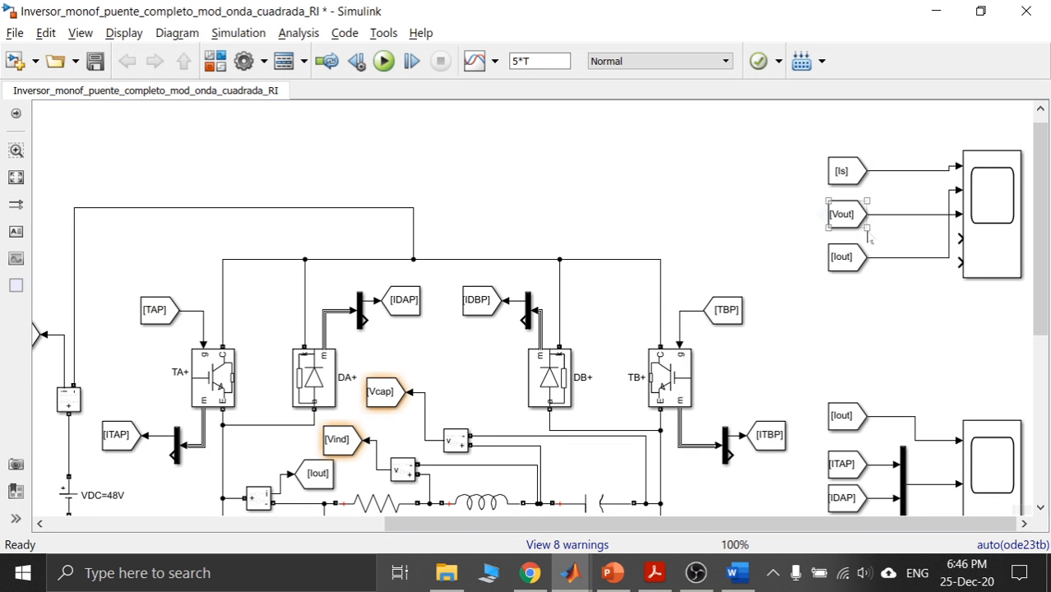
Move the Is, Vout and Iout From tags up so that Iout lines up with the scope's third input.
click(839, 268)
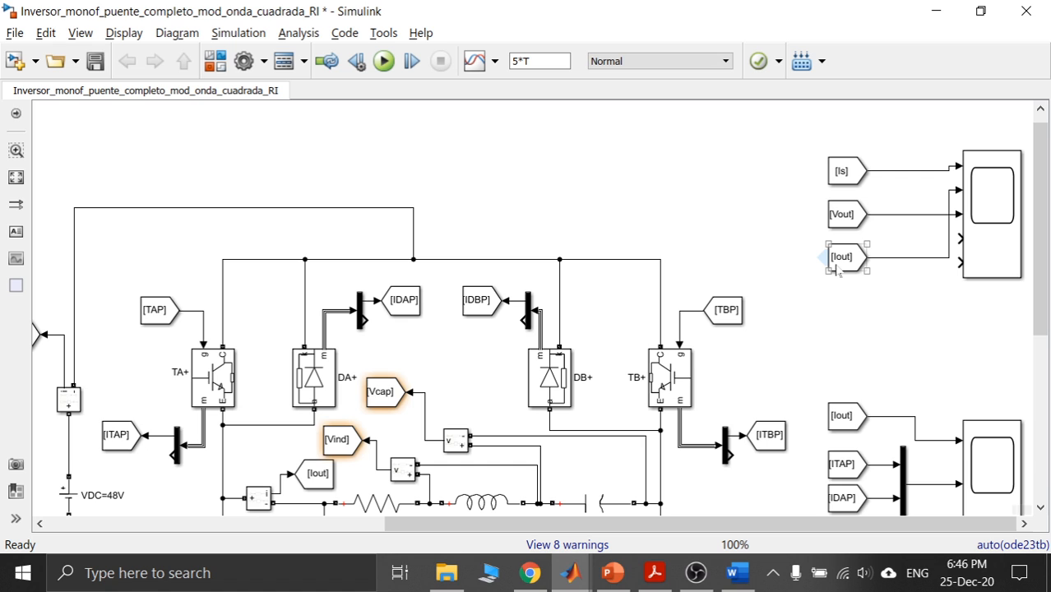
drag(800, 133, 849, 216)
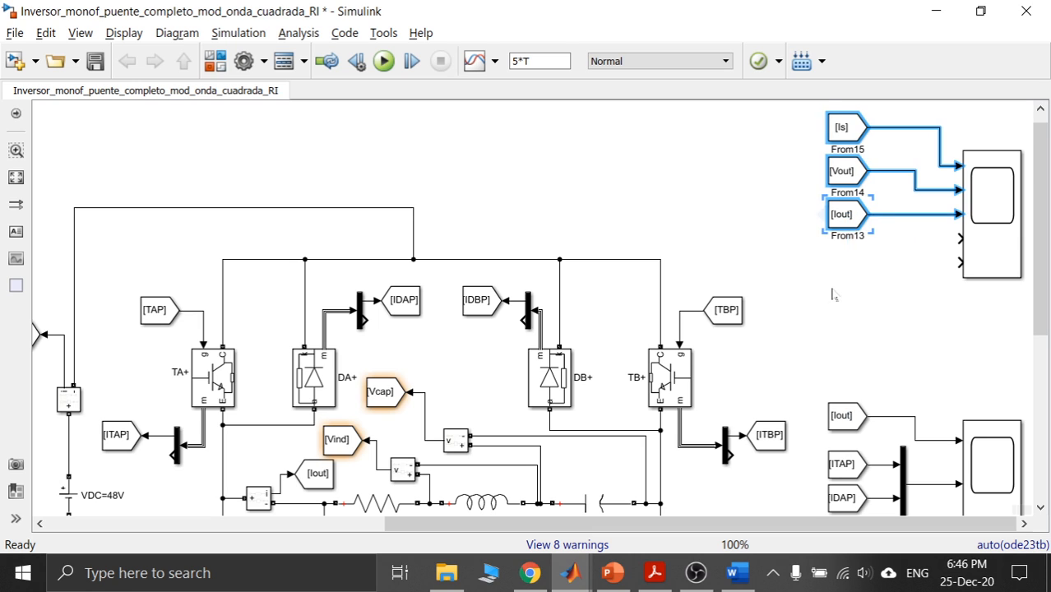
click(869, 244)
Place two copies of the Iout From tag below it and connect them to the scope's fourth and fifth inputs without crossing wires.
click(839, 216)
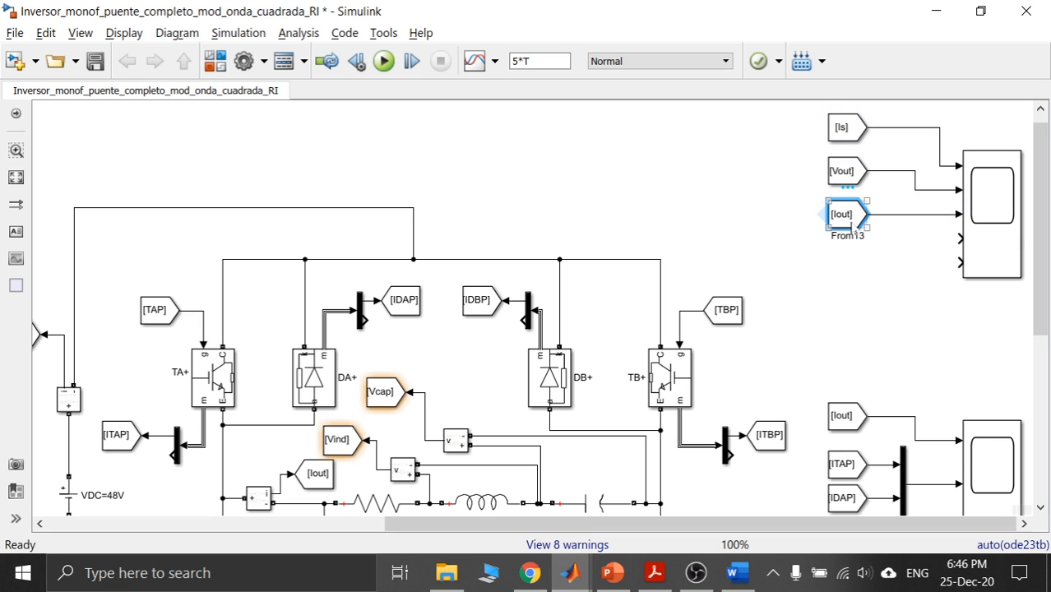
drag(853, 230, 956, 238)
click(894, 270)
click(844, 266)
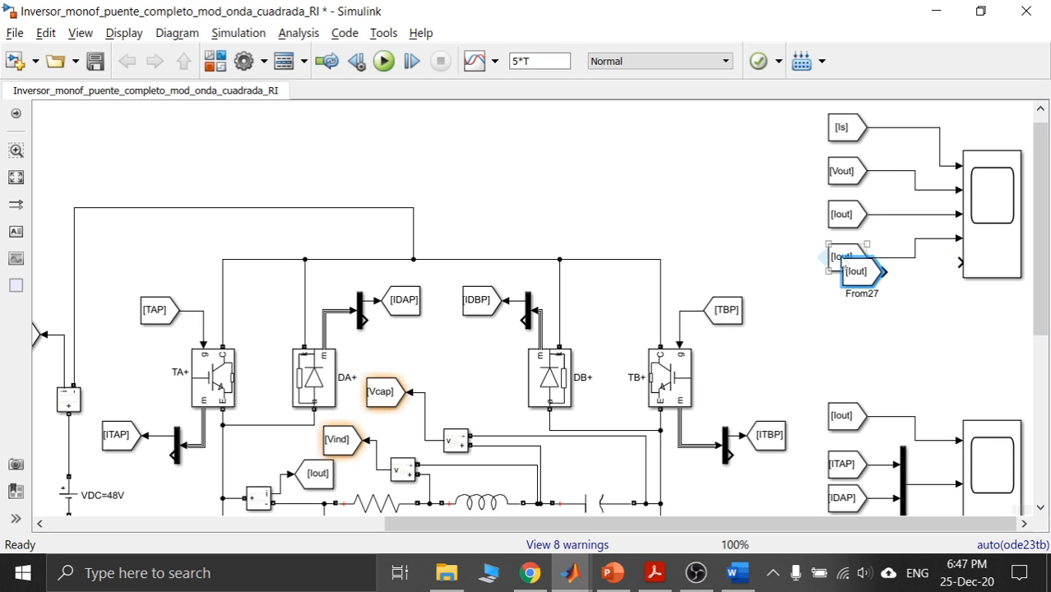
drag(840, 262, 962, 263)
click(881, 299)
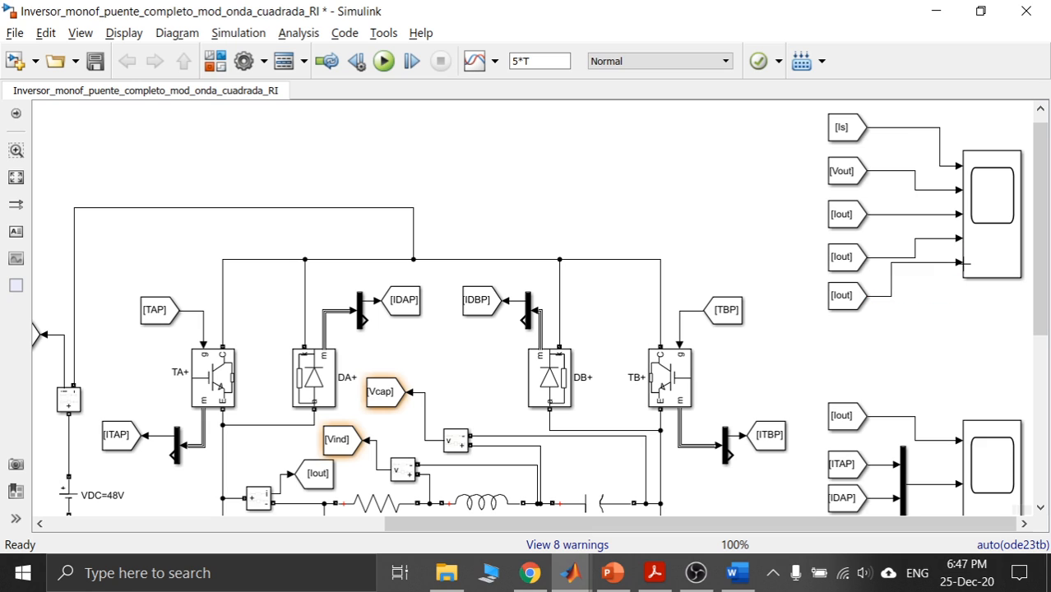
click(905, 257)
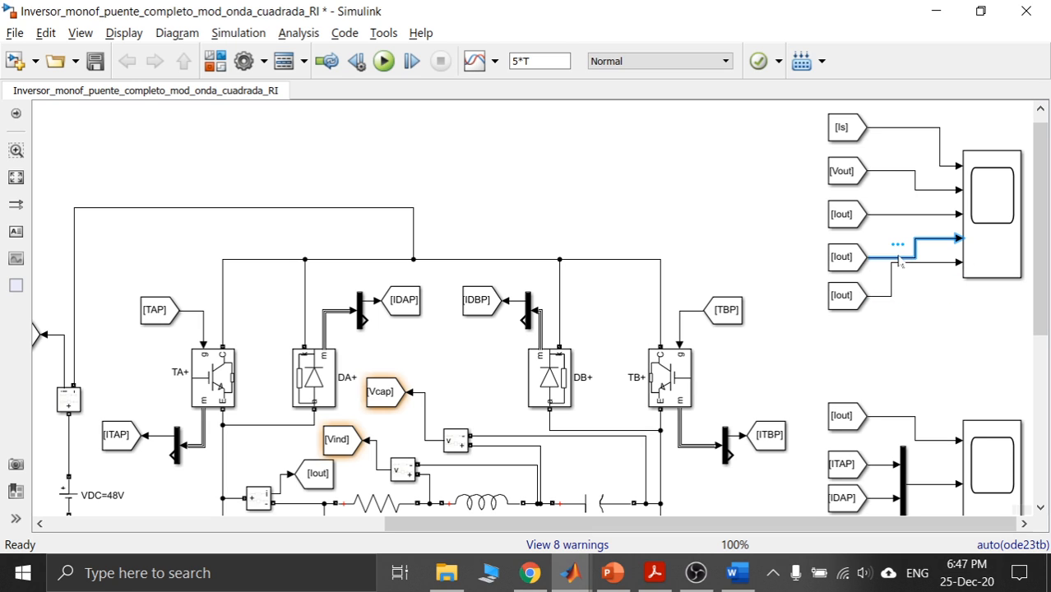
mouse_move(899, 256)
mouse_down()
mouse_move(897, 236)
mouse_move(878, 259)
mouse_move(893, 259)
mouse_move(882, 258)
mouse_up()
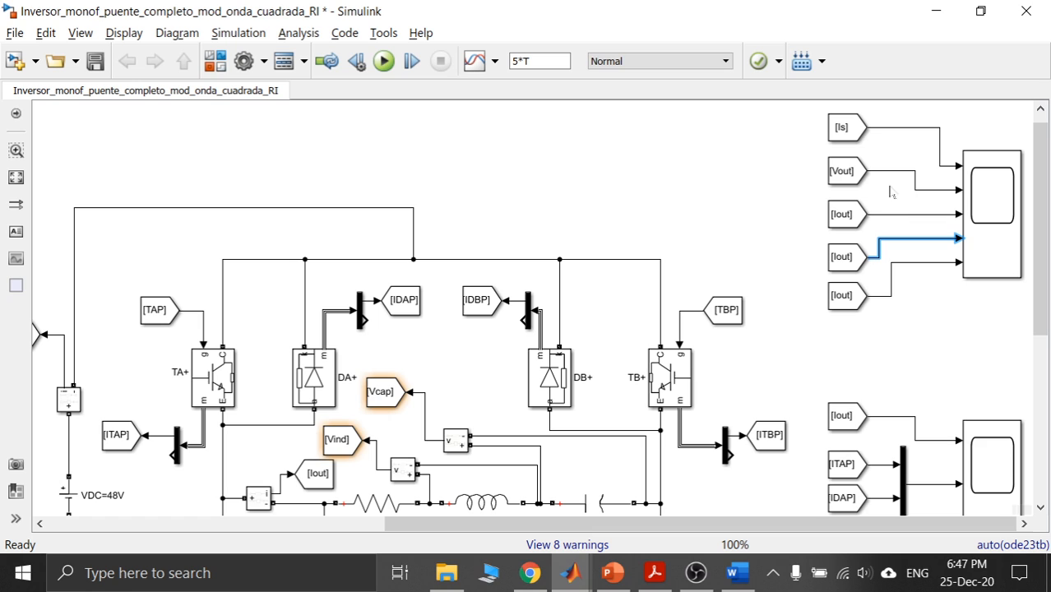
Space the five From tags evenly in a column and move the scope closer to them.
click(849, 215)
drag(849, 257, 851, 249)
drag(848, 295, 848, 282)
drag(845, 174, 846, 183)
drag(844, 137, 842, 158)
click(819, 148)
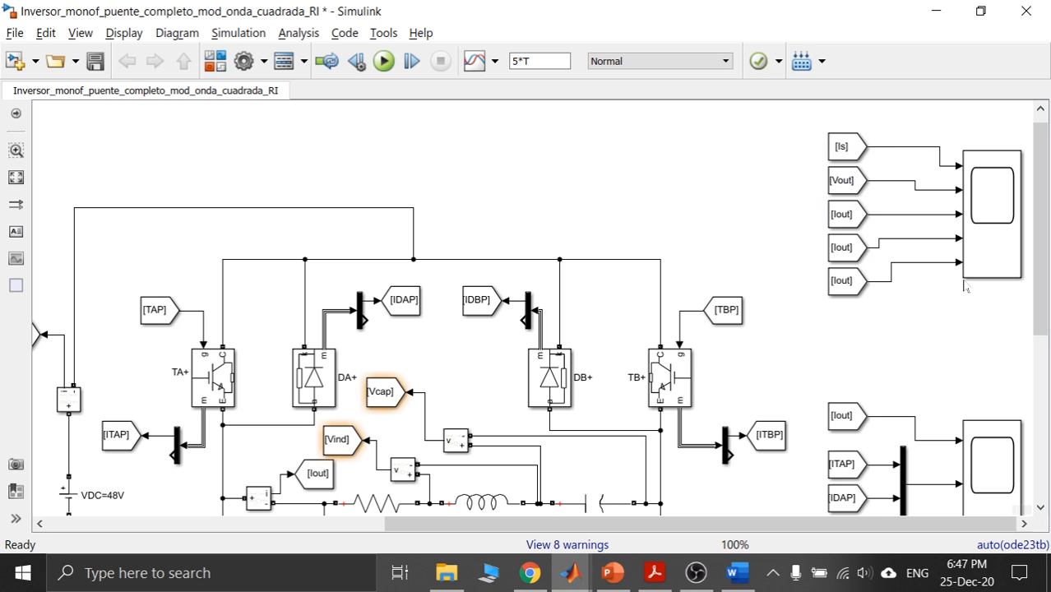
drag(986, 230, 956, 236)
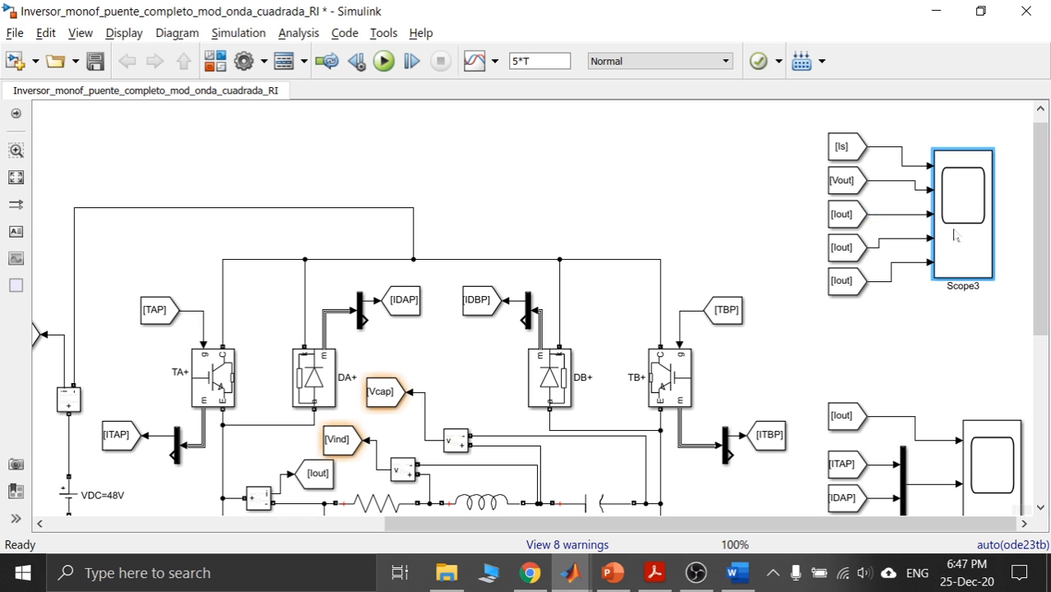
click(948, 356)
Set the Goto tag of the From block feeding the scope's fourth input to Vcap.
click(846, 250)
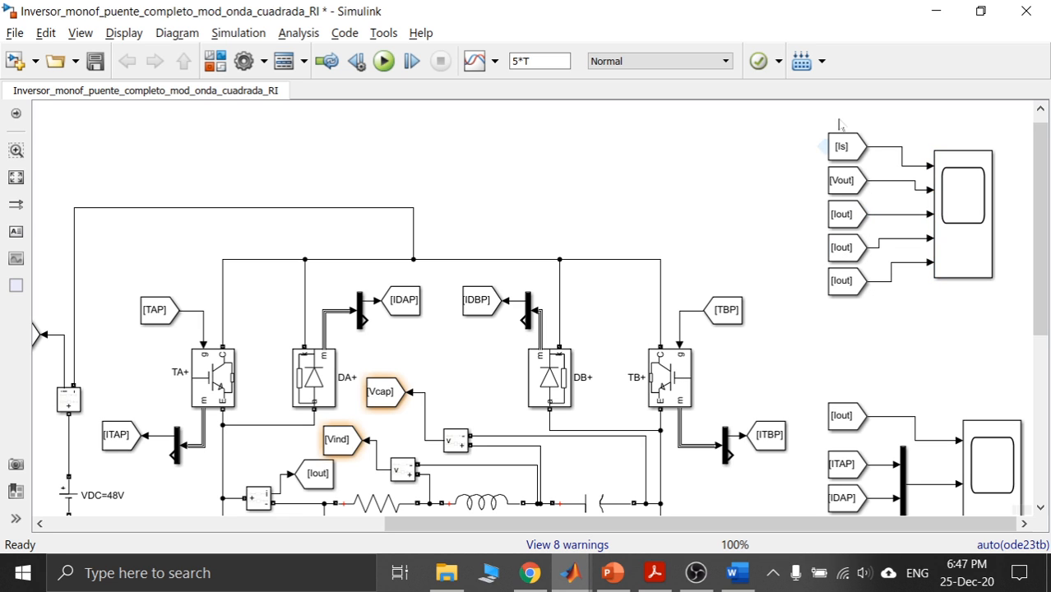
double_click(843, 258)
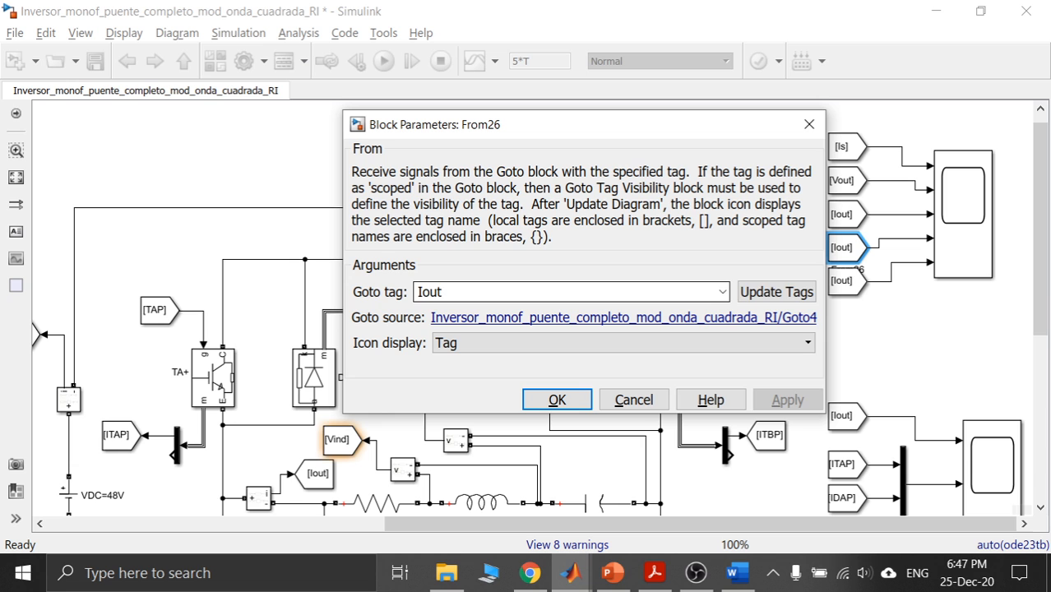
click(754, 292)
click(722, 292)
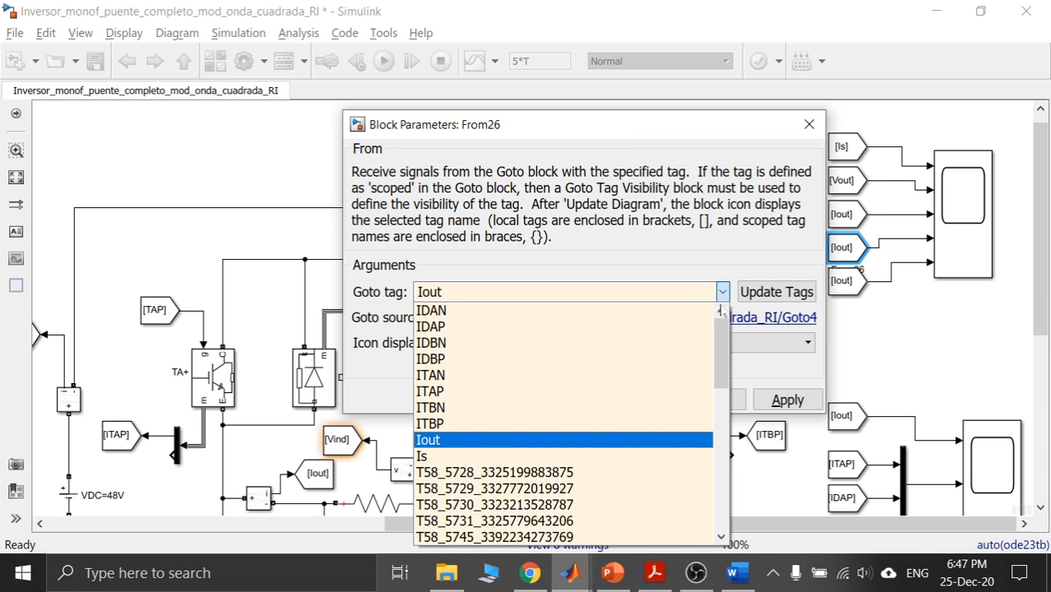
drag(723, 333, 730, 474)
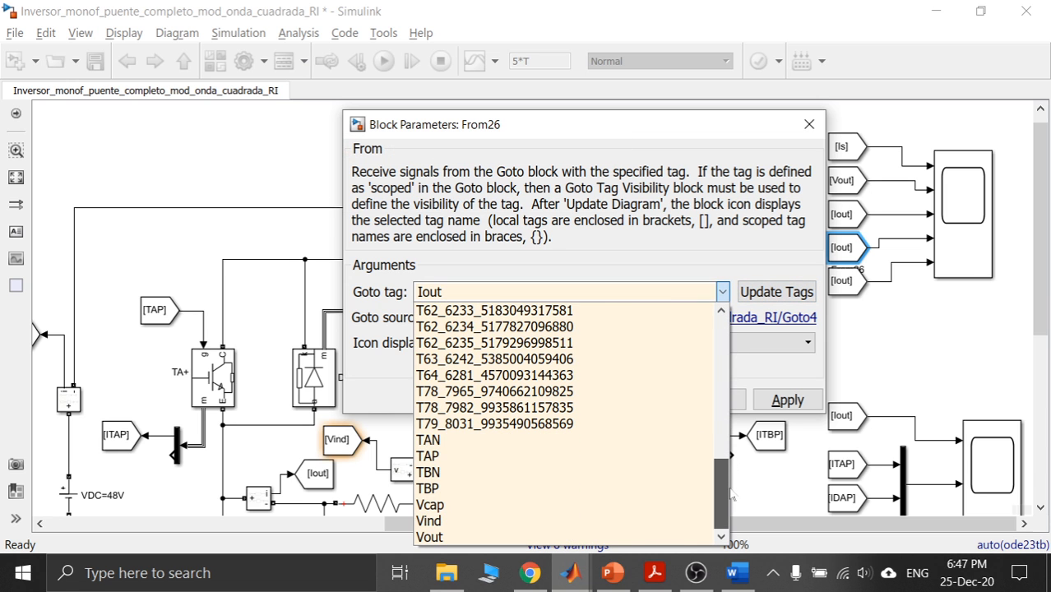
click(555, 520)
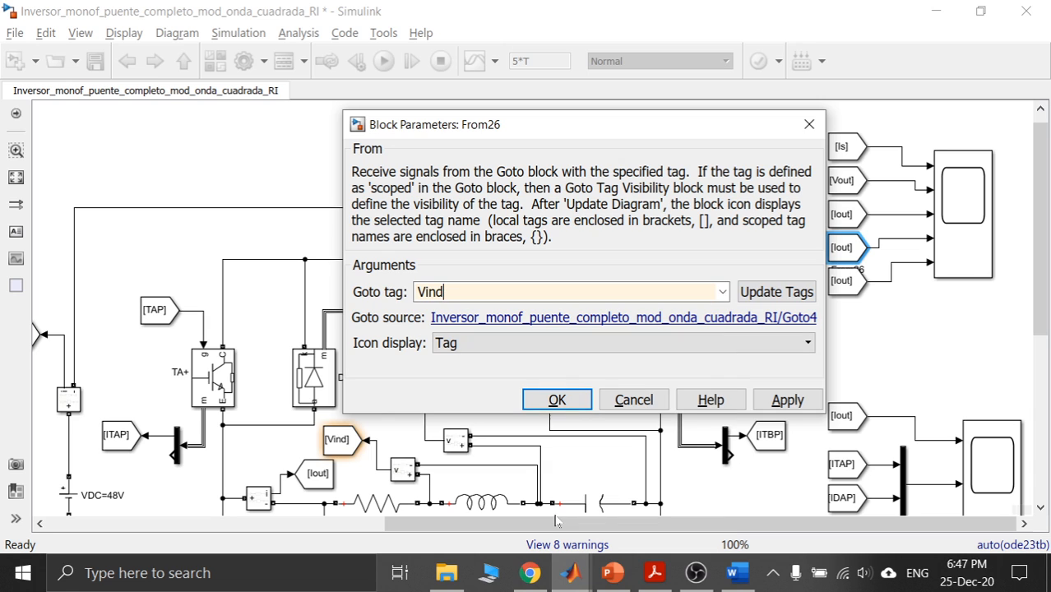
click(722, 292)
click(534, 504)
click(788, 401)
click(557, 399)
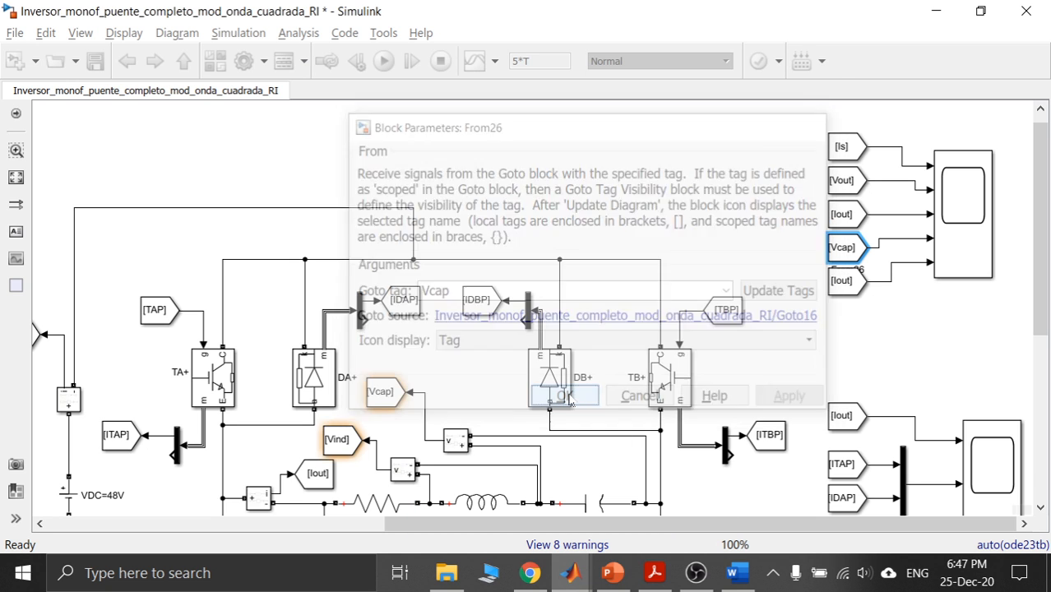
Set the Goto tag of the From block feeding the scope's fifth input to Vind.
double_click(844, 285)
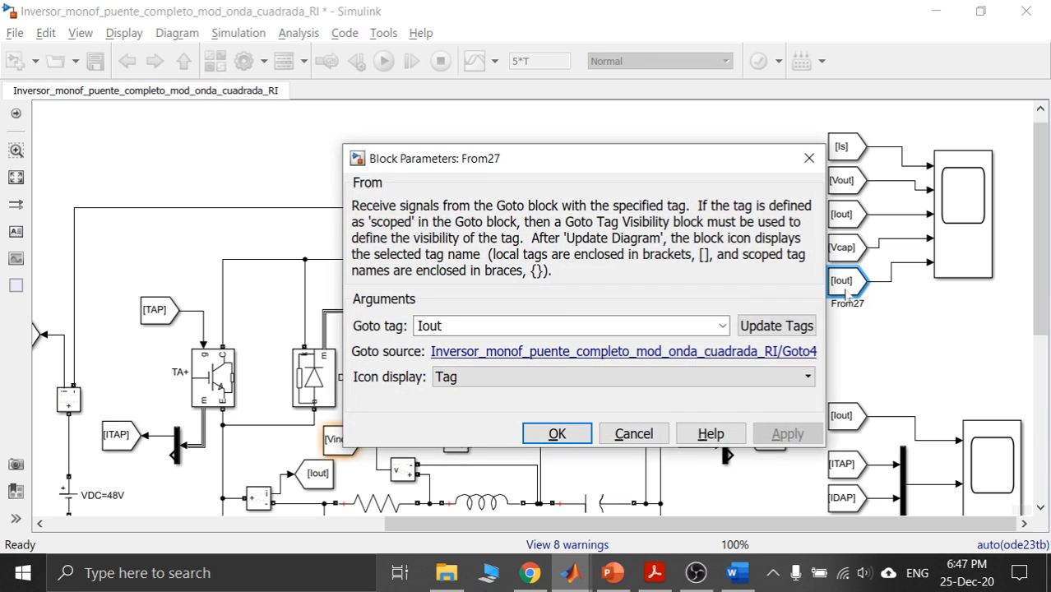
click(768, 327)
click(721, 325)
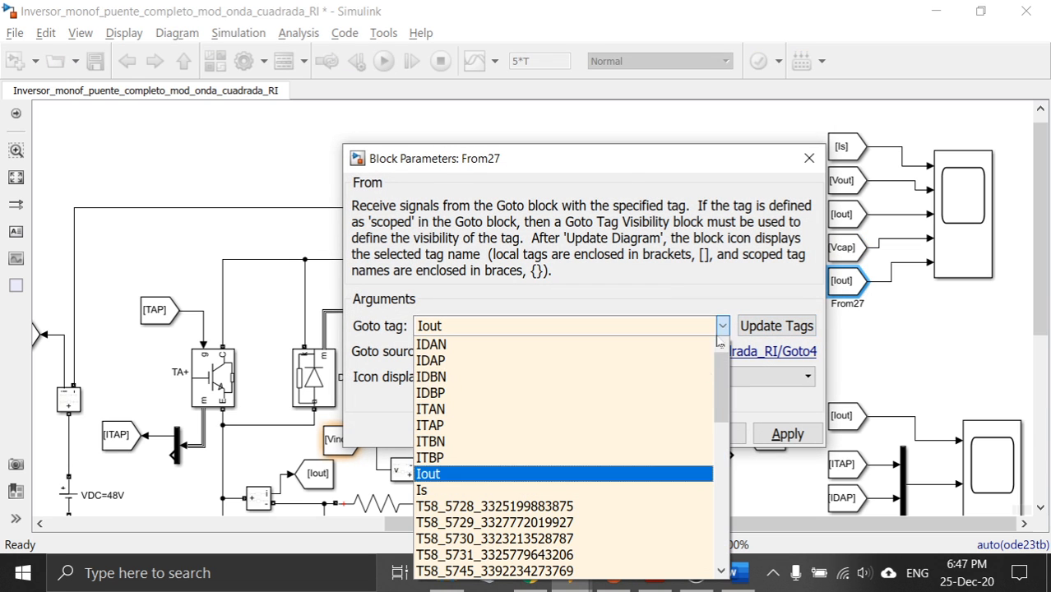
drag(726, 411, 721, 564)
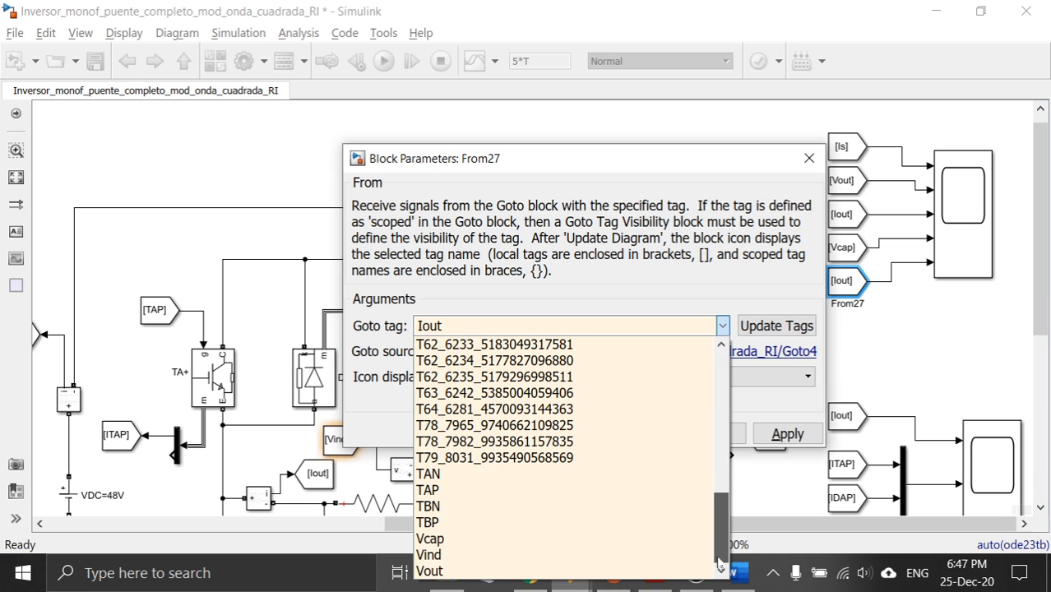
click(535, 556)
click(787, 433)
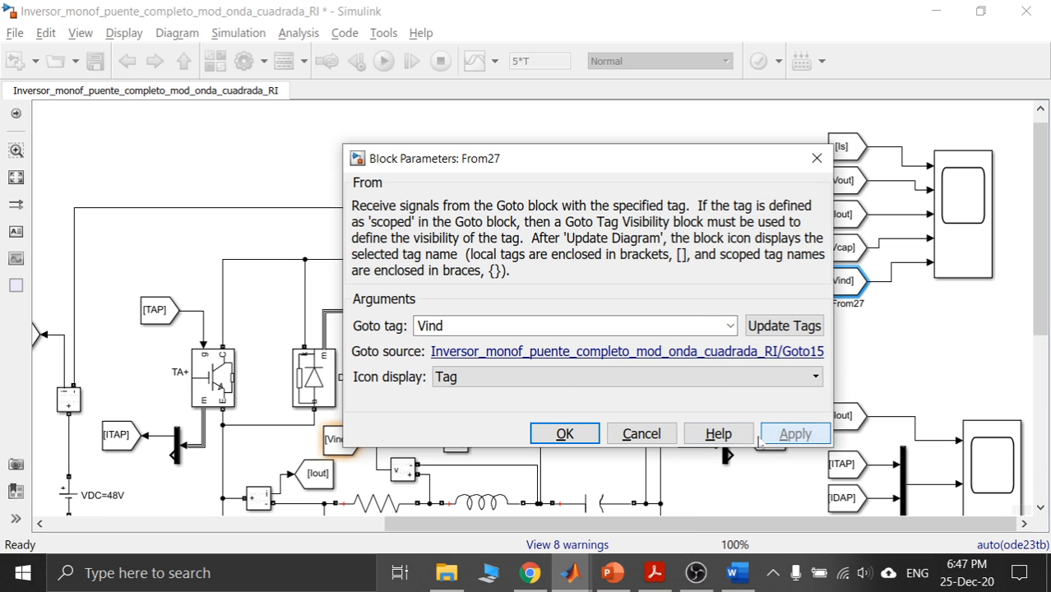
click(557, 433)
click(771, 377)
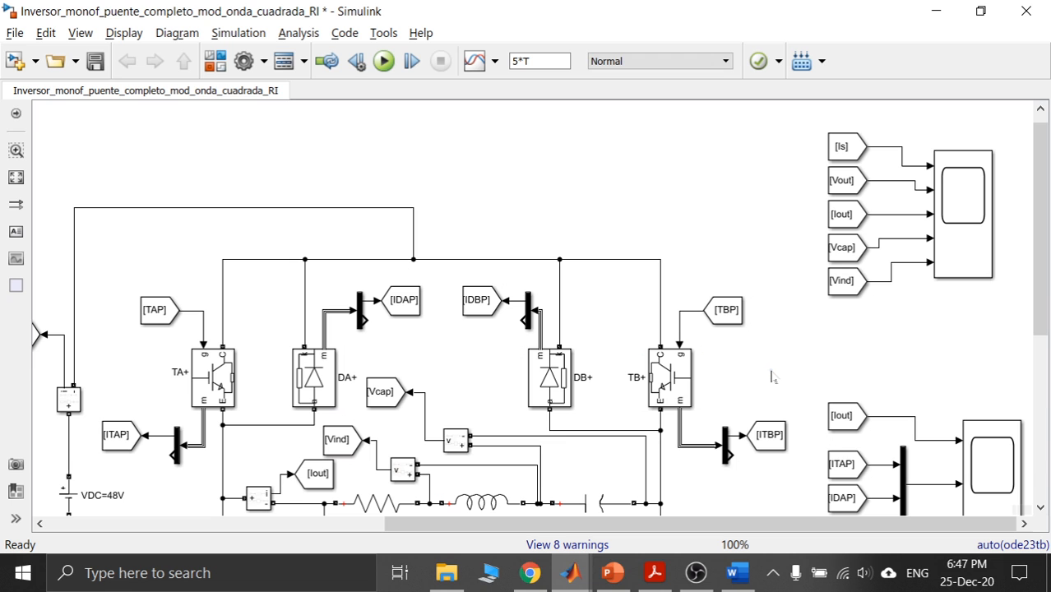
Check the definitions of fmod and T in the script Script_Inversor_monofasico_puente_completo.m, then return to the model.
drag(1043, 294, 1046, 265)
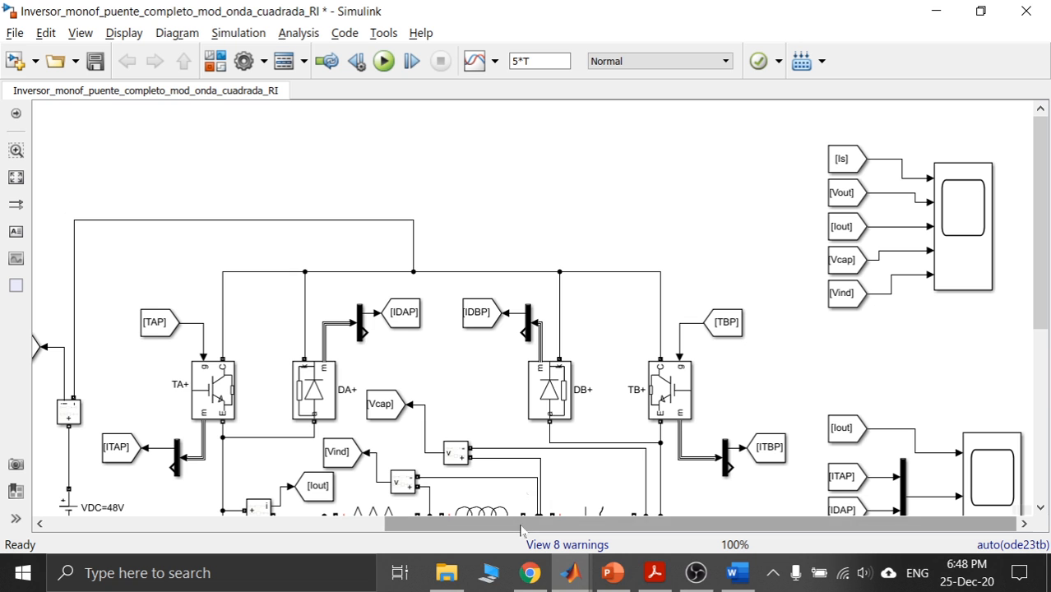
mouse_move(570, 579)
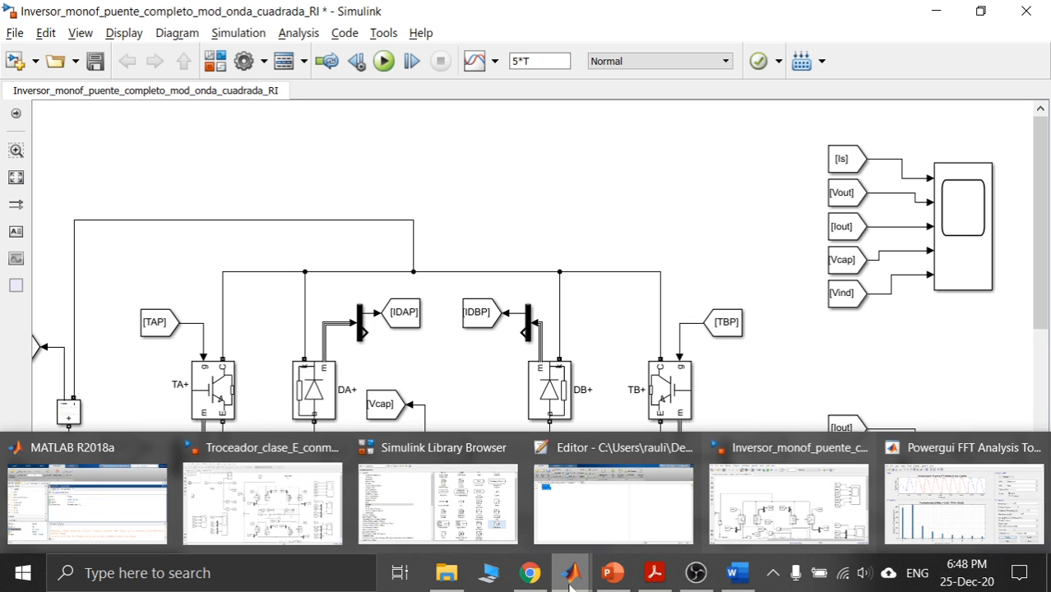
click(598, 523)
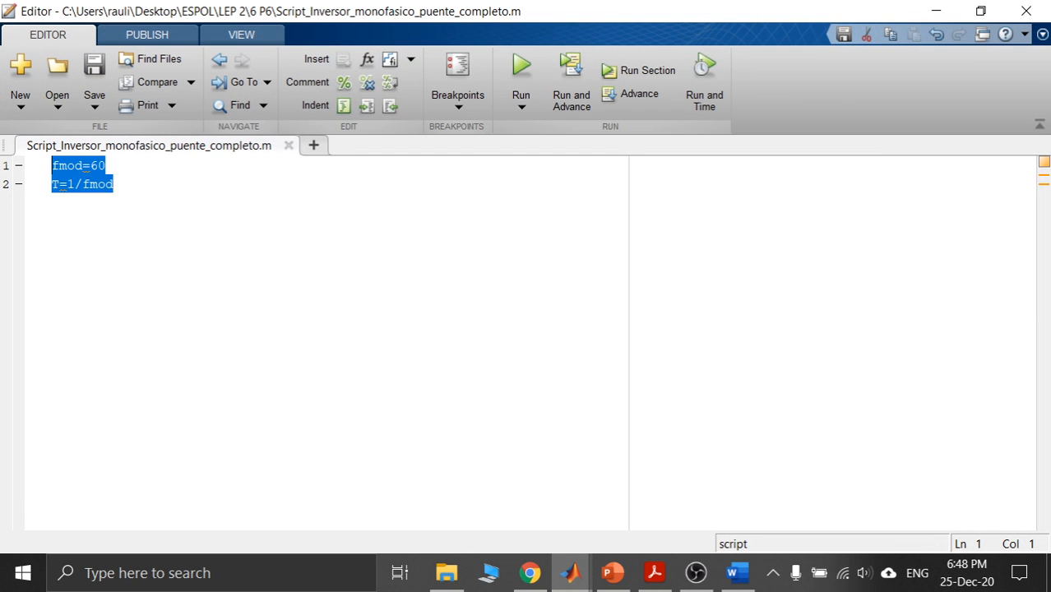
click(118, 173)
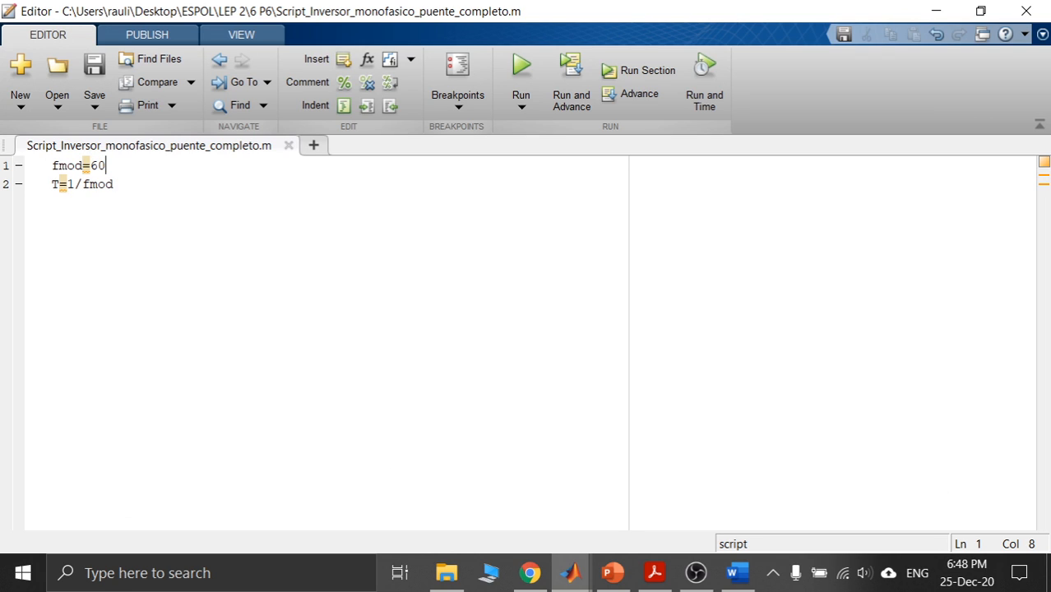
key(shift+Home)
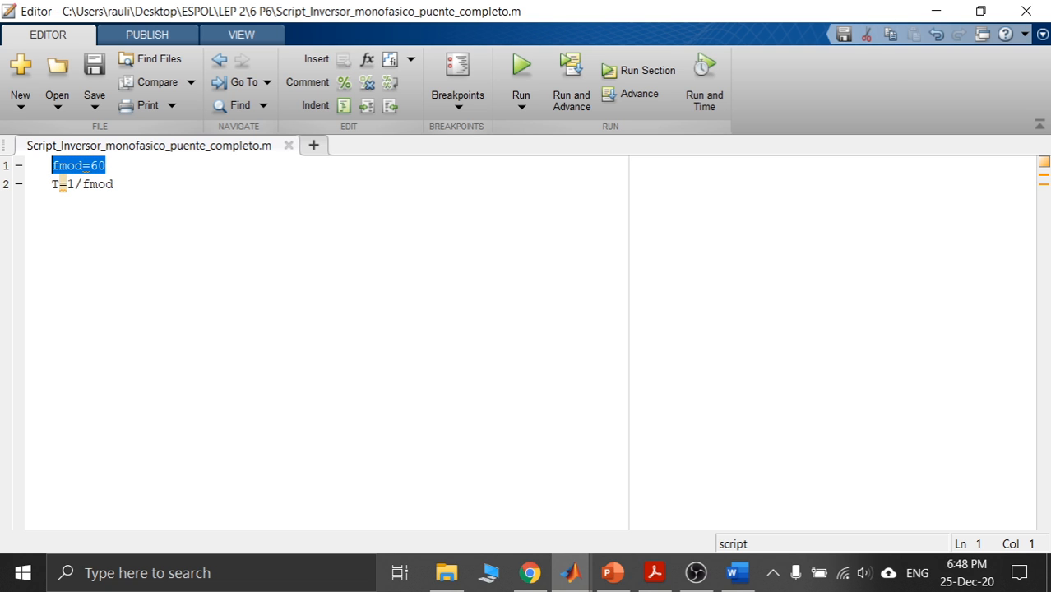
click(935, 15)
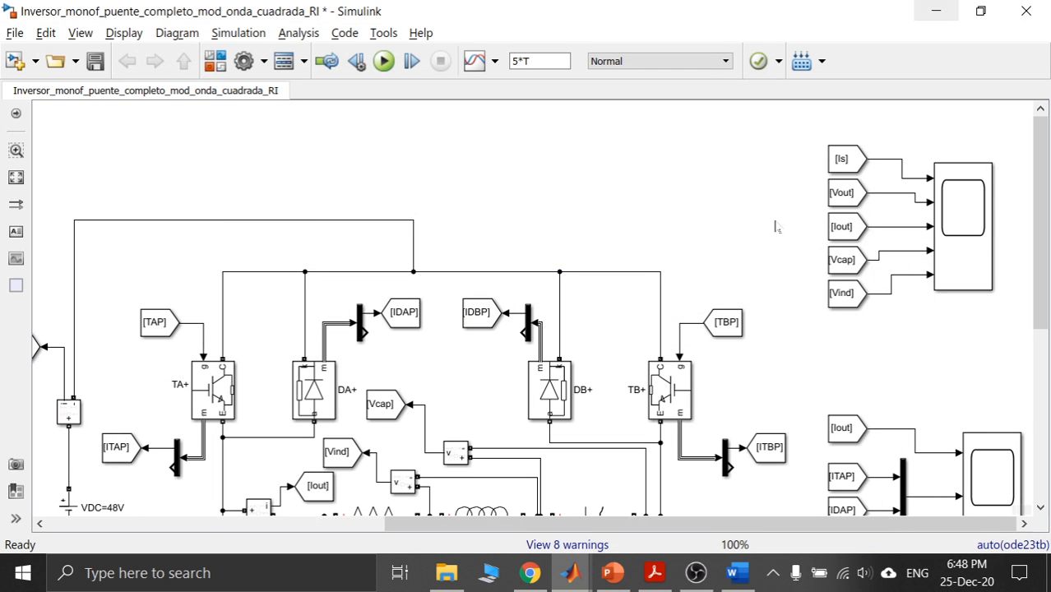
Check the frequency parameter of the Sine Wave block that drives the gate signals.
drag(648, 519, 239, 523)
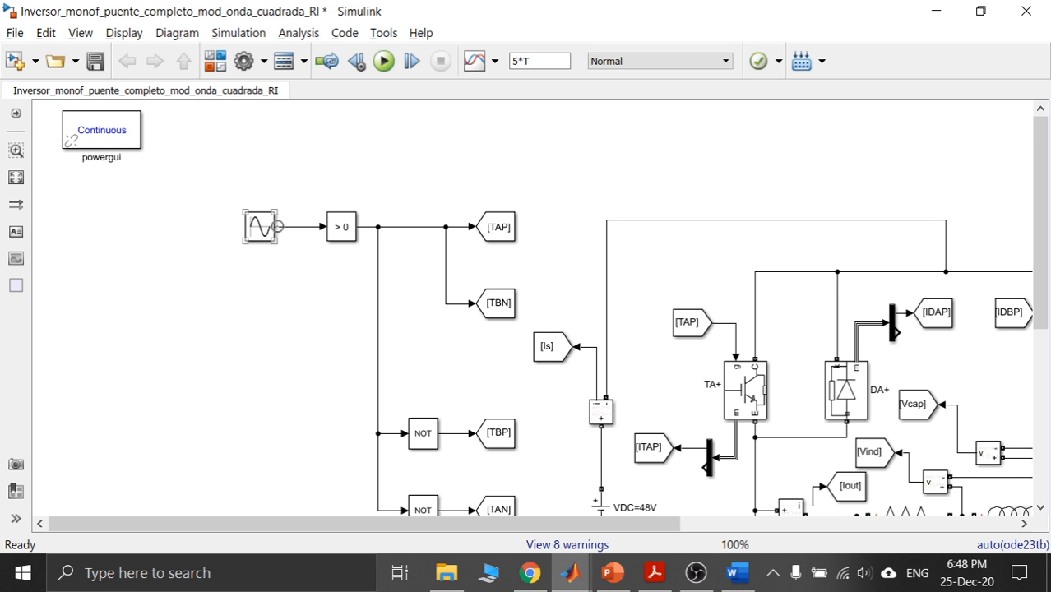
double_click(260, 227)
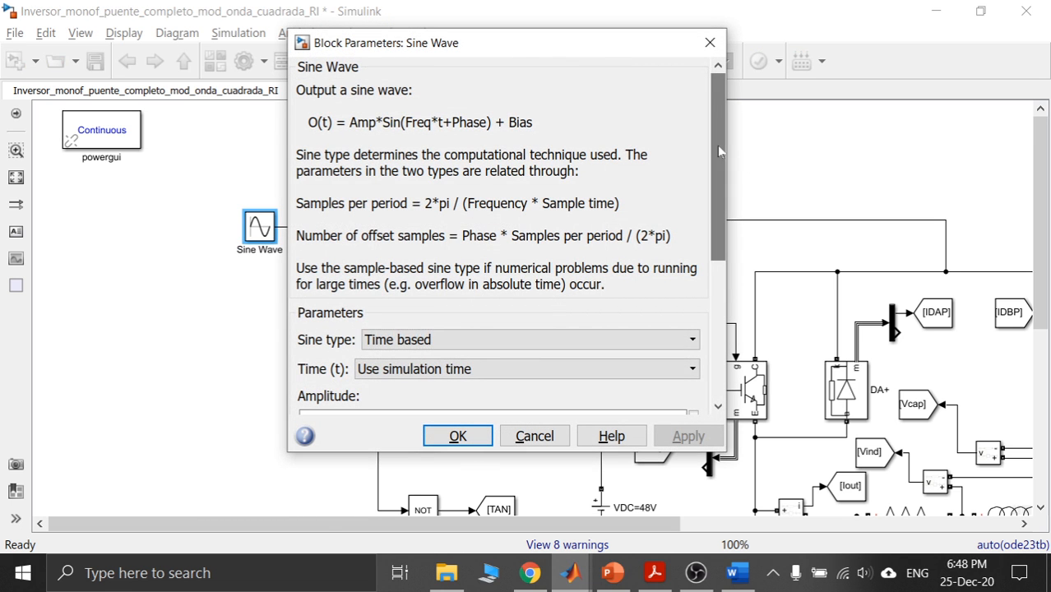
scroll(717, 145, down, 5)
click(708, 39)
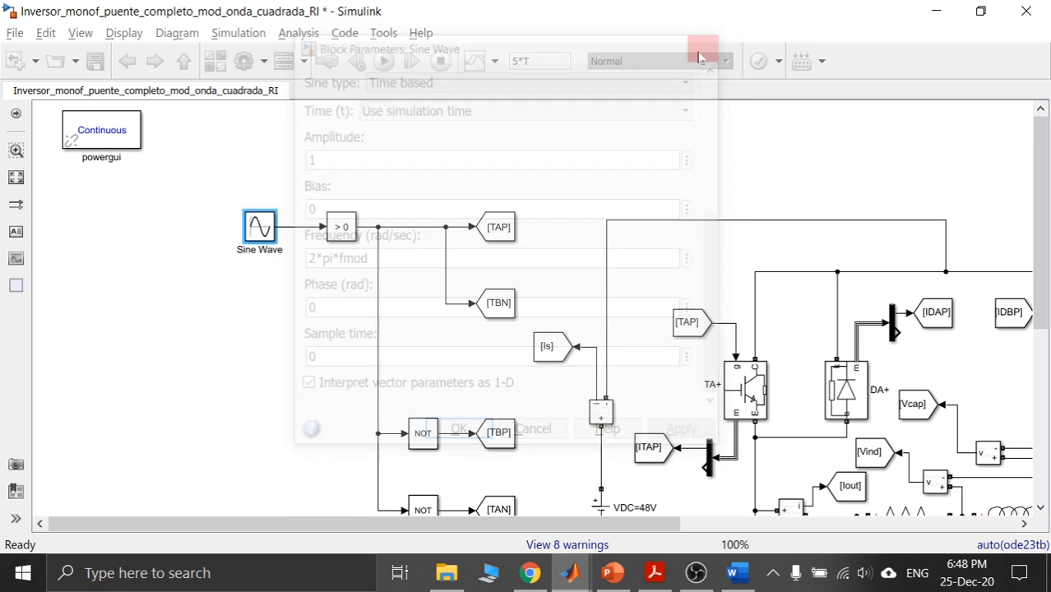
click(693, 201)
Switch to the main MATLAB window, check the fmod variable in the workspace, and return to the model.
mouse_move(578, 581)
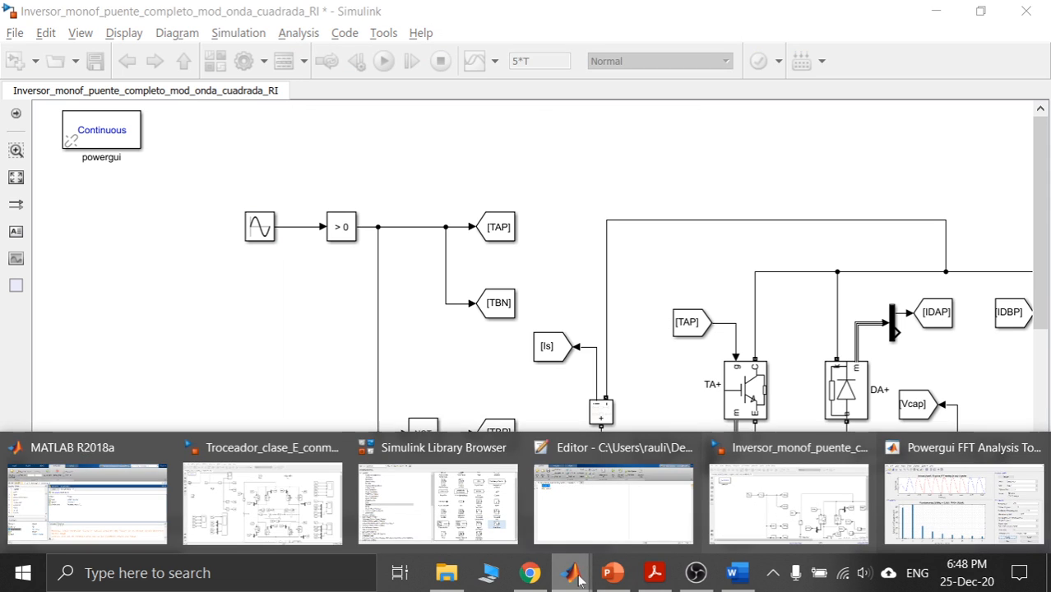
click(108, 502)
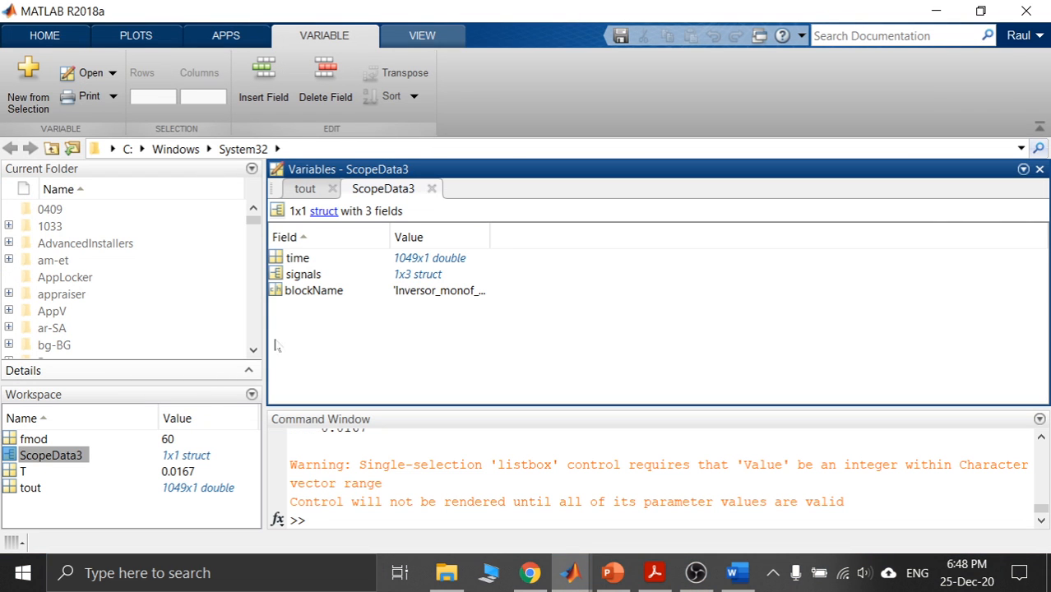
click(42, 444)
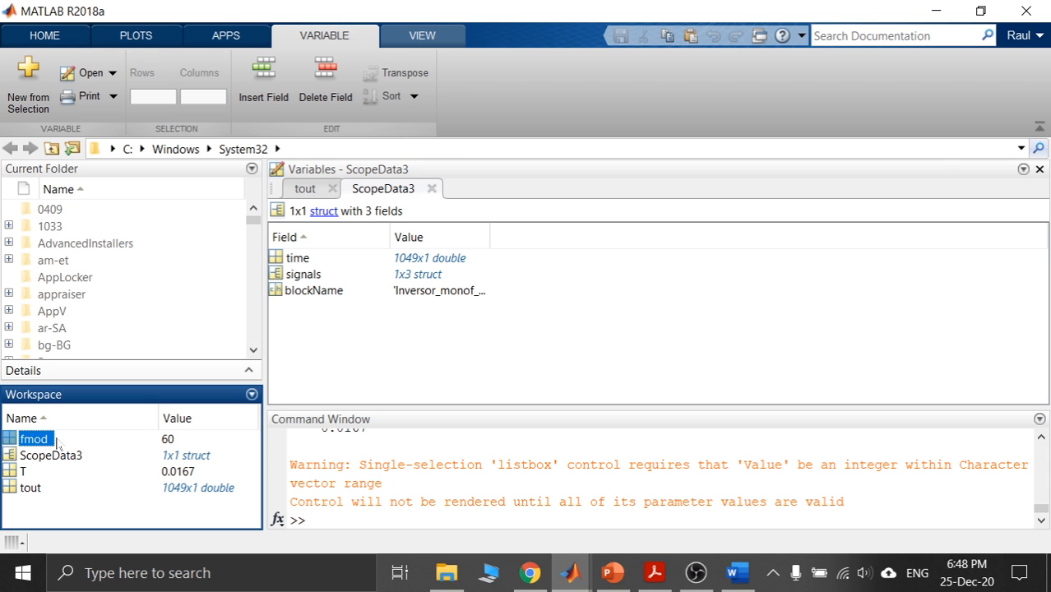
click(935, 11)
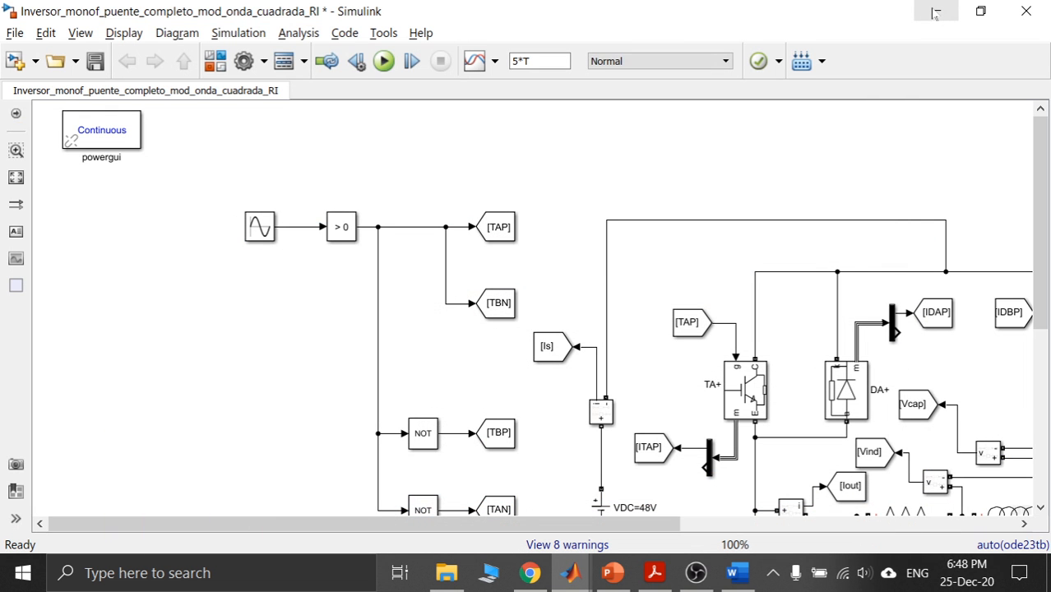
Run the simulation and scale the axes of Scope3 to fit all five waveforms.
drag(600, 524, 939, 533)
click(383, 62)
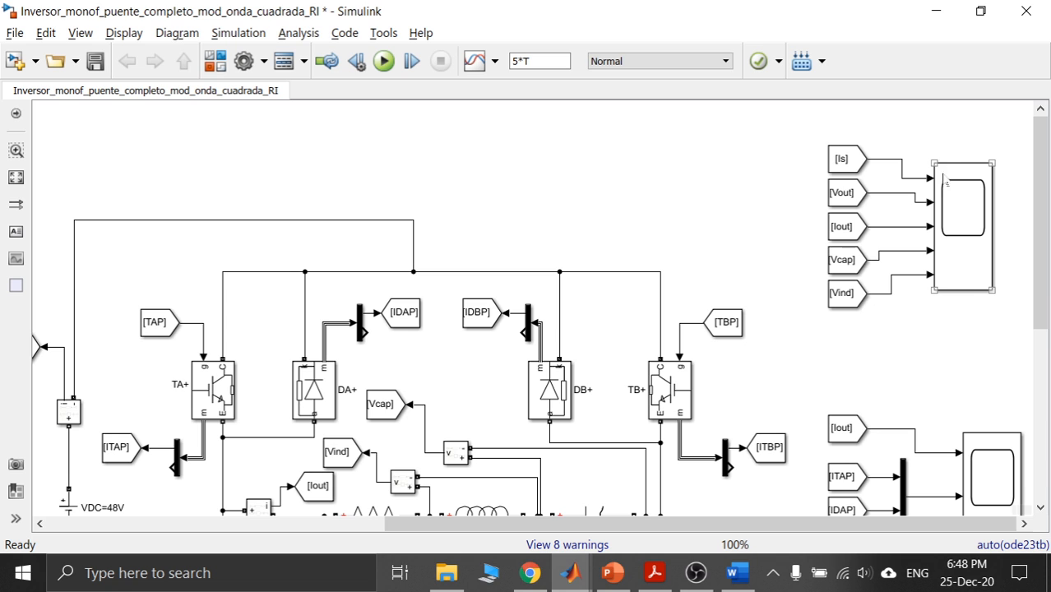
double_click(947, 216)
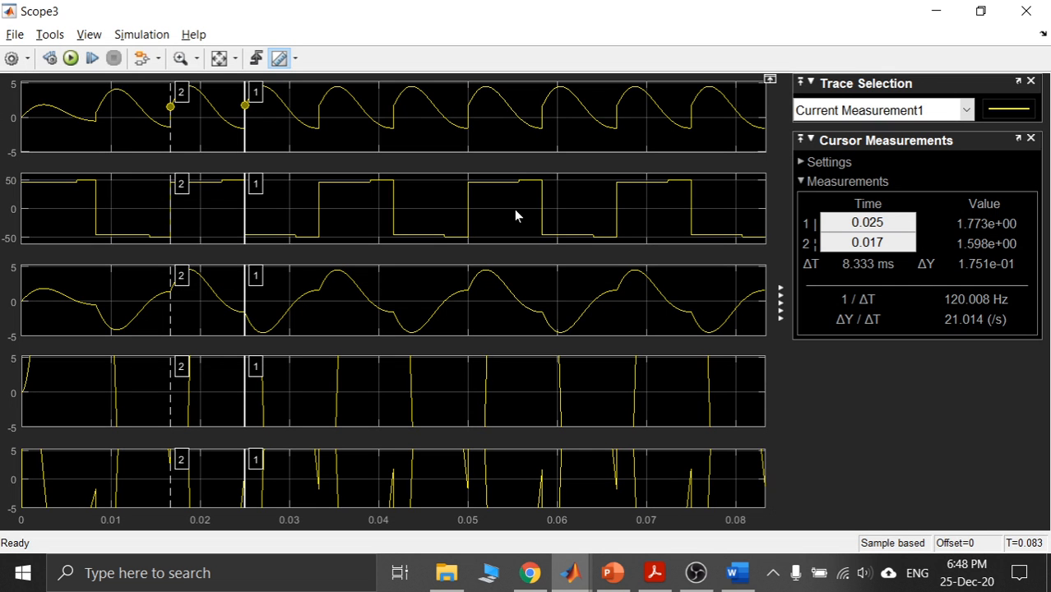
click(220, 59)
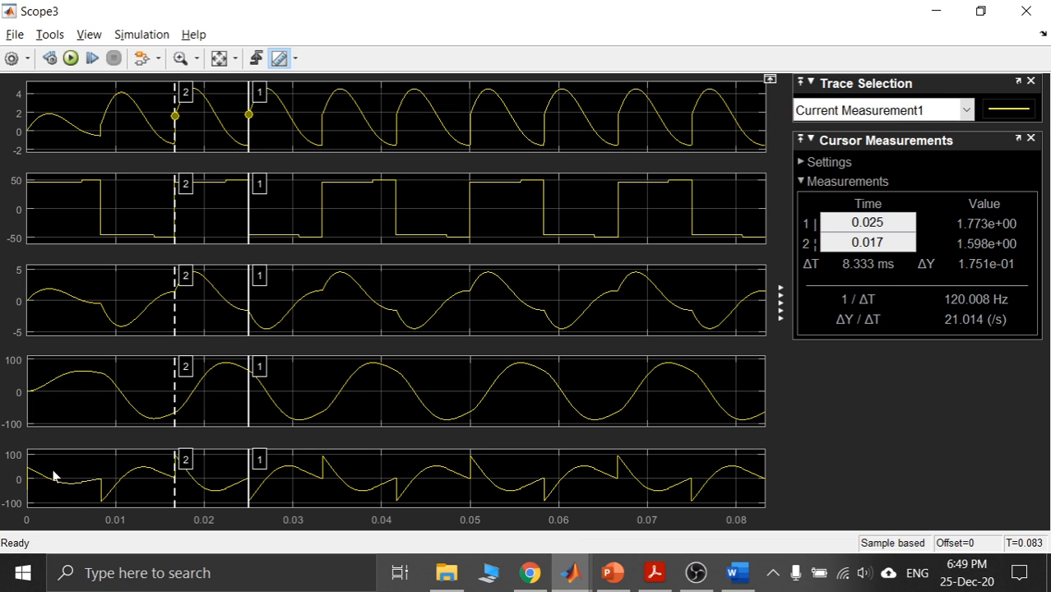
click(935, 11)
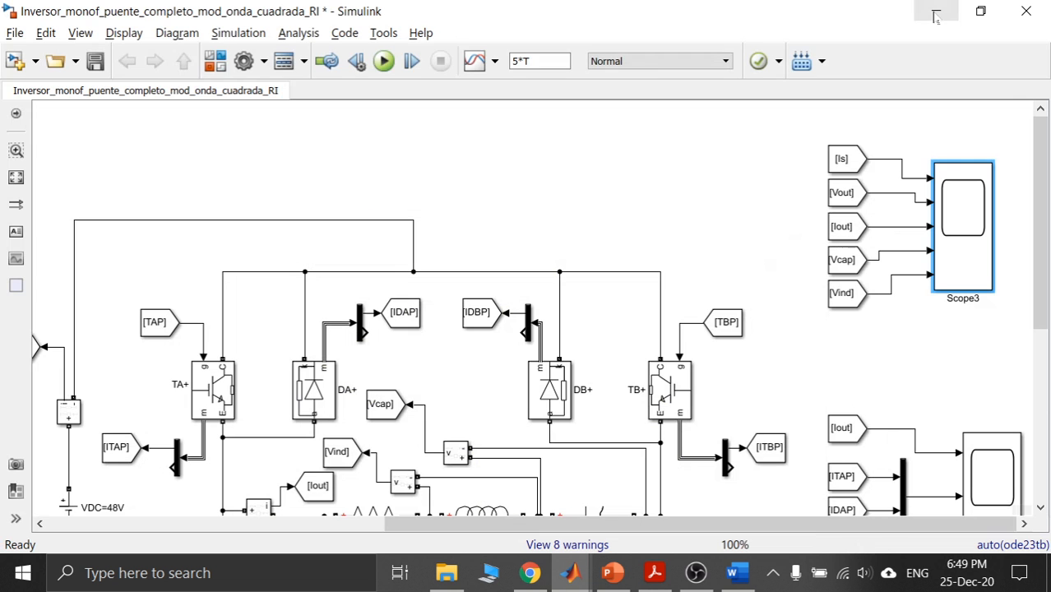
Set the simulation stop time to 3*T, run the simulation and display Scope3.
click(517, 61)
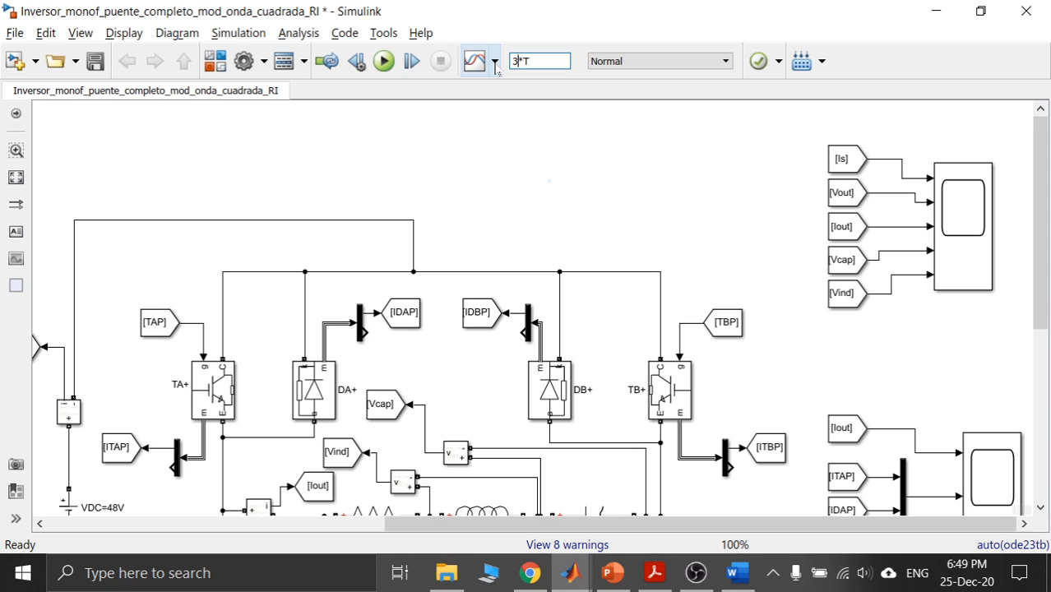
click(384, 61)
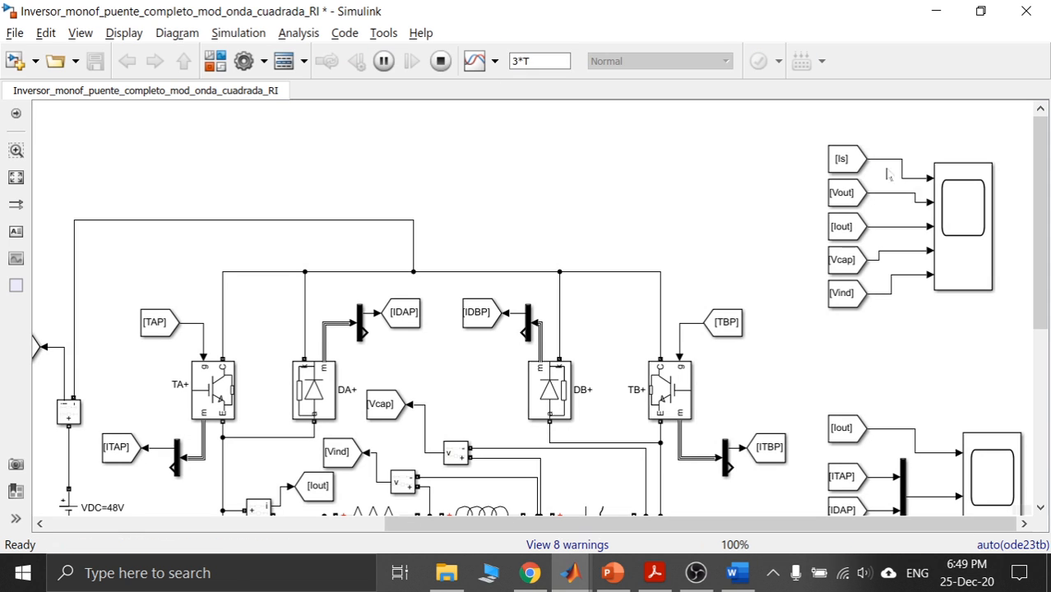
double_click(954, 214)
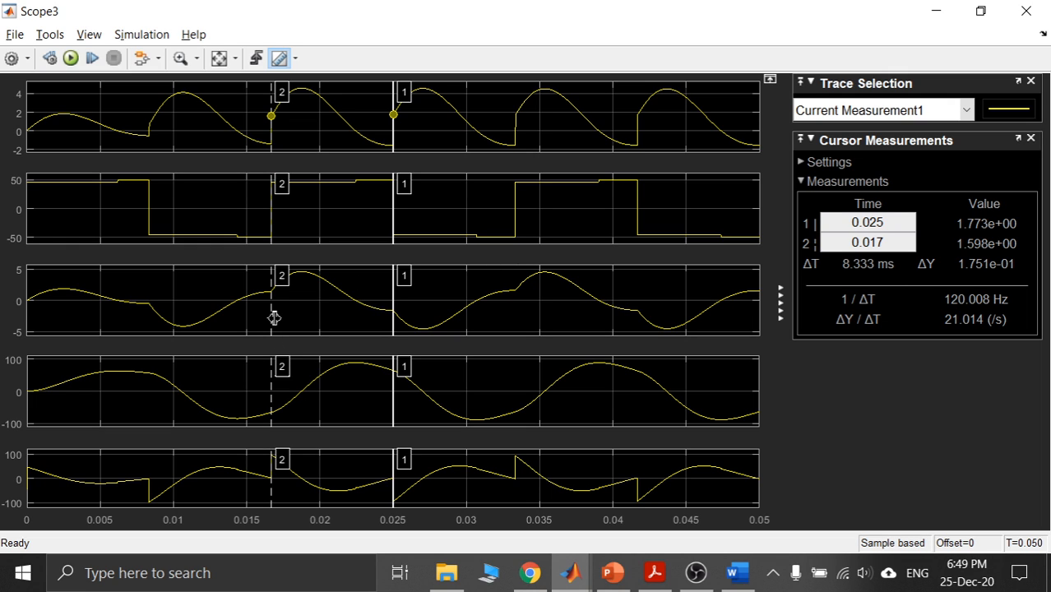
Measure the first half cycle in Scope3 with cursor 2 at time 0 and cursor 1 at about 8.37 ms, then return to the load circuit.
drag(274, 319, 2, 335)
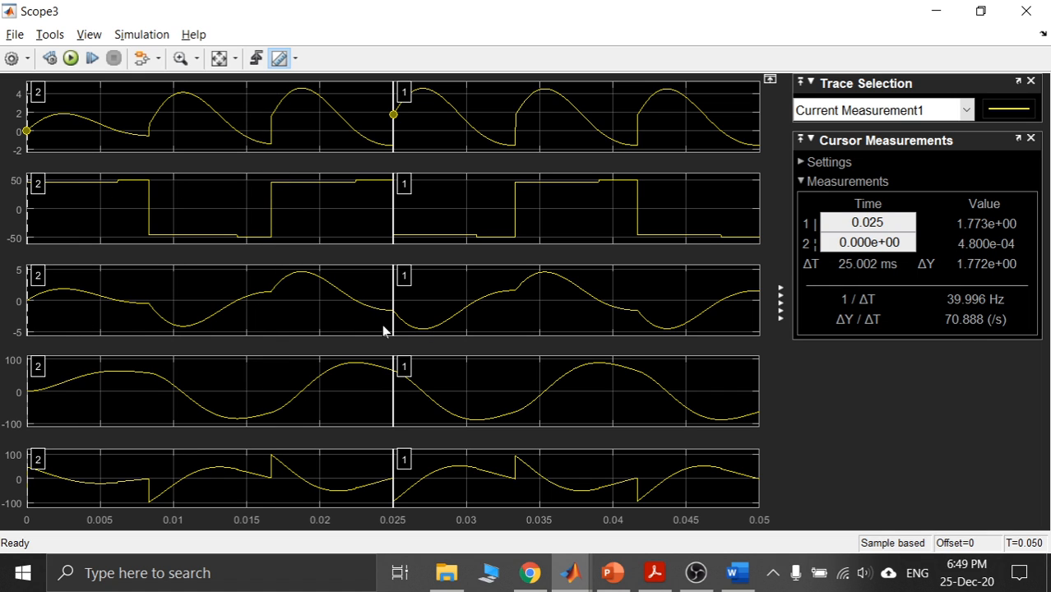
drag(394, 322, 146, 330)
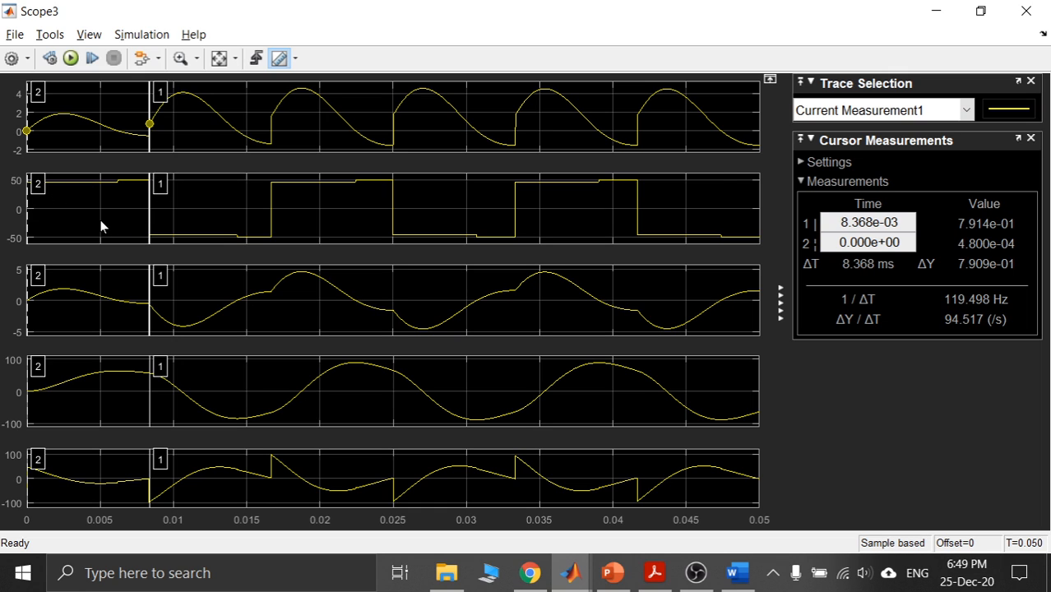
click(935, 11)
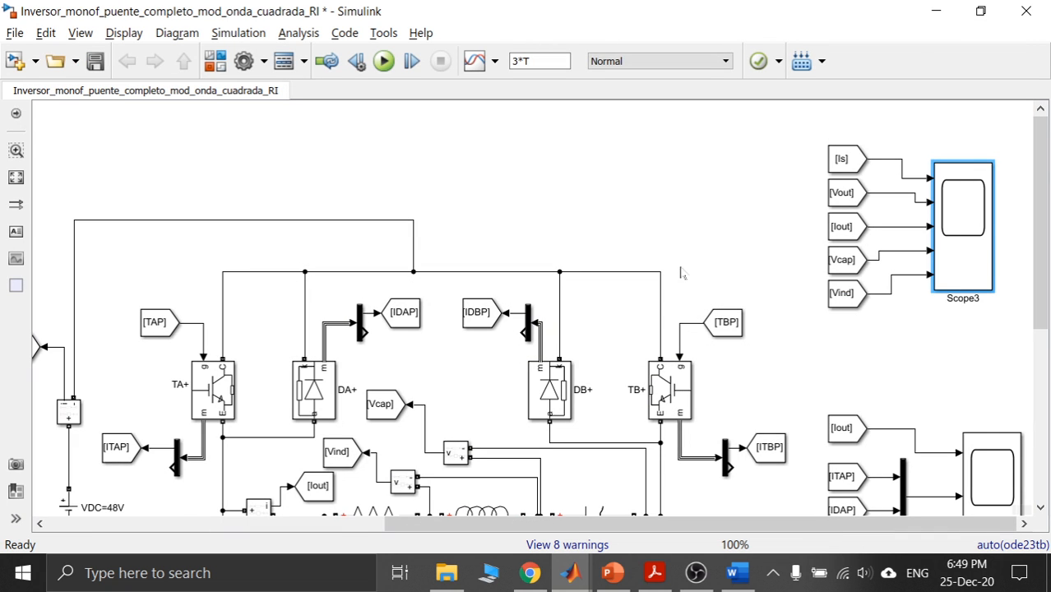
drag(1049, 168, 1049, 269)
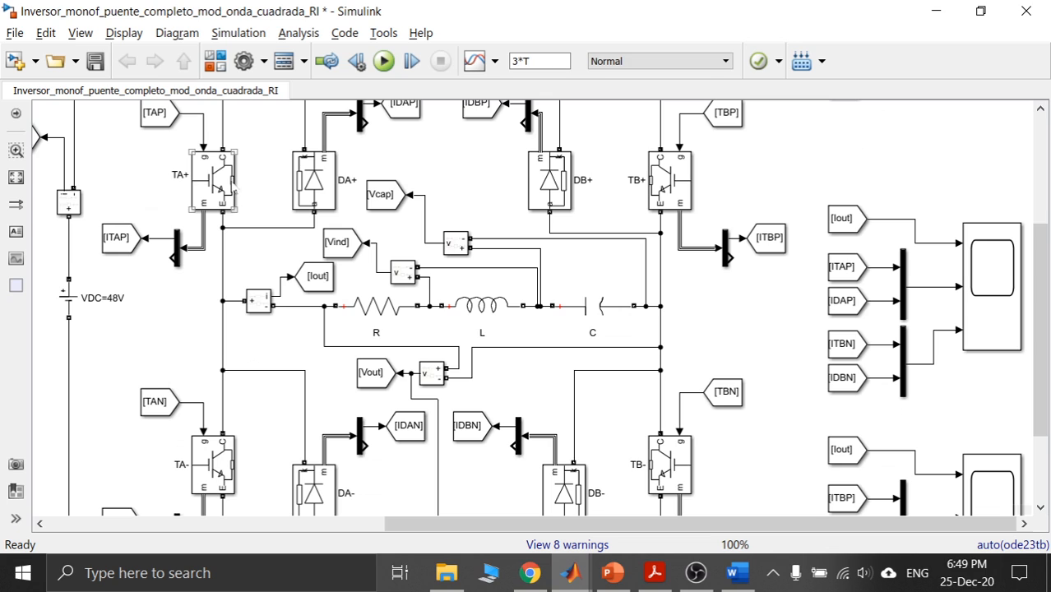
Examine the output current path through TA+, TB-, the series R, L and C load, its connecting wires and the Current Measurement block.
click(233, 186)
click(680, 479)
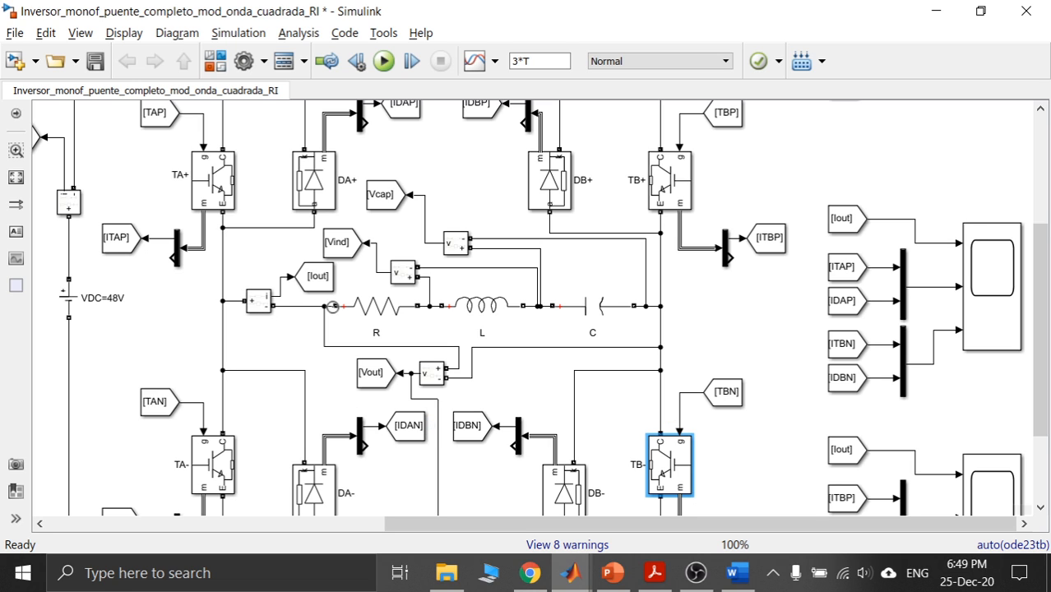
click(380, 316)
click(482, 308)
click(590, 309)
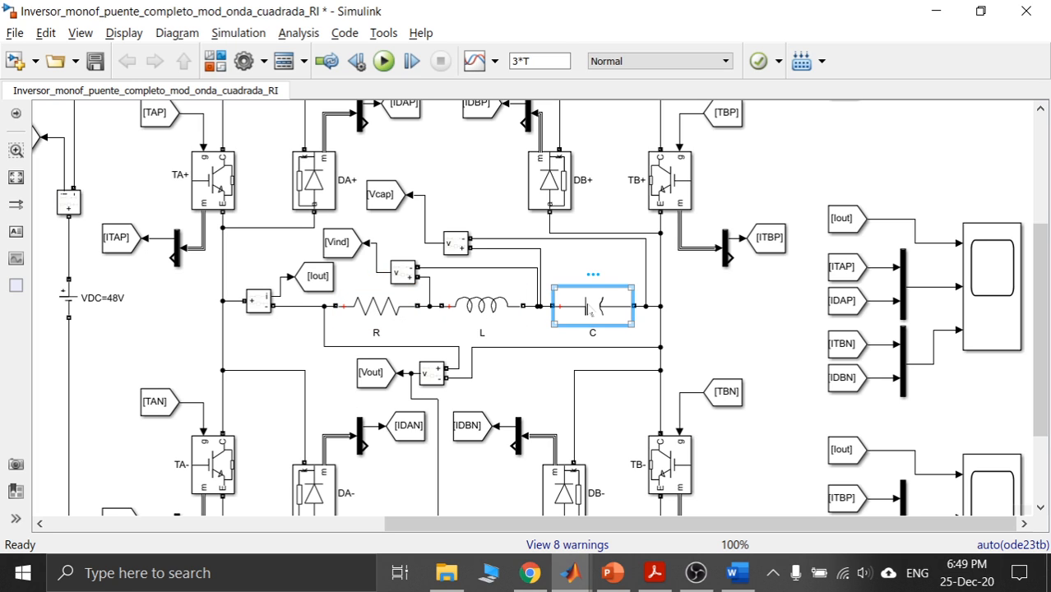
click(296, 305)
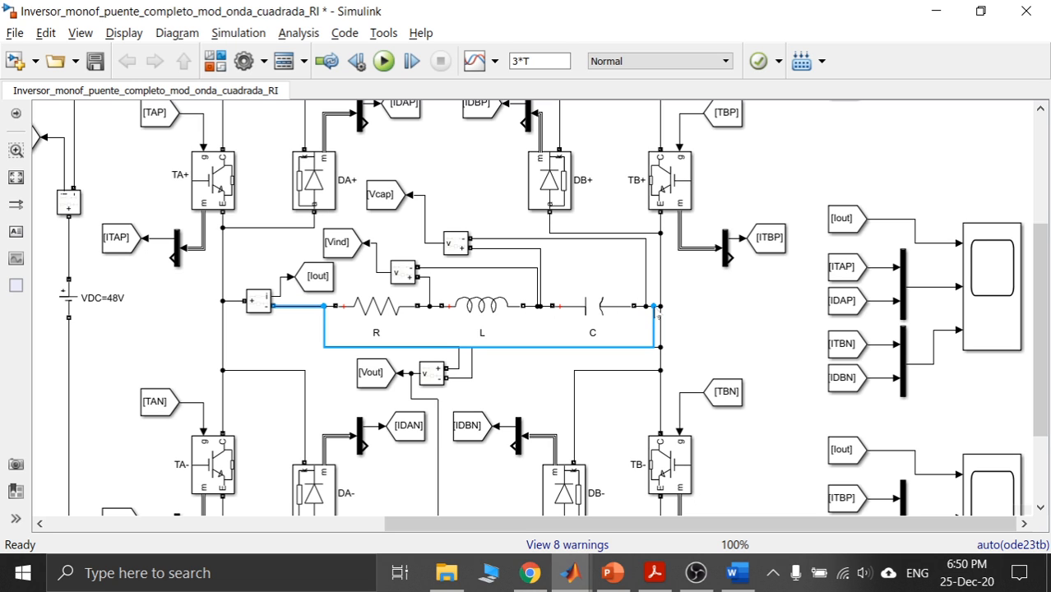
drag(656, 312, 656, 312)
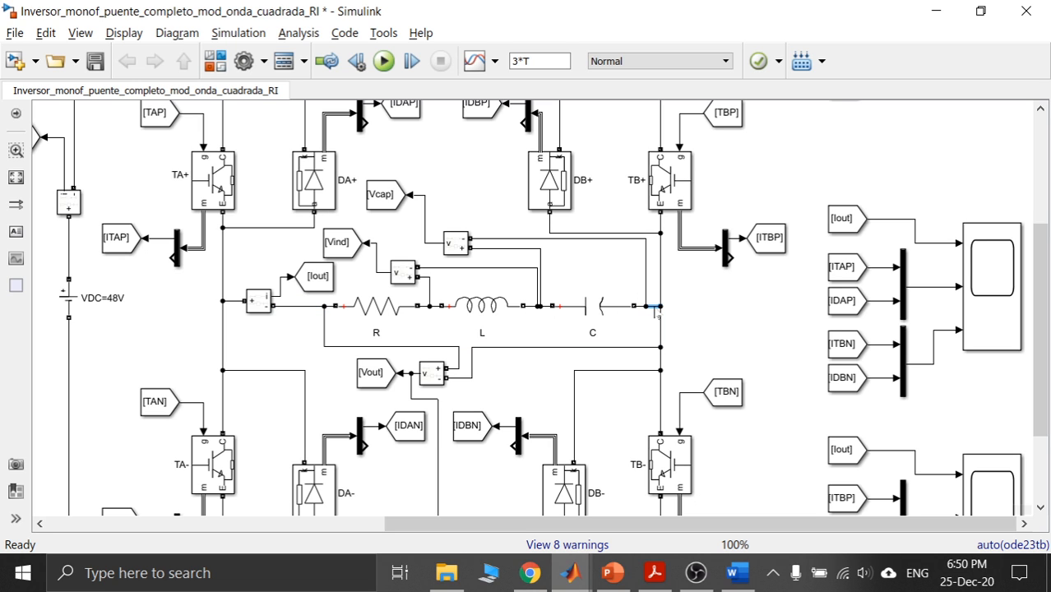
click(265, 299)
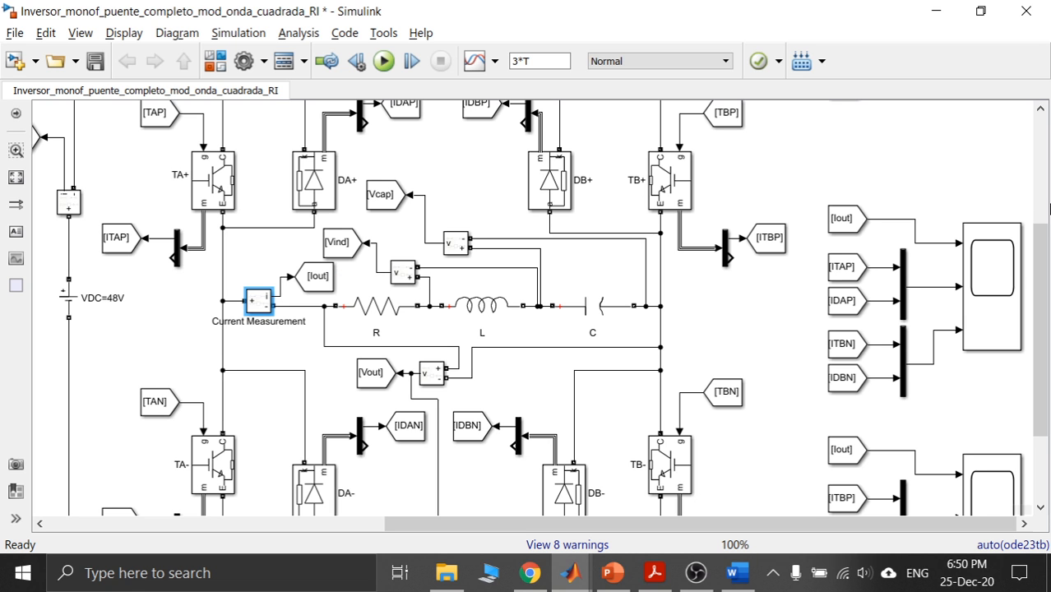
Display Scope3 and measure with cursor 1 at the first output voltage step, about 6.58 ms, and the current zero crossing, about 6.11 ms.
scroll(973, 196, up, 5)
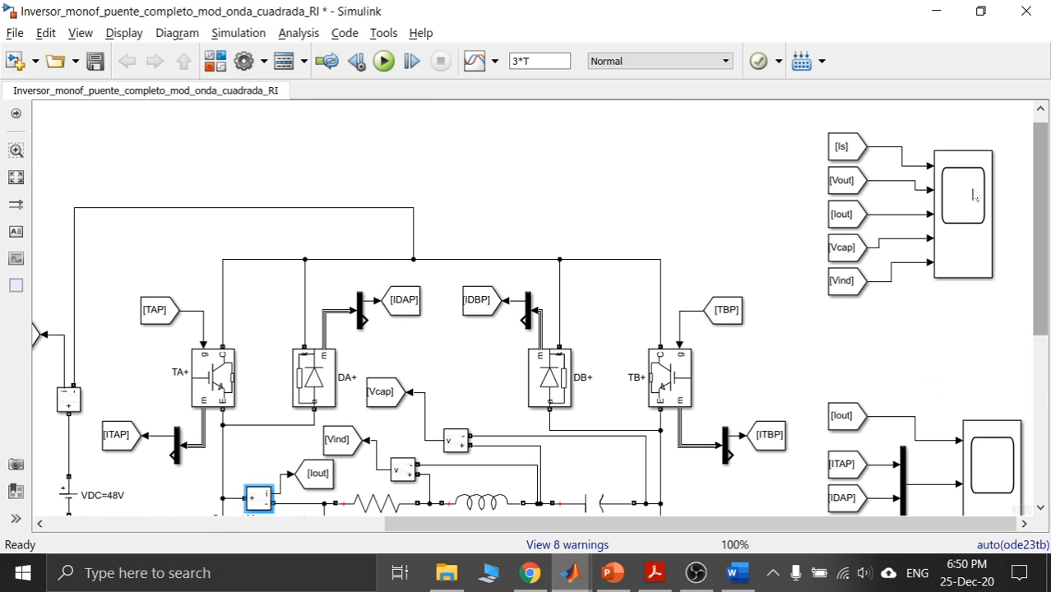
double_click(973, 195)
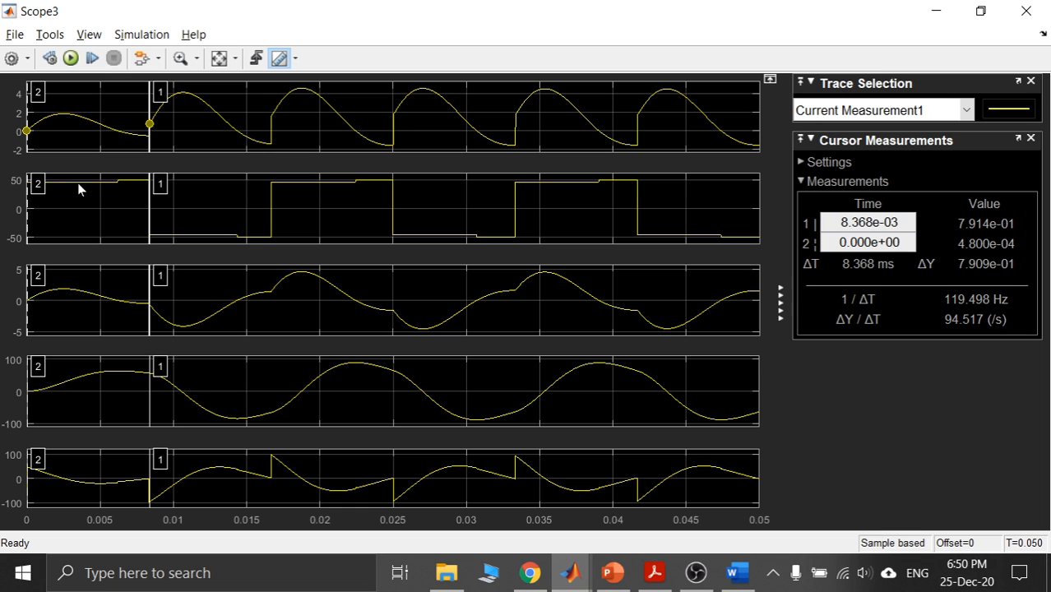
drag(148, 212, 123, 214)
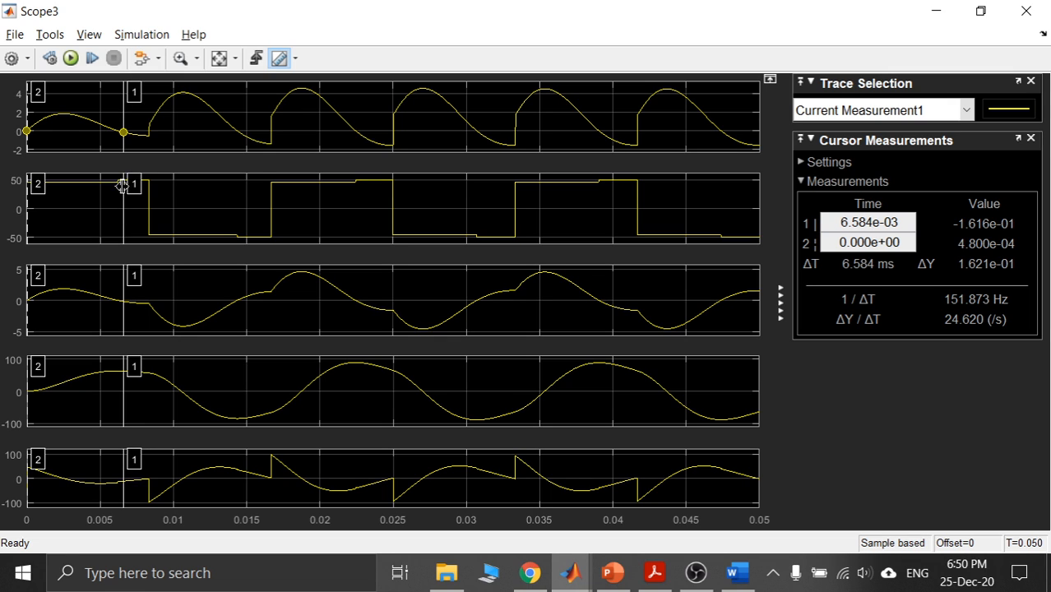
drag(122, 206, 116, 208)
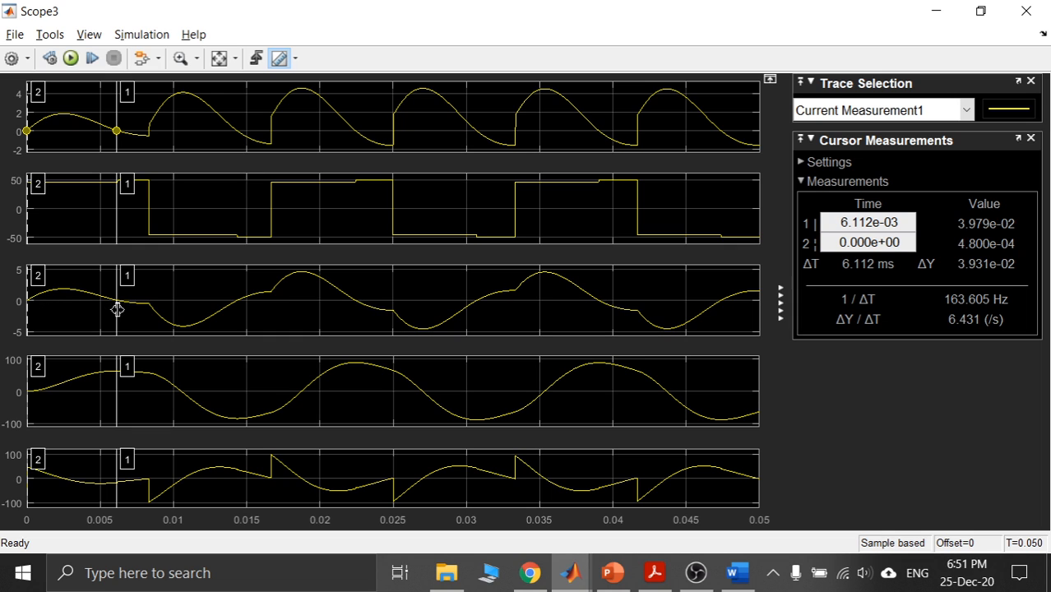
Measure the Current Measurement trace in Scope3 with cursor 1 on its first peak at about 2.49 ms.
drag(117, 309, 62, 303)
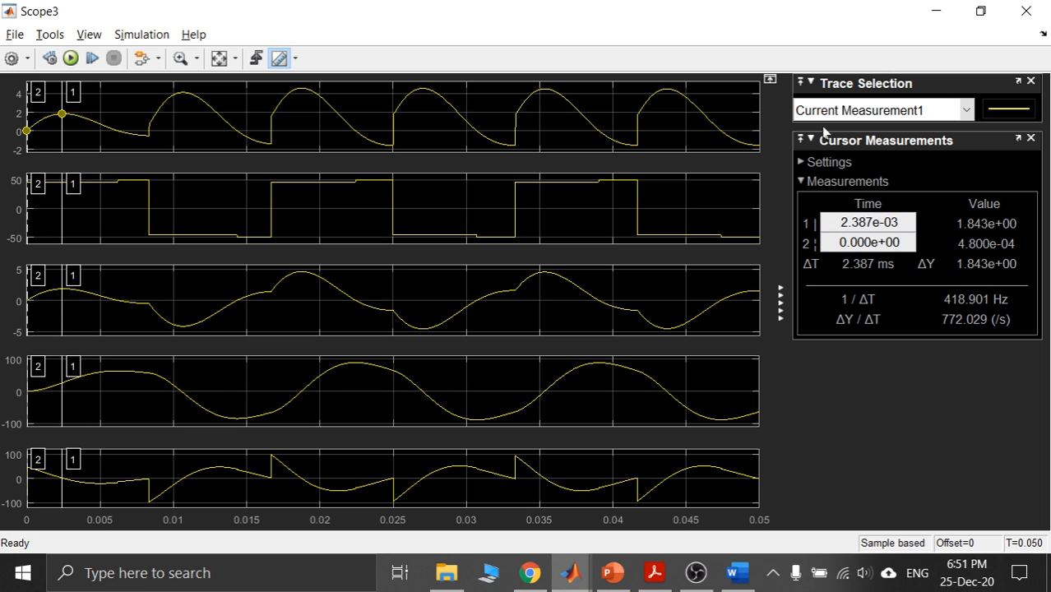
click(948, 116)
click(907, 169)
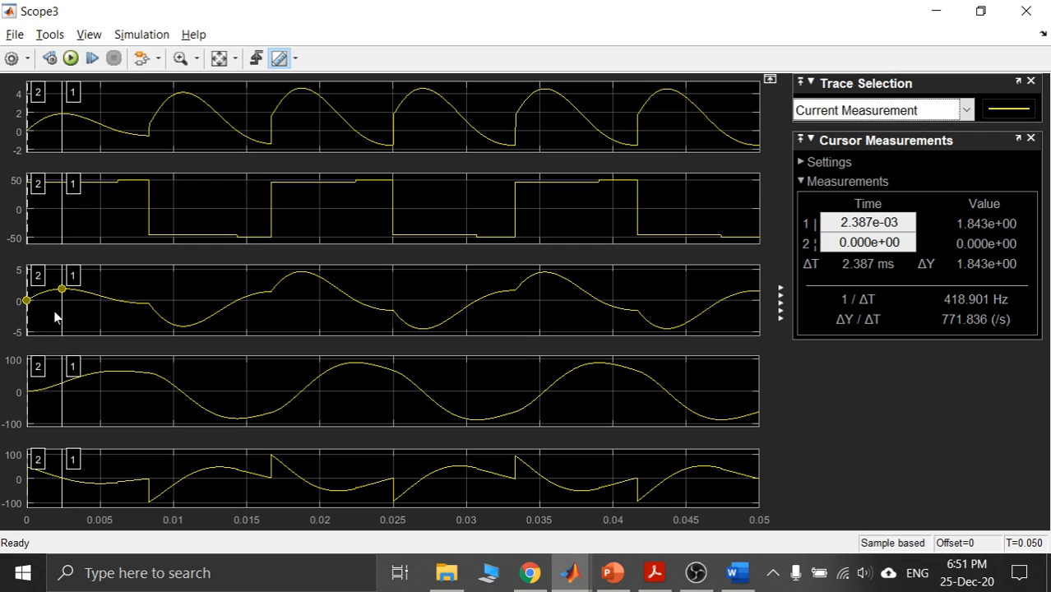
drag(62, 311, 61, 311)
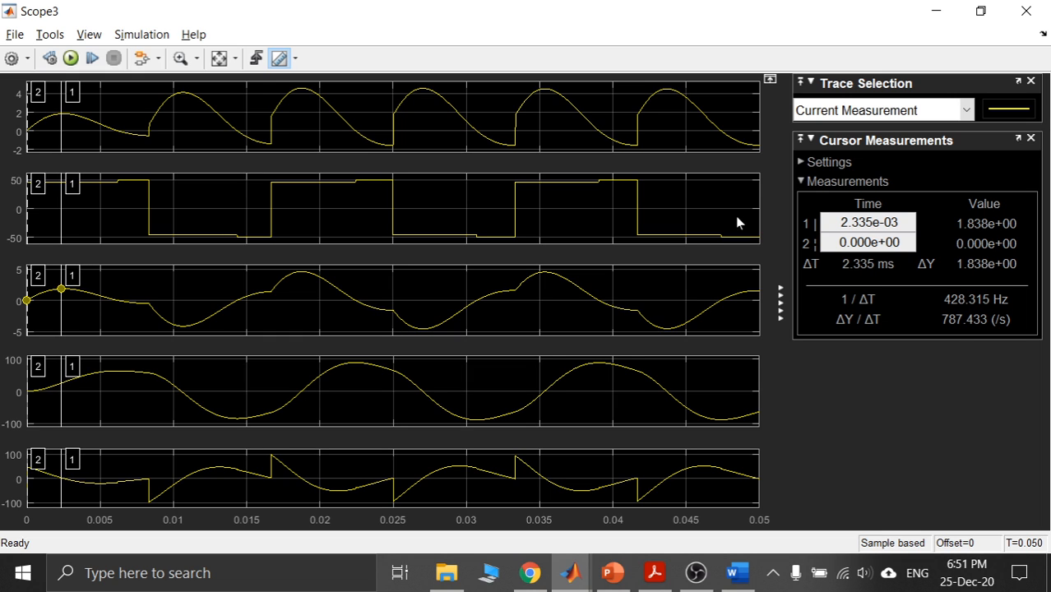
triple_click(885, 223)
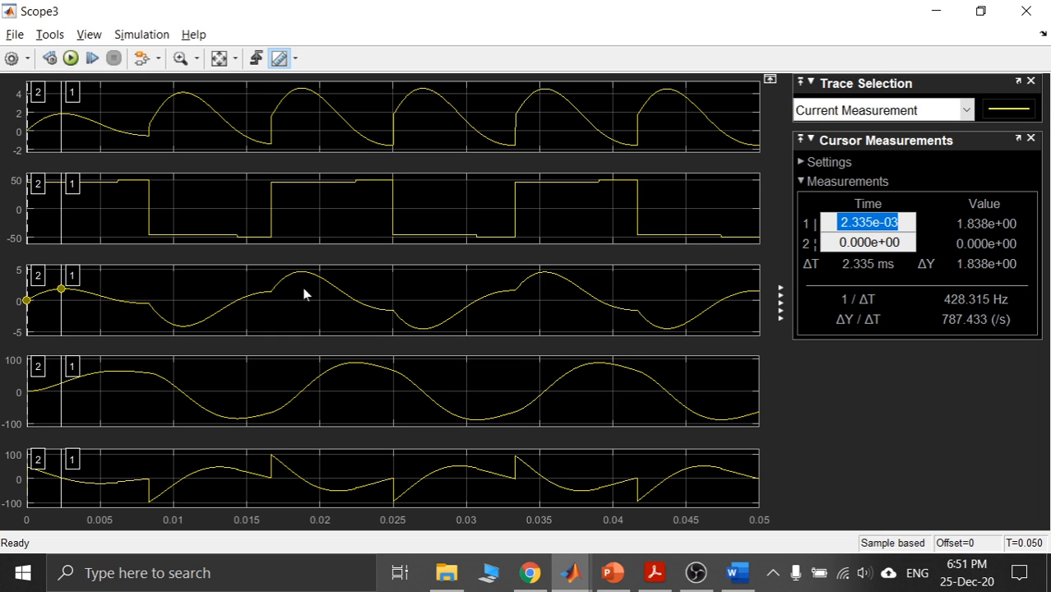
drag(65, 316, 69, 312)
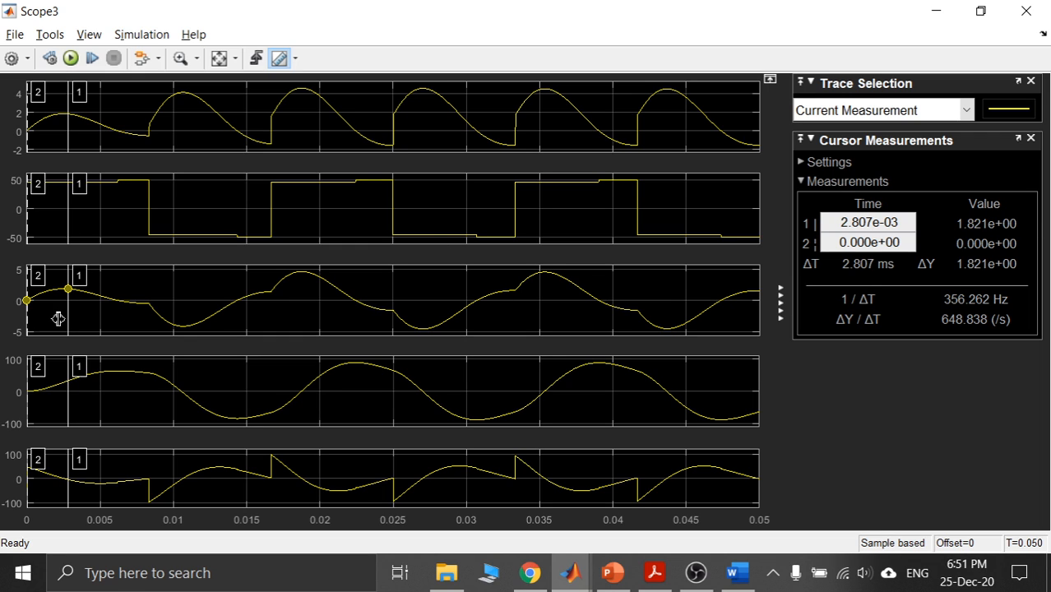
drag(58, 319, 62, 318)
drag(62, 318, 63, 318)
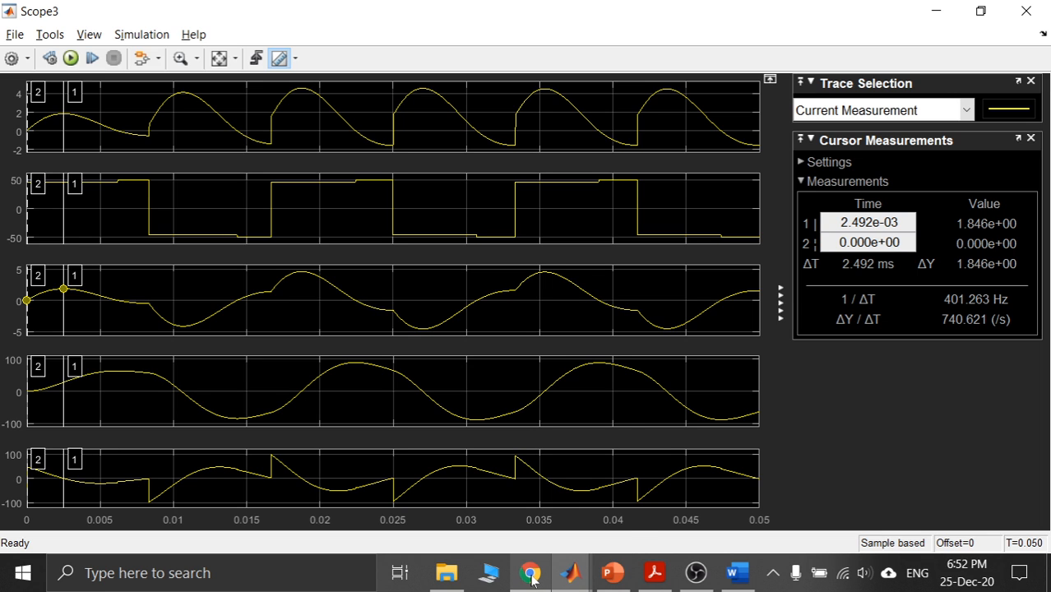
Switch to Document1 in Word and add blank paragraphs below the last image to reach a second page.
mouse_move(533, 580)
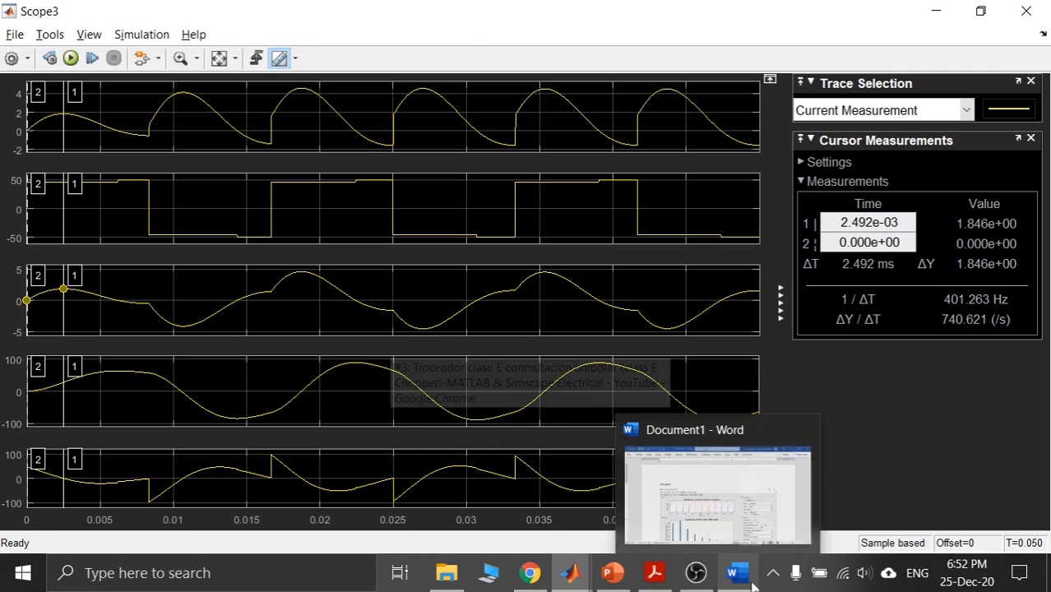
click(737, 573)
drag(1041, 132, 1026, 444)
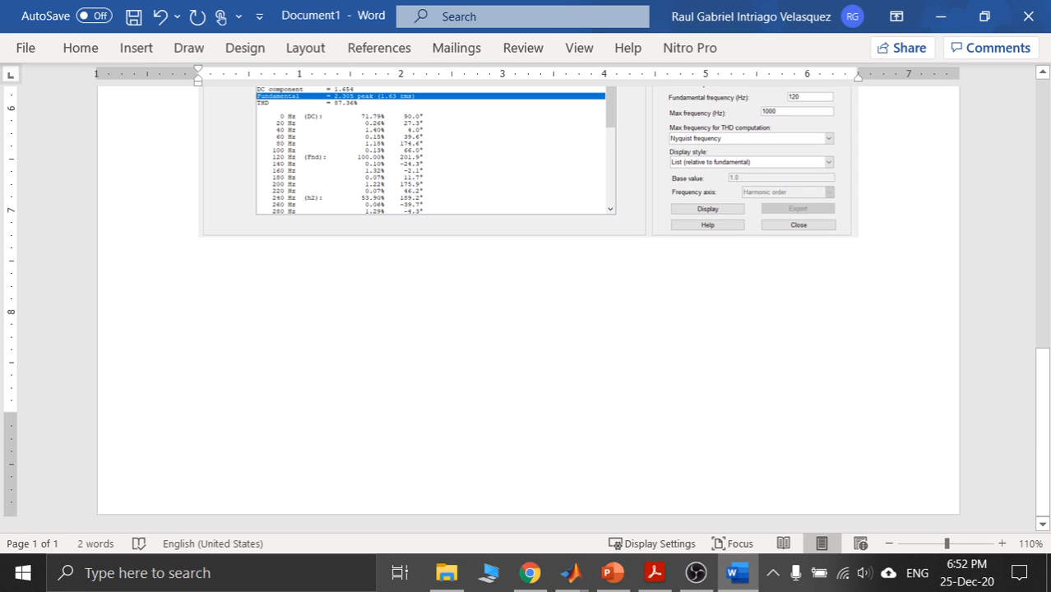
key(Return)
key(Return)
key(Return)
key(Return)
key(Return)
key(Return)
key(Return)
key(Return)
key(Return)
key(Return)
key(Return)
key(Return)
key(Return)
key(Return)
key(Return)
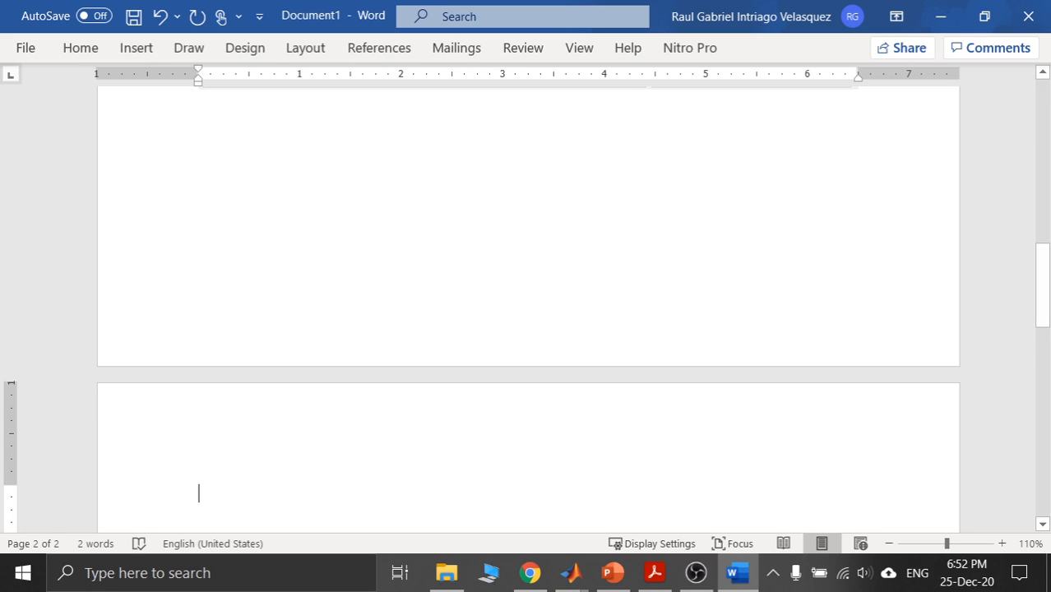
key(Return)
key(Return)
key(BackSpace)
key(BackSpace)
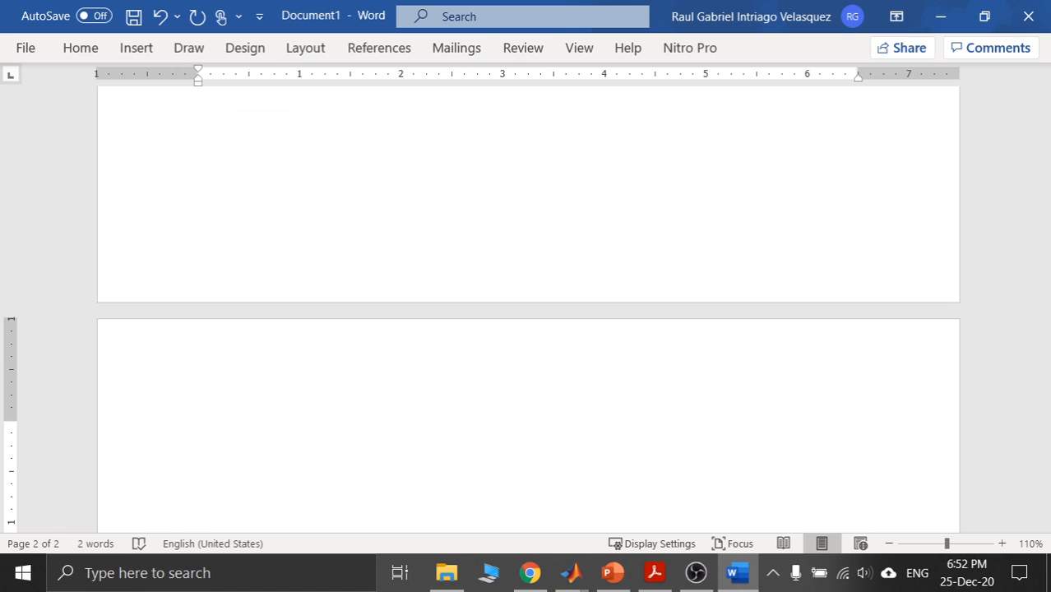
text(Vc)
key(BackSpace)
key(BackSpace)
Write "Icap(t)" near the start of the second page, with the document zoomed to 160%.
click(1002, 544)
click(1003, 543)
click(1003, 543)
click(1003, 543)
click(1002, 543)
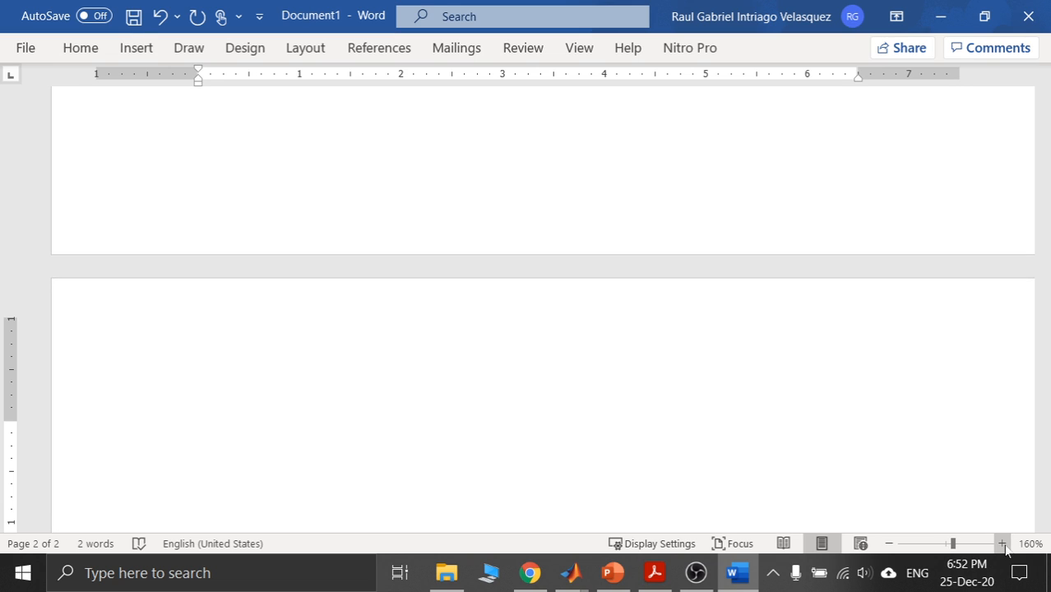
drag(1042, 294, 1043, 314)
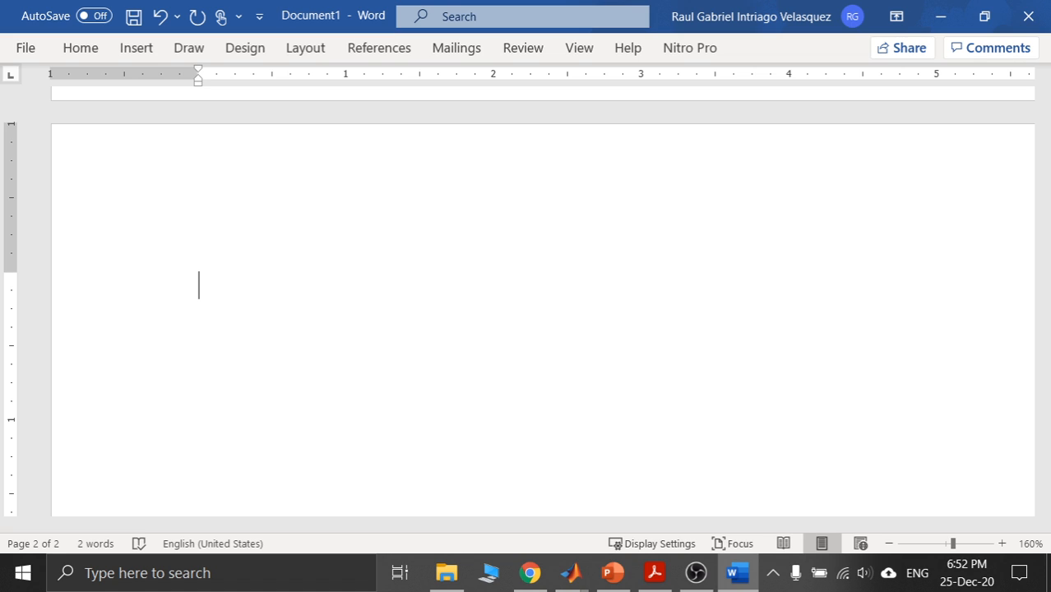
text(ic)
key(BackSpace)
key(BackSpace)
text(ICAP)
key(BackSpace)
key(BackSpace)
key(BackSpace)
text(cap)
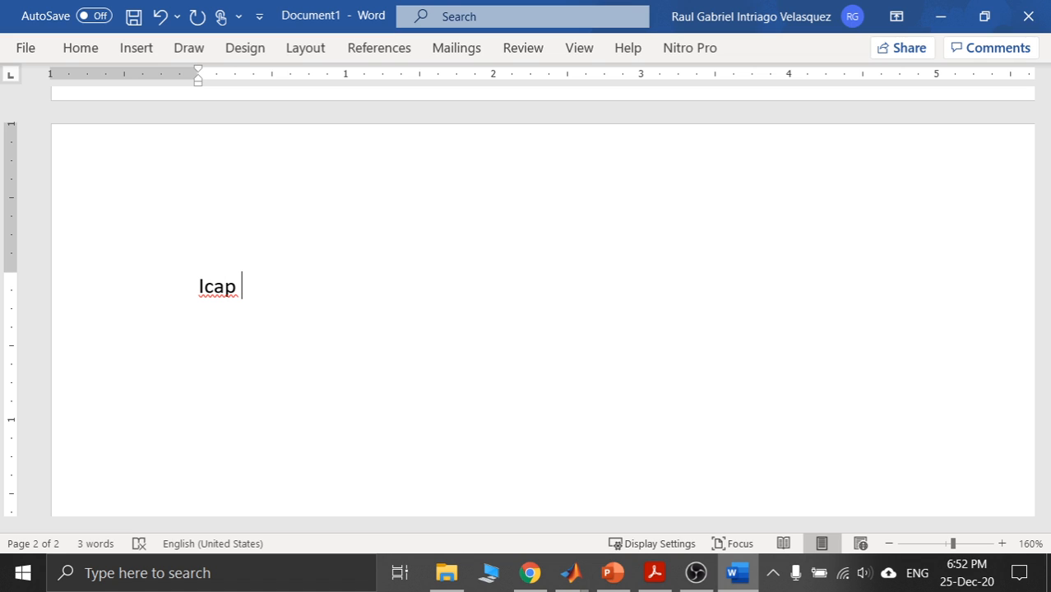
text( =)
key(BackSpace)
key(BackSpace)
text((t)
text() =)
key(BackSpace)
key(BackSpace)
Complete the line after "Icap(t)" with "proporcional dVcap(t)/dt".
text(por)
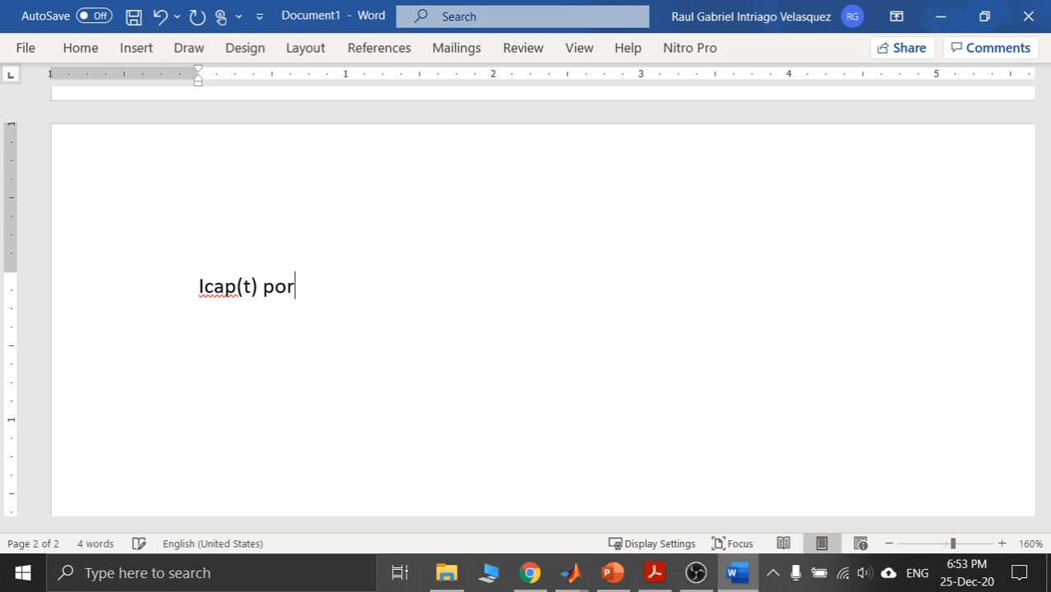
key(BackSpace)
key(BackSpace)
text(roporcional)
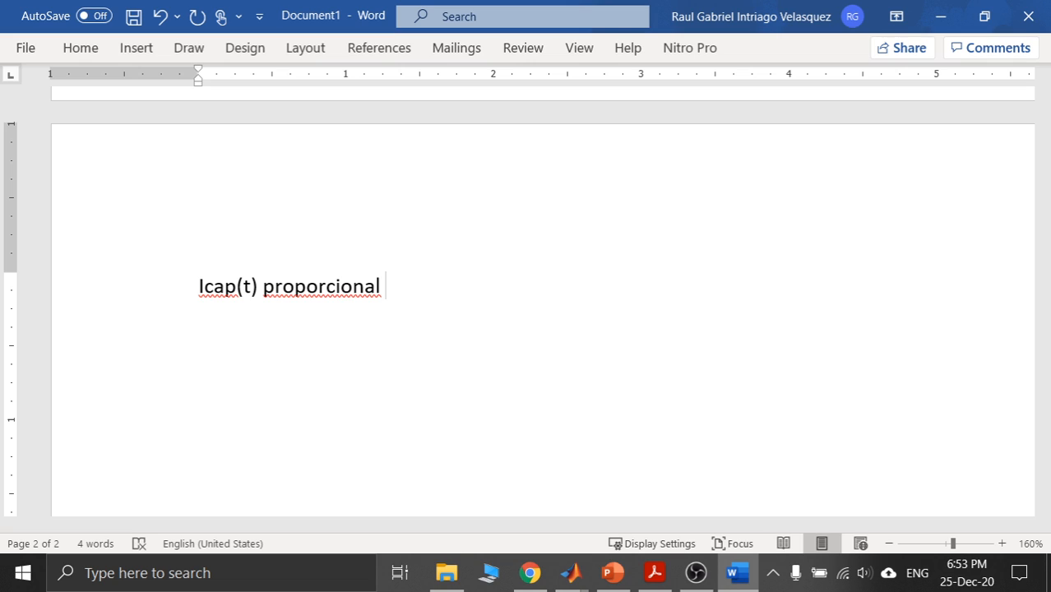
text(dVcapa)
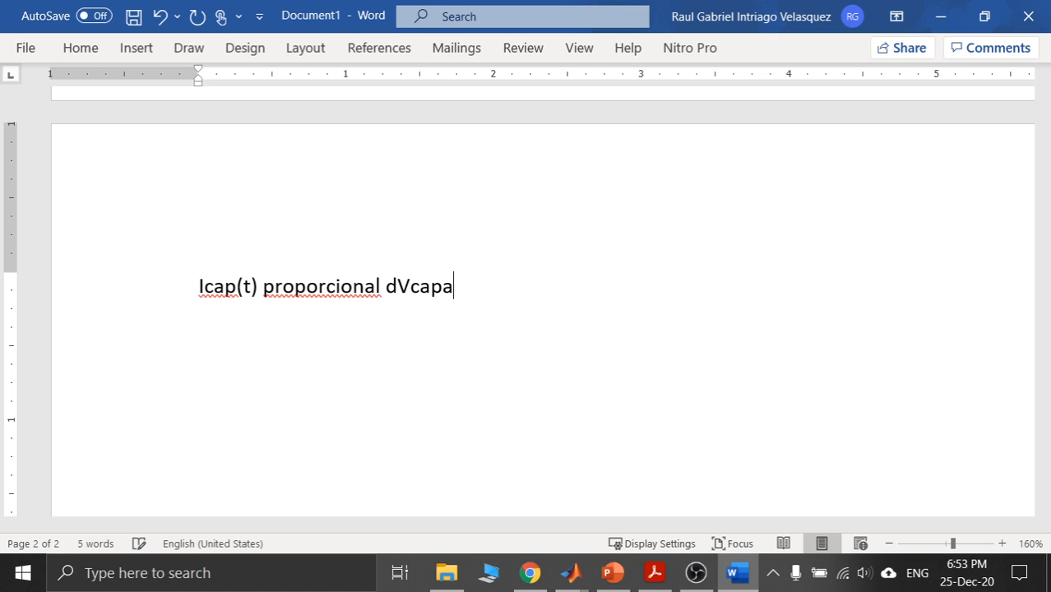
key(BackSpace)
text((t))
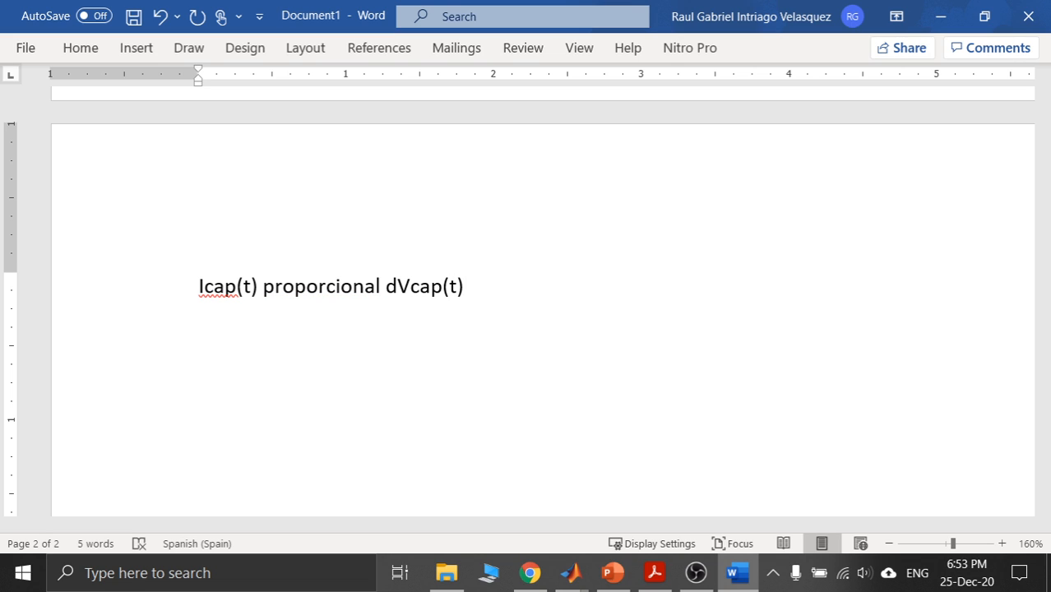
text(/dt)
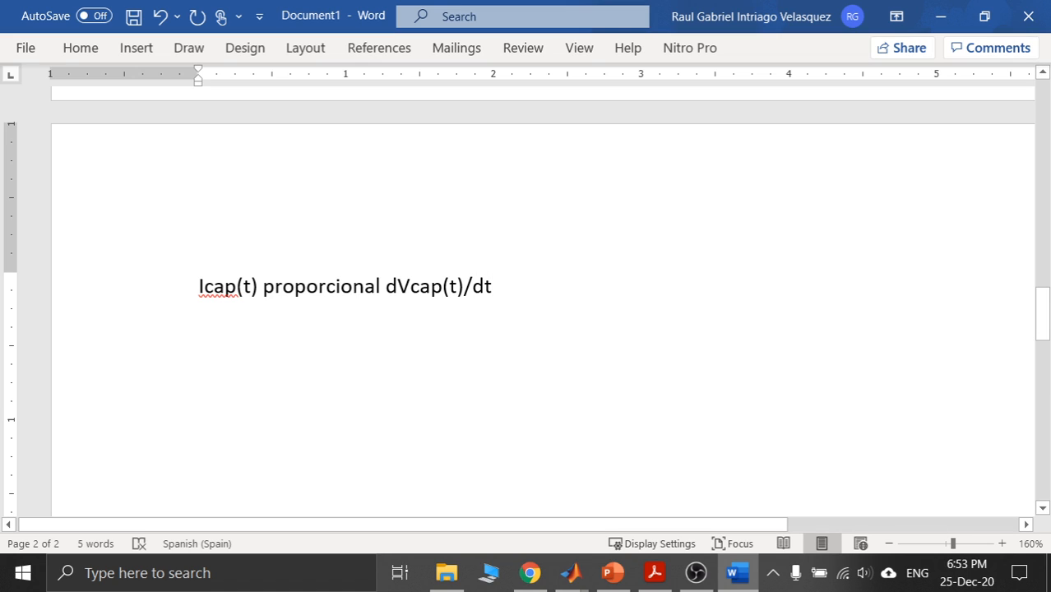
Highlight "Icap(t)" and "dVcap(t)/dt" in yellow, leaving the word between them plain.
click(258, 287)
drag(260, 287, 201, 287)
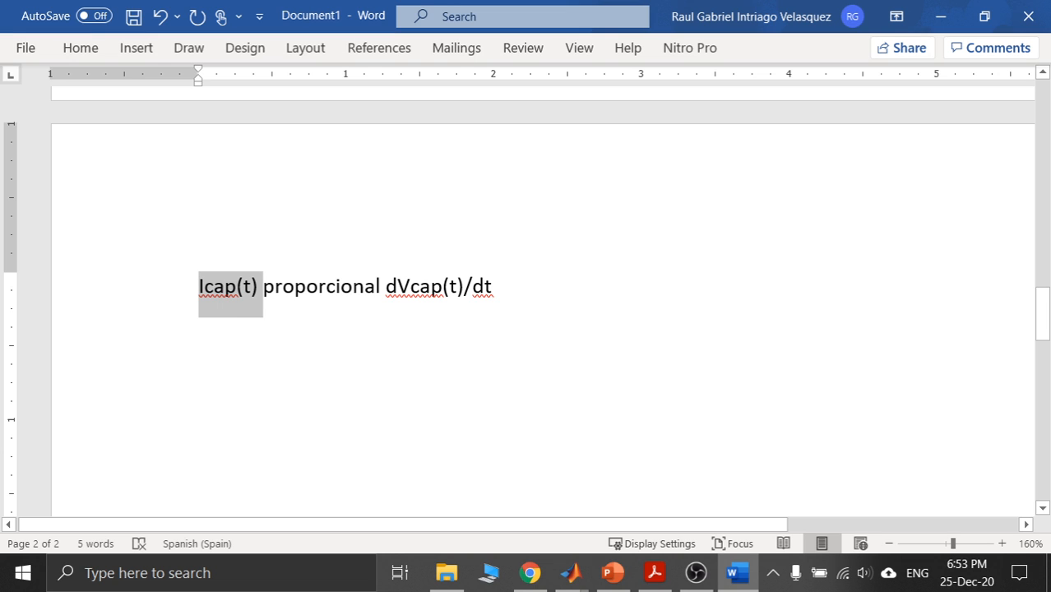
click(91, 47)
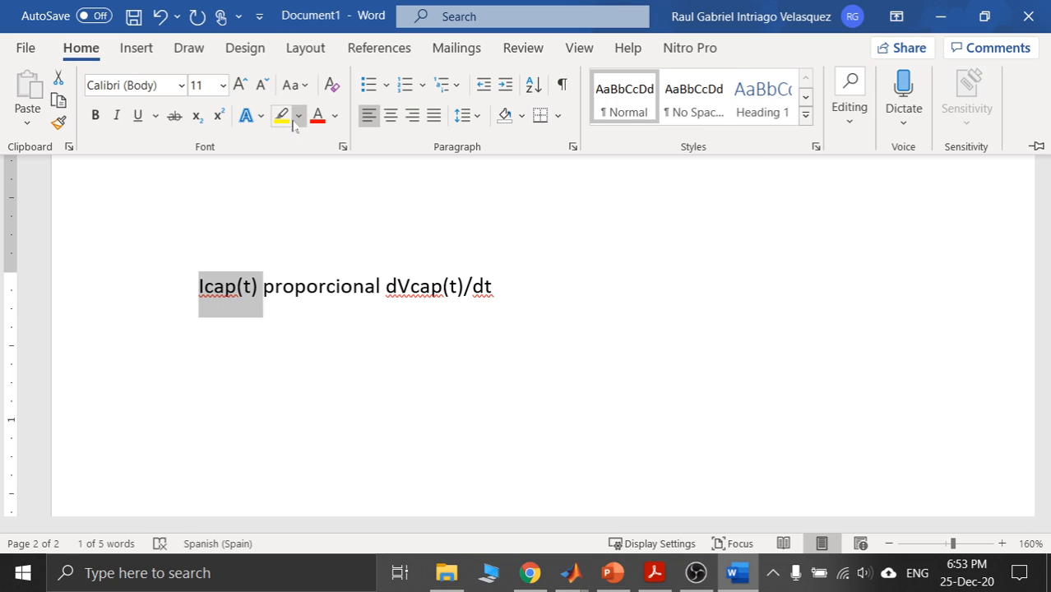
click(284, 117)
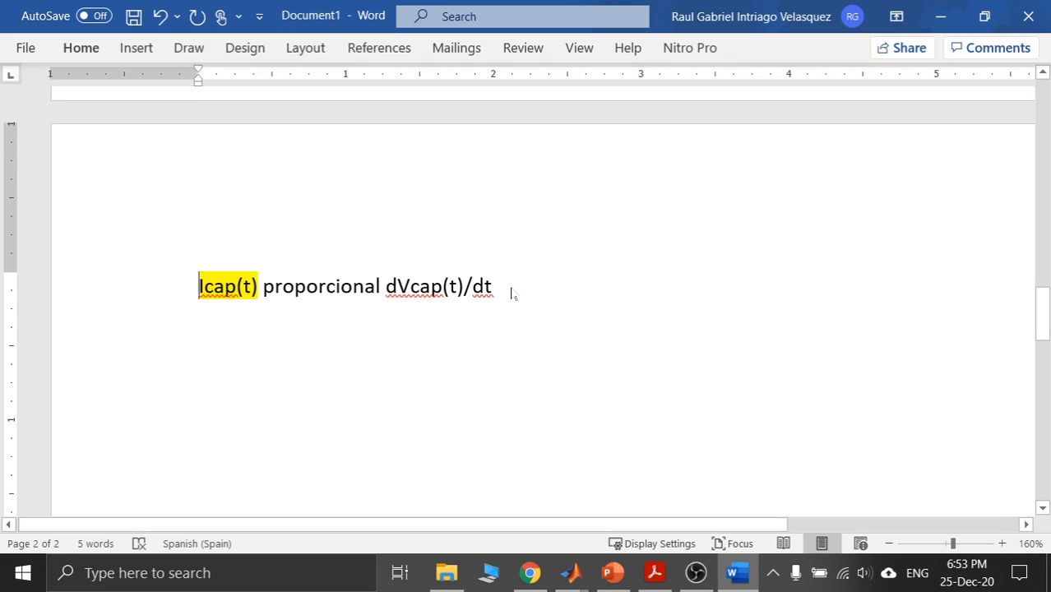
drag(493, 288, 387, 288)
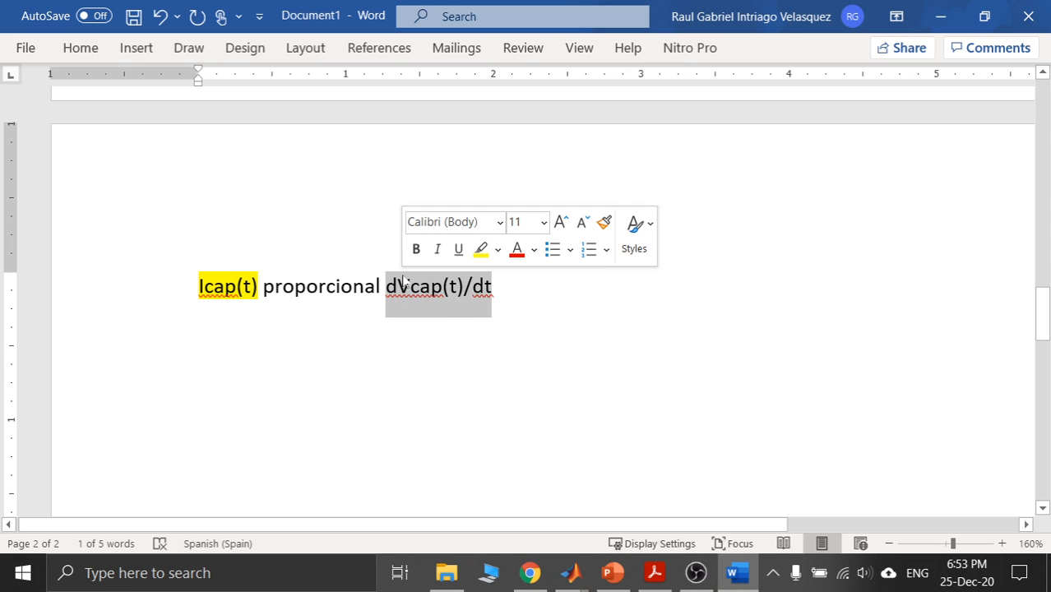
click(481, 249)
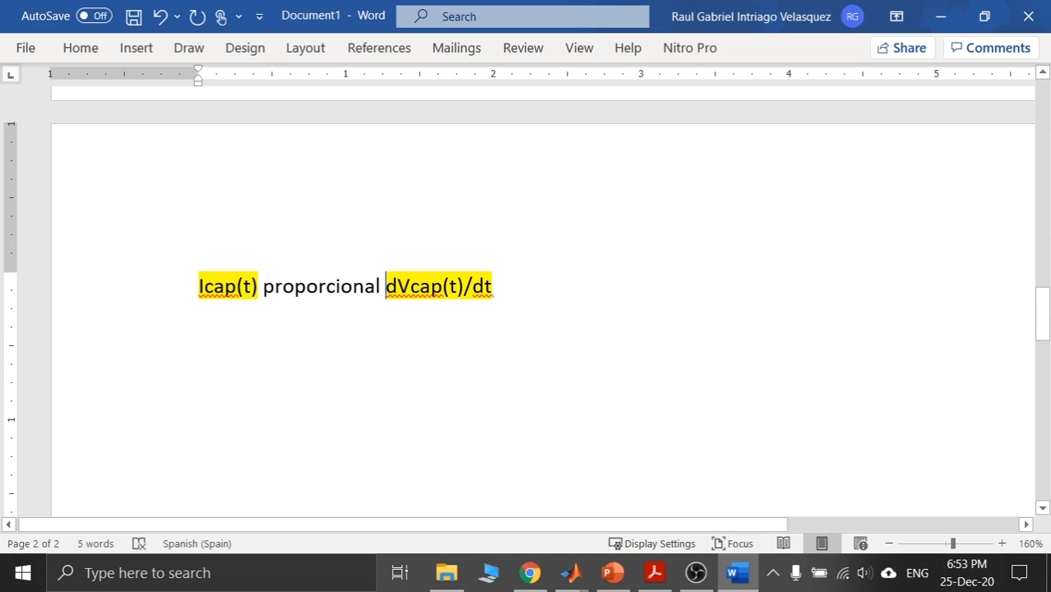
Start a new line below the capacitor relation and write "Vind(t)".
key(End)
key(Return)
key(Return)
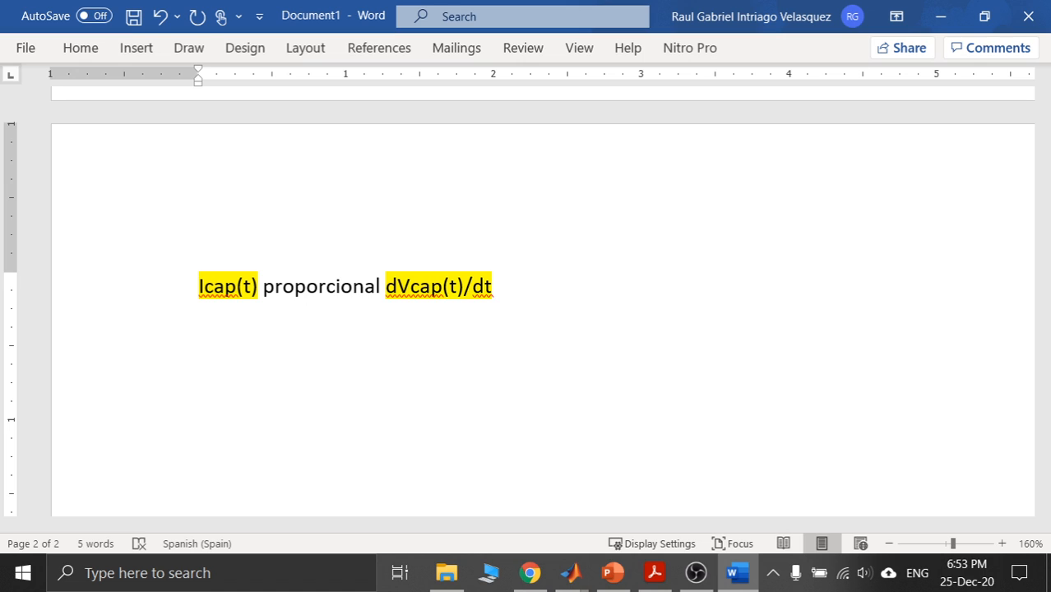
key(BackSpace)
text(Vind(t) )
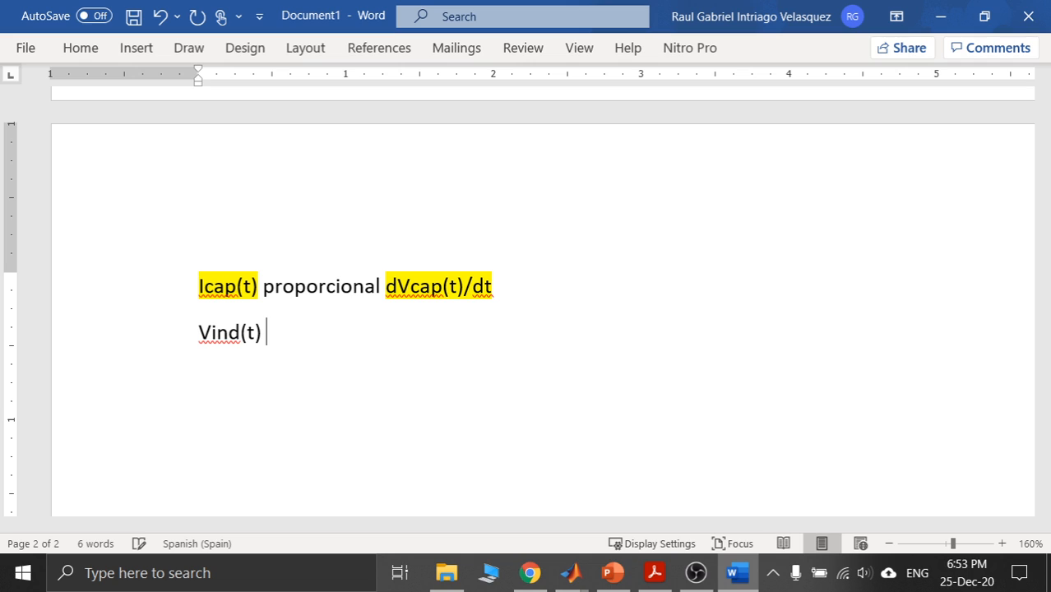
Continue the line after "Vind(t)" with "proporcional dIind(t)", correcting the spelling.
text(propro)
key(BackSpace)
key(BackSpace)
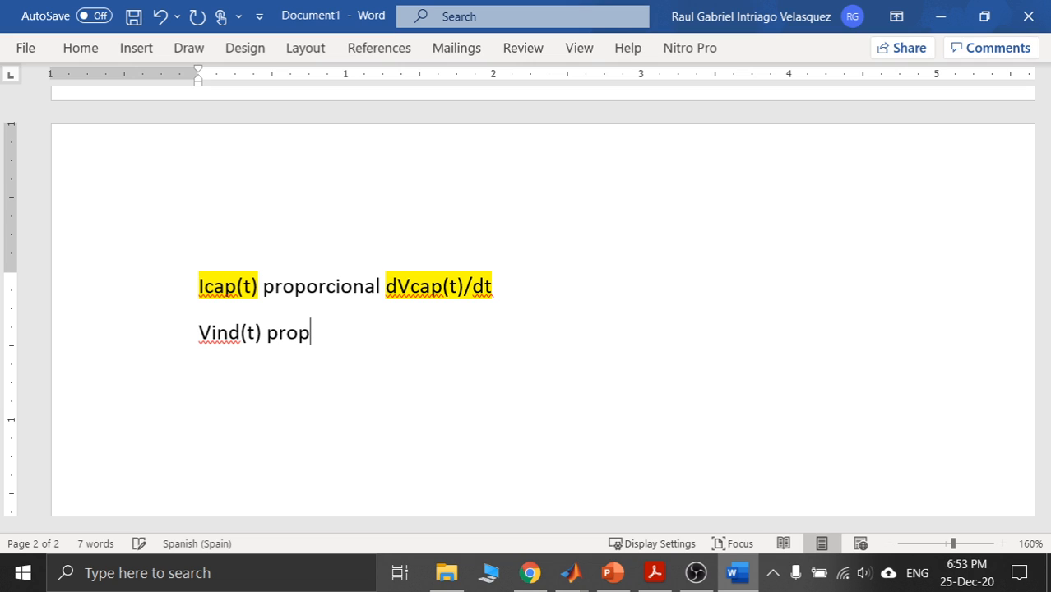
text(orcioanl)
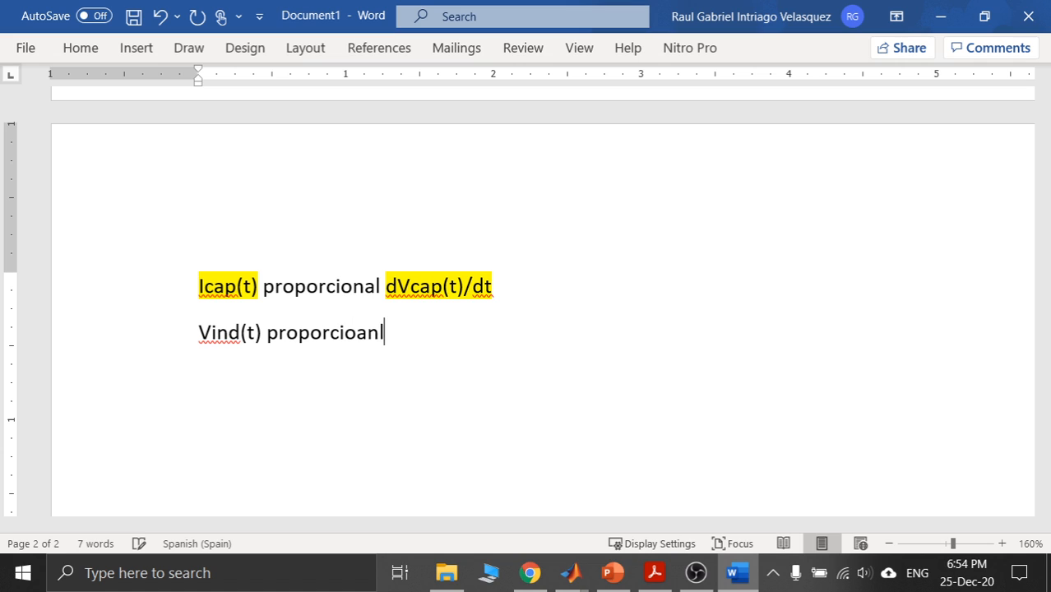
key(BackSpace)
key(BackSpace)
text(nal)
text(dI)
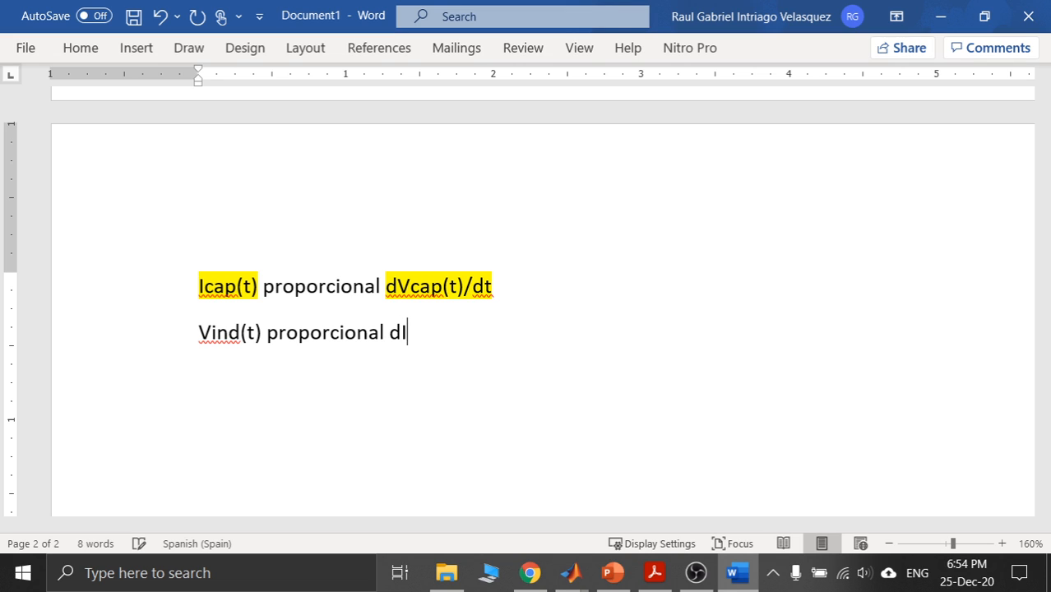
text(ind(t)
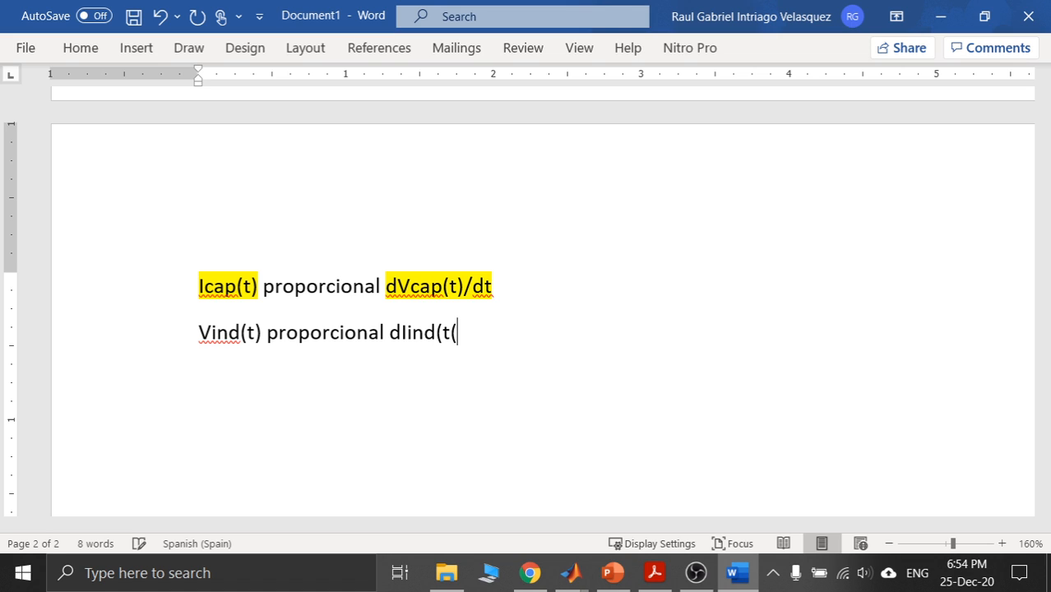
text())
Enlarge the capital I in "dIind(t)" to 16 pt.
drag(399, 333, 406, 332)
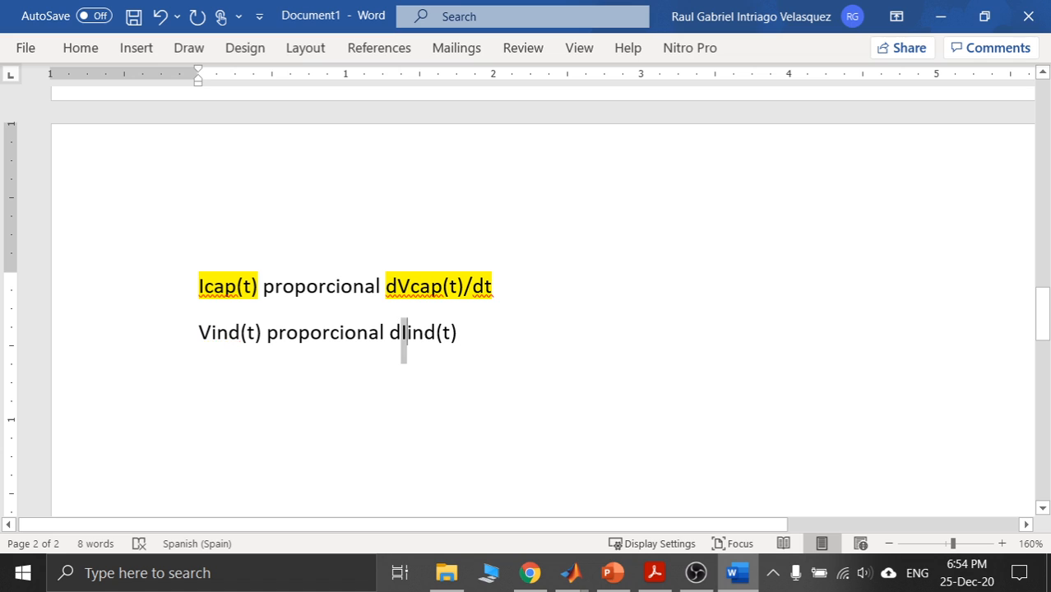
click(561, 271)
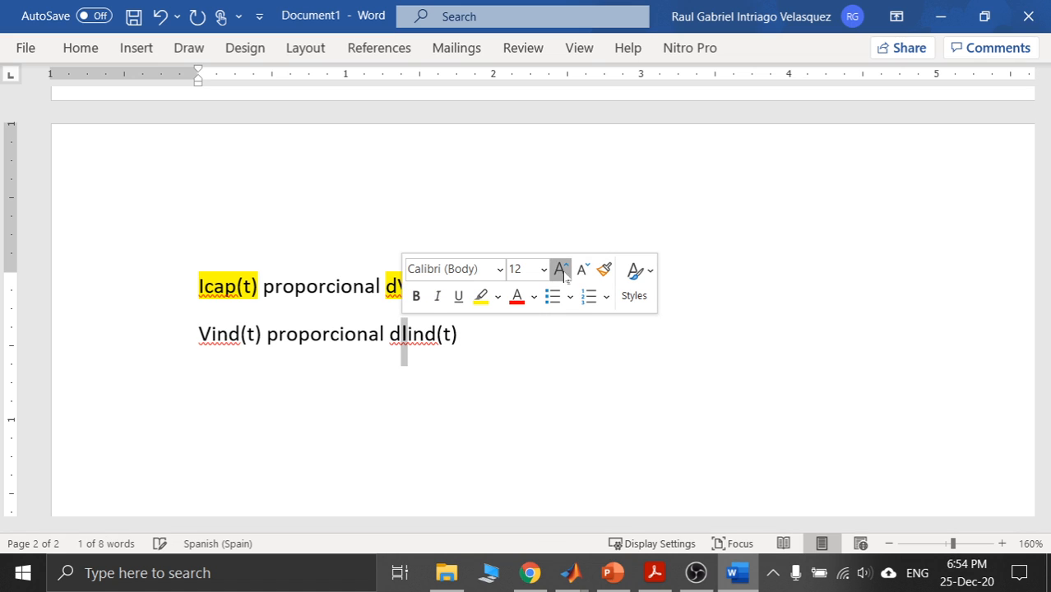
click(561, 271)
click(561, 271)
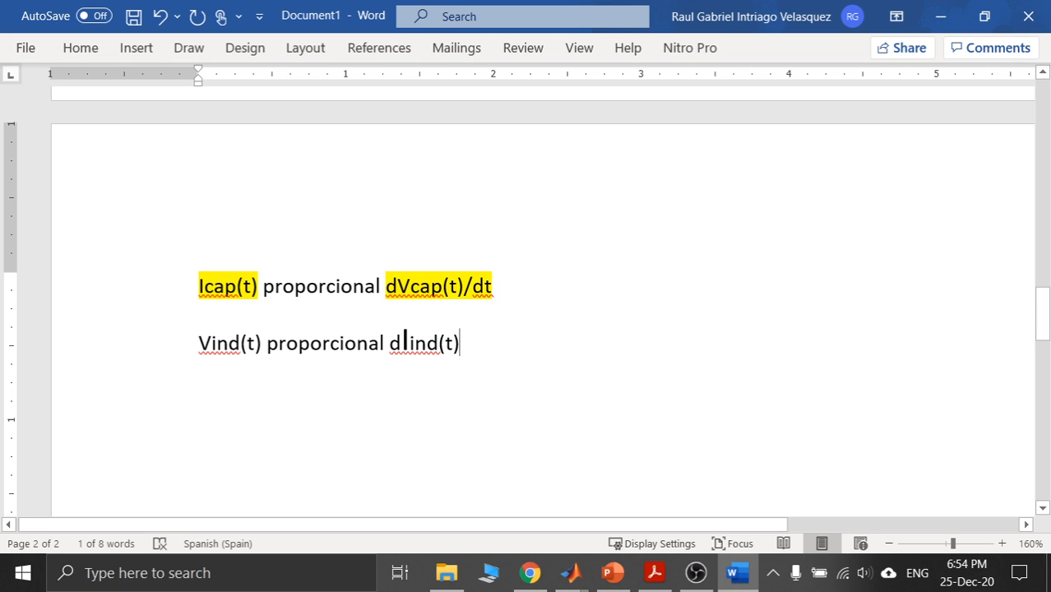
click(461, 343)
Enlarge the capital V in "dVcap(t)/dt" to 16 pt.
drag(397, 286, 409, 286)
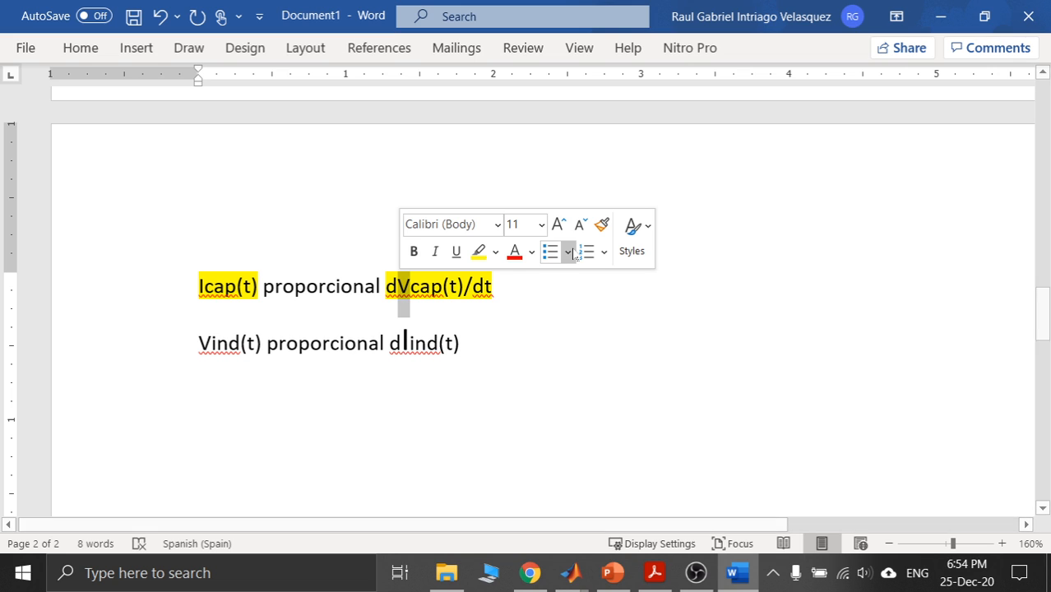
click(558, 224)
click(558, 225)
click(559, 224)
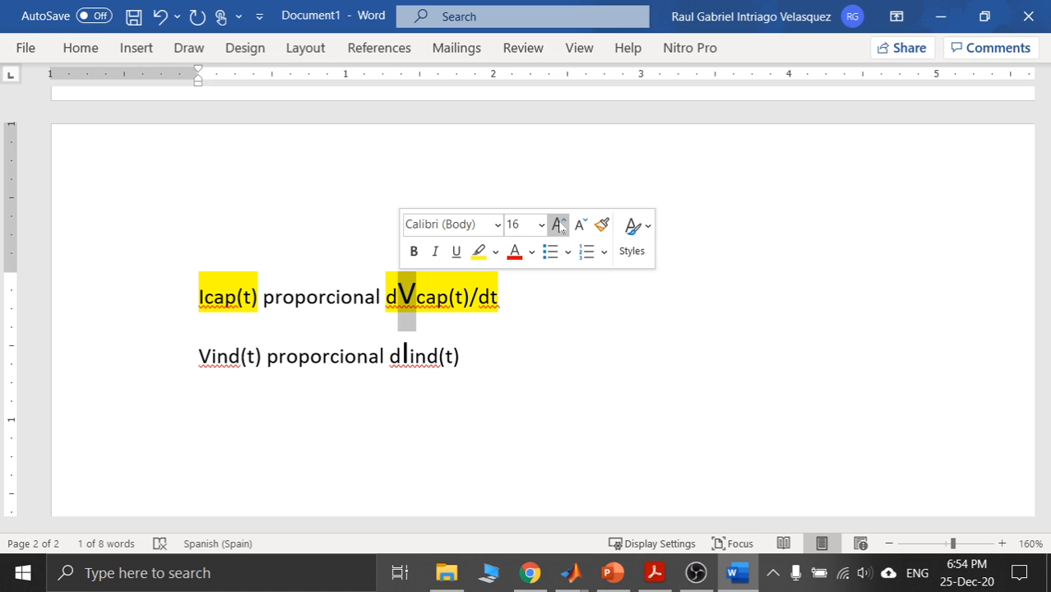
click(503, 297)
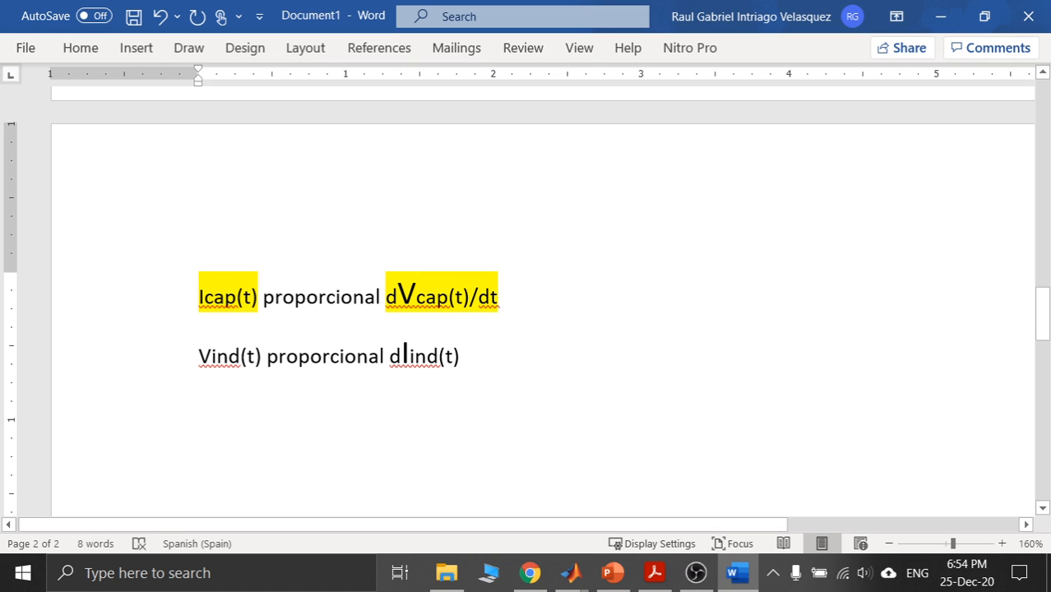
Complete the inductor relation by adding "/dt" after "dIind(t)".
drag(399, 355, 410, 355)
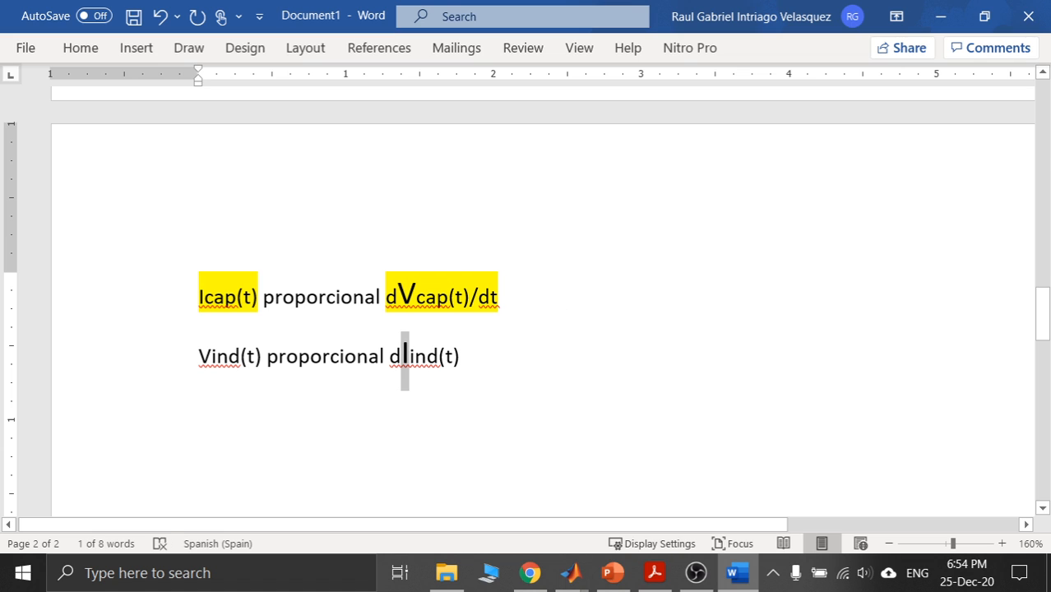
click(462, 355)
text(/dt)
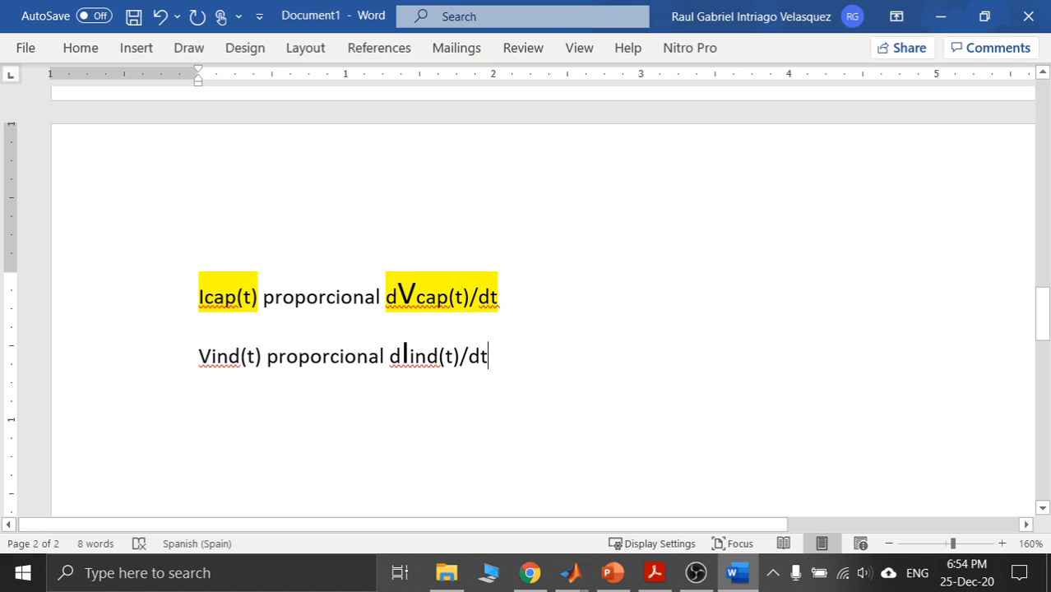
Enlarge the capital V in "Vind(t)" to 16 pt.
drag(212, 355, 198, 355)
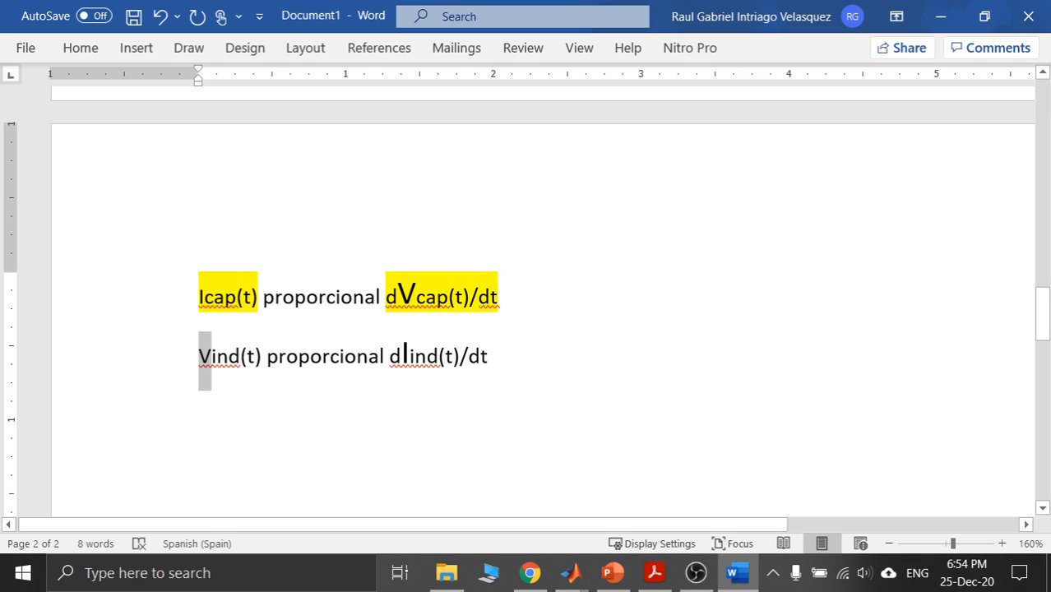
click(215, 356)
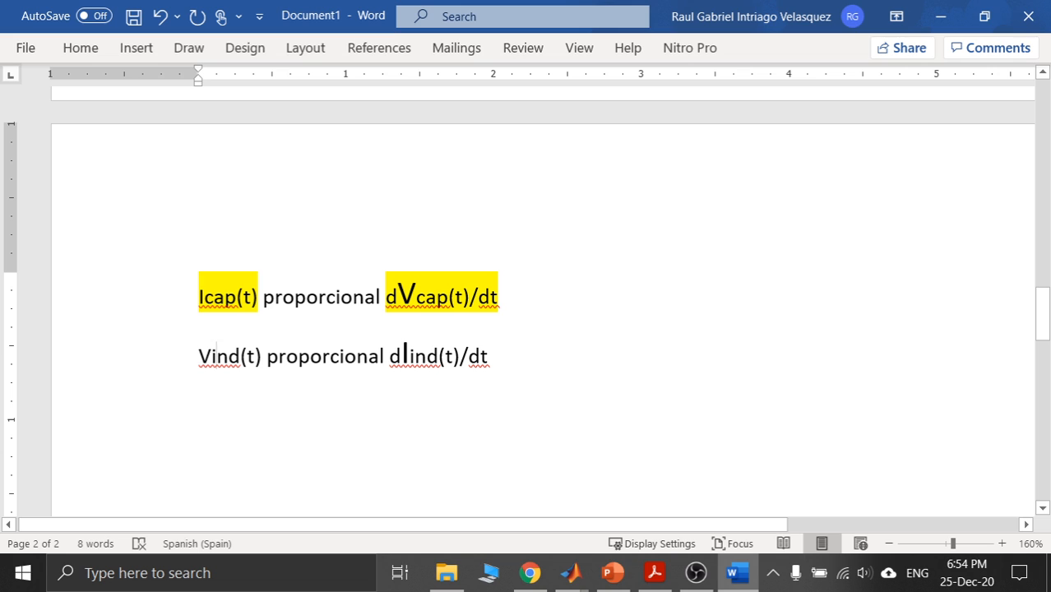
drag(198, 355, 214, 356)
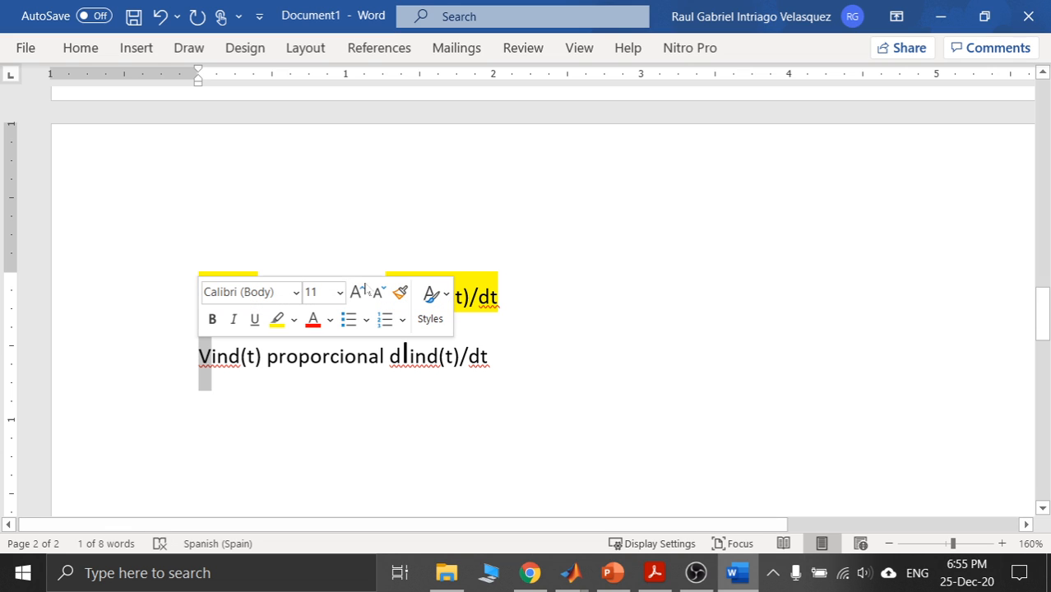
click(356, 292)
click(356, 292)
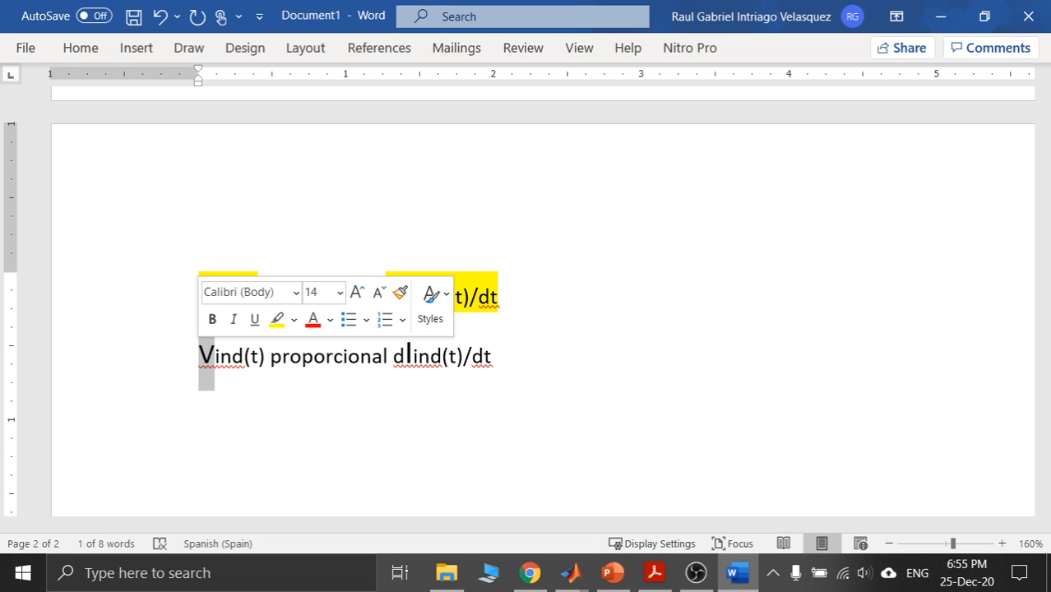
drag(405, 355, 414, 355)
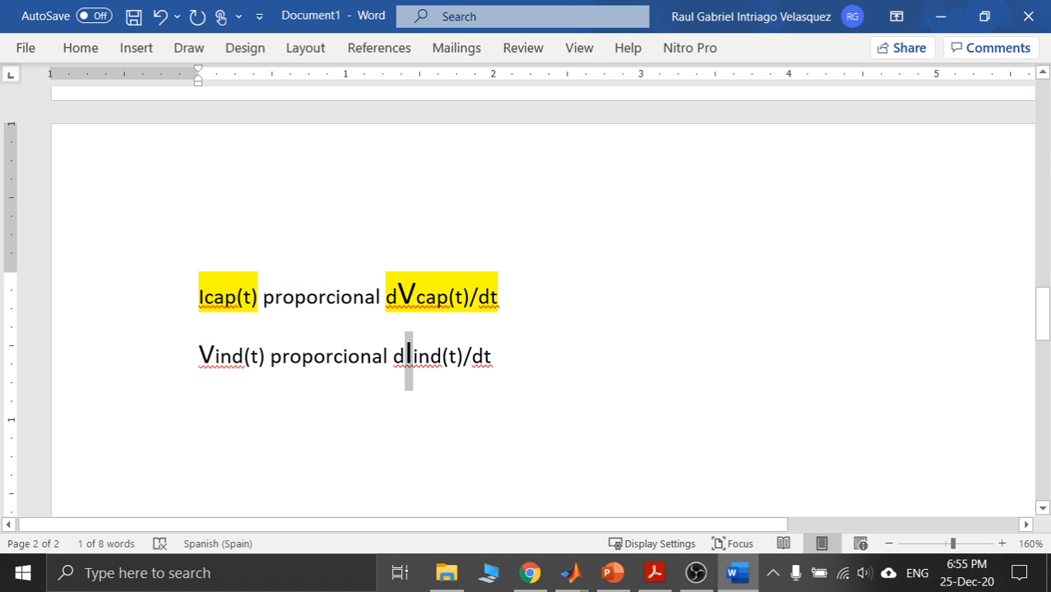
drag(198, 355, 215, 355)
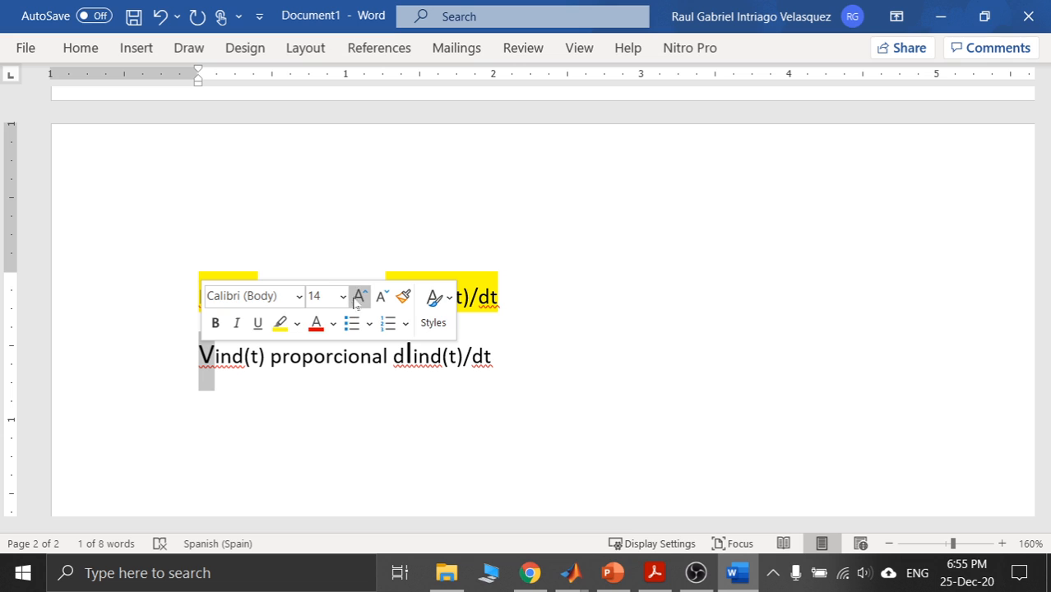
click(359, 296)
click(305, 355)
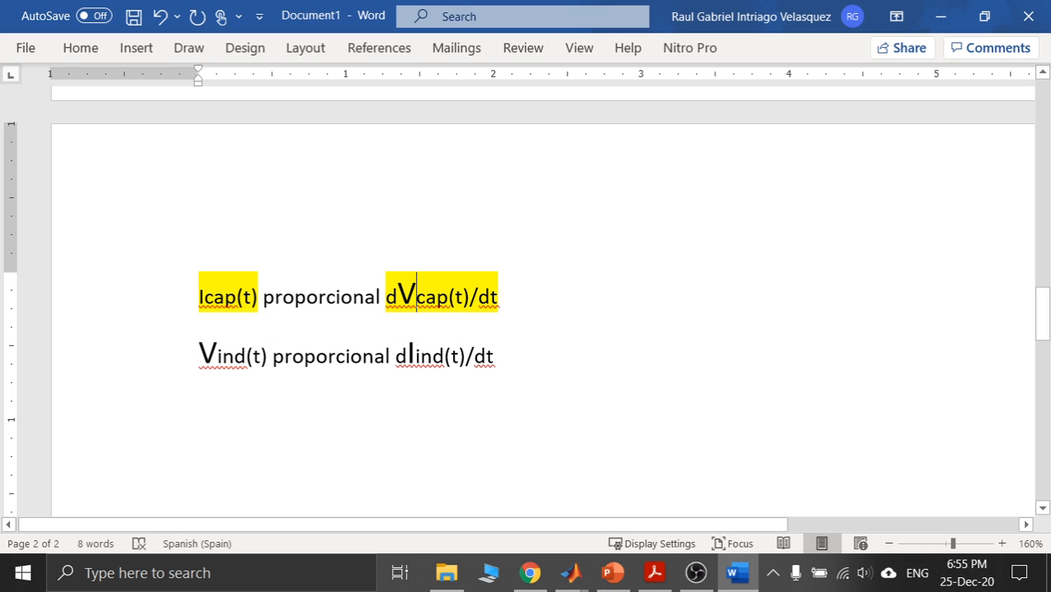
Enlarge the capital I in "Icap(t)" to 16 pt.
drag(417, 293, 398, 292)
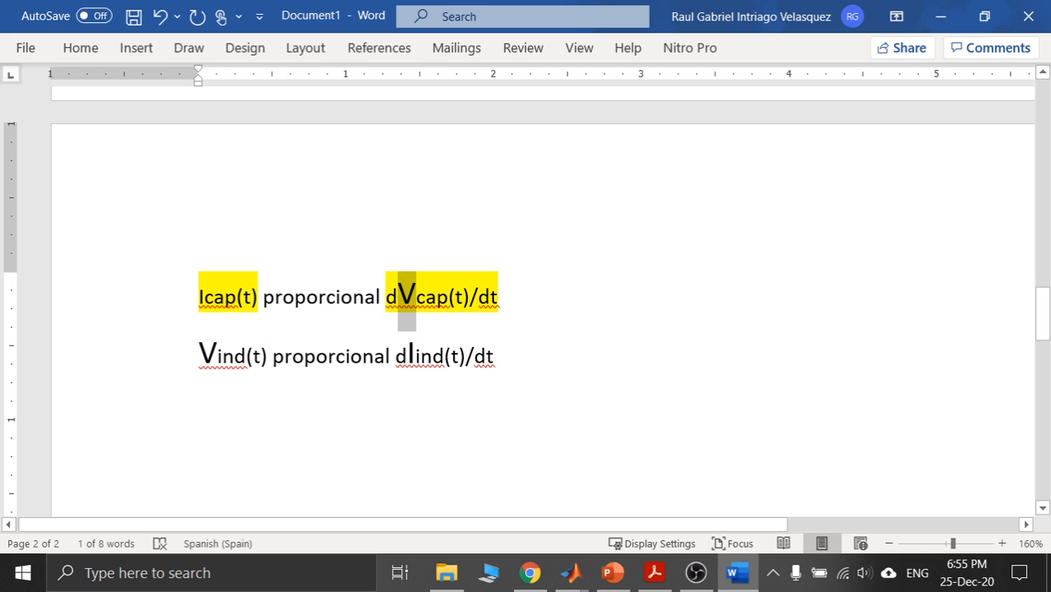
drag(206, 296, 198, 296)
click(355, 236)
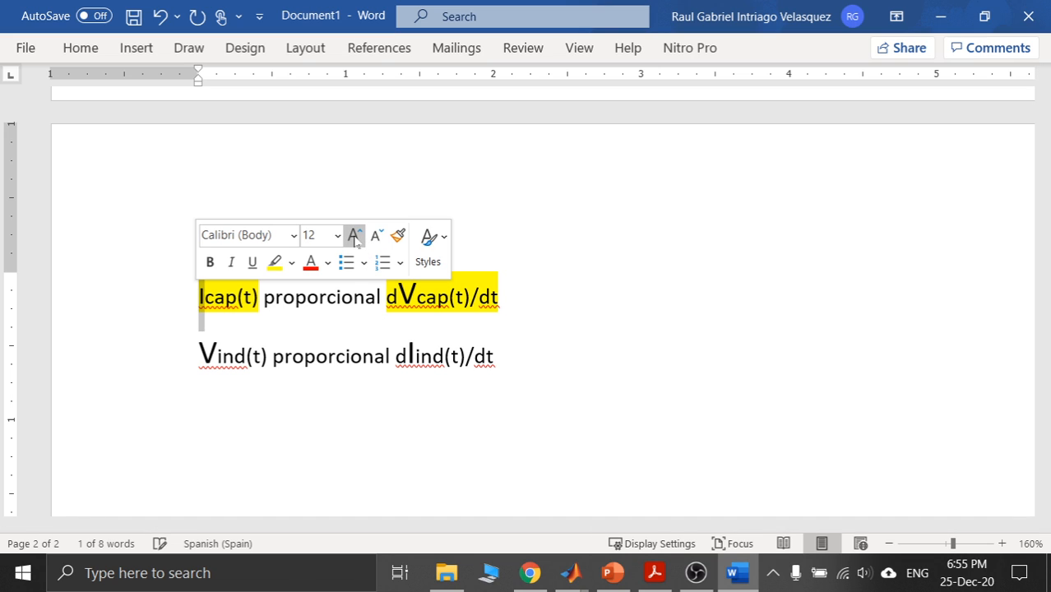
click(355, 236)
click(355, 236)
click(293, 355)
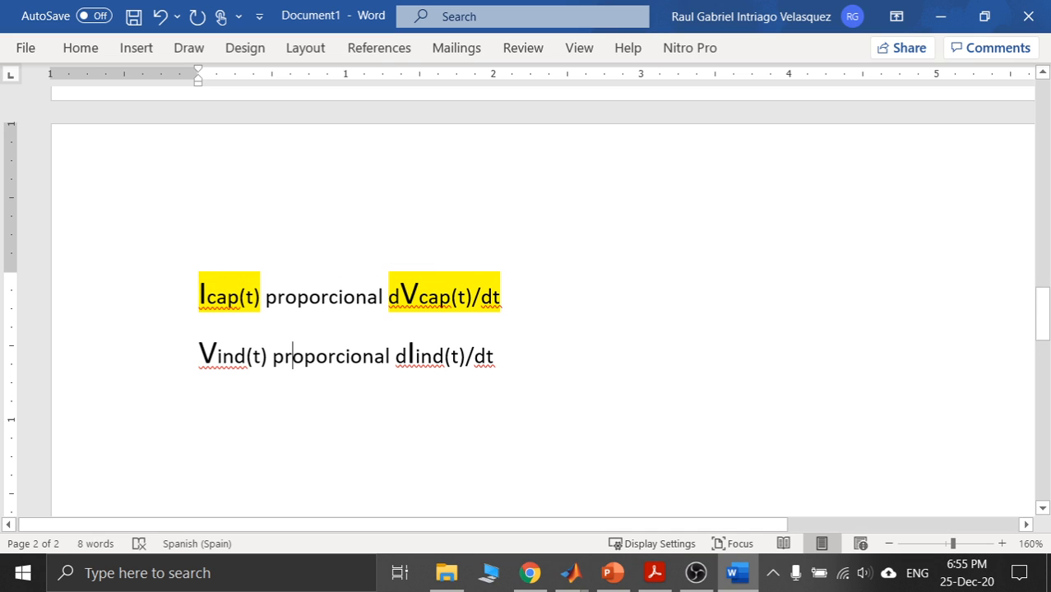
Highlight "Vind(t)" and "dIind(t)/dt" in bright green, leaving the word between them plain.
drag(269, 357, 199, 362)
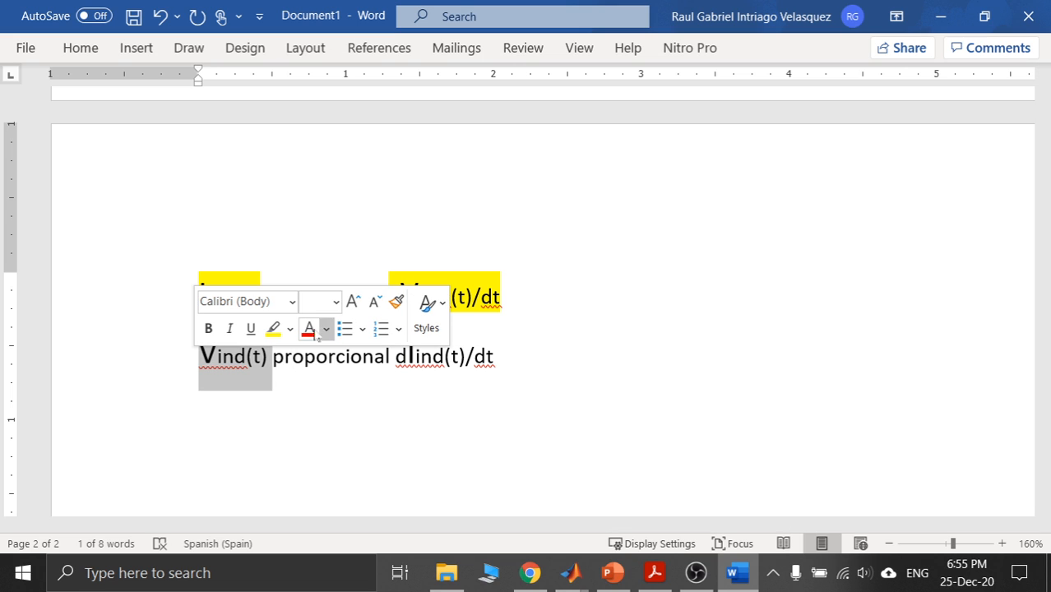
click(290, 329)
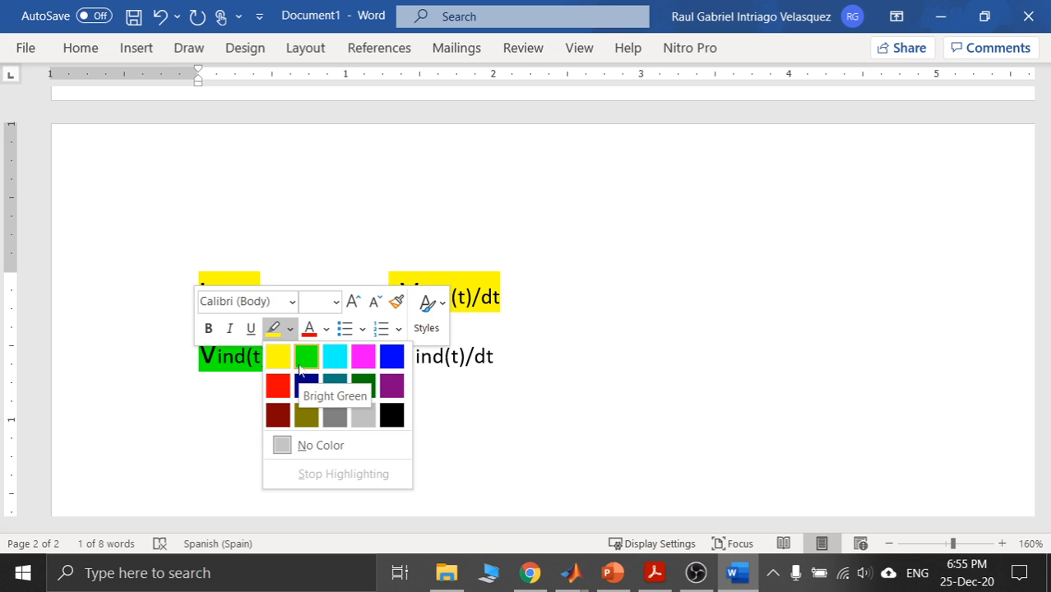
click(301, 367)
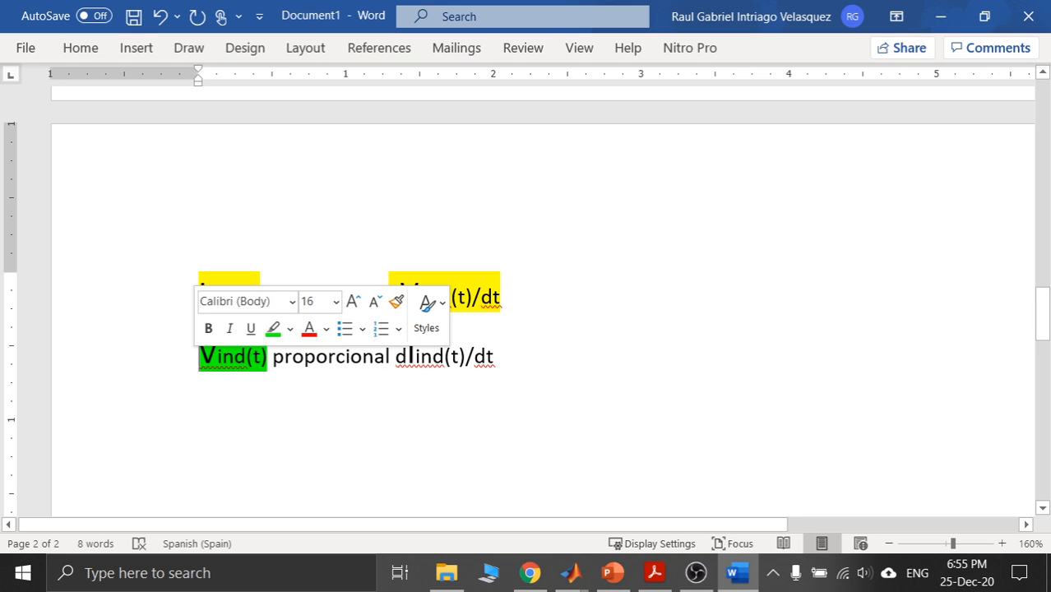
drag(495, 355, 395, 356)
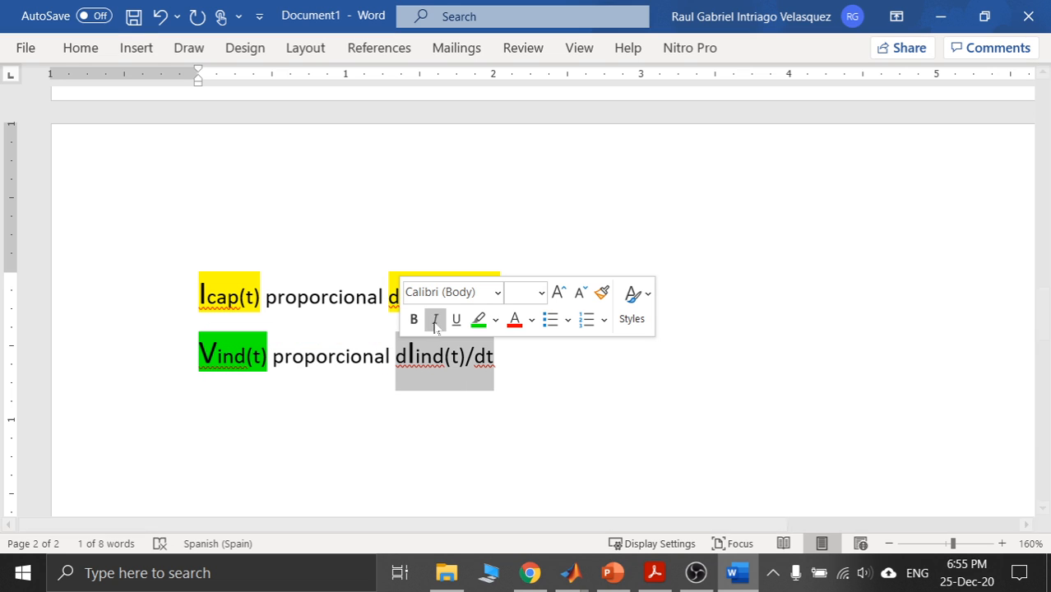
click(478, 320)
click(510, 402)
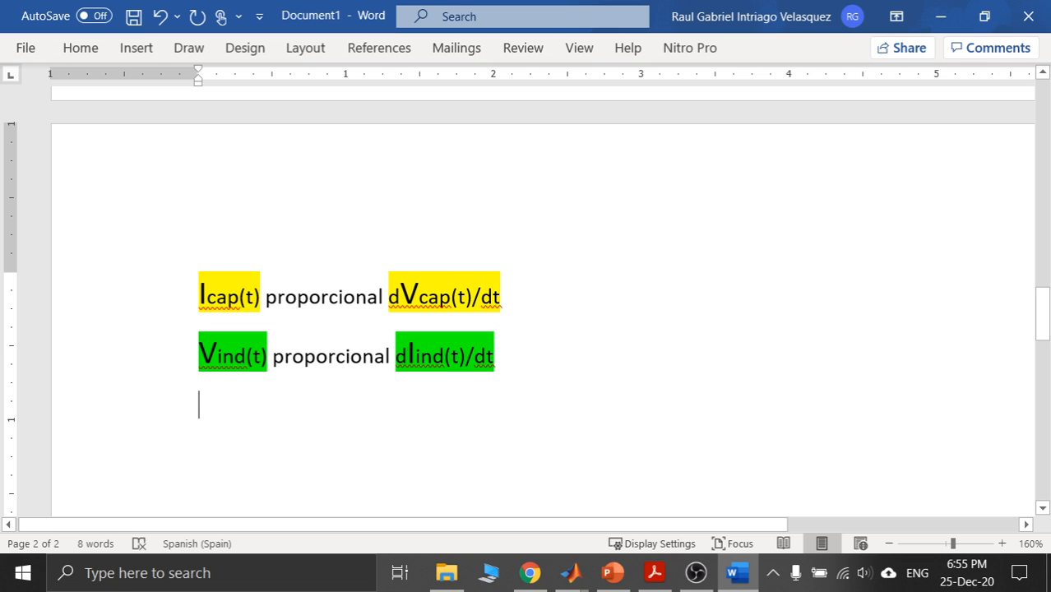
Arrange the windows side by side, with Scope3 on the left half of the screen and the Word document on the right half.
click(984, 16)
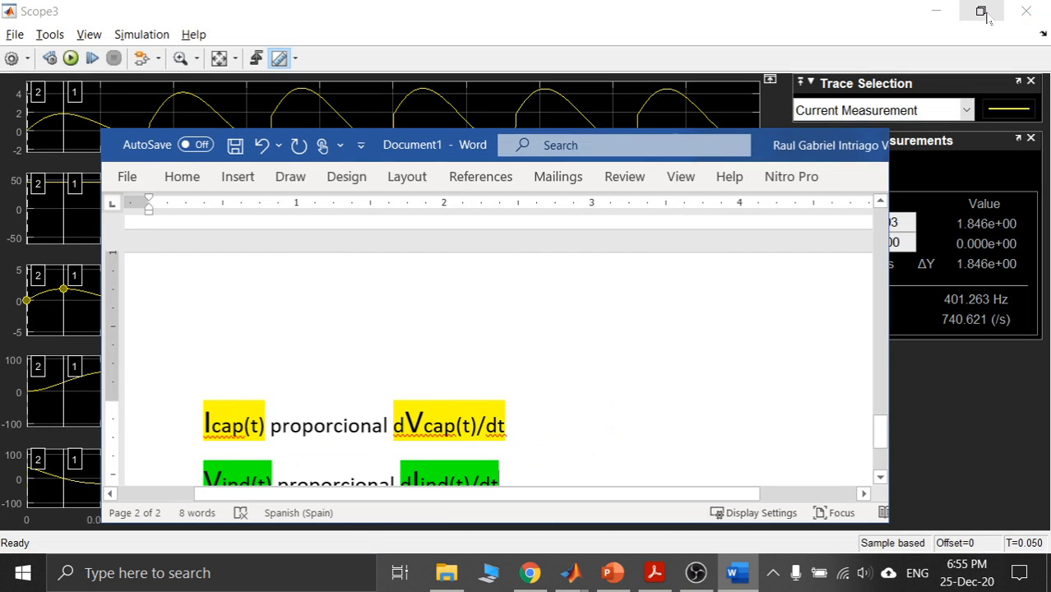
drag(498, 148, 608, 85)
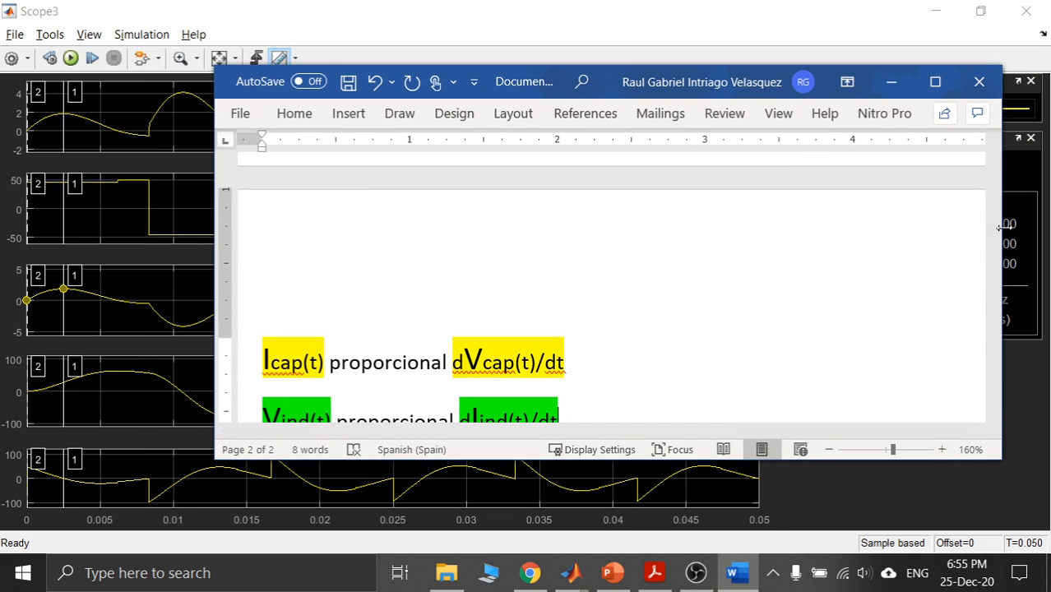
drag(1004, 246, 730, 262)
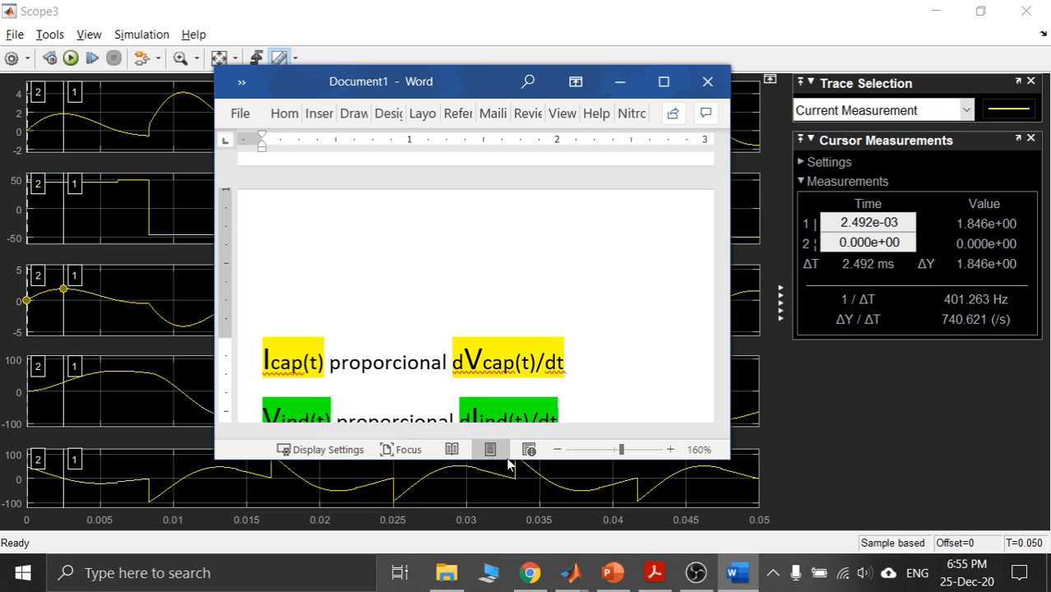
drag(501, 457, 503, 520)
drag(458, 97, 1050, 58)
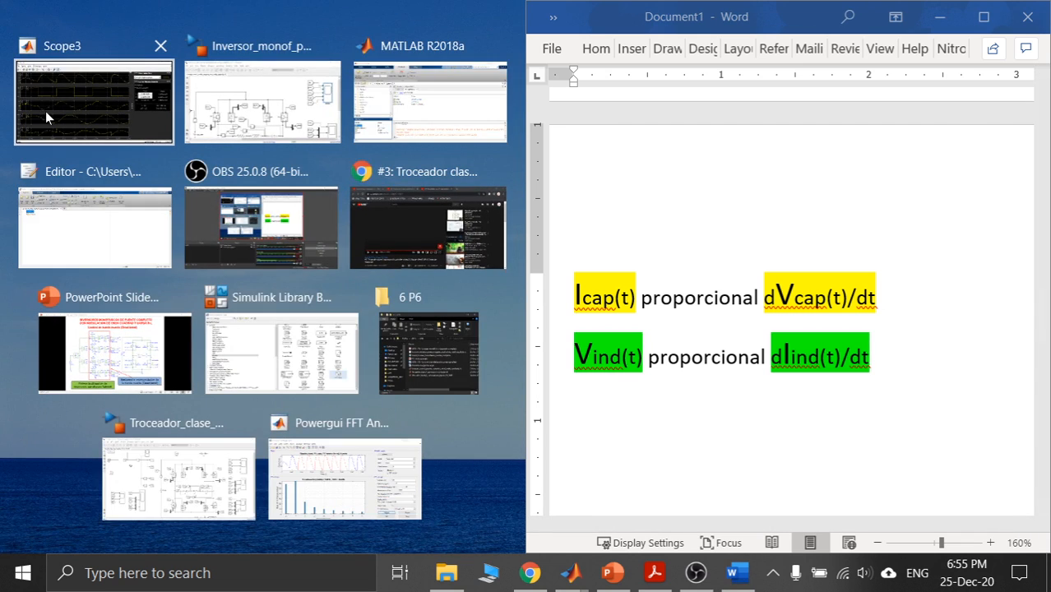
click(45, 111)
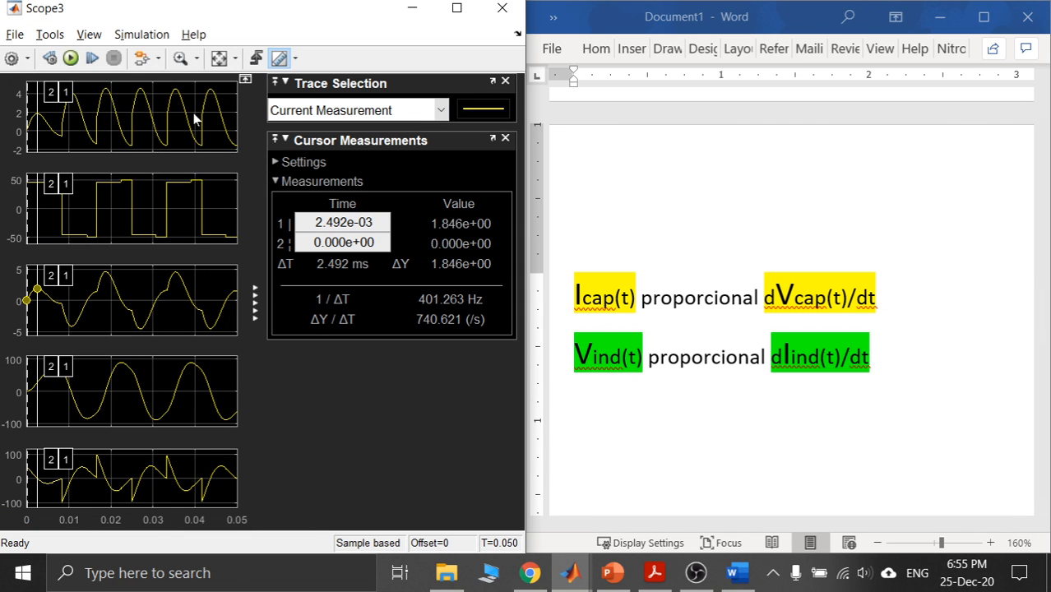
click(890, 532)
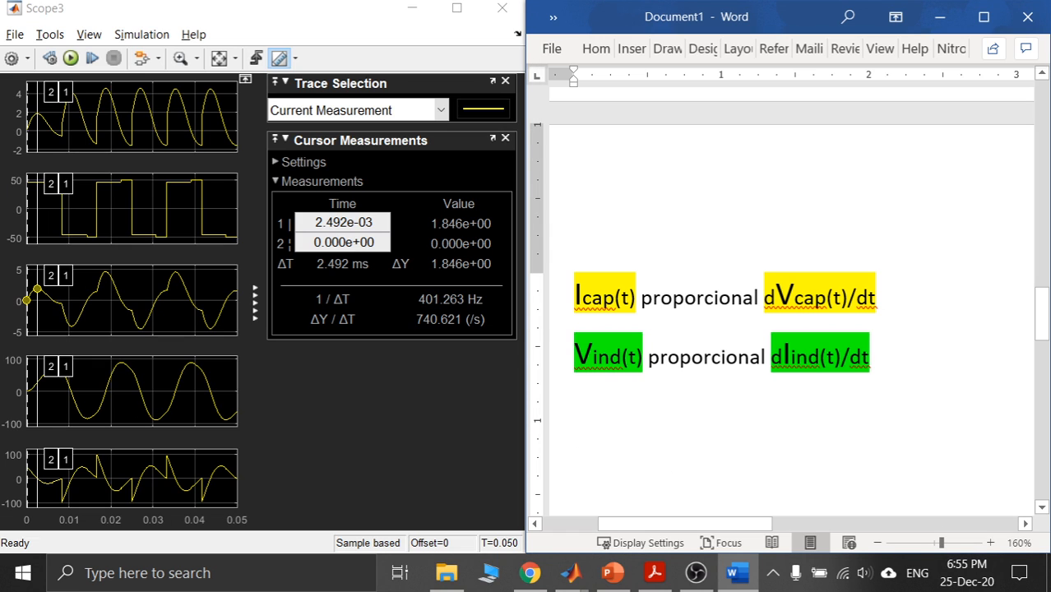
Bring both complete derivative relations into view in Word and widen the Scope3 window to about two thirds of the screen.
drag(642, 527, 585, 531)
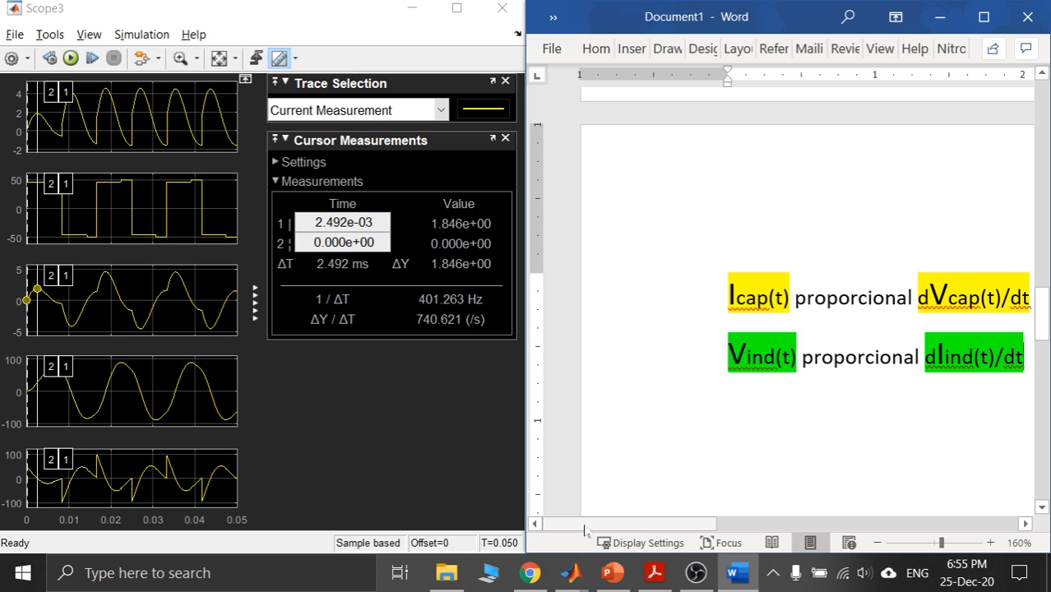
click(340, 410)
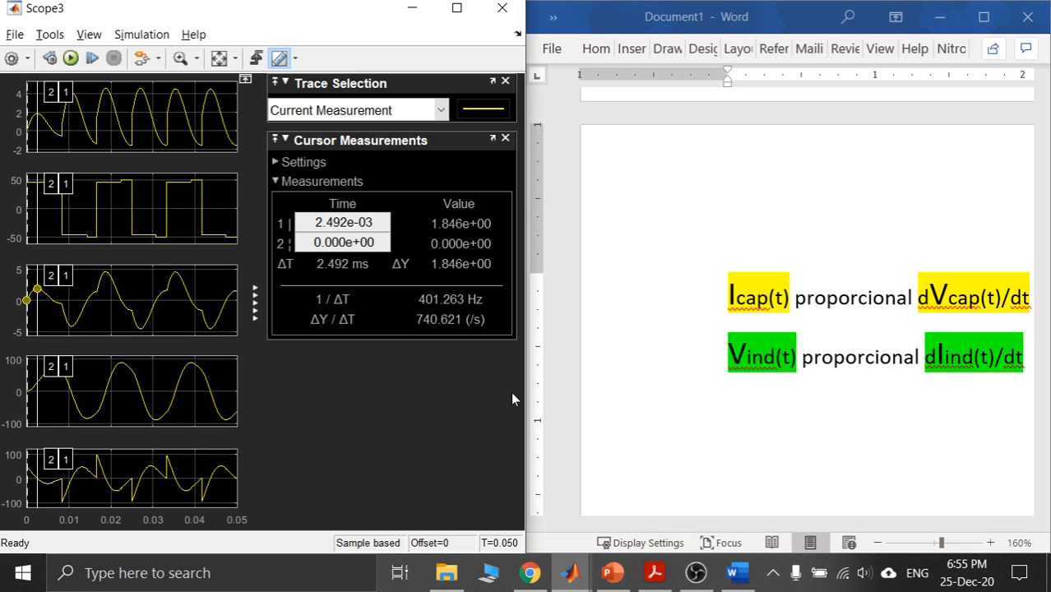
drag(527, 391, 702, 391)
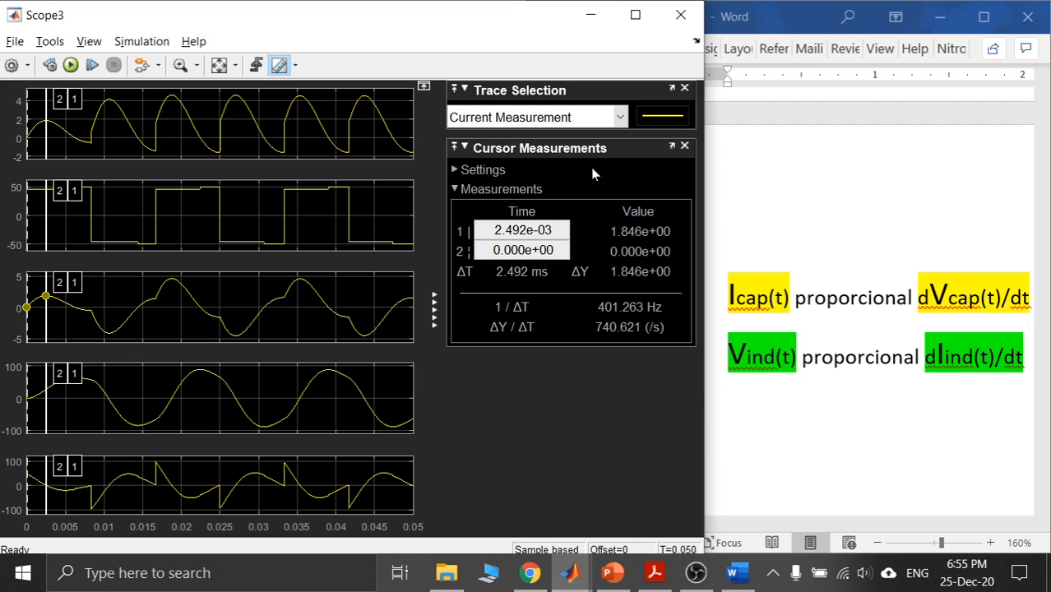
Set the inverter model's simulation stop time to 2*T, run the simulation and reopen Scope3.
click(589, 15)
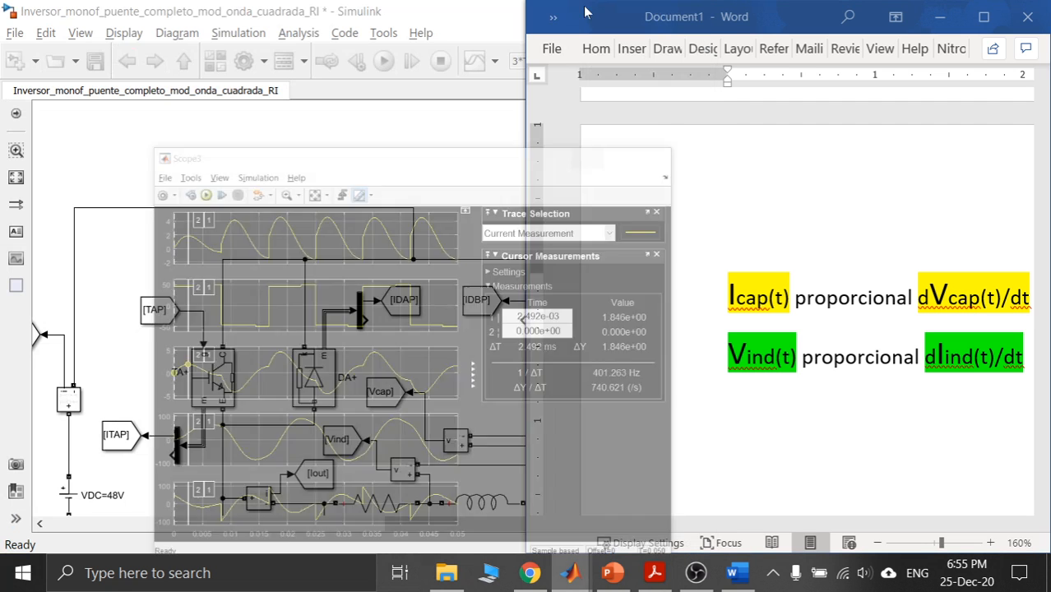
click(418, 161)
drag(524, 62, 509, 62)
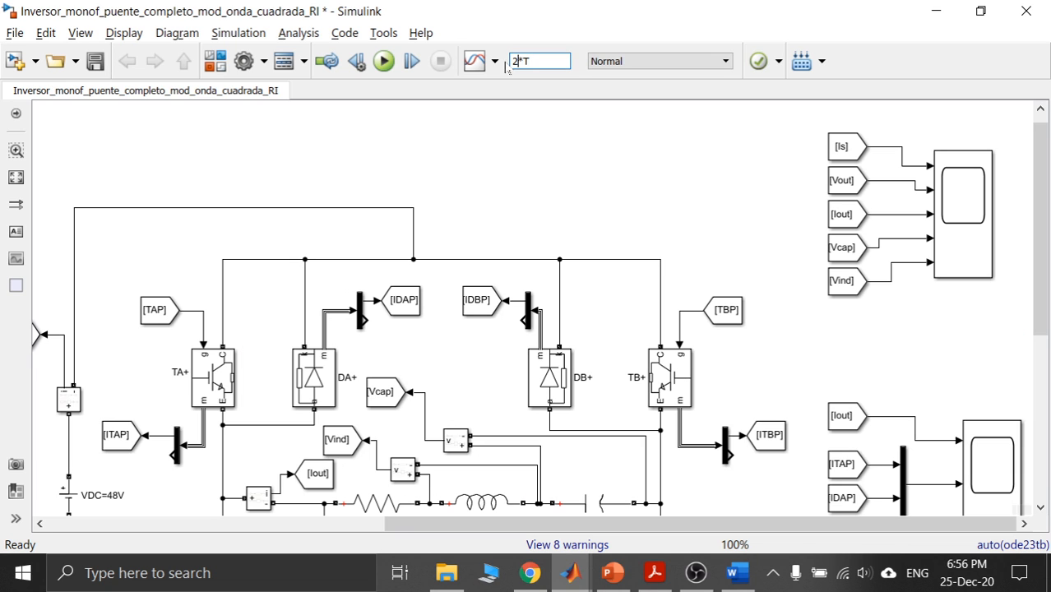
click(384, 61)
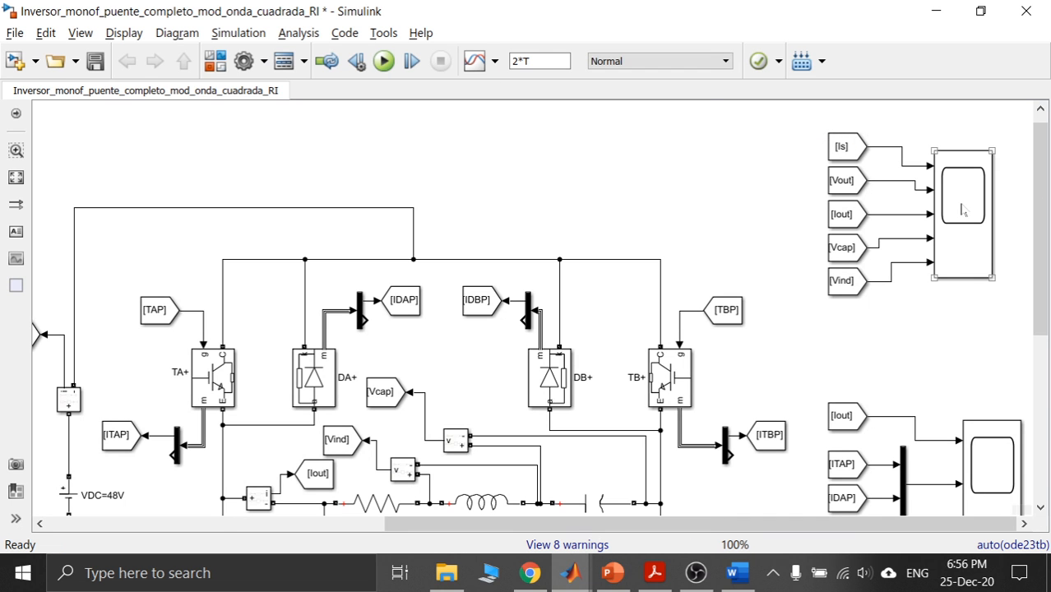
double_click(950, 204)
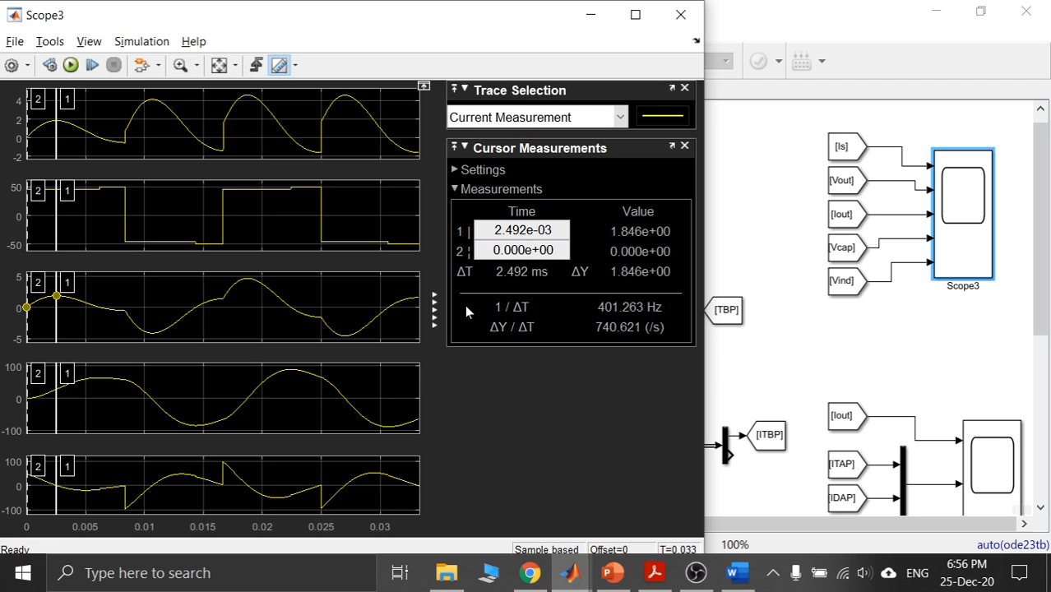
Place the Word document beside Scope3 and narrow it so the scope's cursor measurements are fully visible.
click(727, 362)
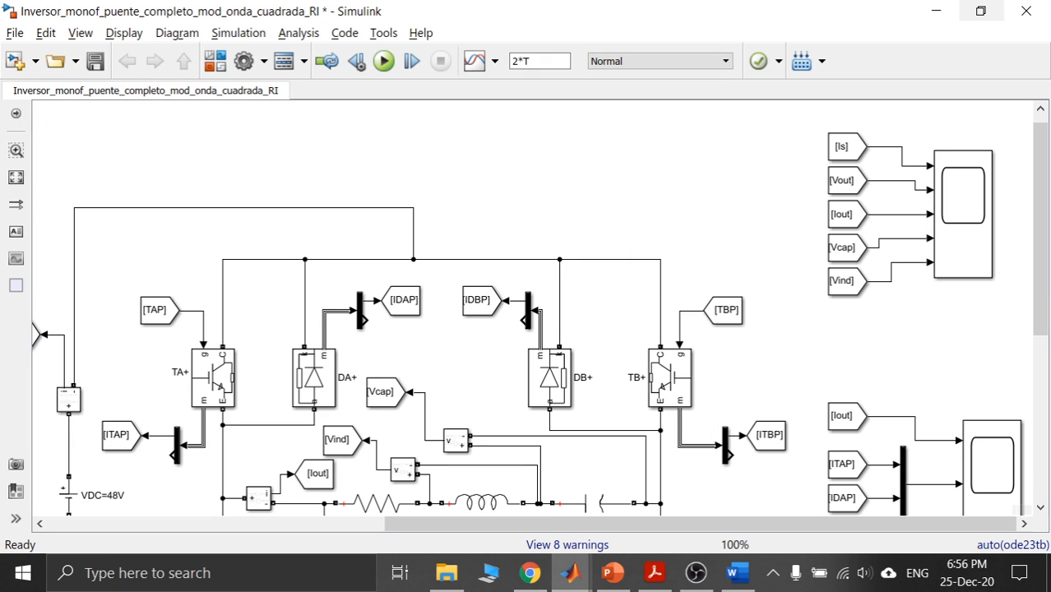
click(737, 573)
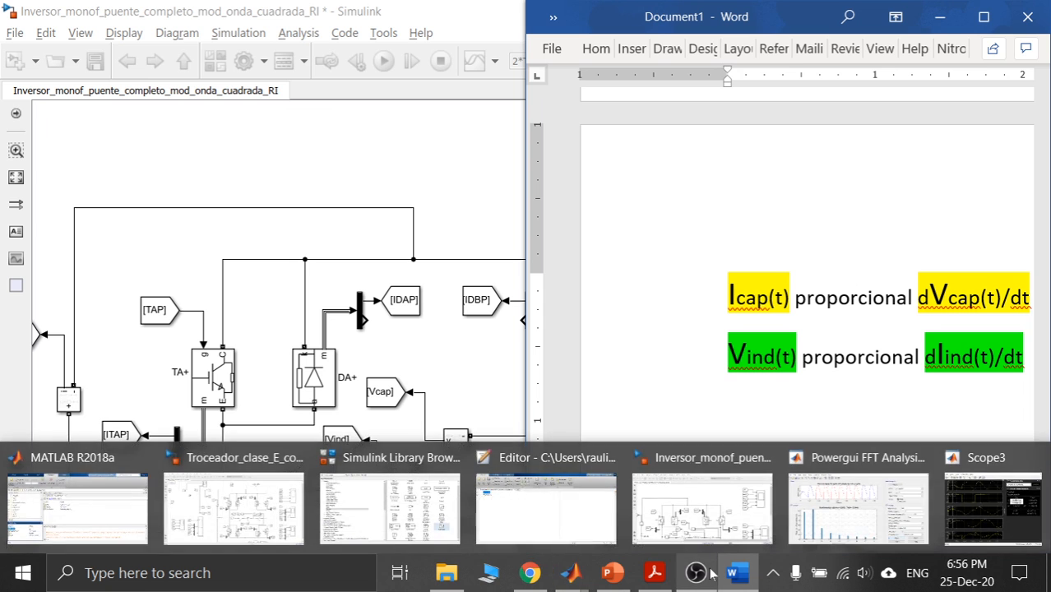
click(574, 578)
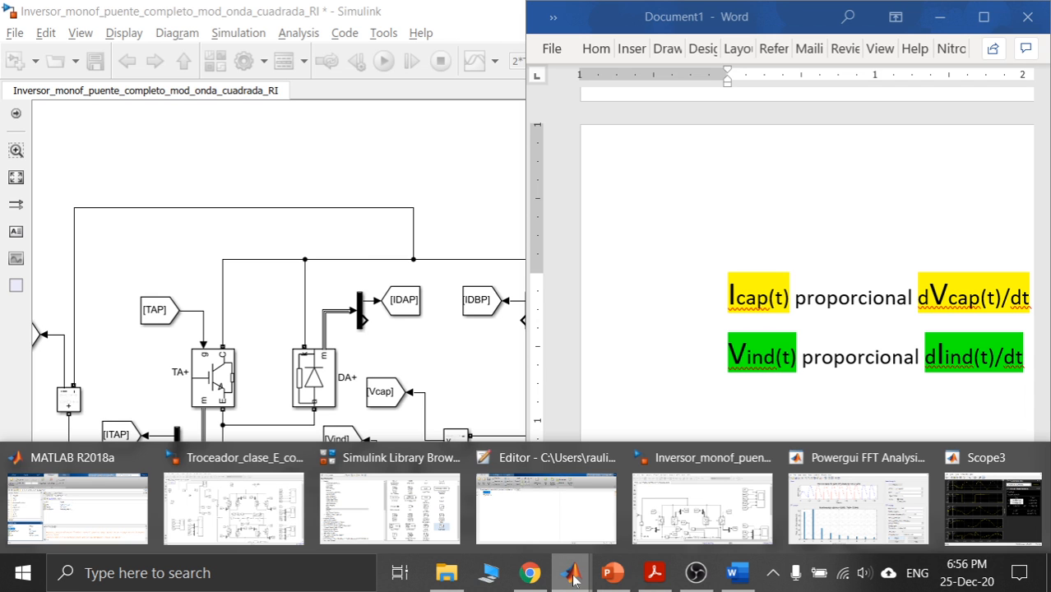
click(755, 508)
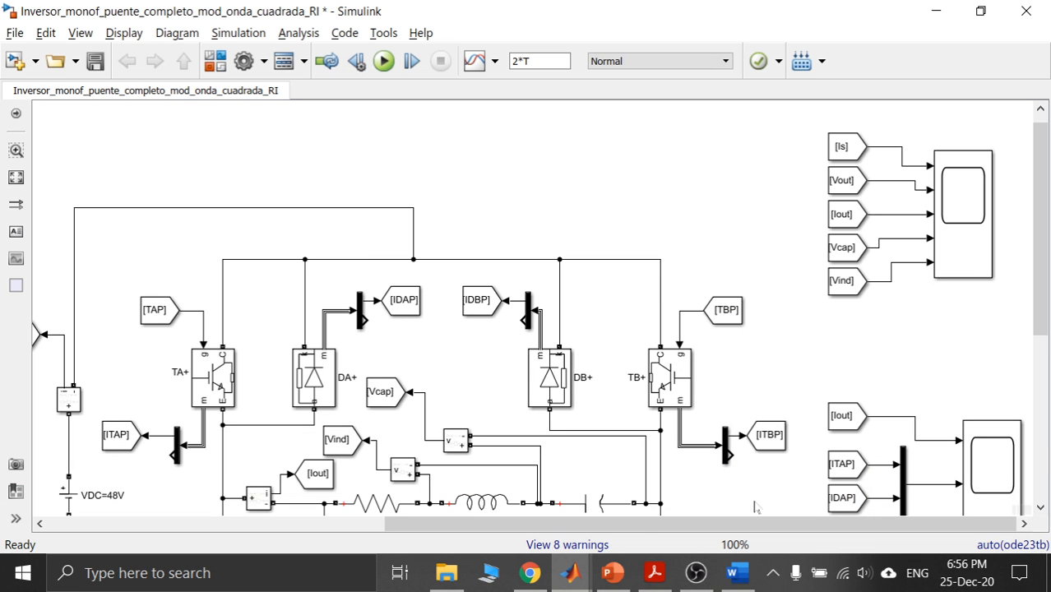
click(574, 578)
click(968, 503)
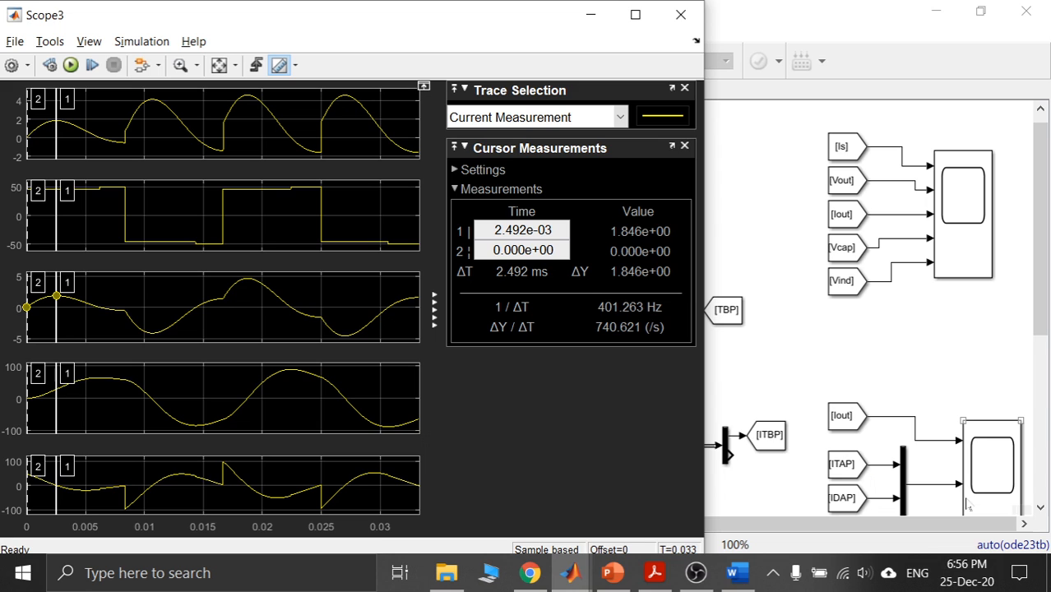
click(737, 573)
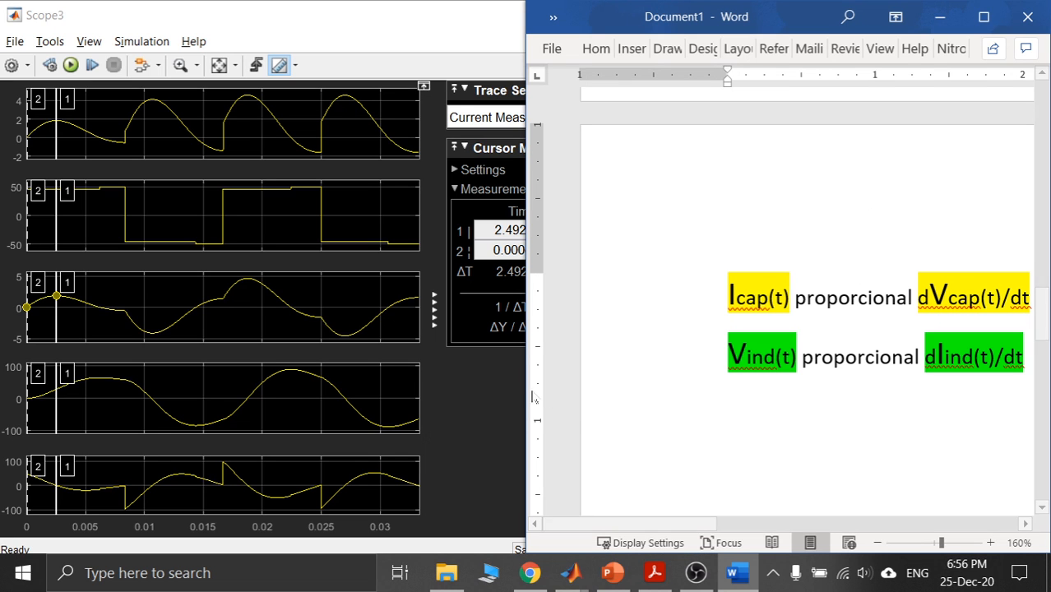
drag(533, 398, 685, 367)
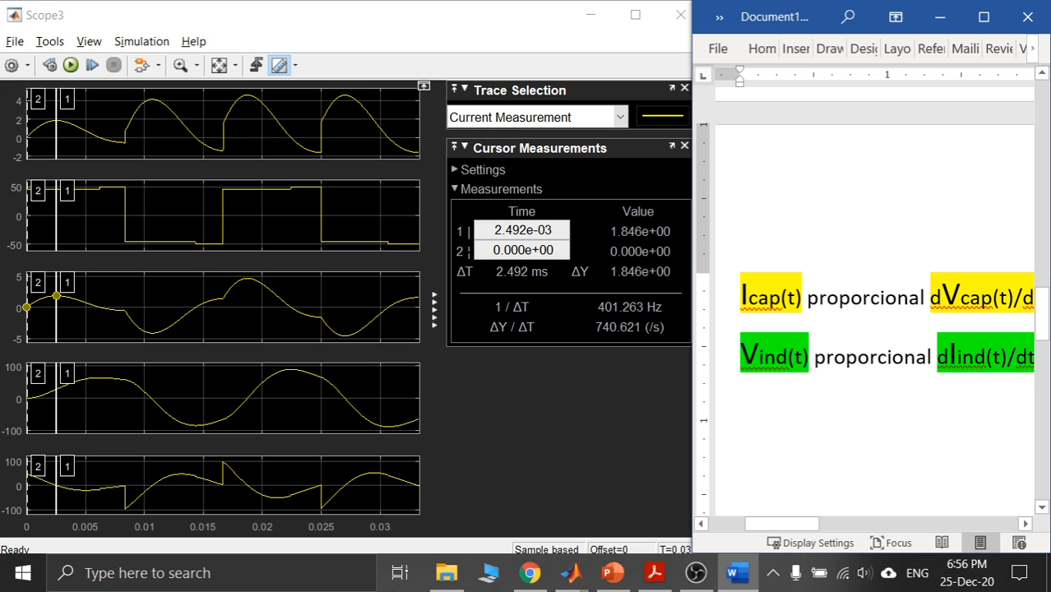
Examine the Iout current measurement in series with R, L and C in the inverter model.
mouse_move(570, 573)
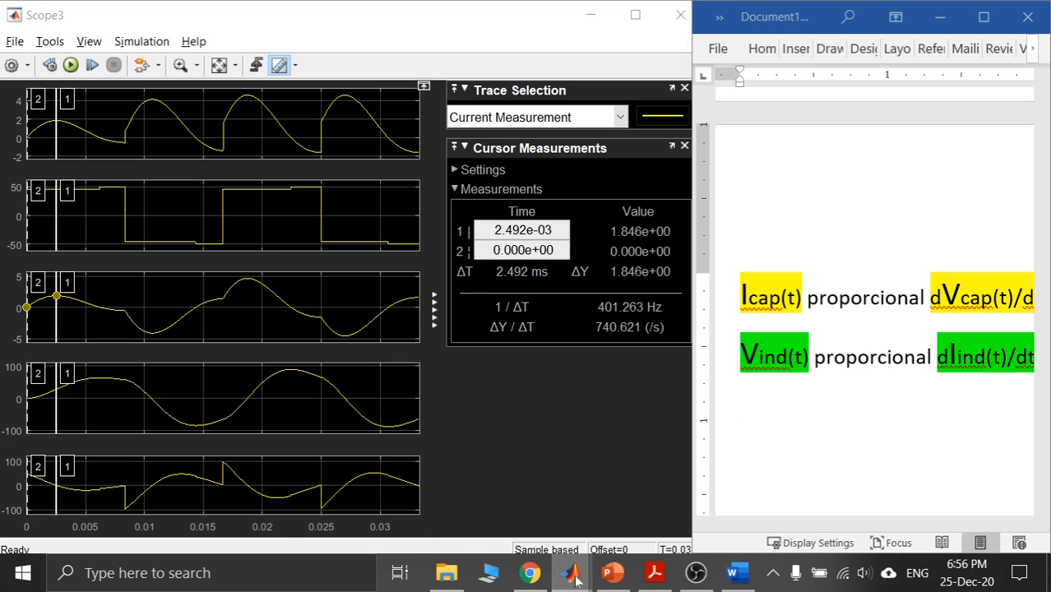
click(674, 535)
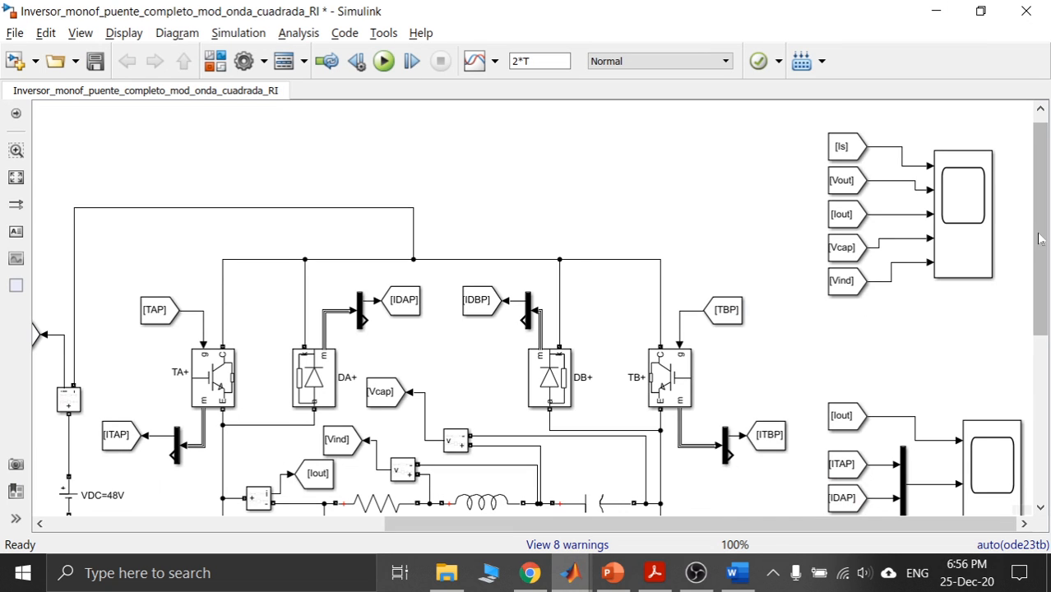
drag(1041, 238, 1041, 329)
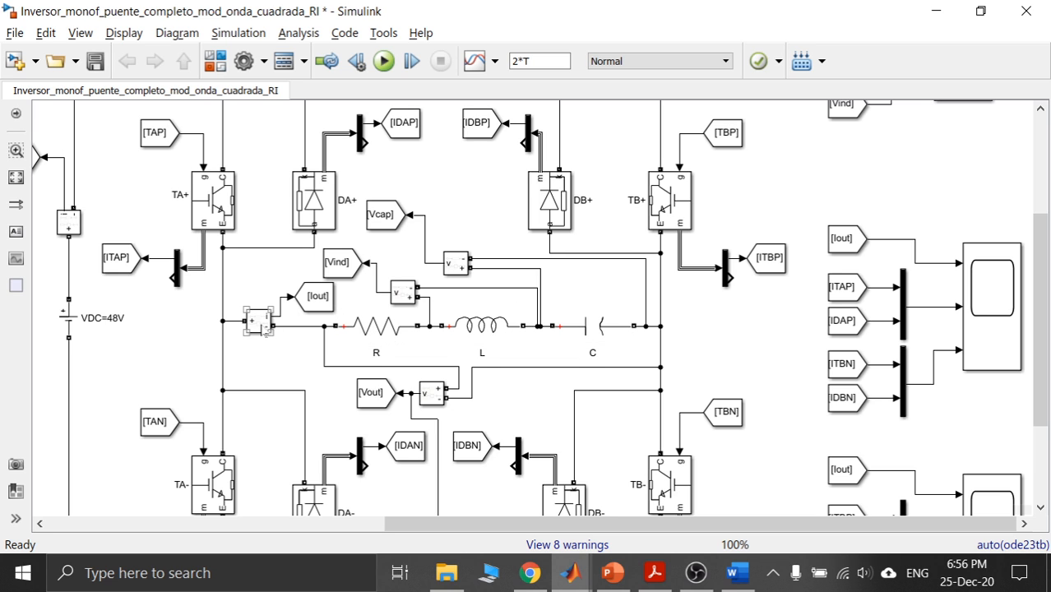
click(312, 301)
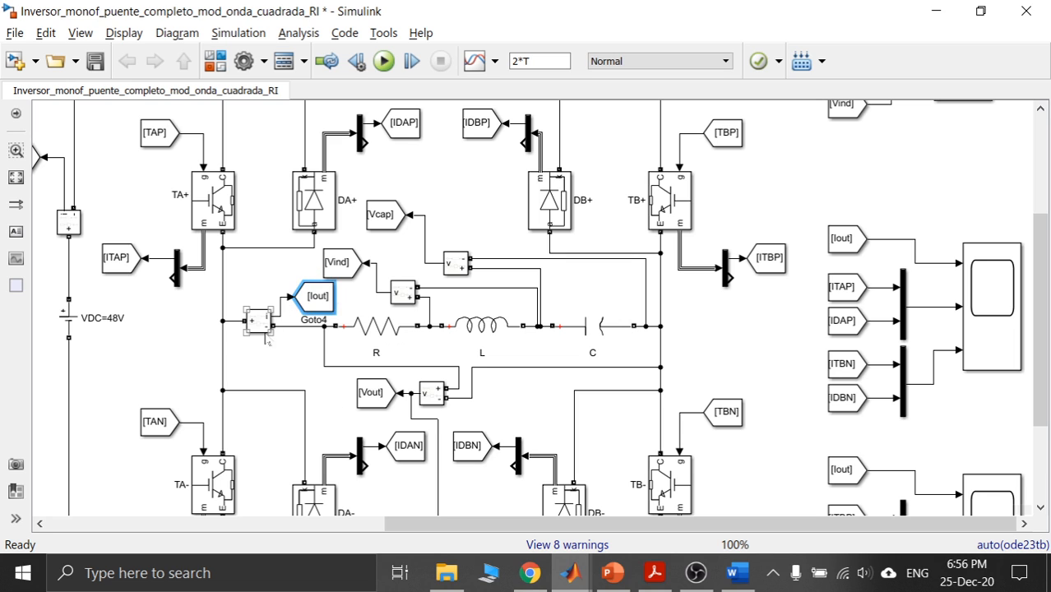
click(264, 328)
click(263, 370)
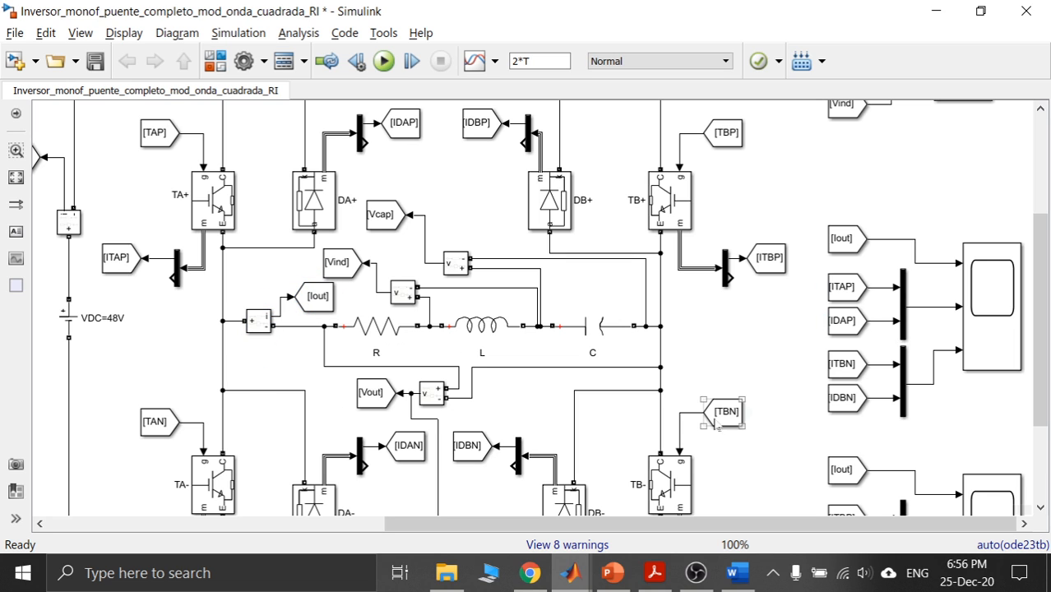
Switch to Word and start a new equation below the relations with a highlighted copy of "Icap(t)" followed by "=".
mouse_move(738, 569)
click(742, 536)
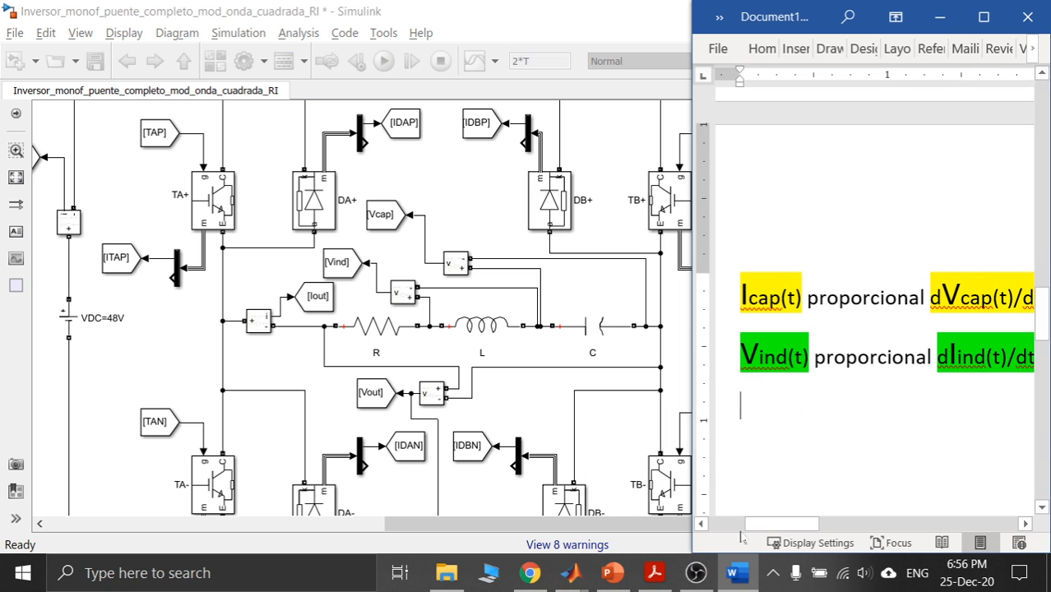
drag(787, 525, 791, 526)
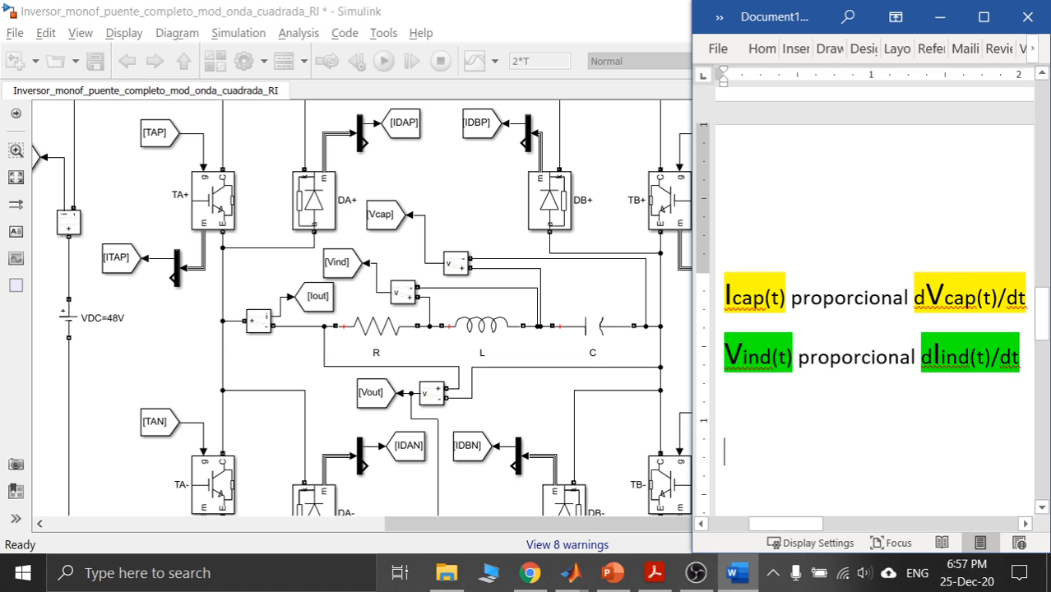
drag(787, 305, 733, 304)
key(ctrl+c)
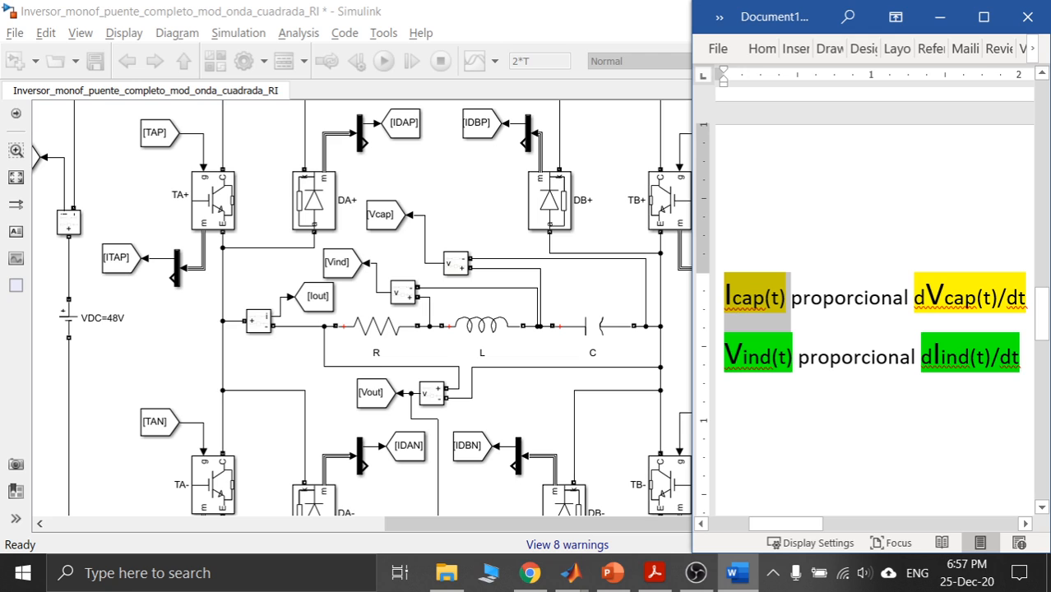
click(725, 405)
key(Return)
key(ctrl+v)
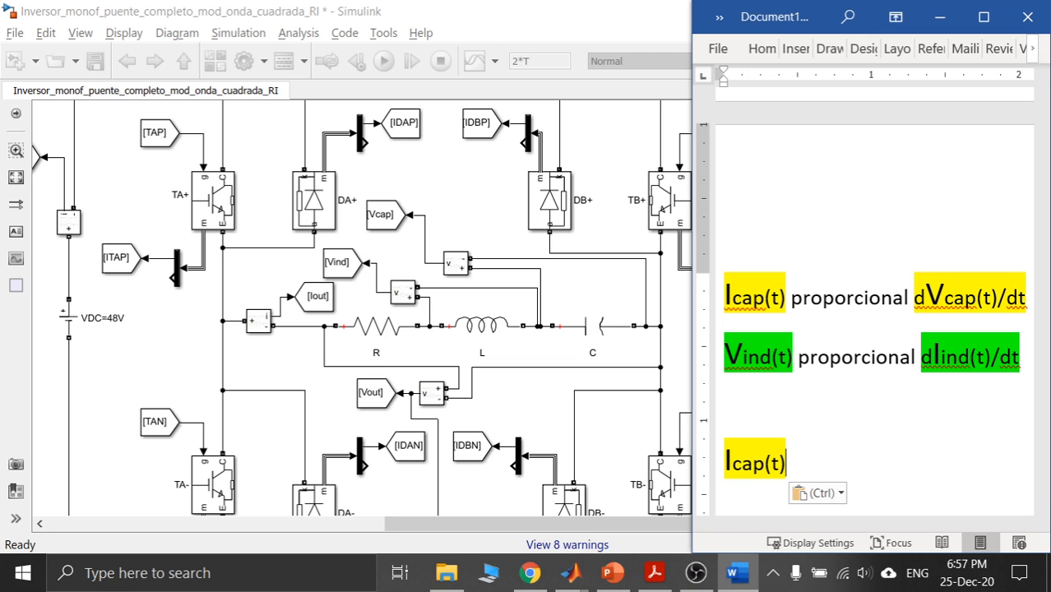
text(=)
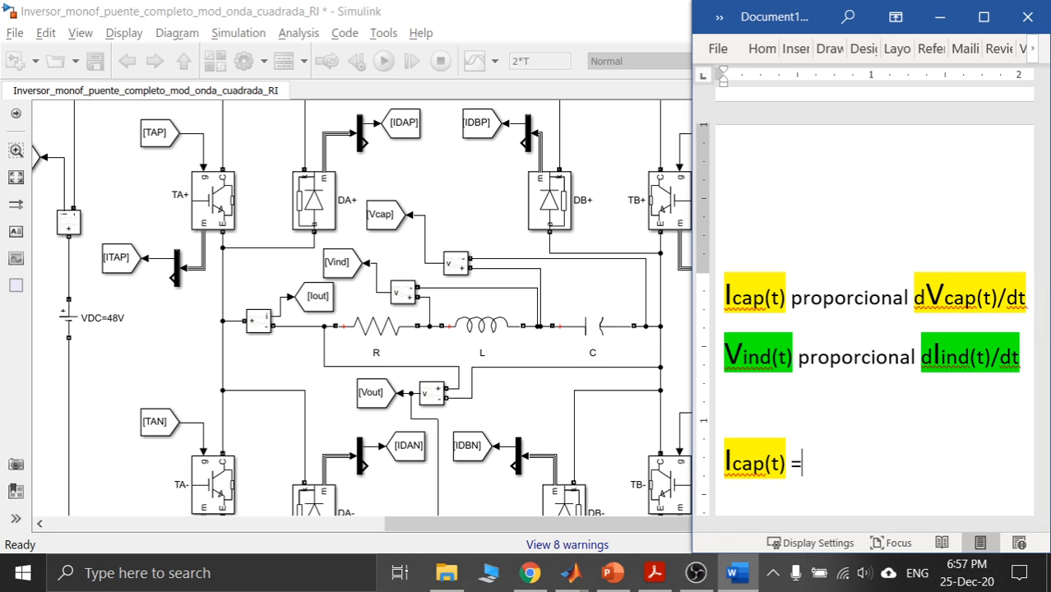
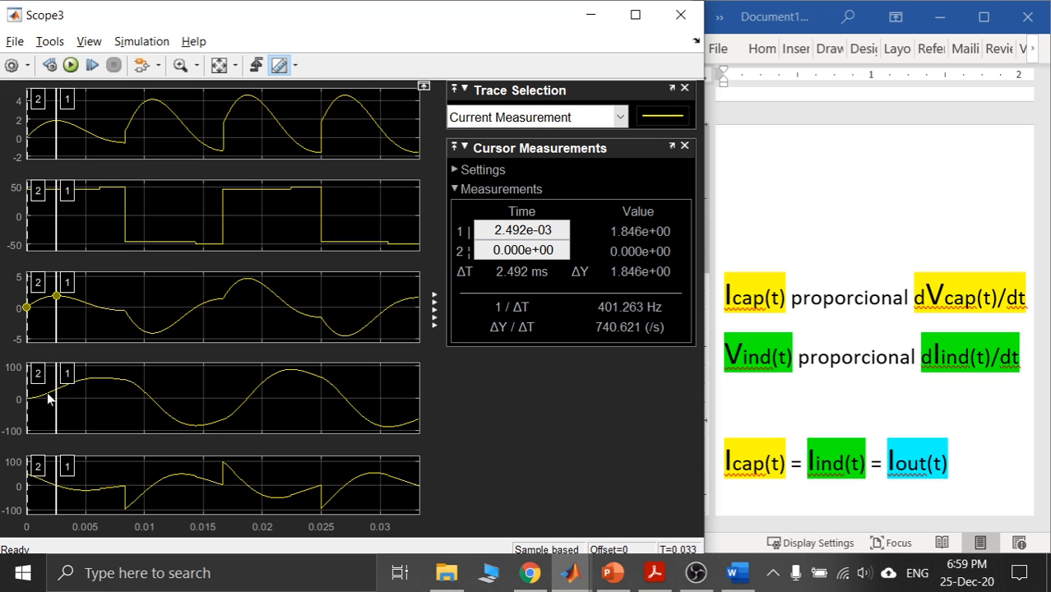
Zoom Scope3 to about the first 10 ms and place cursor 1 at the current's zero crossing (6.172 ms) and cursor 2 at its peak (2.491 ms).
click(180, 65)
drag(144, 430, 20, 363)
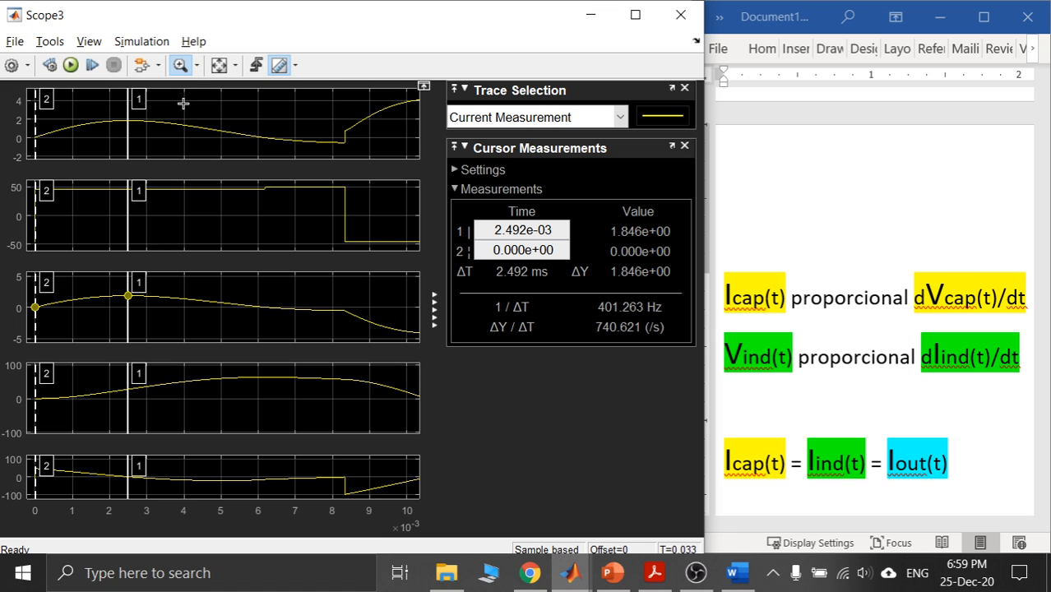
click(180, 65)
drag(128, 237, 261, 263)
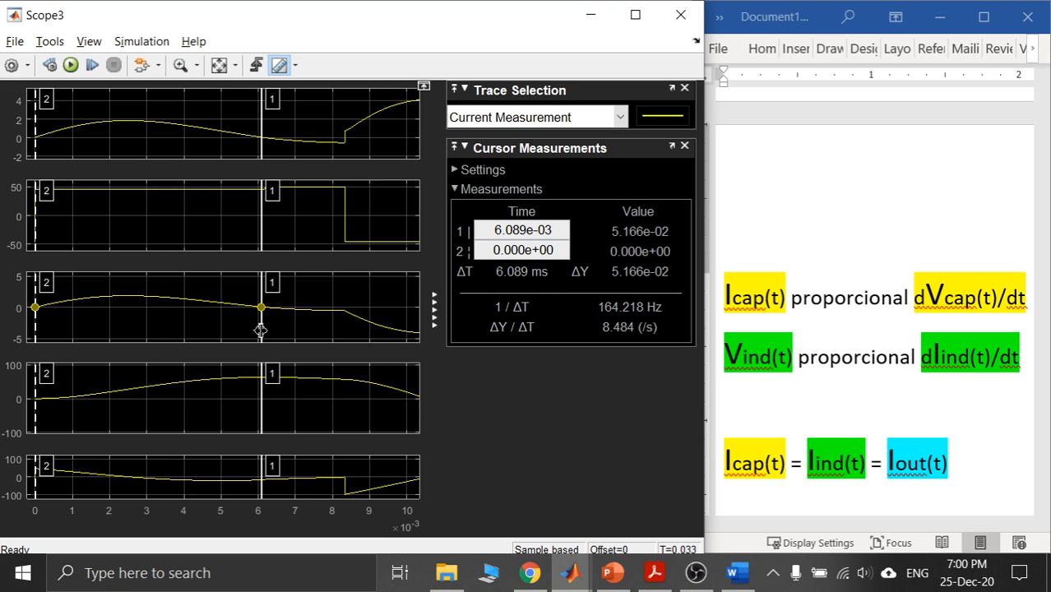
drag(259, 330, 264, 329)
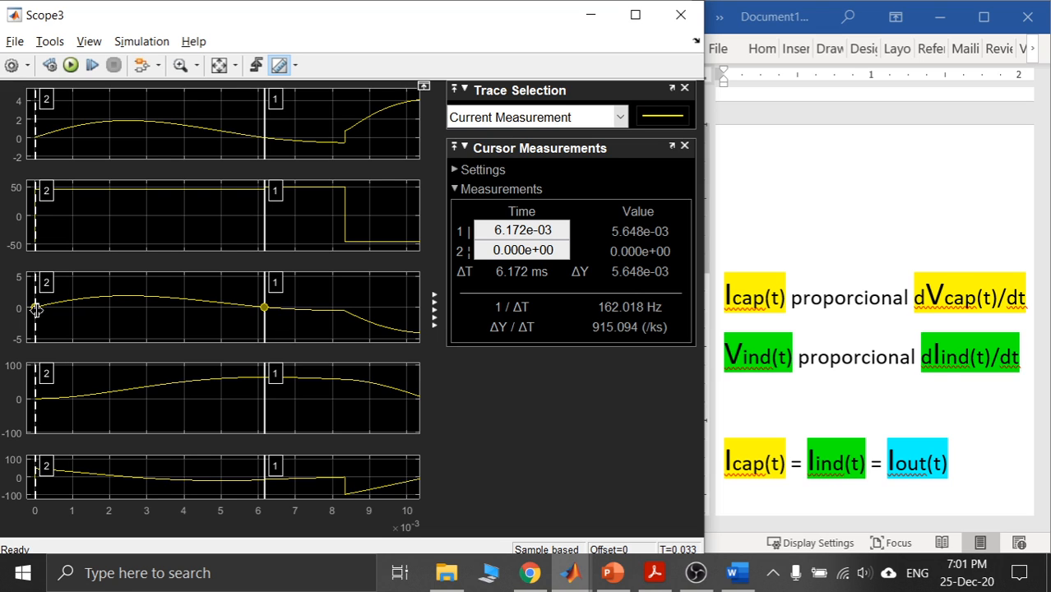
drag(36, 309, 128, 299)
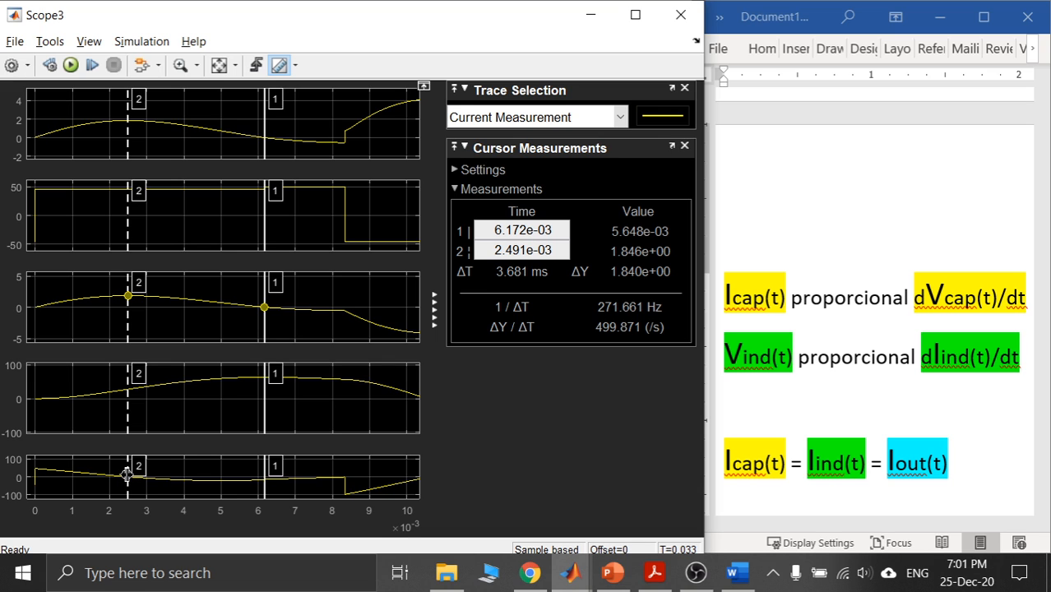
click(697, 582)
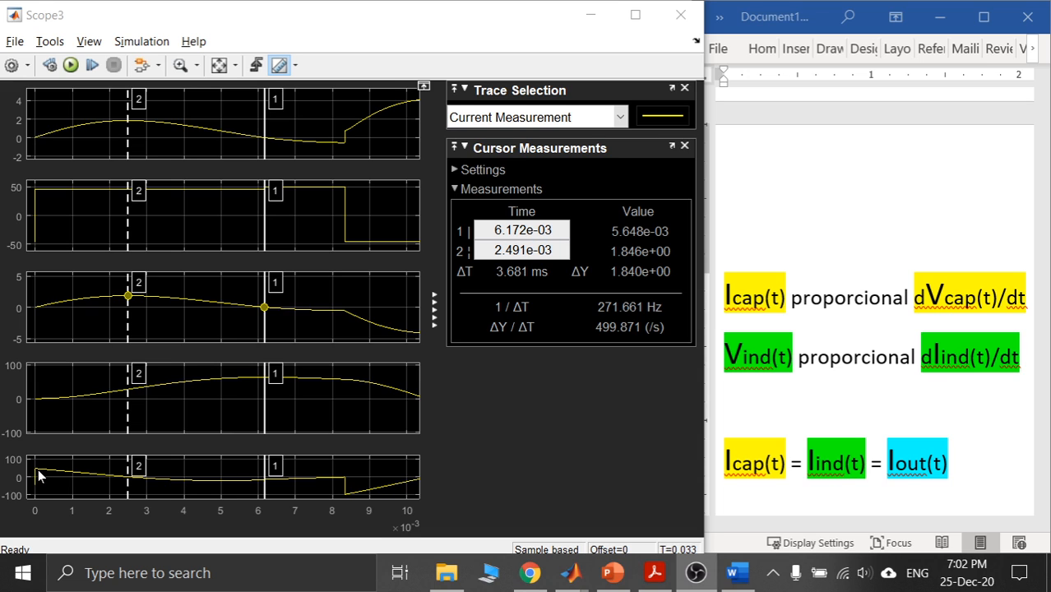
Move cursor 2 to the start of the waveforms, about 9.51e-06 s, and measure the Voltage Measurement1 trace.
drag(129, 488, 34, 491)
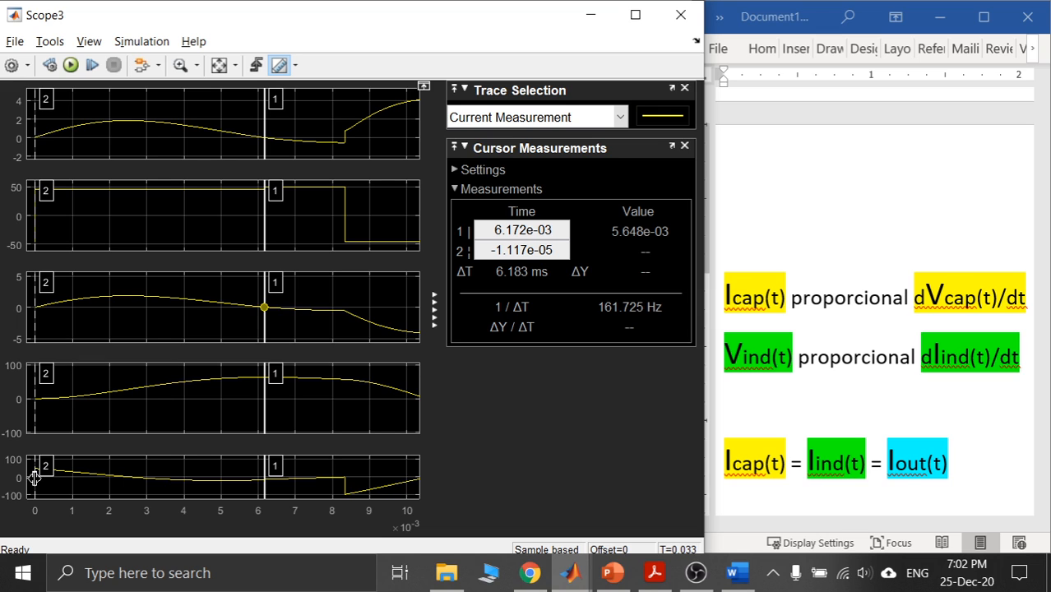
drag(34, 477, 35, 477)
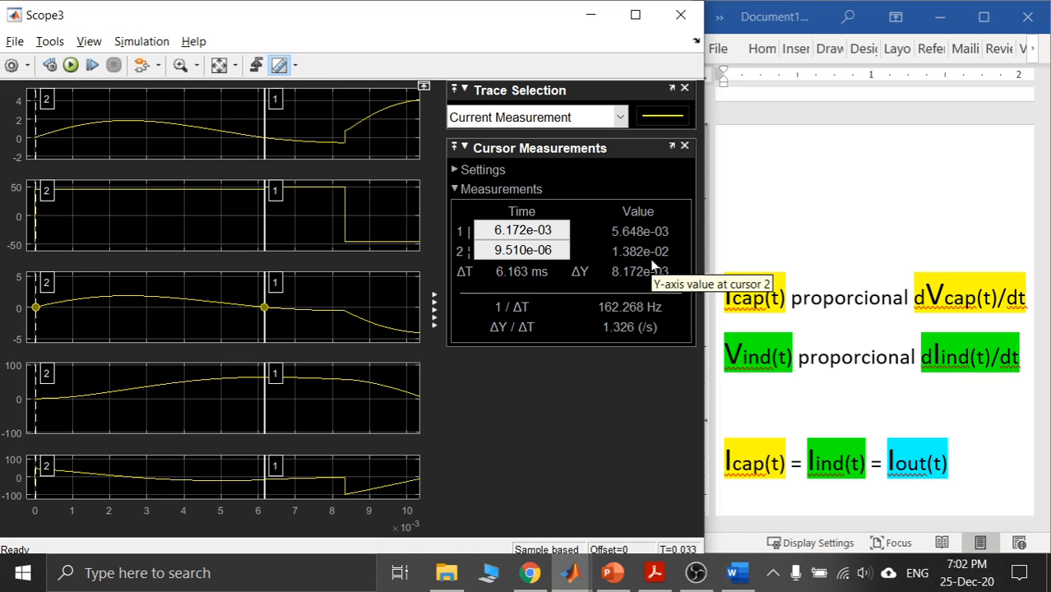
click(622, 115)
click(569, 177)
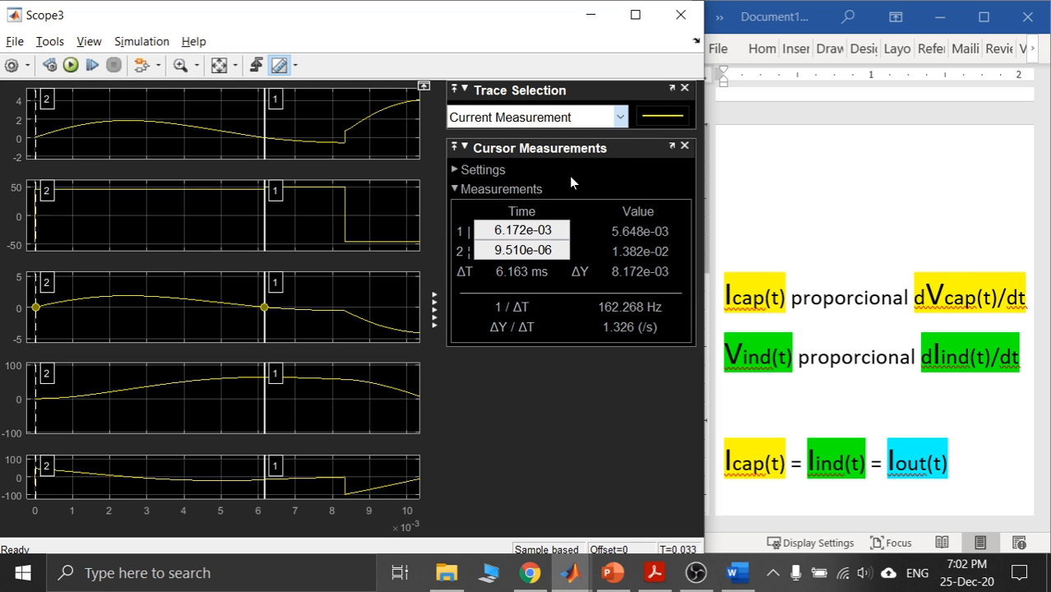
click(624, 115)
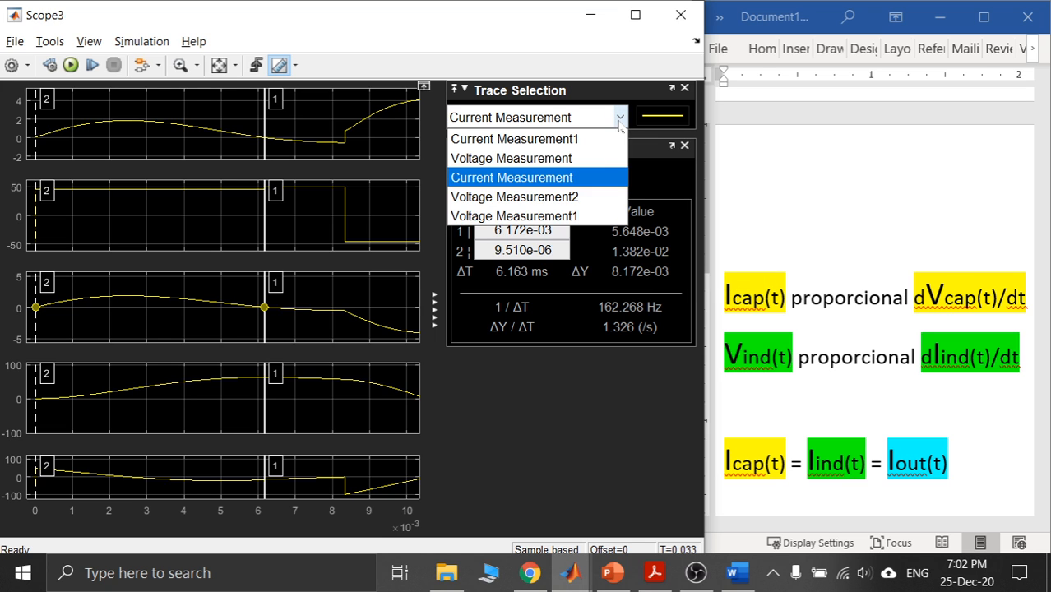
click(573, 216)
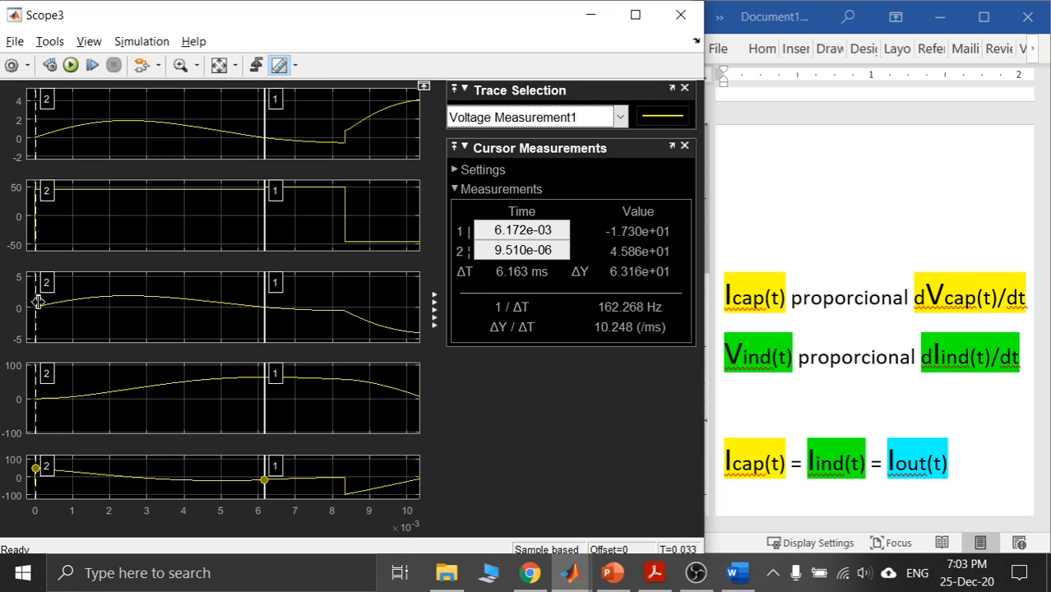
Measure the Voltage Measurement1 trace by stepping cursor 2 through about 2.388, 3.959, 5.200, 4.642 and 6.400 ms.
drag(40, 303, 125, 296)
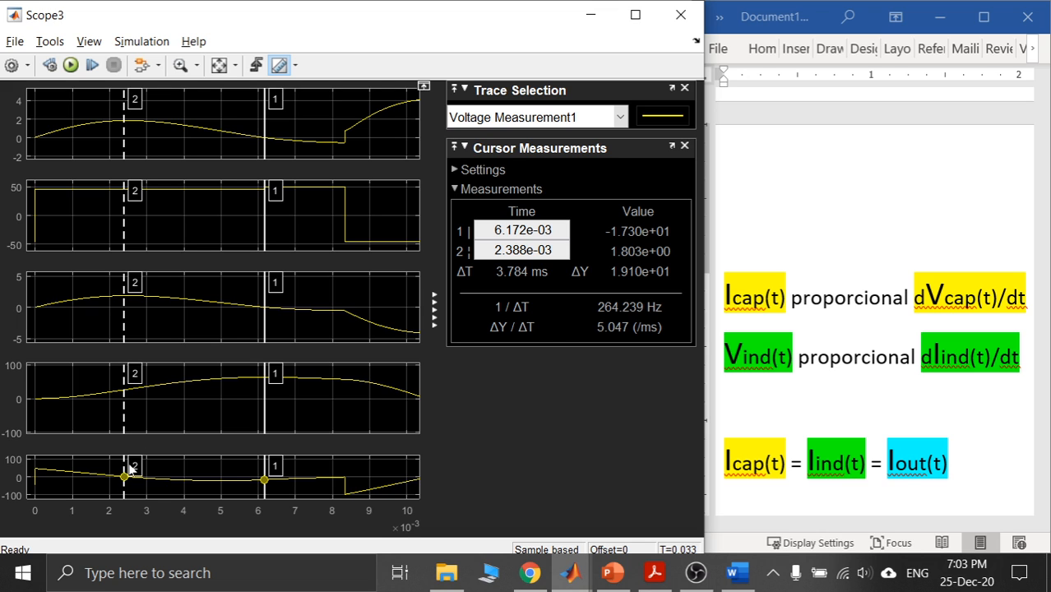
drag(125, 309, 185, 306)
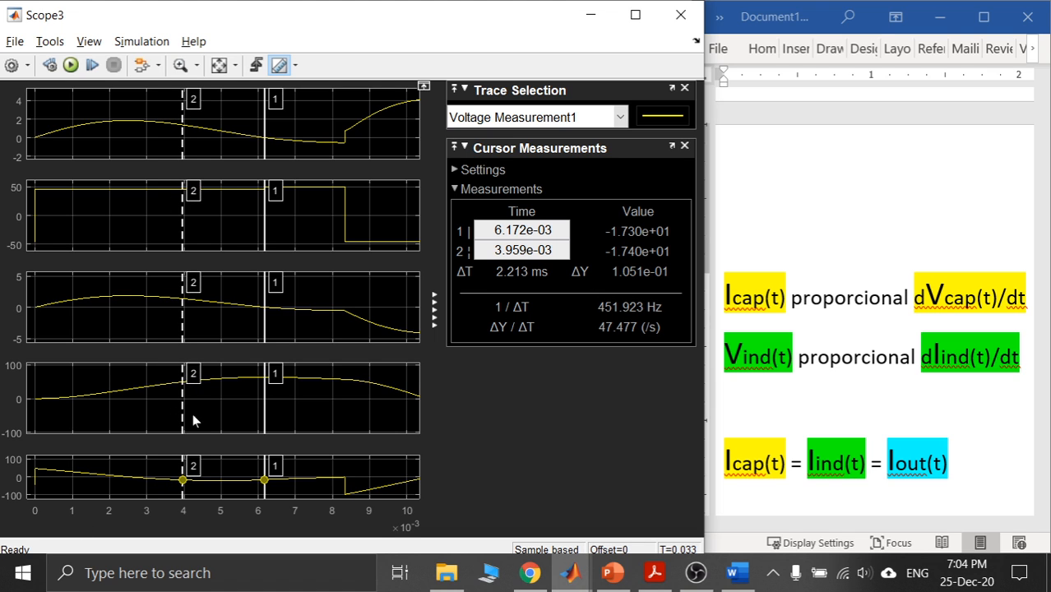
drag(184, 328, 228, 319)
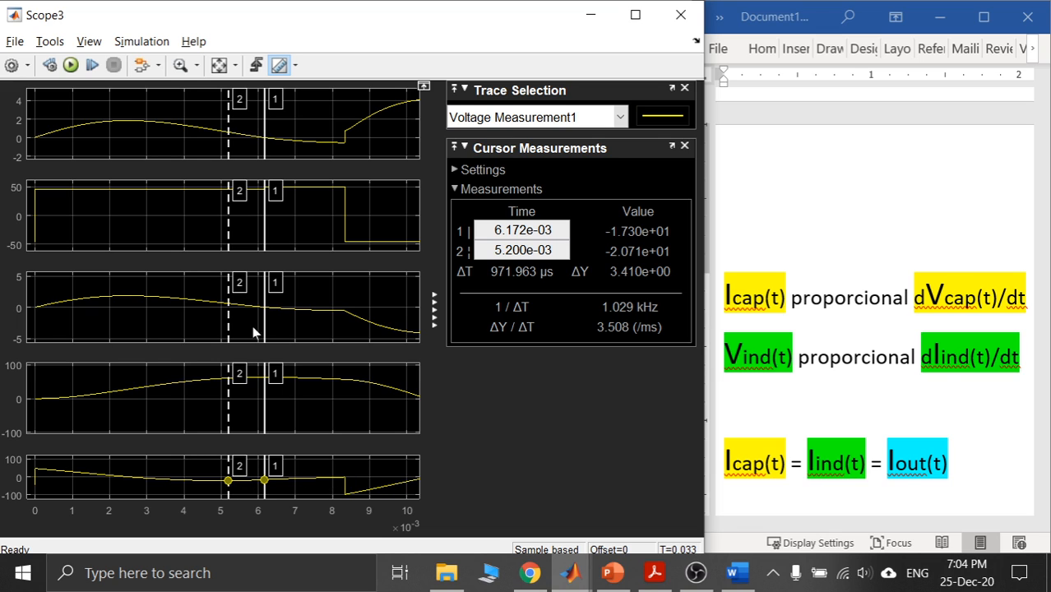
mouse_move(228, 312)
mouse_down()
mouse_move(238, 313)
mouse_move(208, 314)
mouse_up()
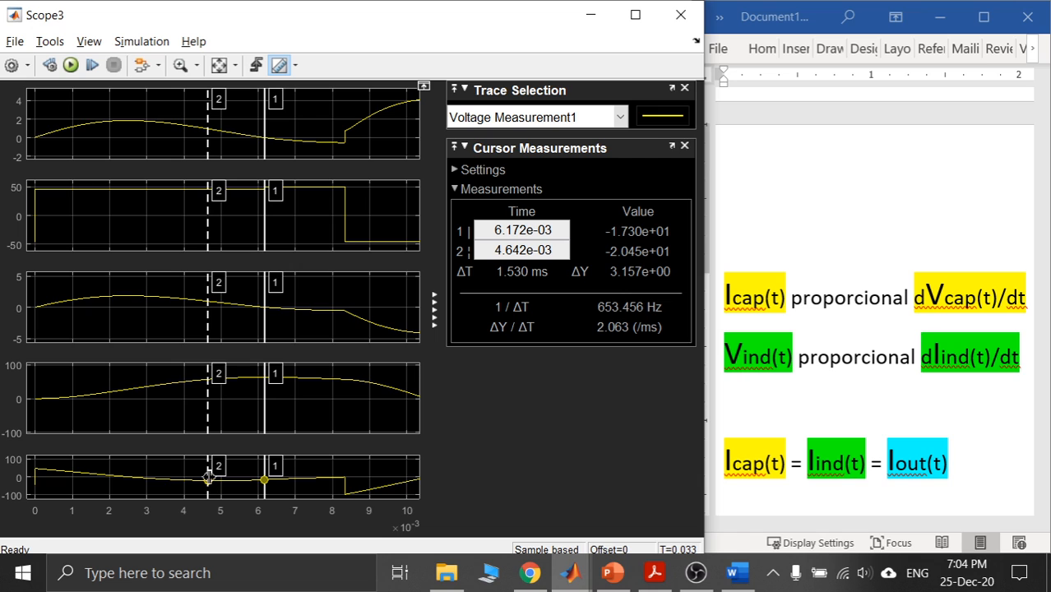
drag(208, 308, 273, 313)
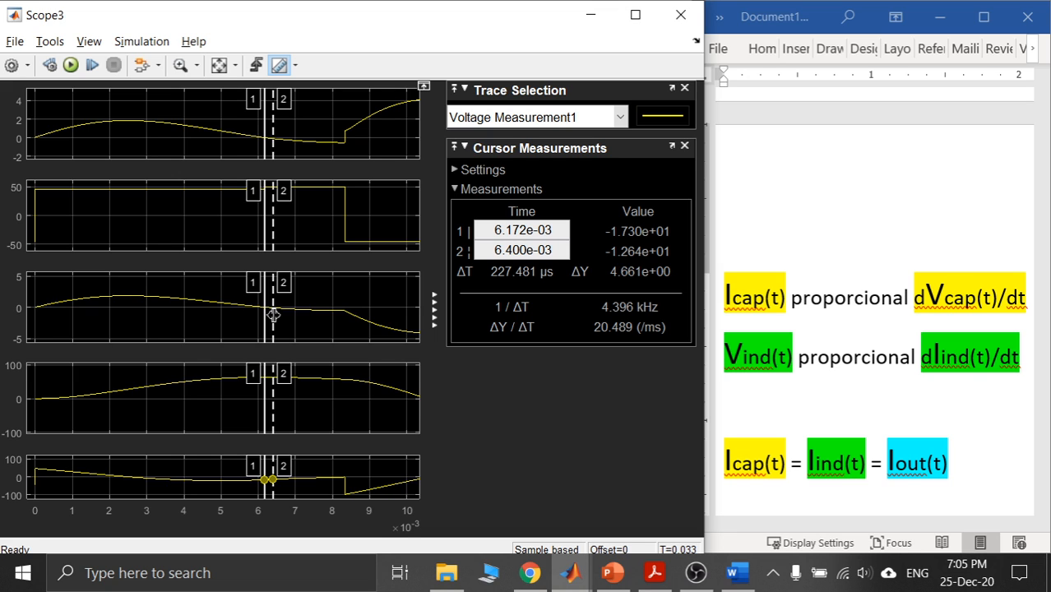
Place cursor 2 at about 7.248 ms and cursor 1 near the current's zero crossing at about 6.193 ms.
drag(274, 314, 304, 309)
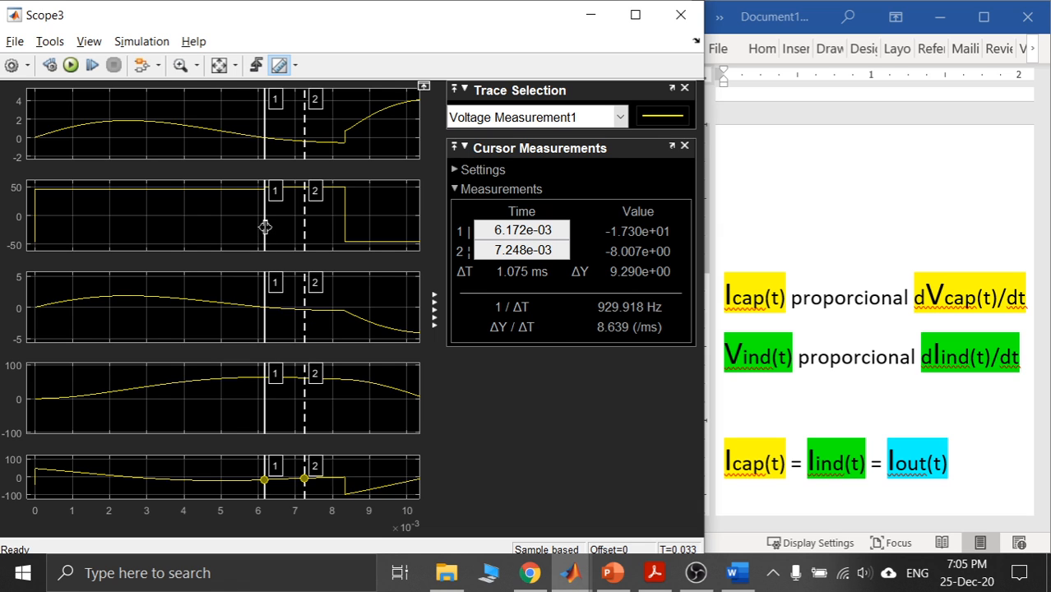
drag(264, 229, 269, 220)
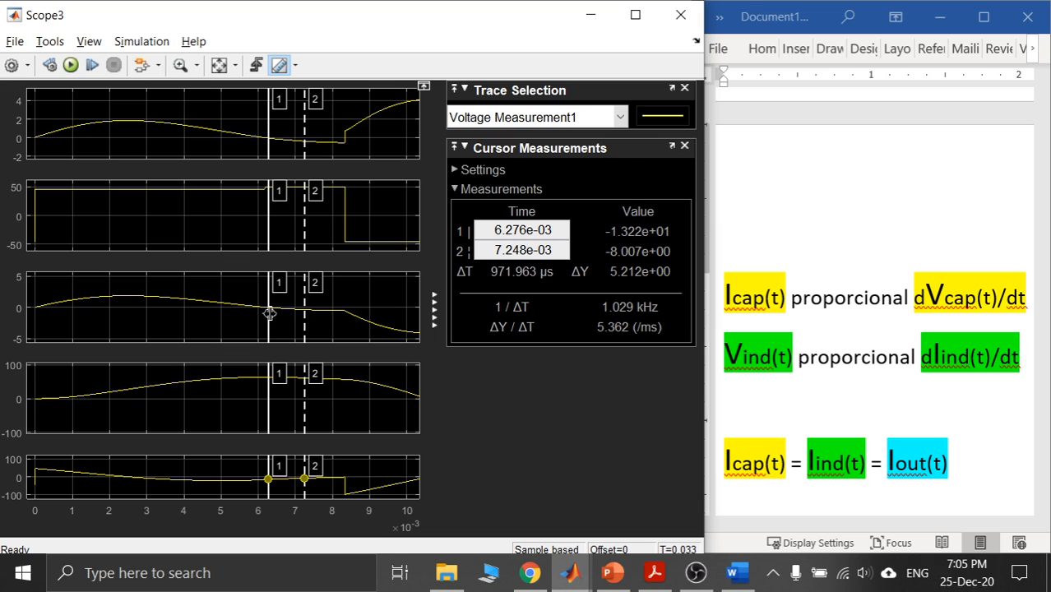
drag(269, 311, 266, 313)
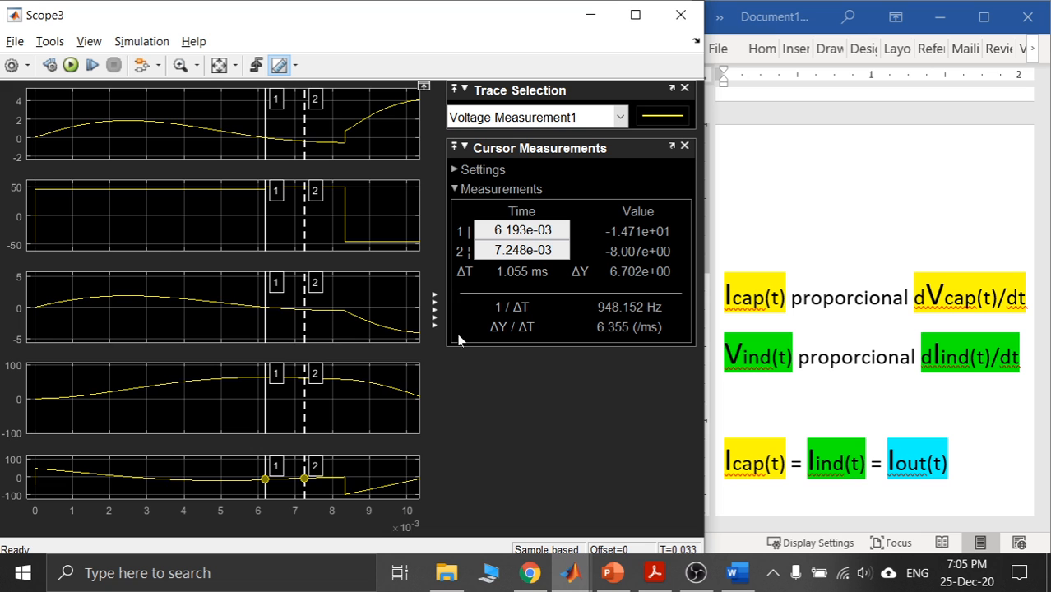
Switch to the inverter model and examine the R-L-C load branch, the Iout measurement and diode DB-.
click(576, 581)
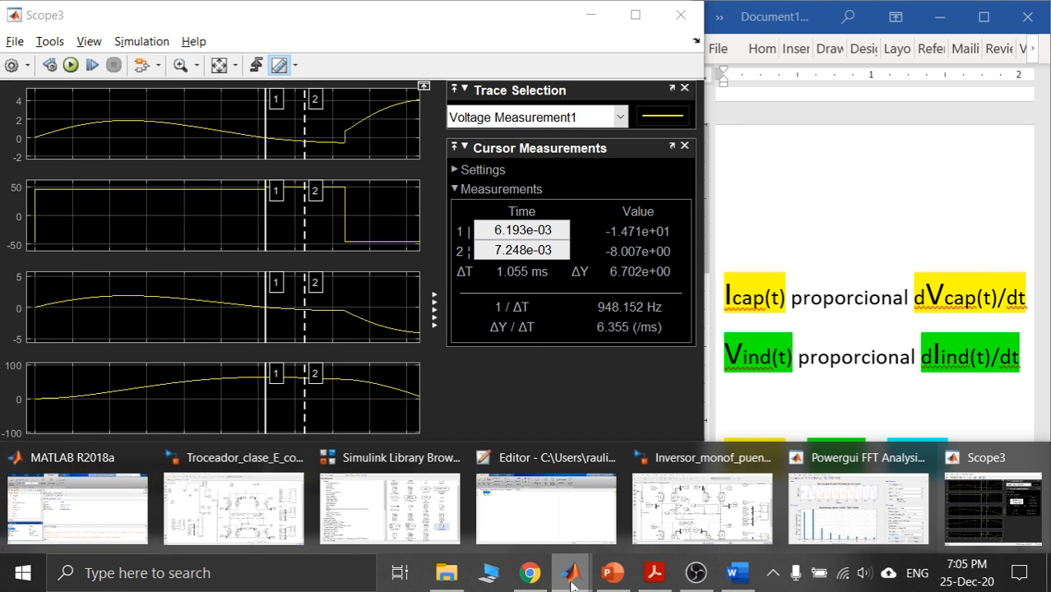
click(675, 506)
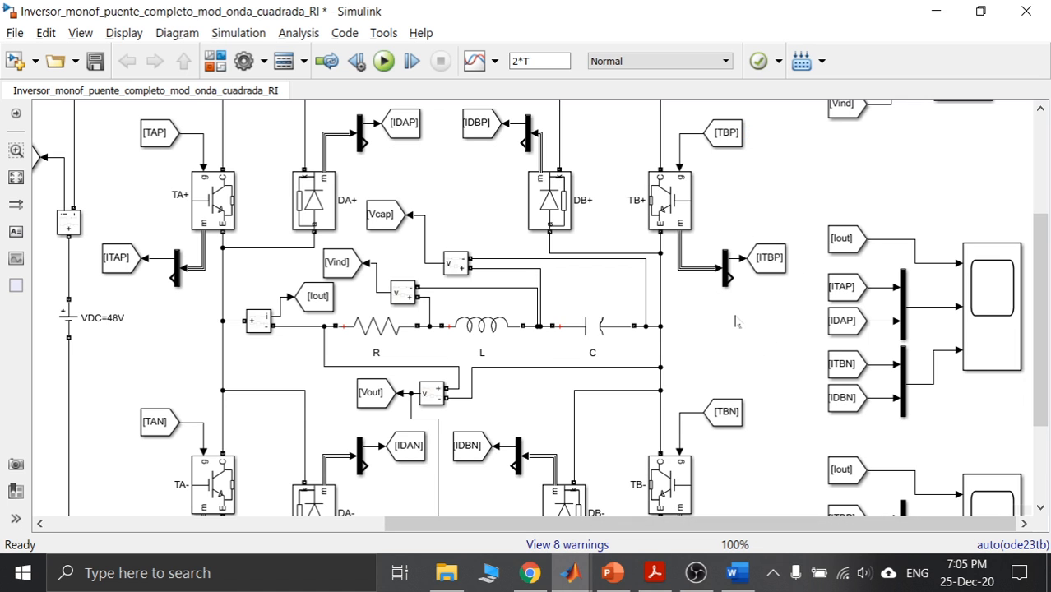
scroll(736, 321, down, 1)
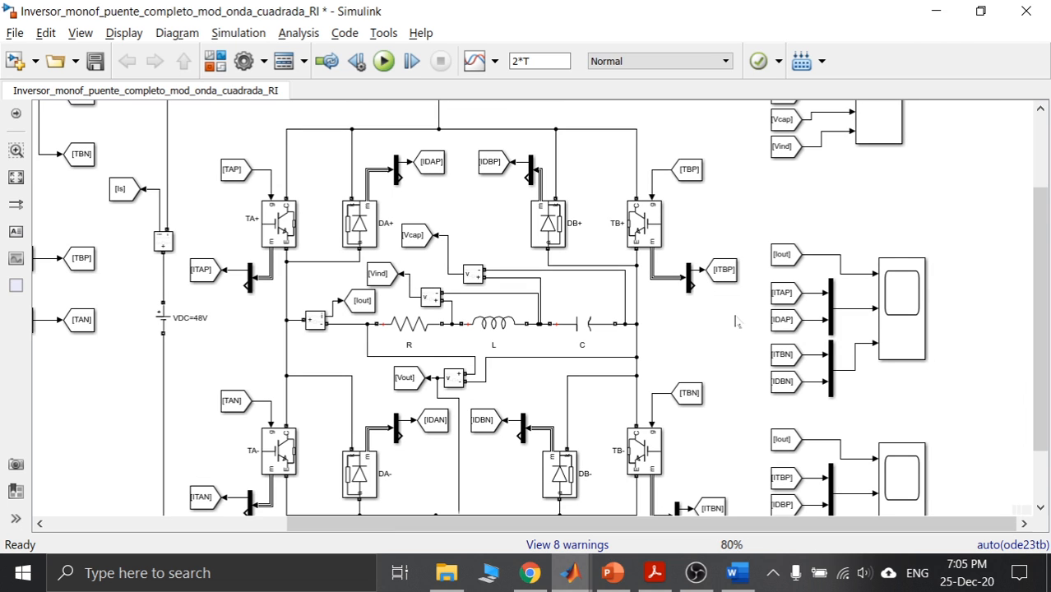
right_click(736, 321)
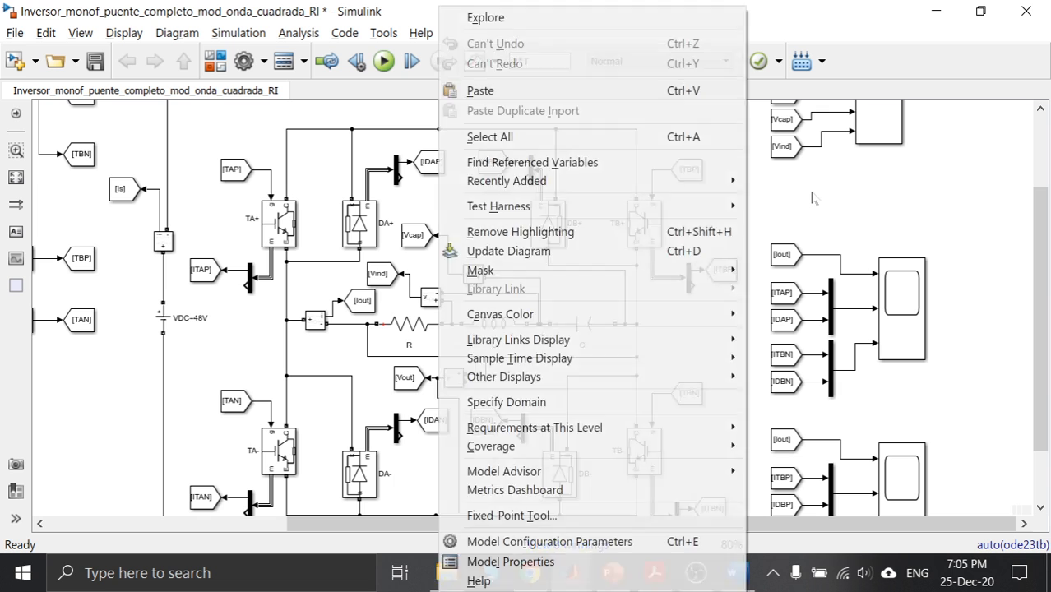
click(812, 198)
scroll(813, 198, down, 1)
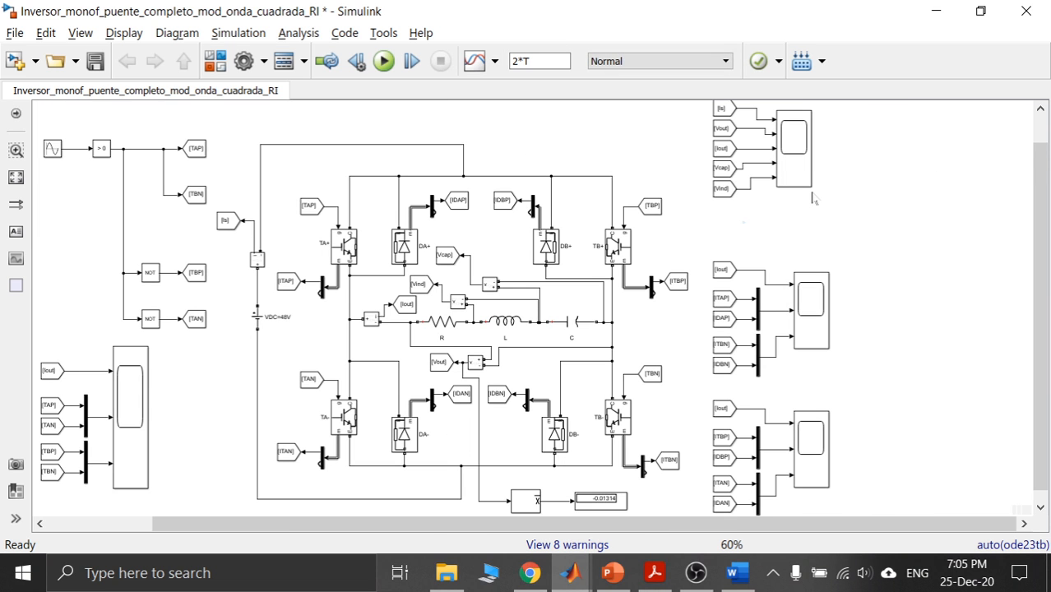
scroll(535, 296, down, 1)
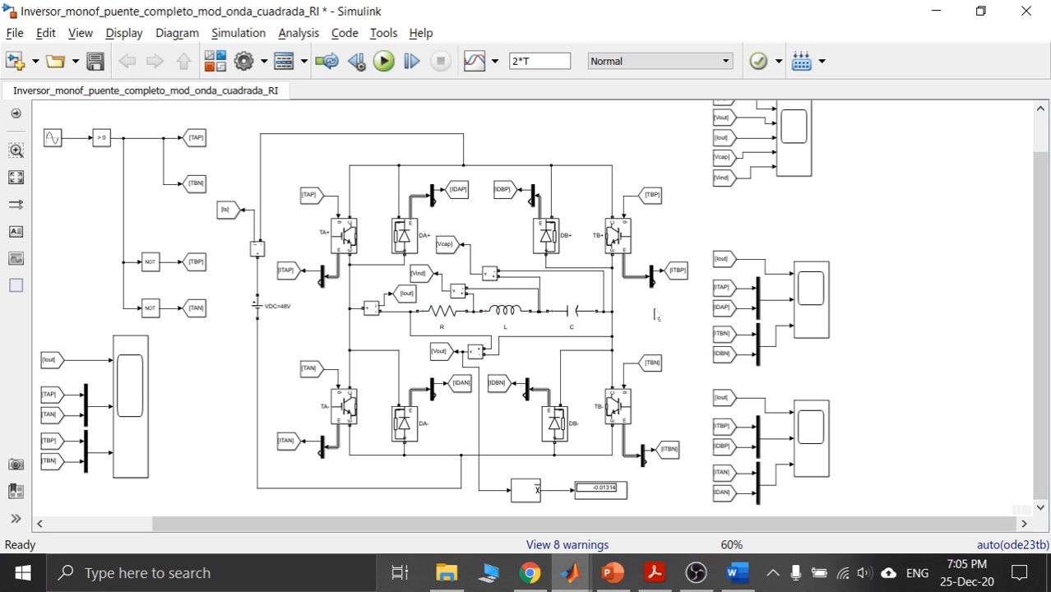
click(562, 321)
click(370, 310)
click(343, 301)
click(559, 438)
click(556, 414)
Check Scope3 briefly, then examine transistors TA+ and TB- and inductor L in the inverter model.
click(569, 573)
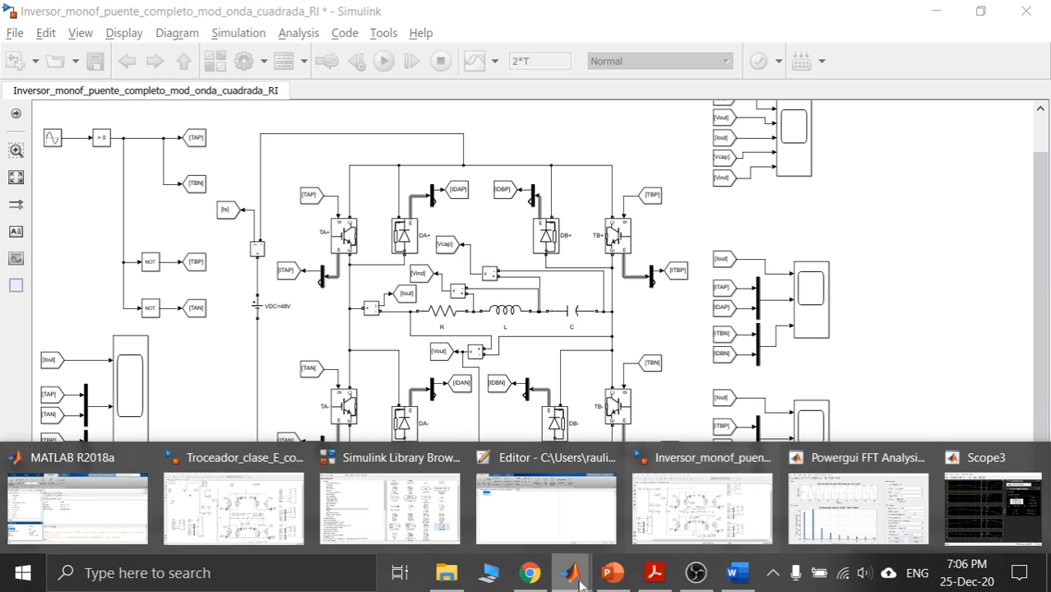
click(992, 506)
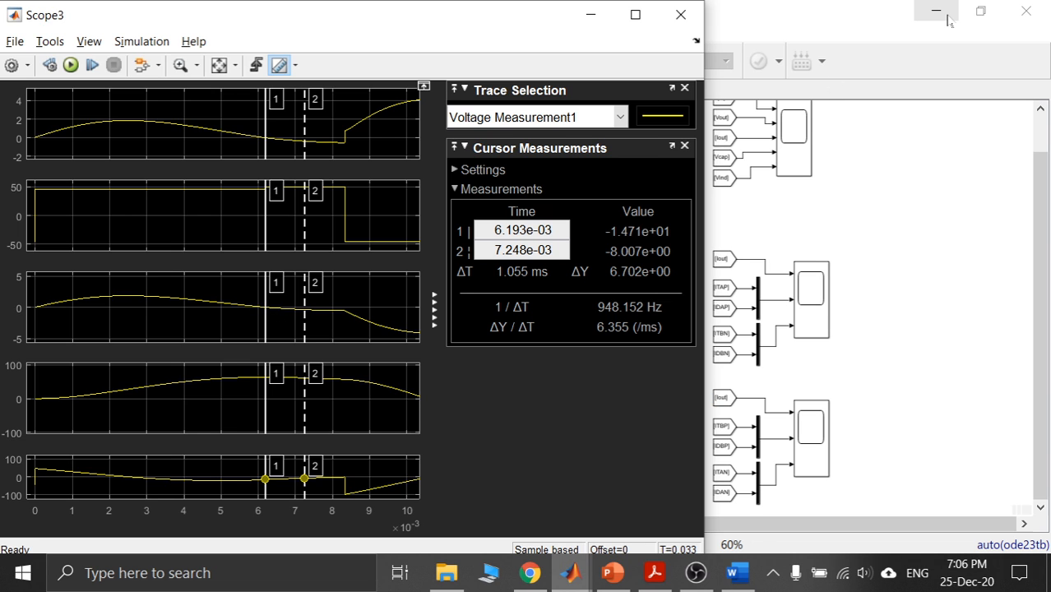
click(922, 92)
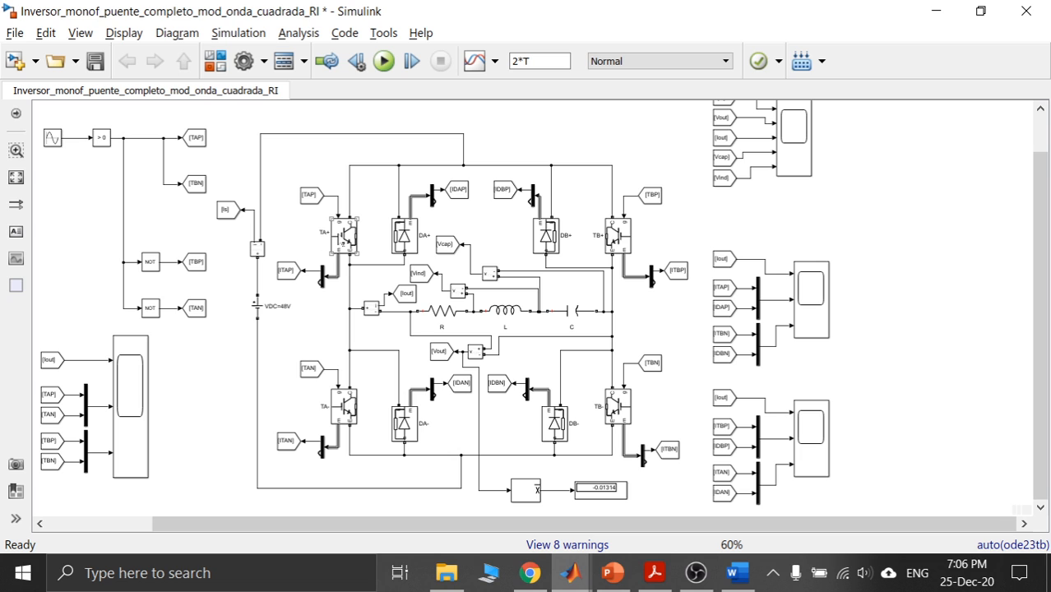
click(343, 240)
click(617, 405)
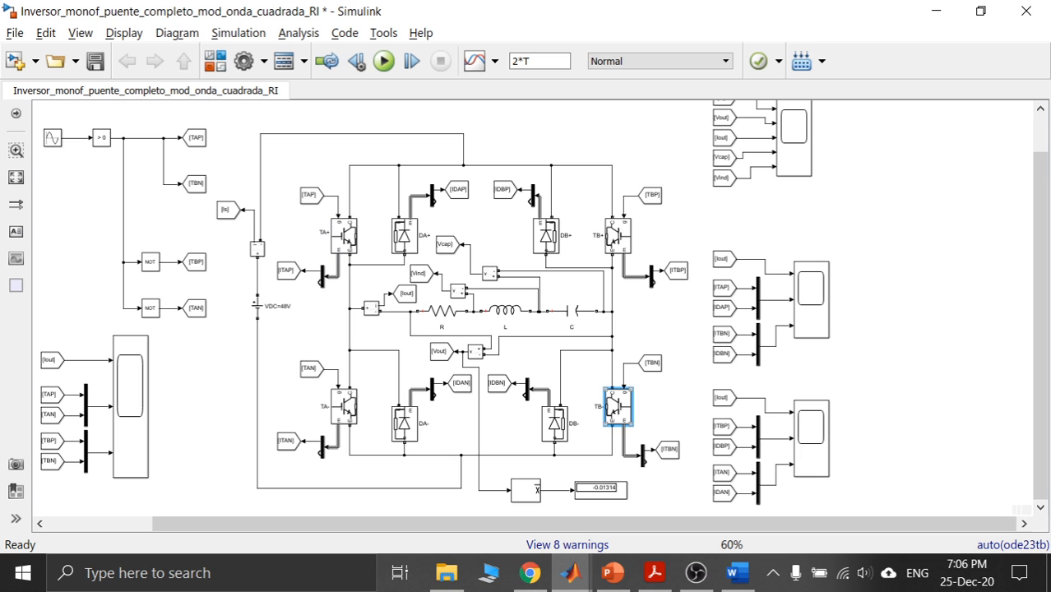
click(955, 331)
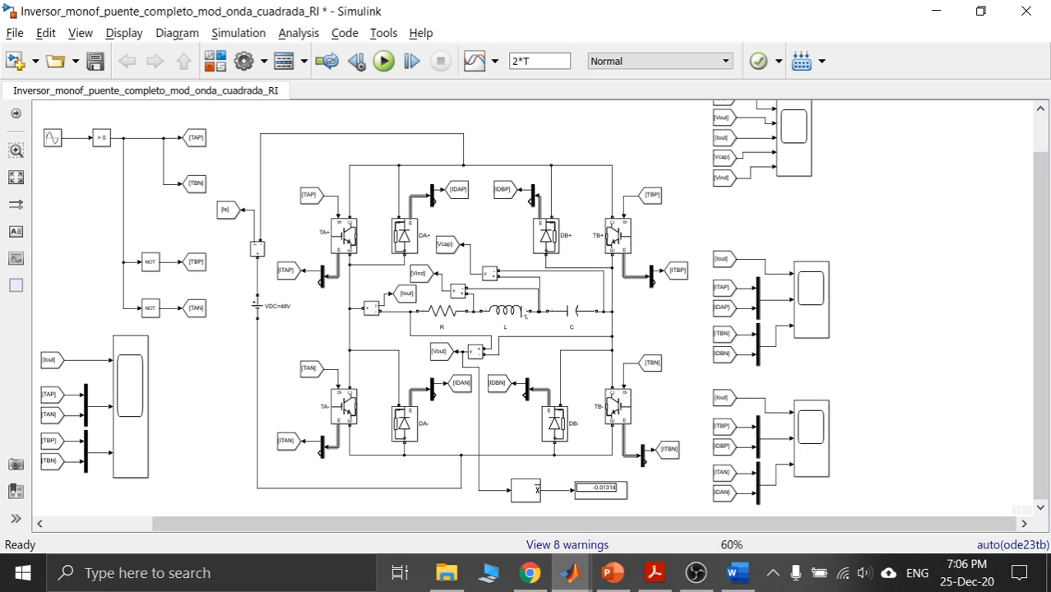
click(512, 311)
On Scope3, measure Voltage Measurement1 with cursor 2 just past the switching edge, about 8.364 ms, and cursor 1 at about 6.110 ms.
click(575, 581)
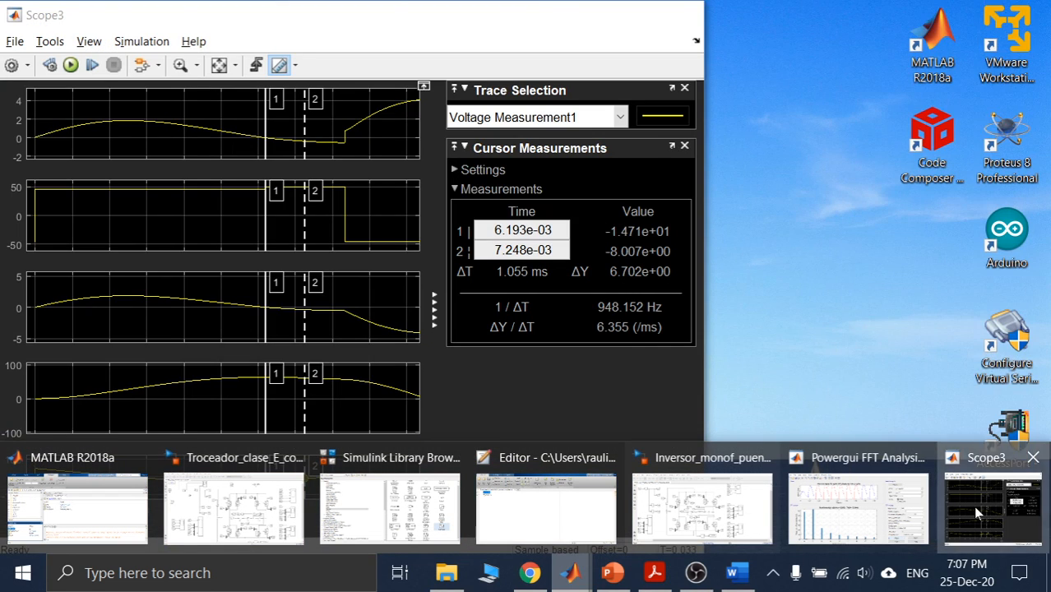
click(973, 505)
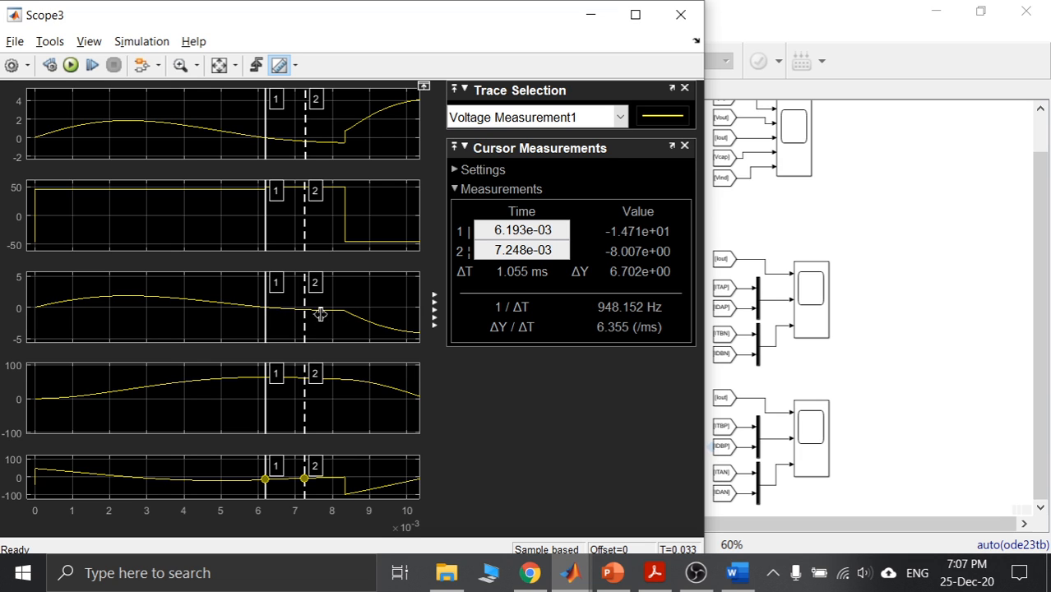
drag(320, 315, 345, 314)
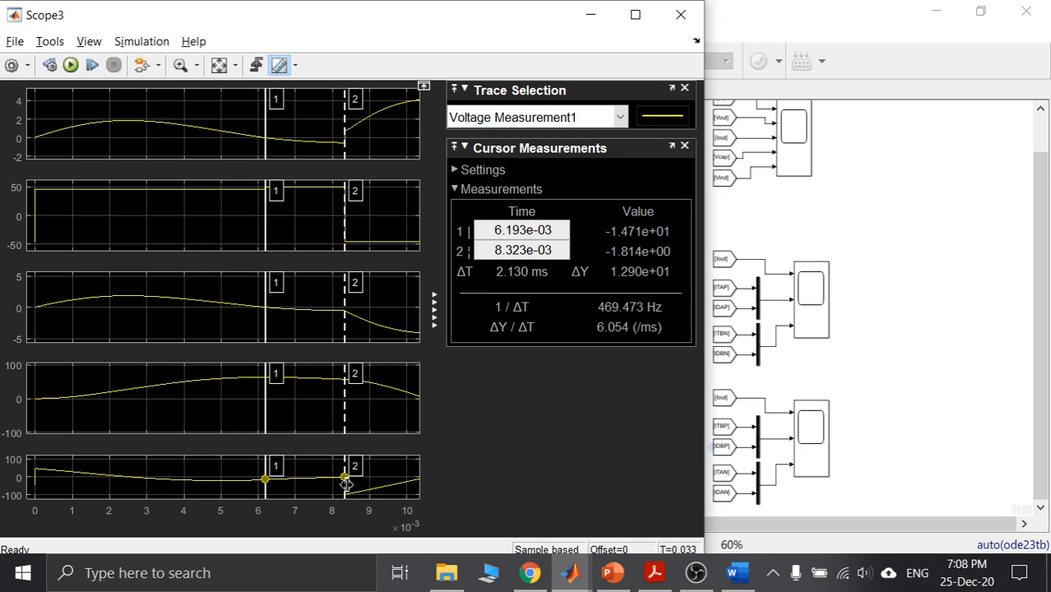
drag(346, 484, 347, 485)
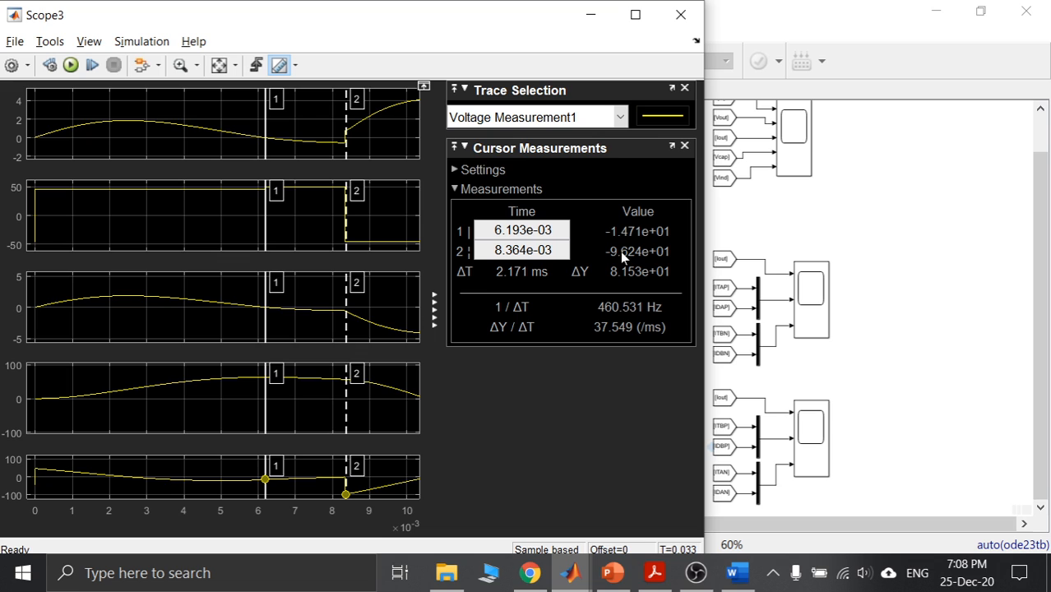
mouse_move(670, 322)
drag(264, 394, 262, 393)
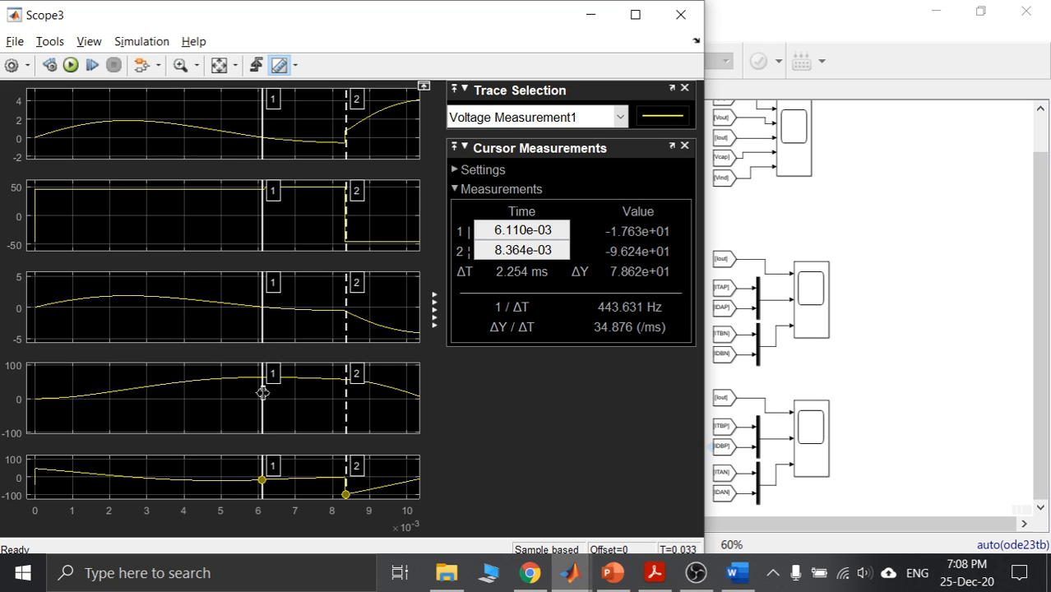
Measure the Voltage Measurement2 trace with cursor 1 at about 6.482 ms.
click(619, 118)
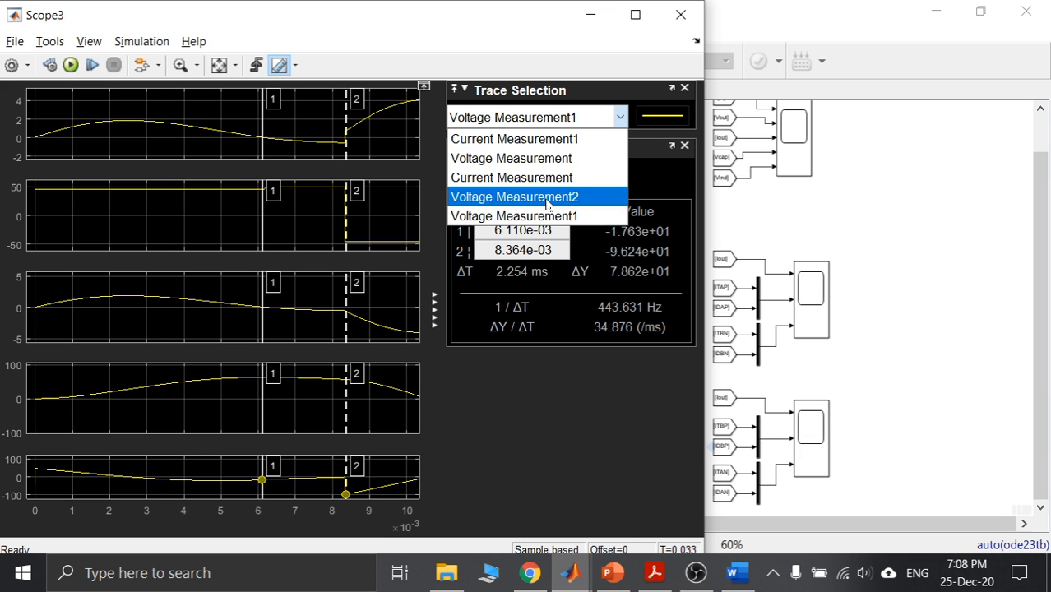
click(546, 201)
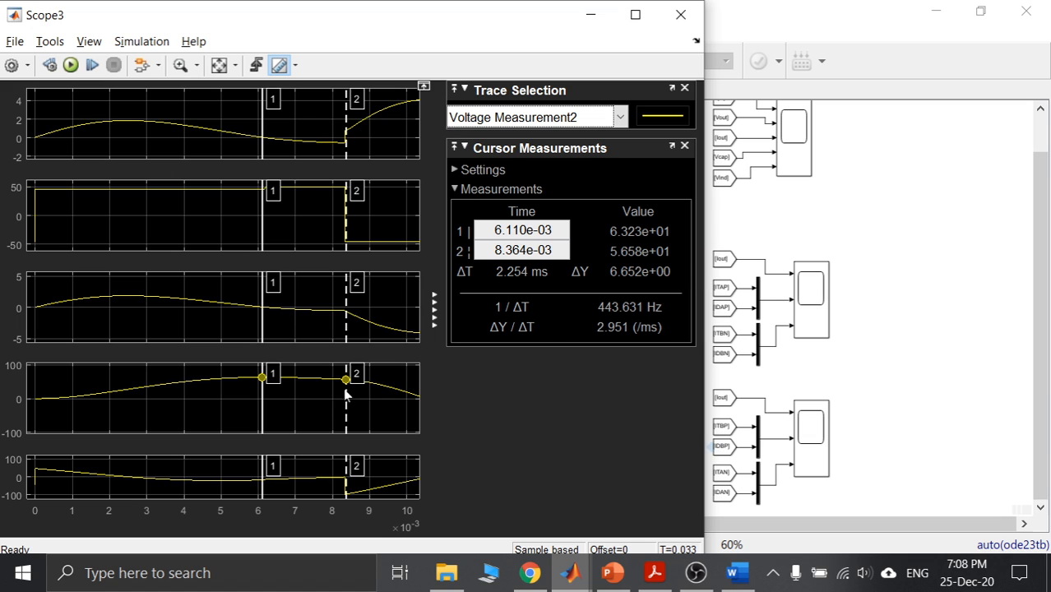
mouse_move(264, 404)
mouse_down()
mouse_move(195, 415)
mouse_move(56, 413)
mouse_move(278, 405)
mouse_up()
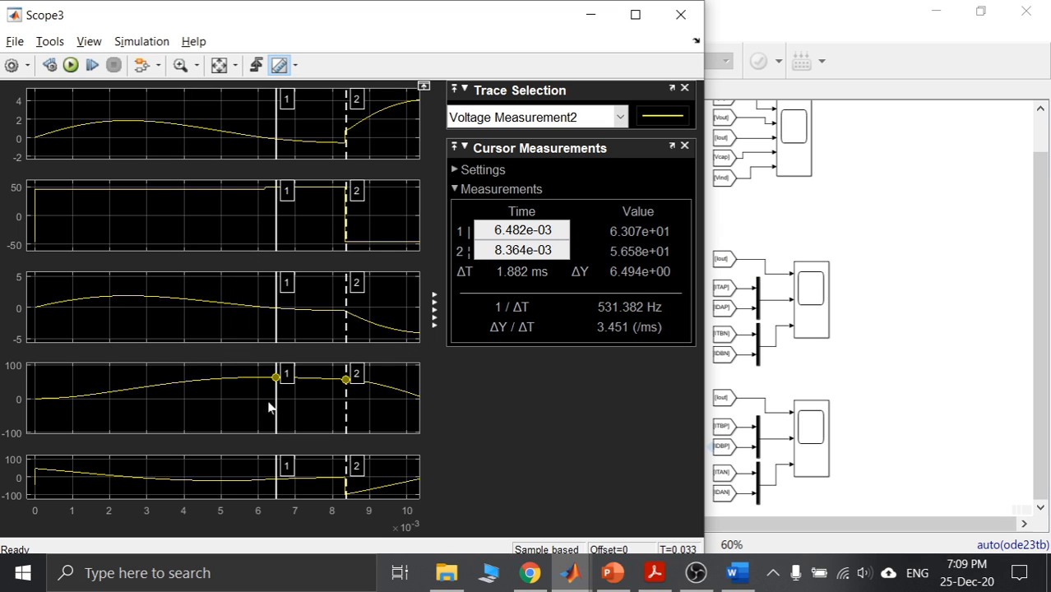
Look over the inverter model, then return to Scope3 and place cursor 1 at about 3.815 ms.
click(879, 296)
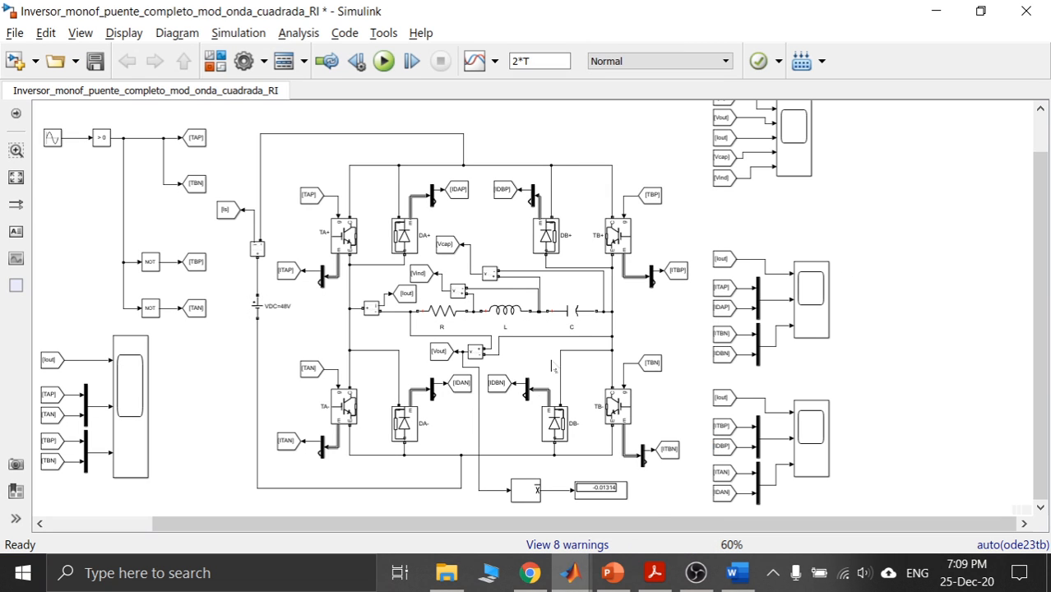
mouse_move(652, 570)
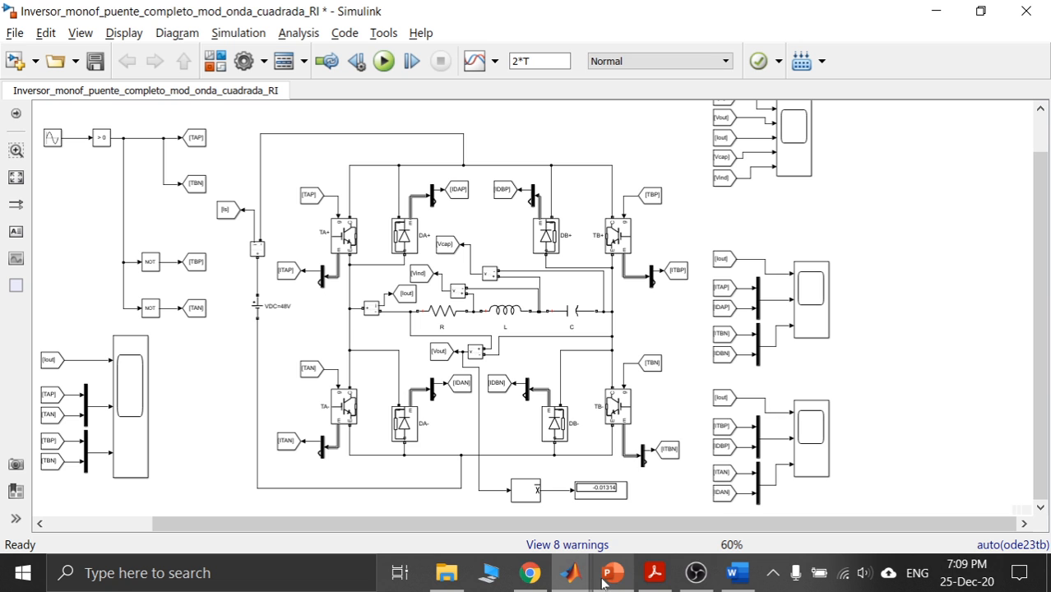
mouse_move(570, 573)
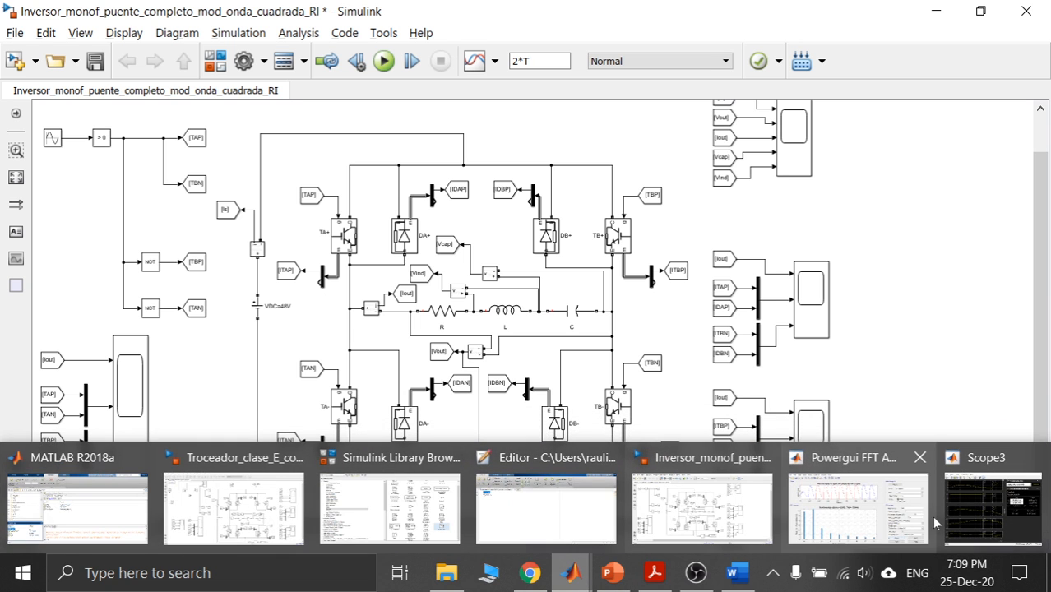
click(982, 505)
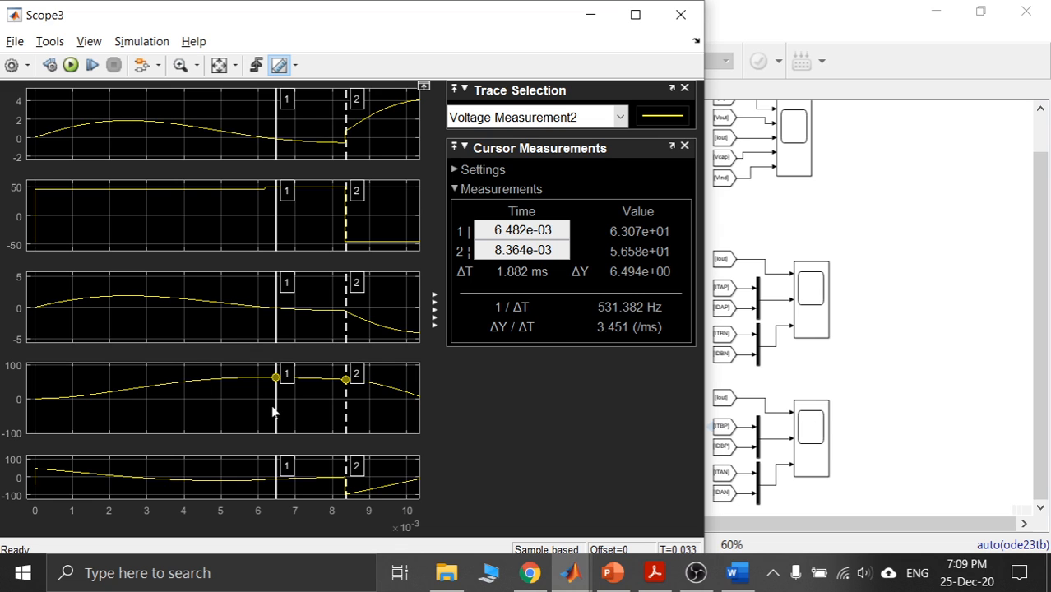
drag(267, 407, 176, 394)
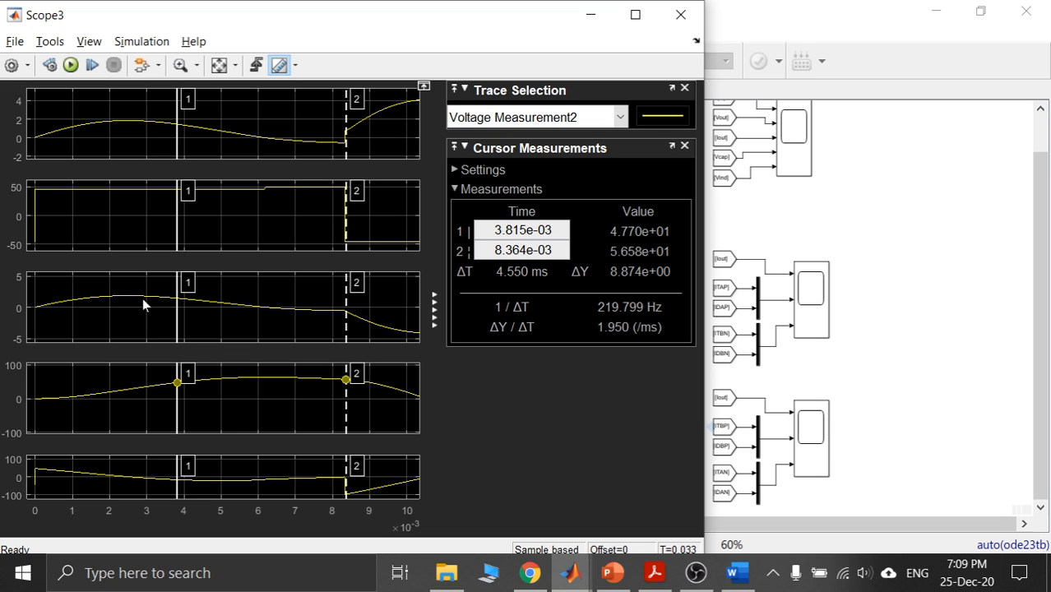
Return to the inverter model and examine the 48 V DC source, capacitor C and resistor R.
click(735, 311)
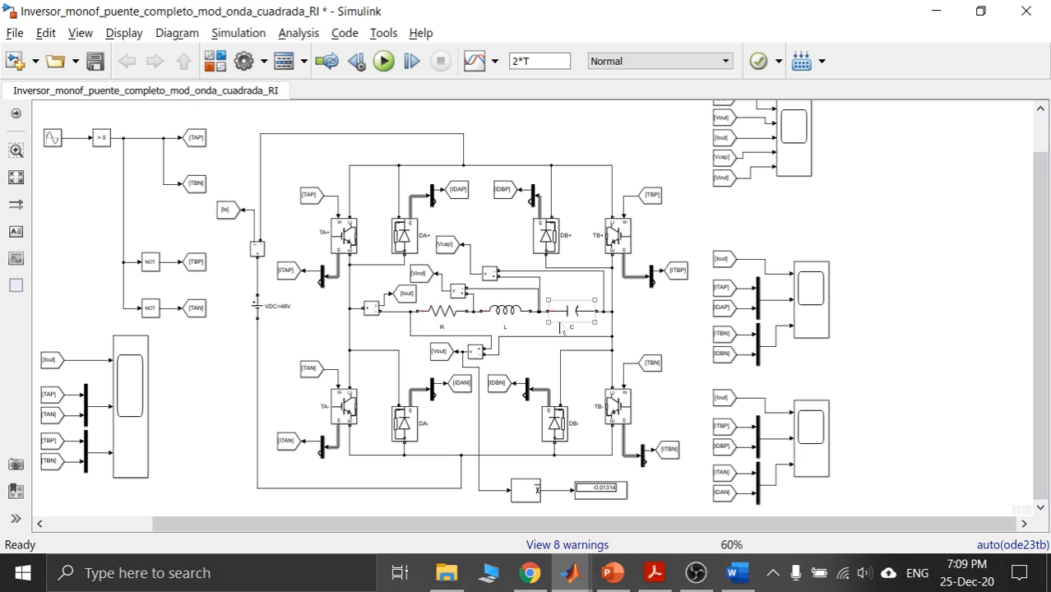
click(260, 308)
click(257, 306)
click(574, 324)
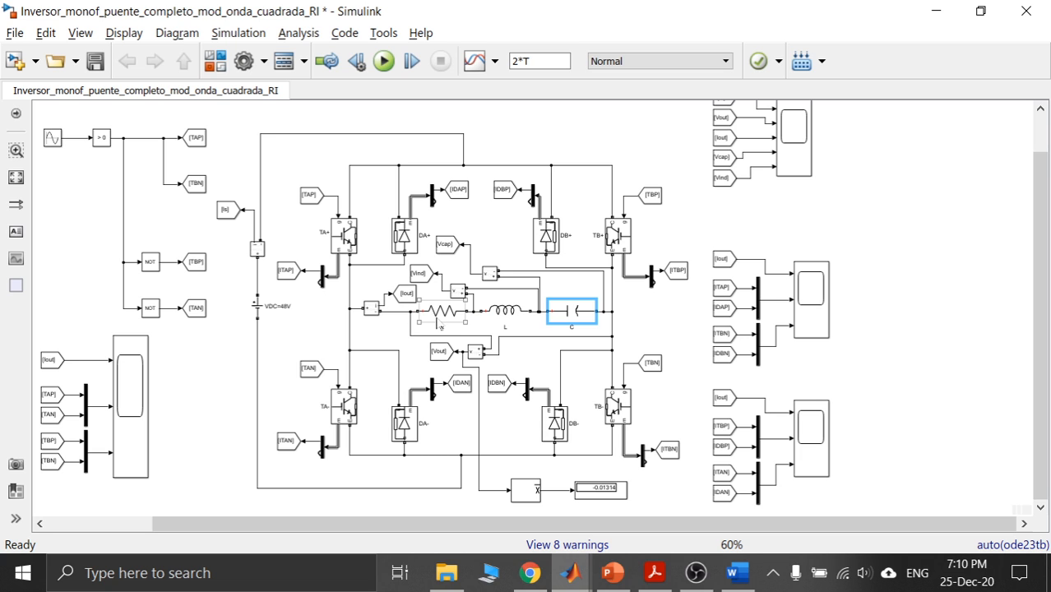
click(440, 323)
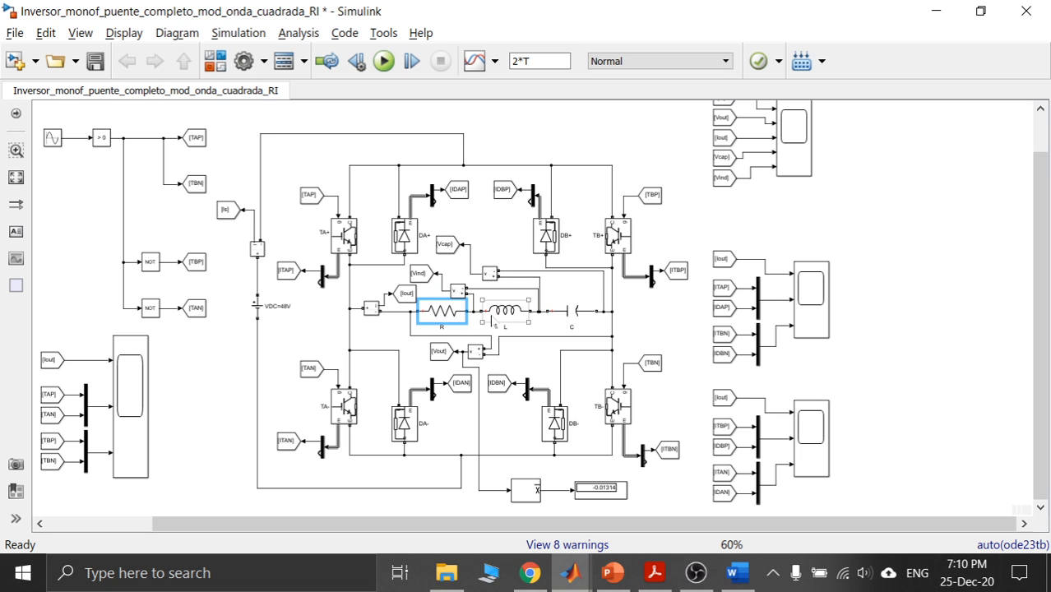
Examine inductor L and capacitor C in the inverter model, then return to Scope3 and place cursor 1 at about 5.490 ms.
click(493, 317)
click(573, 324)
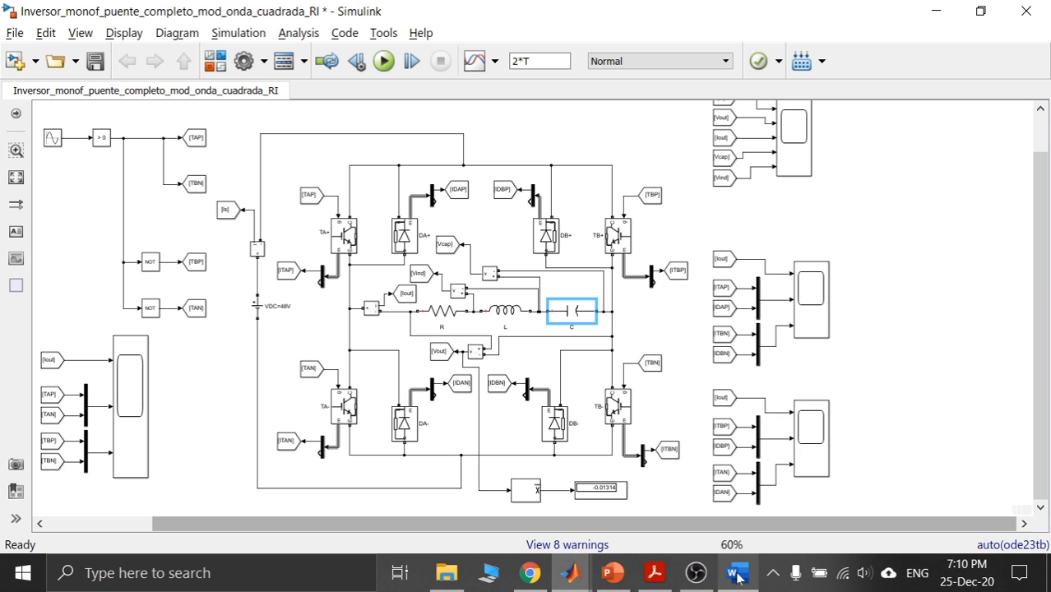
mouse_move(738, 578)
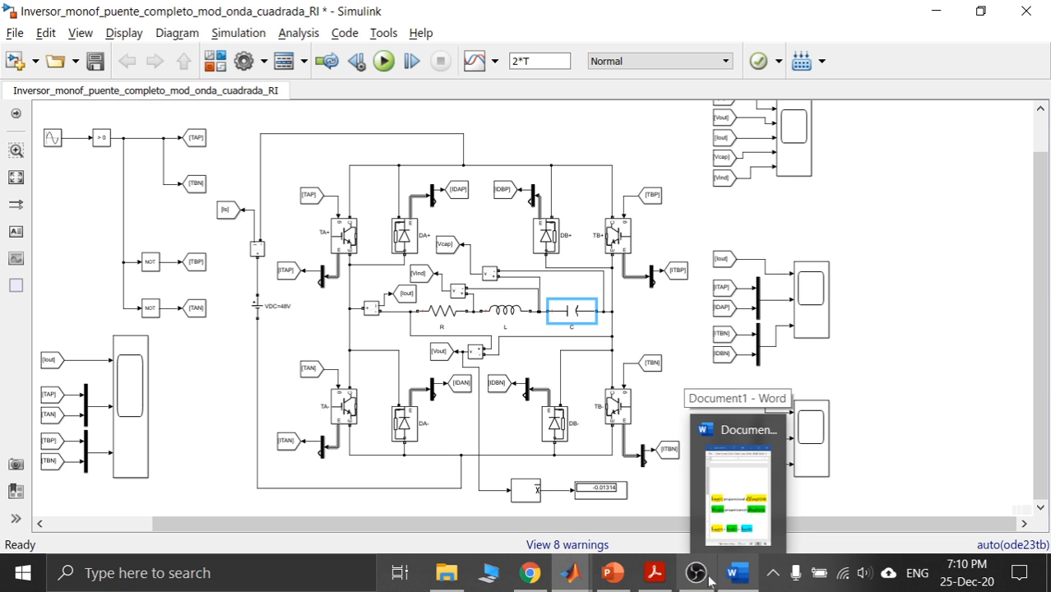
mouse_move(575, 586)
click(992, 509)
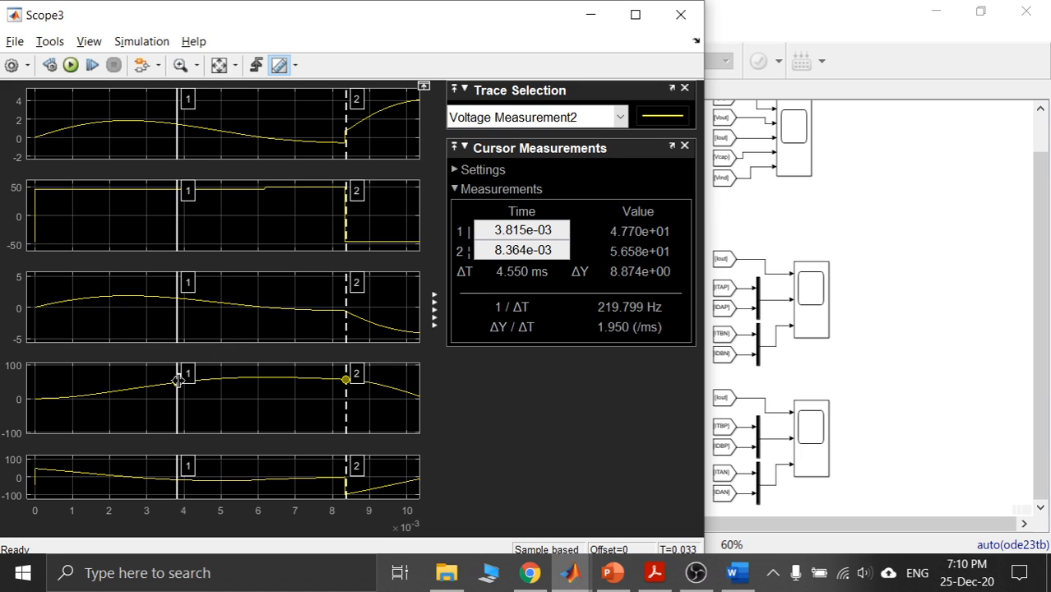
drag(177, 380, 239, 381)
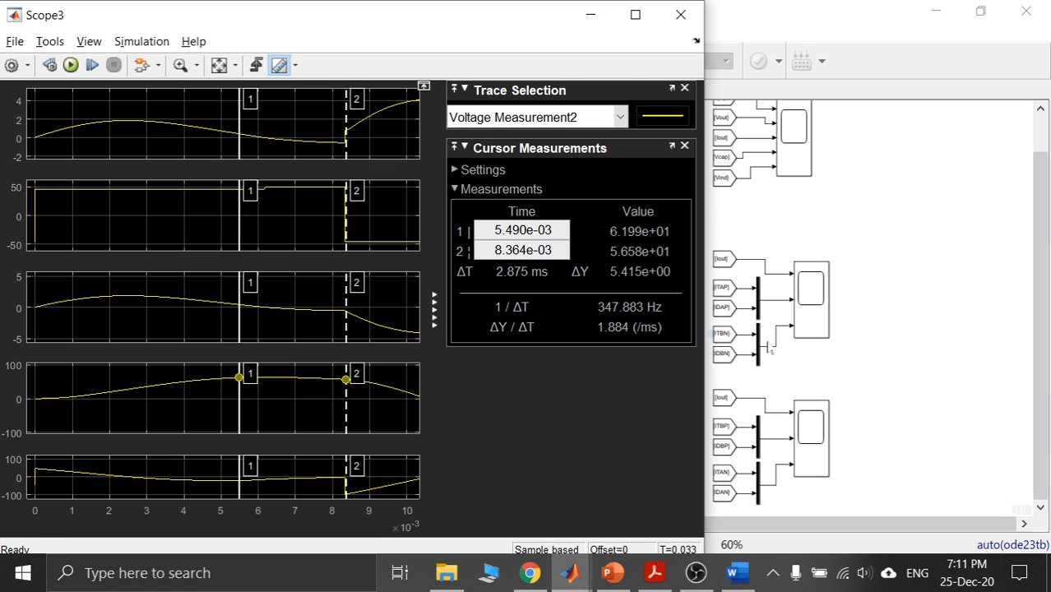
Check resistor R in the inverter model, then return to Scope3 and place cursor 1 at about 3.856 ms.
click(916, 317)
click(448, 319)
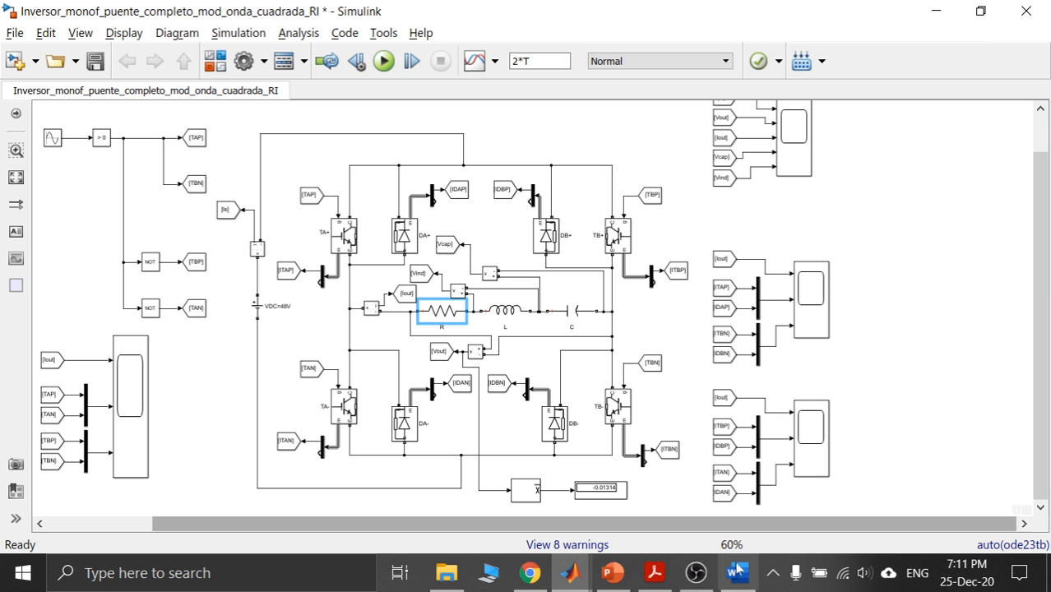
mouse_move(737, 568)
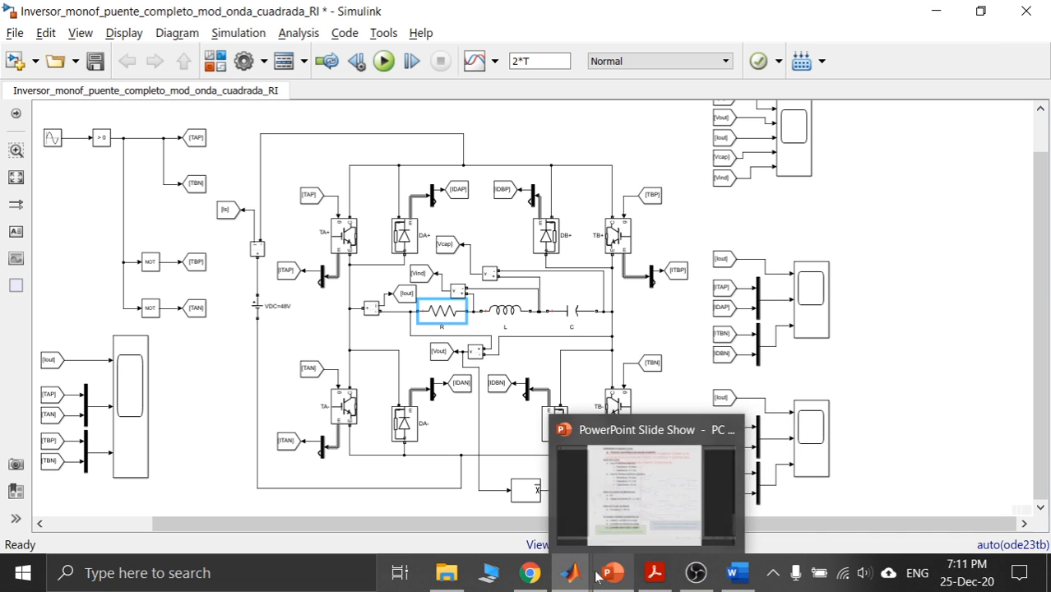
mouse_move(579, 574)
click(976, 510)
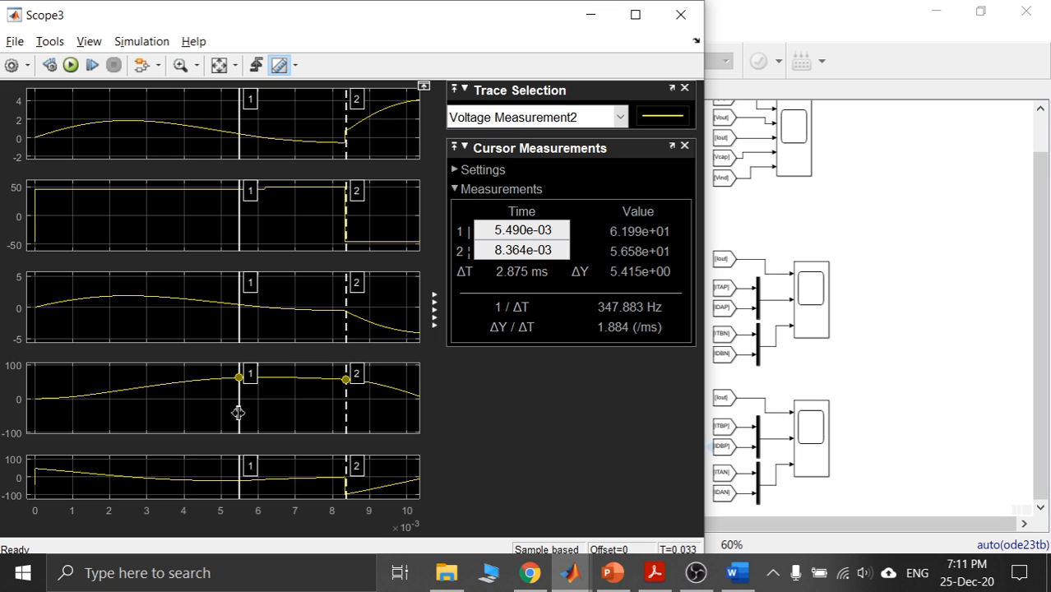
drag(238, 413, 178, 414)
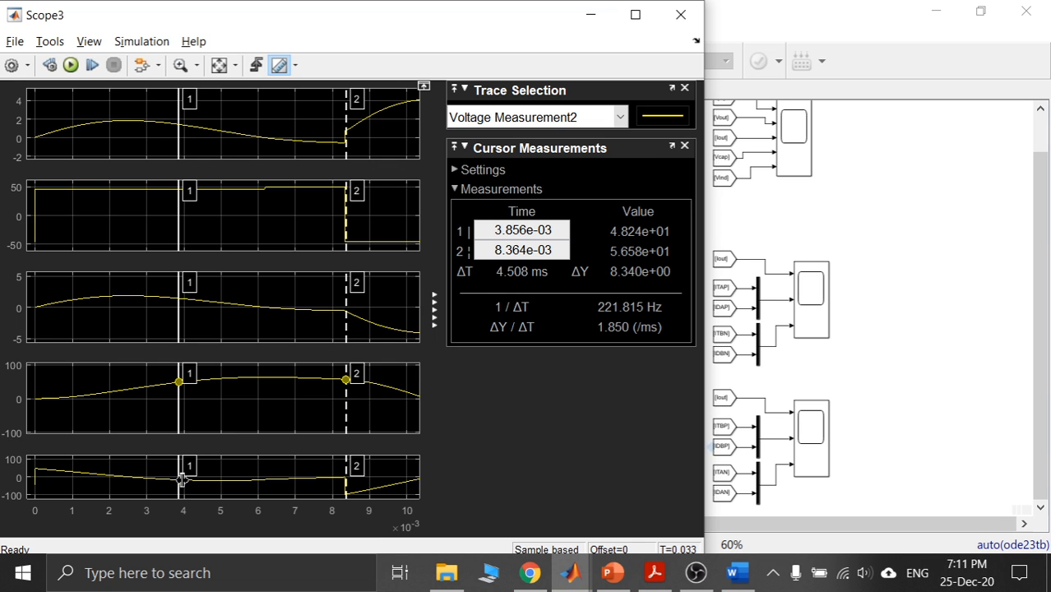
Examine inductor L in the model, then measure Voltage Measurement1 on Scope3 with cursor 1 at about 2.532 ms.
click(911, 319)
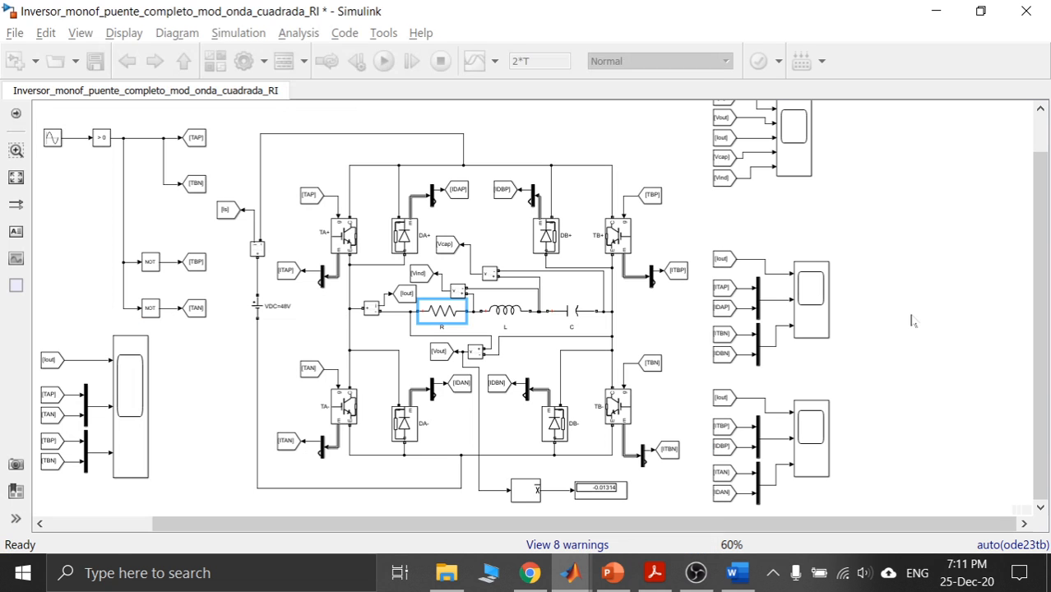
click(504, 310)
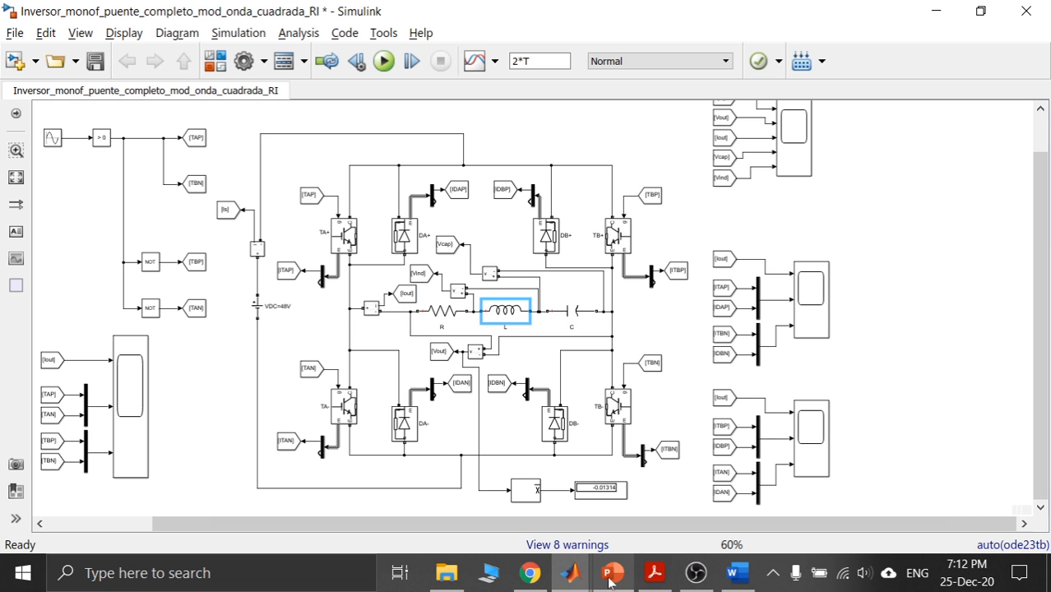
click(584, 578)
click(1005, 486)
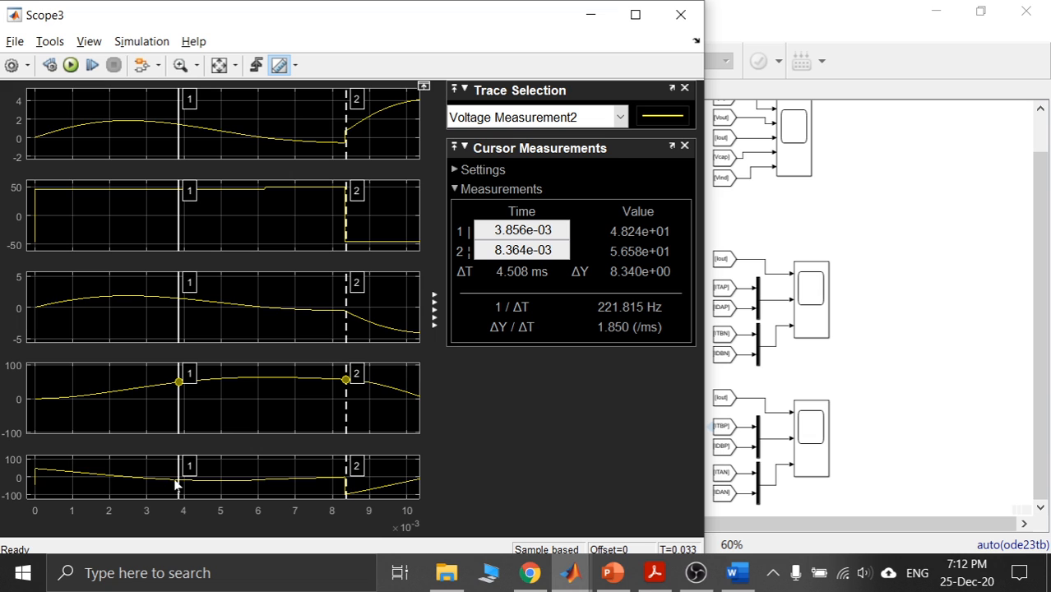
drag(182, 479, 129, 487)
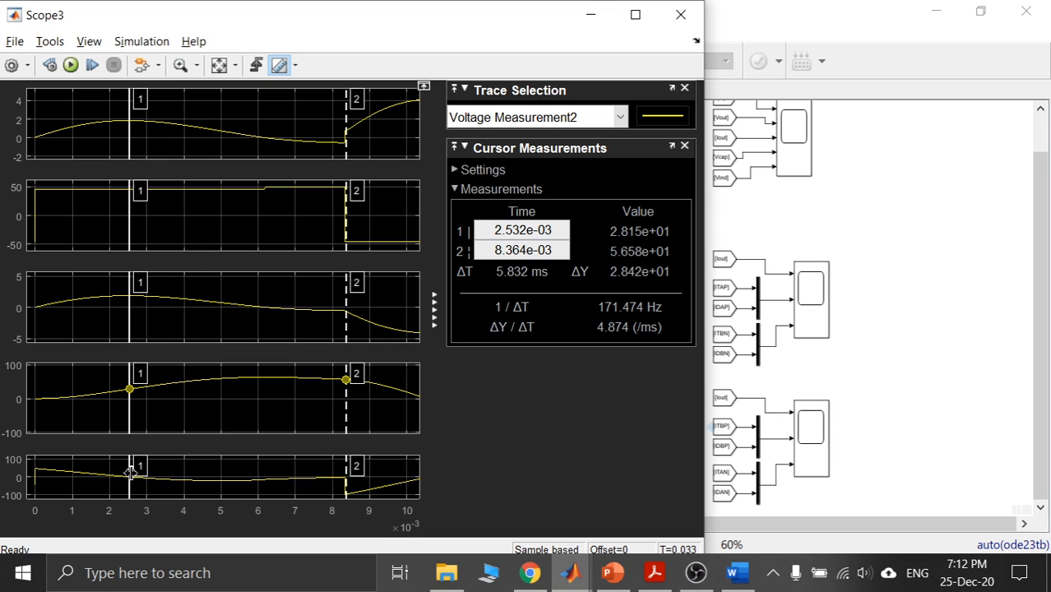
click(620, 117)
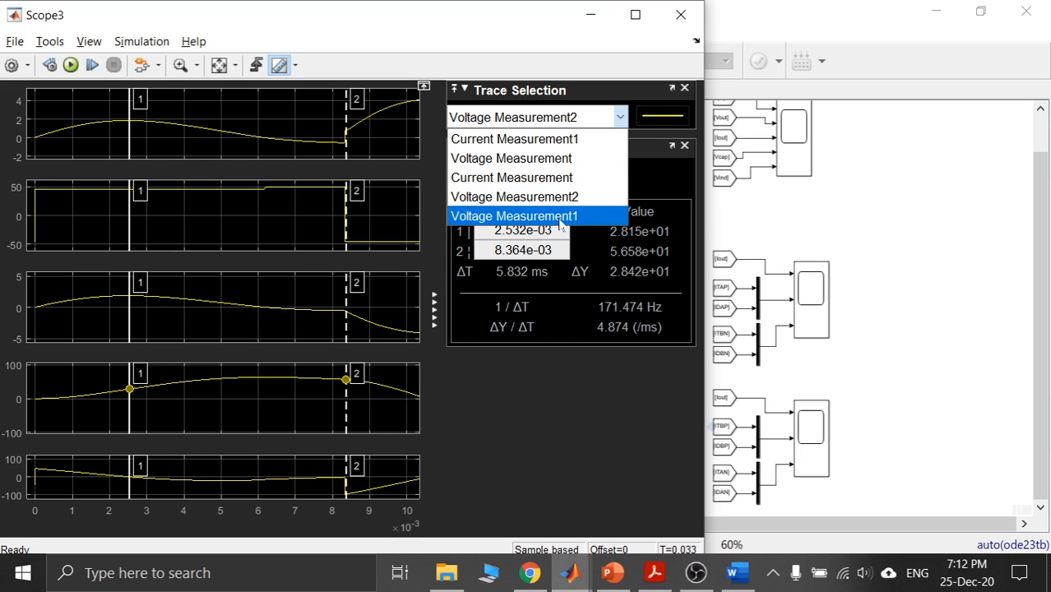
click(610, 216)
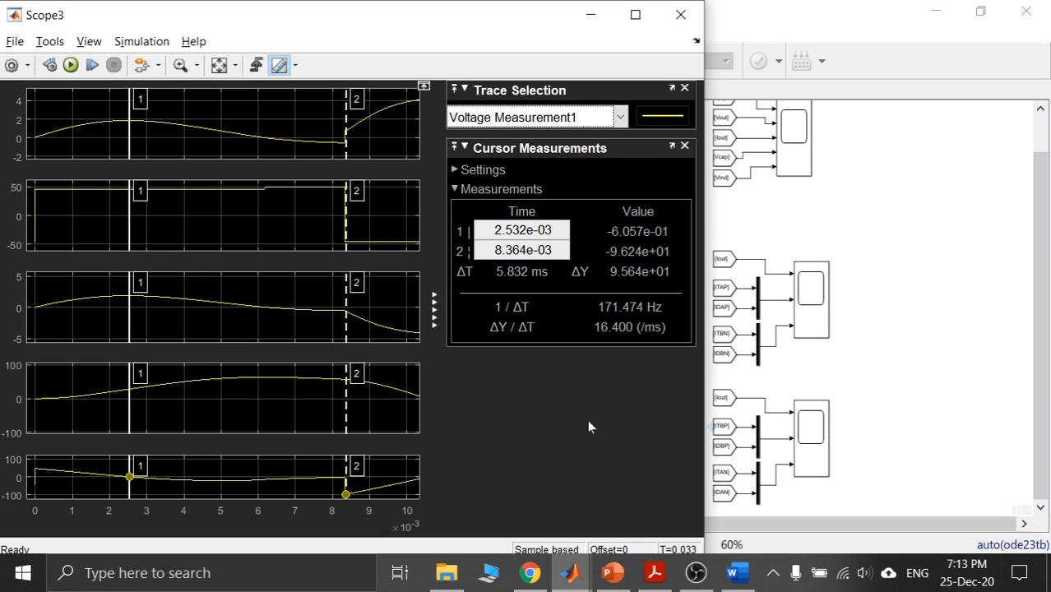
Look over the inverter model, then return to Scope3 and measure Voltage Measurement1 with cursor 1 at about 5.159 ms.
click(883, 394)
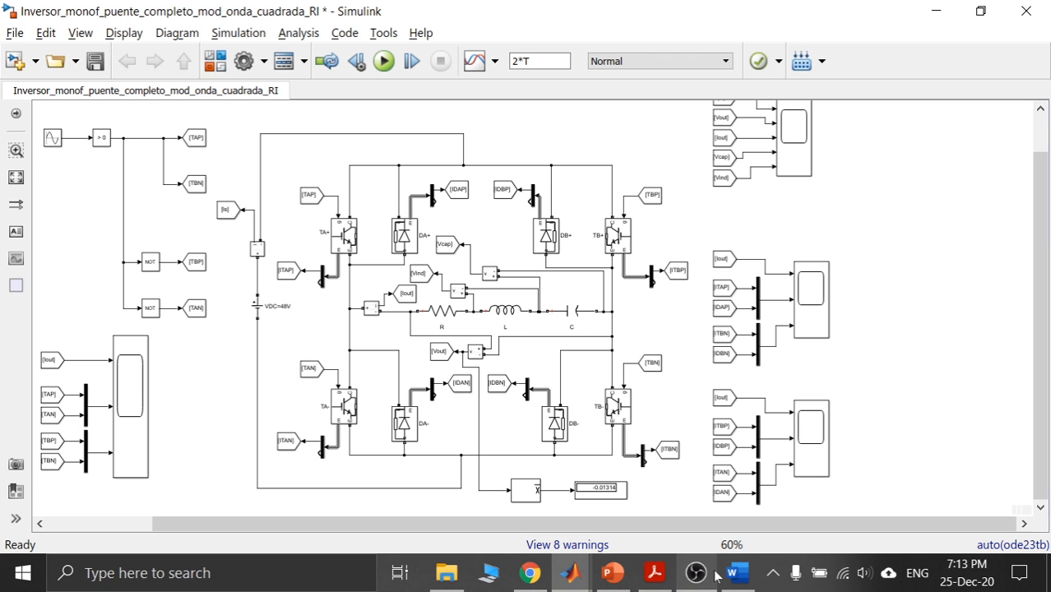
mouse_move(586, 582)
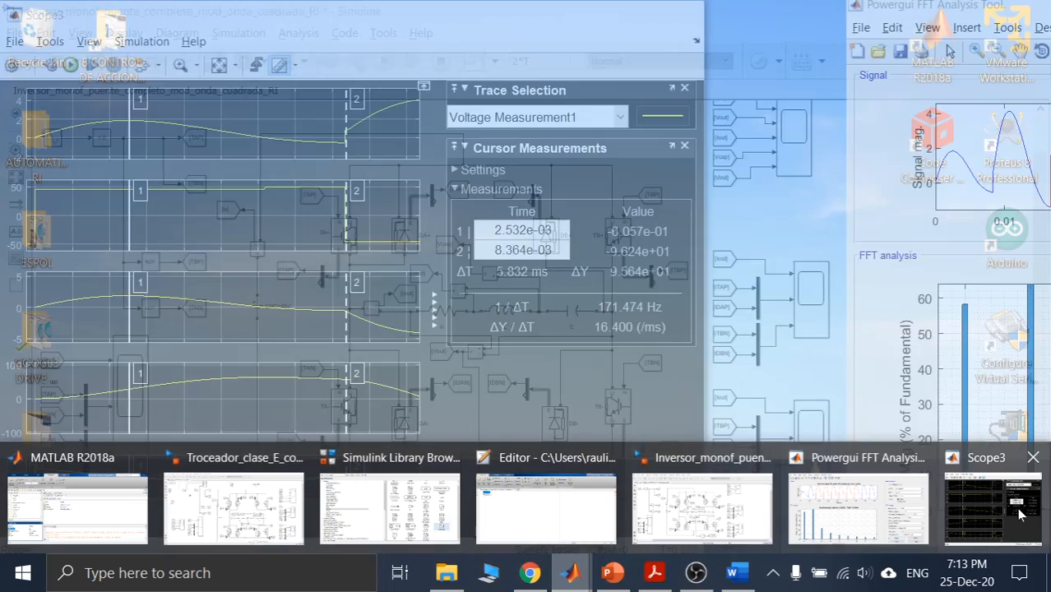
click(968, 498)
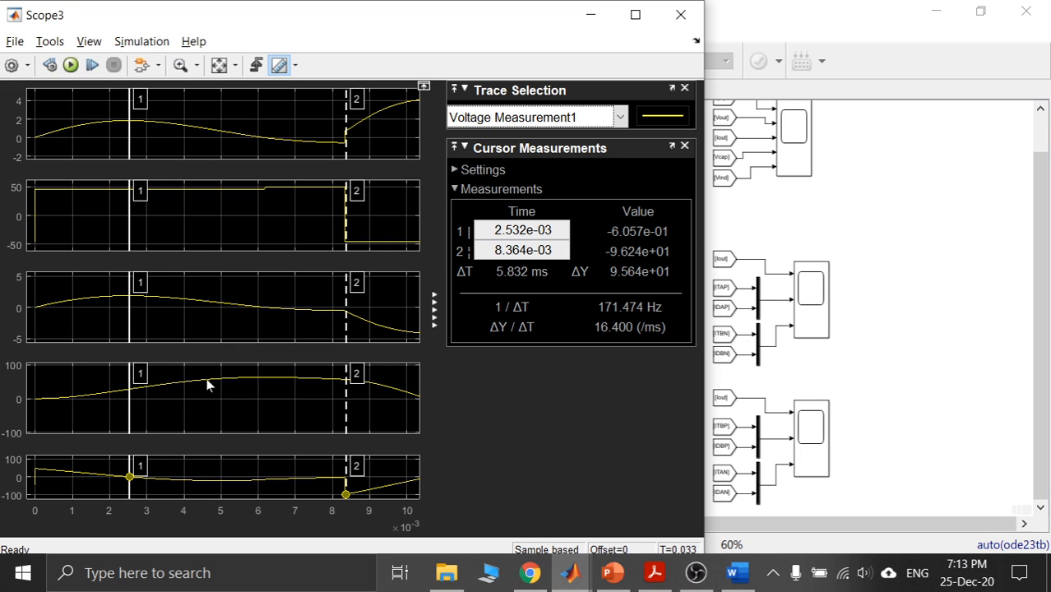
drag(130, 402, 227, 391)
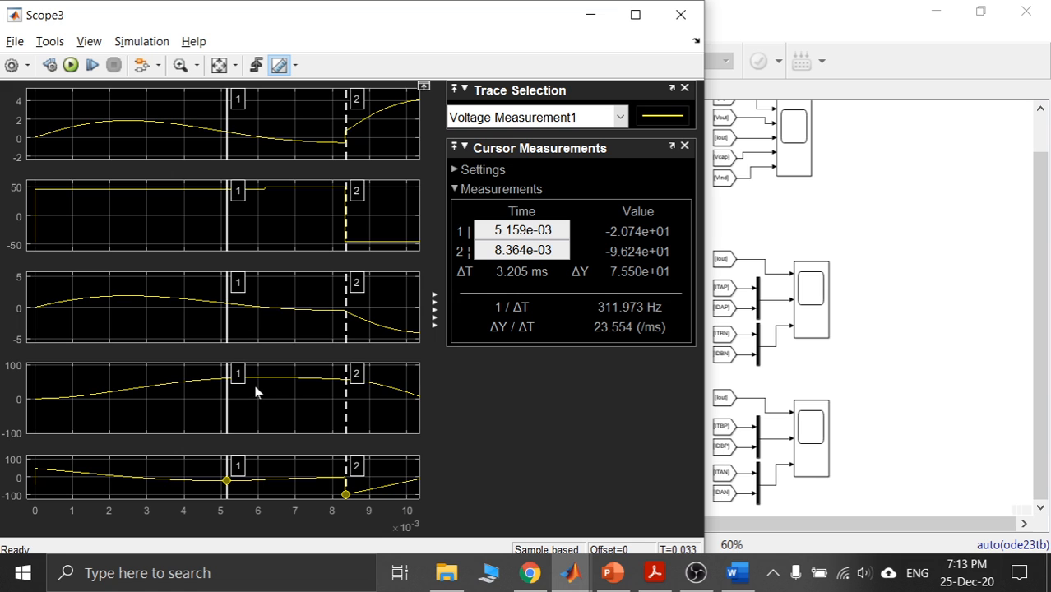
Examine capacitor C and the 48 V DC source in the inverter model, then go back to Scope3.
click(911, 347)
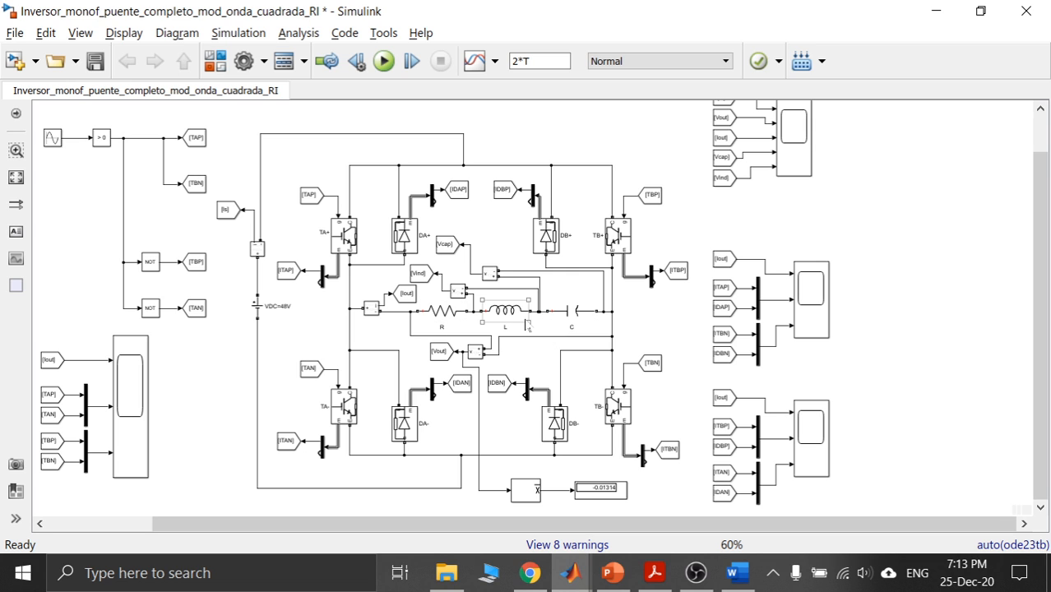
click(559, 322)
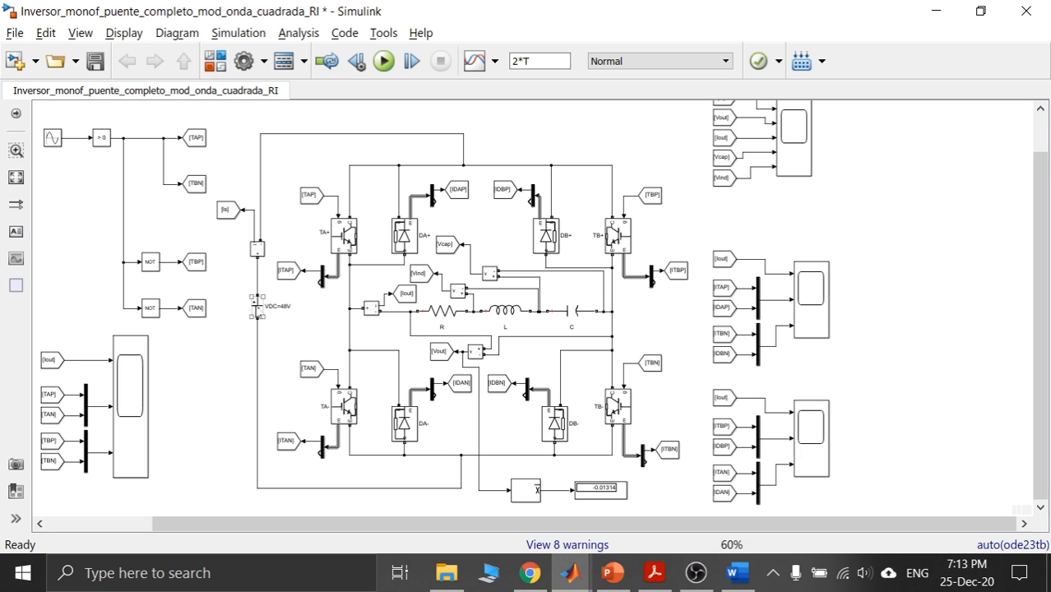
click(258, 306)
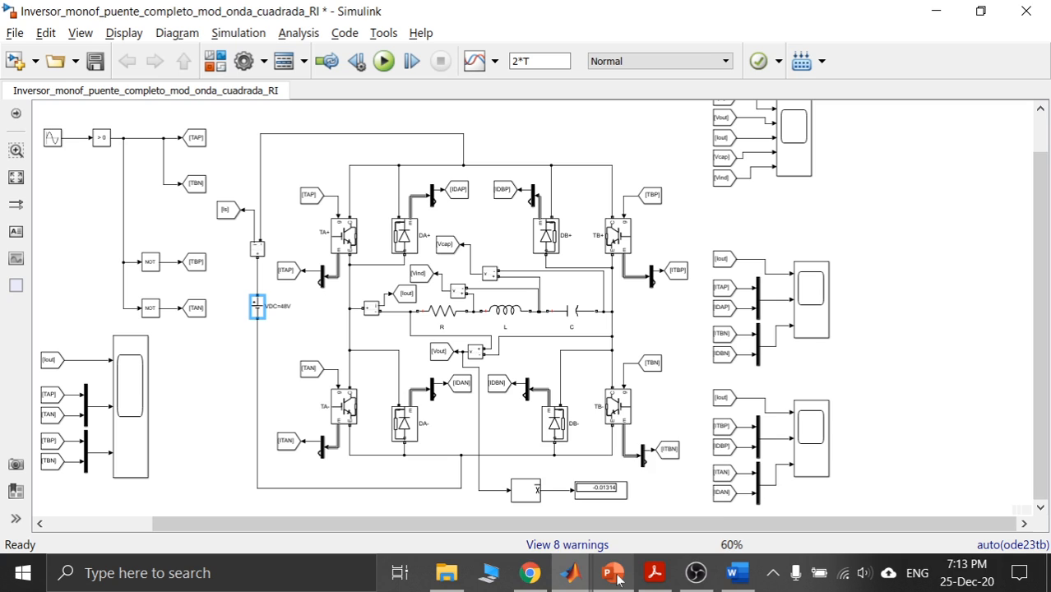
mouse_move(615, 579)
mouse_move(570, 573)
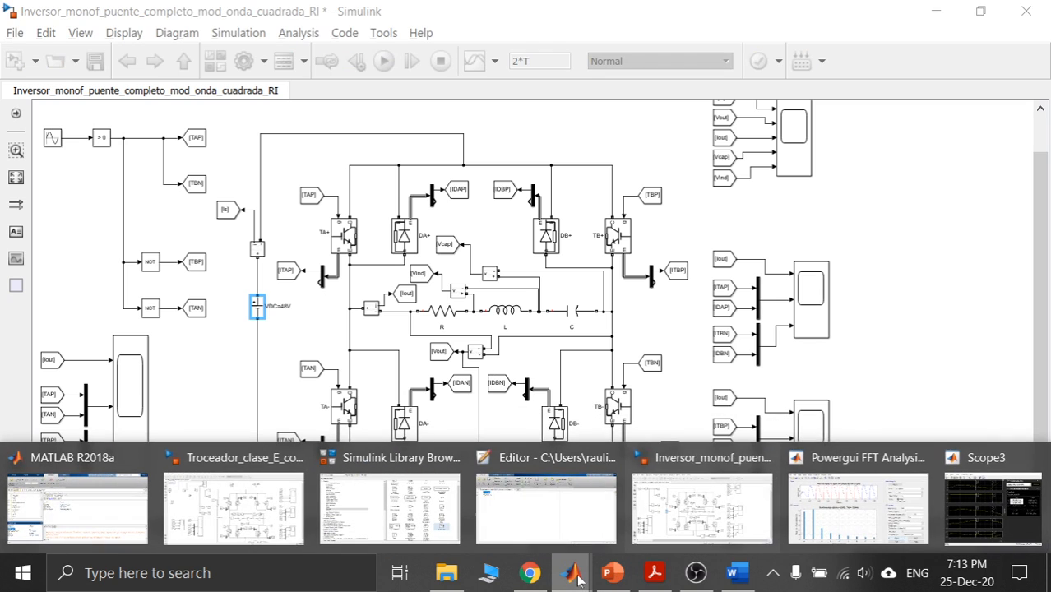
click(939, 513)
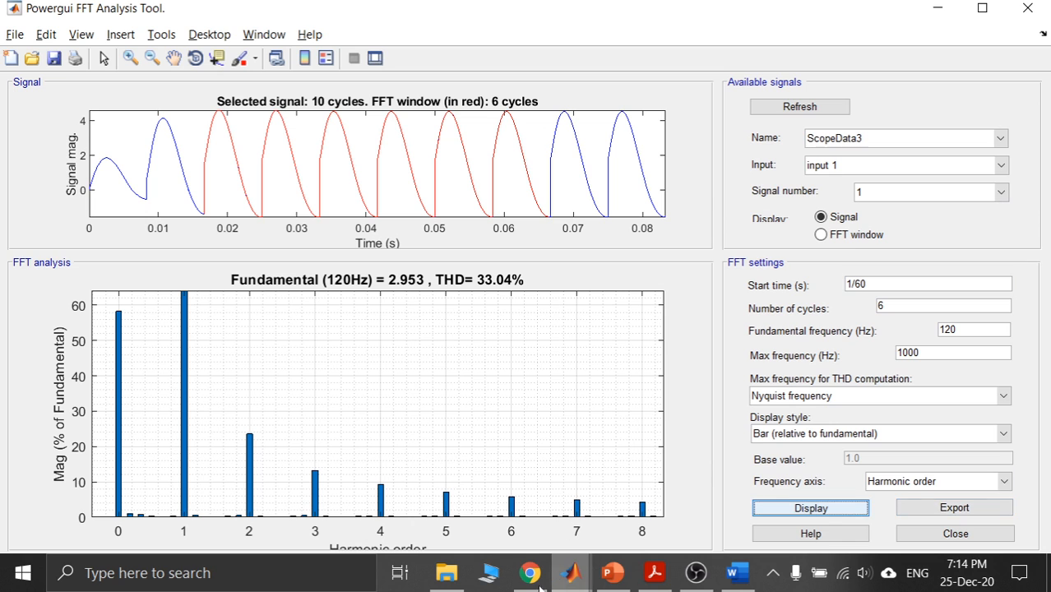
click(530, 573)
click(531, 573)
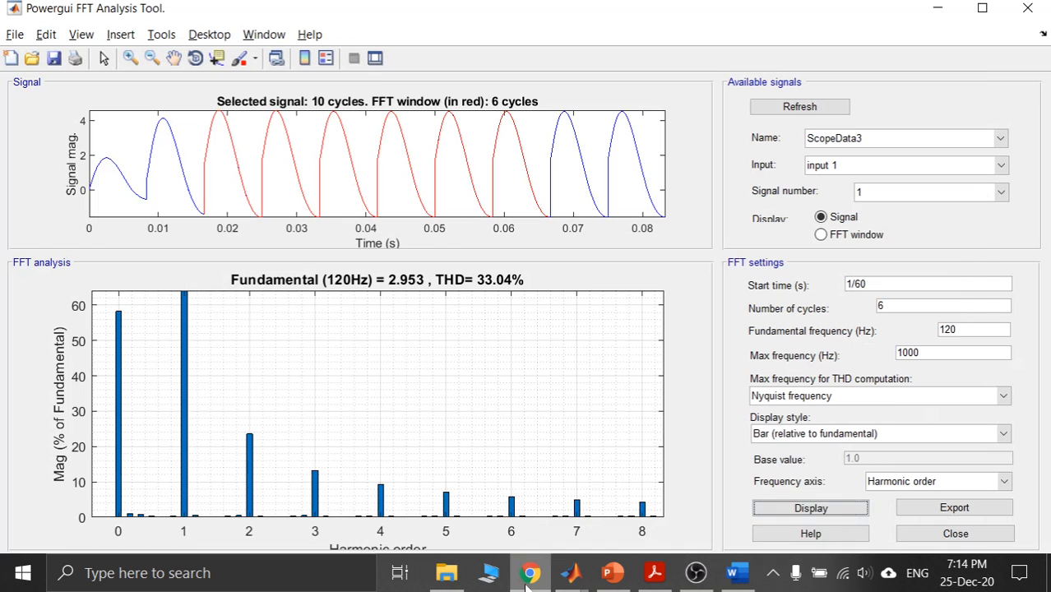
mouse_move(567, 567)
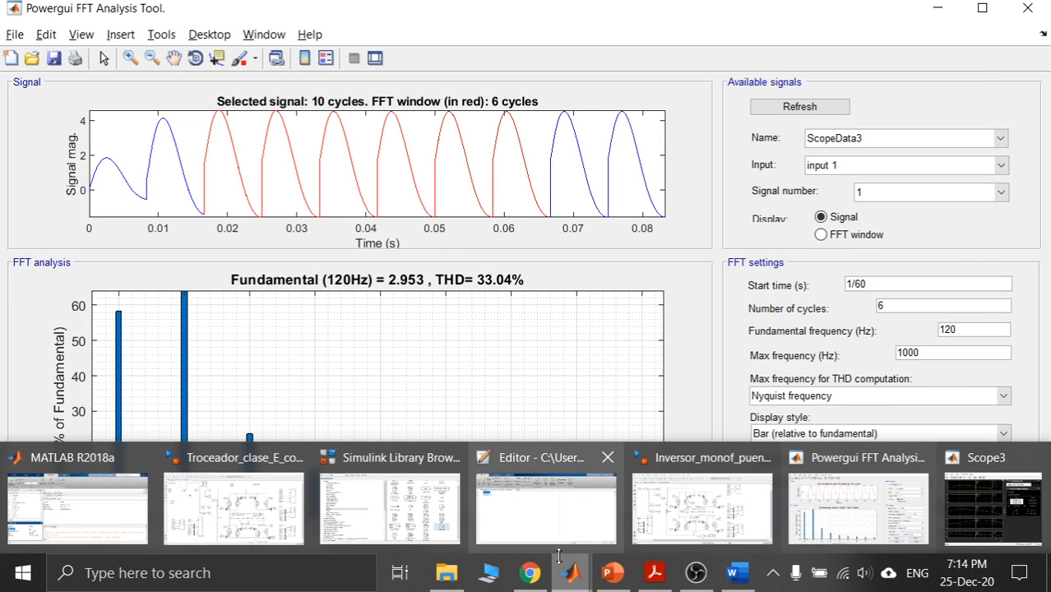
click(992, 508)
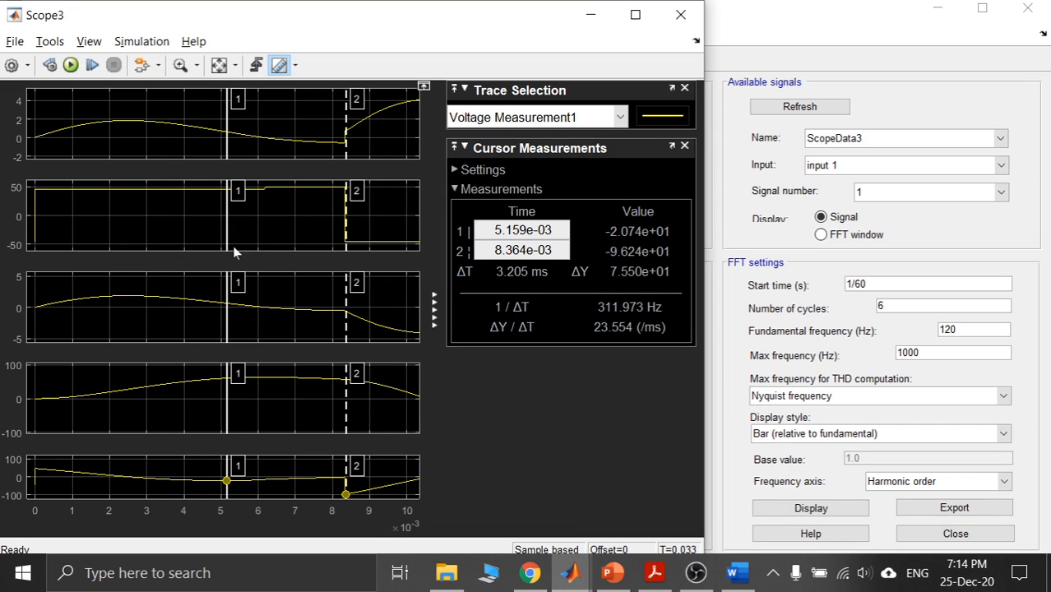
Measure the Voltage Measurement trace on Scope3 with cursor 1 at about 6.875 ms and then about 6.296 ms.
mouse_move(225, 236)
mouse_down()
mouse_move(260, 210)
mouse_move(268, 187)
mouse_move(293, 190)
mouse_up()
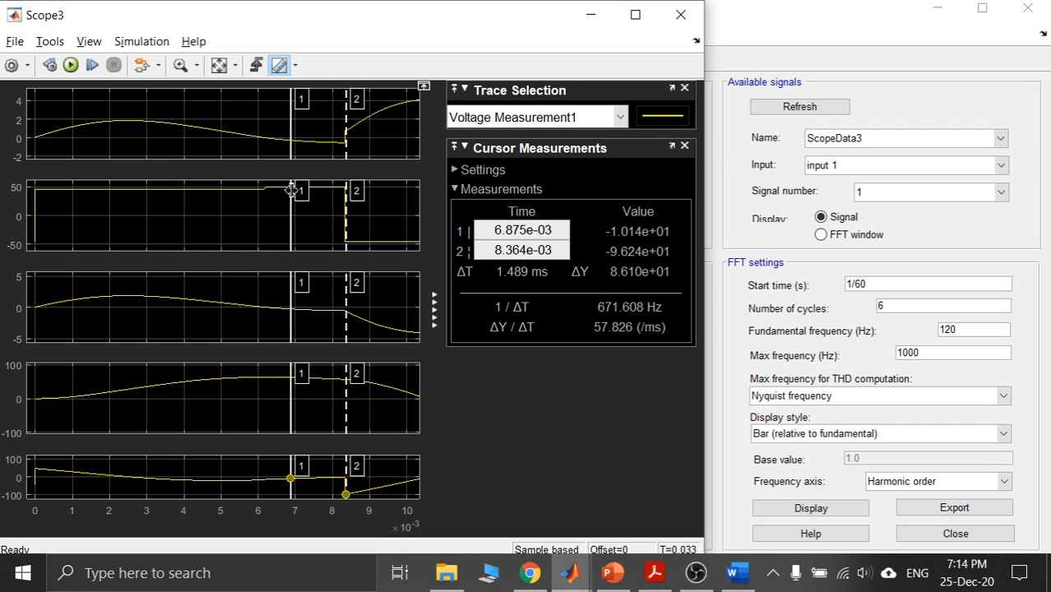
click(620, 117)
click(578, 158)
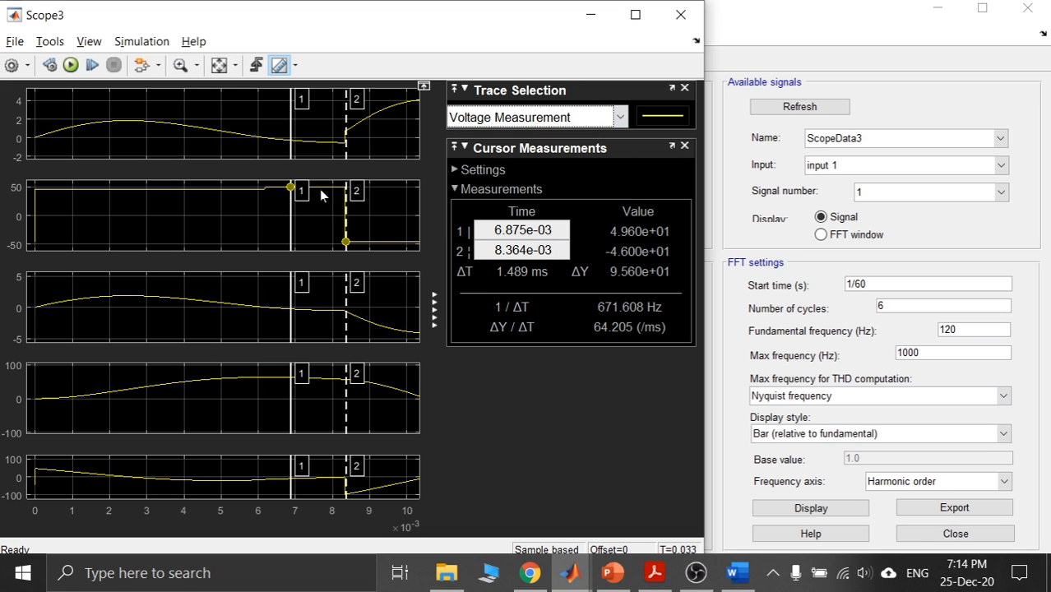
drag(292, 205, 270, 205)
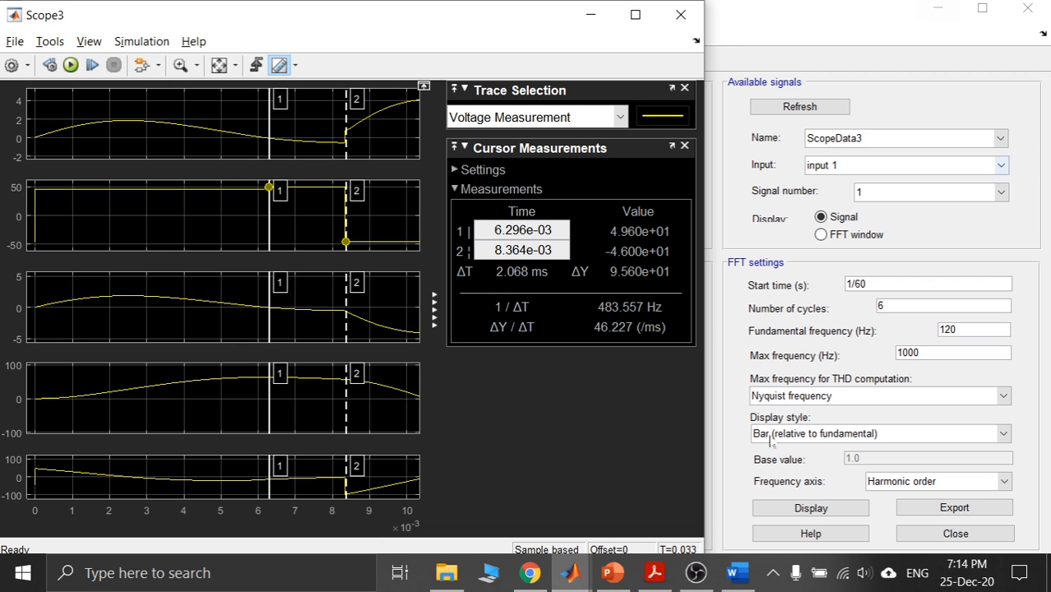
Open Scope4 from the inverter model and measure Current Measurement with cursor 1 at about 2.681 ms, then about 6.028 ms.
click(571, 573)
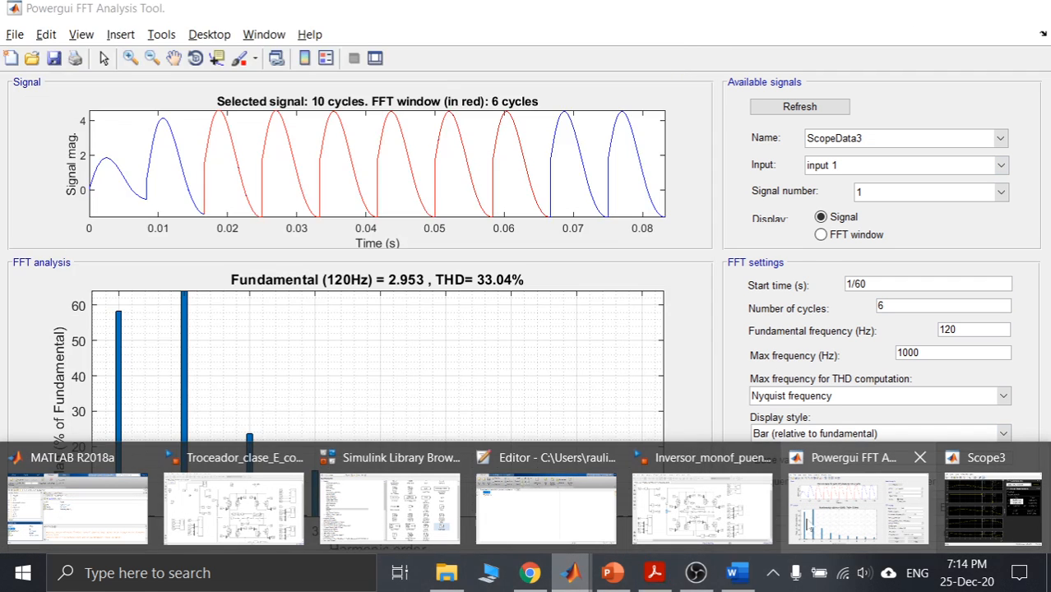
click(701, 508)
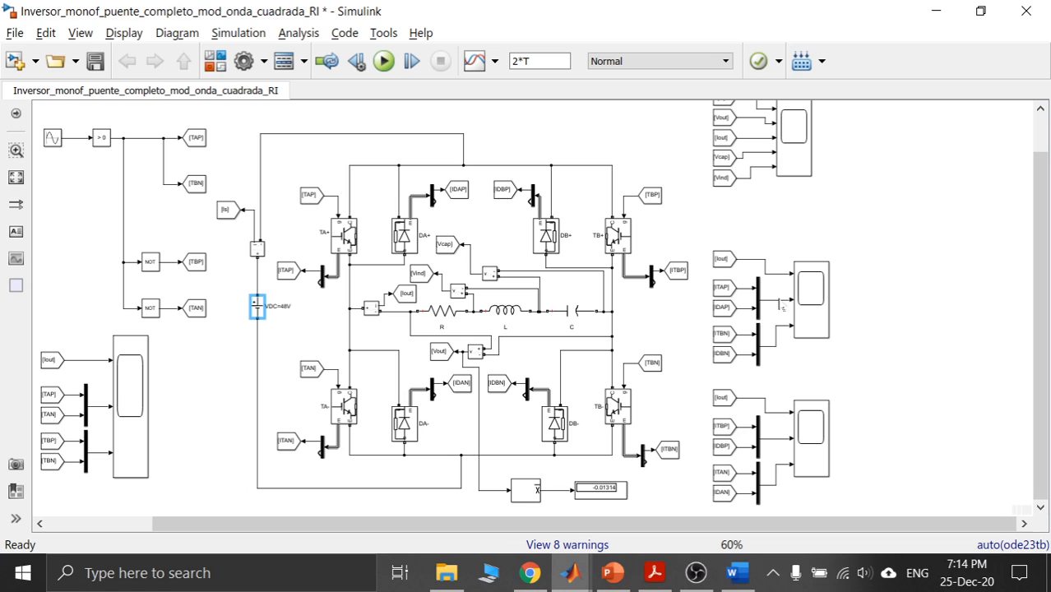
click(829, 304)
click(722, 309)
click(816, 314)
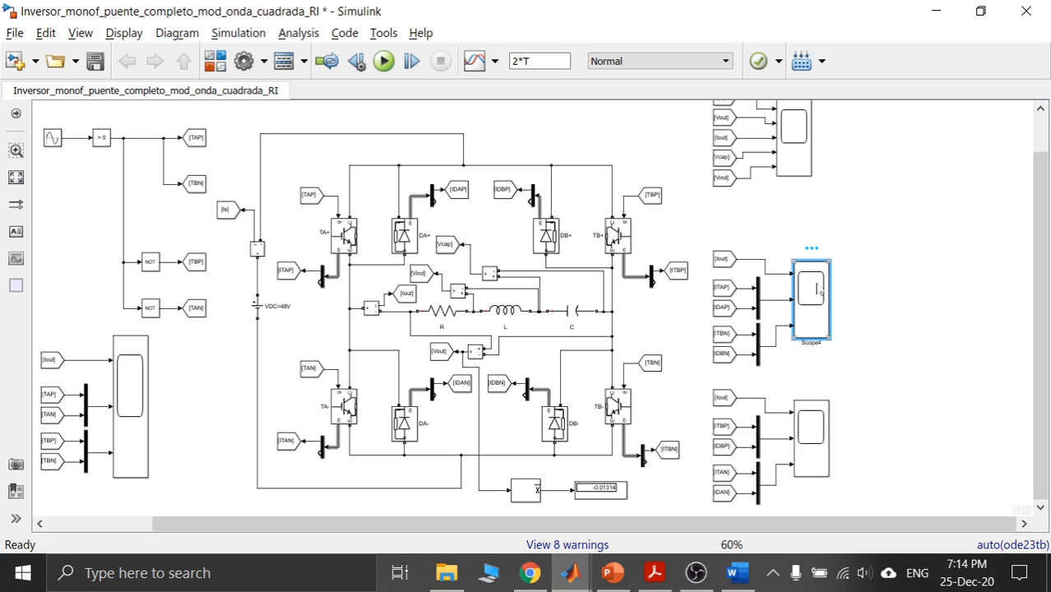
double_click(817, 290)
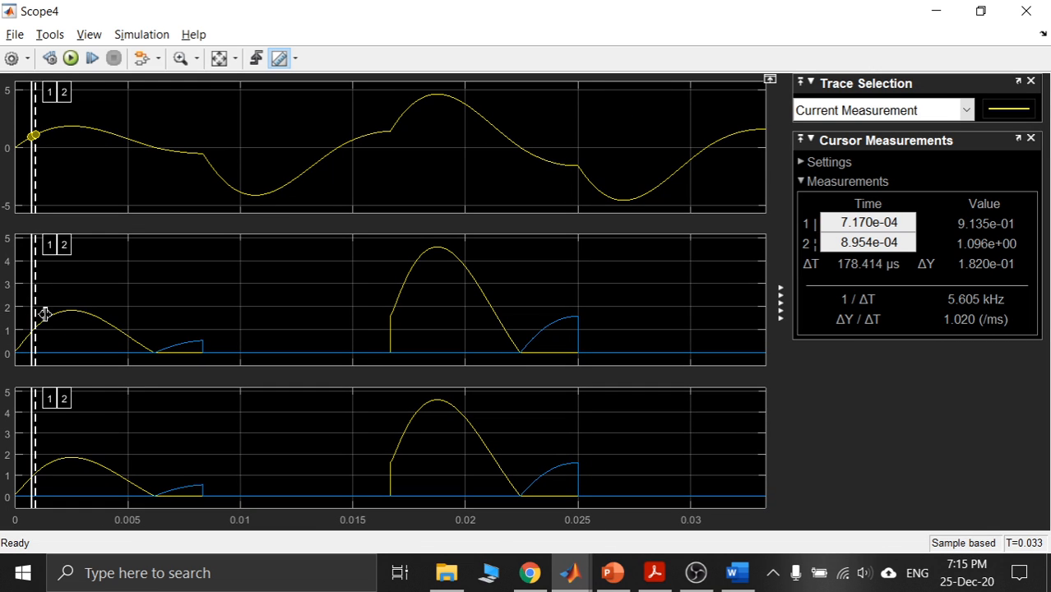
drag(42, 311, 77, 310)
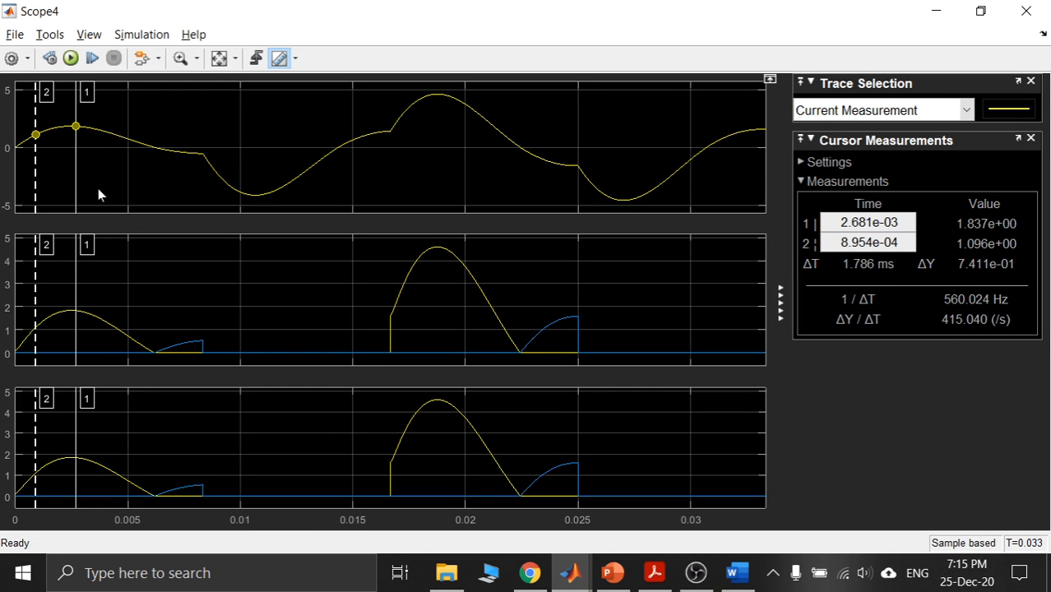
drag(78, 182, 151, 195)
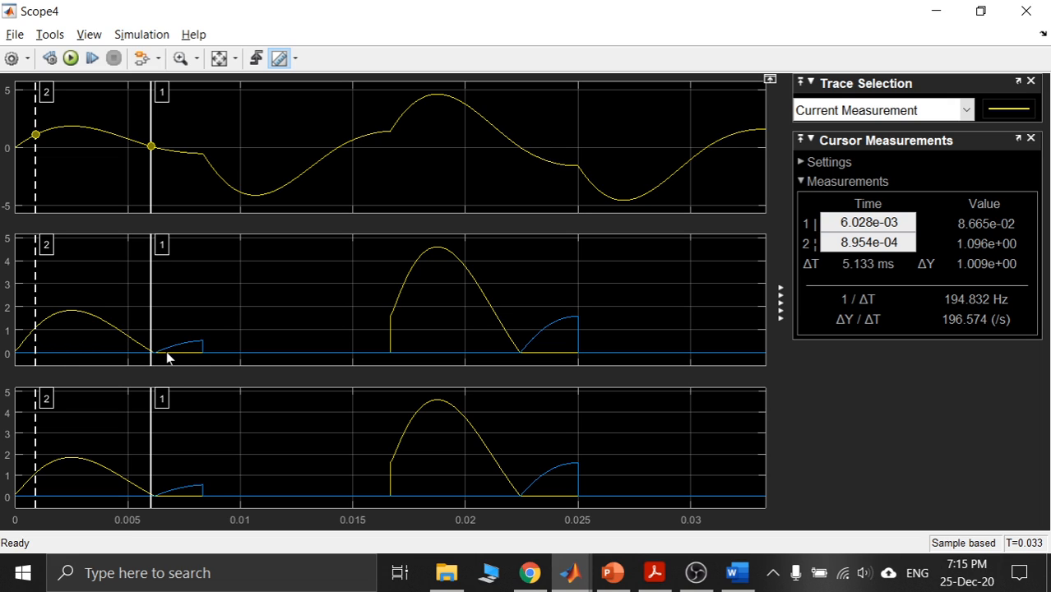
Examine the IDAP and IDBN diode current signals feeding Scope4 in the inverter model, then reopen Scope4.
click(935, 11)
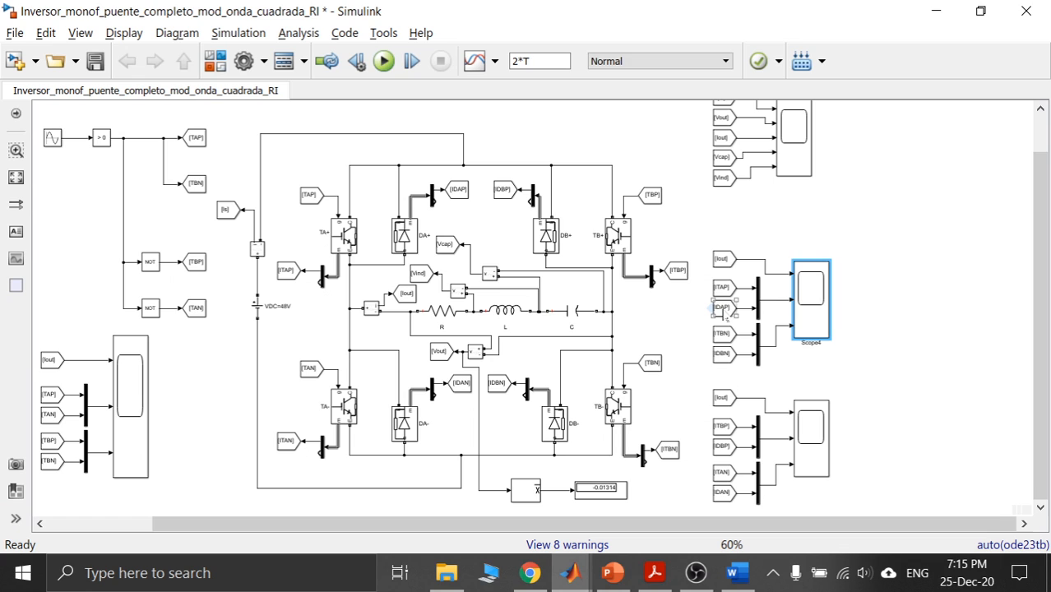
click(723, 308)
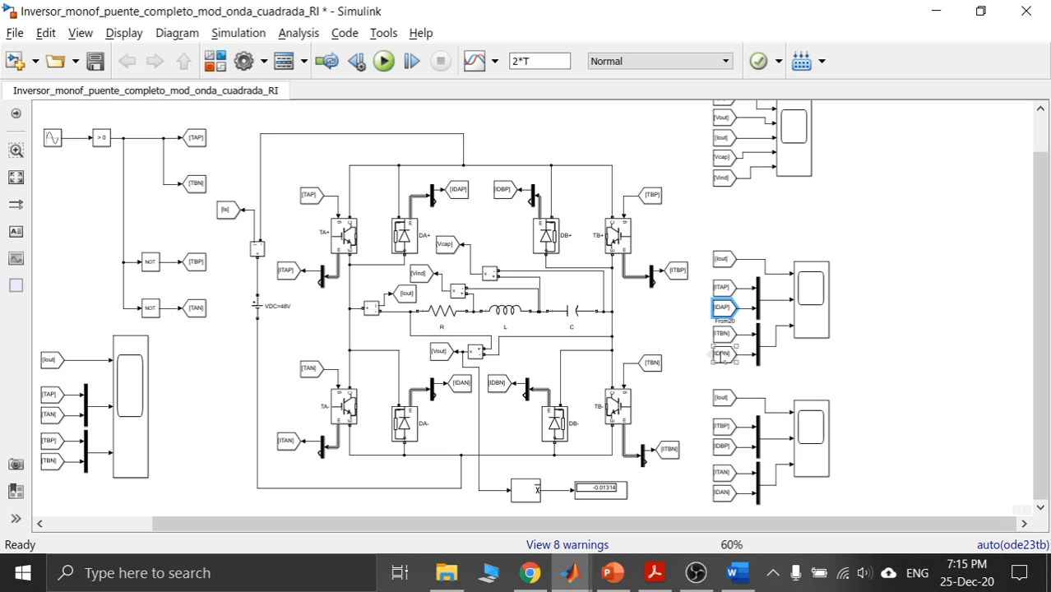
click(721, 353)
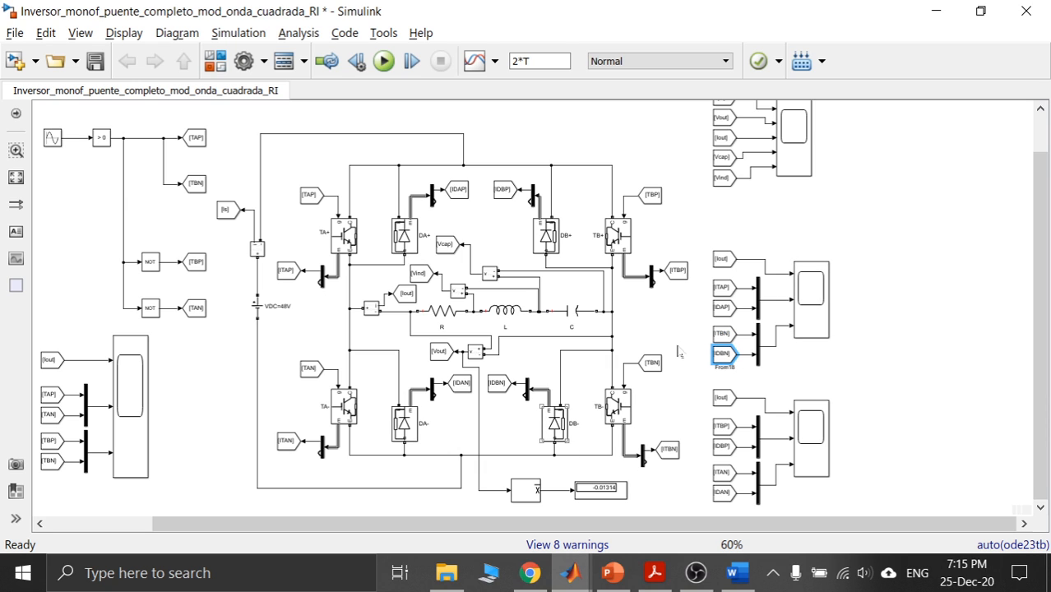
click(812, 297)
double_click(812, 297)
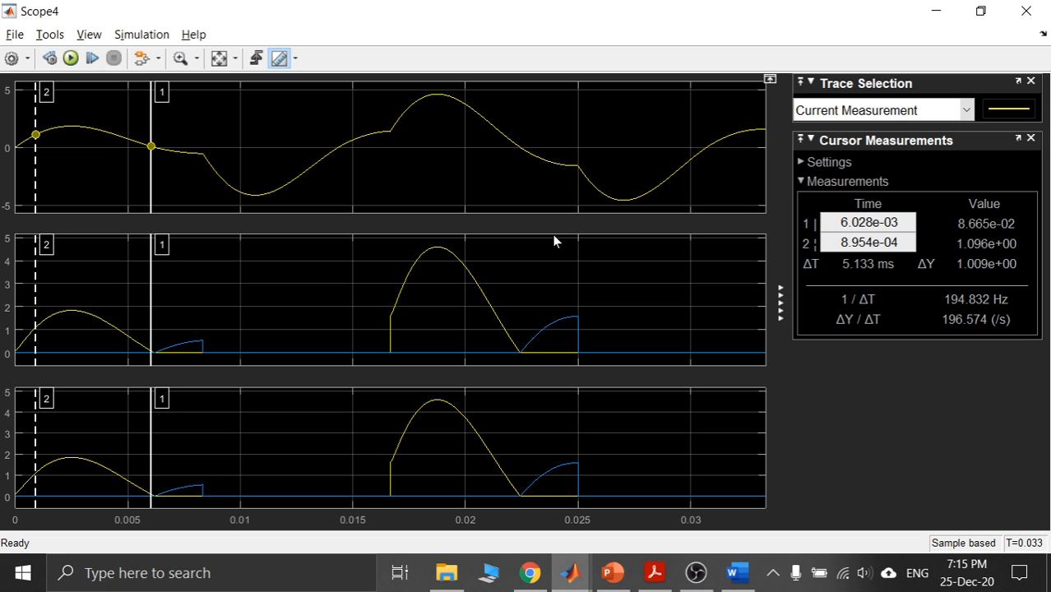
Return to the inverter model and examine diode DA+, its IDAP signal tag and the nearby bridge connections.
click(934, 17)
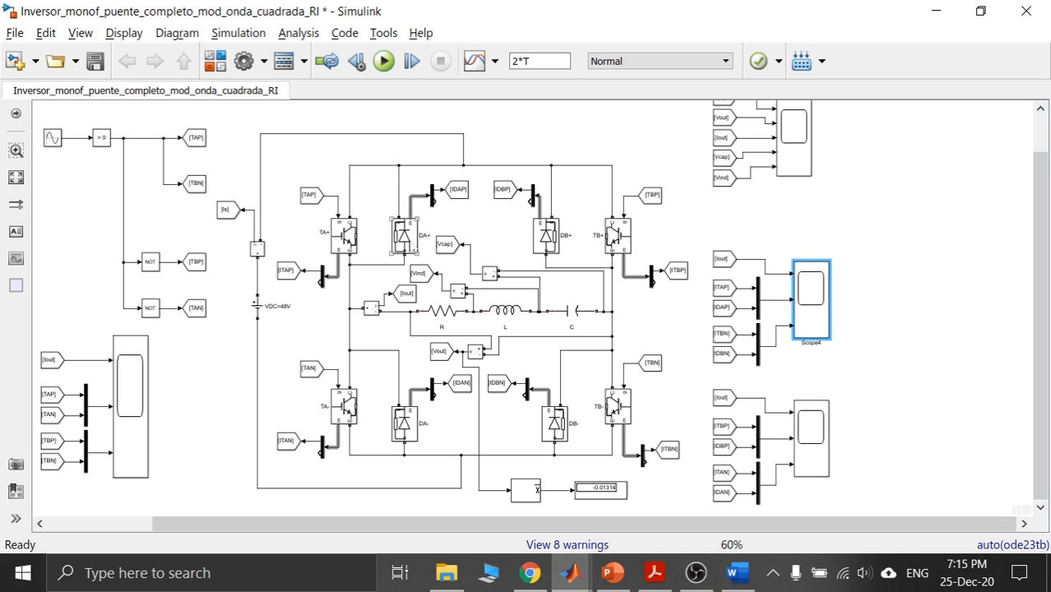
click(403, 293)
click(404, 245)
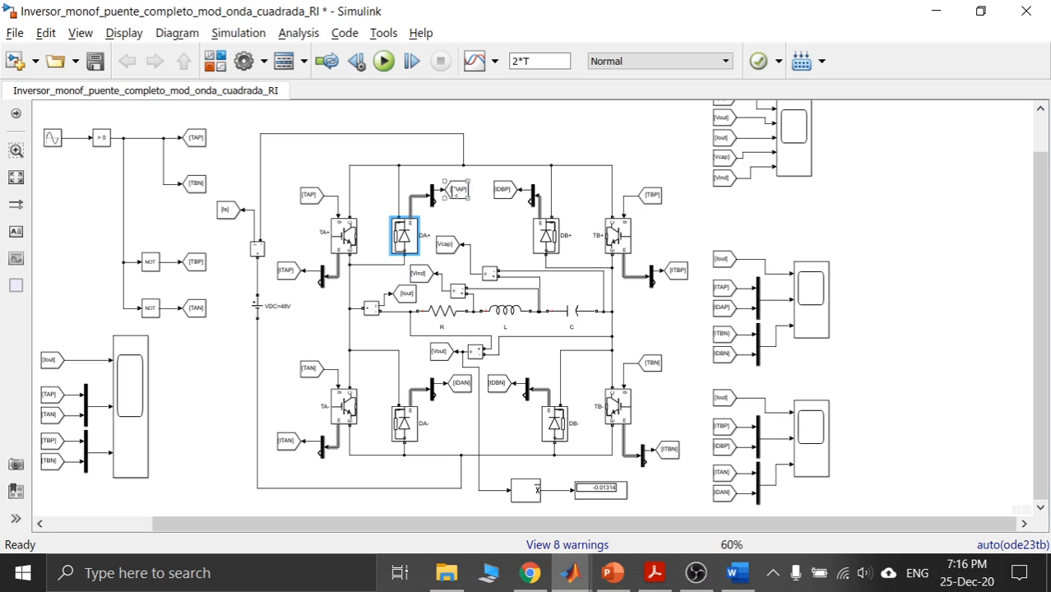
click(456, 190)
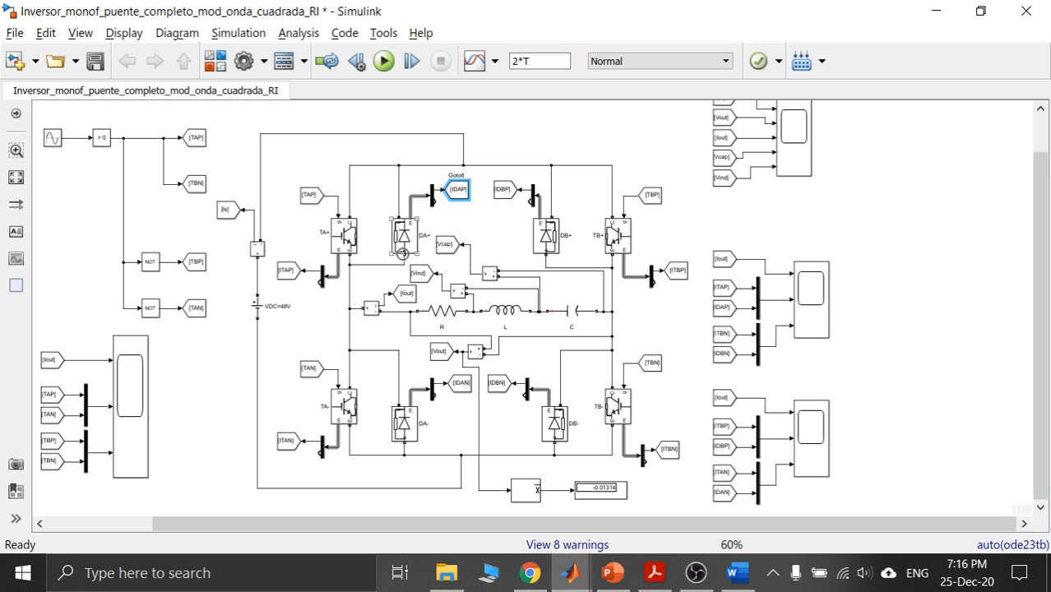
click(740, 232)
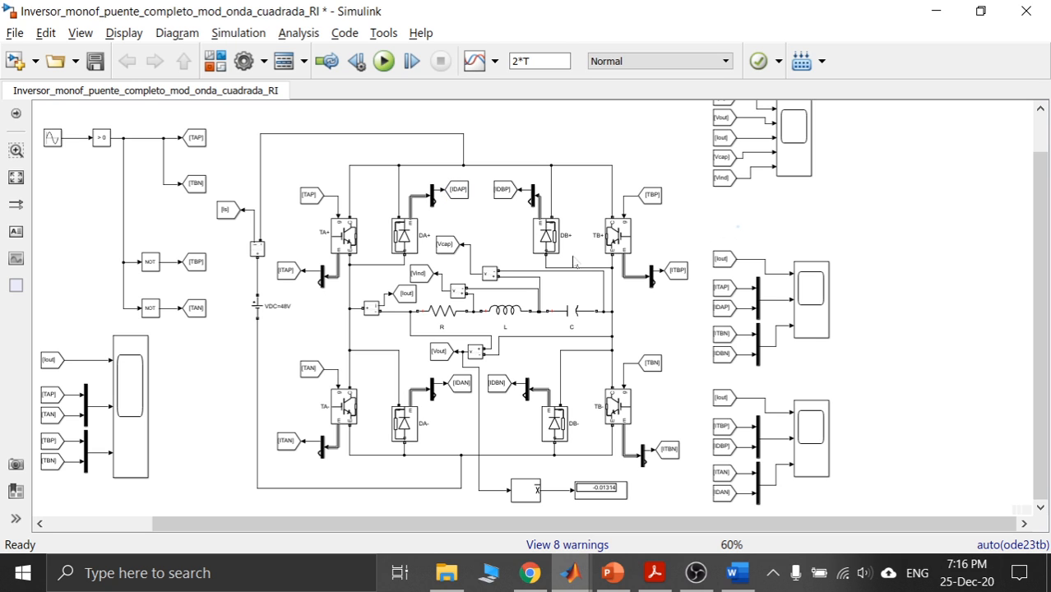
click(454, 245)
click(458, 257)
Check Scope4 again, then bring up Scope3, maximize it and fit its waveforms to the full time range.
mouse_move(597, 579)
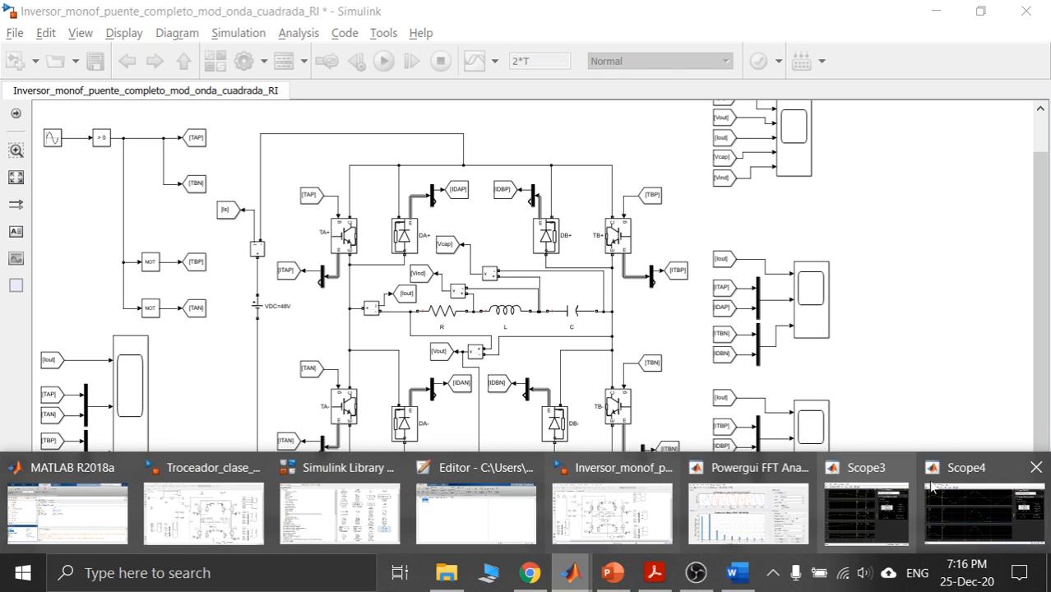
click(978, 495)
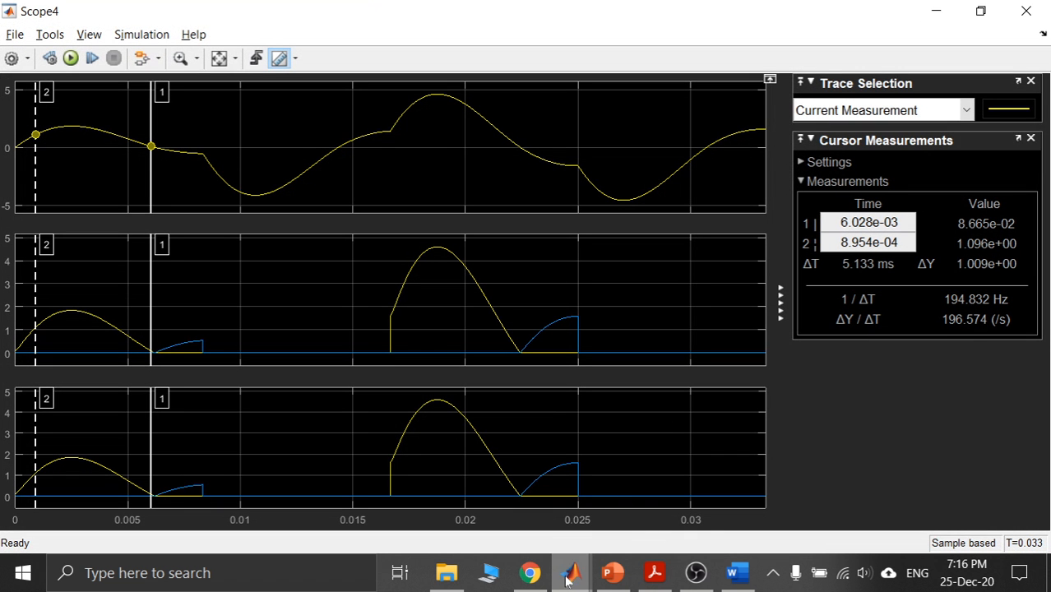
mouse_move(569, 575)
click(862, 507)
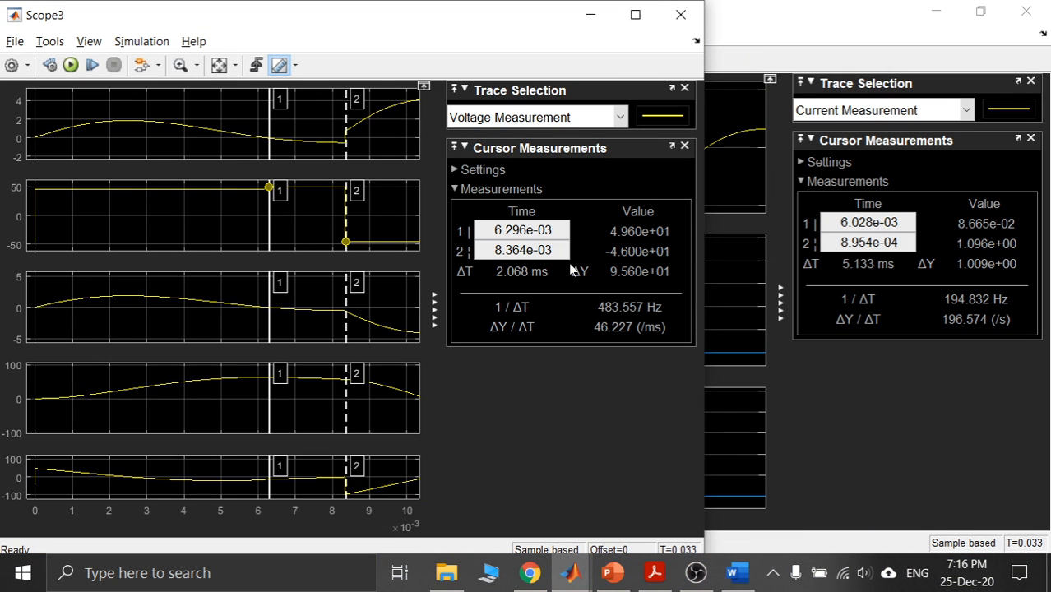
click(635, 23)
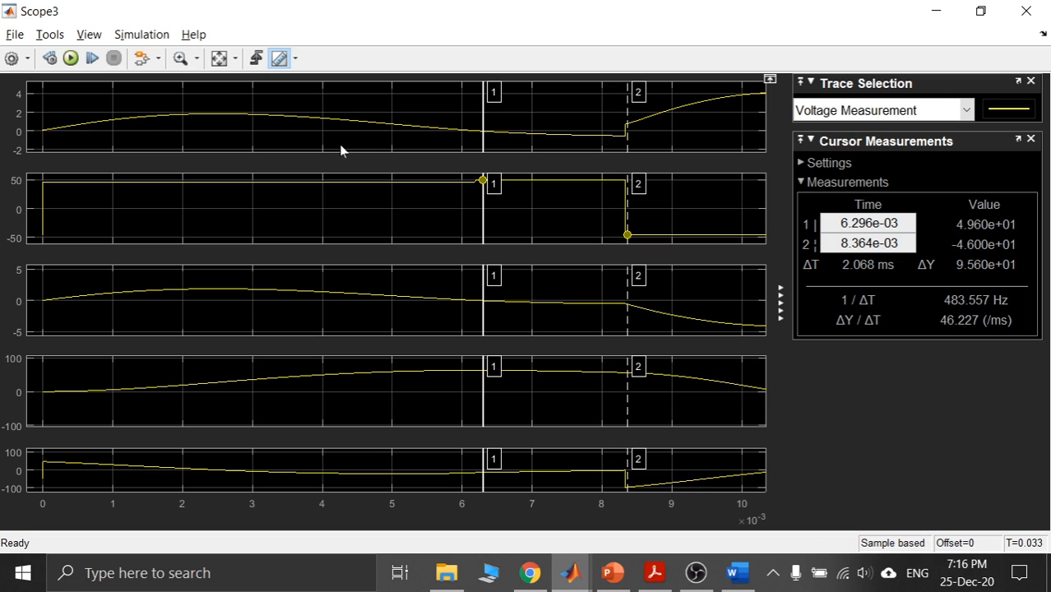
click(219, 59)
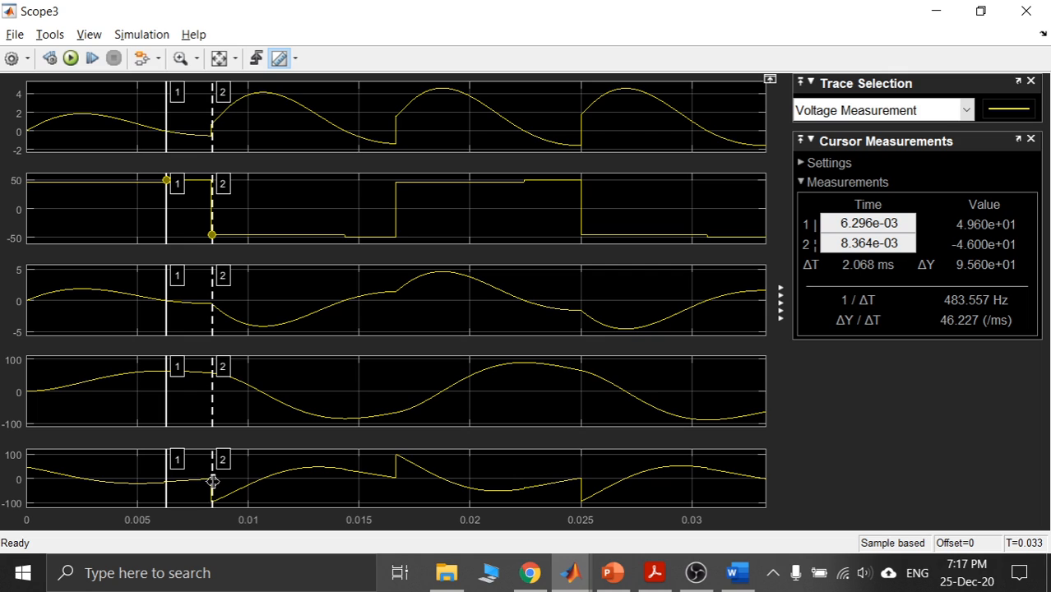
Measure Voltage Measurement on Scope3 with cursor 2 at about 8.342 ms, then 8.793 ms, and cursor 1 at about 7.683 ms.
drag(212, 482, 211, 485)
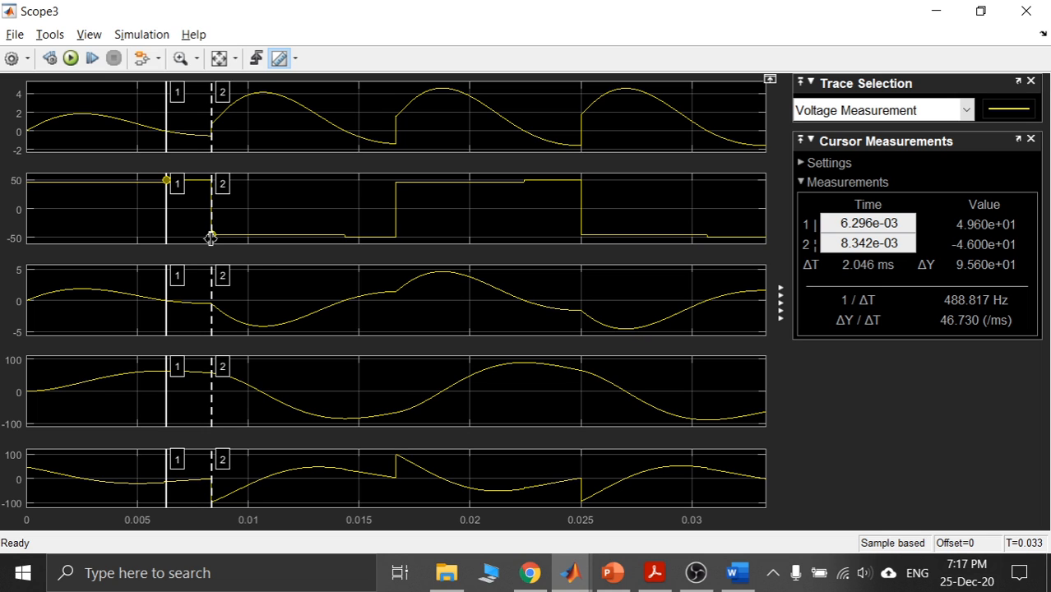
drag(218, 211, 222, 211)
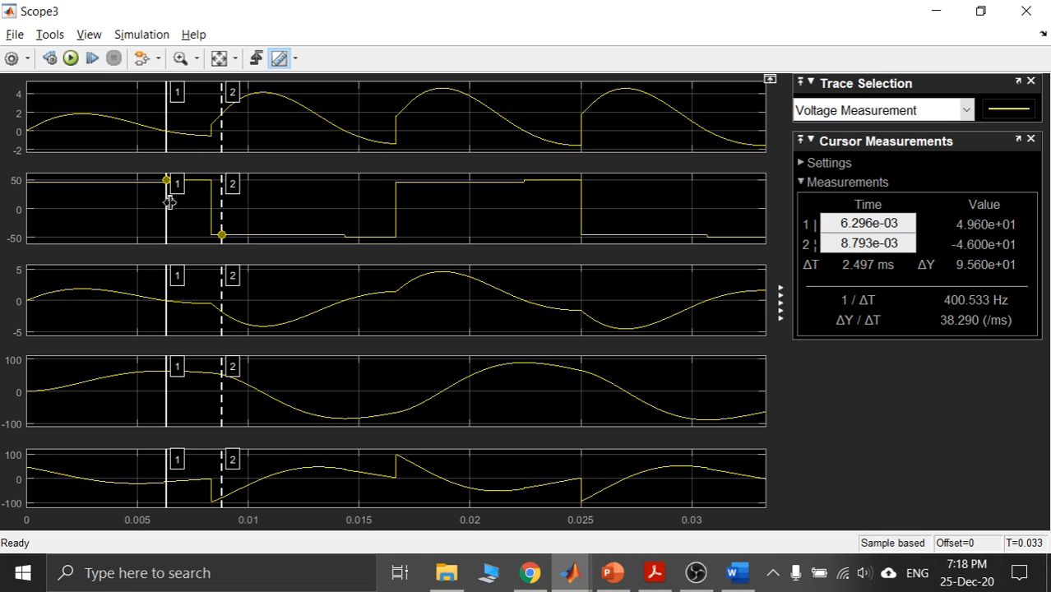
drag(166, 200, 198, 199)
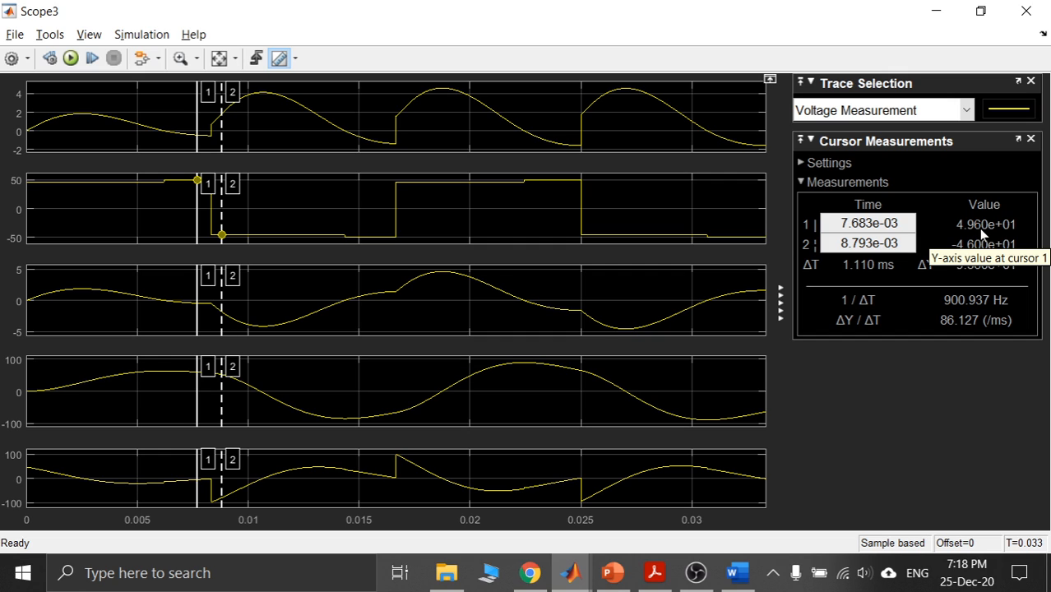
Inspect the block parameters of diodes DA+ and DB- in the inverter model, leaving both blocks as they are.
click(935, 11)
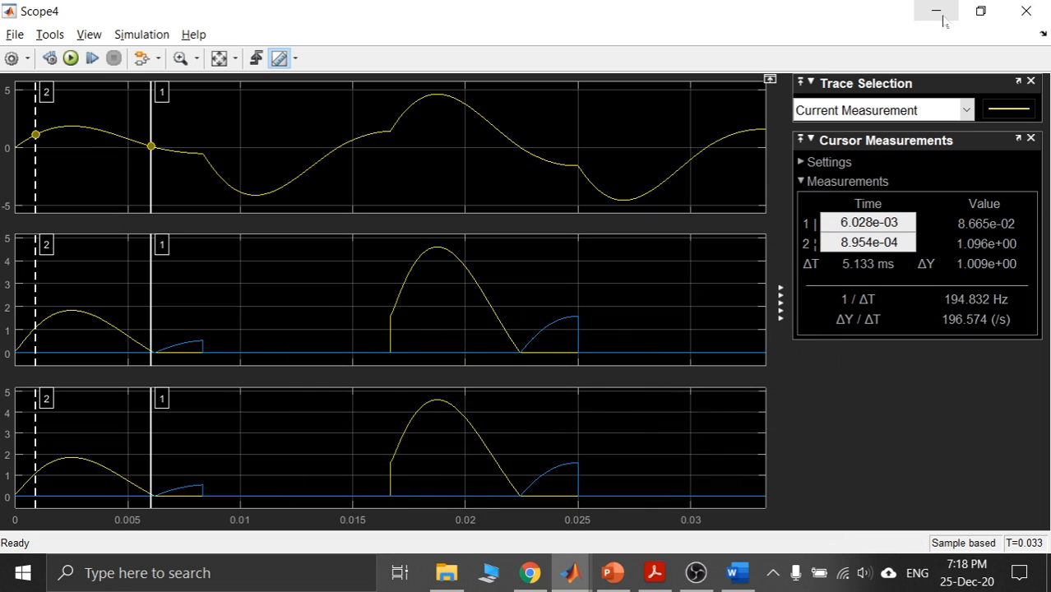
click(1006, 11)
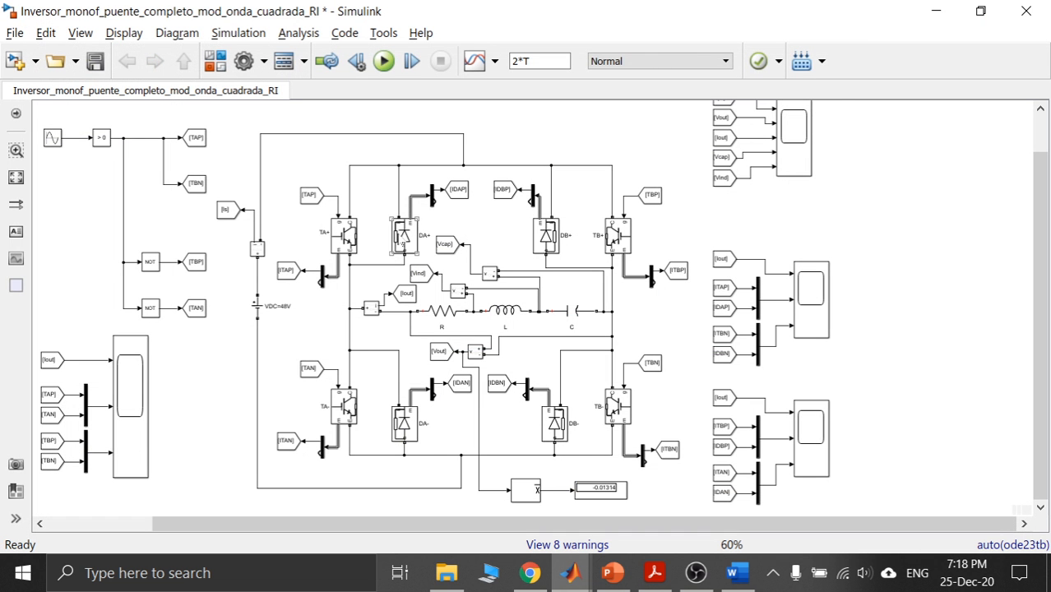
double_click(400, 236)
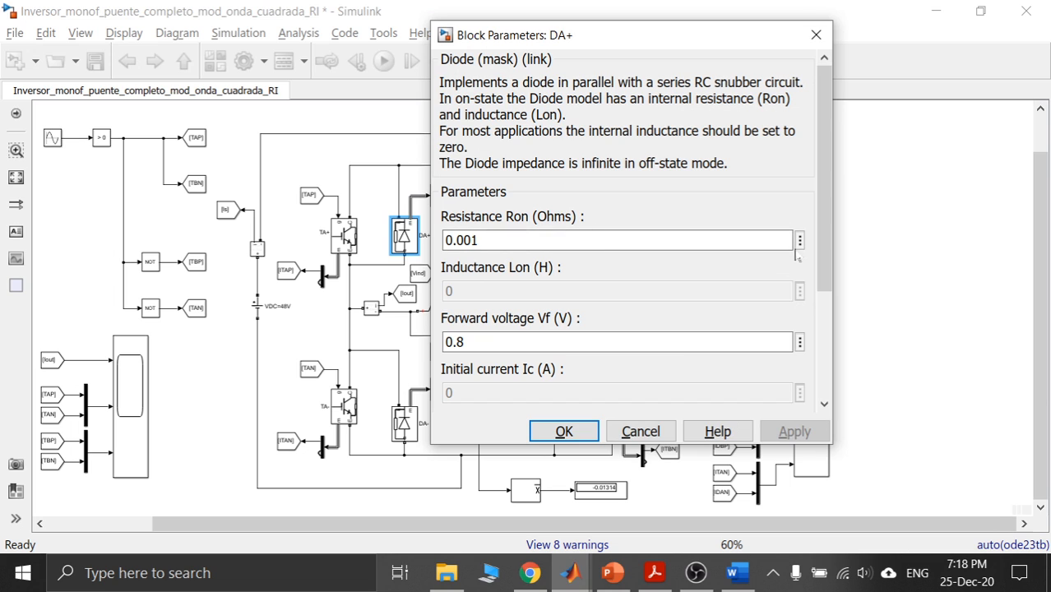
drag(819, 241, 819, 346)
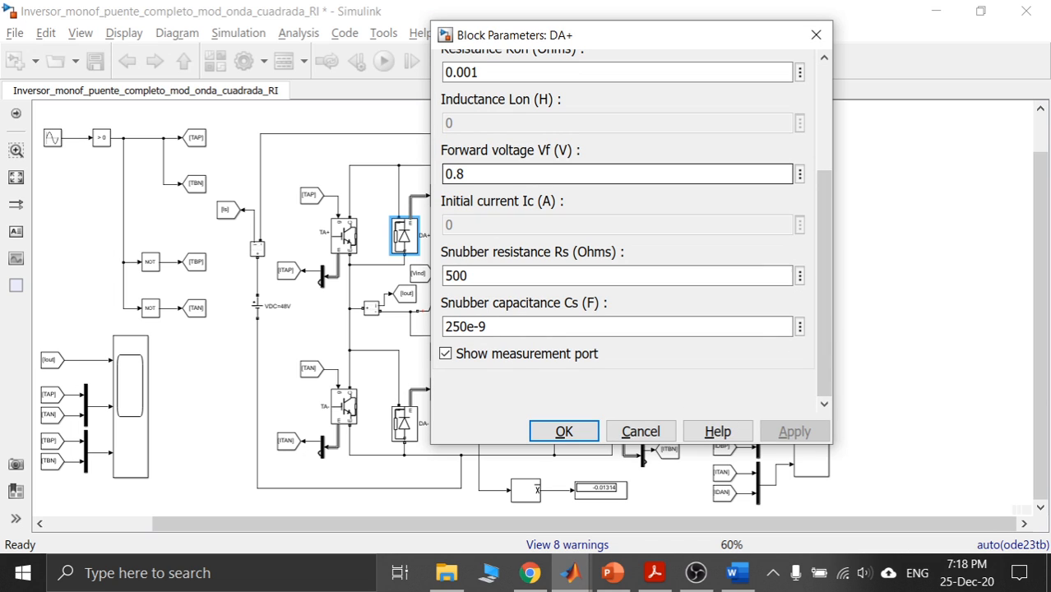
click(816, 35)
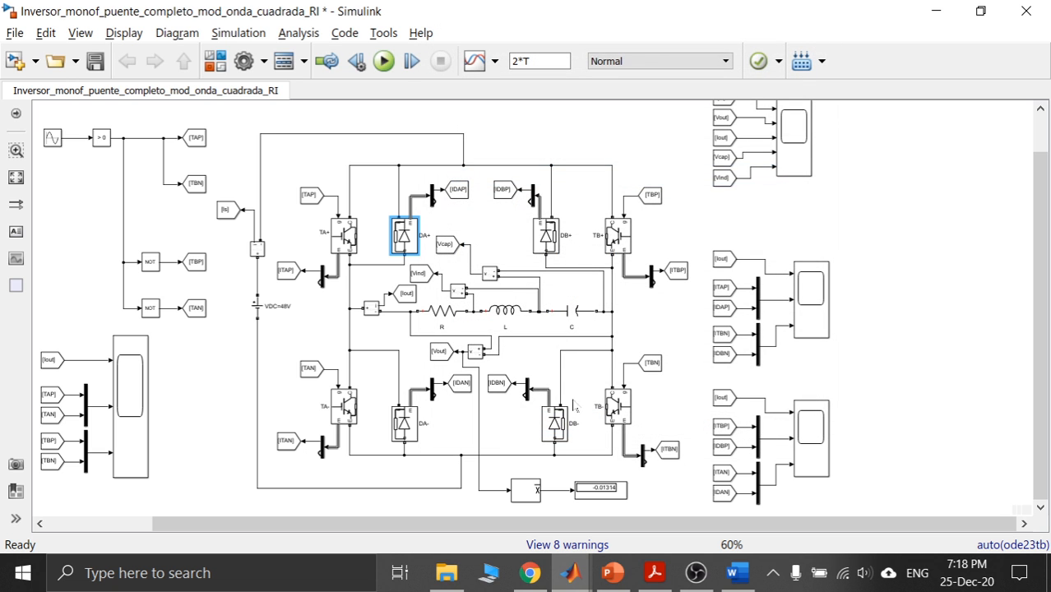
double_click(561, 424)
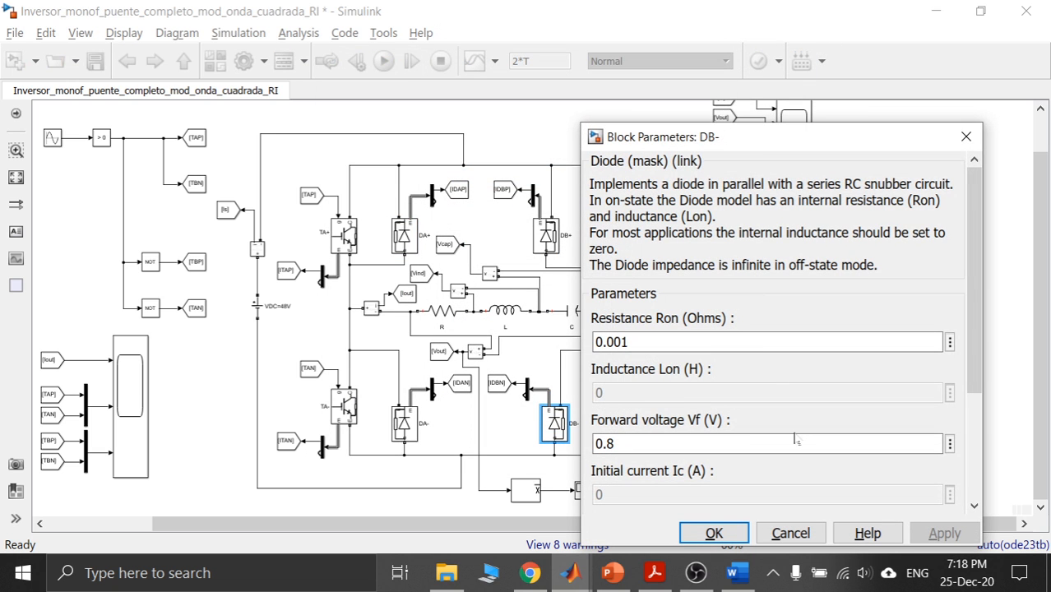
click(966, 136)
click(855, 285)
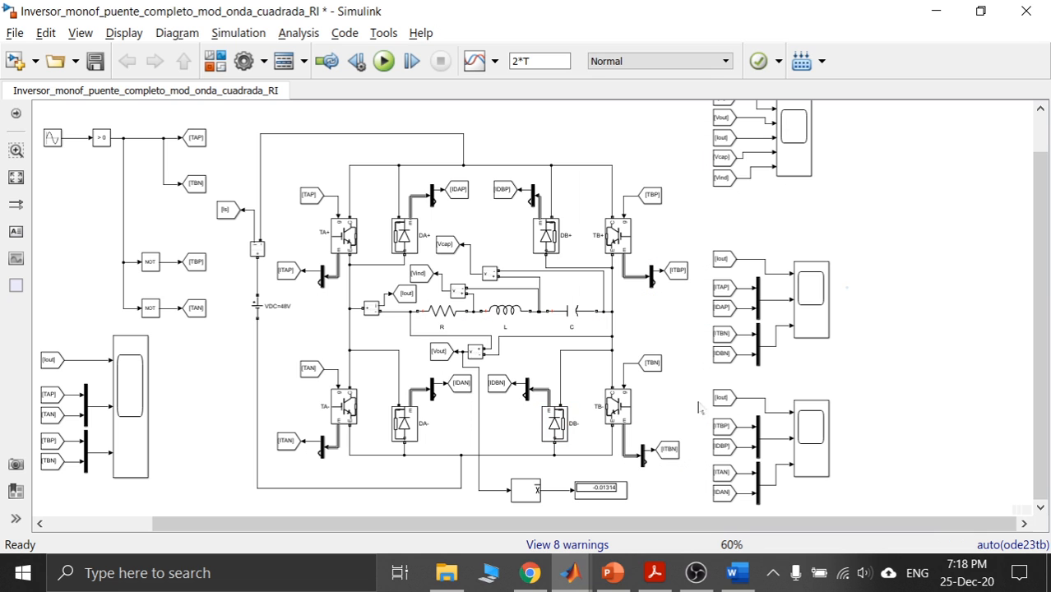
Go back to Scope3, keep the Voltage Measurement trace selected and measure it with cursor 2 at about 8.758 ms.
click(571, 573)
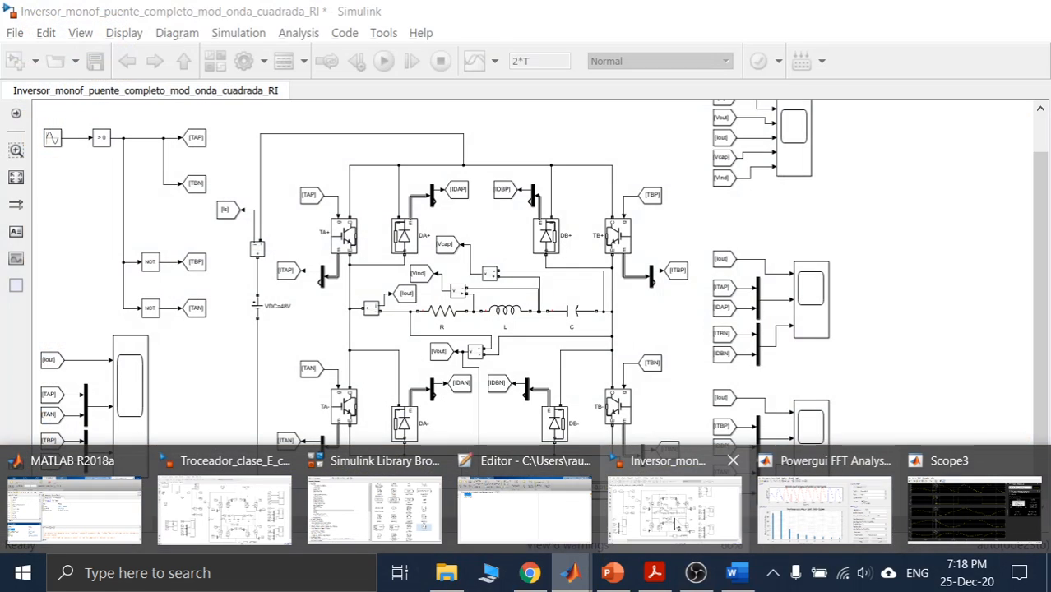
click(674, 510)
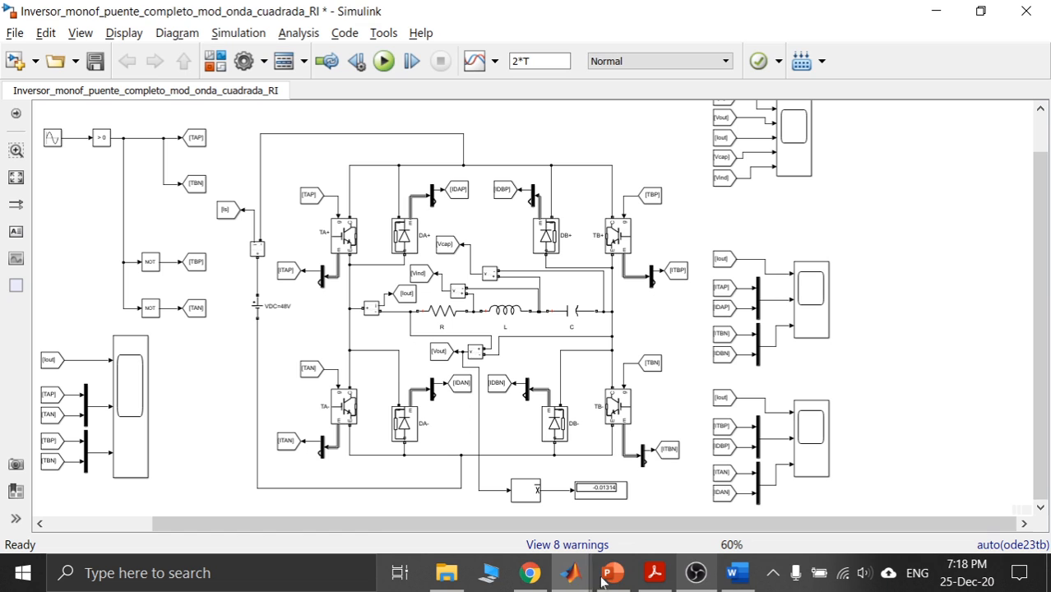
click(570, 573)
click(967, 516)
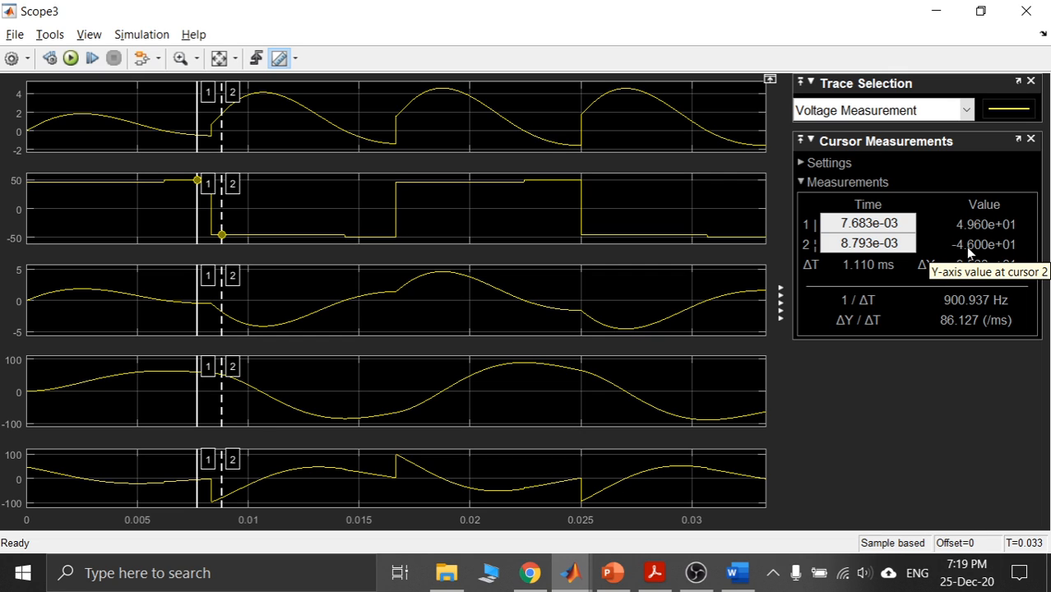
click(966, 109)
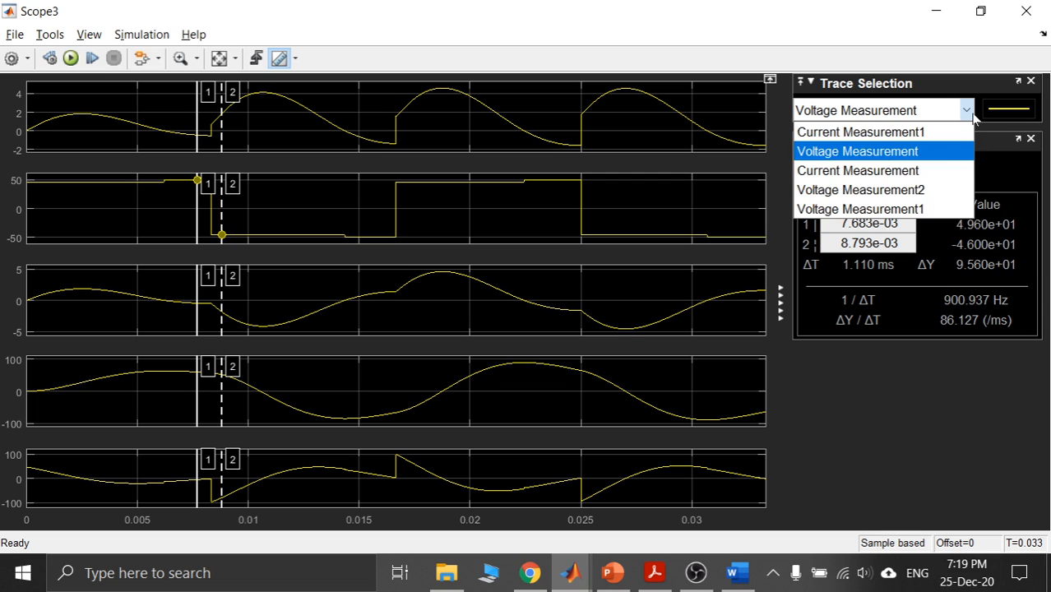
click(933, 152)
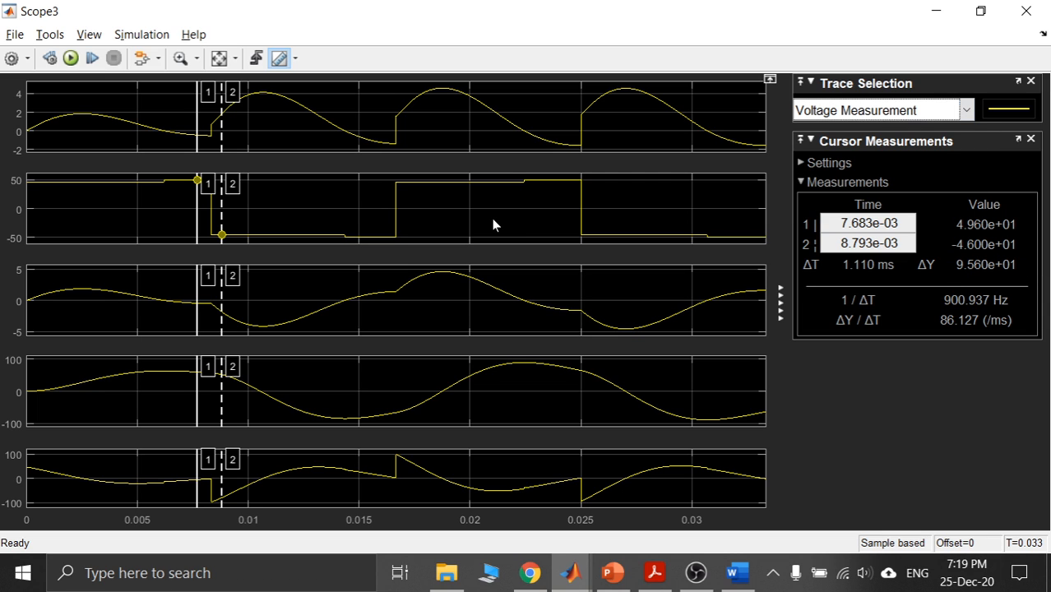
click(220, 236)
drag(220, 235, 220, 236)
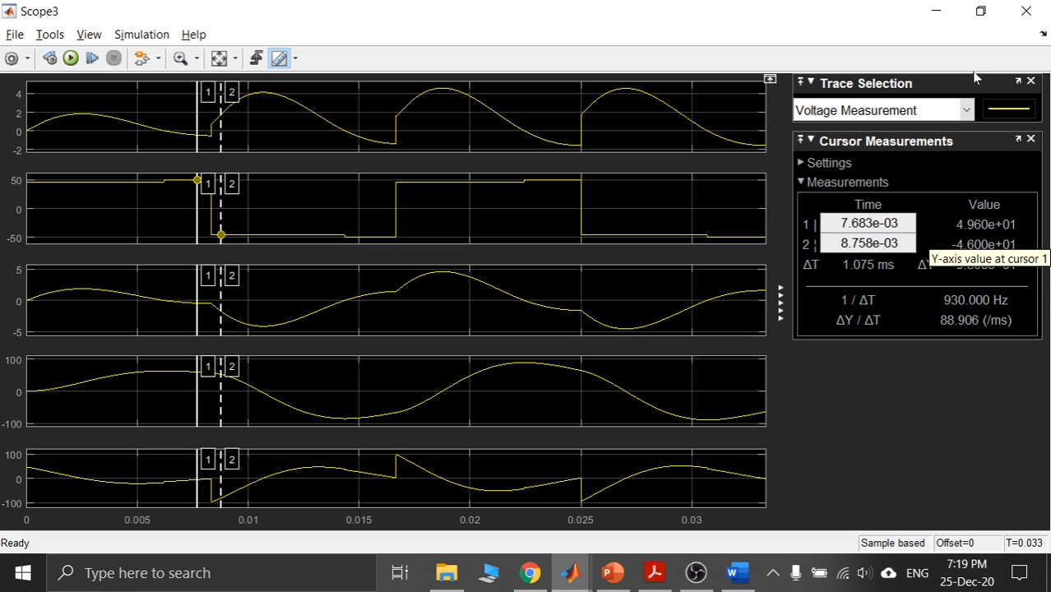
Inspect the block parameters of transistors TB+ and TA- in the inverter model, including forward voltage Vf, leaving both blocks as they are.
click(936, 11)
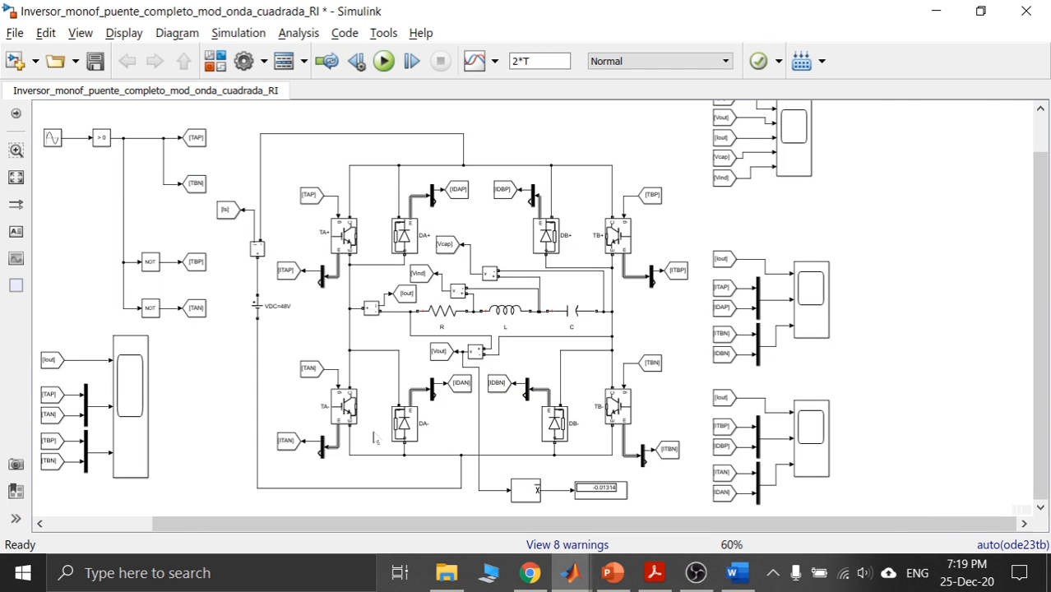
click(347, 404)
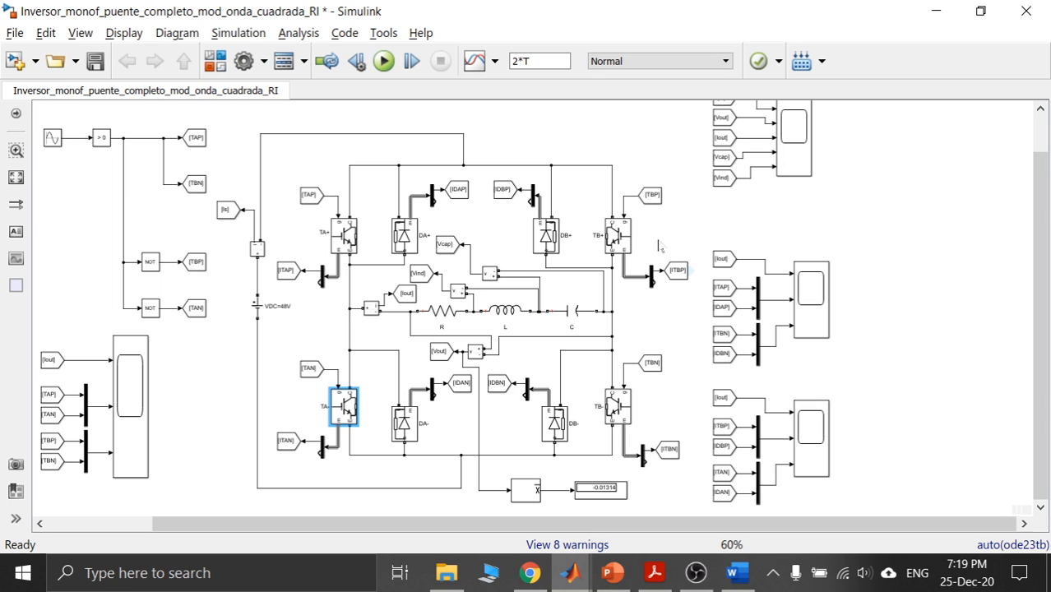
double_click(616, 238)
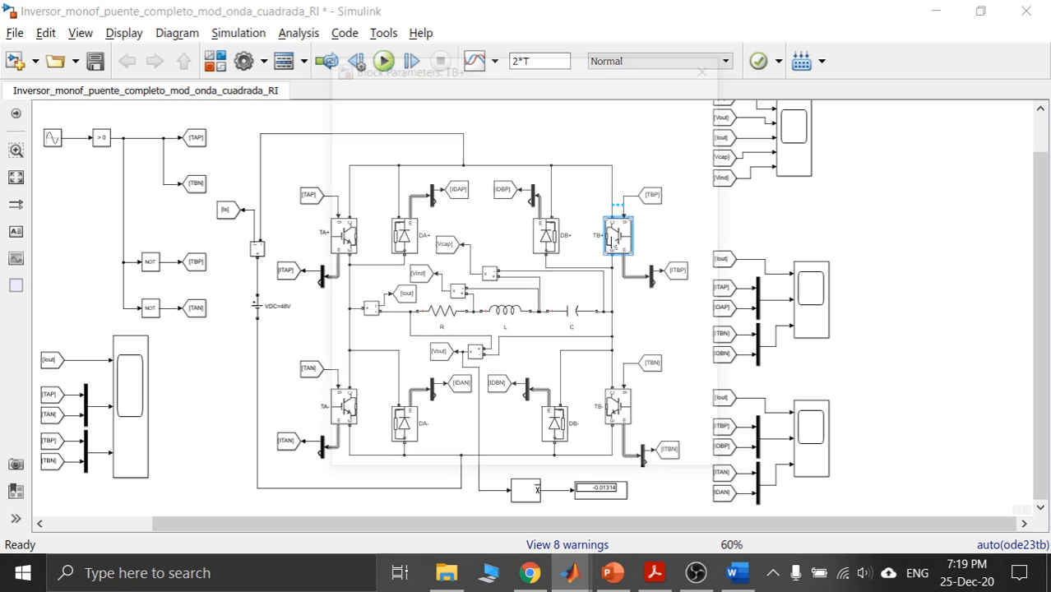
drag(576, 200, 581, 318)
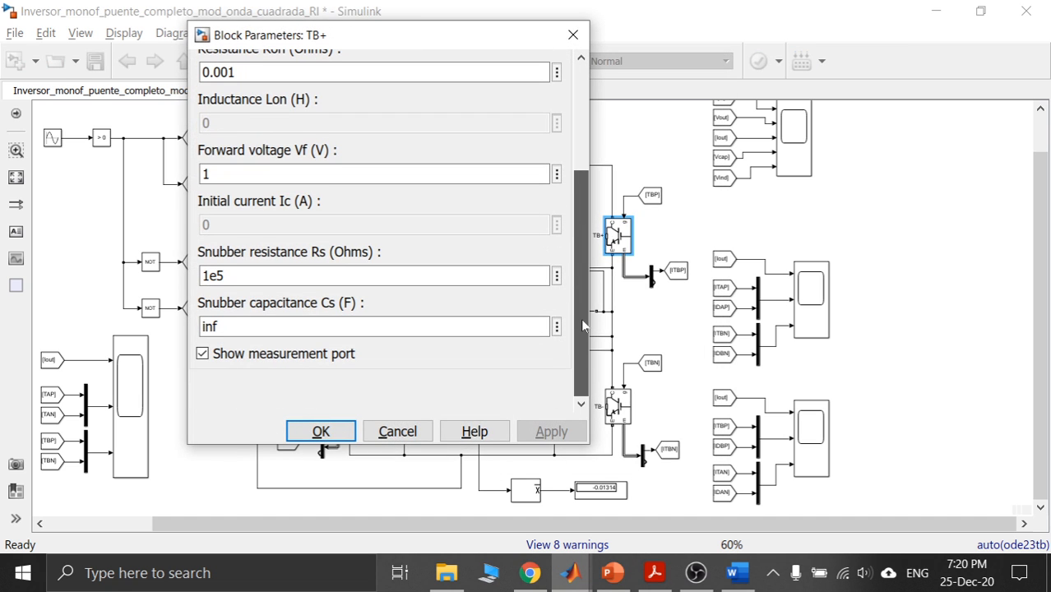
scroll(323, 254, up, 2)
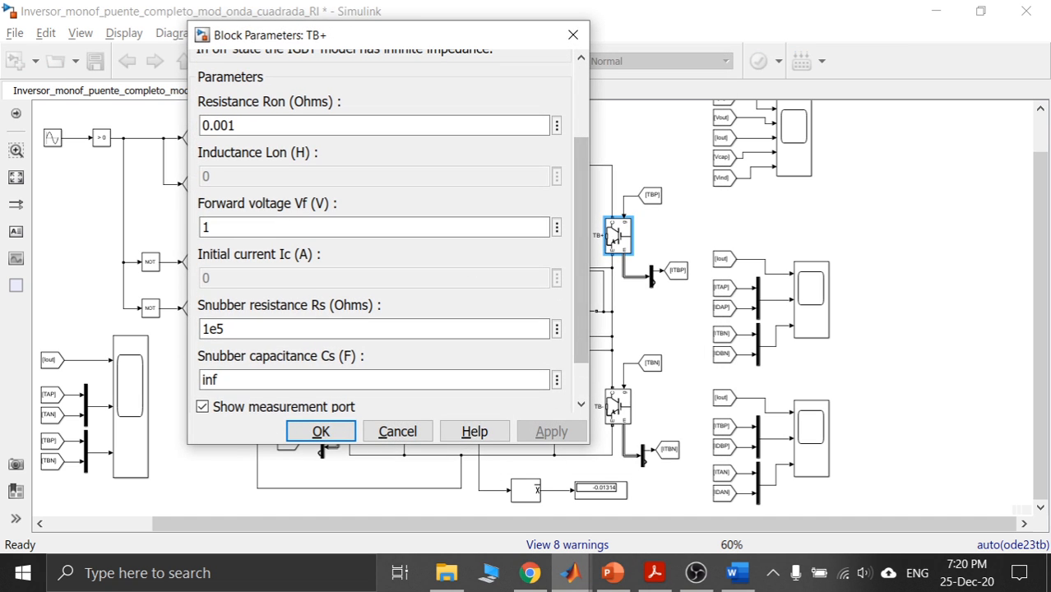
double_click(207, 227)
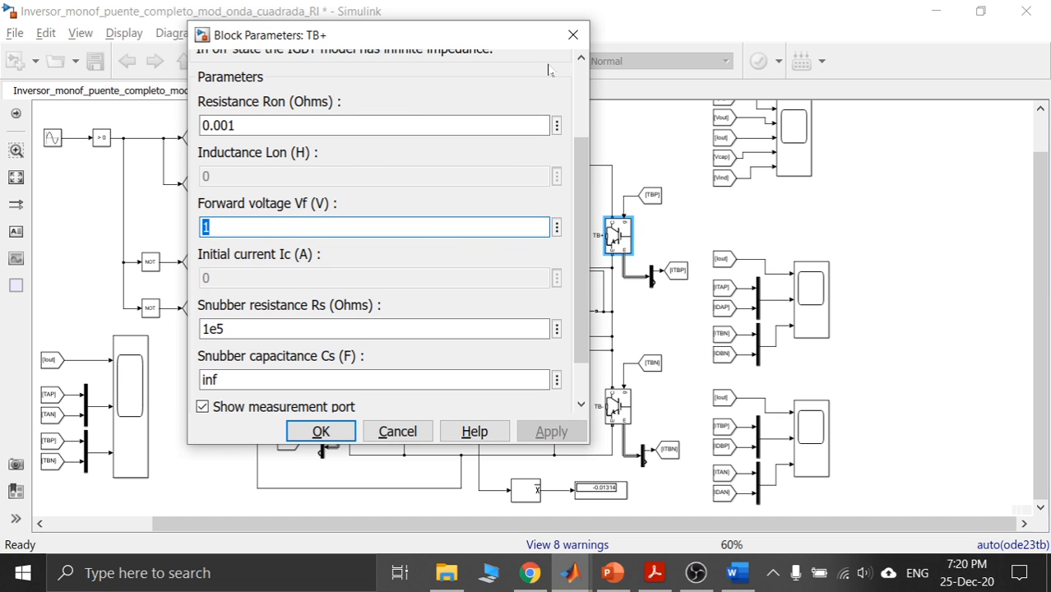
click(573, 34)
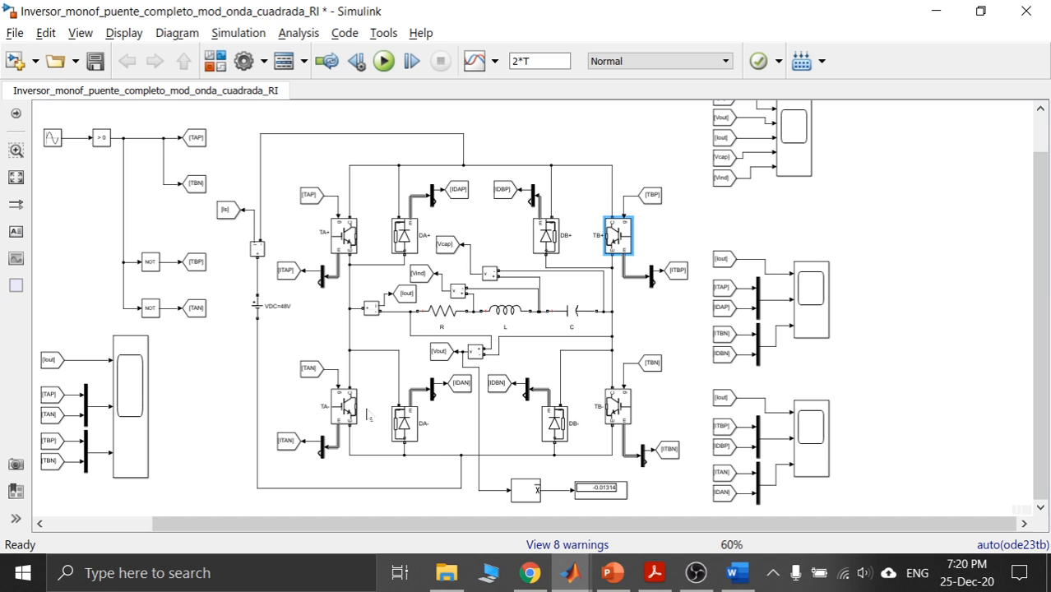
double_click(345, 403)
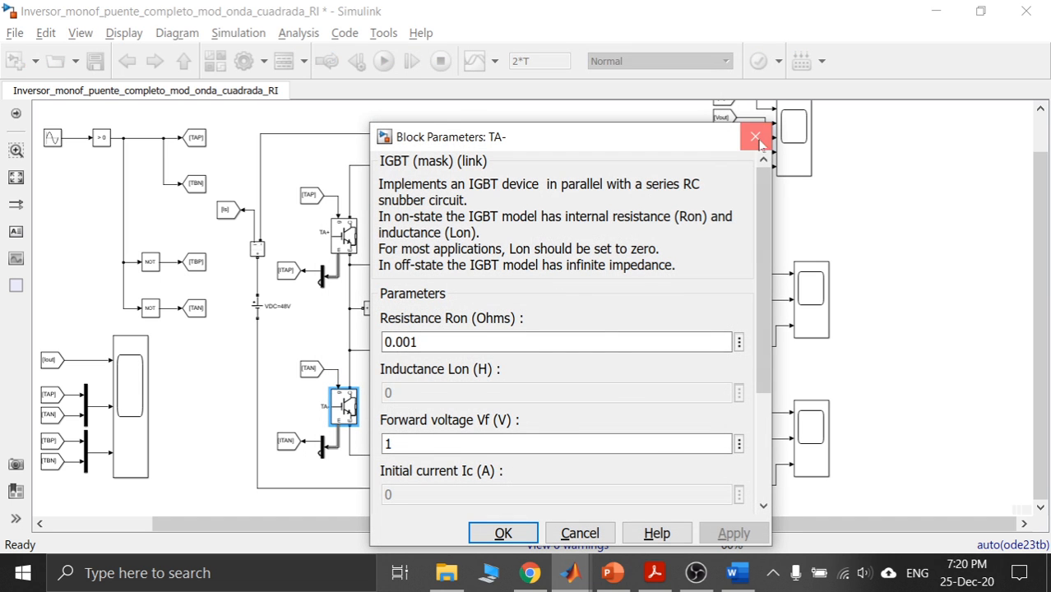
click(757, 140)
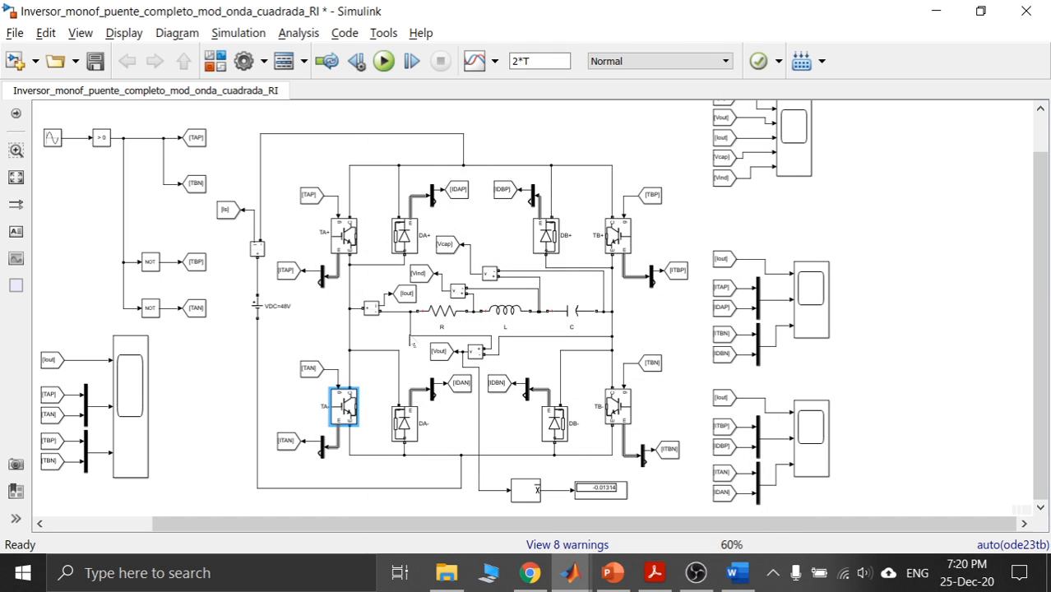
Trace the conduction path from the VDC source through transistors TB+ and TA-, and return to the Scope3 waveforms.
click(257, 306)
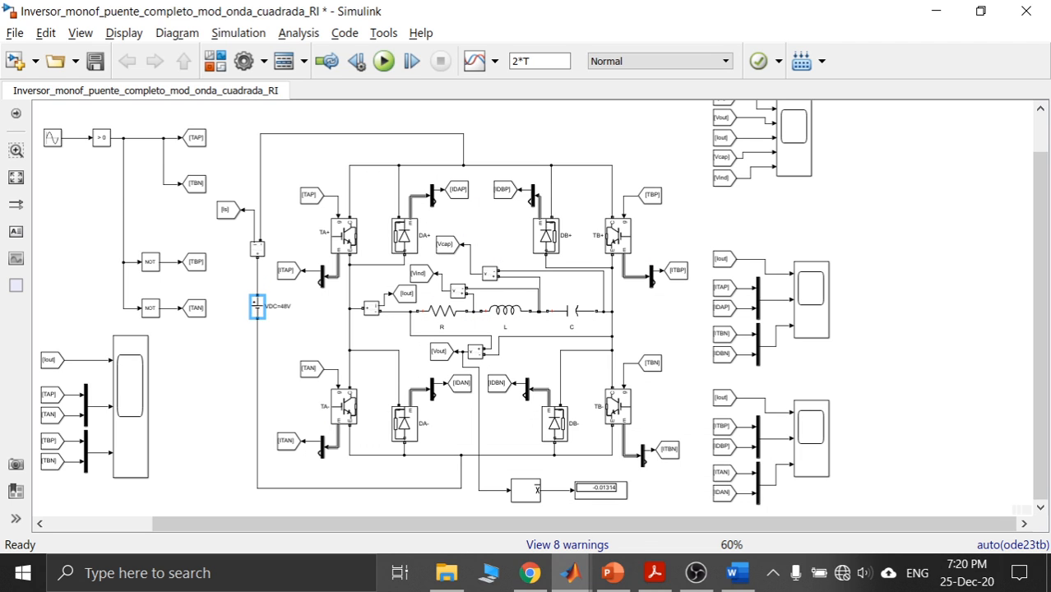
click(619, 237)
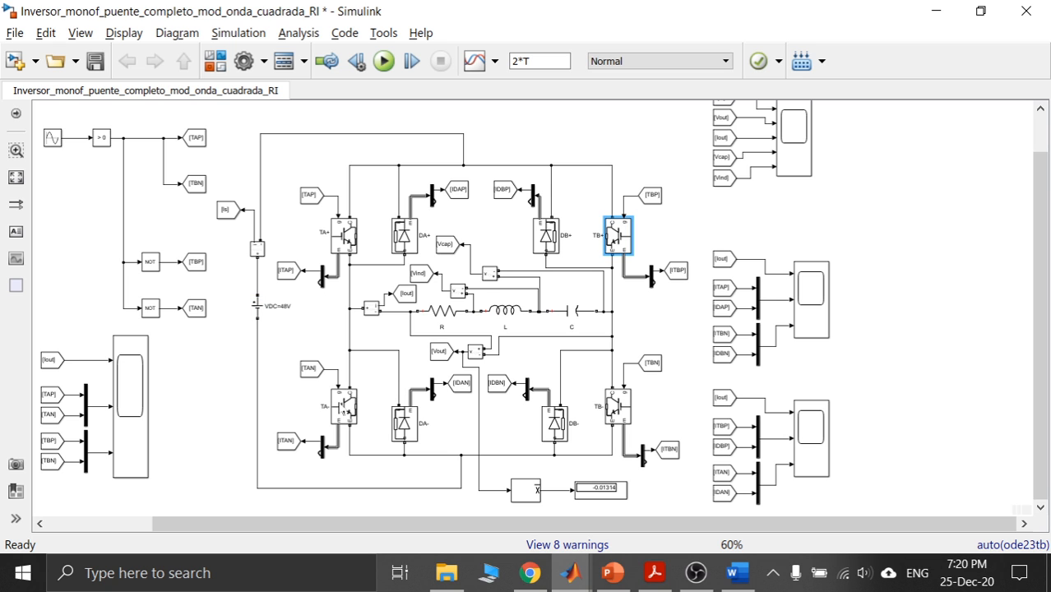
click(344, 405)
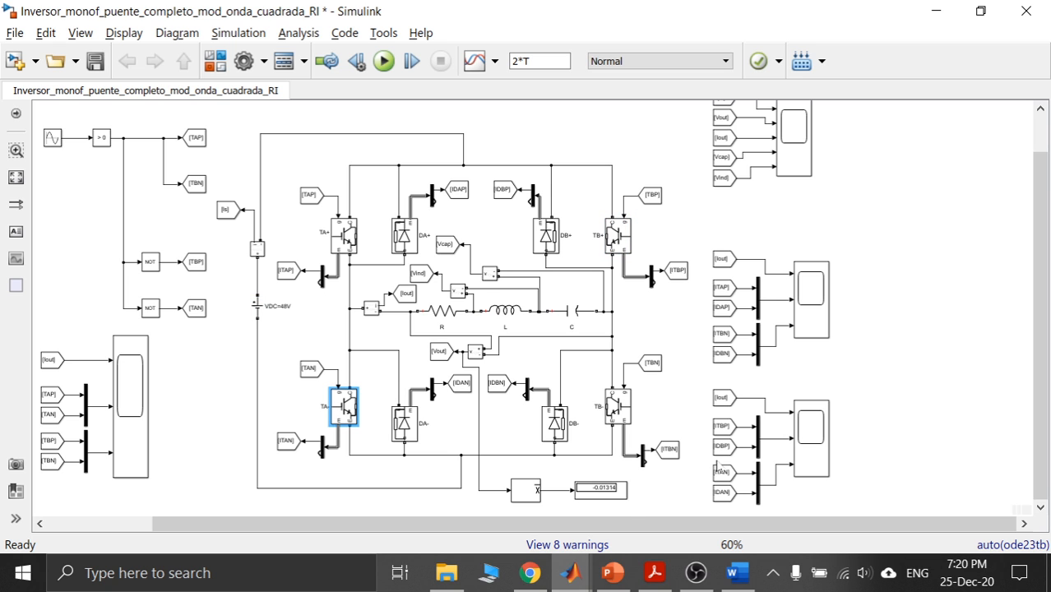
click(570, 573)
click(942, 493)
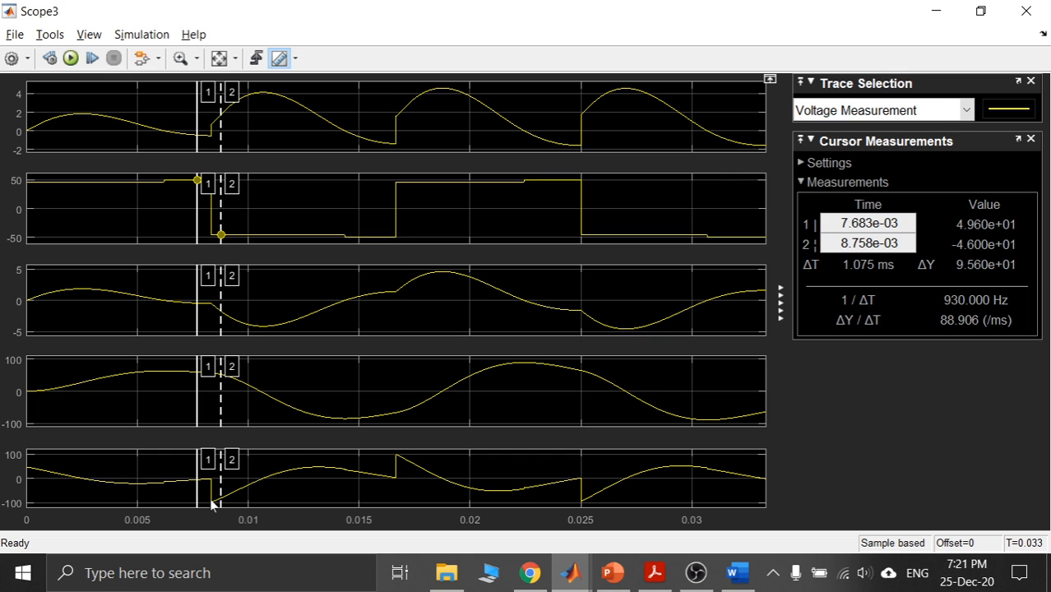
Go back to the inverter model and follow the loop between the VDC source, TB+, TA- and the load's capacitor end.
click(935, 11)
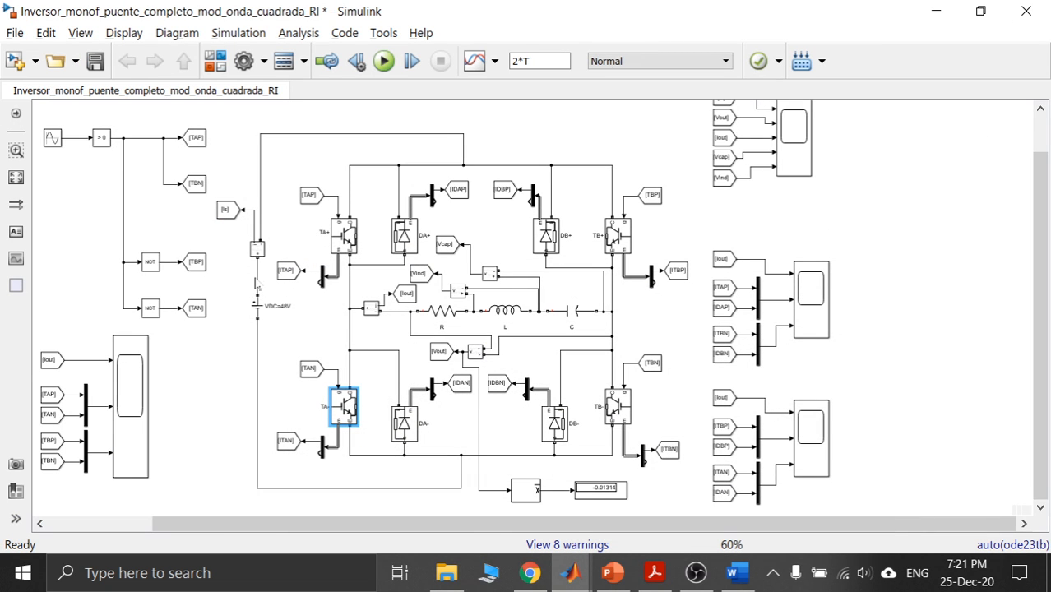
click(258, 306)
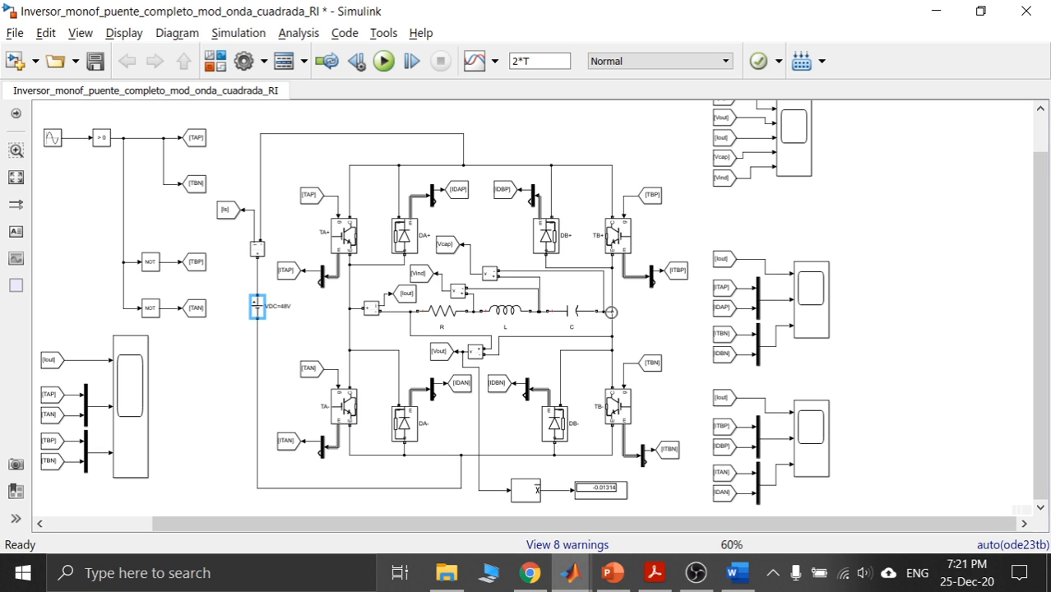
click(609, 311)
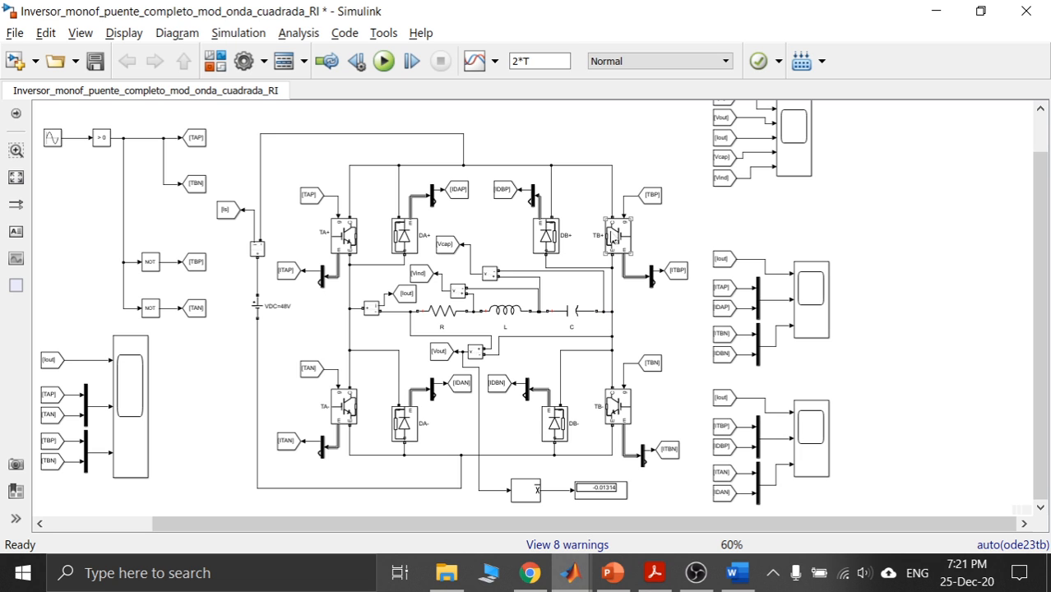
click(616, 236)
click(342, 404)
click(619, 234)
click(258, 308)
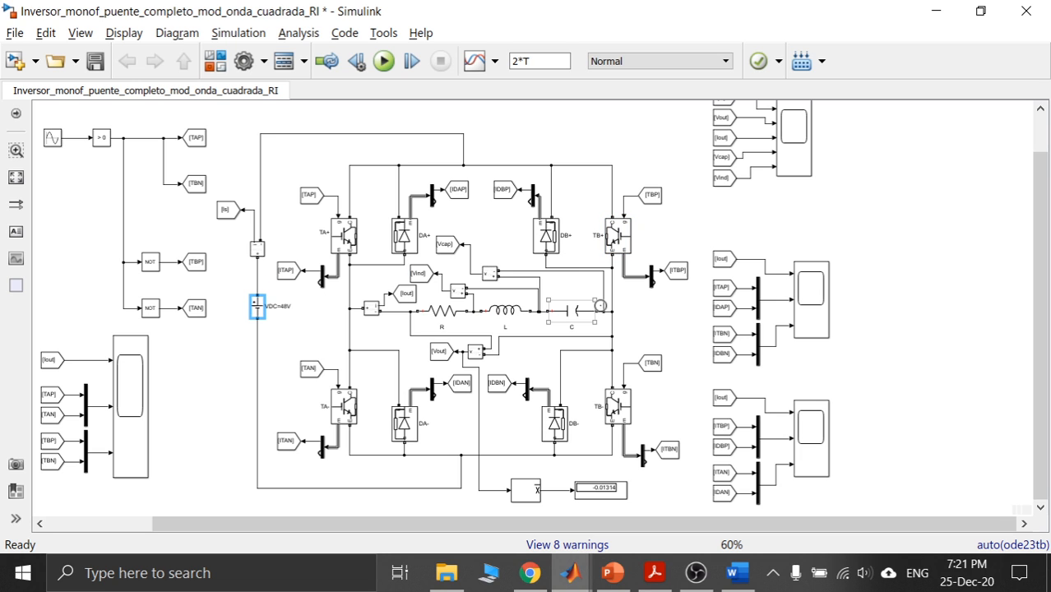
Examine the series RLC load from its capacitor-end node to the wire feeding the resistor, then minimize the model.
click(609, 311)
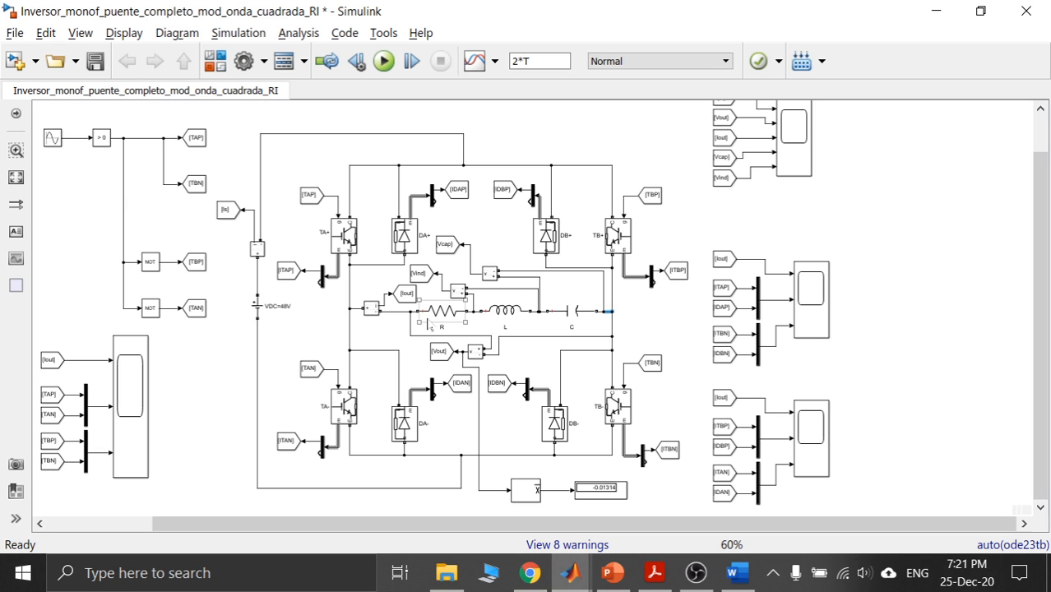
click(402, 313)
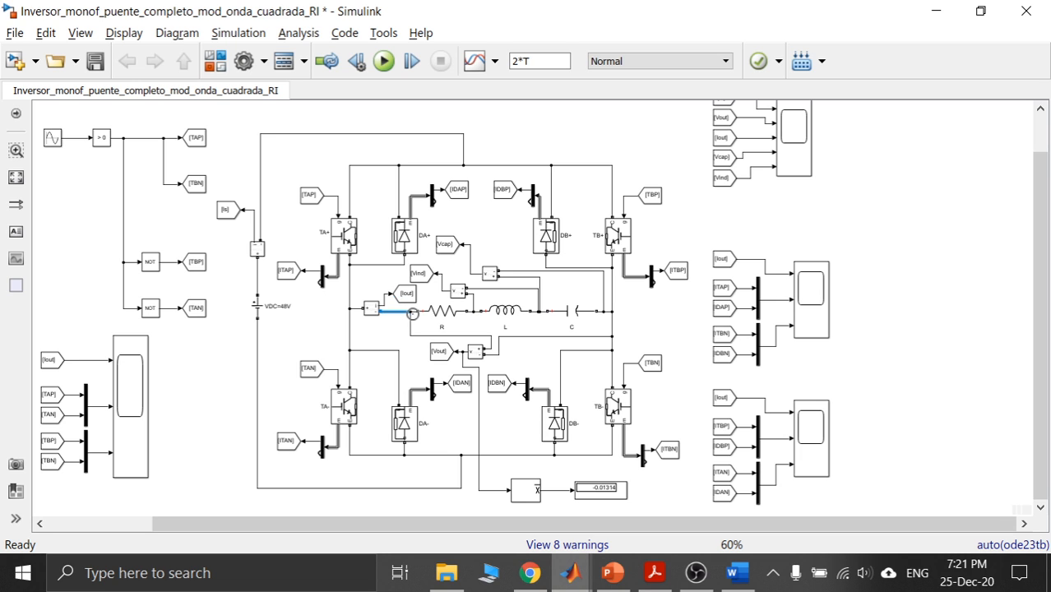
mouse_move(409, 312)
mouse_down()
mouse_move(634, 324)
mouse_move(612, 315)
mouse_up()
click(577, 321)
click(938, 12)
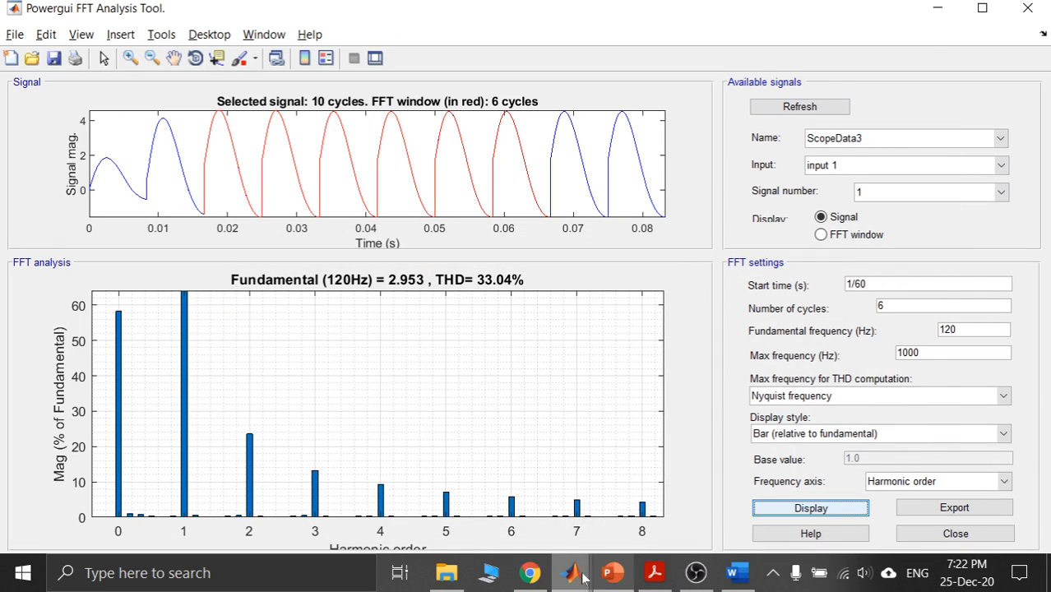
Review the Scope3 waveforms, then minimize Scope3 and the FFT analysis window and return to the inverter model.
mouse_move(571, 574)
click(1002, 502)
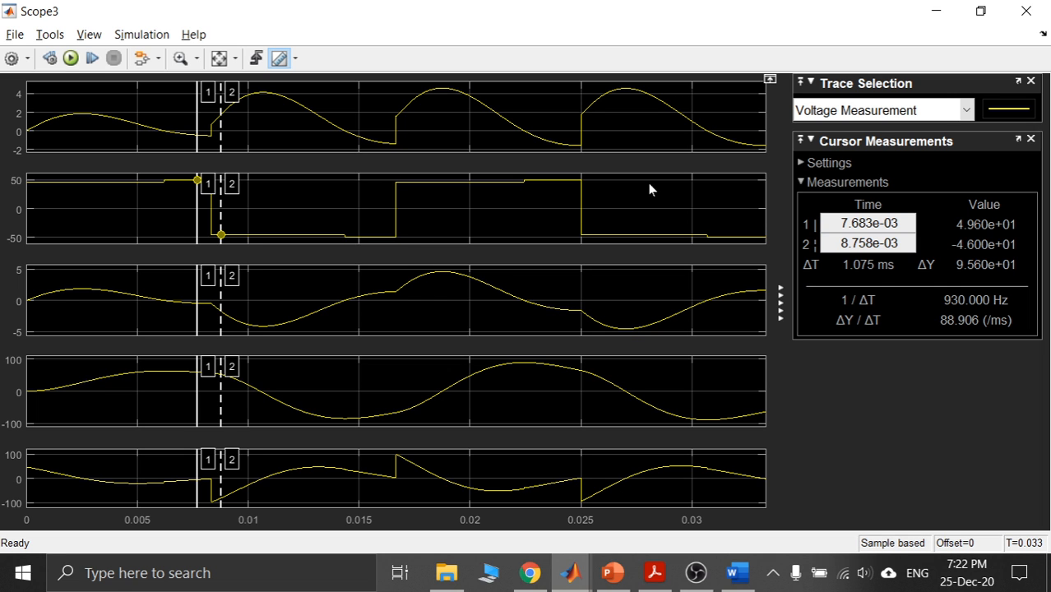
click(930, 20)
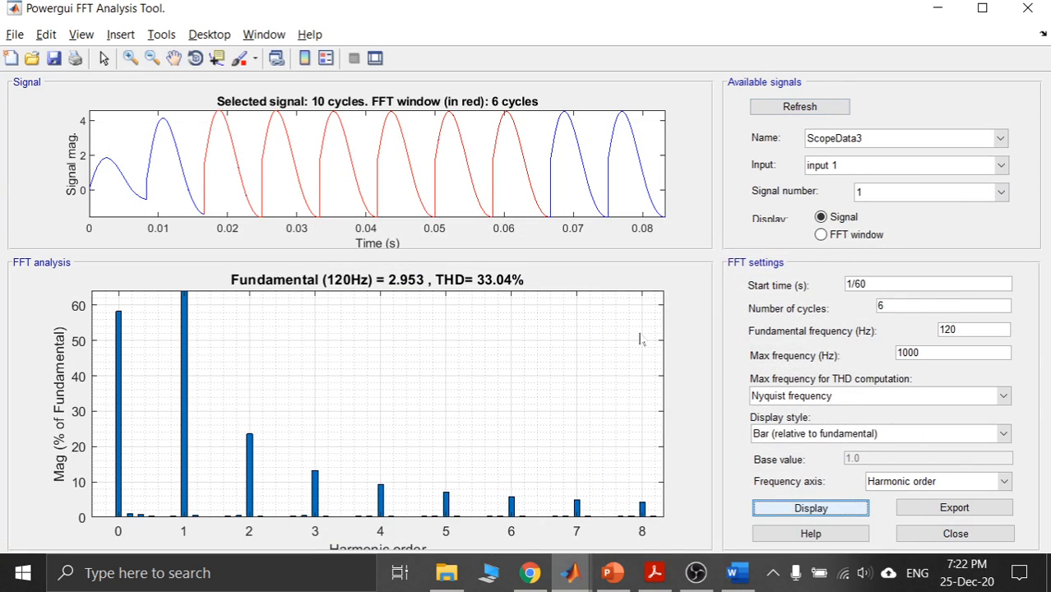
click(937, 8)
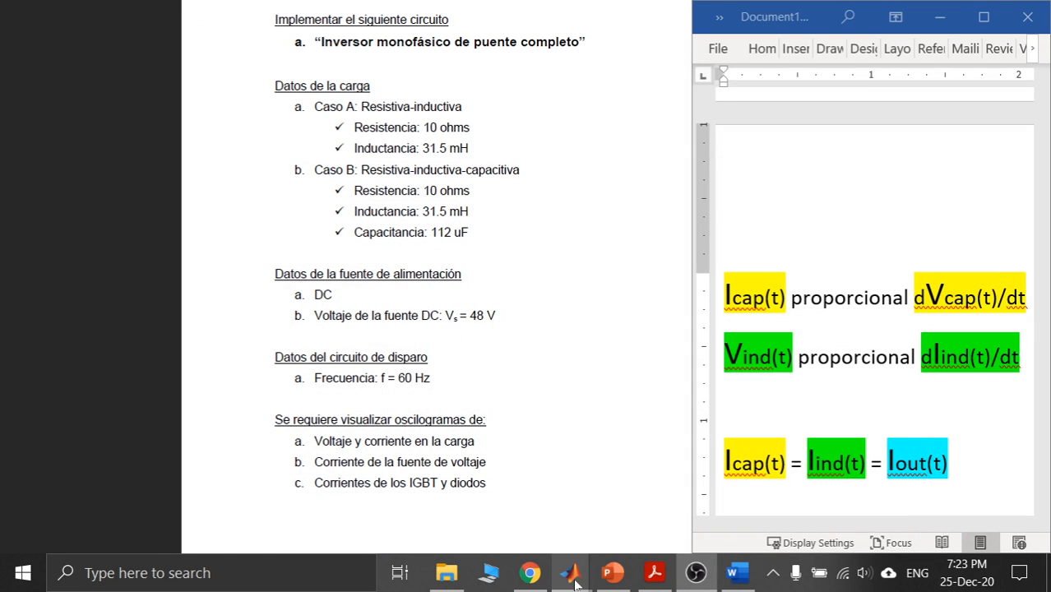
mouse_move(571, 574)
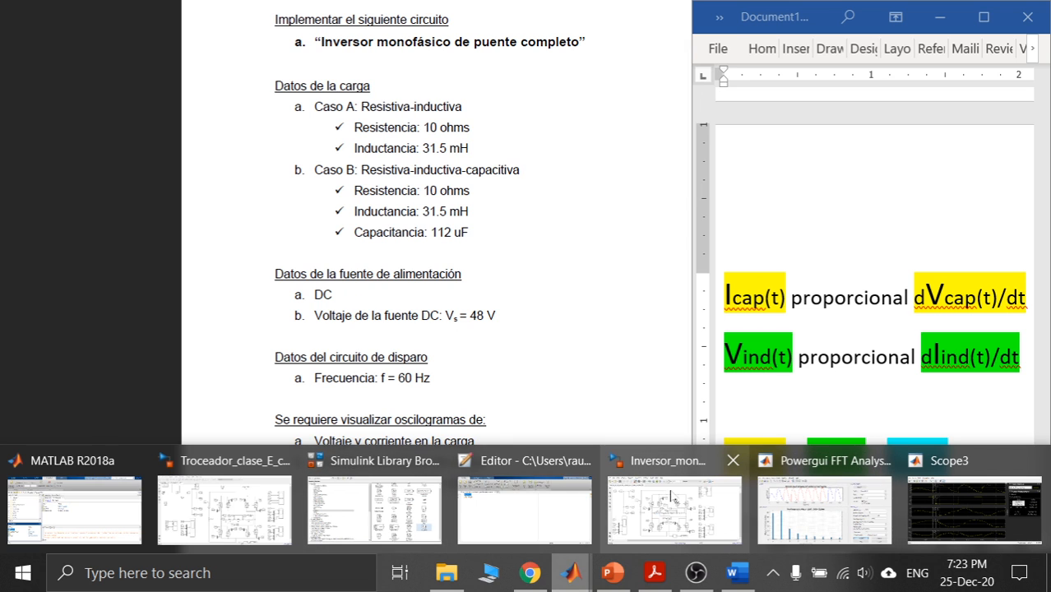
click(682, 503)
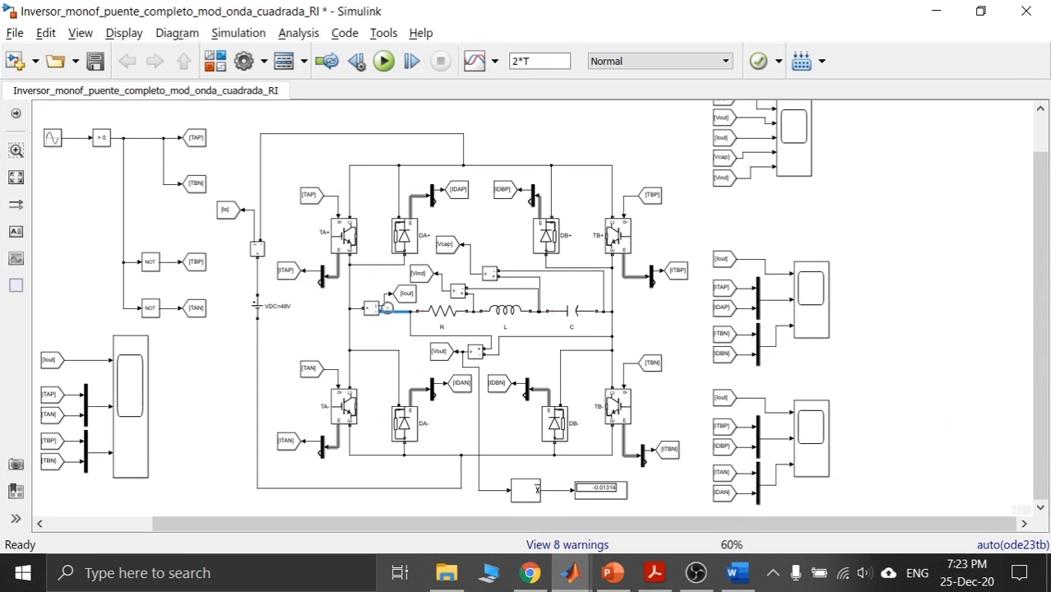
Examine the load's resistor and inductor and the voltage measurement block that feeds Vind.
click(421, 319)
click(502, 316)
click(458, 292)
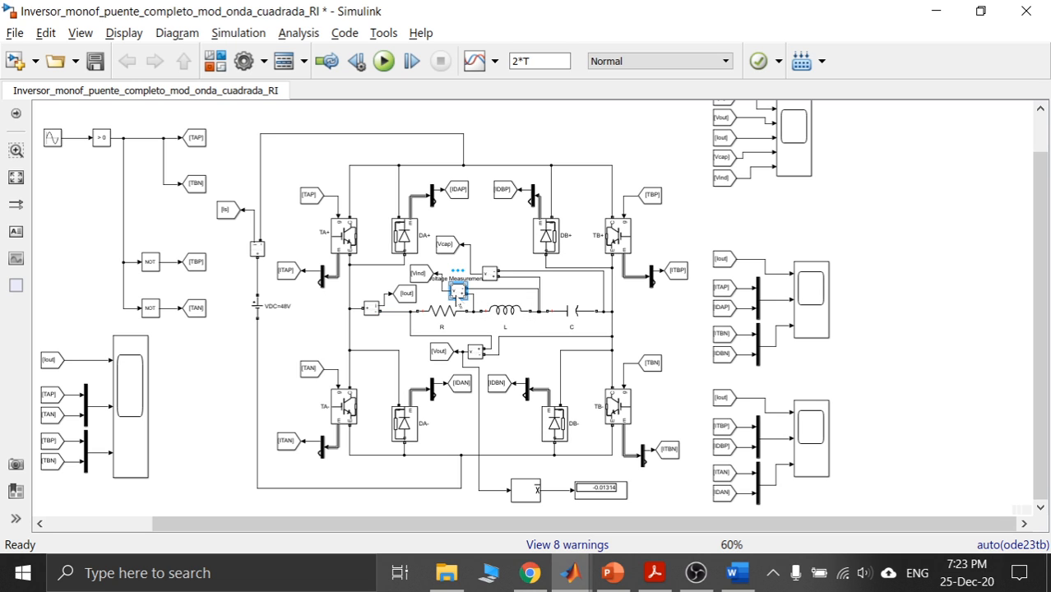
click(536, 339)
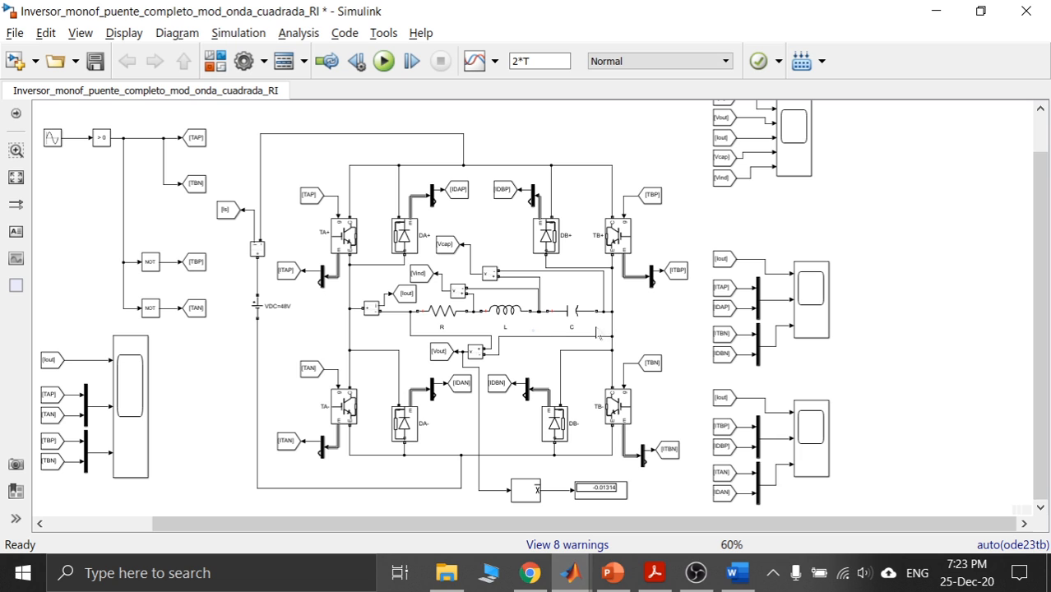
click(506, 311)
click(450, 320)
Bring up Scope3 and compare its waveforms with the Word notes on capacitor current and inductor voltage proportionality.
click(938, 13)
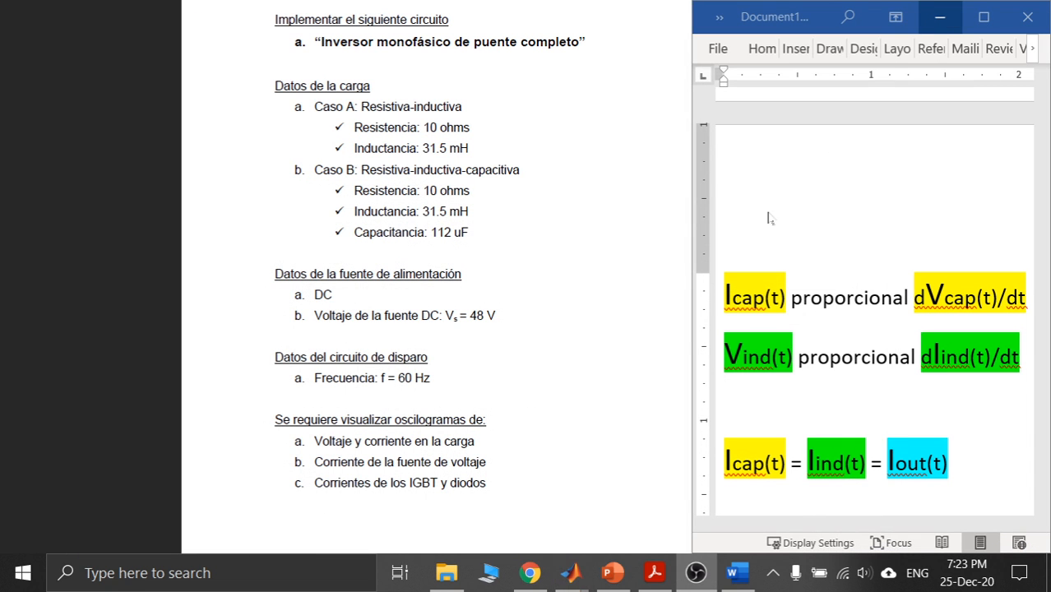
mouse_move(572, 573)
click(974, 510)
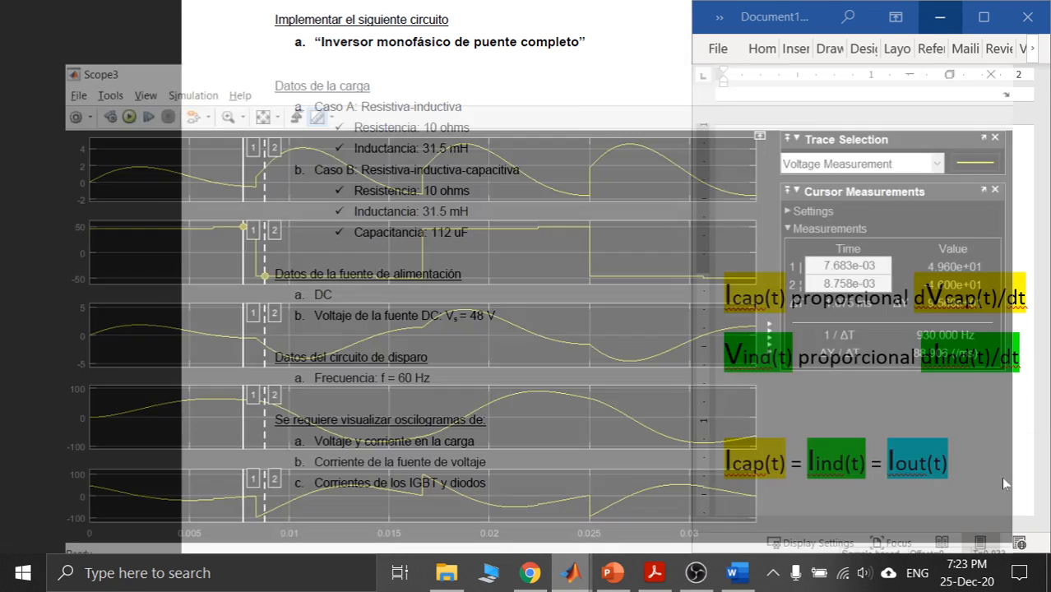
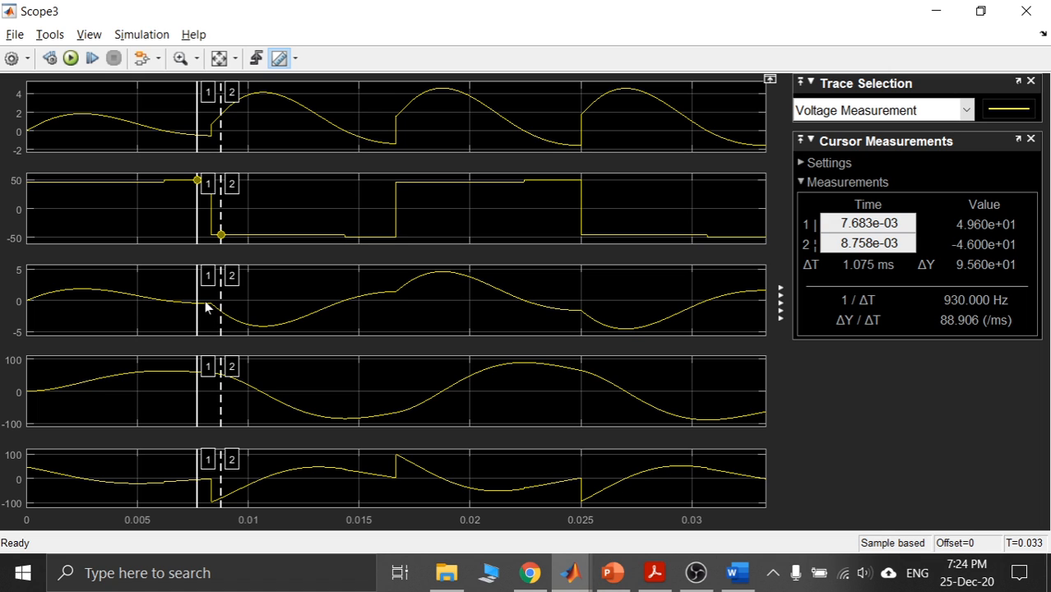
click(740, 574)
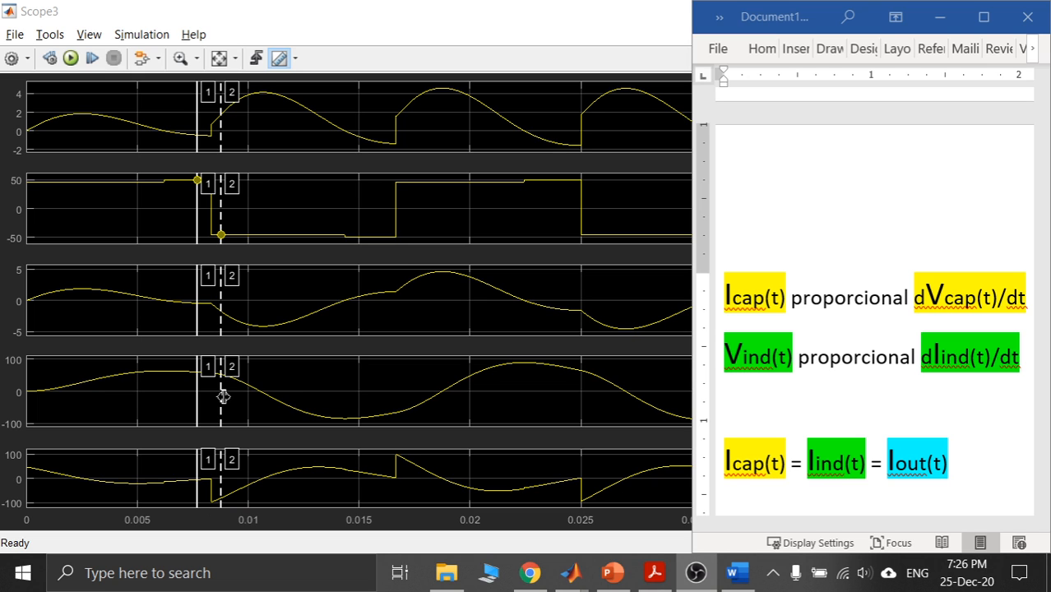
Measure Scope3 with cursor 2 at about 0.012 s and cursor 1 at about 6.261 ms, then return to the inverter model.
drag(223, 397, 284, 395)
drag(199, 395, 168, 400)
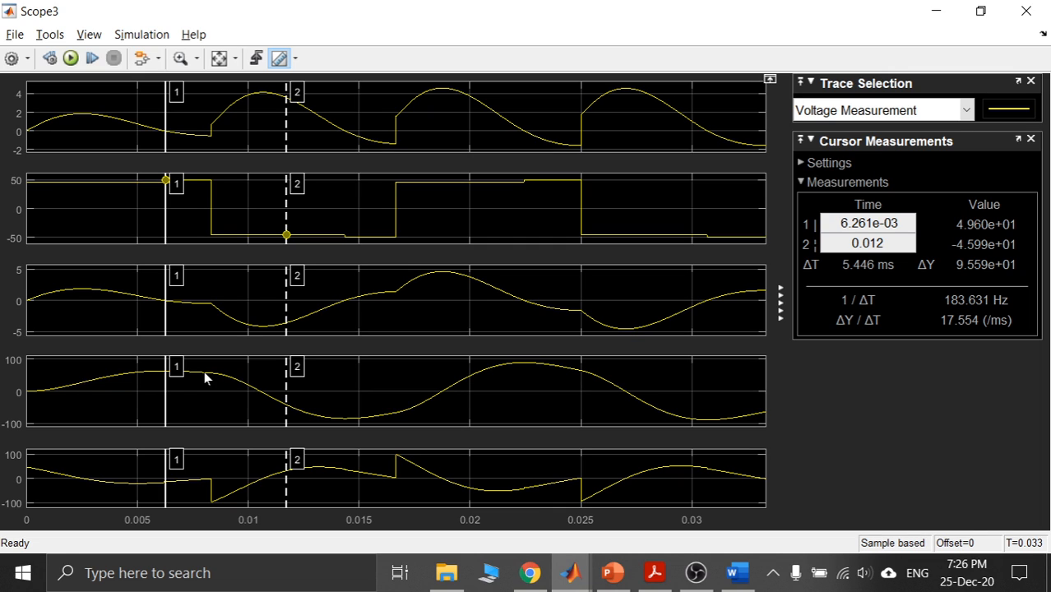
click(934, 17)
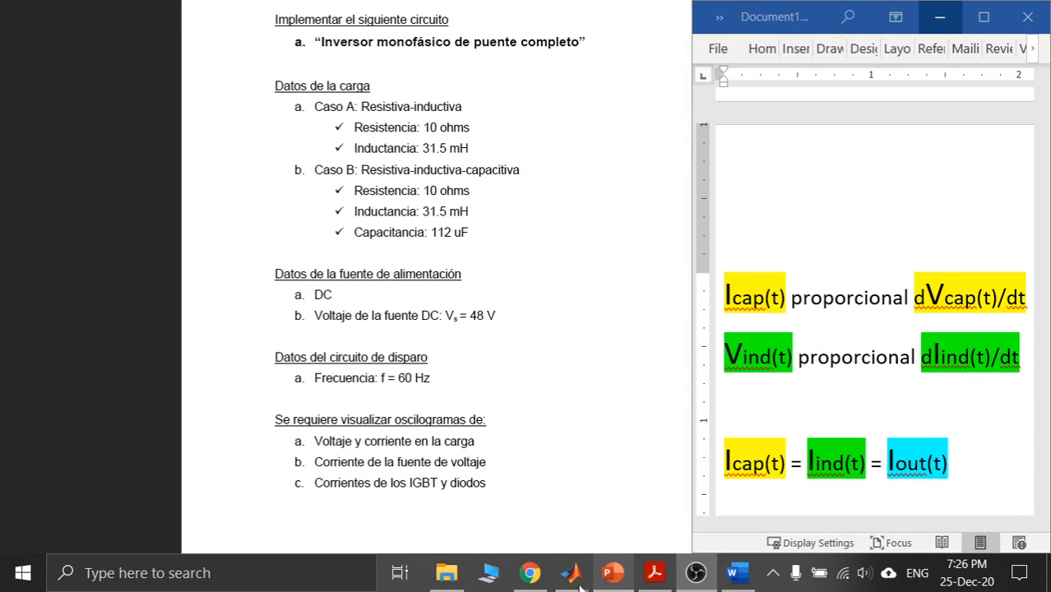
mouse_move(574, 584)
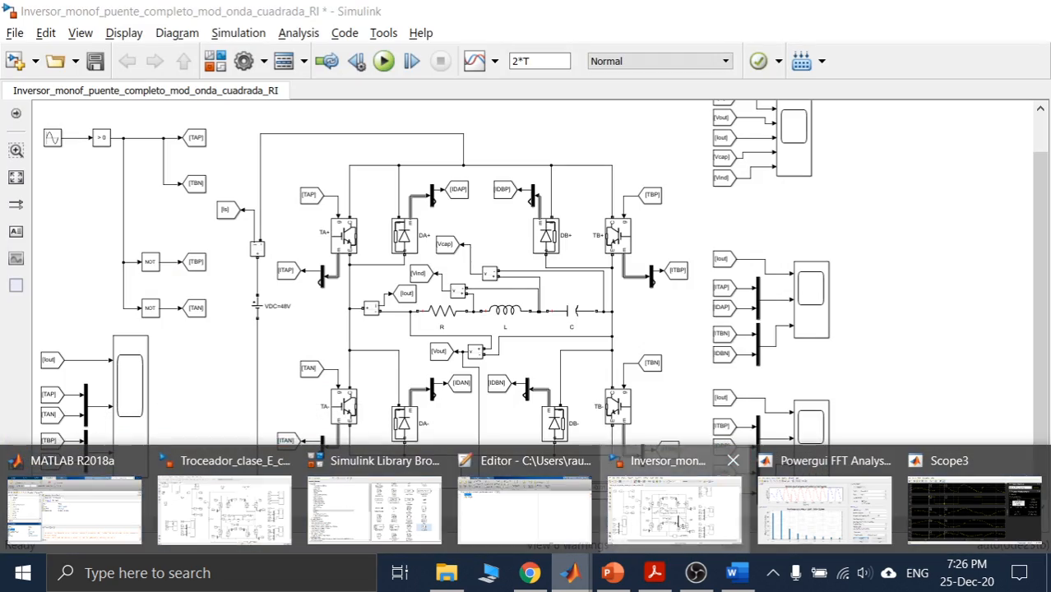
click(679, 521)
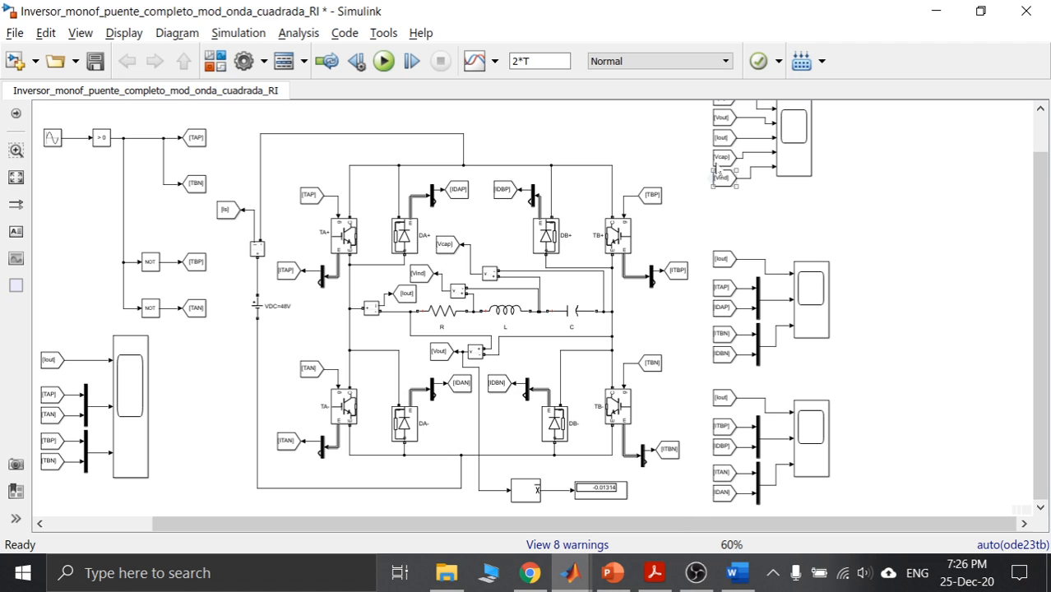
Check the load's capacitor in the model, then set Scope3's cursor 1 at about 8.238 ms and cursor 2 at about 0.010 s.
click(717, 165)
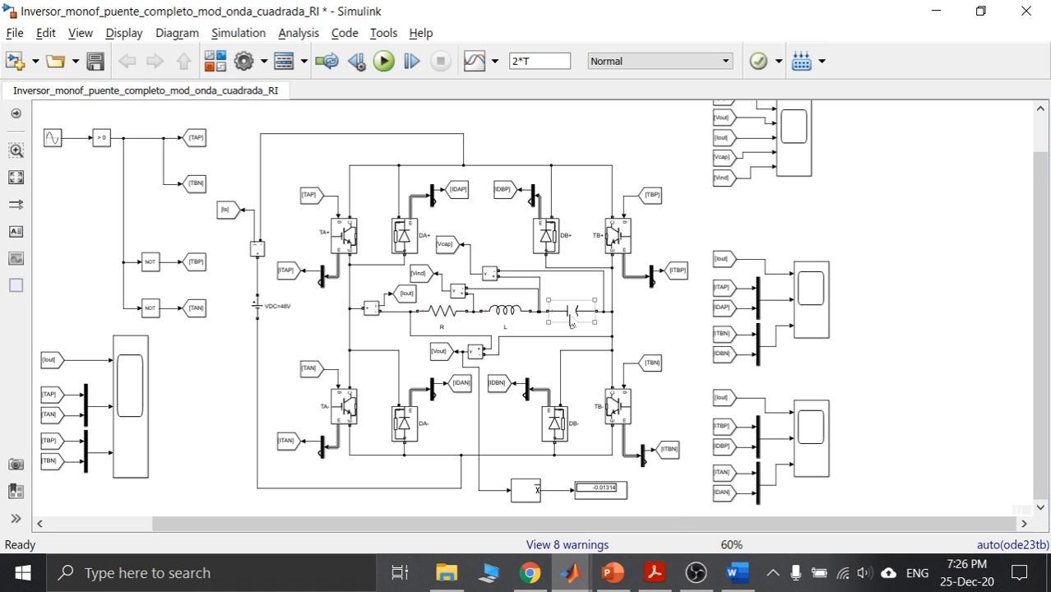
drag(611, 313, 613, 331)
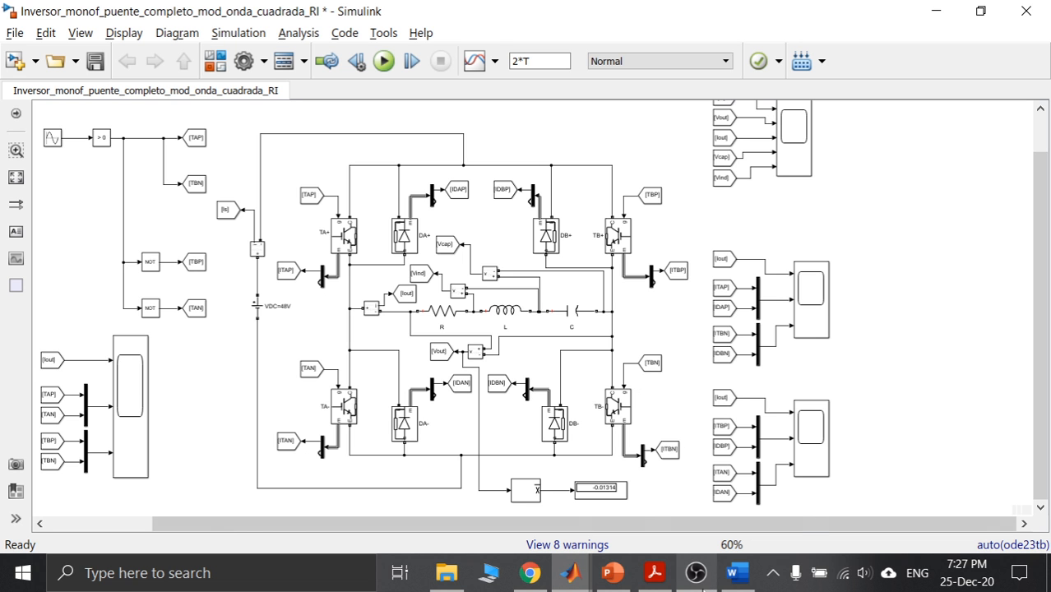
mouse_move(695, 573)
mouse_move(570, 573)
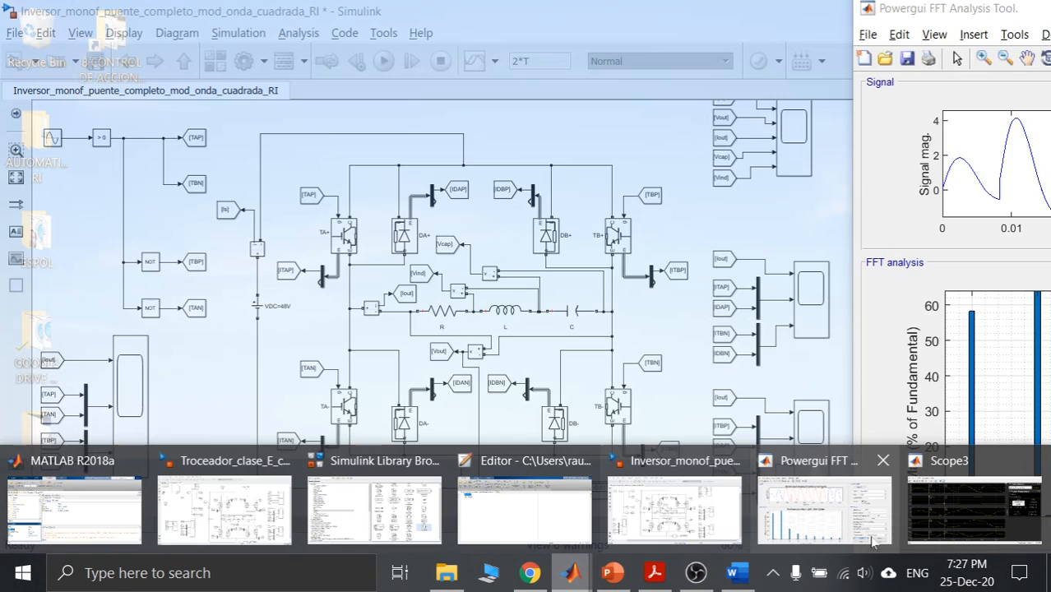
click(975, 510)
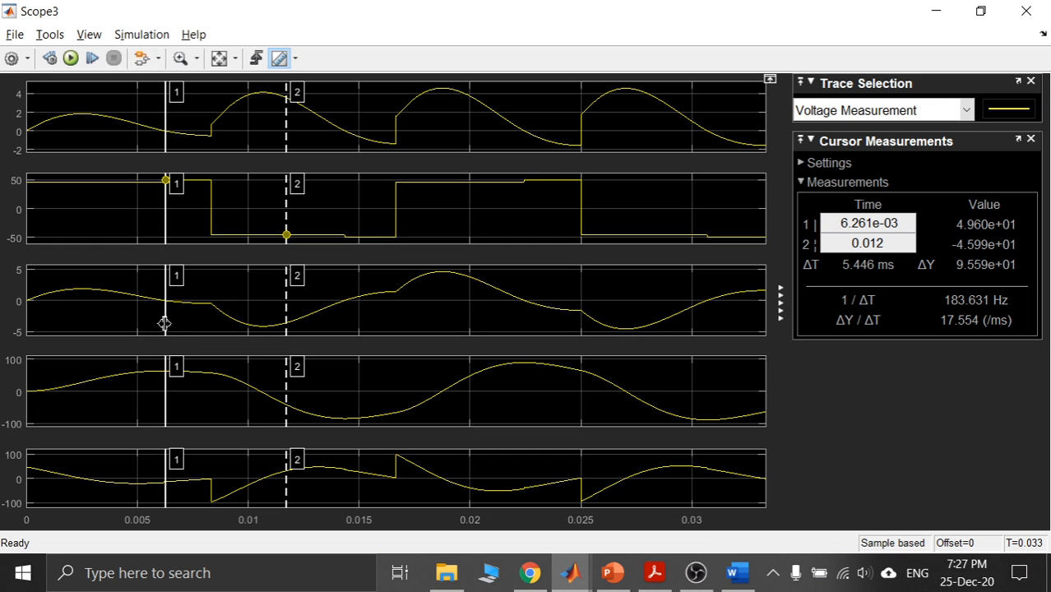
drag(163, 323, 210, 309)
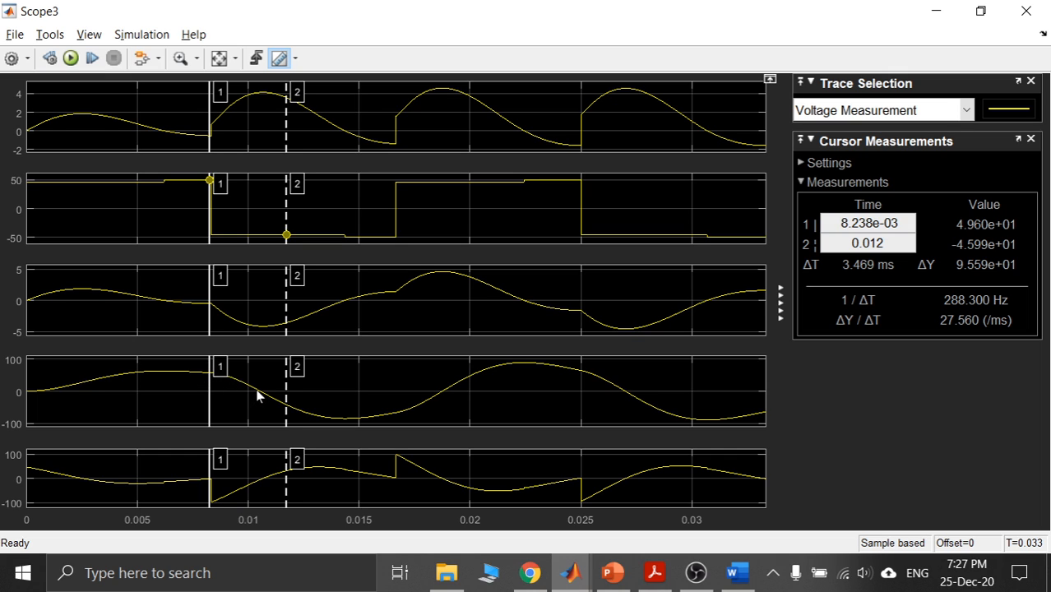
drag(285, 398, 257, 397)
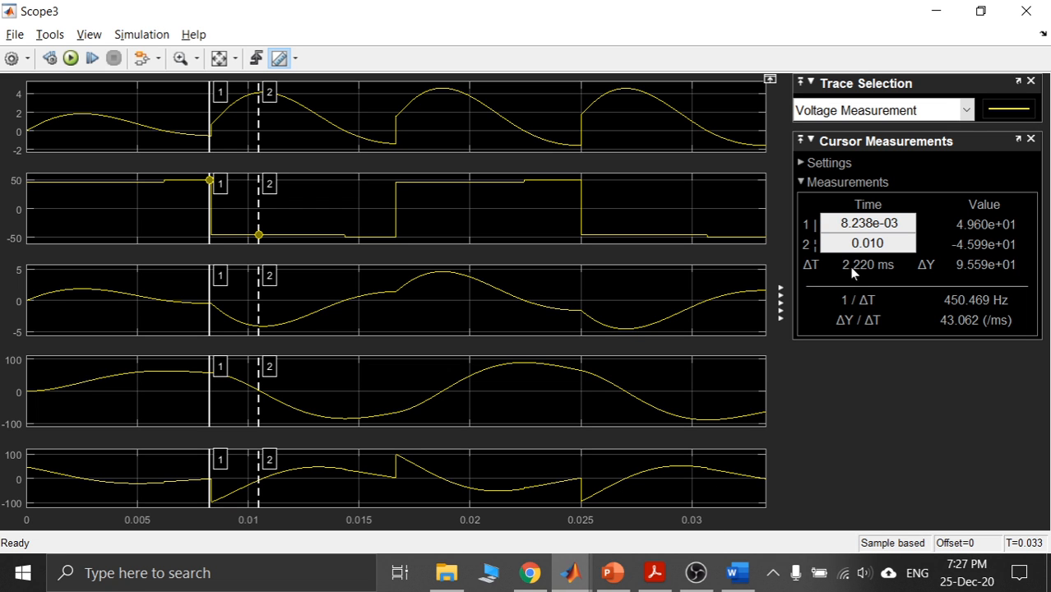
Compare the Scope3 waveforms with the Word notes on Icap and Vind, and fine-tune cursor 2 near the output current's negative peak.
click(981, 12)
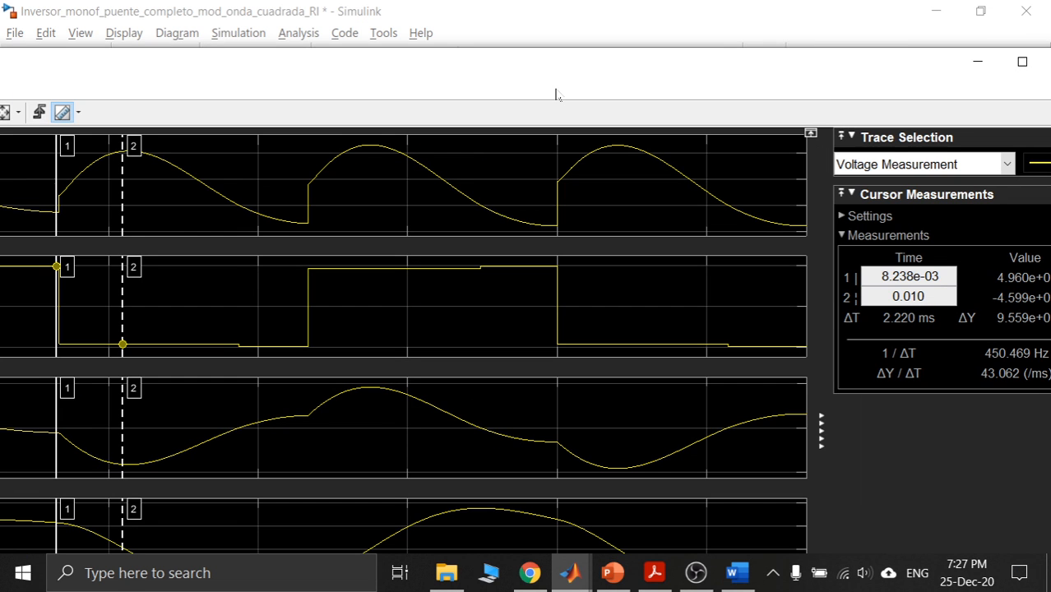
double_click(881, 76)
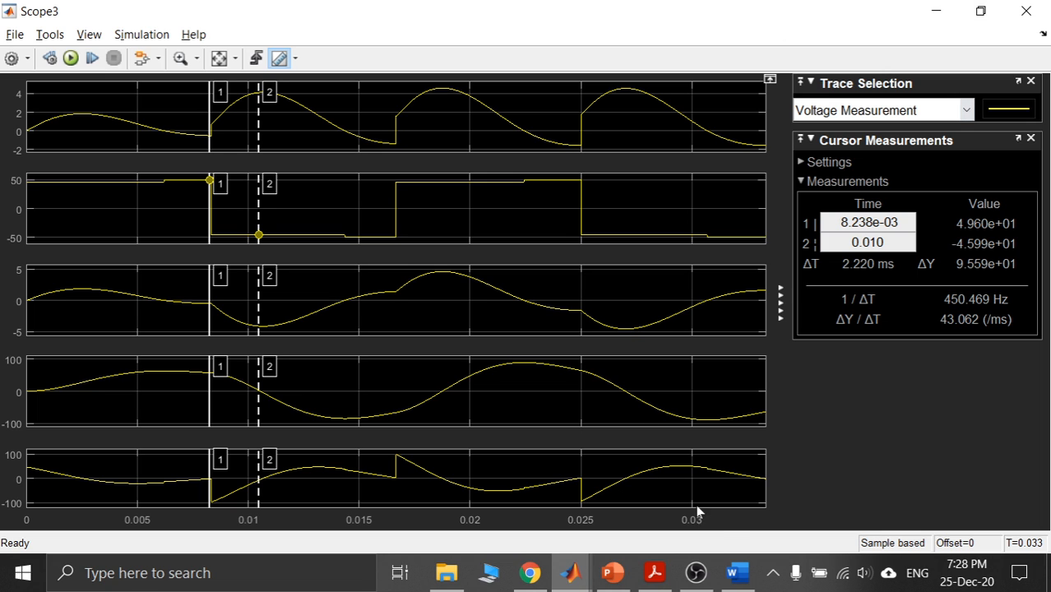
click(738, 573)
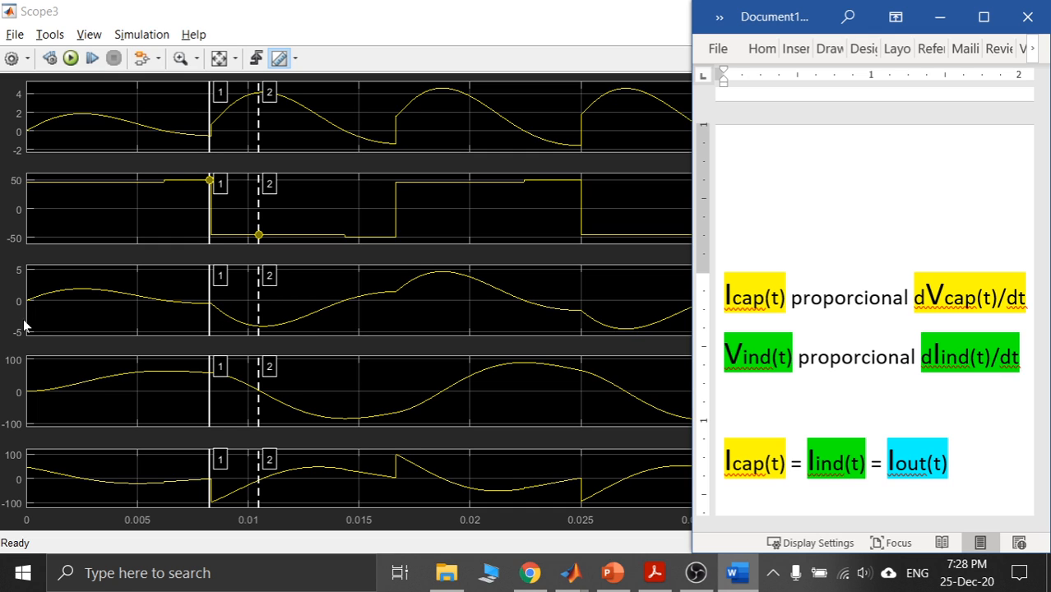
click(260, 330)
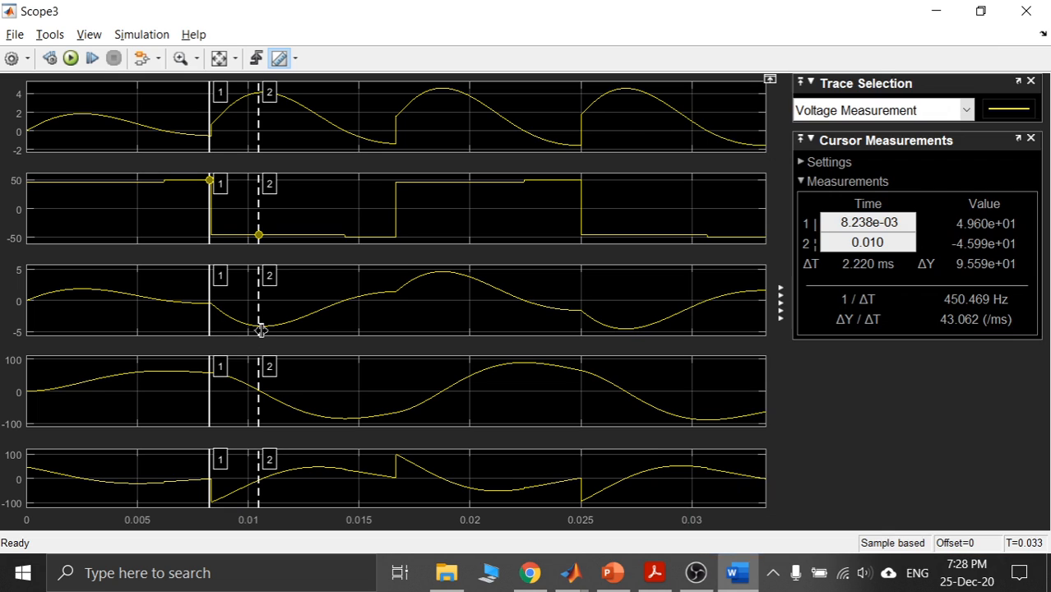
drag(260, 330, 257, 330)
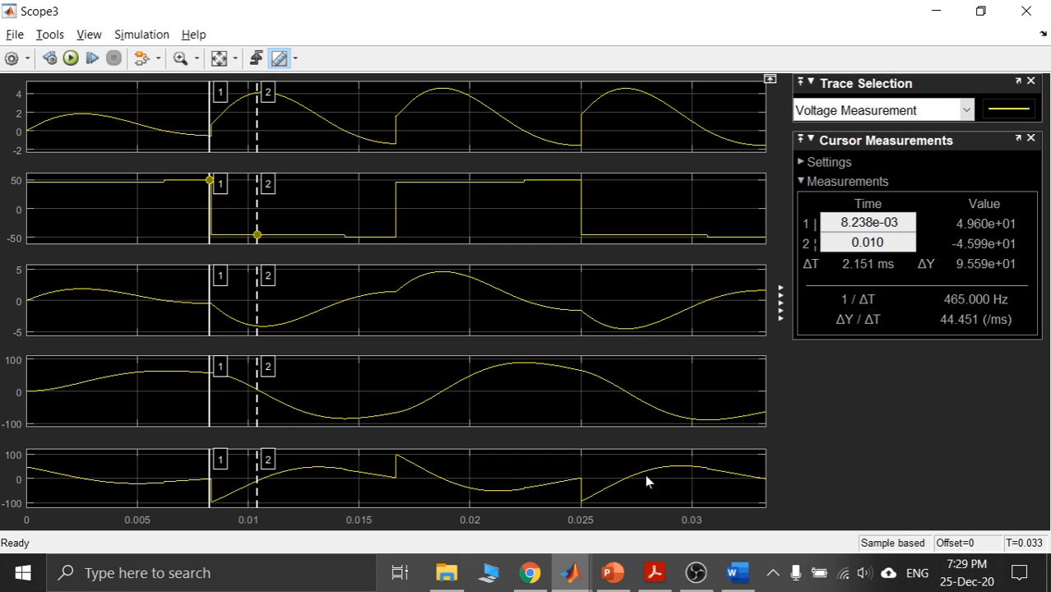
Consult the Word notes again and move Scope3's cursor 1 past the capacitor voltage minimum, then back to about 0.014 s.
click(746, 582)
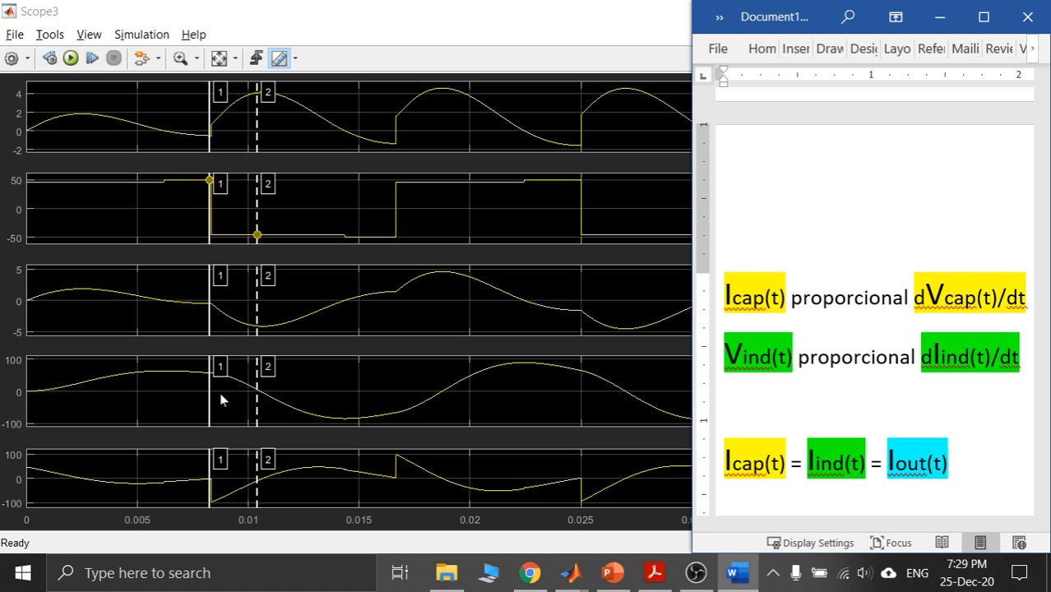
drag(209, 395, 350, 411)
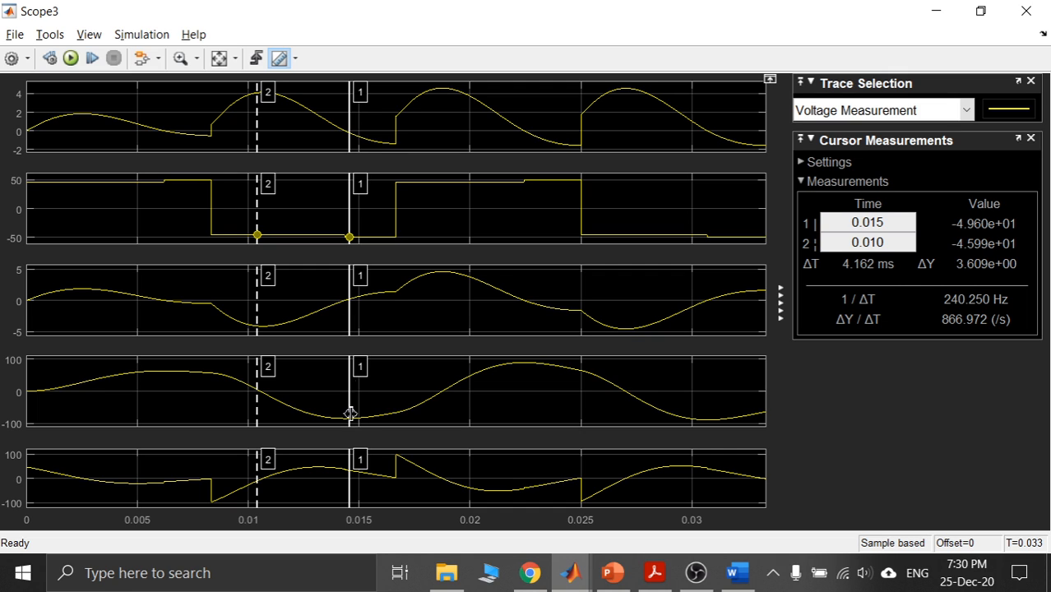
drag(351, 378, 329, 378)
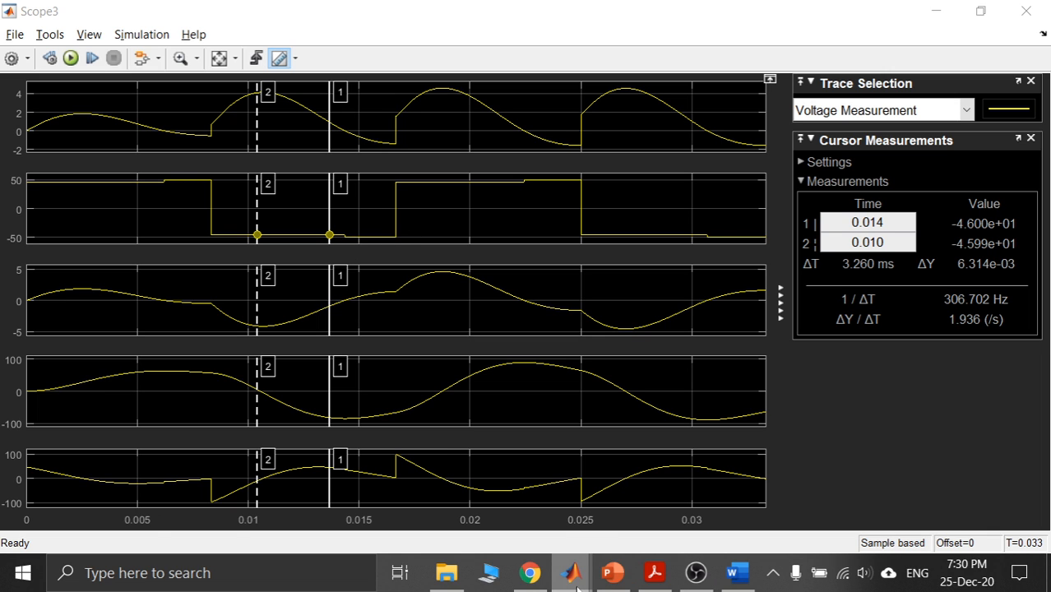
Return to the inverter model and examine diodes DB+ and DA-.
mouse_move(569, 573)
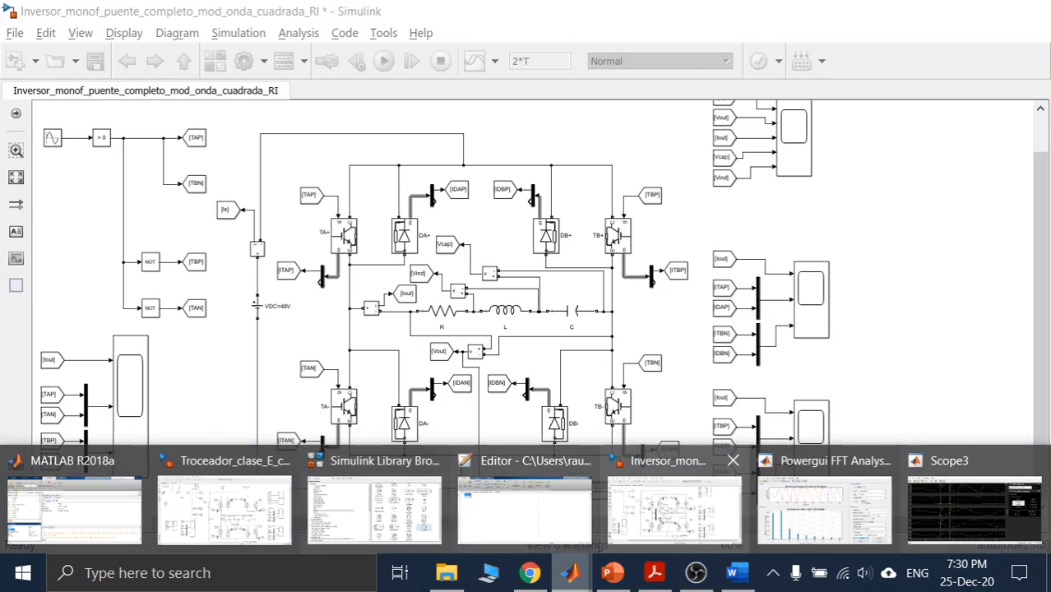
click(662, 514)
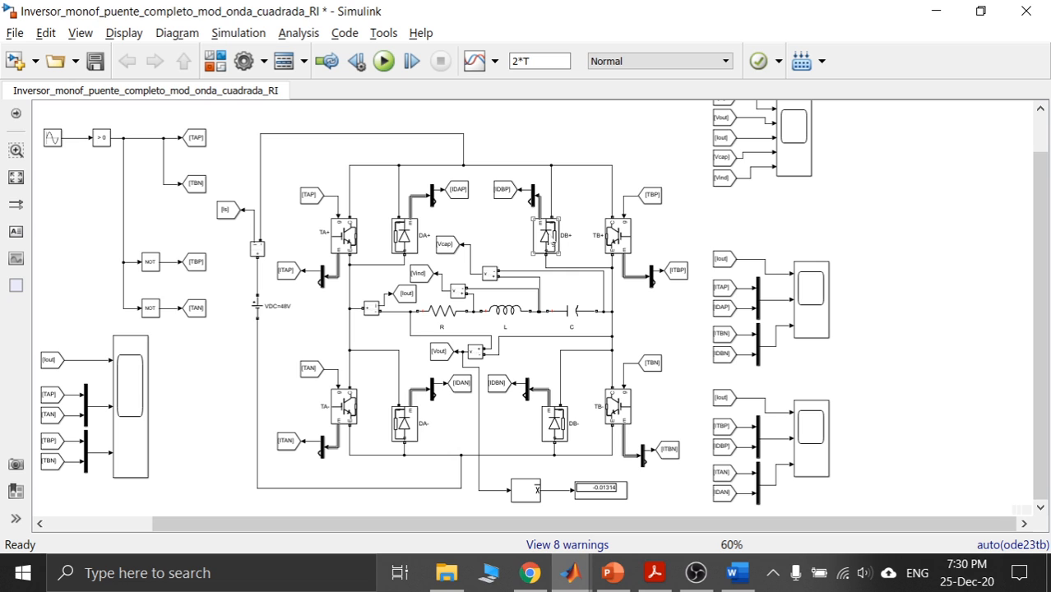
click(551, 243)
click(402, 433)
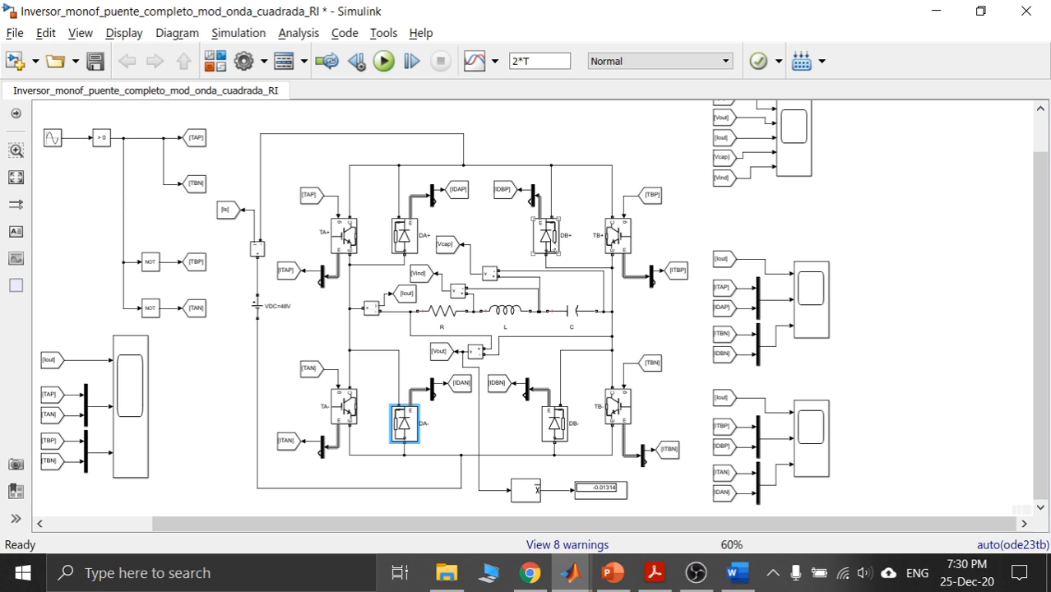
click(548, 245)
click(407, 444)
Bring up Scope3 and move cursor 1 to the output current's zero crossing, then to the switching edge at about 0.017 s.
click(570, 573)
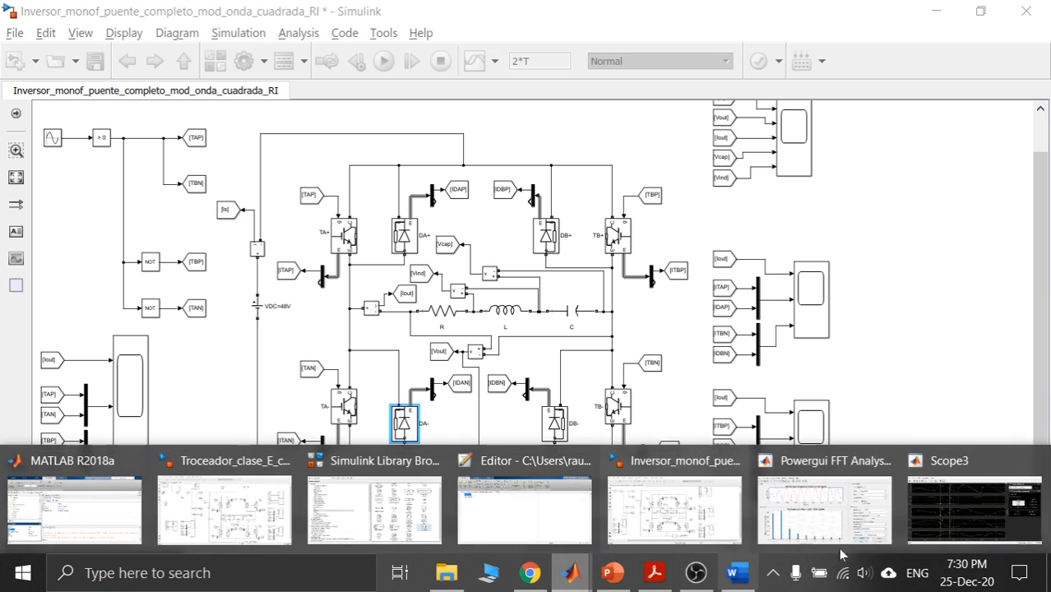
click(974, 510)
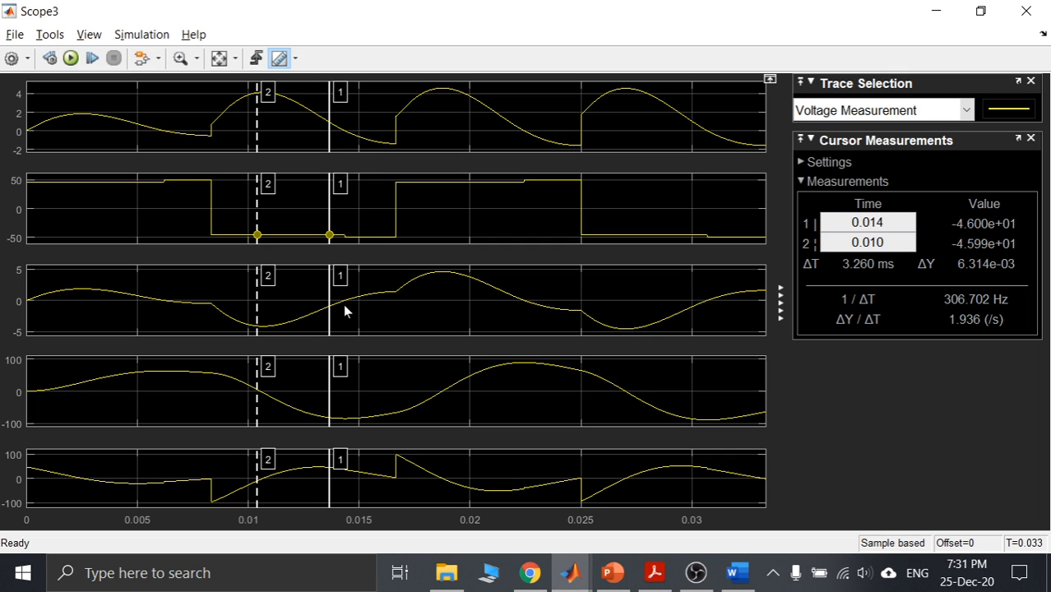
drag(330, 300, 345, 302)
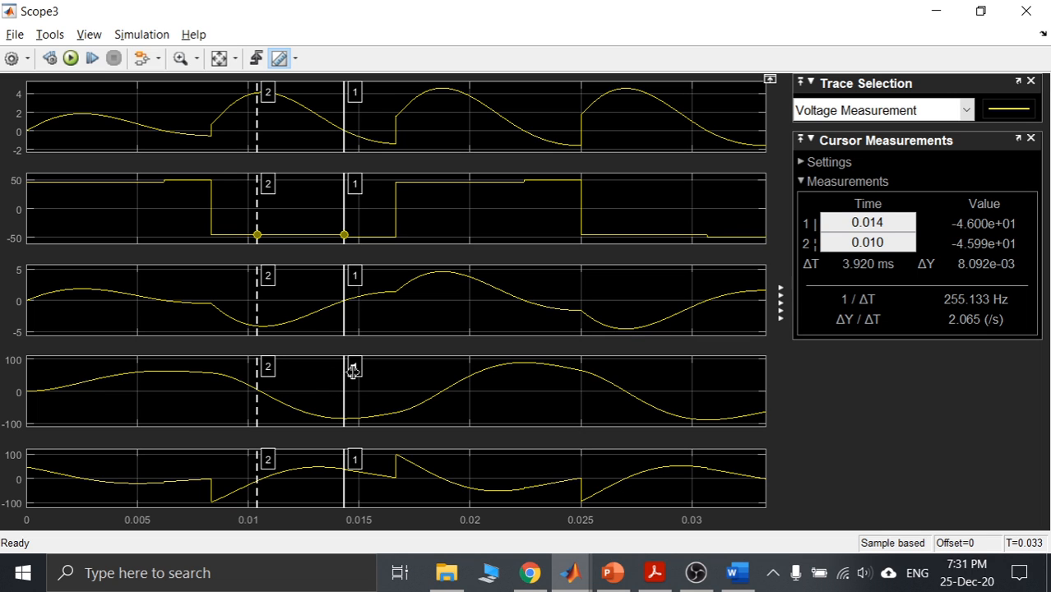
drag(344, 381, 394, 379)
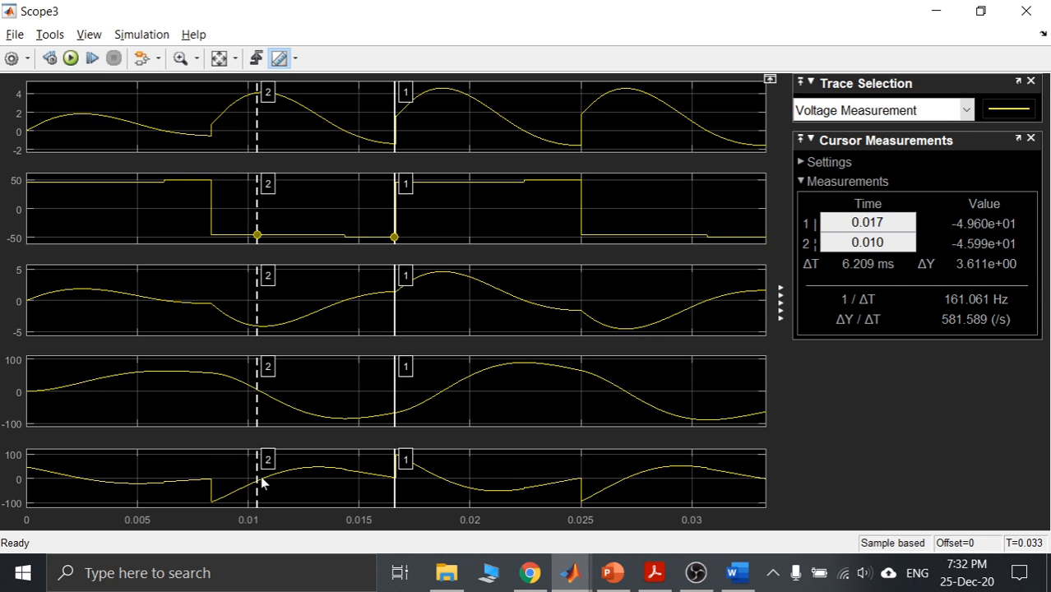
Trace the waveforms with Scope3's cursor 2 at about 0.011, 0.013 and 0.014 s, ending on cursor 1 at about 0.017 s.
drag(258, 484, 264, 483)
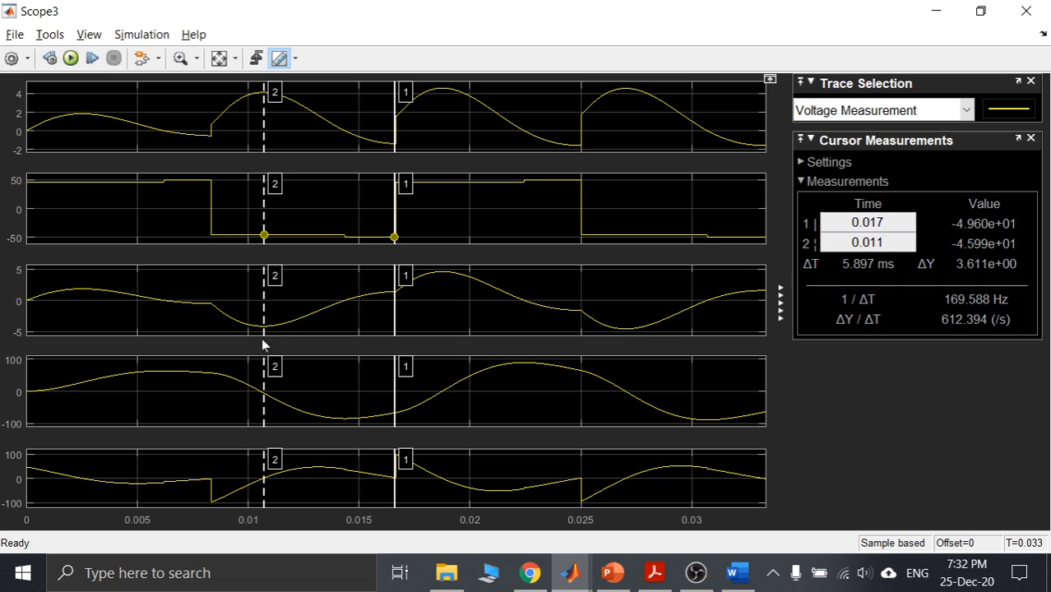
drag(268, 325, 314, 325)
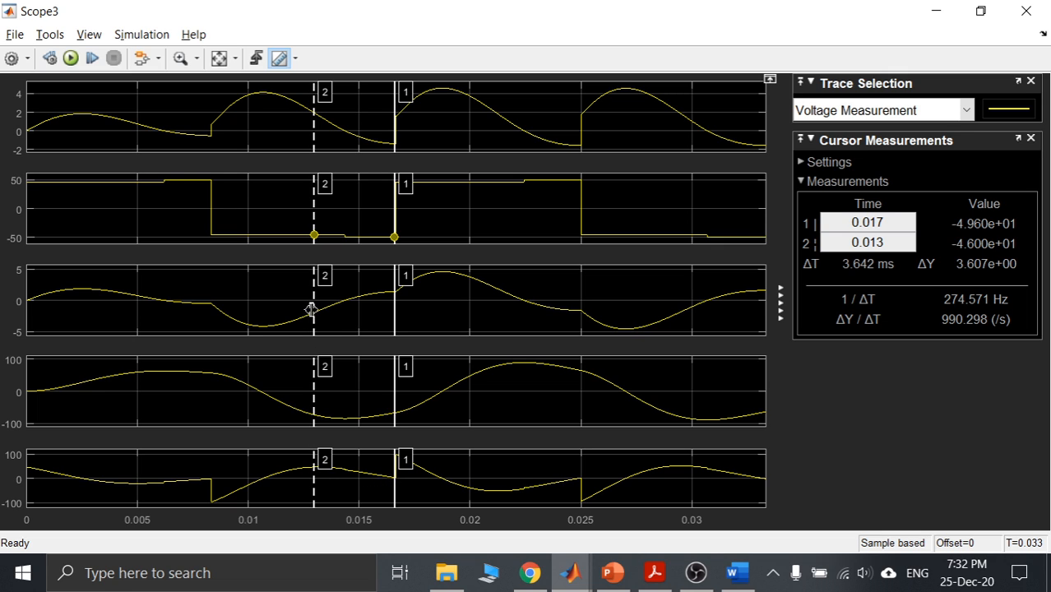
drag(316, 320, 345, 317)
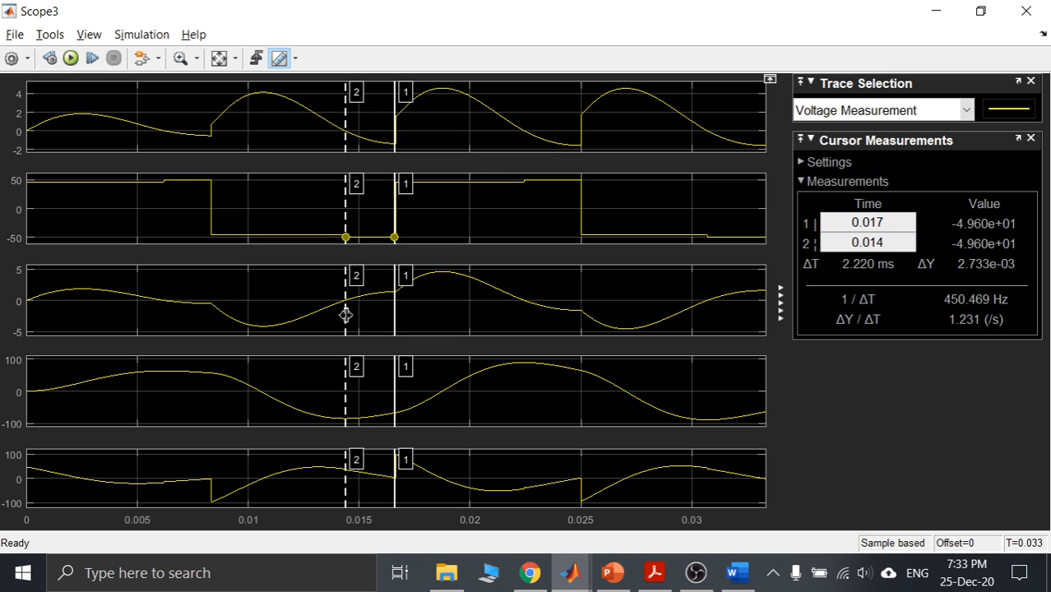
drag(346, 315, 393, 299)
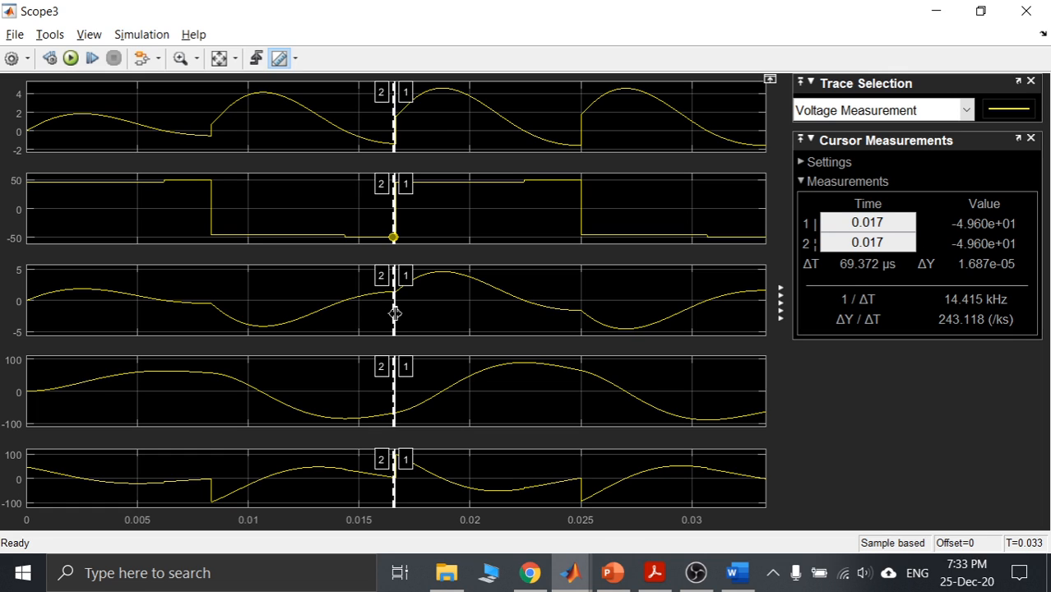
drag(394, 314, 394, 300)
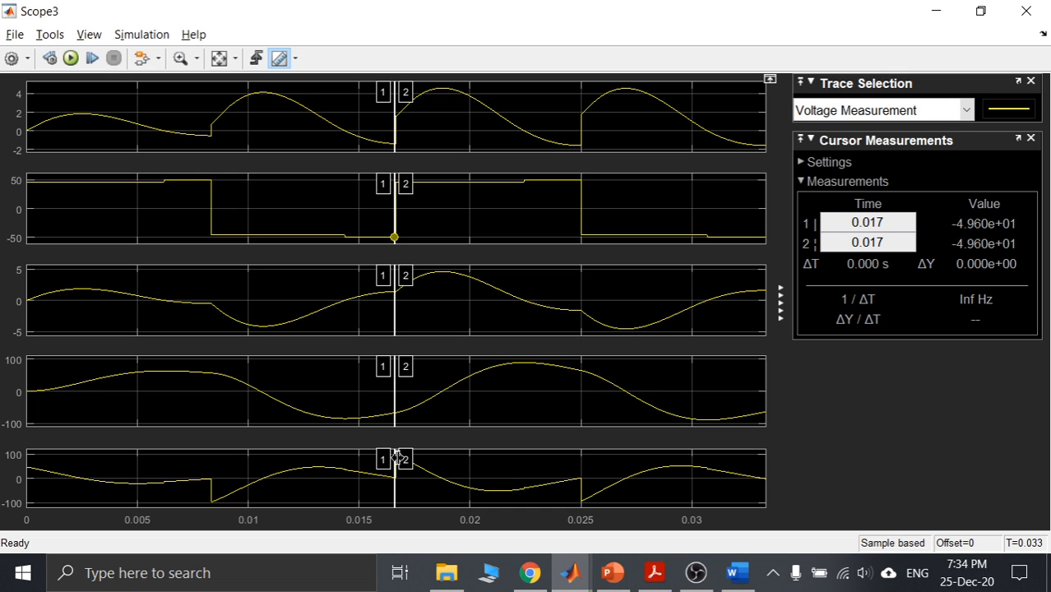
Review Scope3 against the inverter model, then examine the display showing the output voltage's mean value.
click(936, 11)
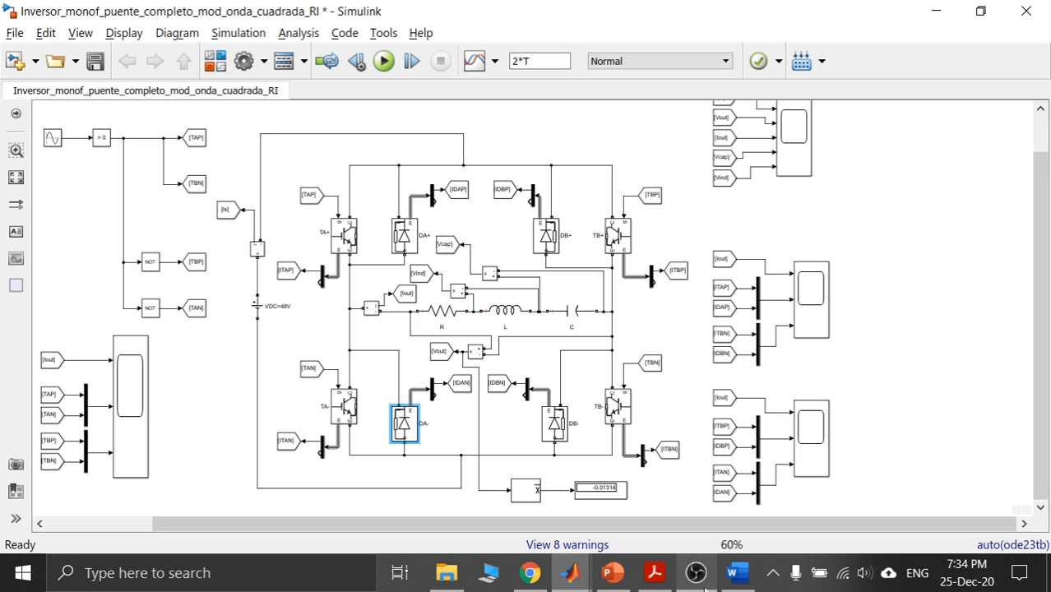
mouse_move(701, 582)
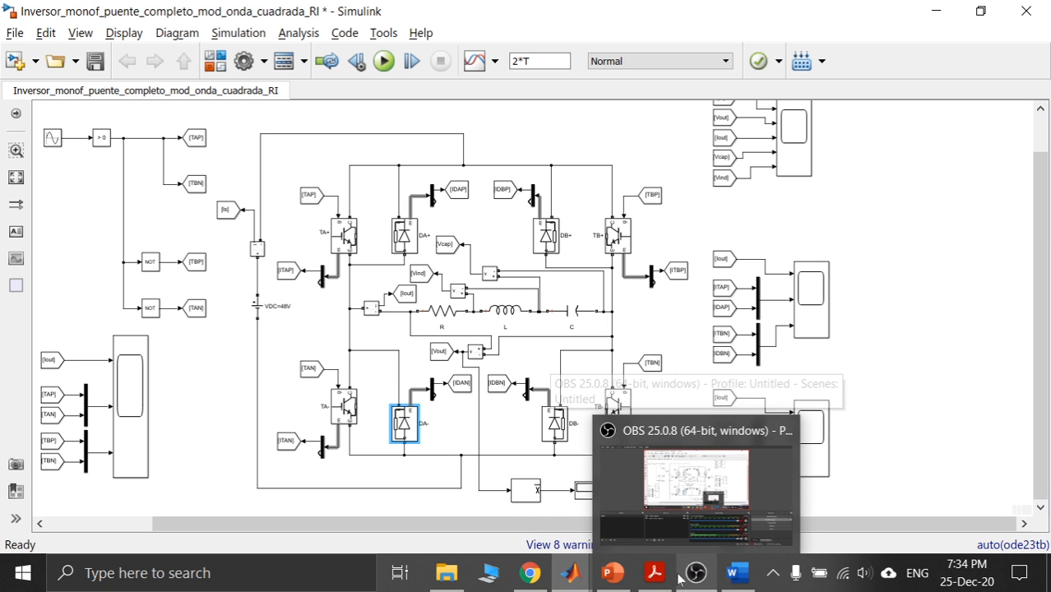
mouse_move(583, 580)
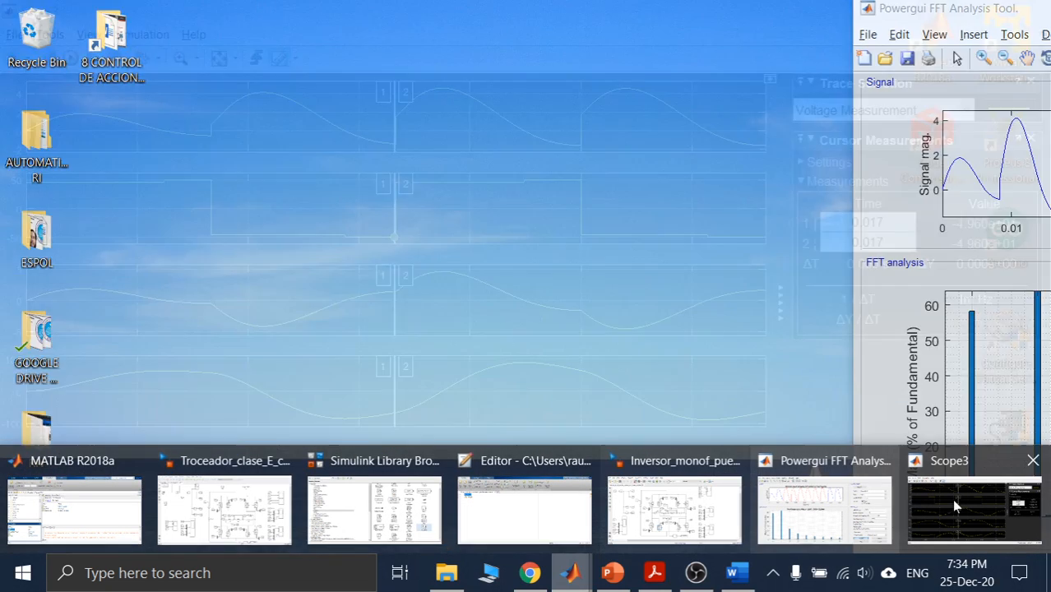
click(952, 498)
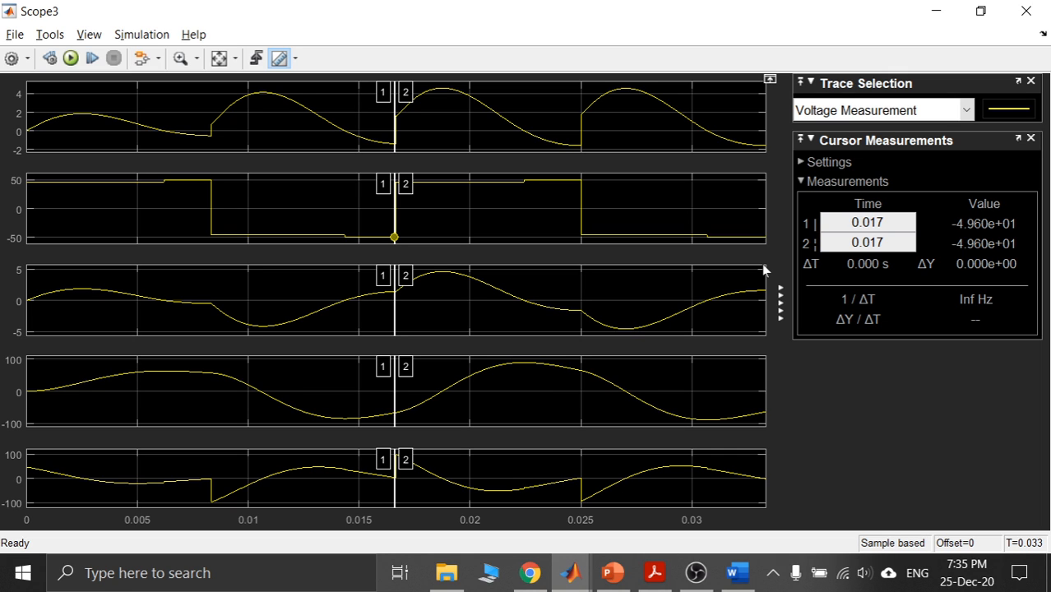
click(932, 15)
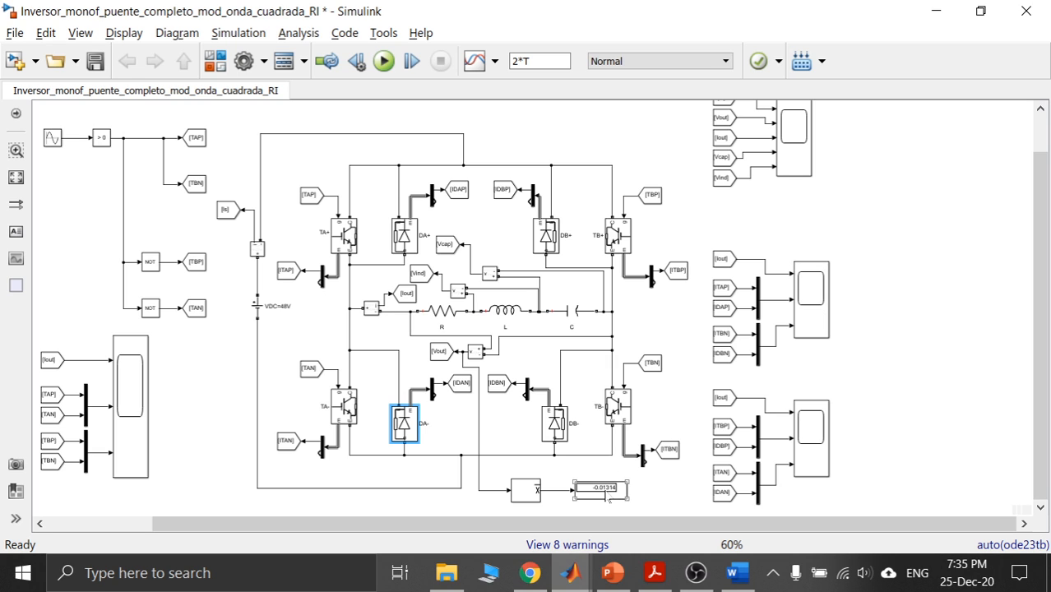
click(580, 492)
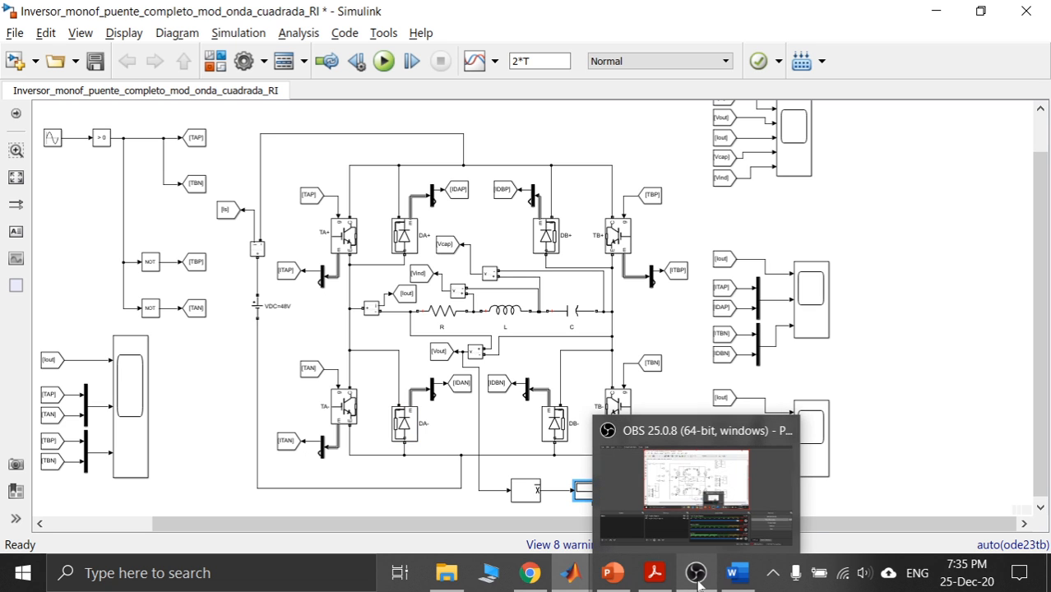
Recheck the output voltage waveform in Scope3, then minimize it and return to the inverter model.
mouse_move(605, 581)
mouse_move(569, 573)
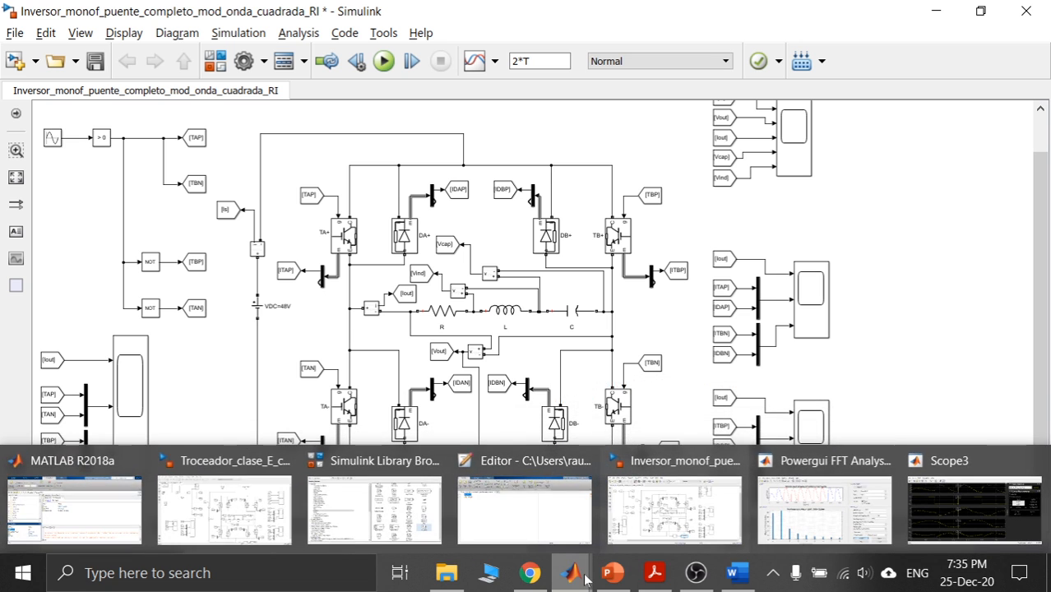
click(975, 518)
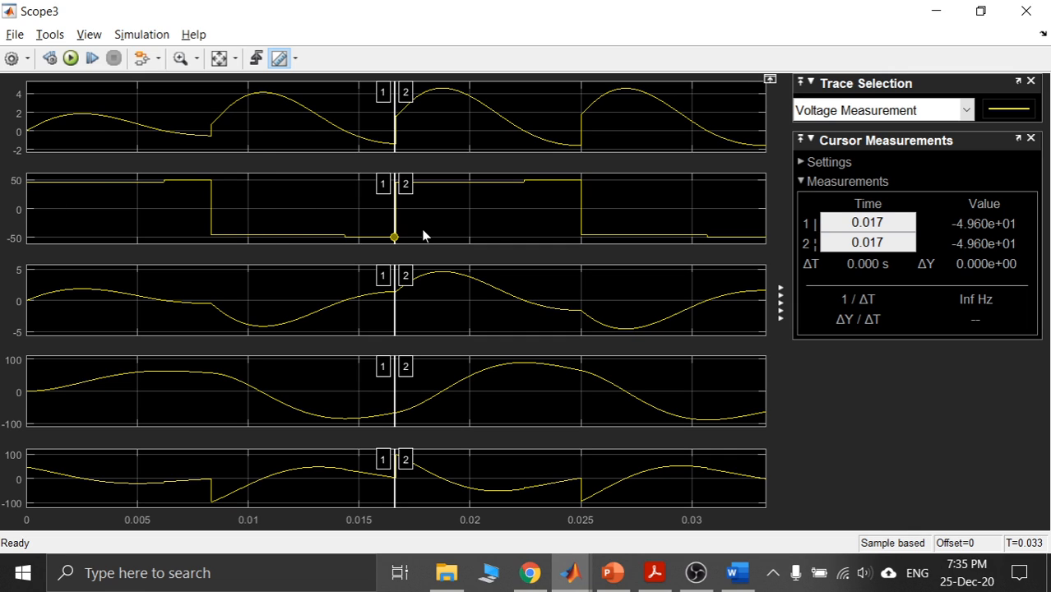
click(937, 13)
click(792, 224)
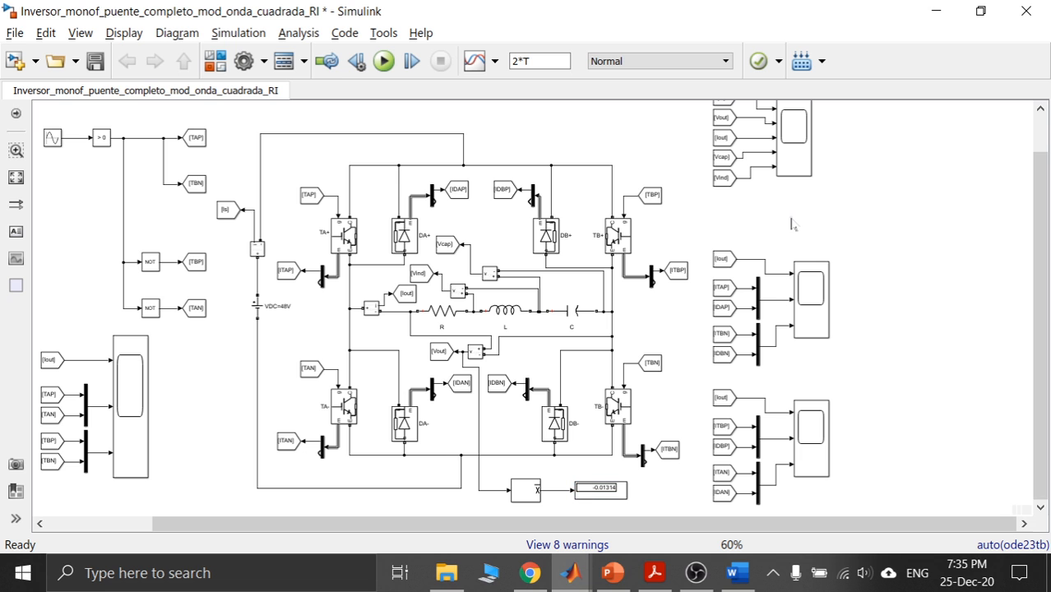
drag(1041, 203, 1041, 167)
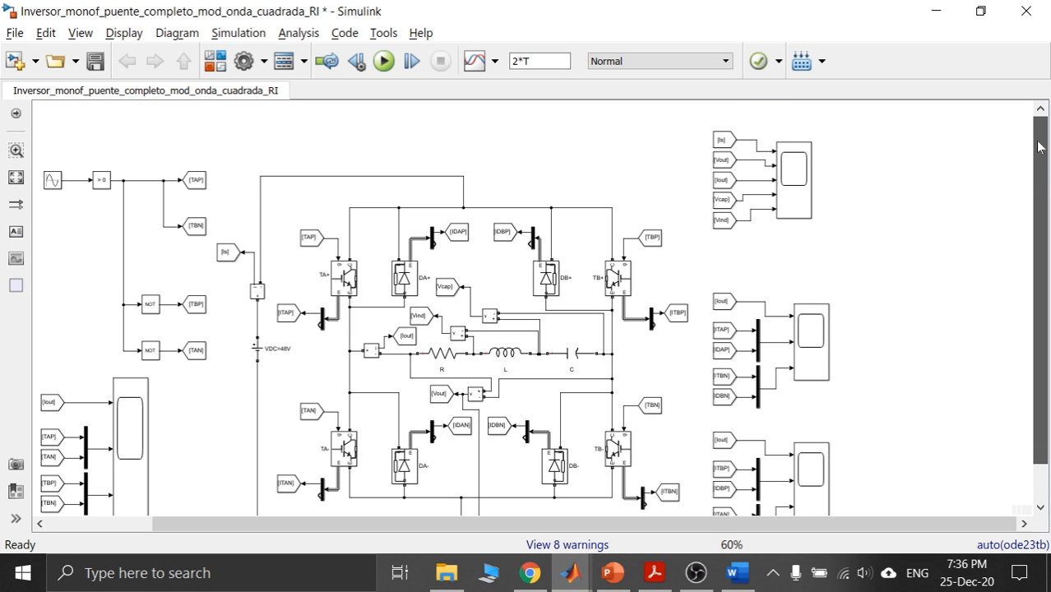
drag(637, 524, 663, 521)
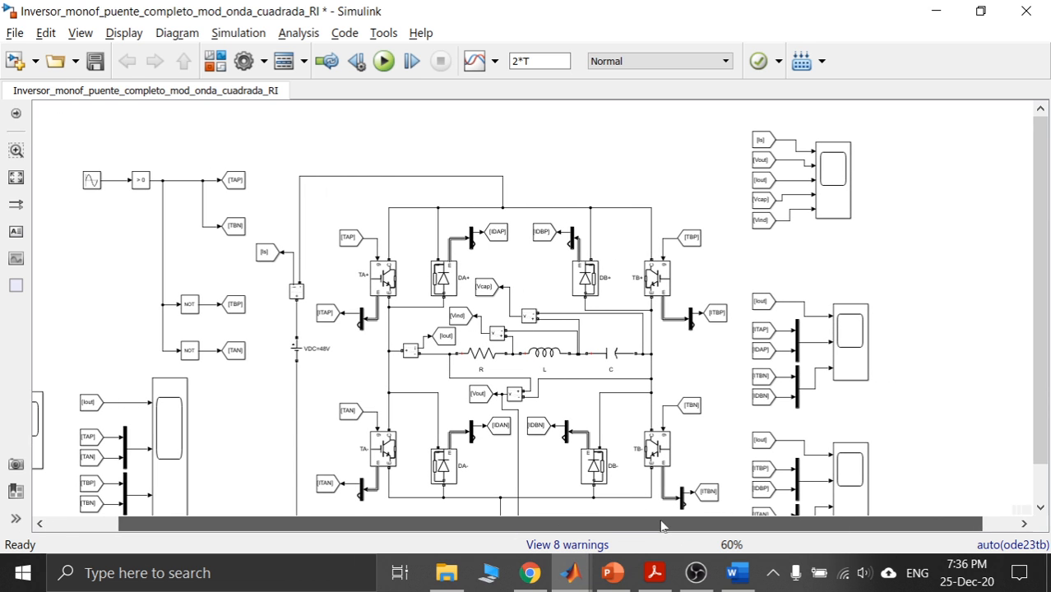
drag(1042, 266, 1046, 298)
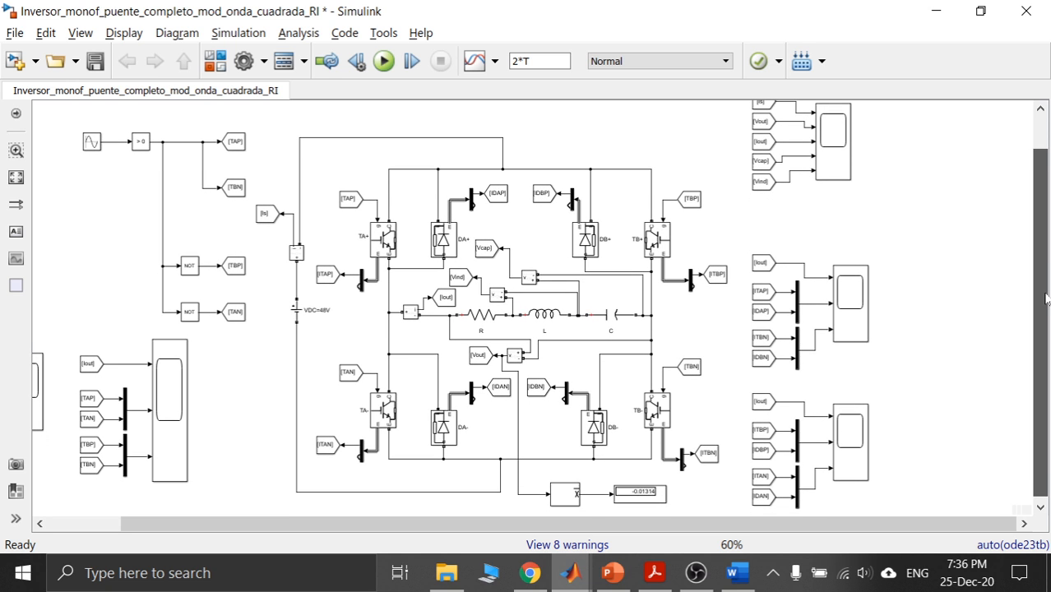